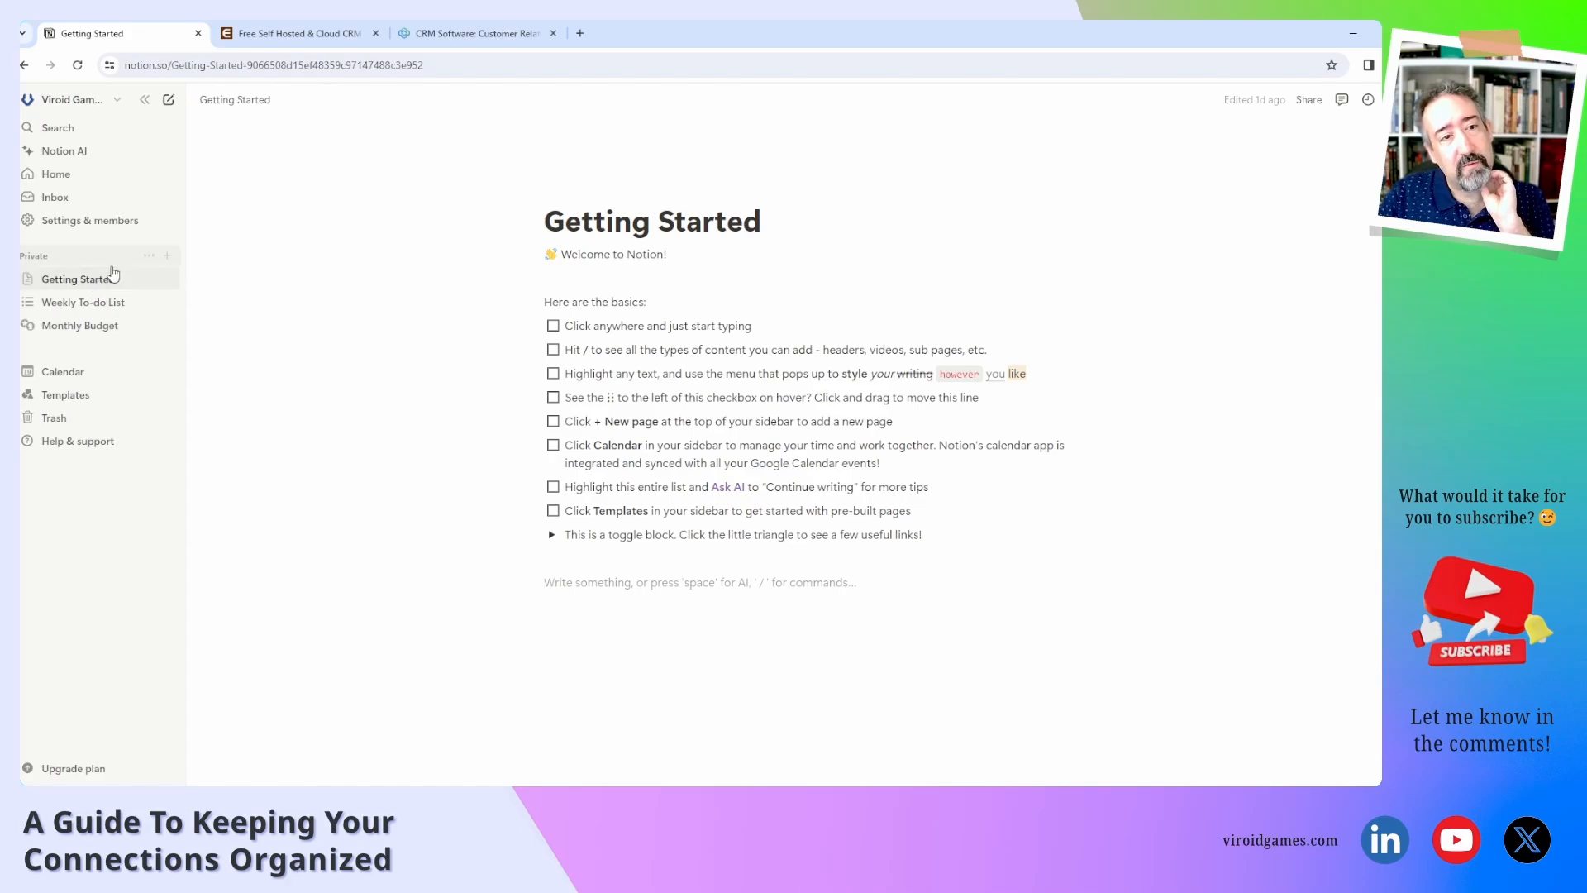
Create a new private page titled CRM and expand it in the sidebar.
click(168, 258)
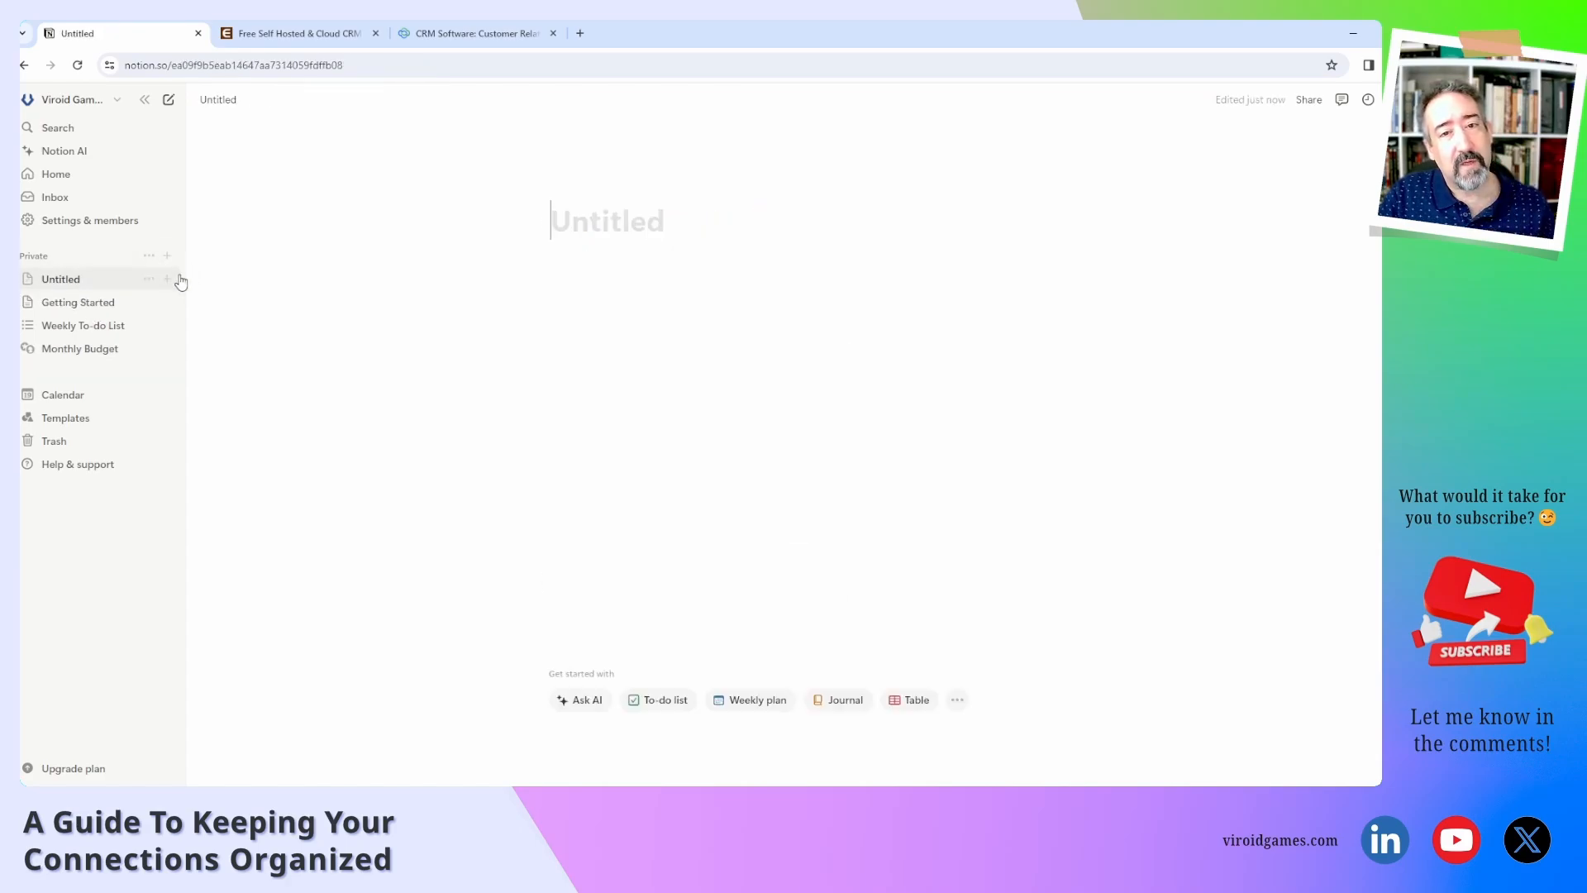
text(CRM)
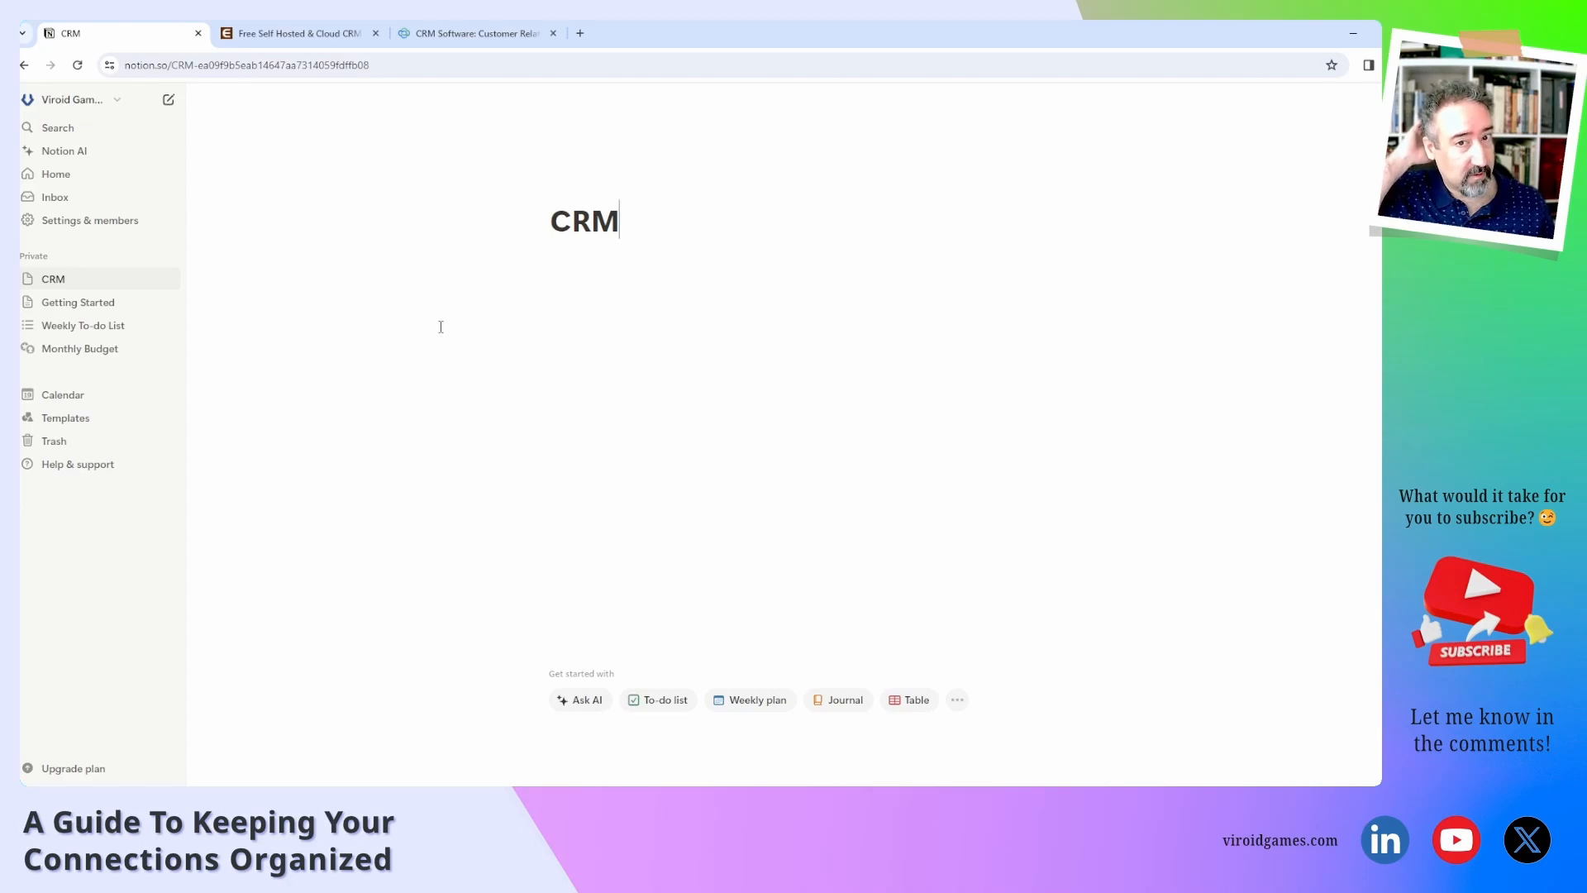
key(Return)
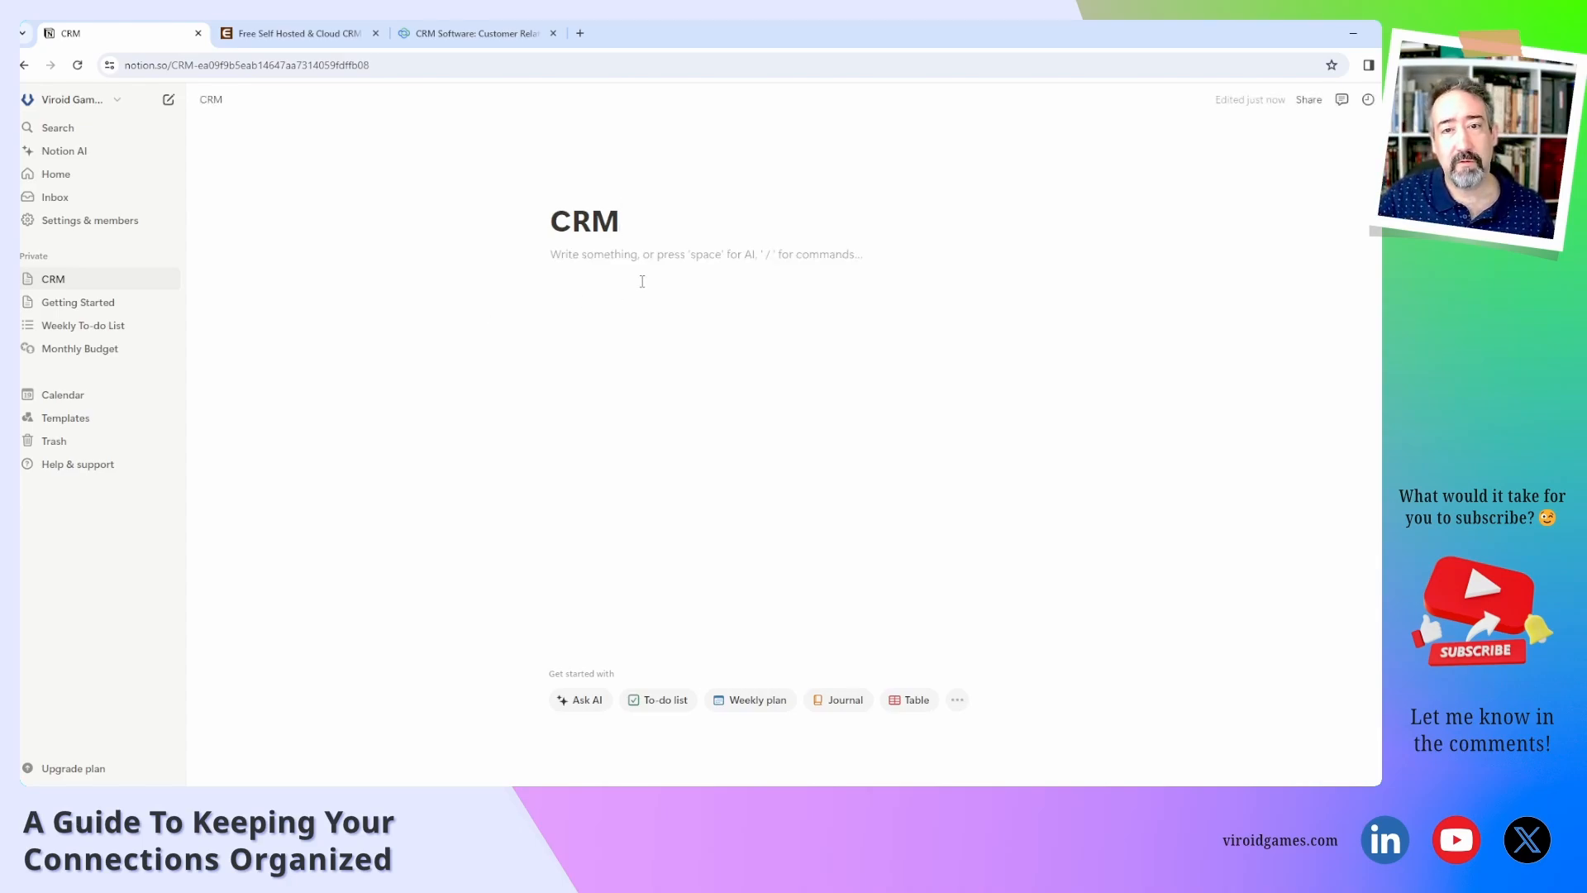
click(27, 278)
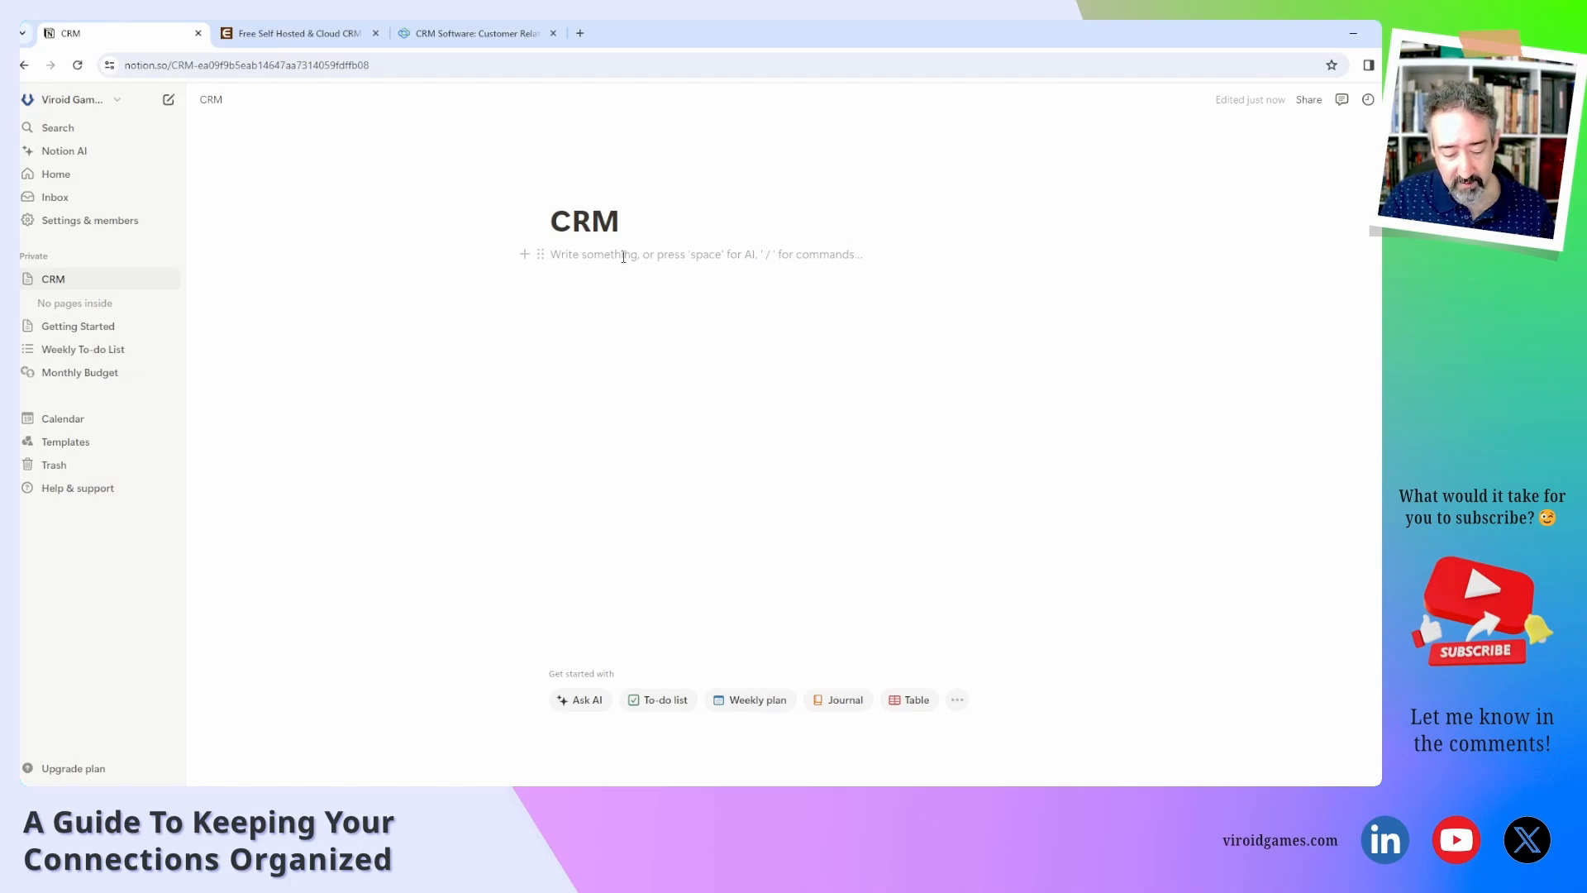
Write 'Organizations' and 'People' on separate lines of the CRM page, discarding a stray 'Campaigns' line.
text(Organizat)
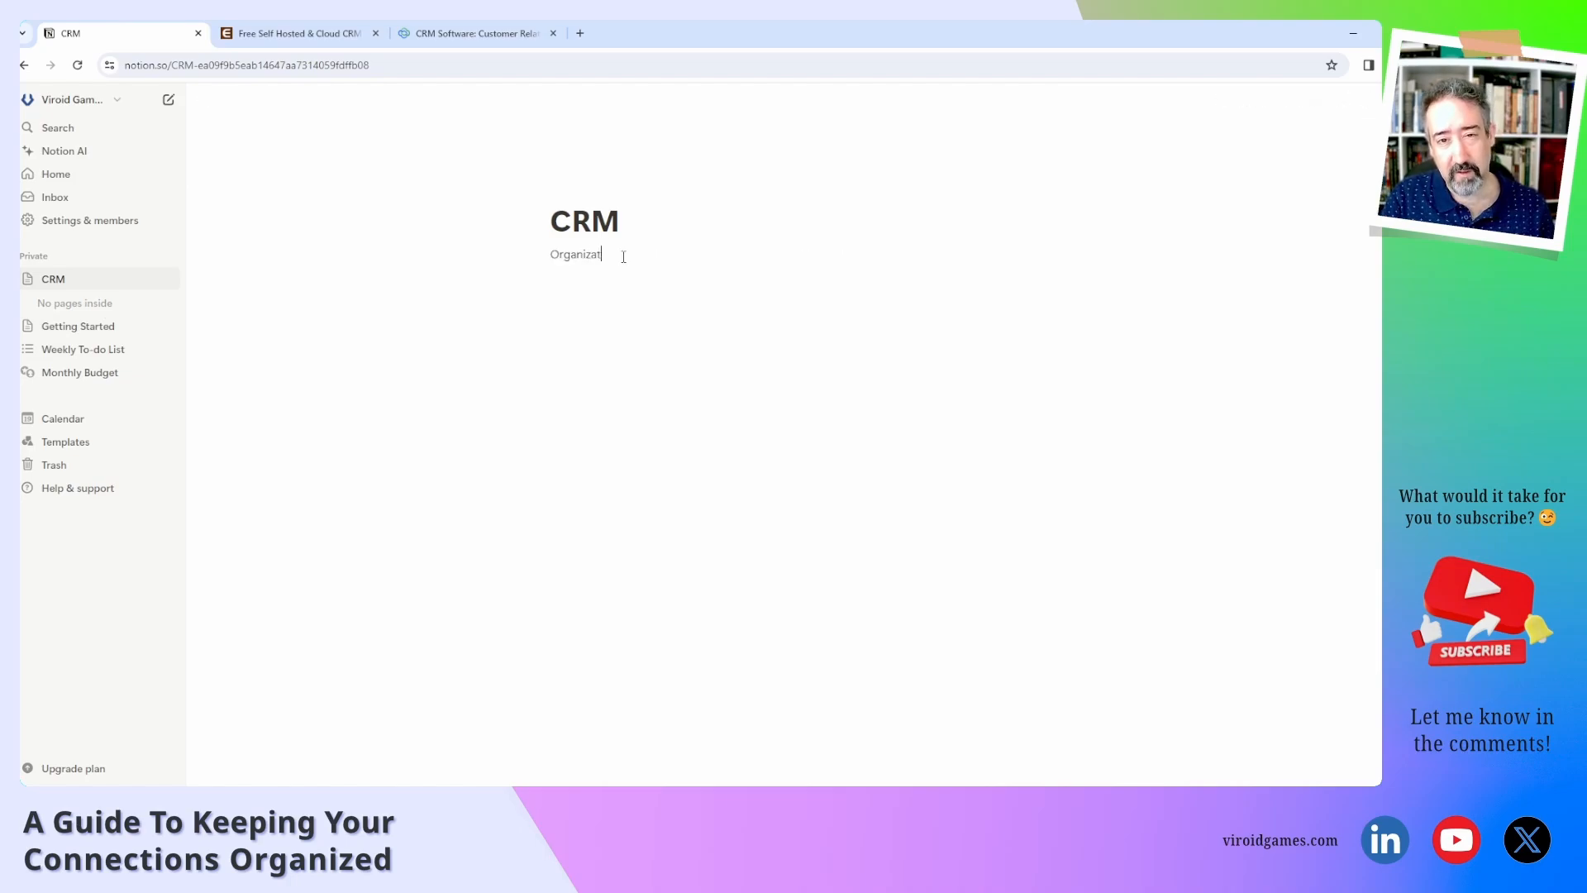
text(ions)
key(Return)
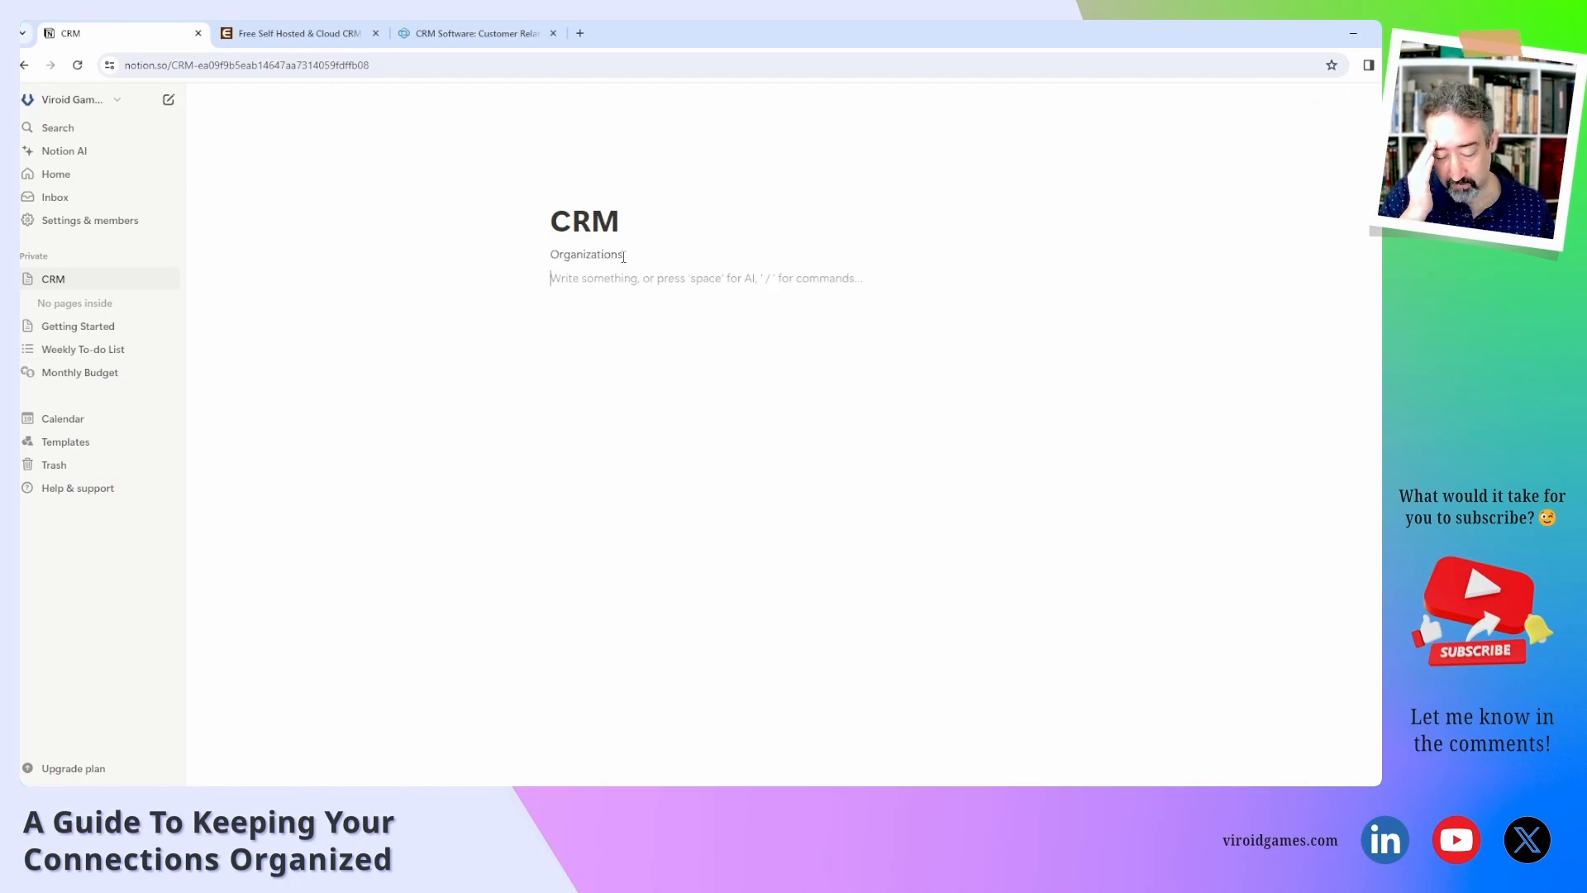
text(People)
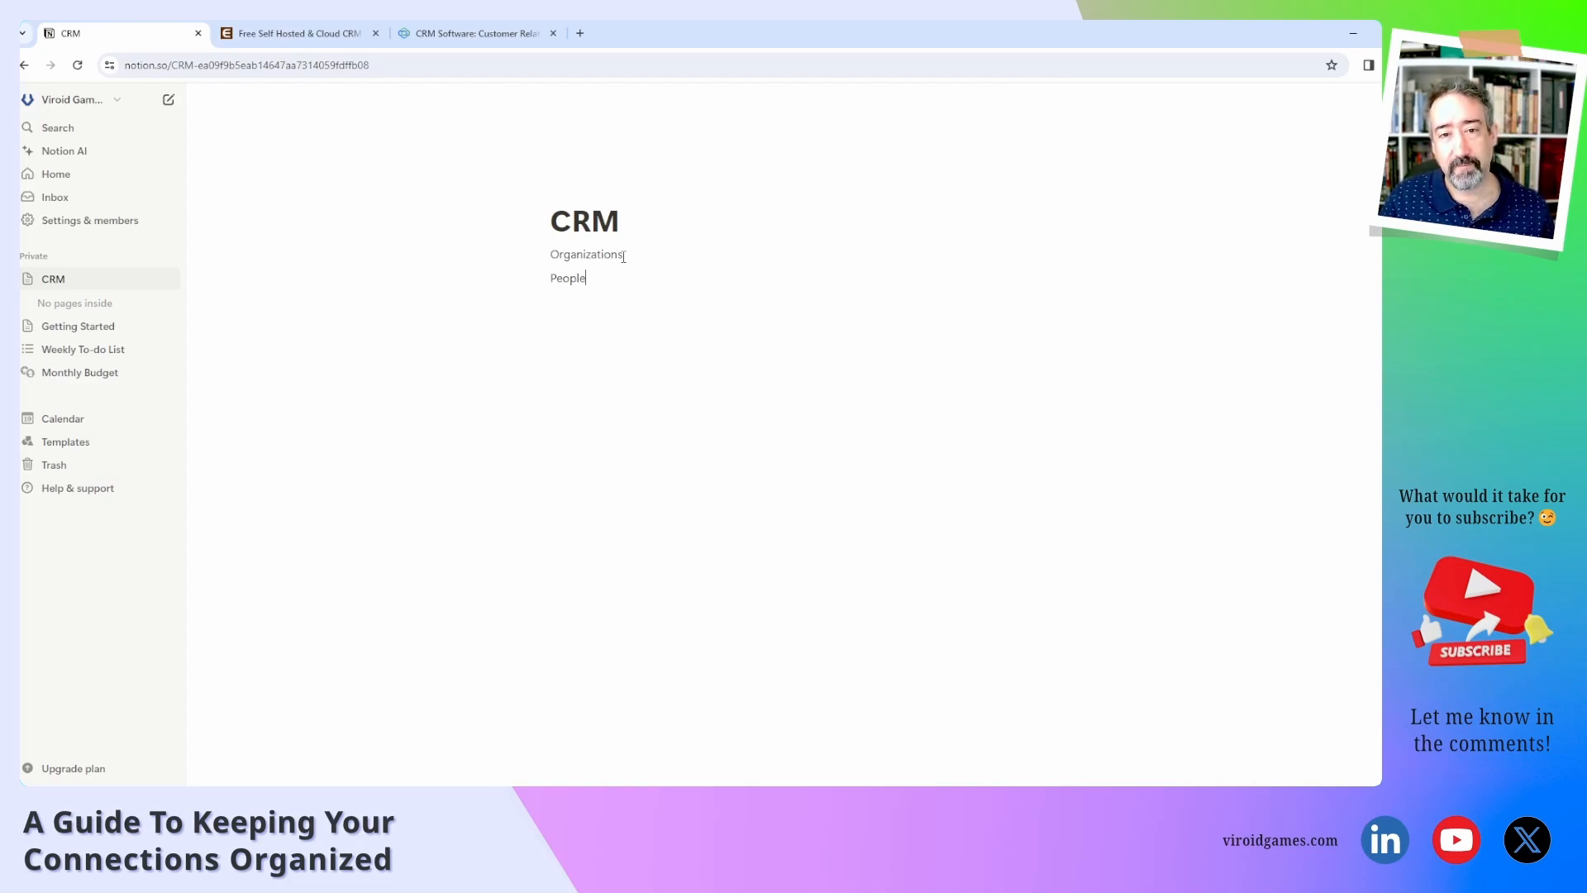
key(Return)
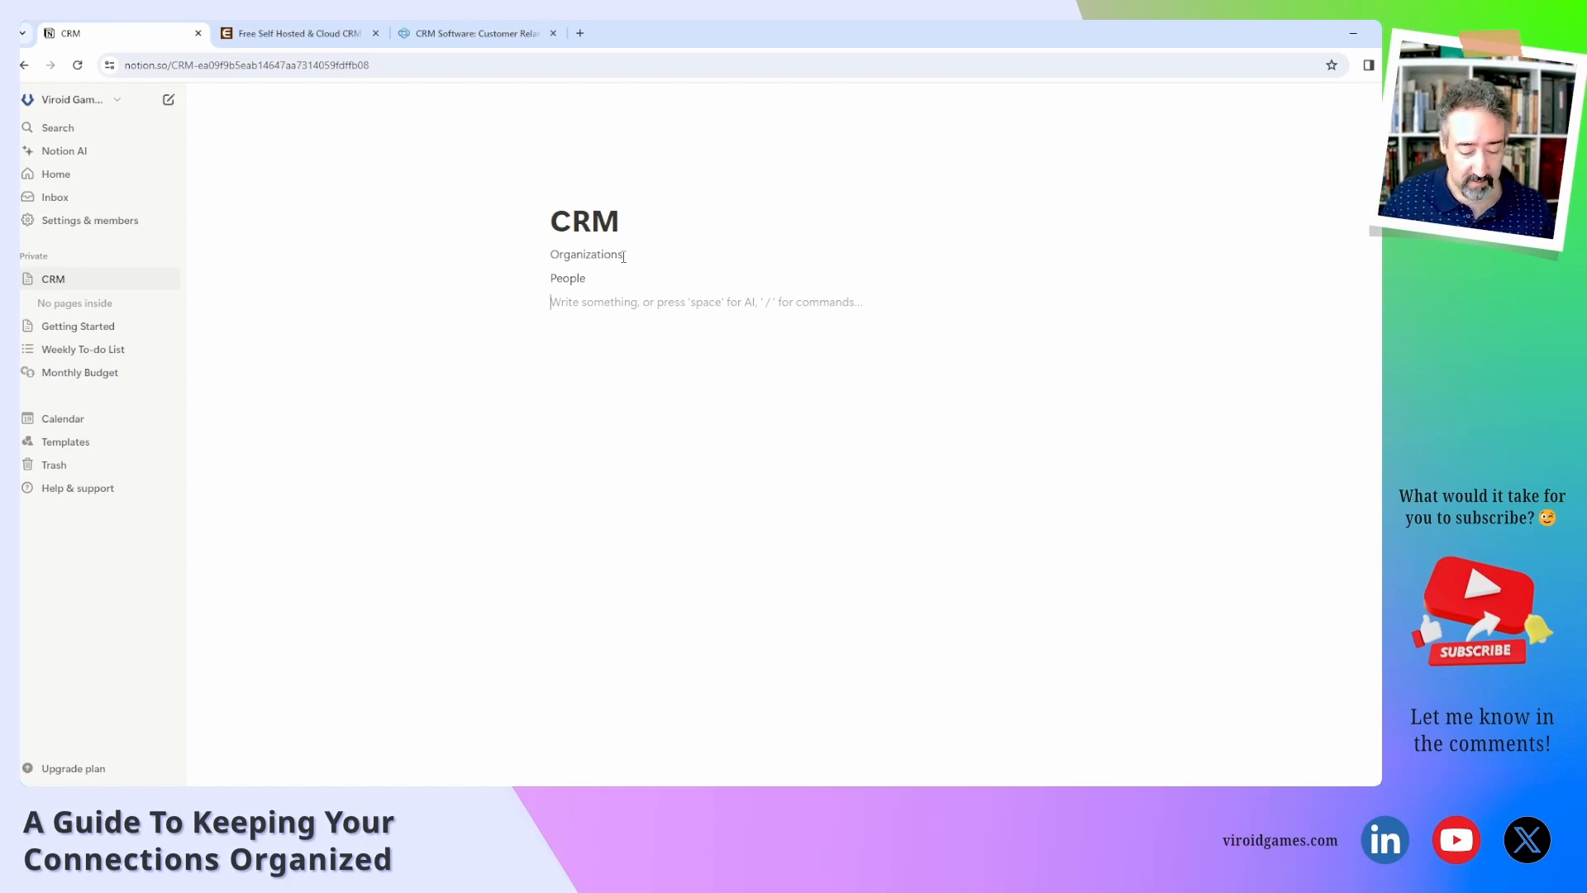
text(Campa)
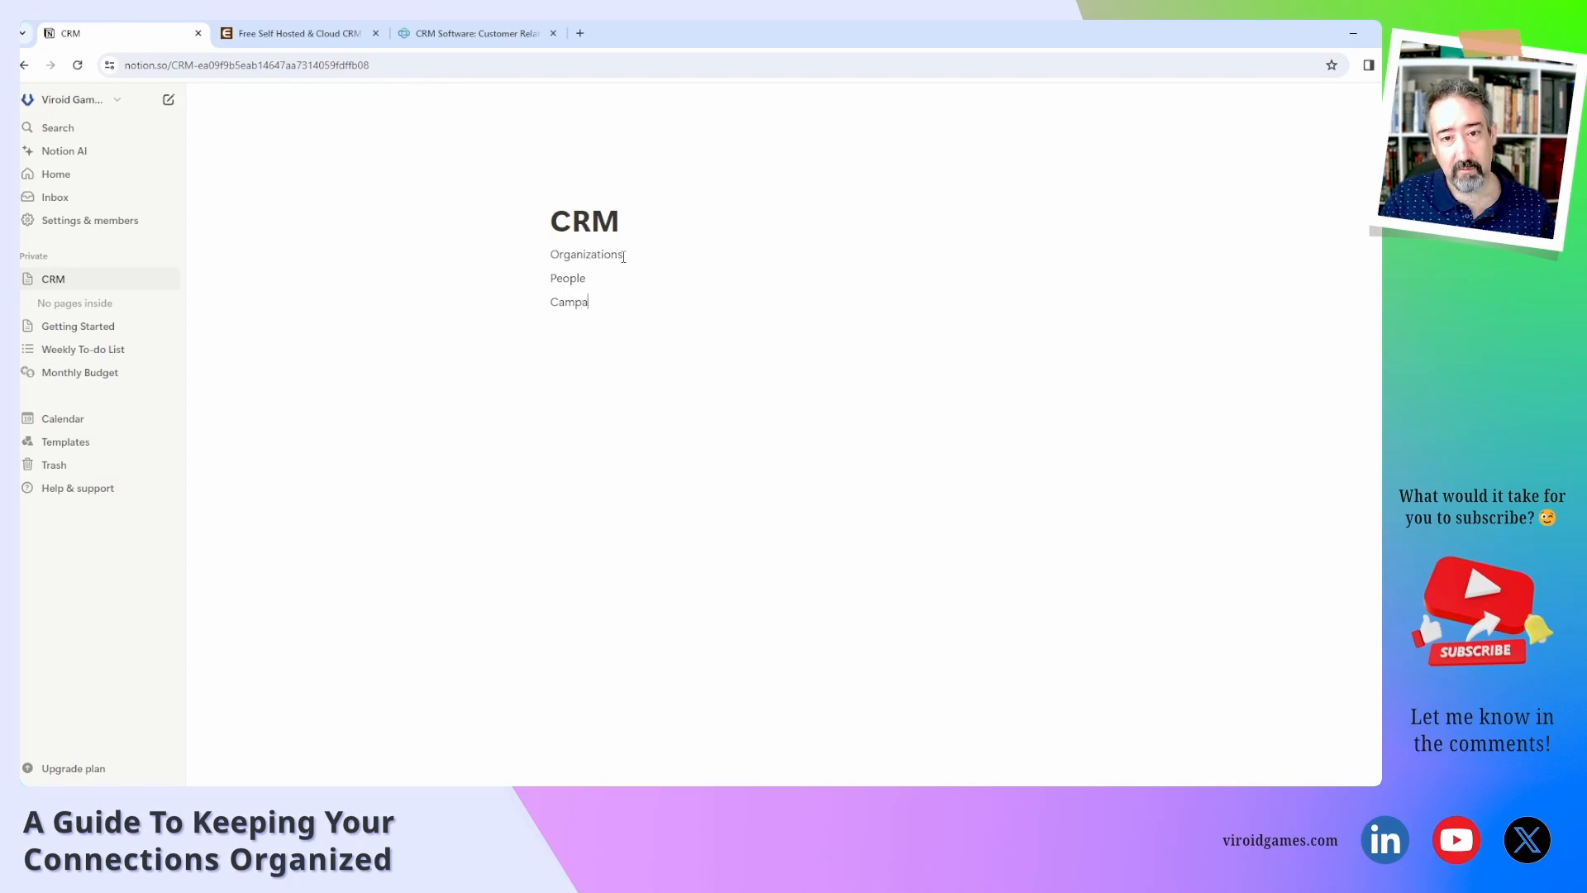
text(igns)
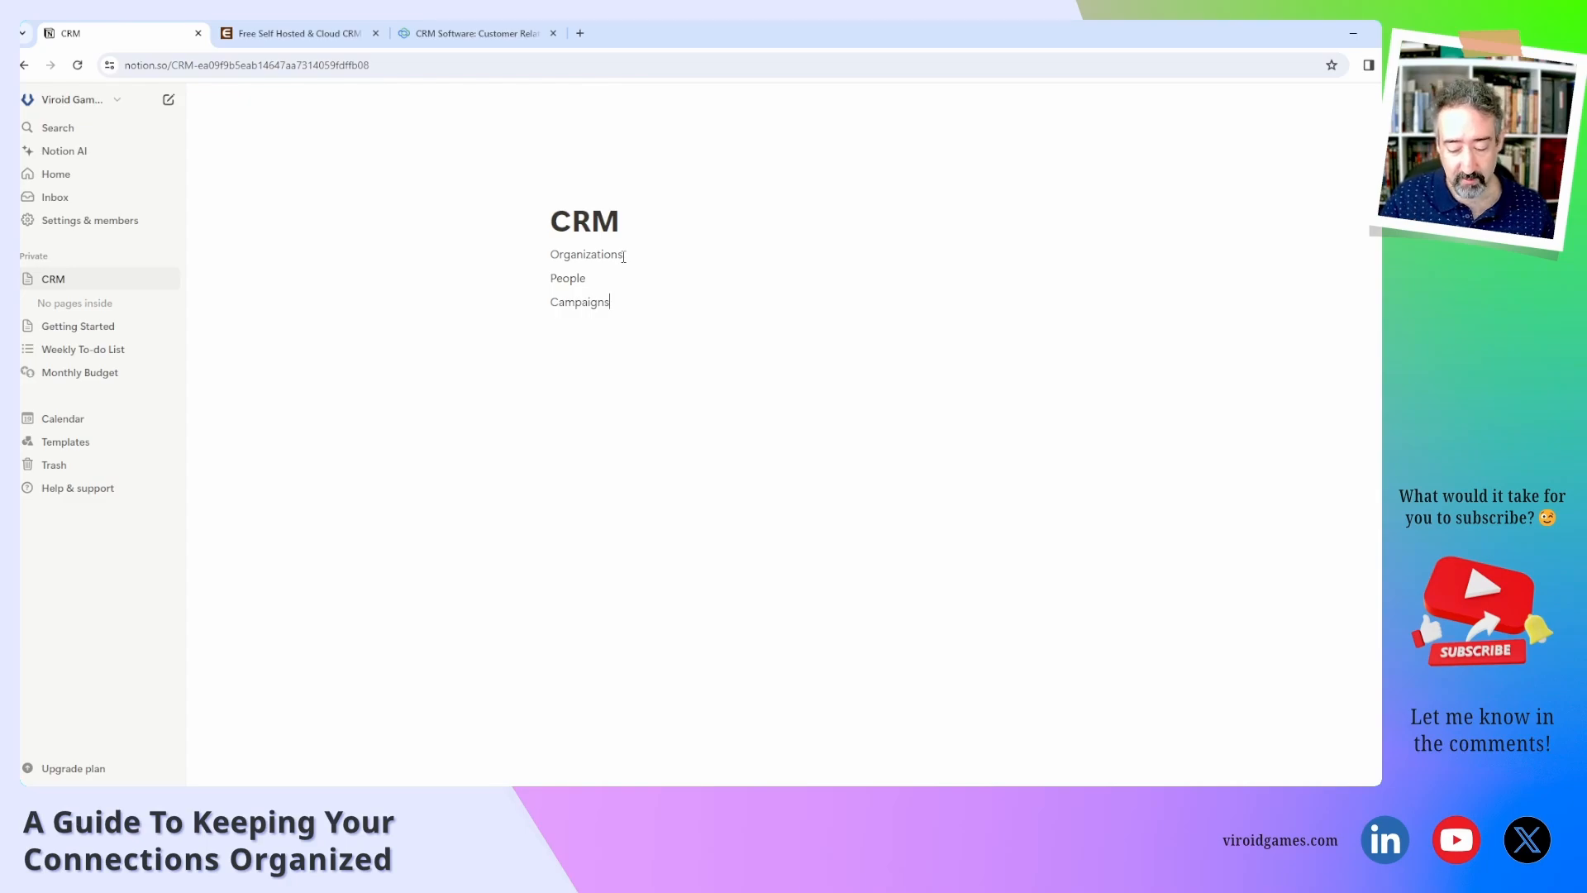
key(ctrl+BackSpace)
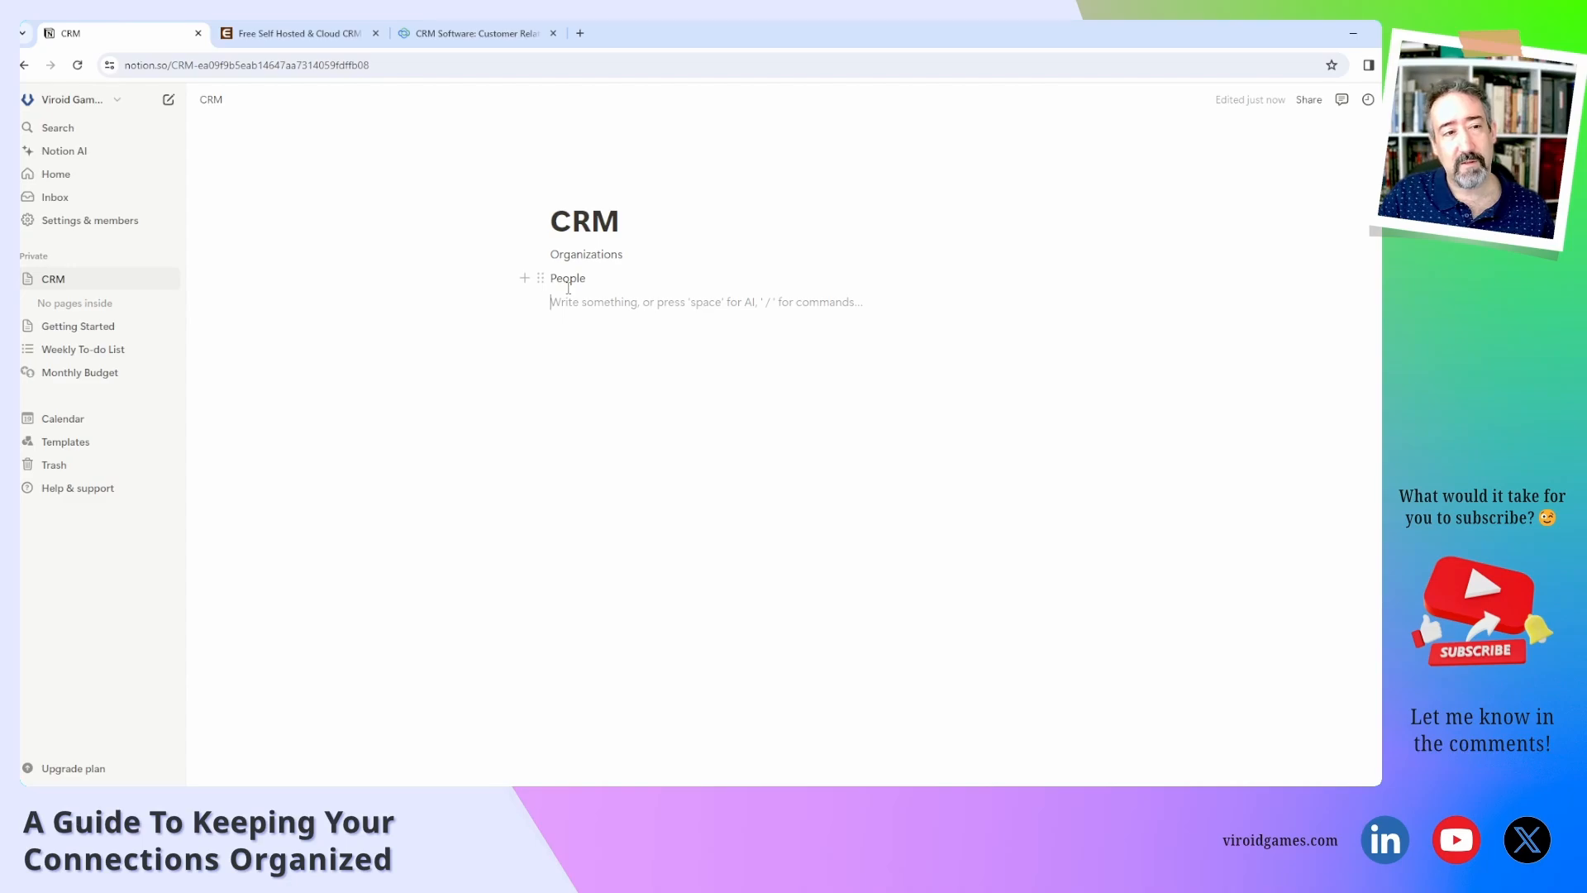
Replace the Organizations line with a full-page database titled Organizations.
double_click(564, 256)
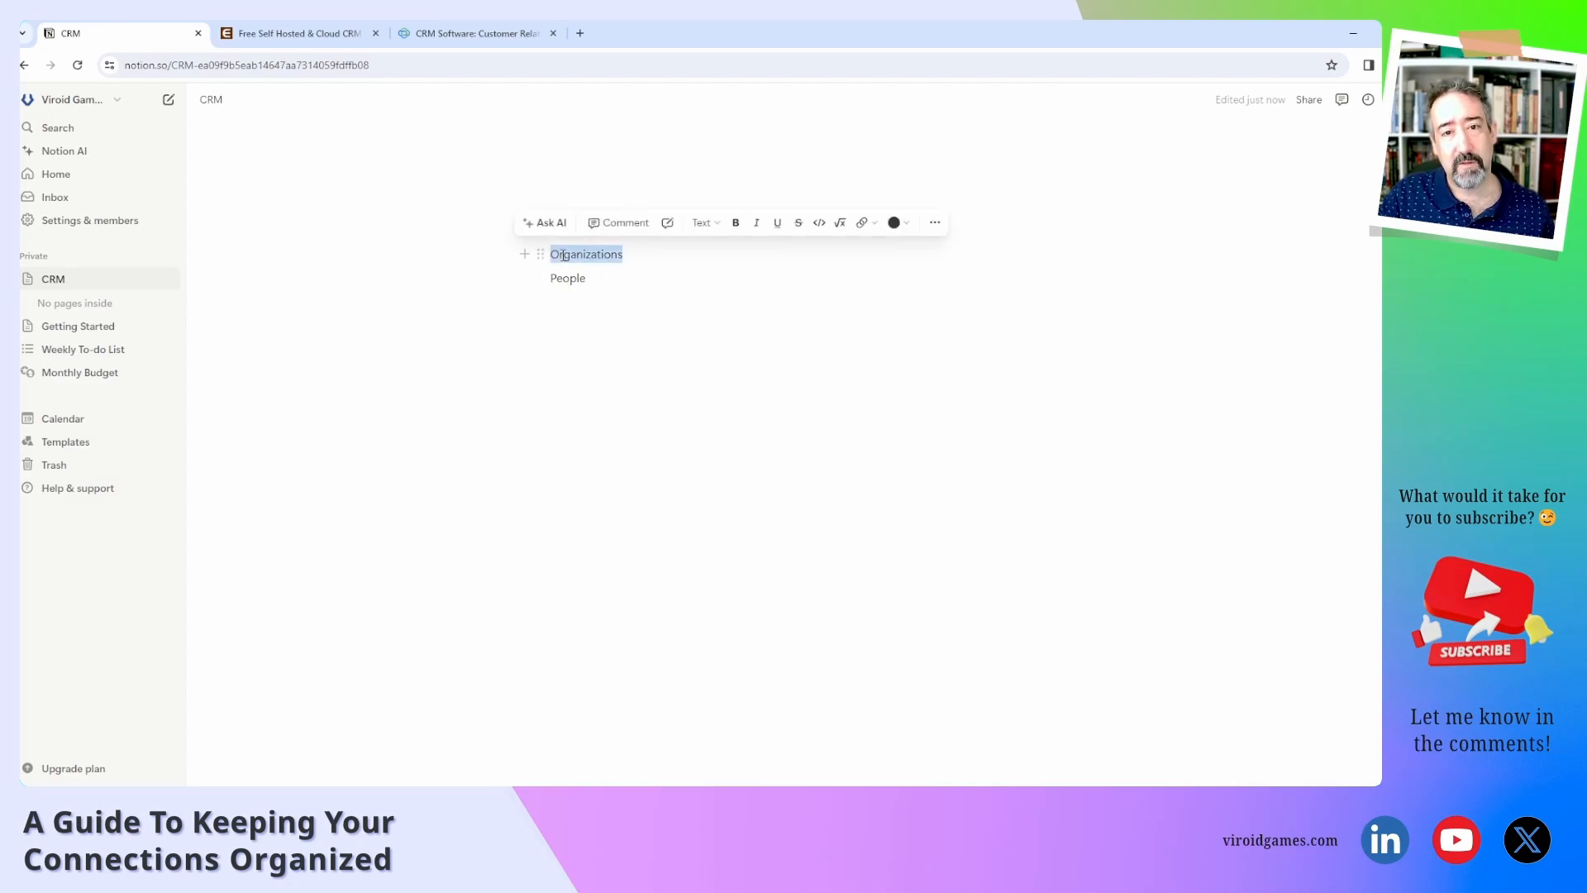
key(BackSpace)
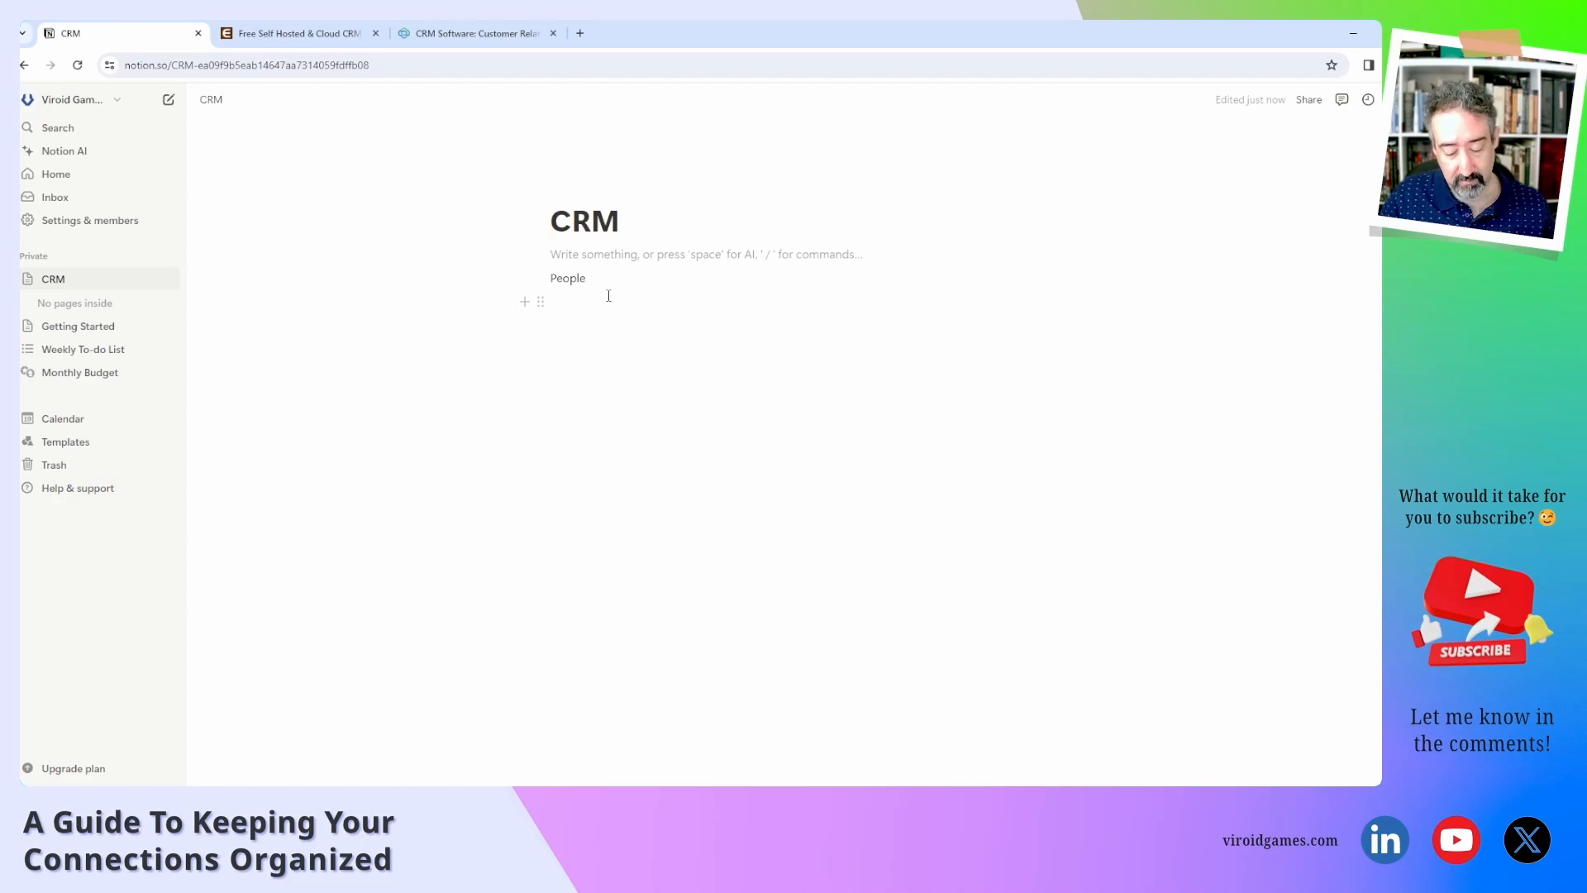
text(/data)
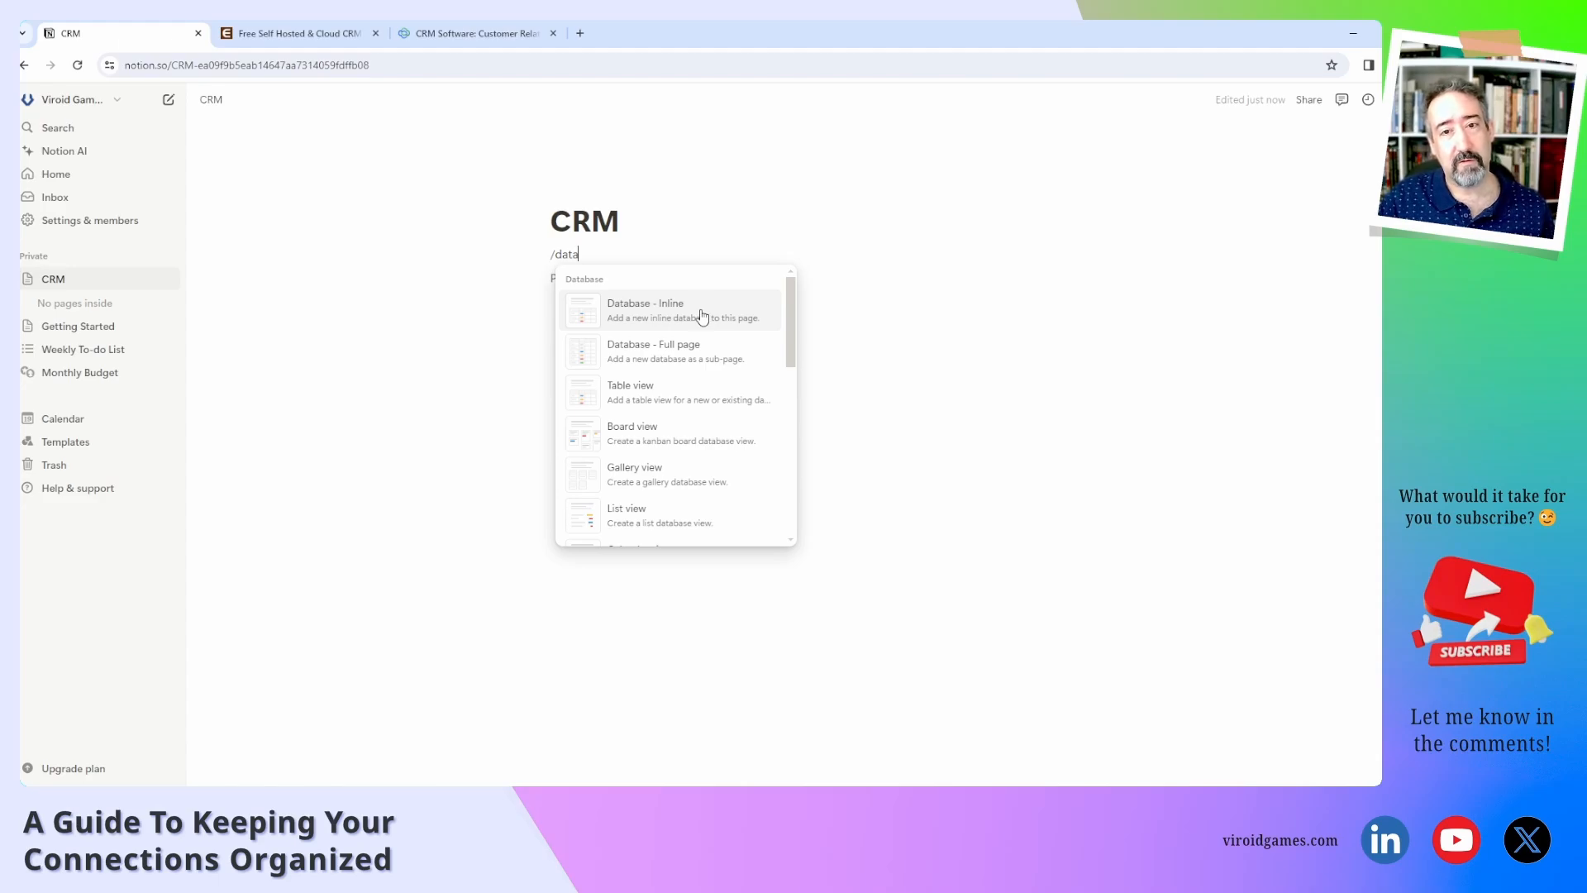
click(682, 357)
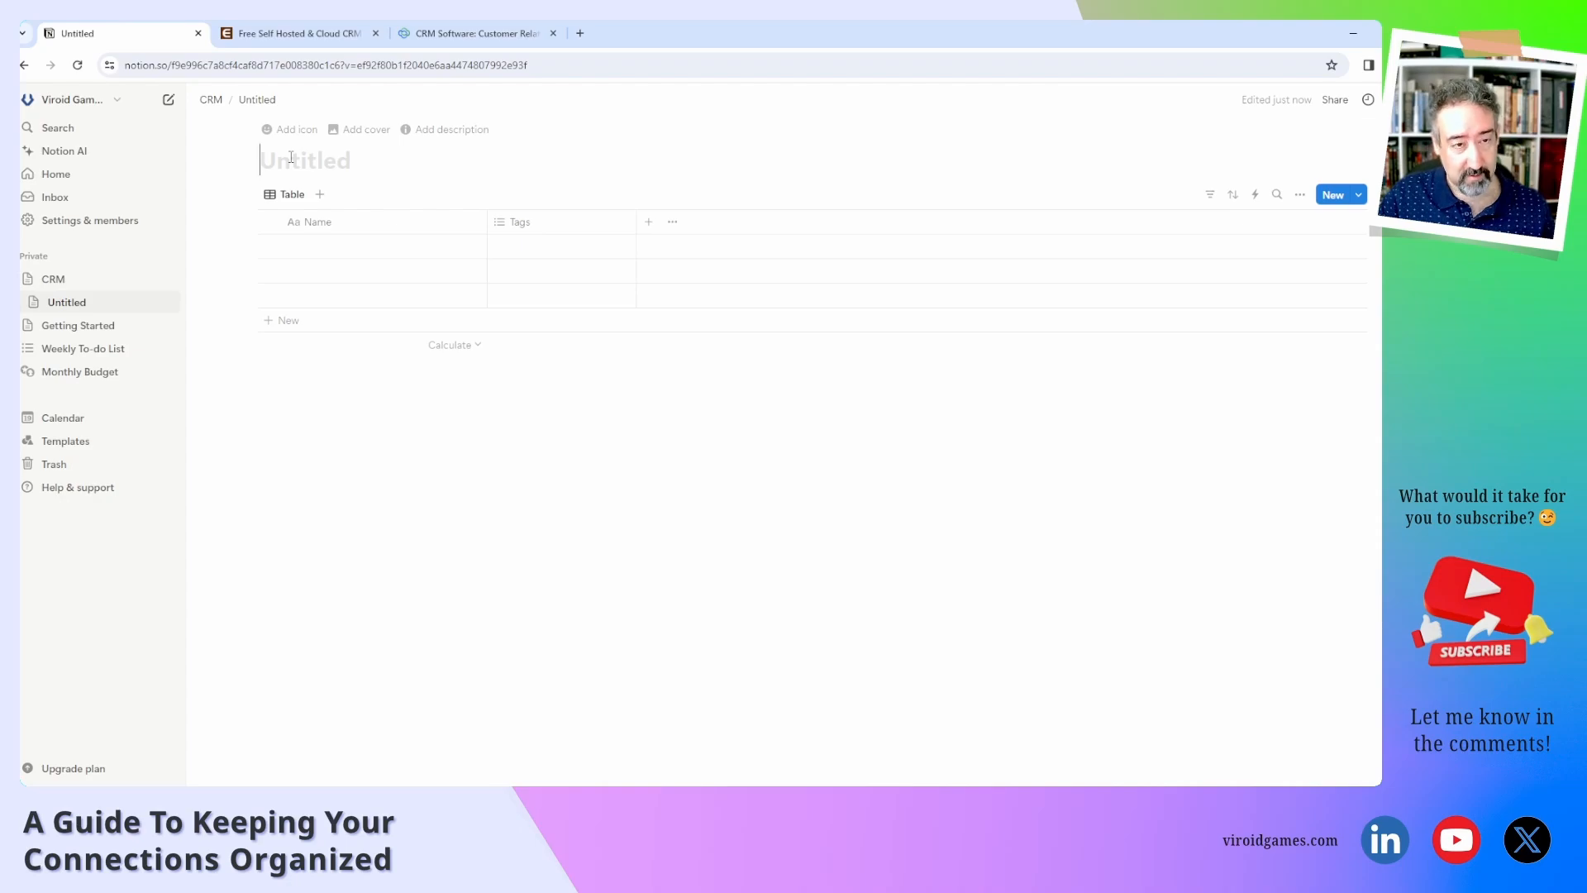
text(Organizations)
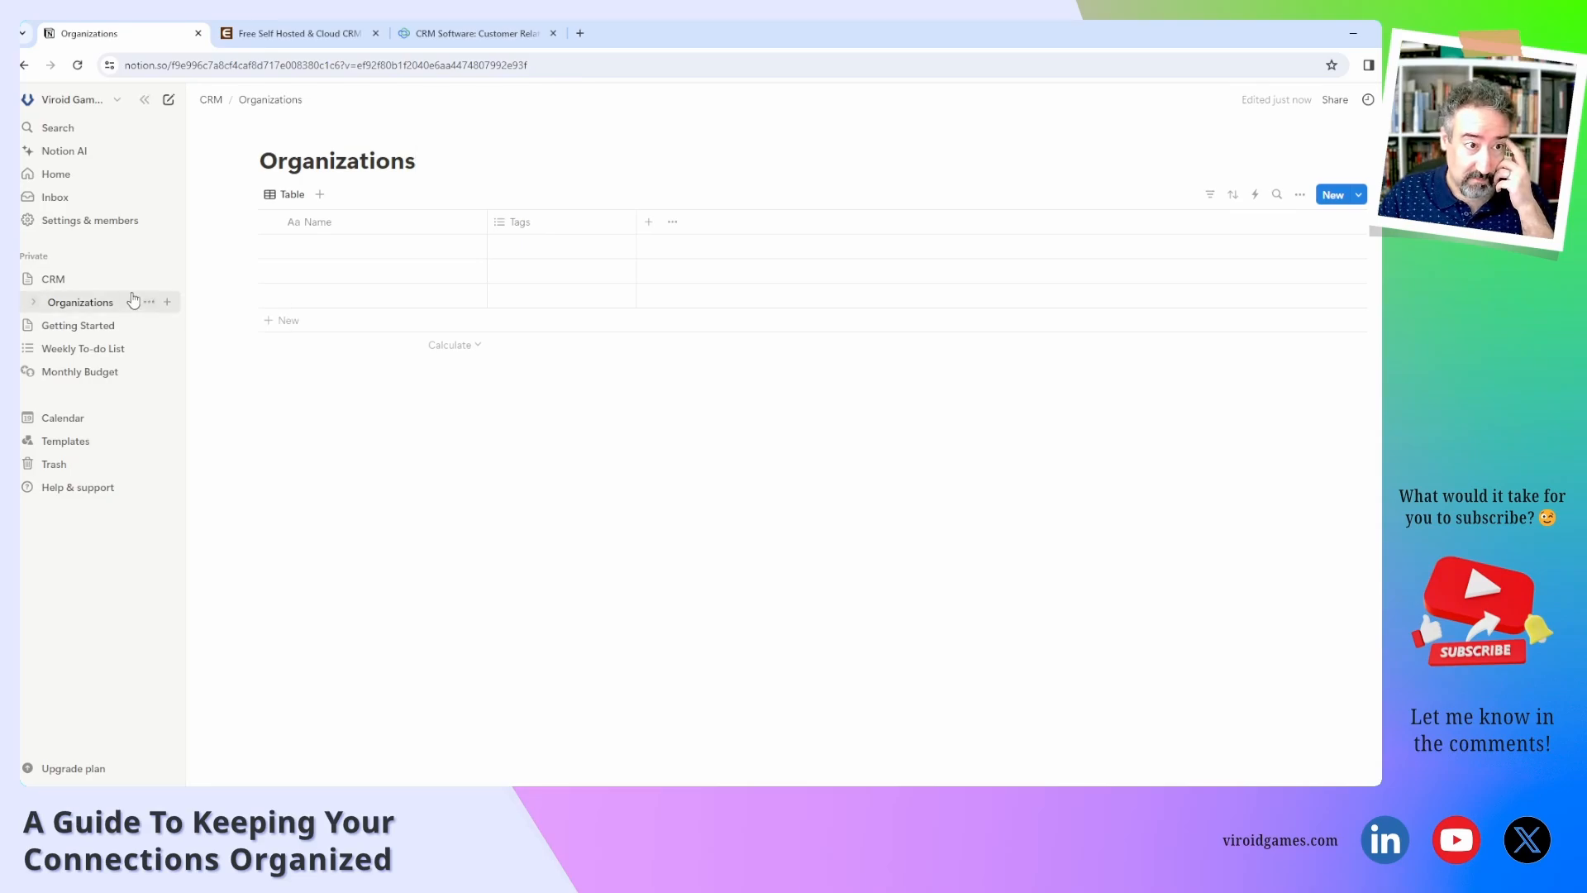
Back on CRM, replace the People line with a full-page database titled People.
click(98, 284)
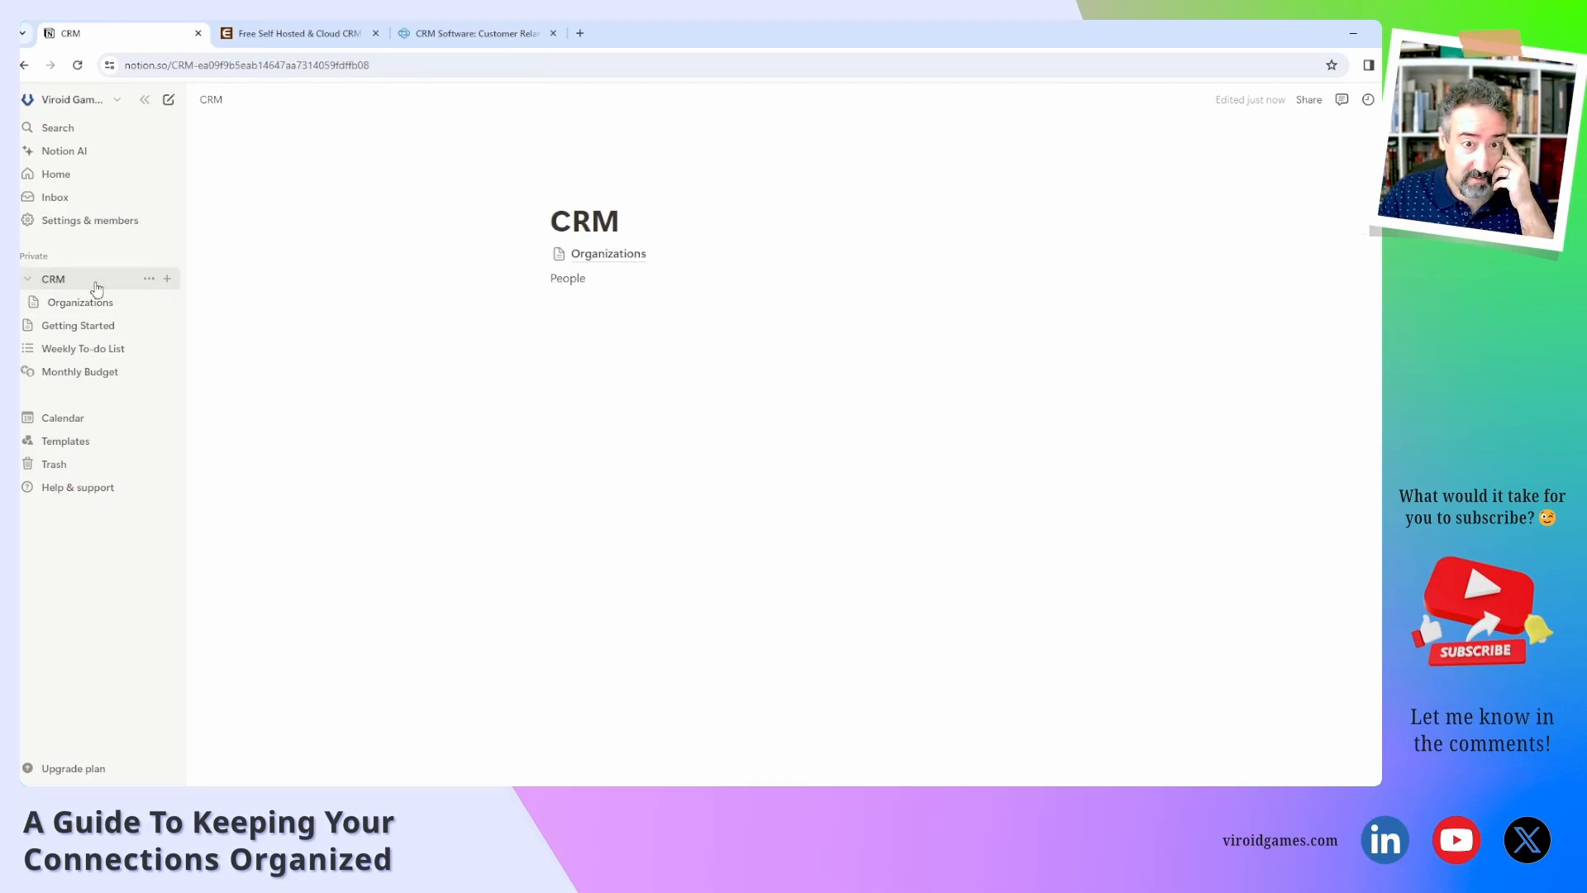
double_click(563, 278)
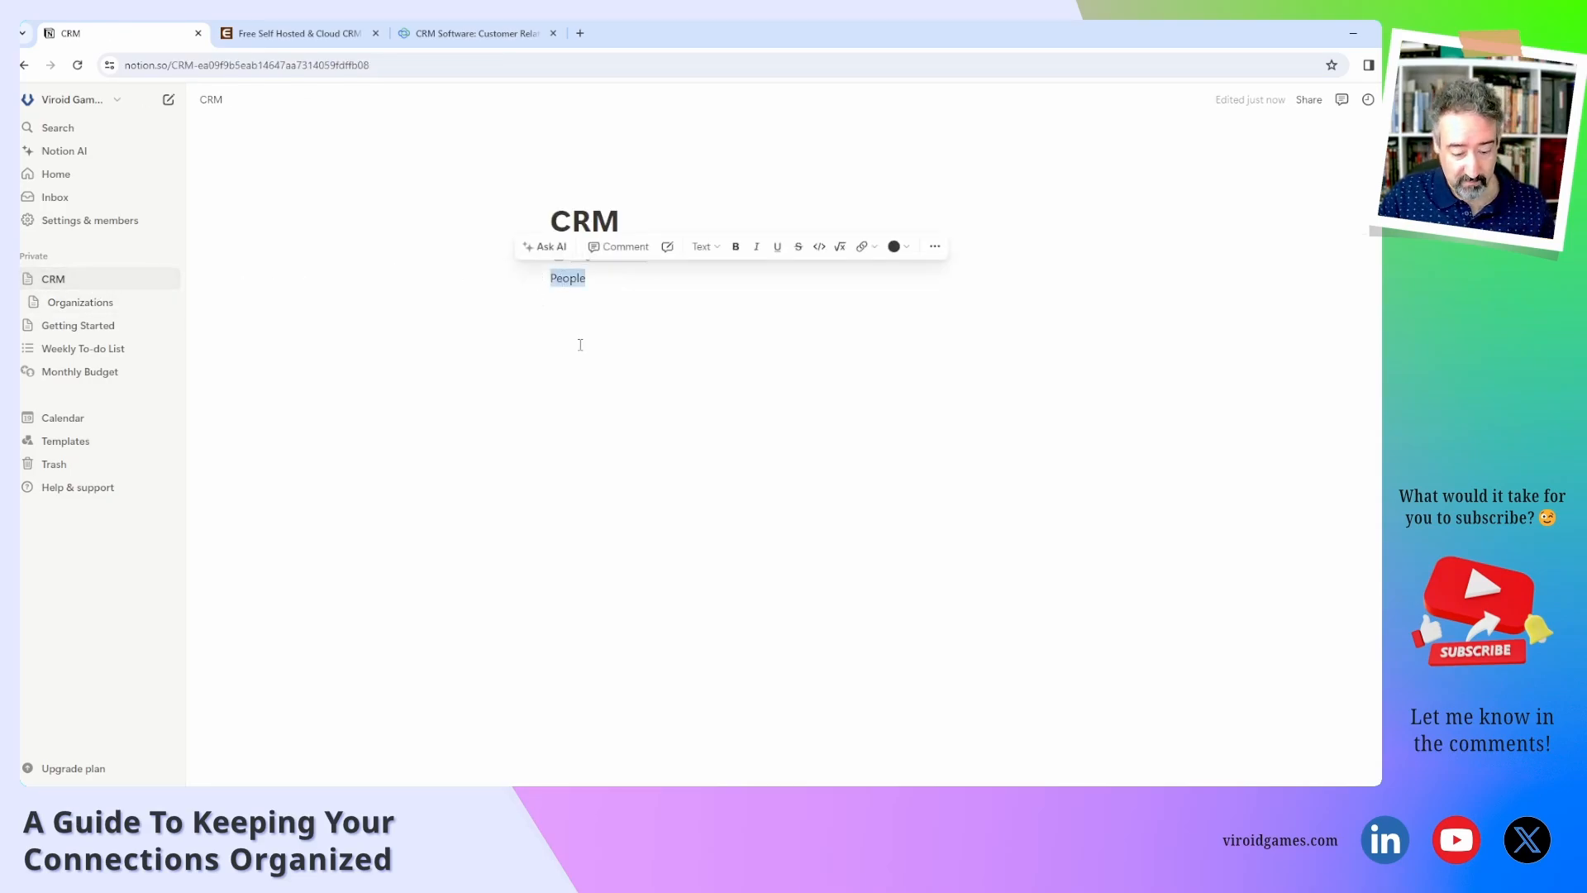
key(BackSpace)
text(/)
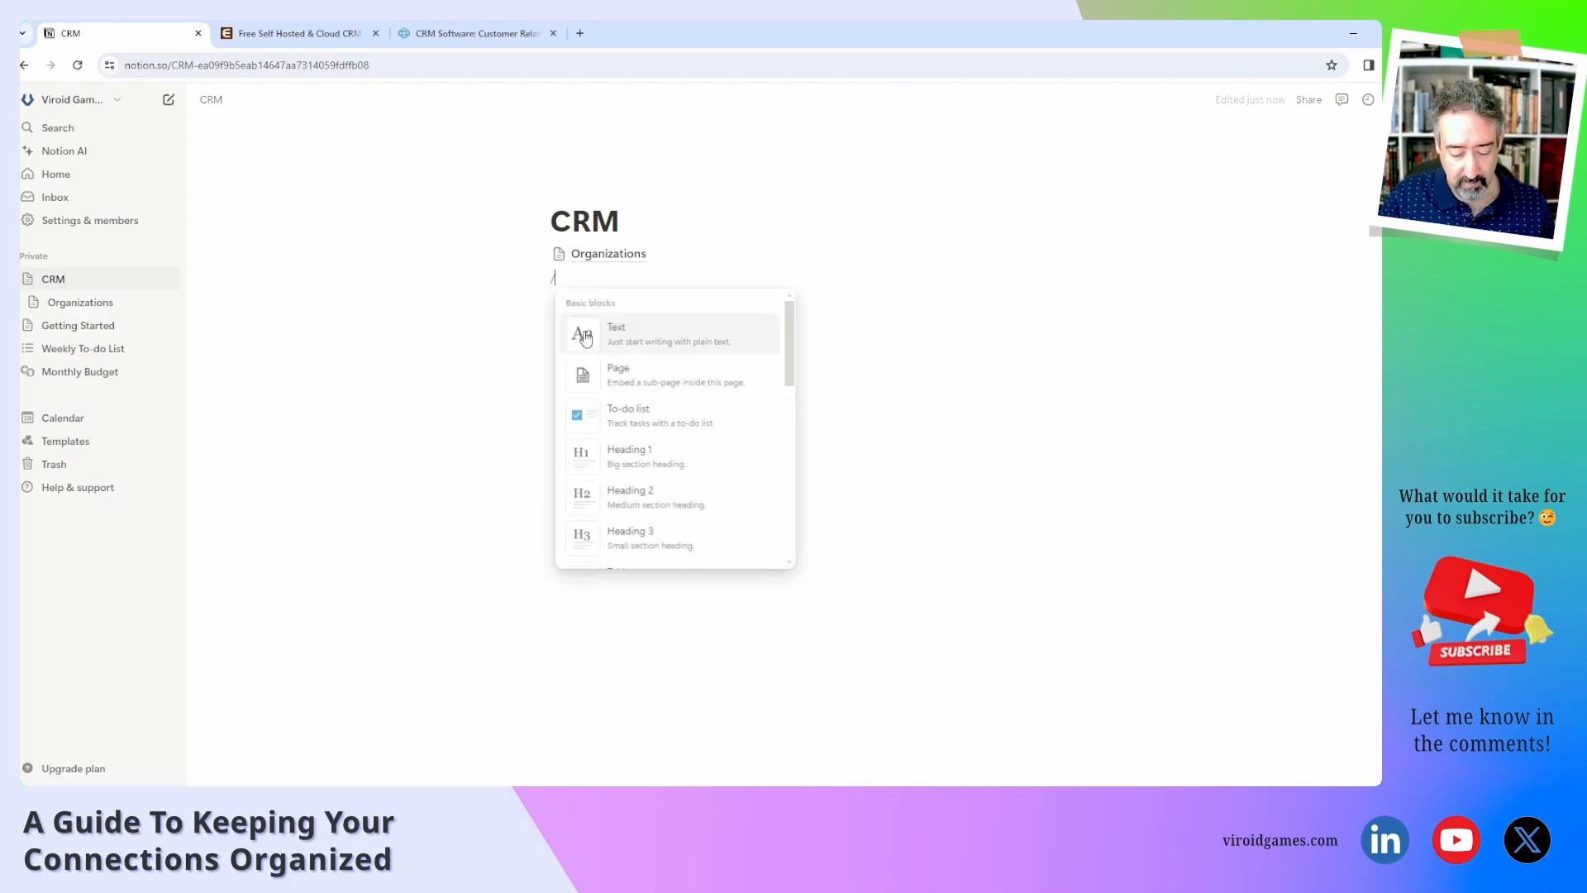
text(data)
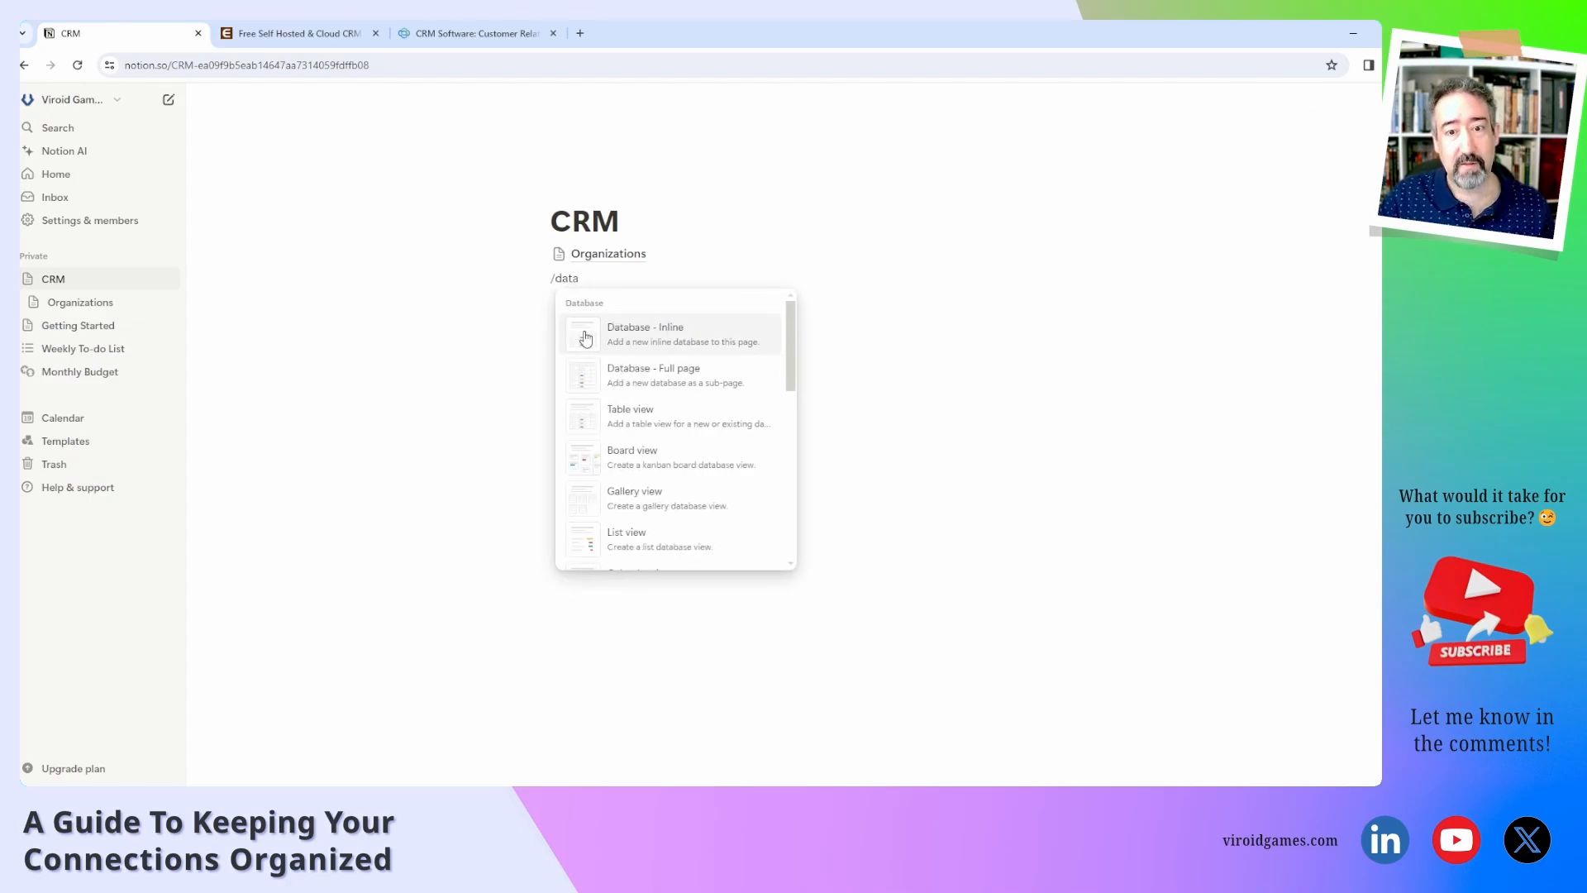
click(644, 379)
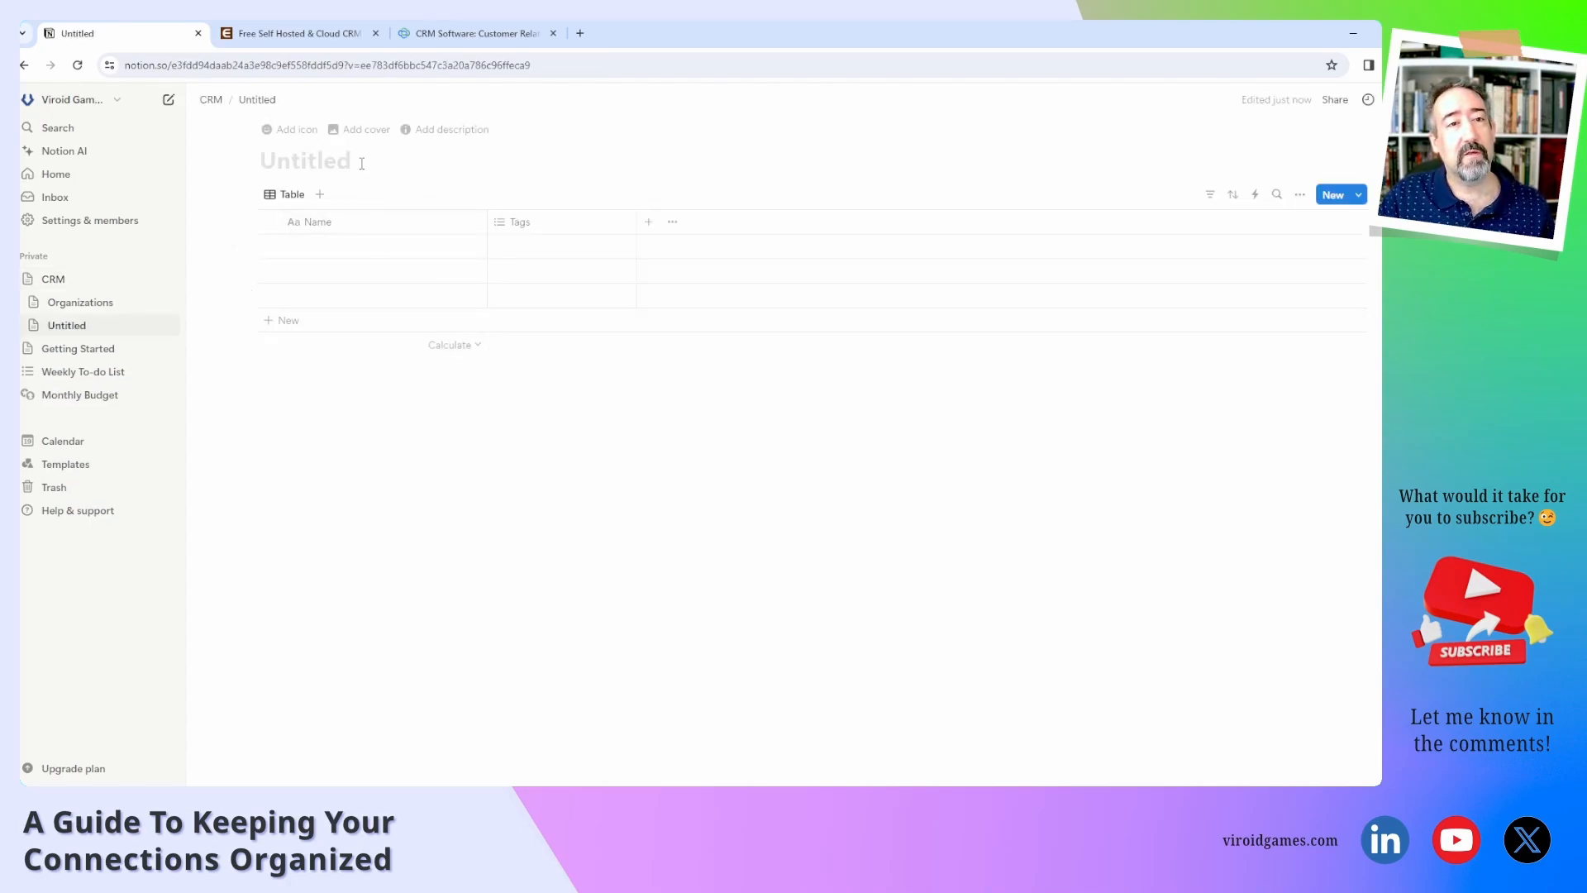
text(People)
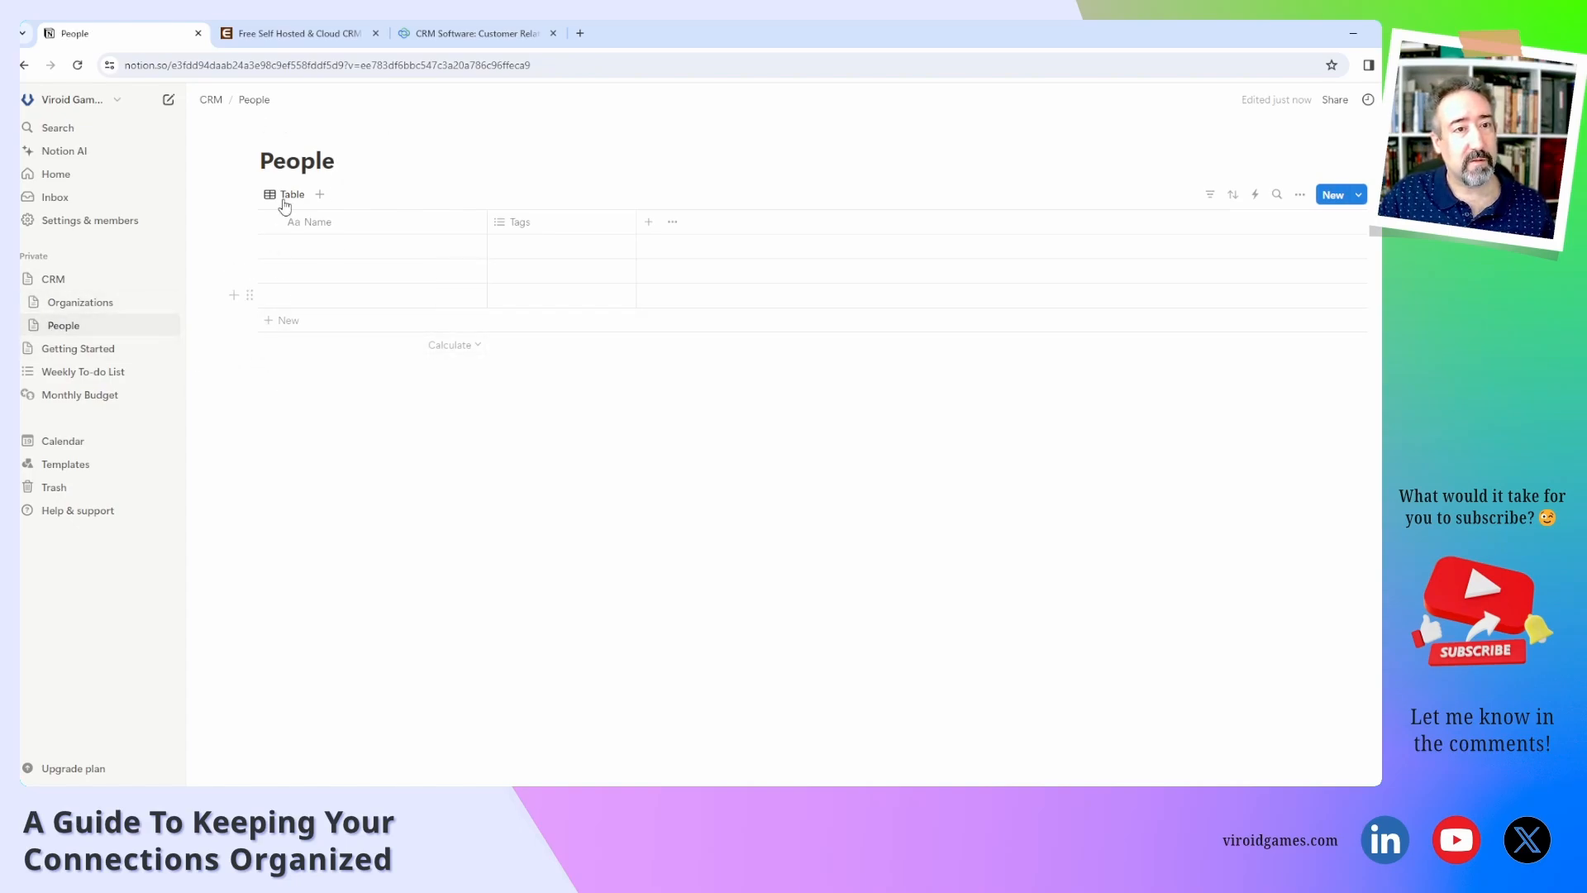
Give the People database the couple emoji icon.
click(285, 132)
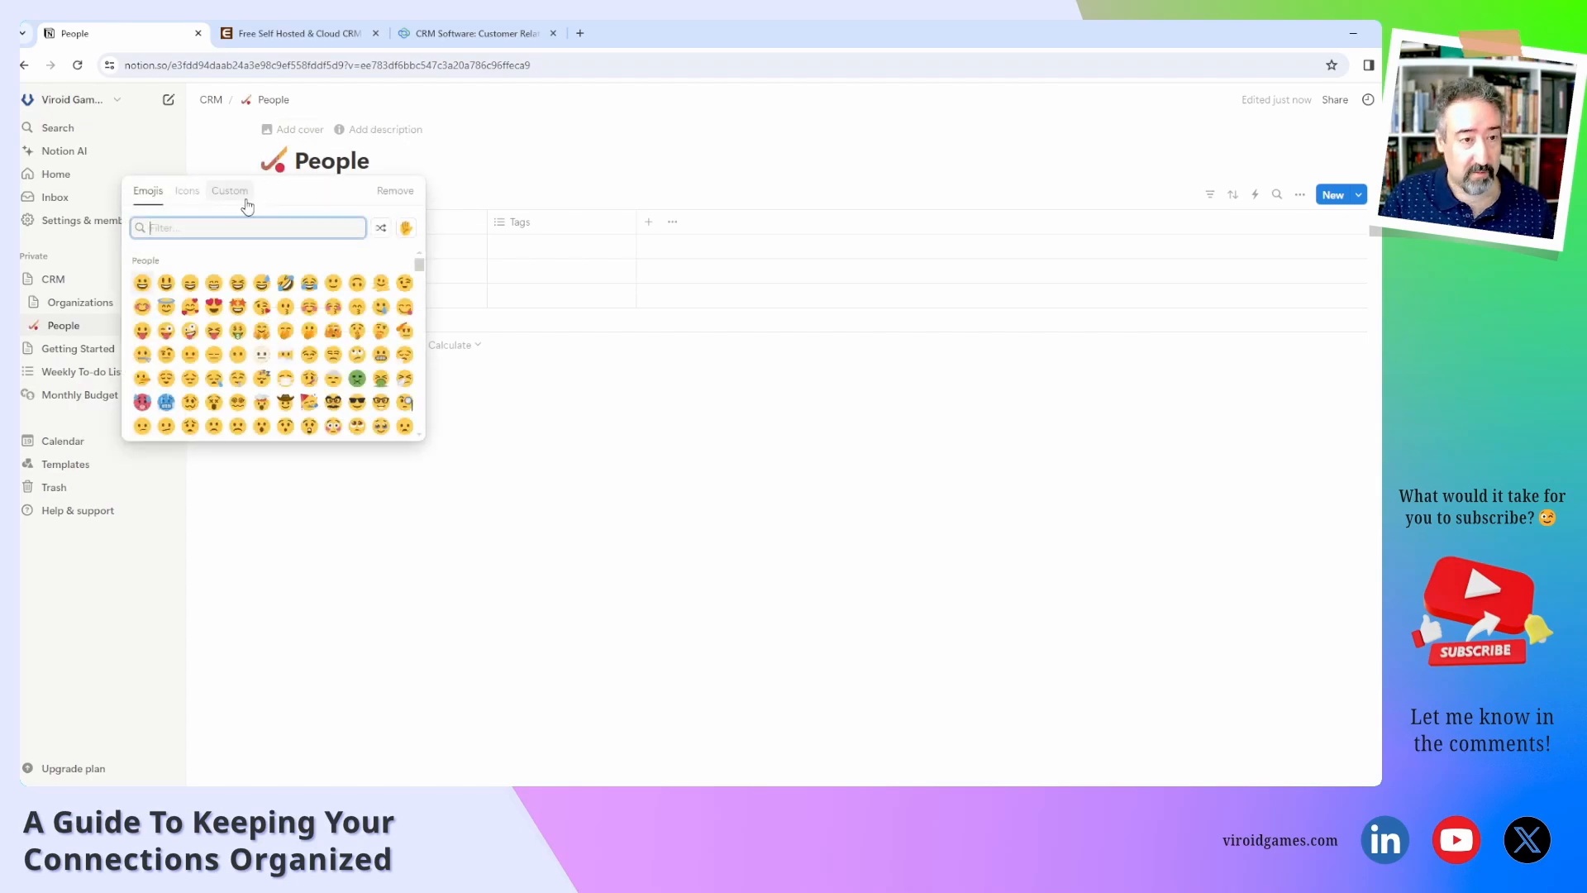
text(peopl)
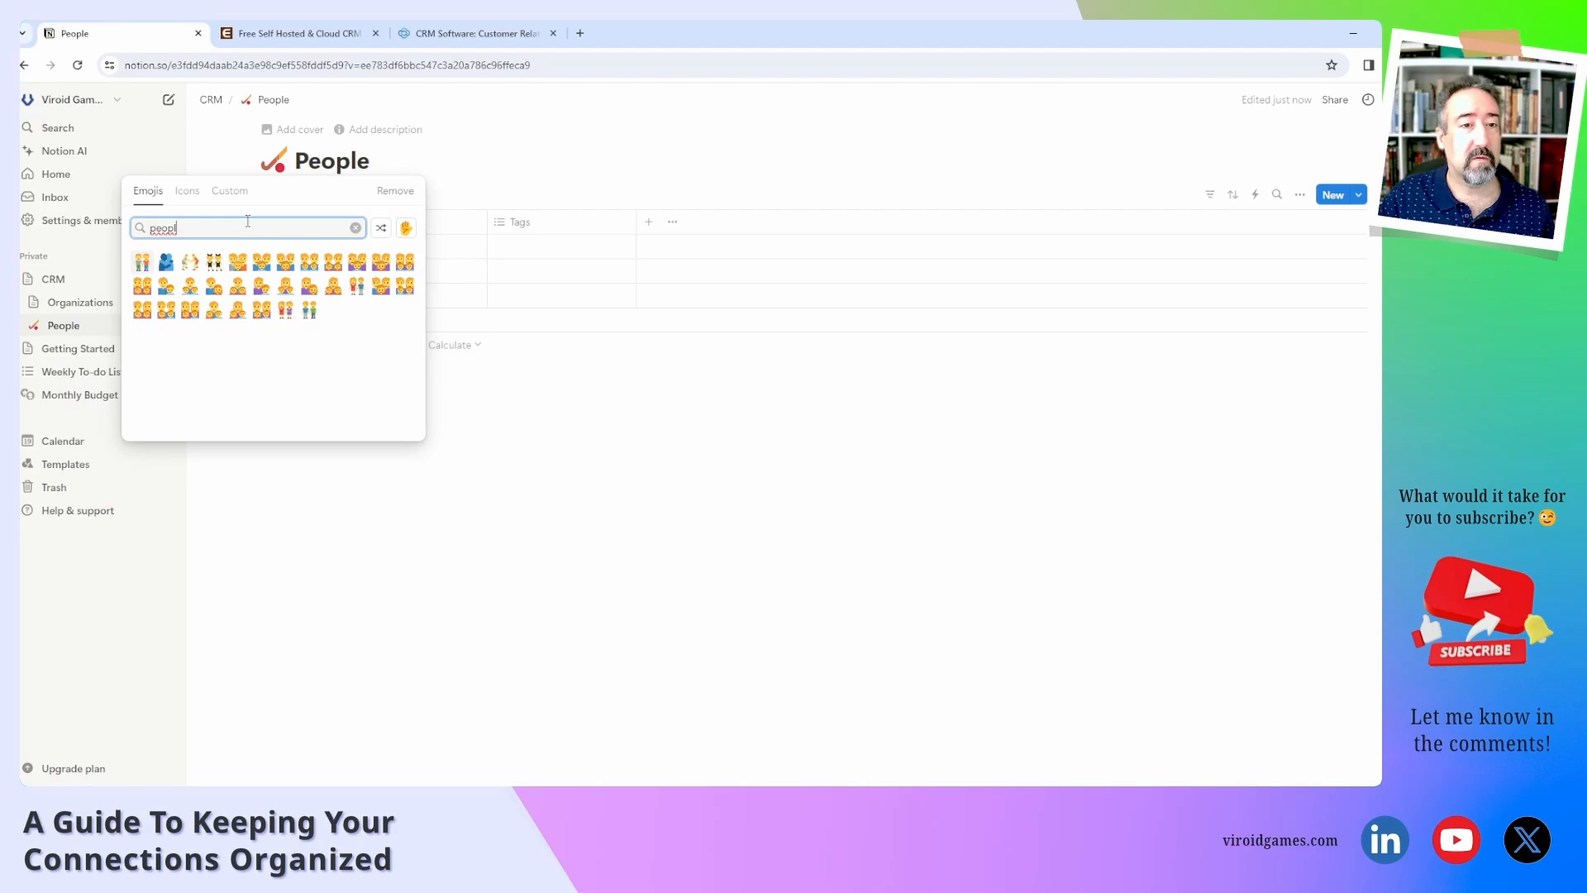
click(356, 286)
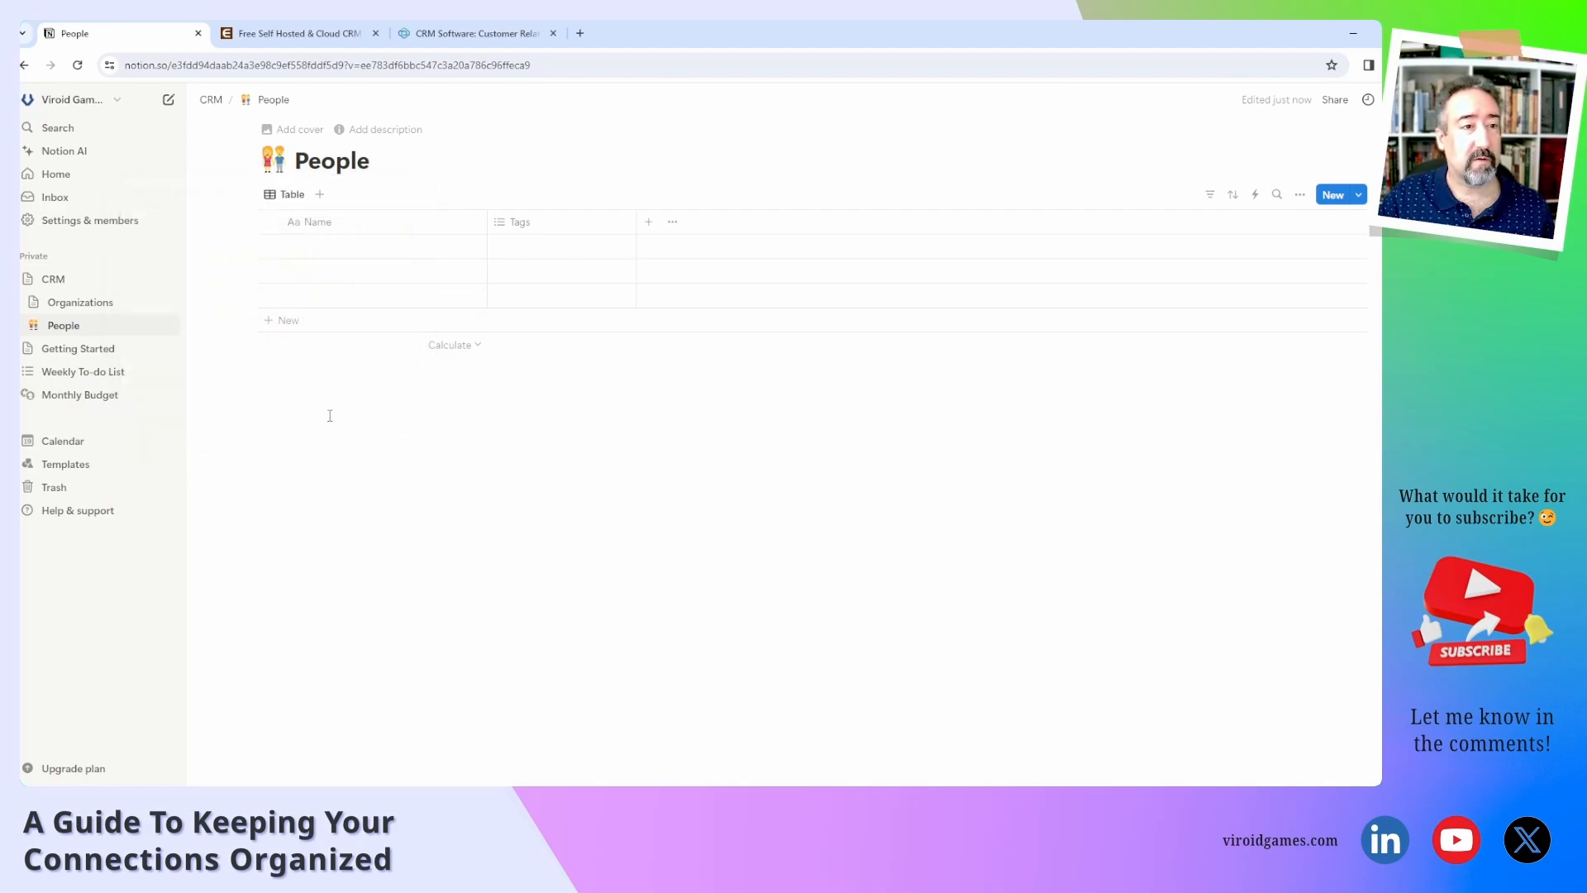
Give the Organizations database the office-building emoji icon.
click(62, 303)
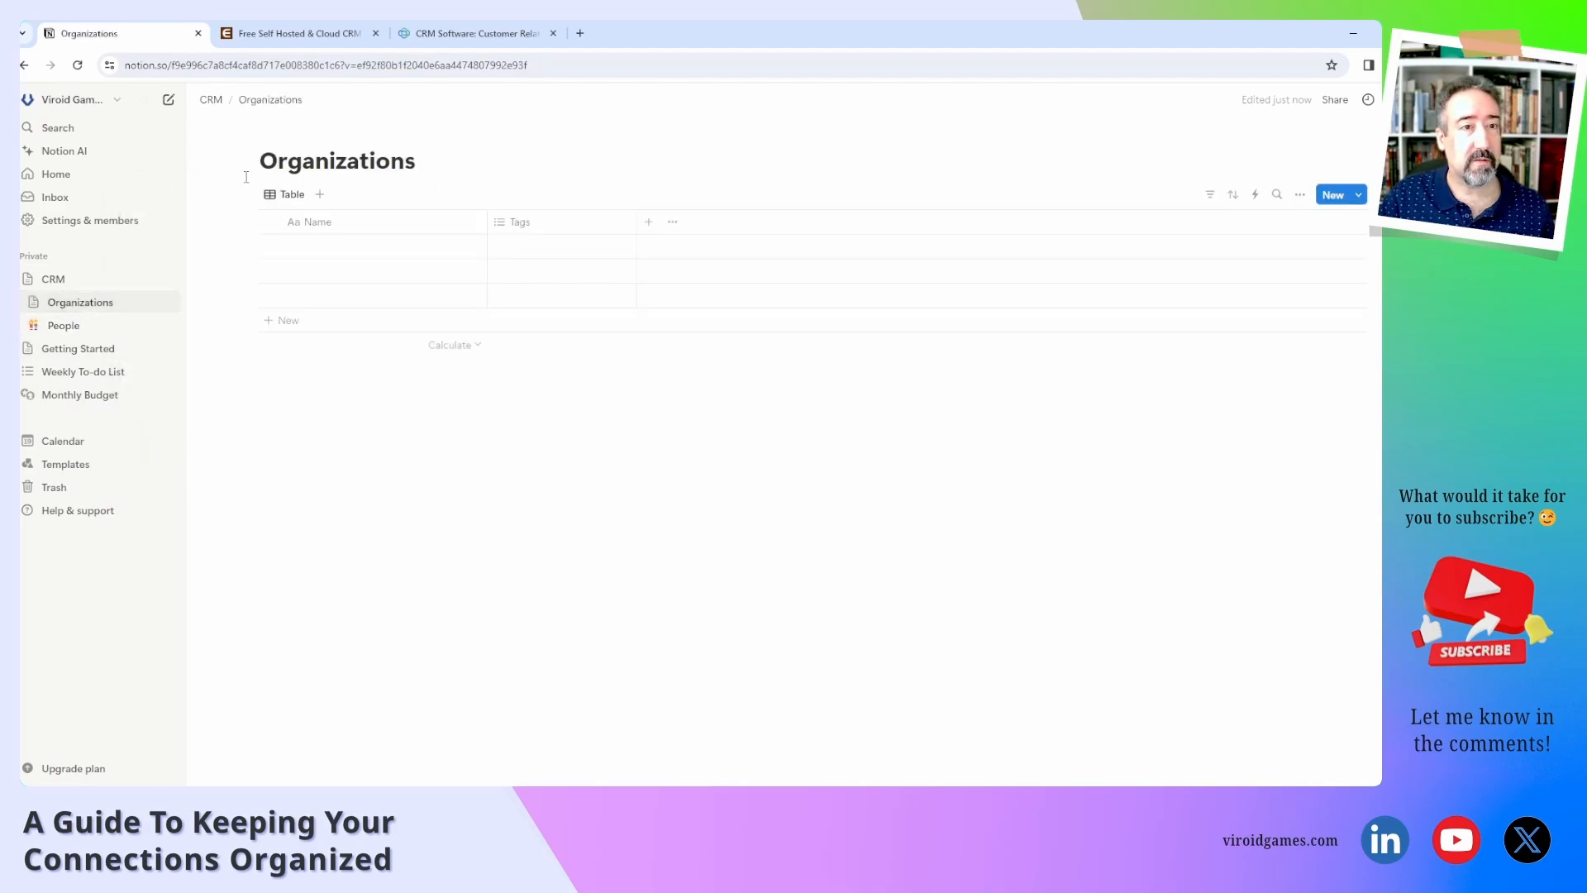
click(285, 129)
click(273, 160)
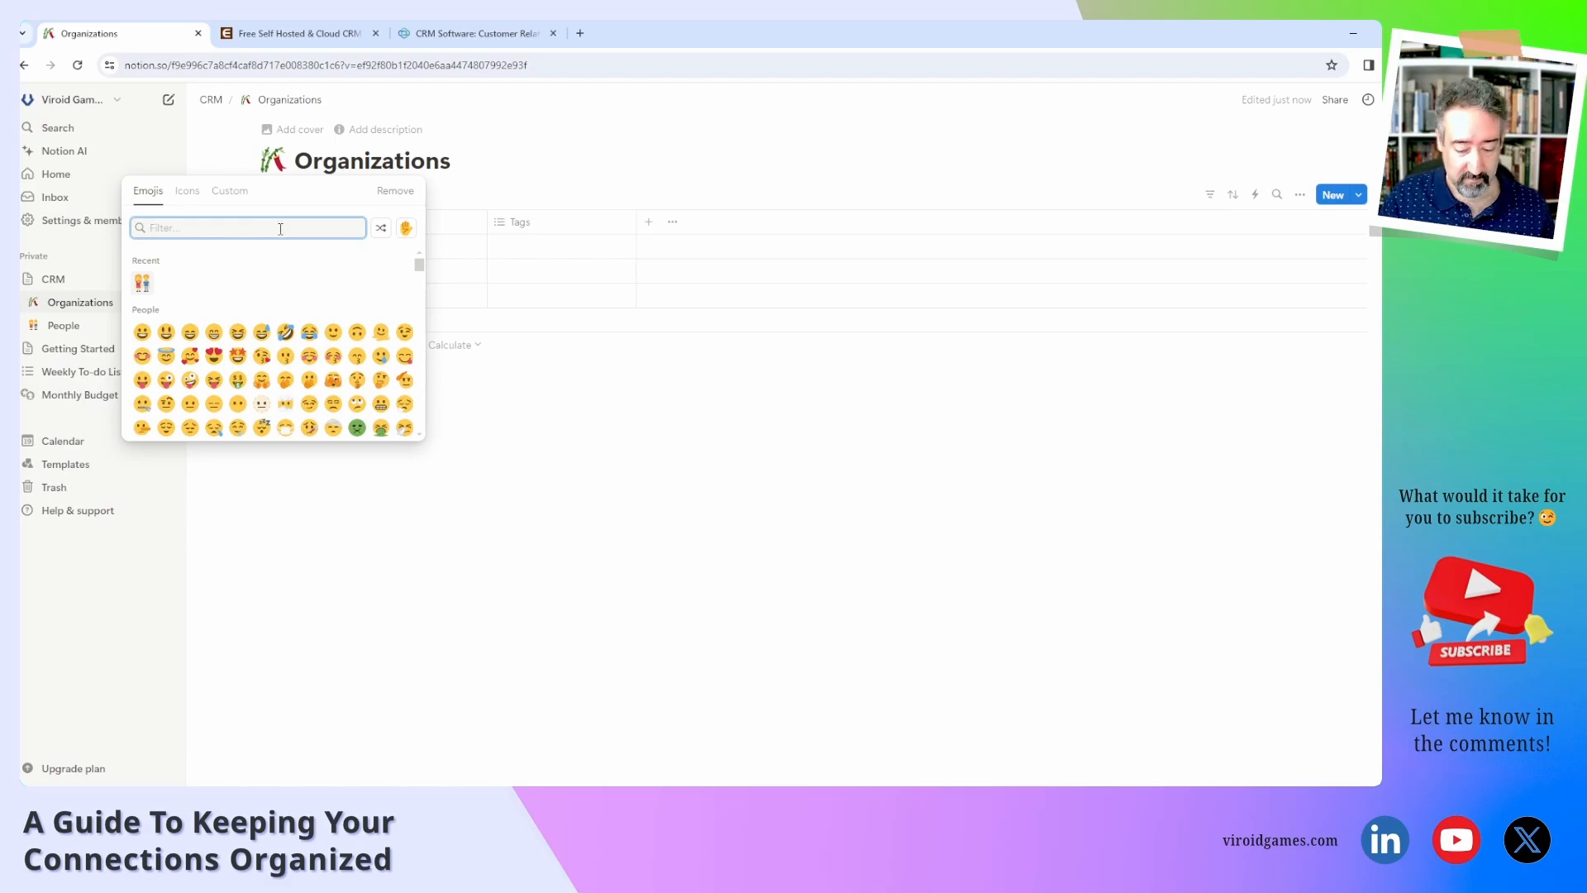
text(cor)
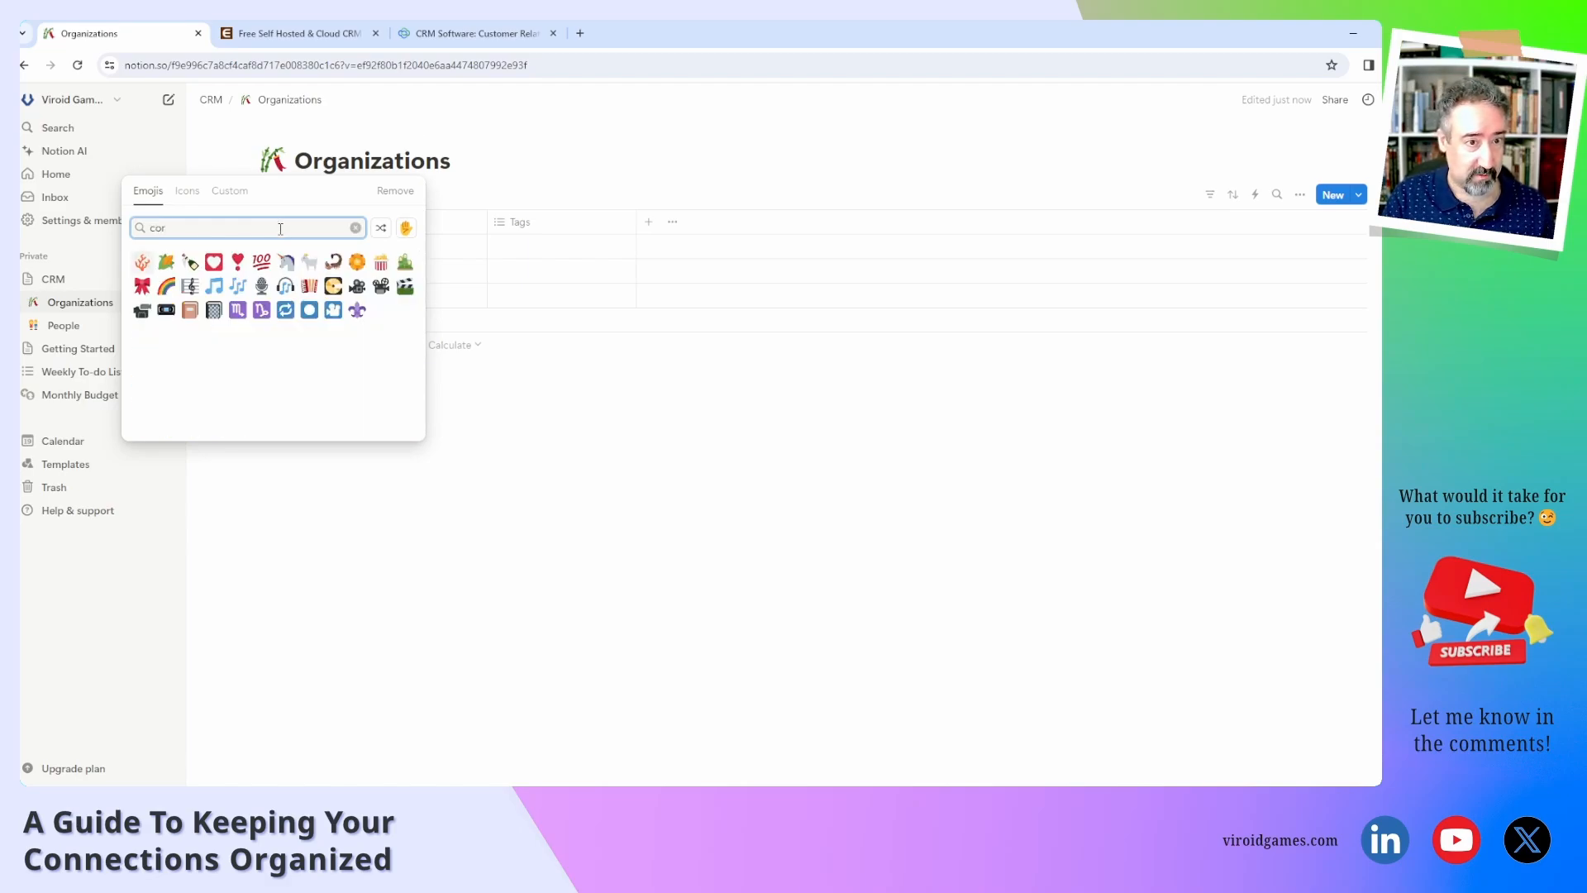
key(BackSpace)
key(BackSpace)
key(BackSpace)
text(buil)
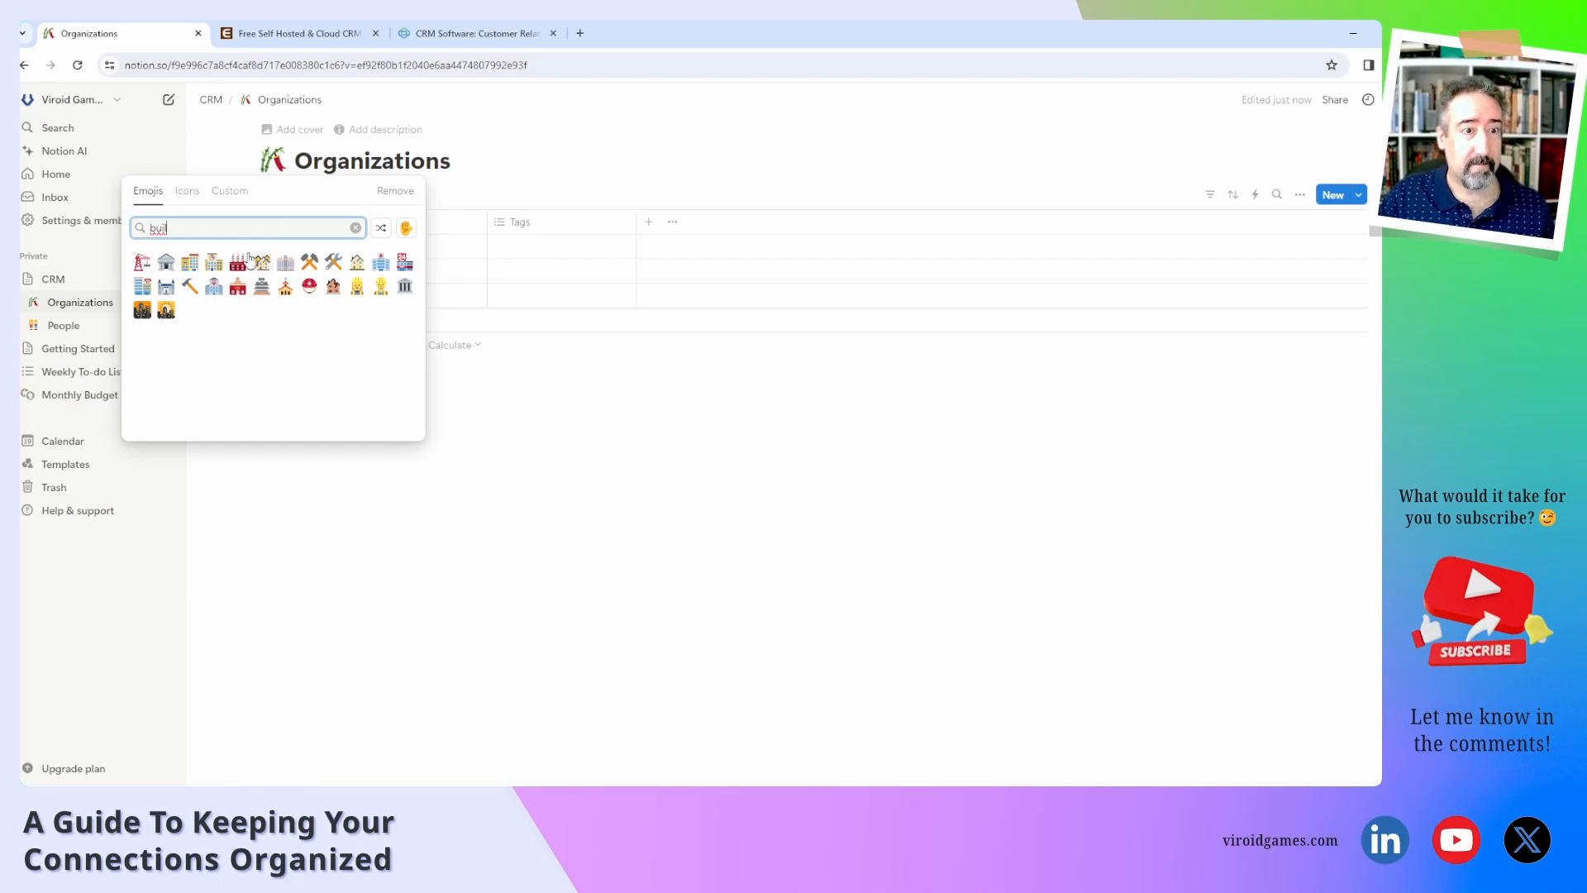
click(214, 263)
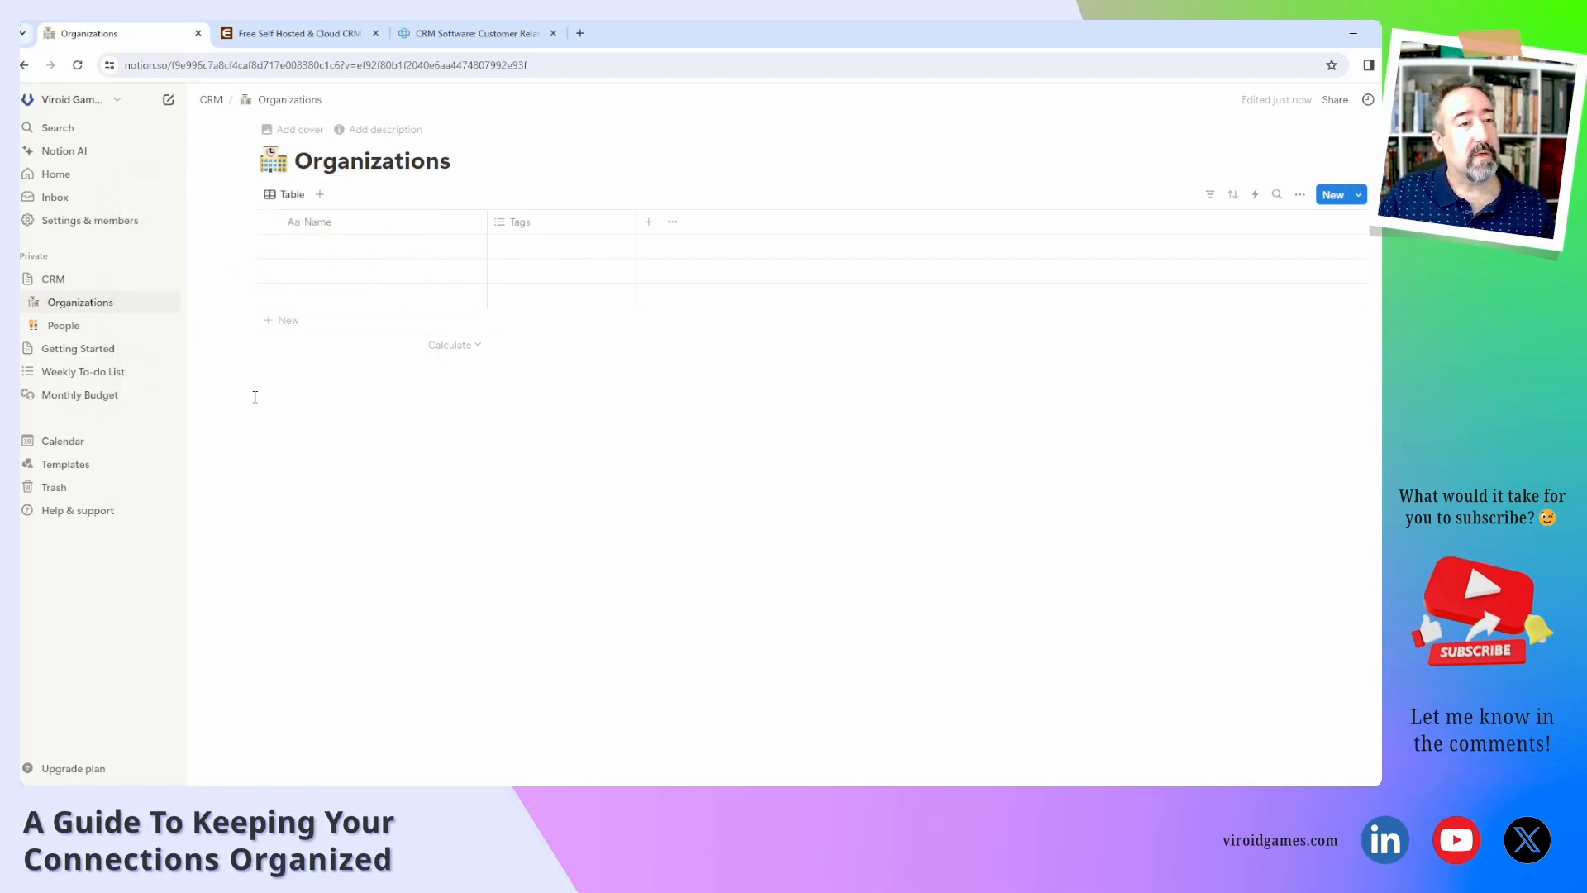
Give the CRM page the ledger emoji icon.
click(29, 280)
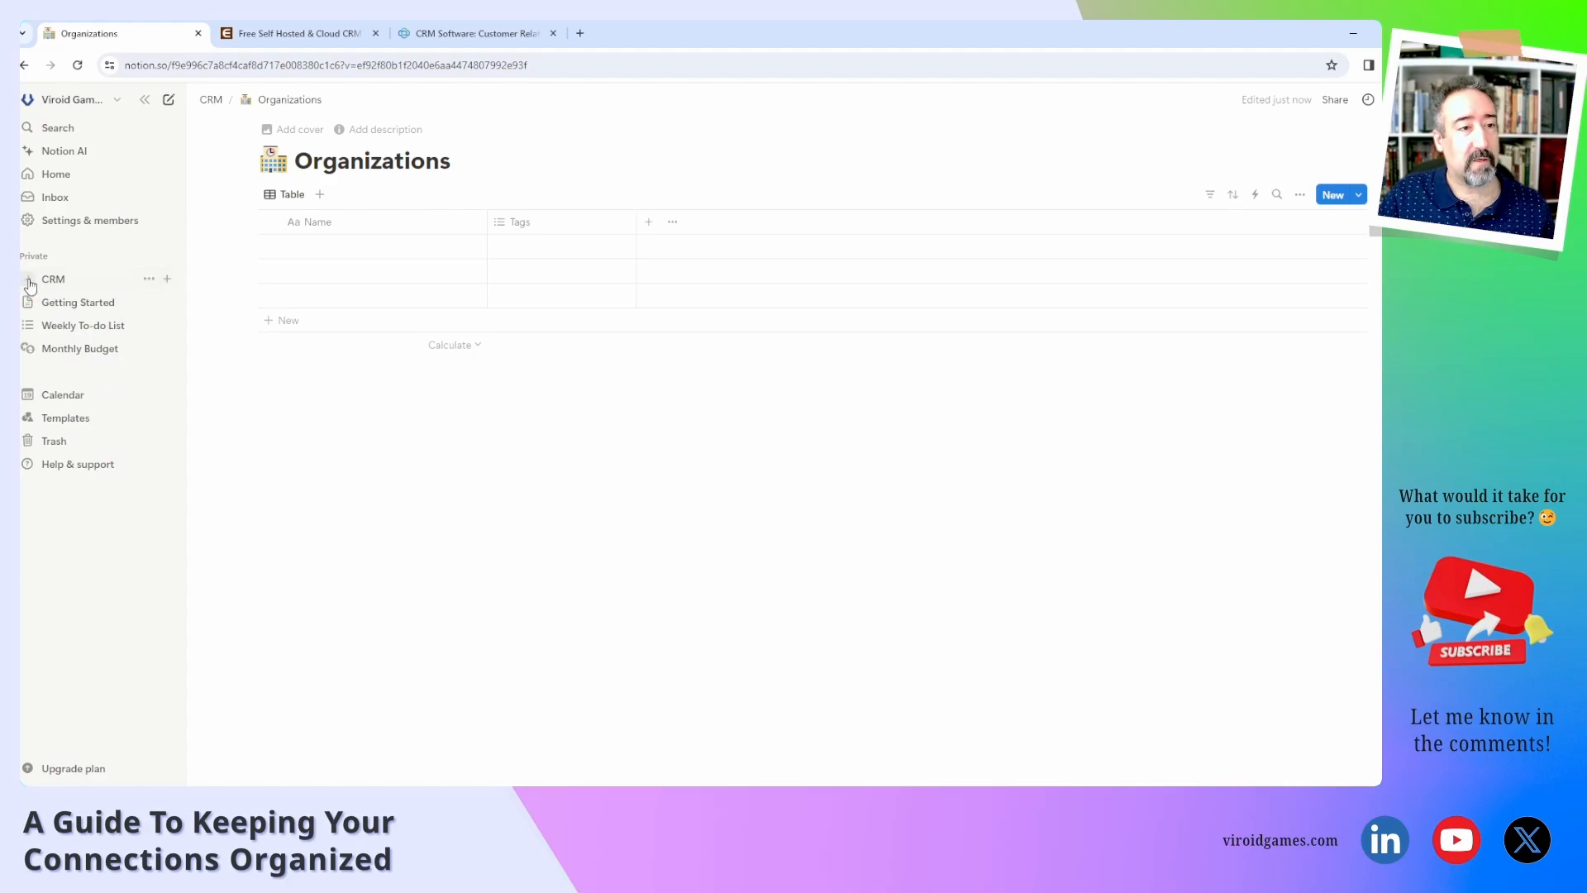
click(78, 284)
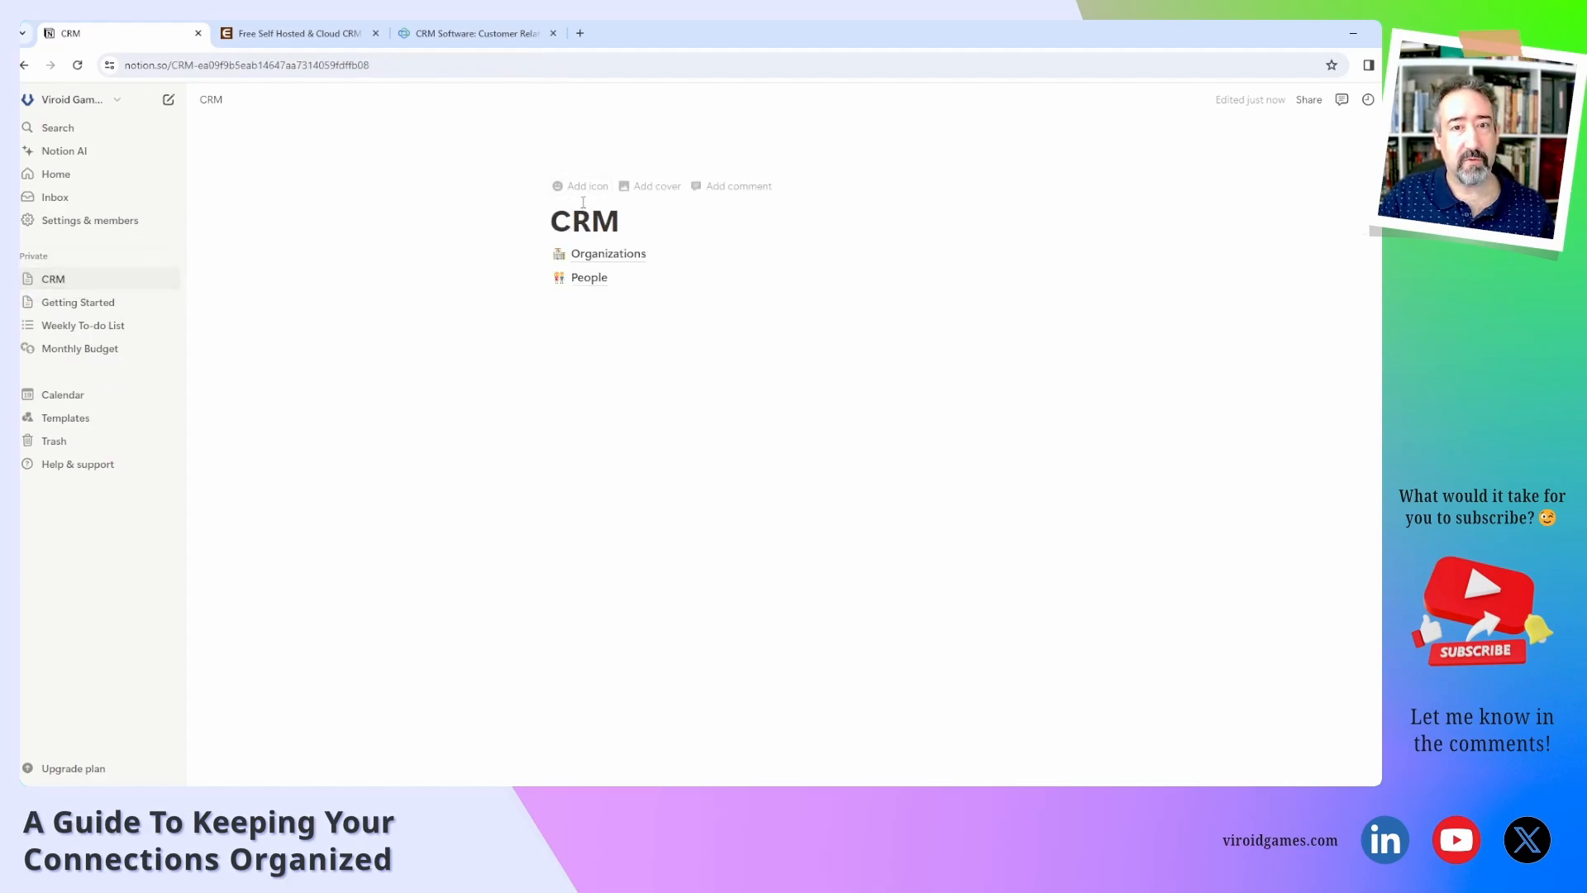
click(583, 189)
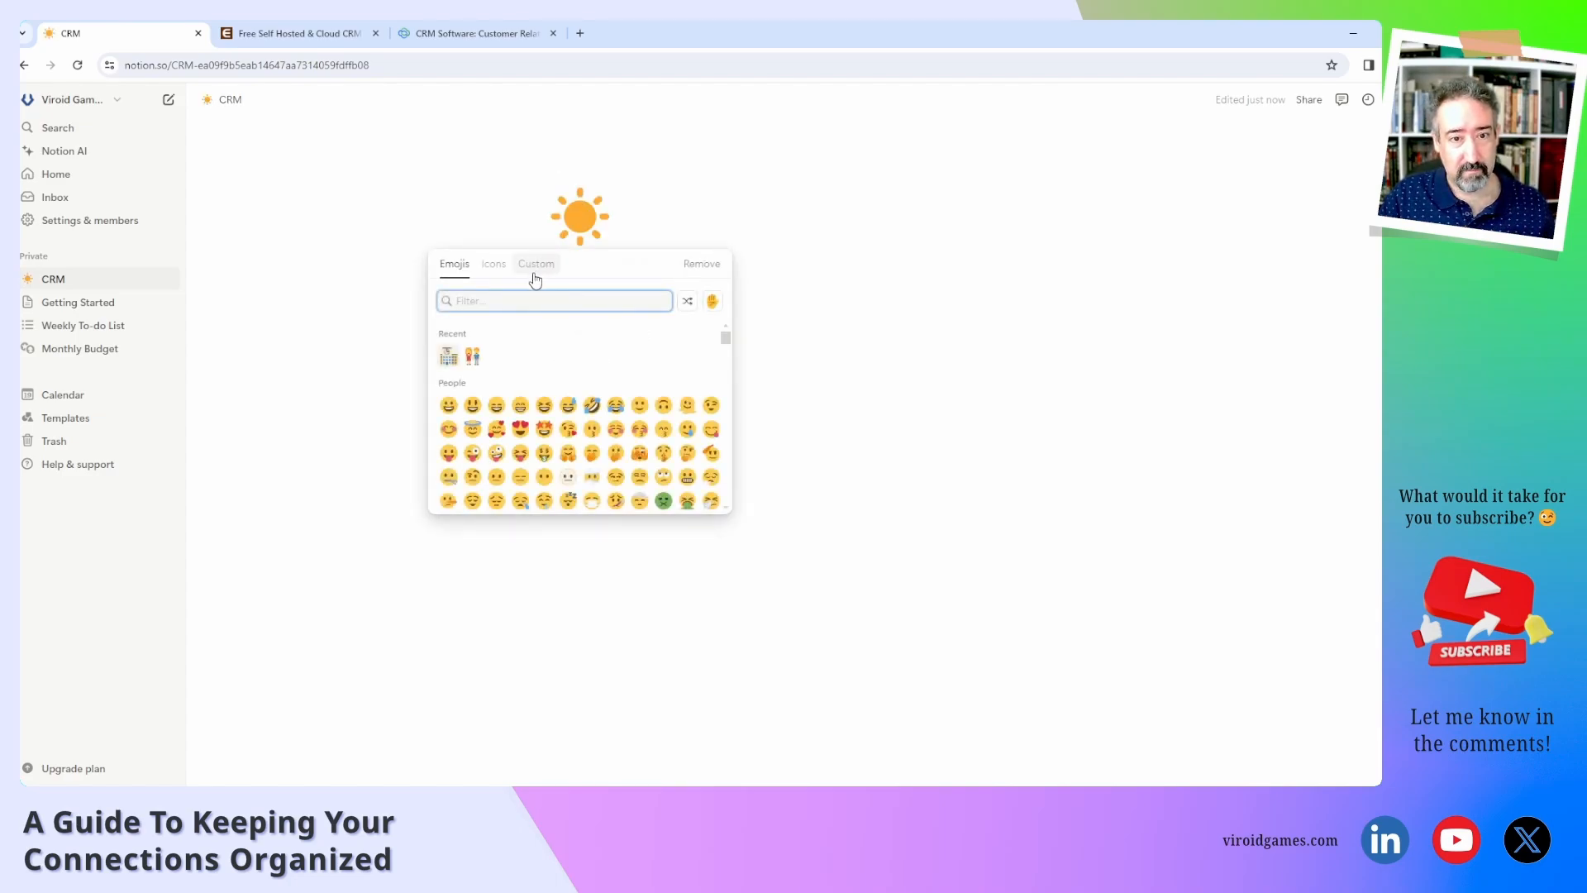
text(reco)
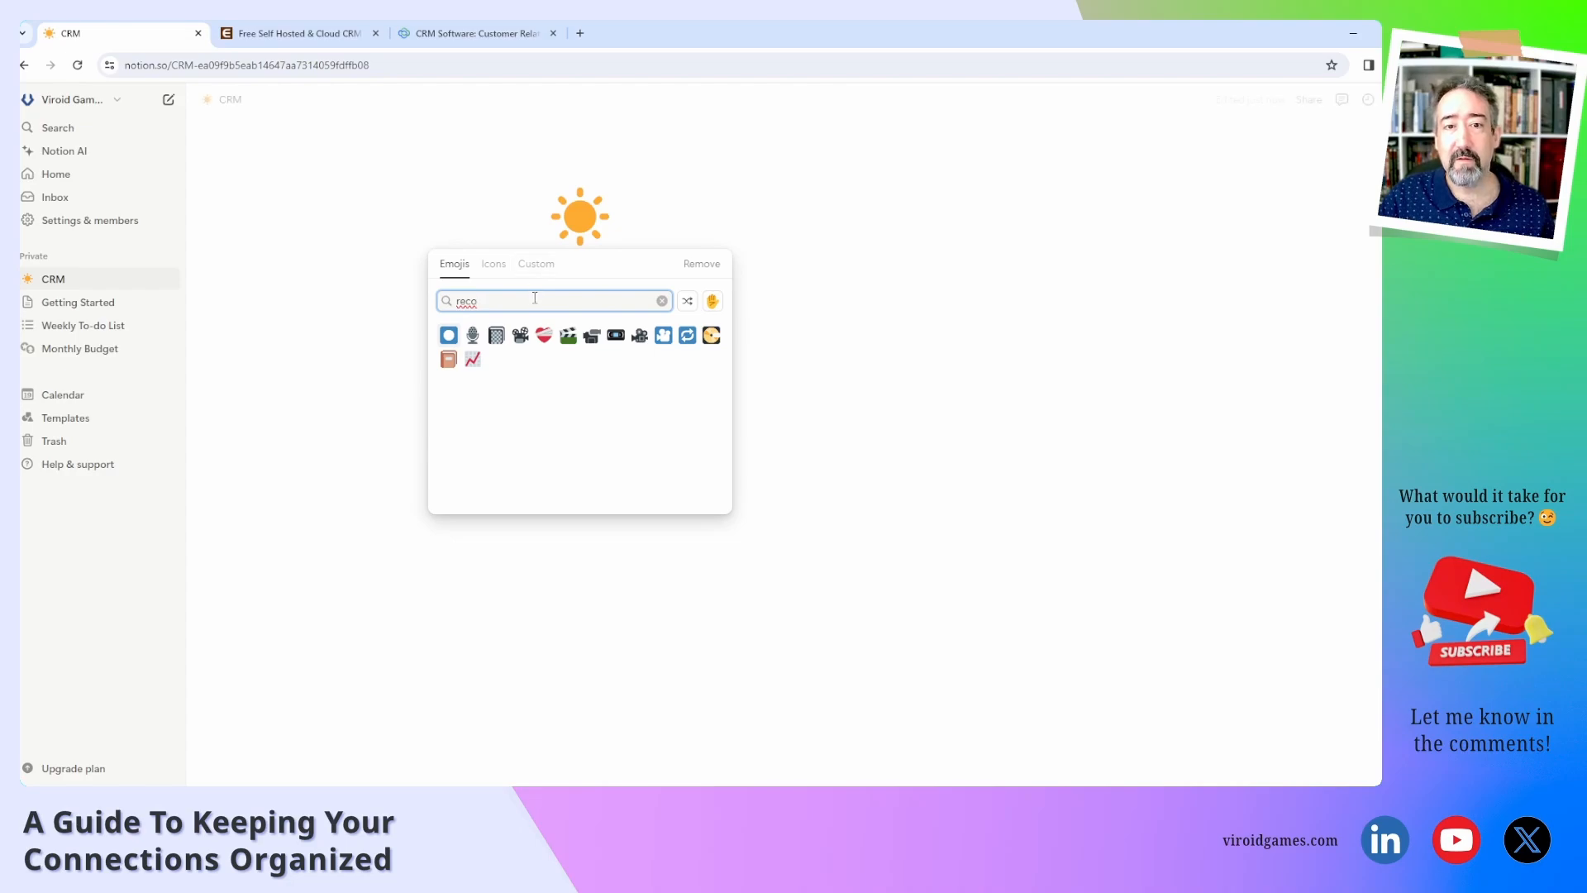
click(496, 335)
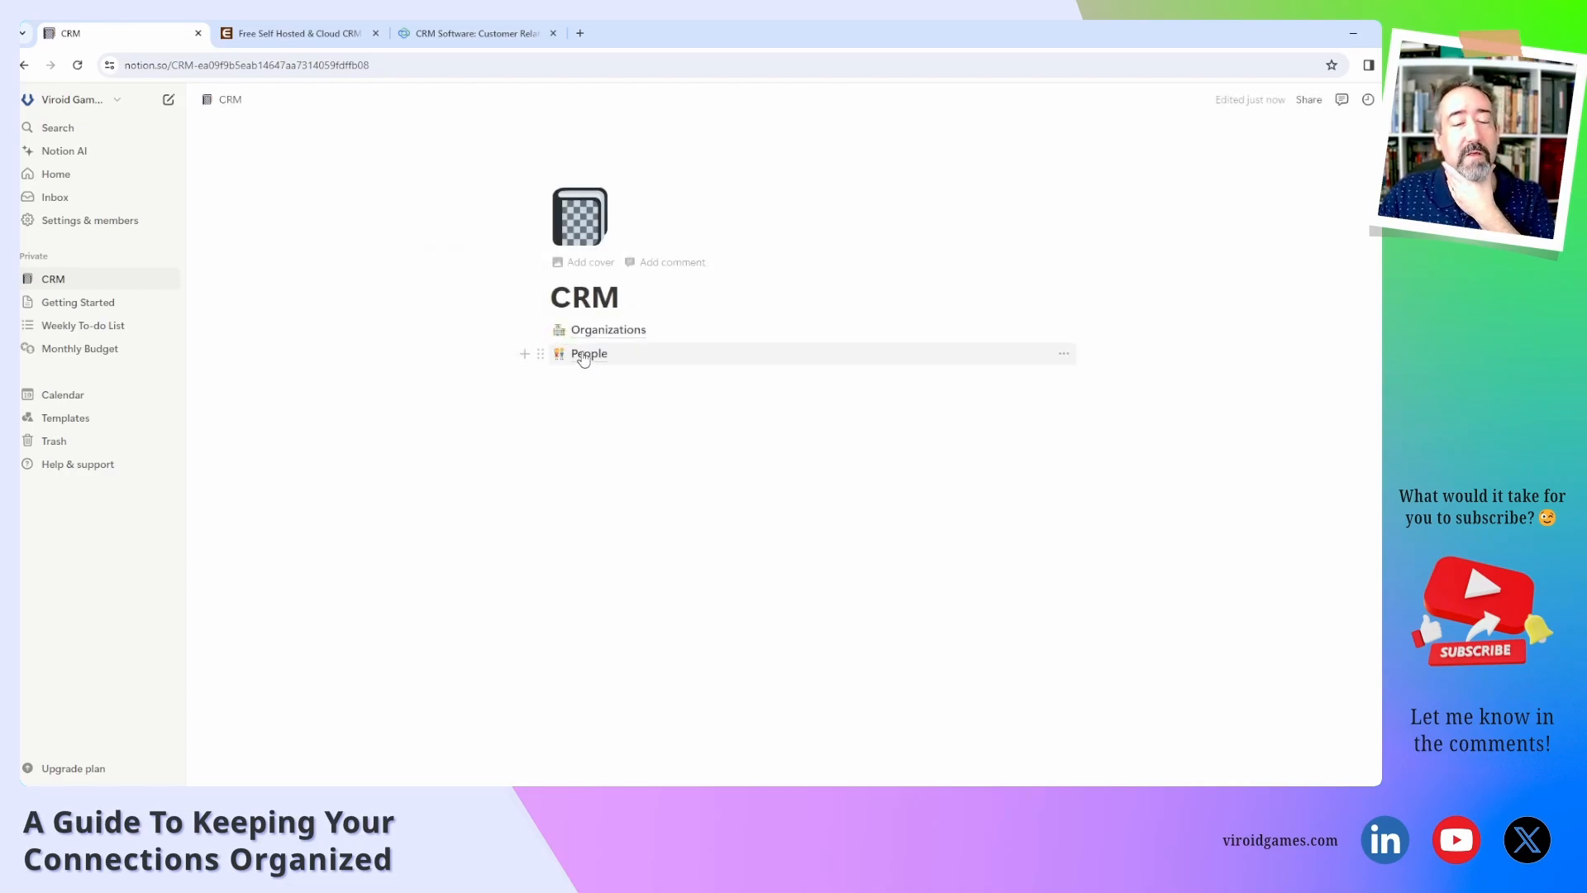
Move People above Organizations on the CRM page and open the People database.
mouse_move(583, 357)
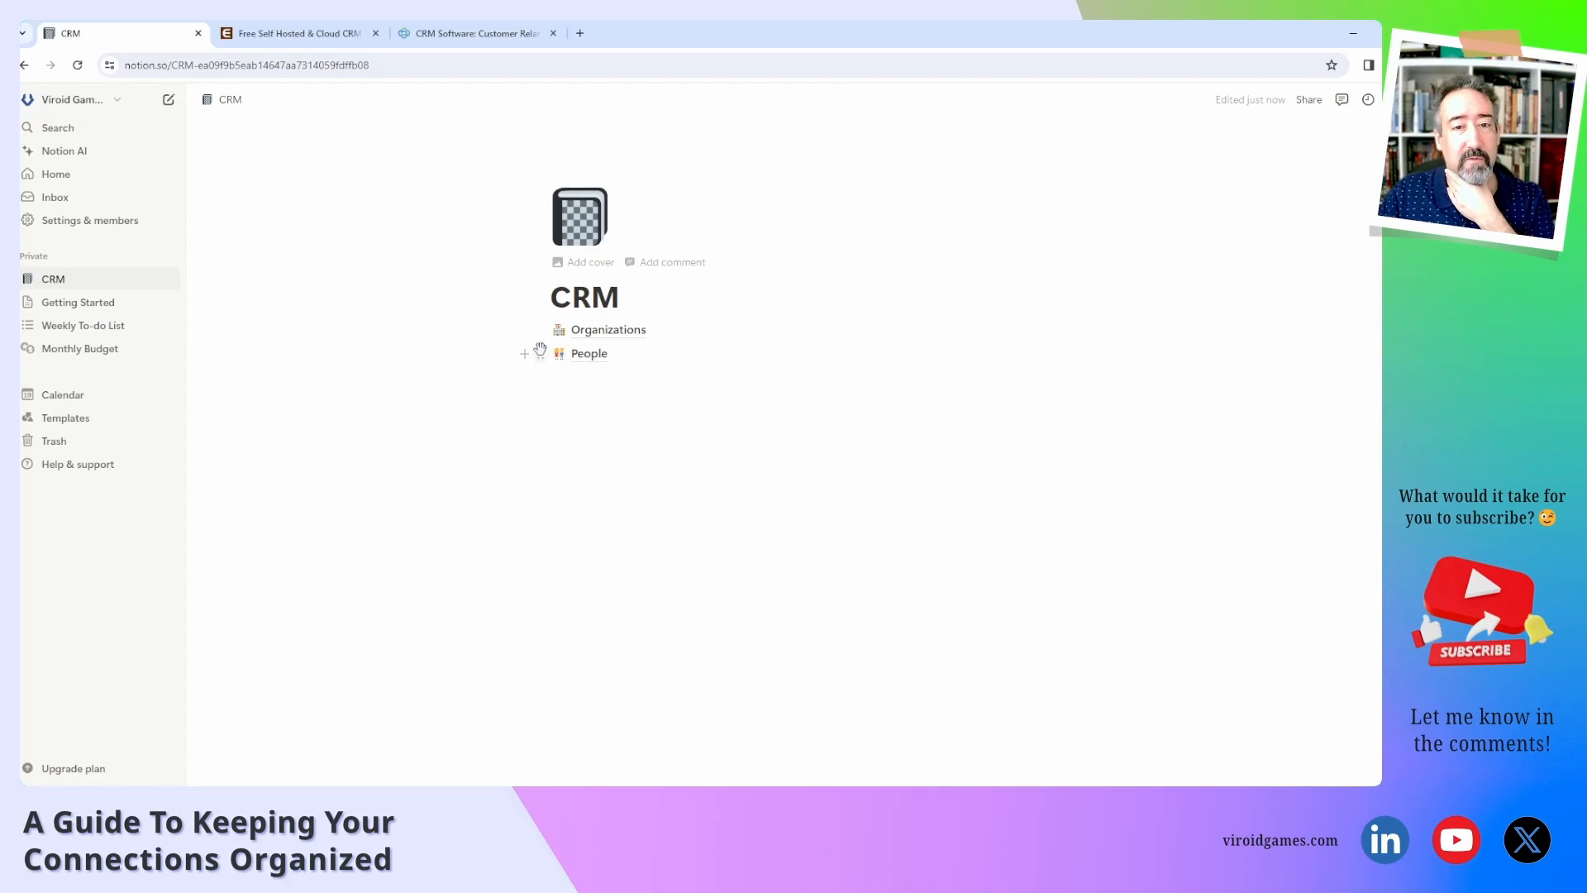
drag(540, 354, 533, 329)
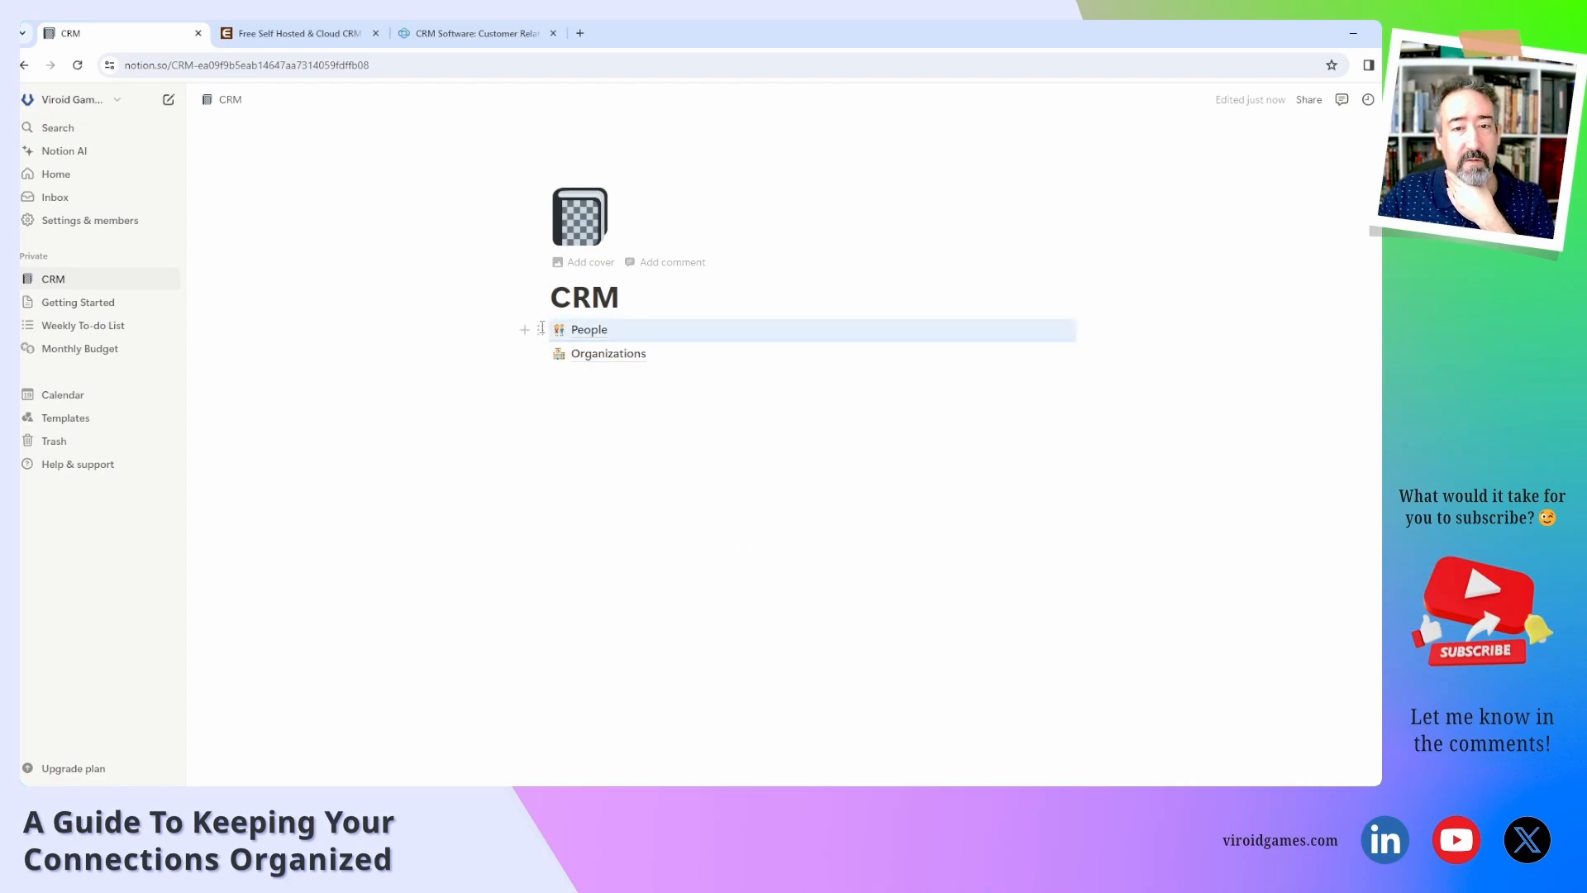
click(588, 332)
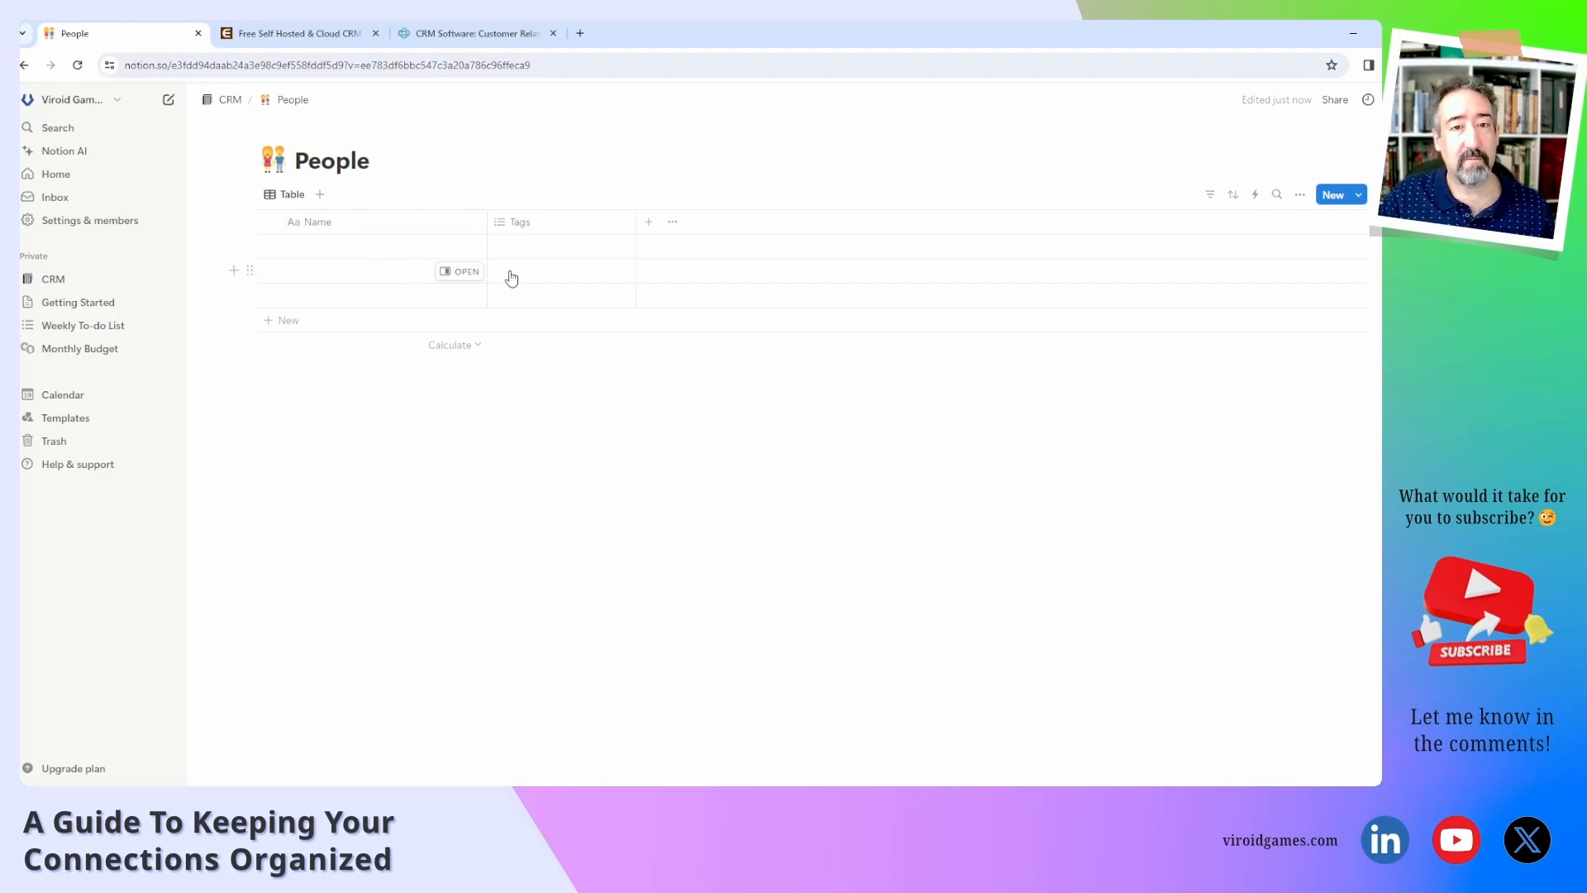
Add an Email property to the People table.
click(648, 221)
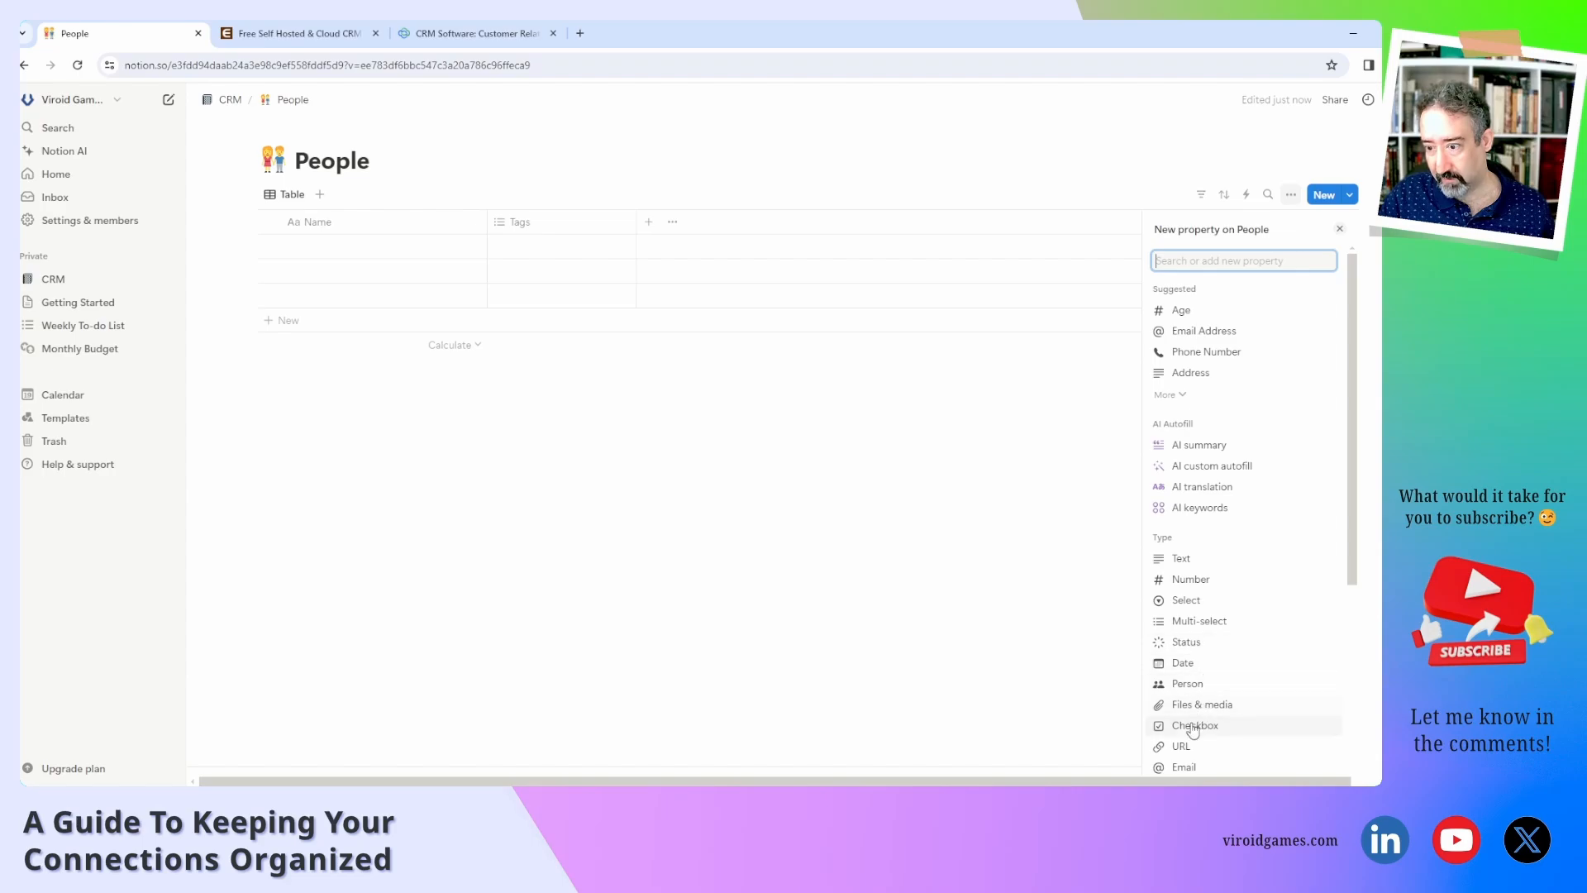
click(1190, 769)
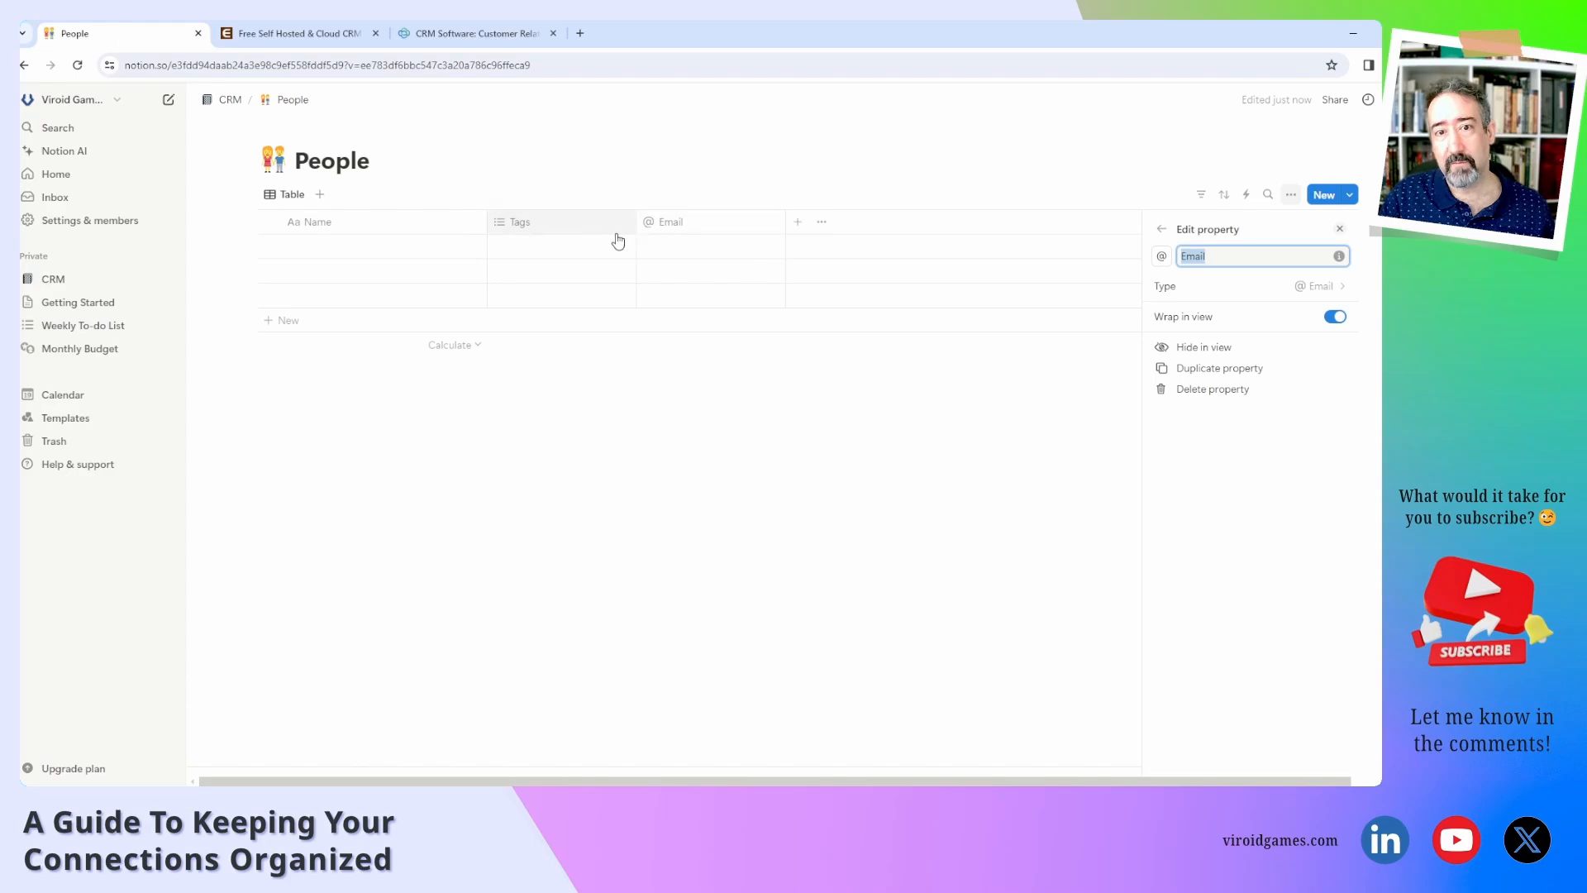
click(567, 230)
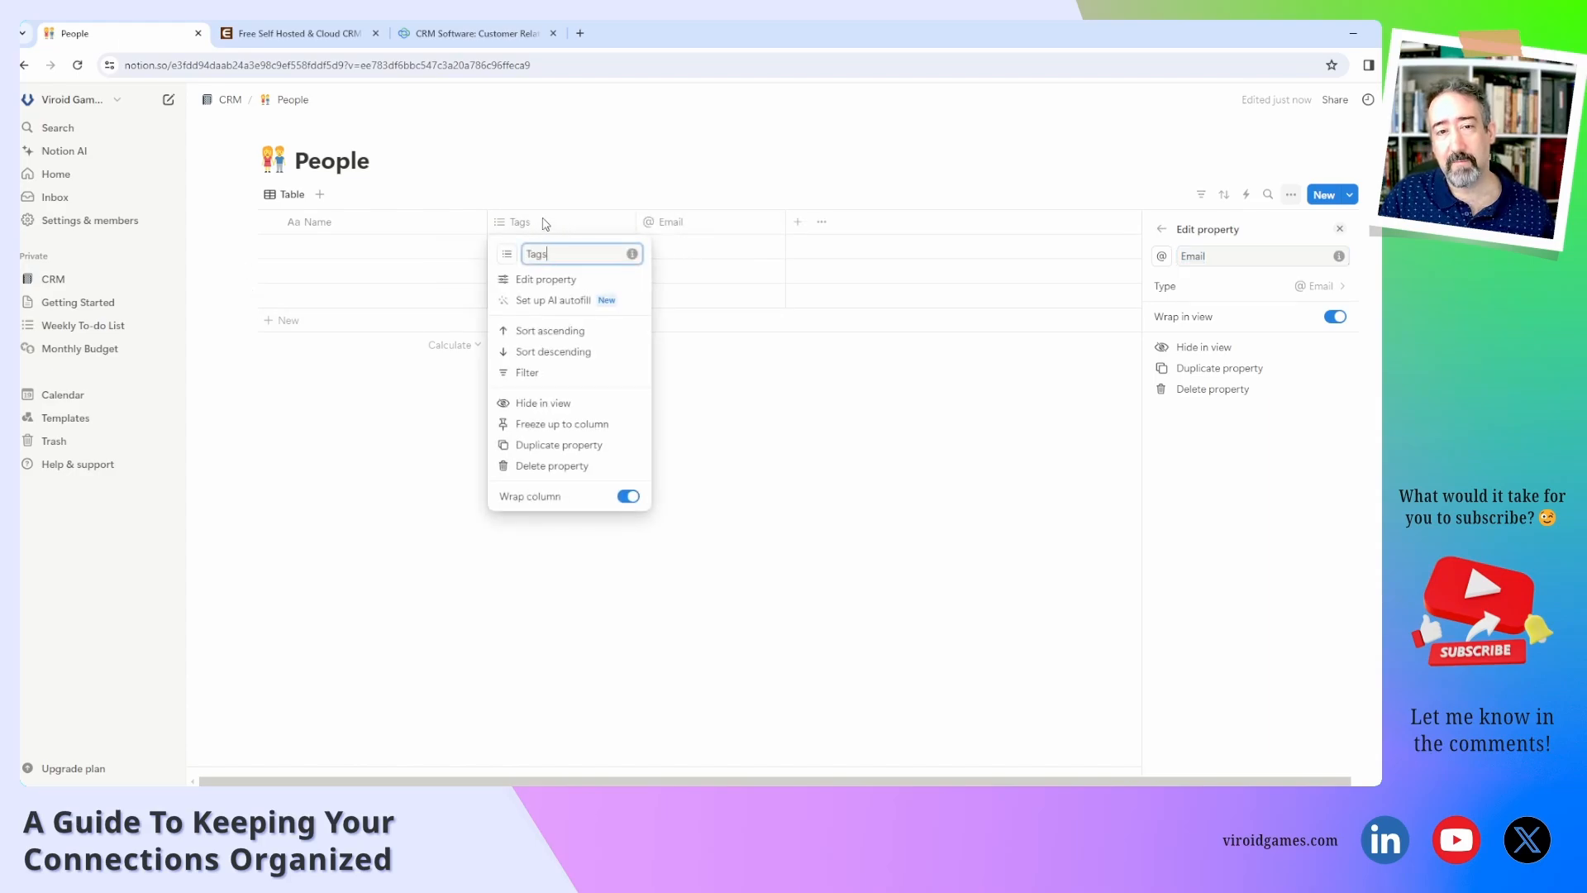
Rename the People table's Tags property to 'Particular Details'.
click(545, 280)
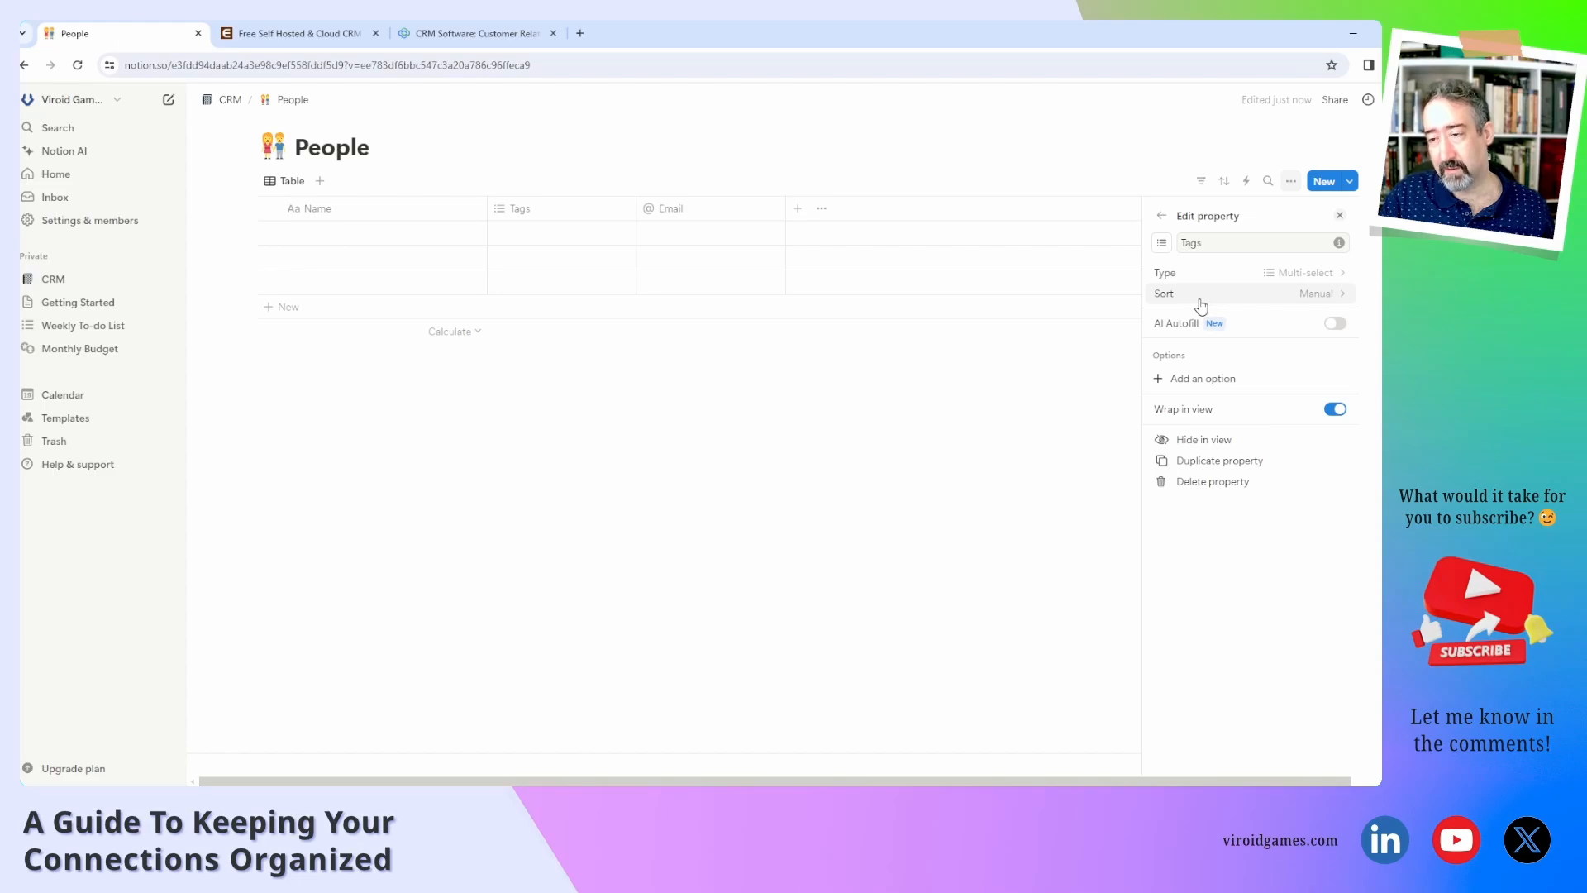
double_click(1205, 242)
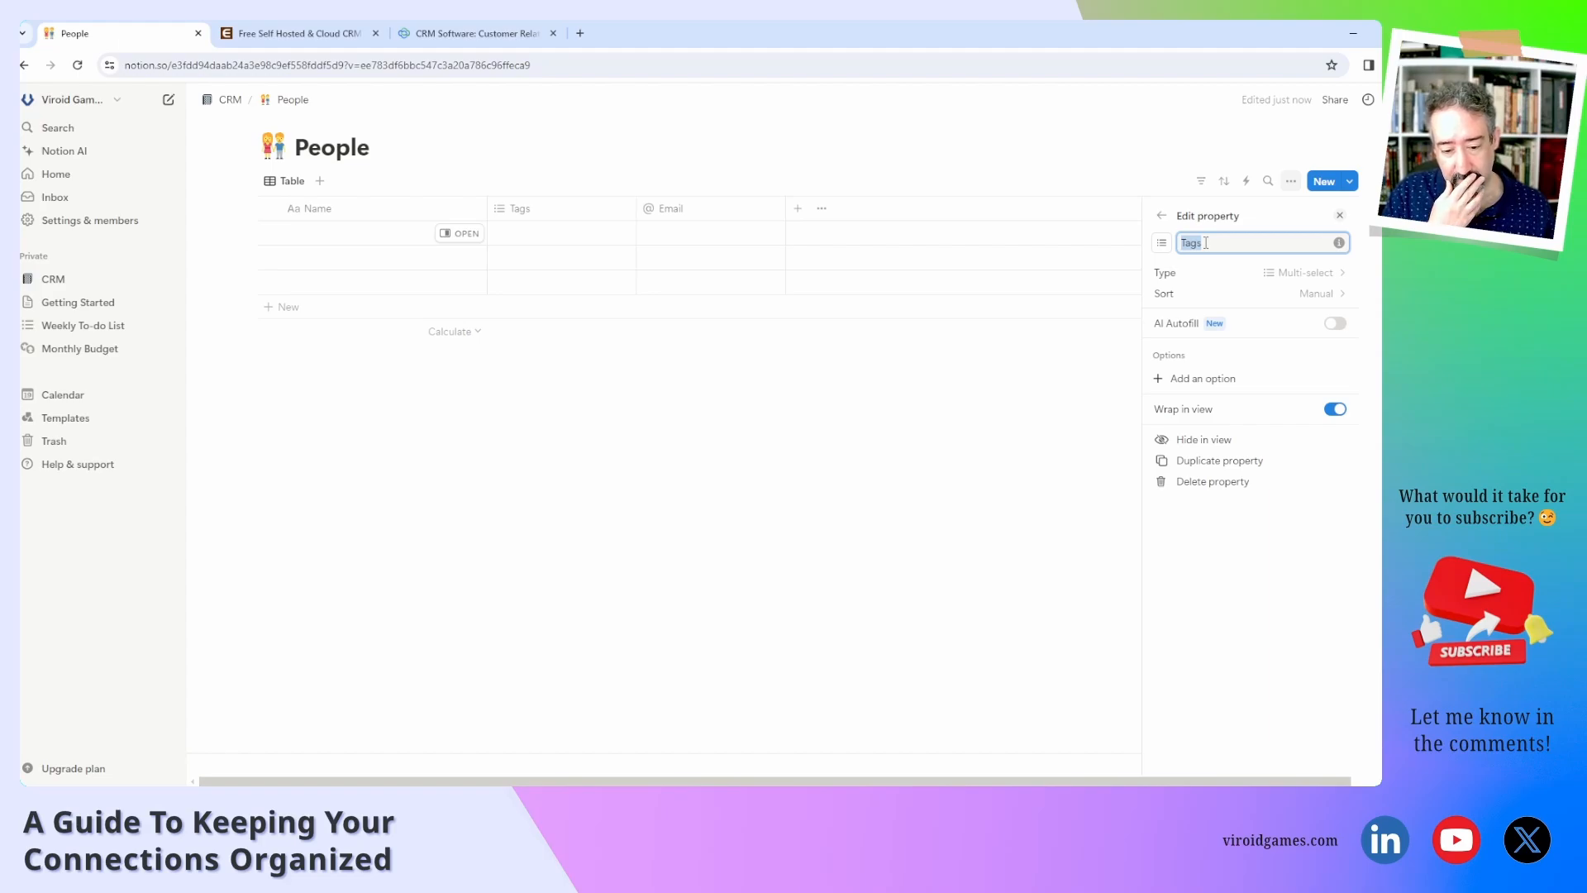
text(Particular)
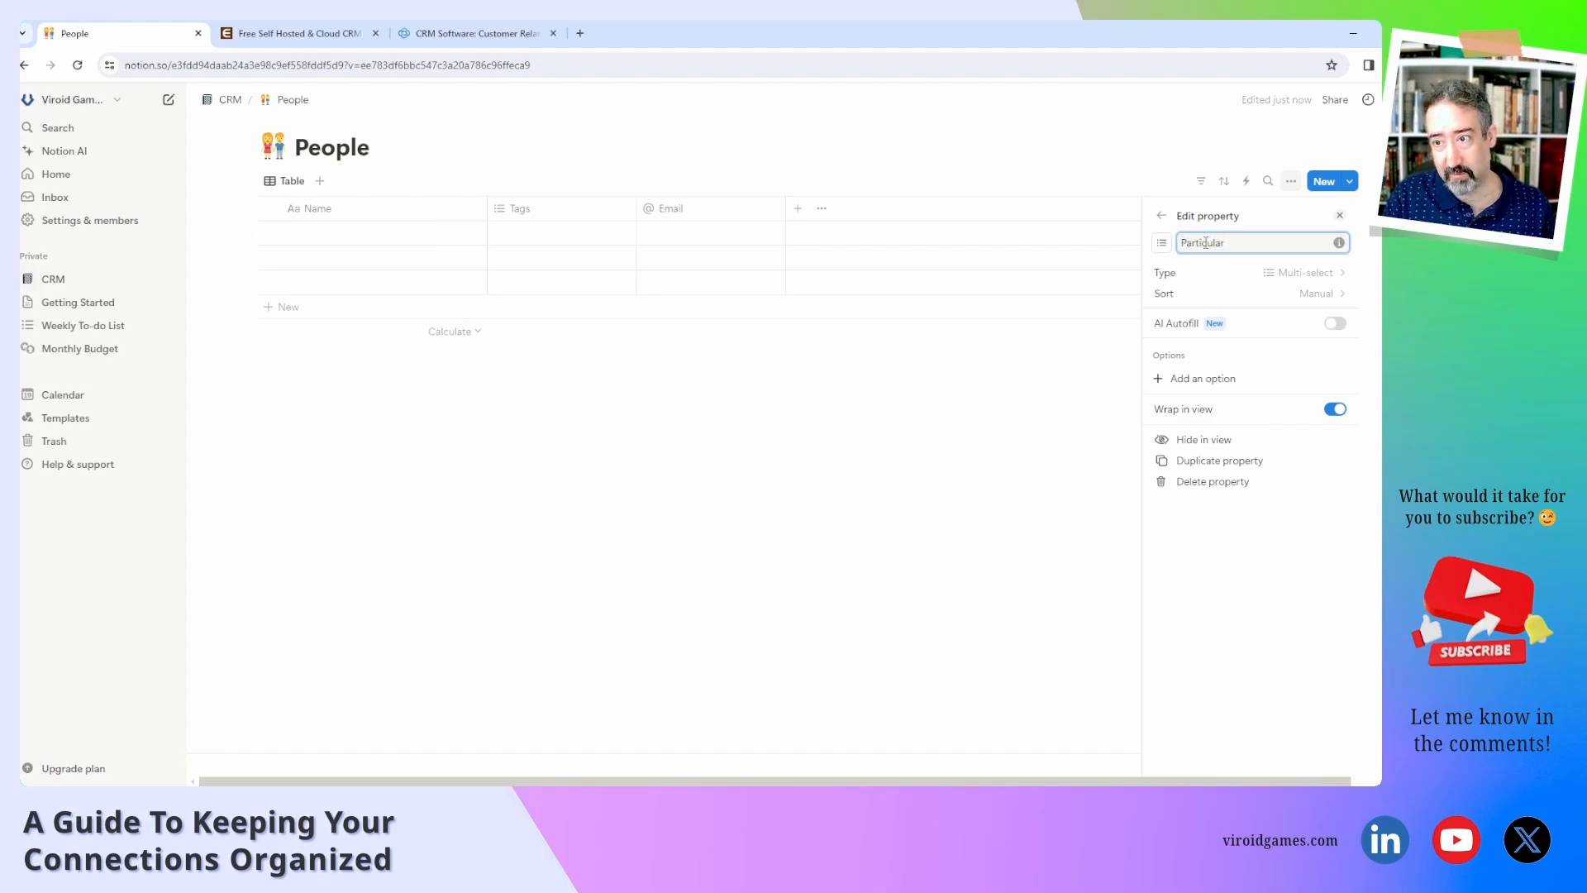
text( Details)
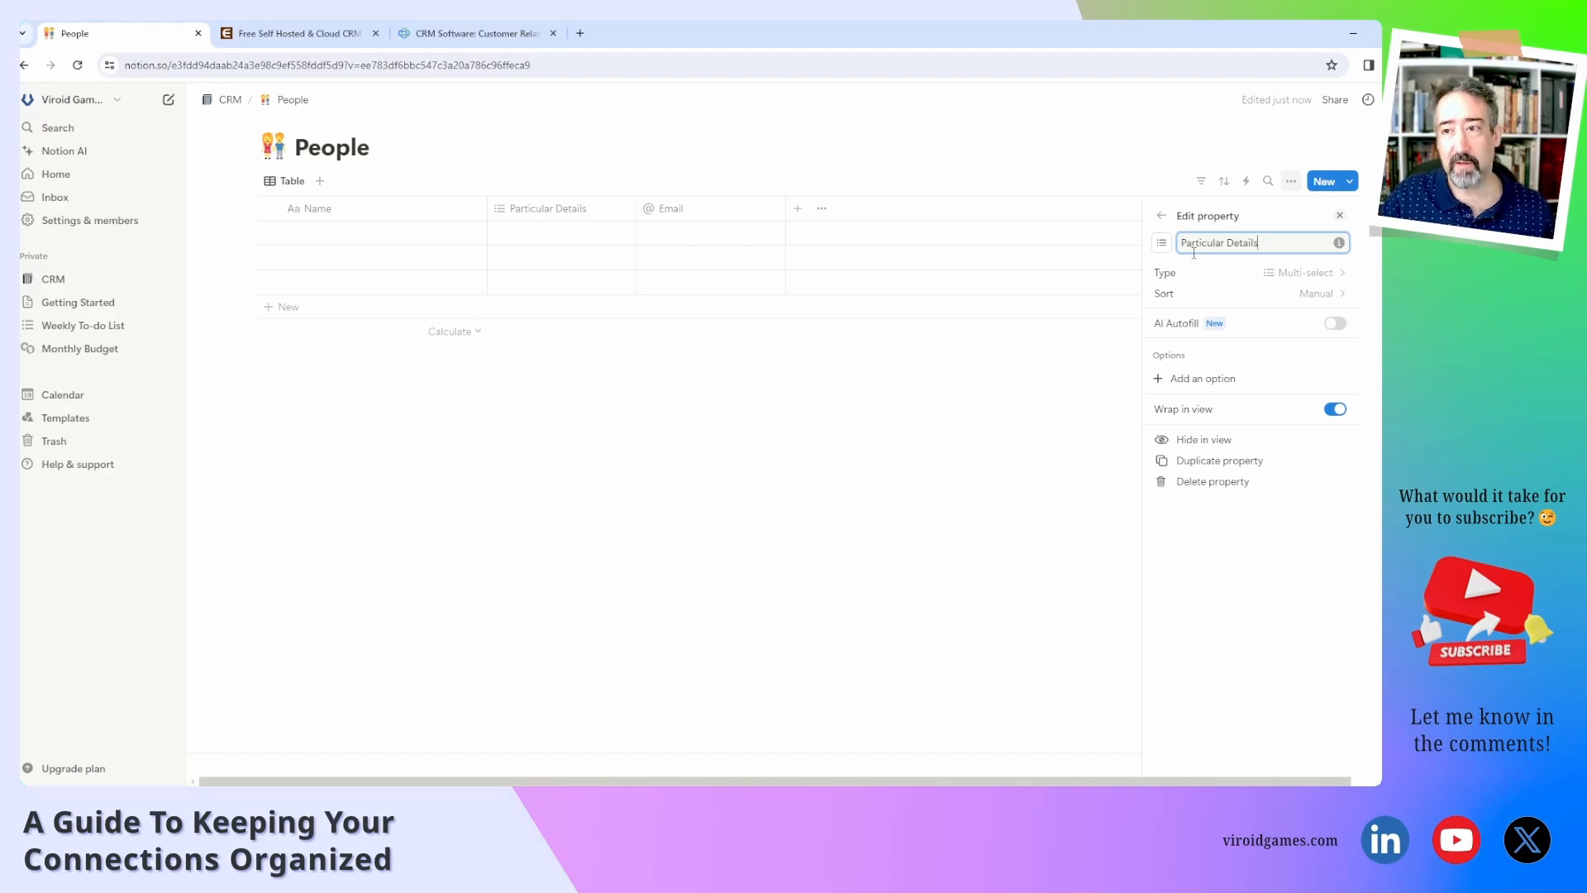
click(564, 238)
Open the first, untitled People entry as a side page beside the table.
key(Escape)
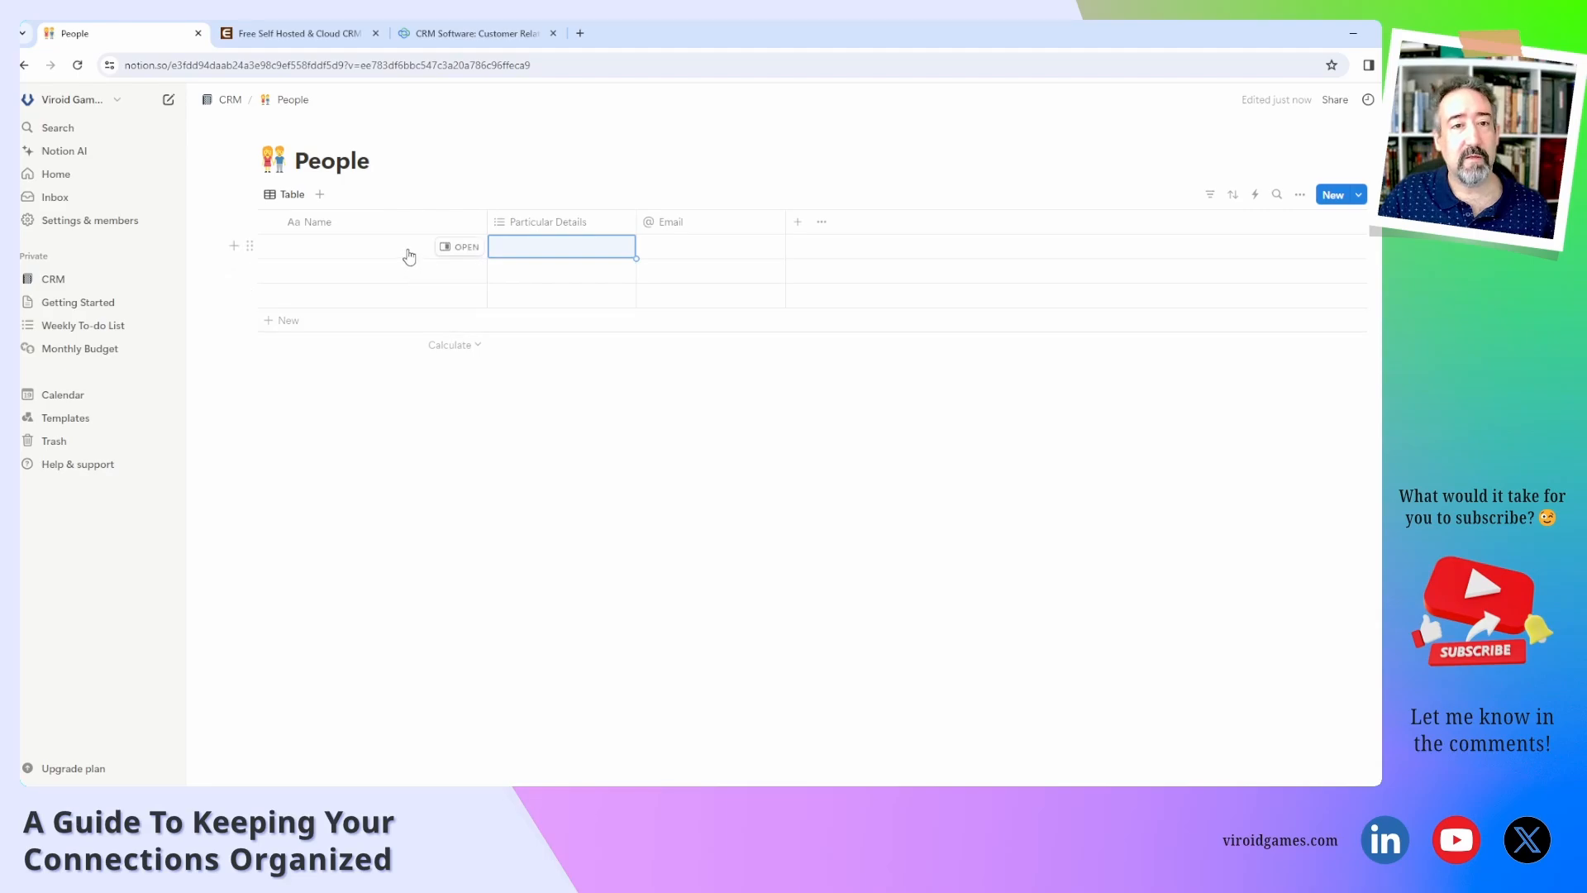
click(462, 247)
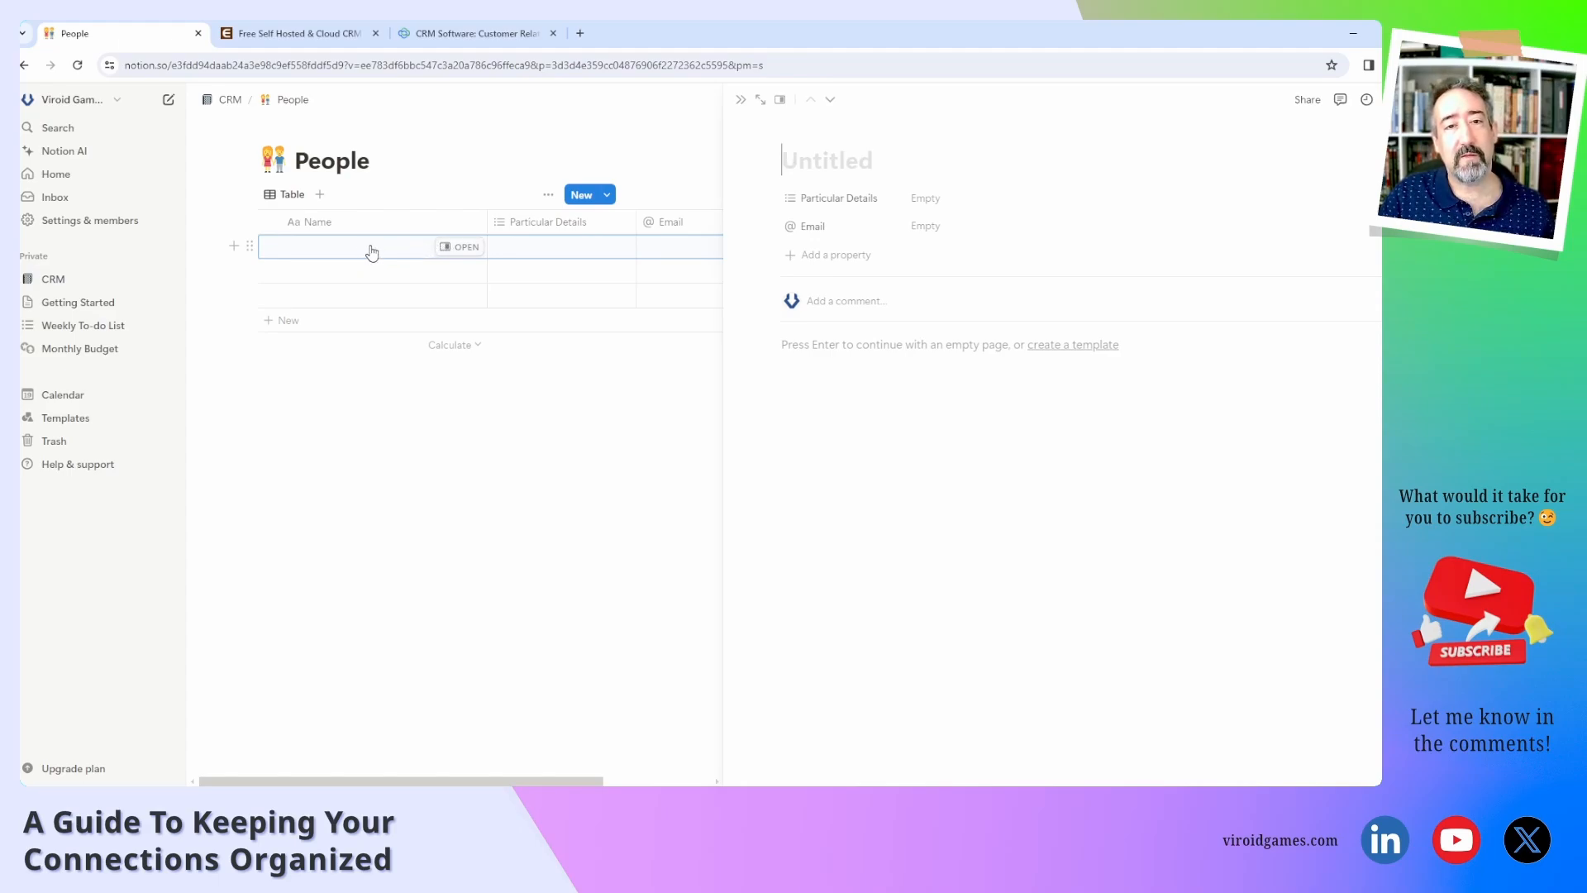
click(429, 446)
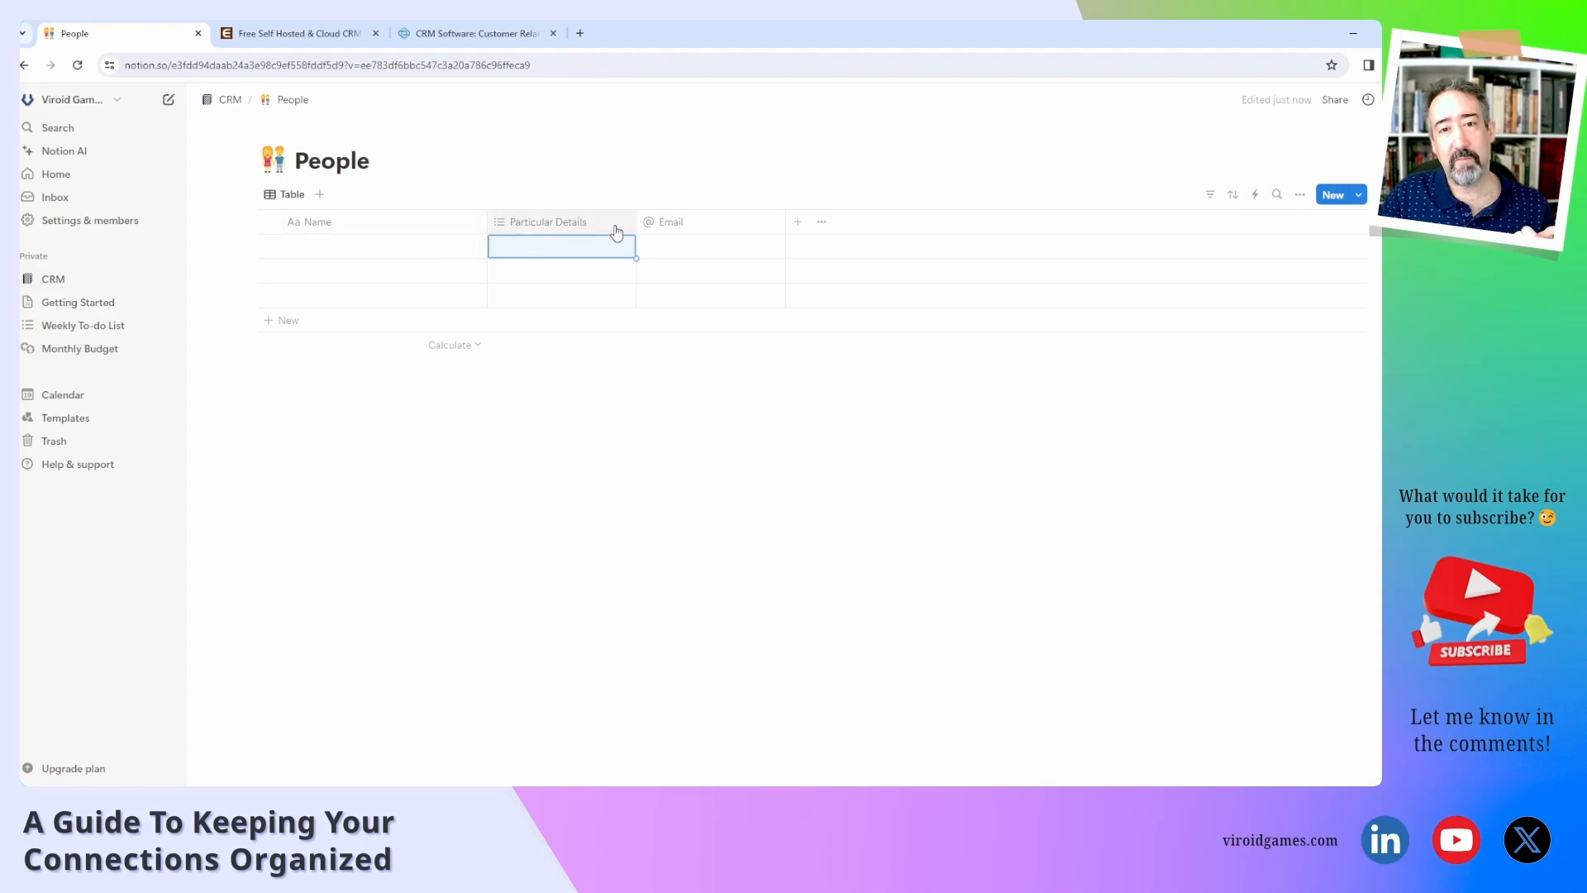
click(464, 250)
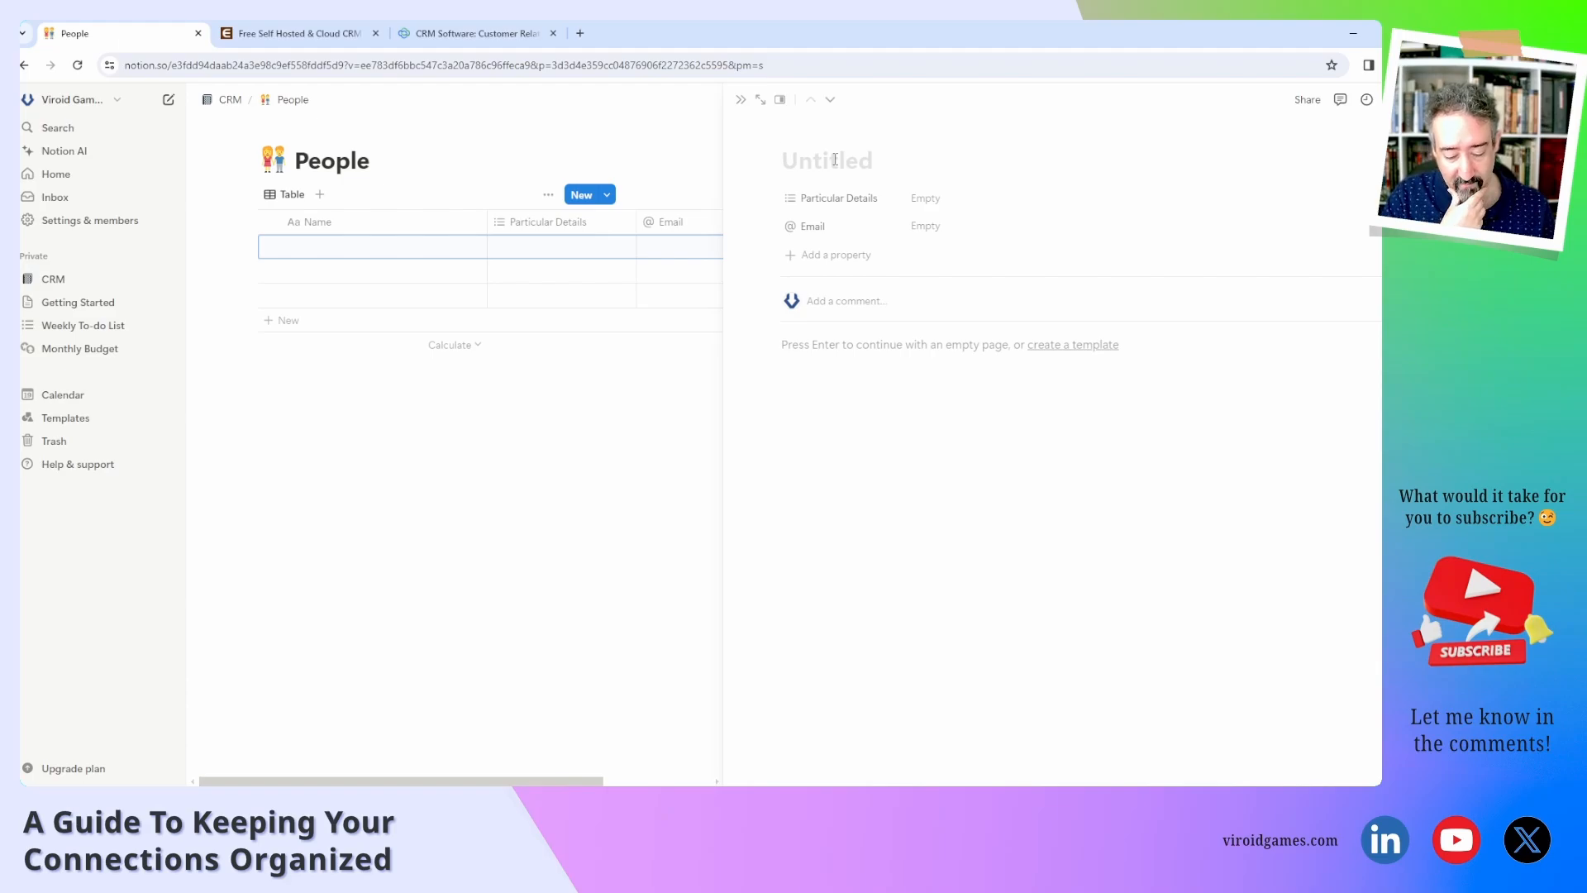
Title the entry with the person's name and tag Particular Details with Marketing and PGC Toronto 2023.
text(Alic)
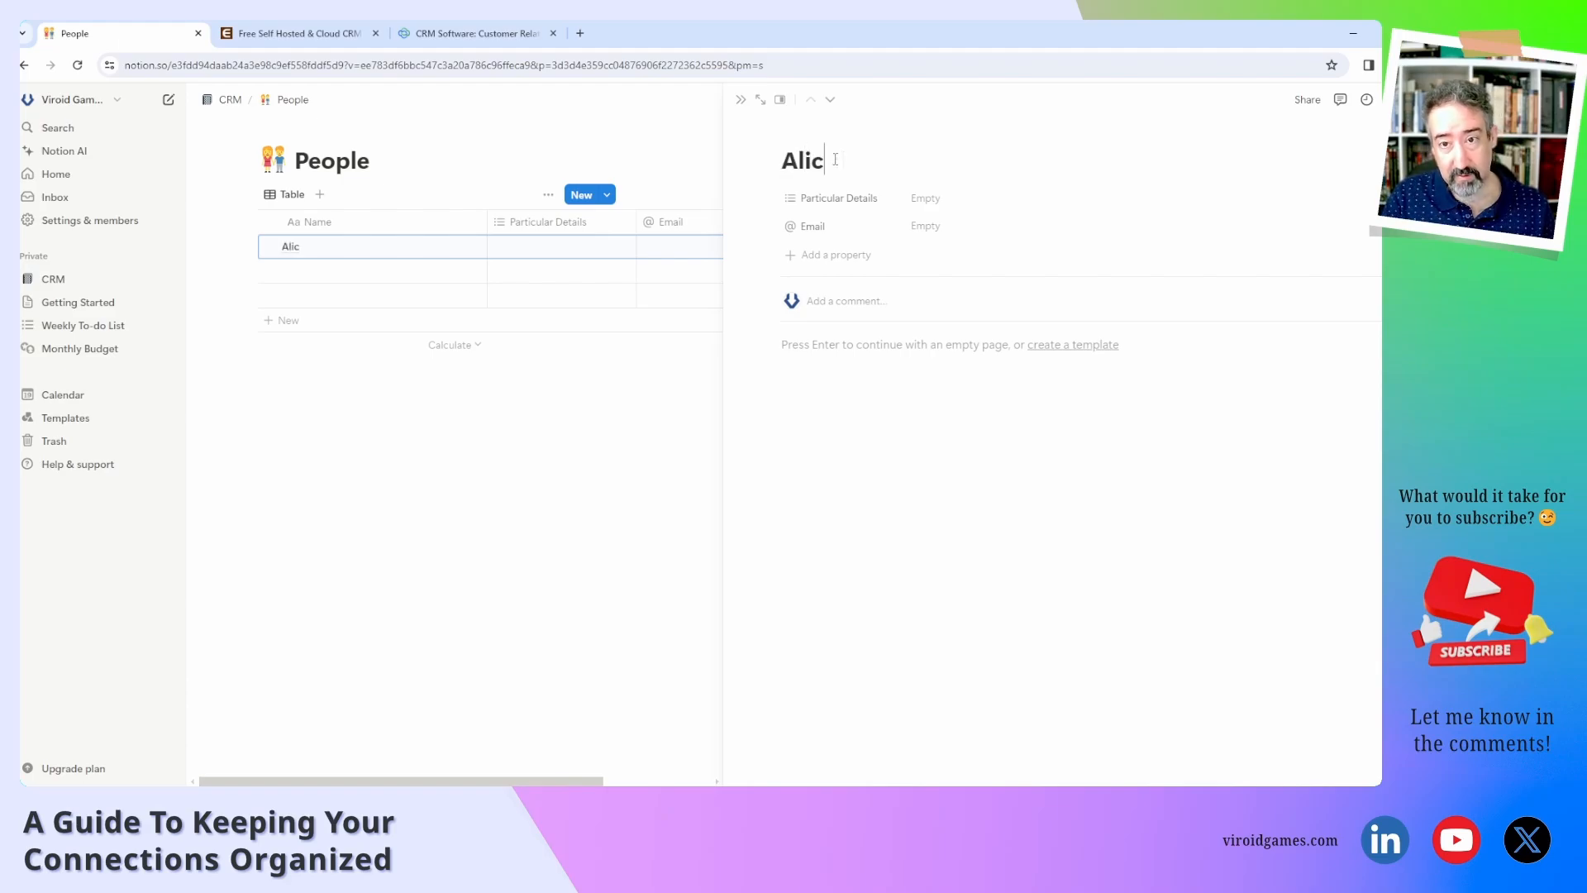
text(ia)
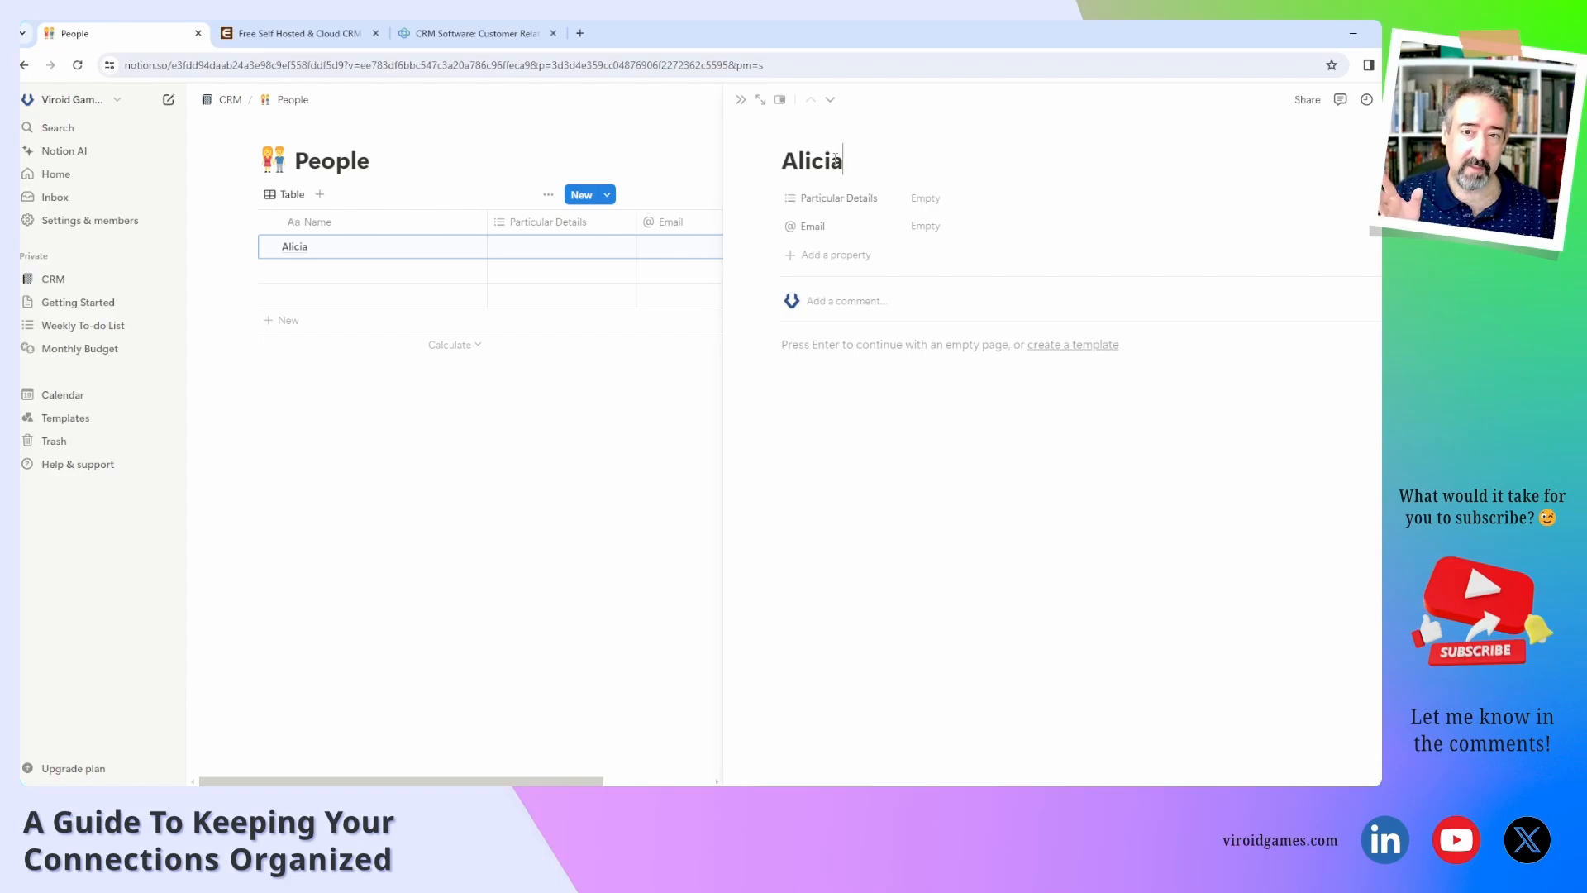
click(970, 198)
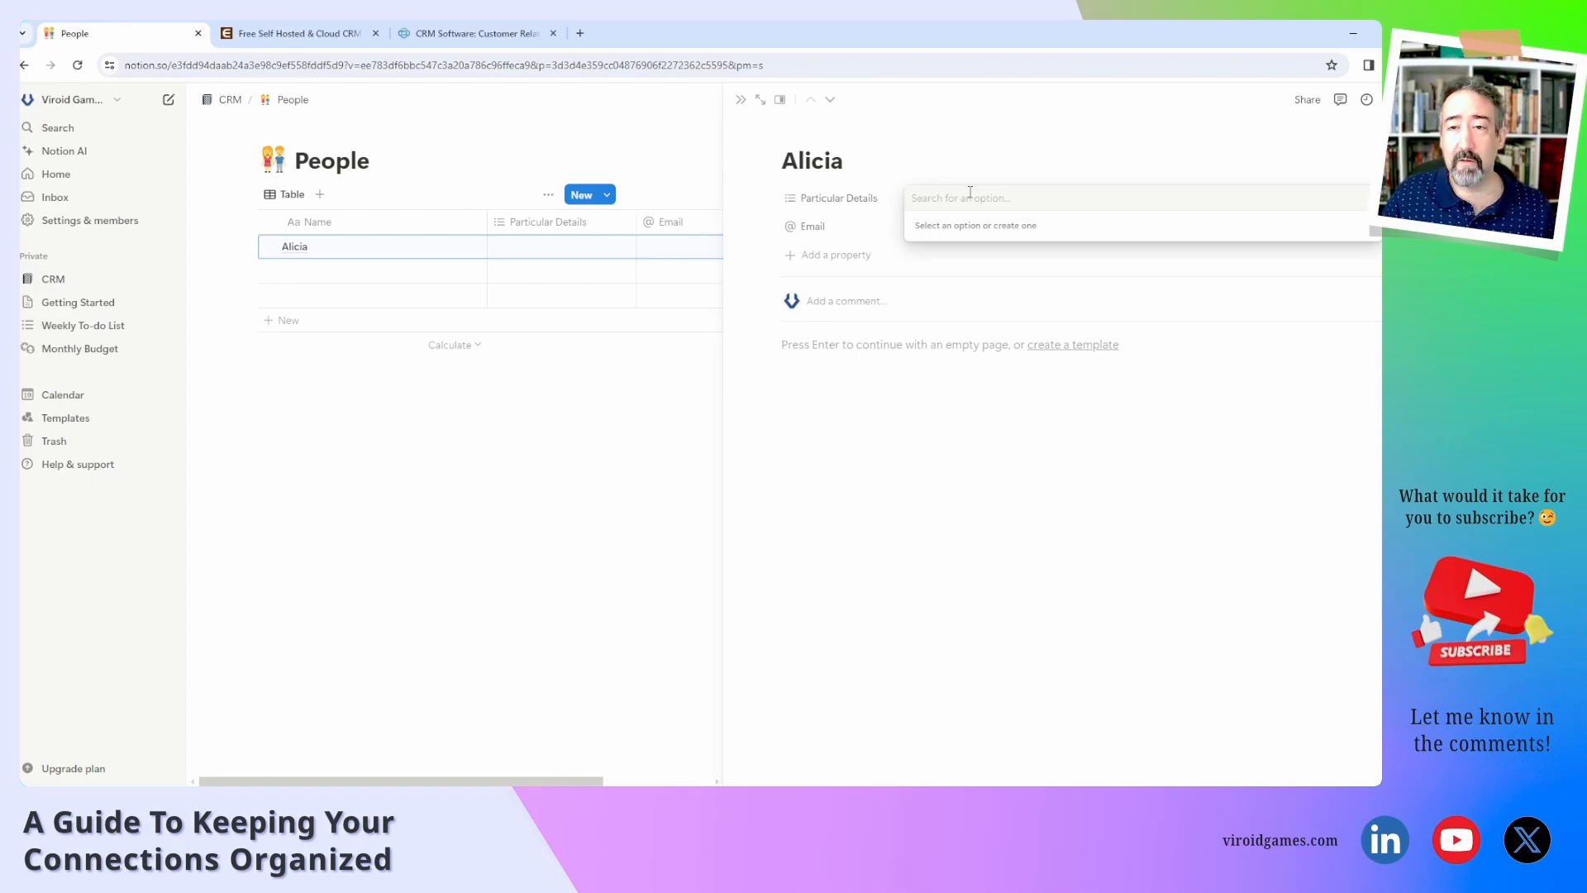
text(Marketing)
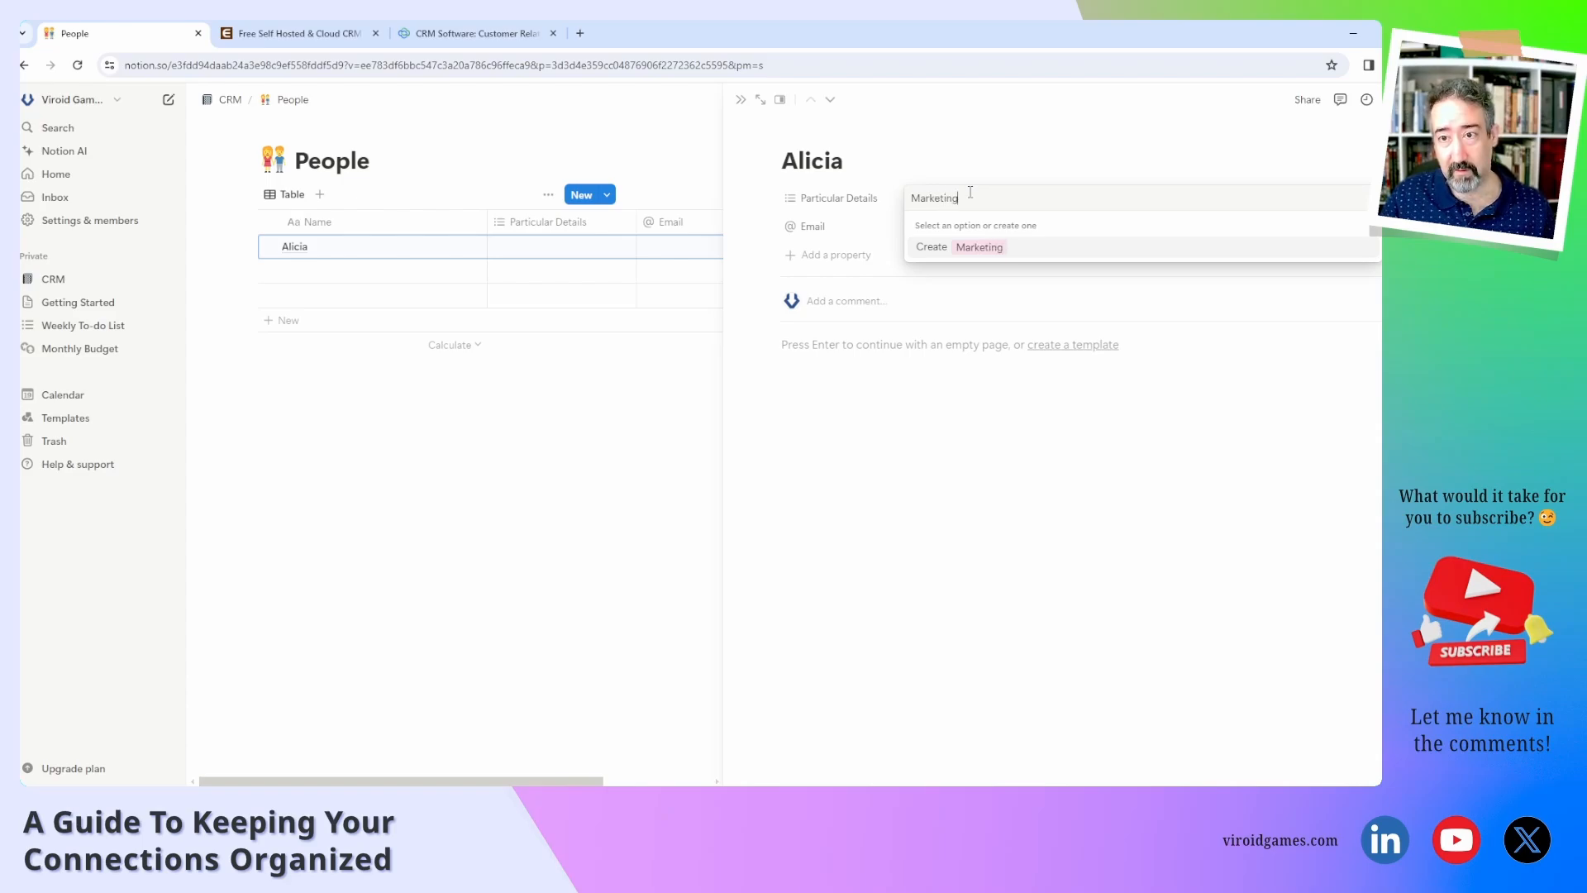
key(Return)
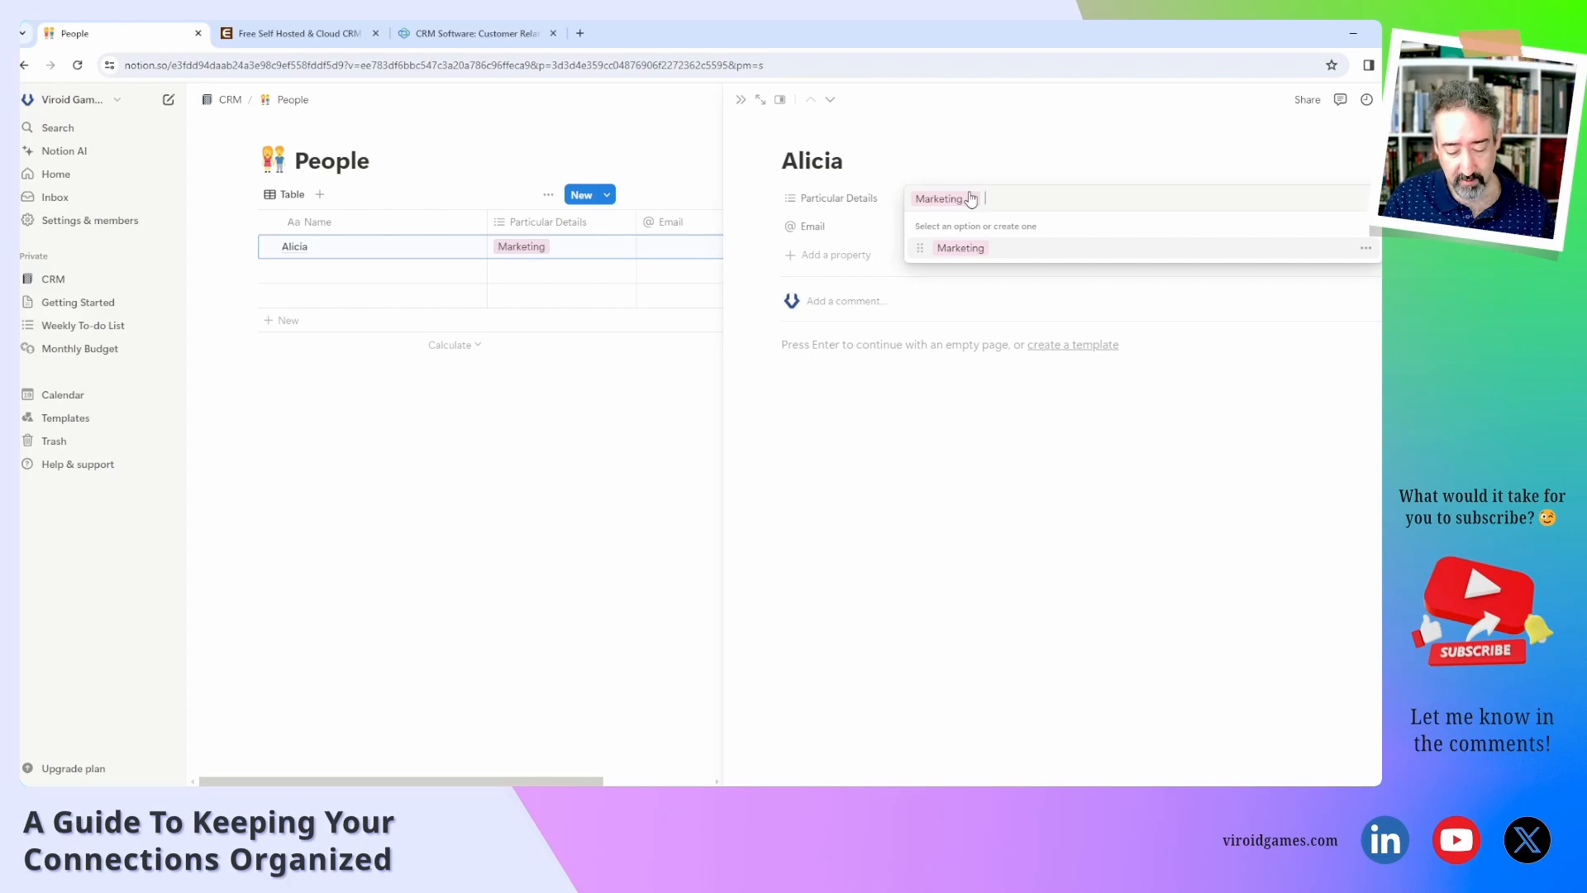
text(PGC)
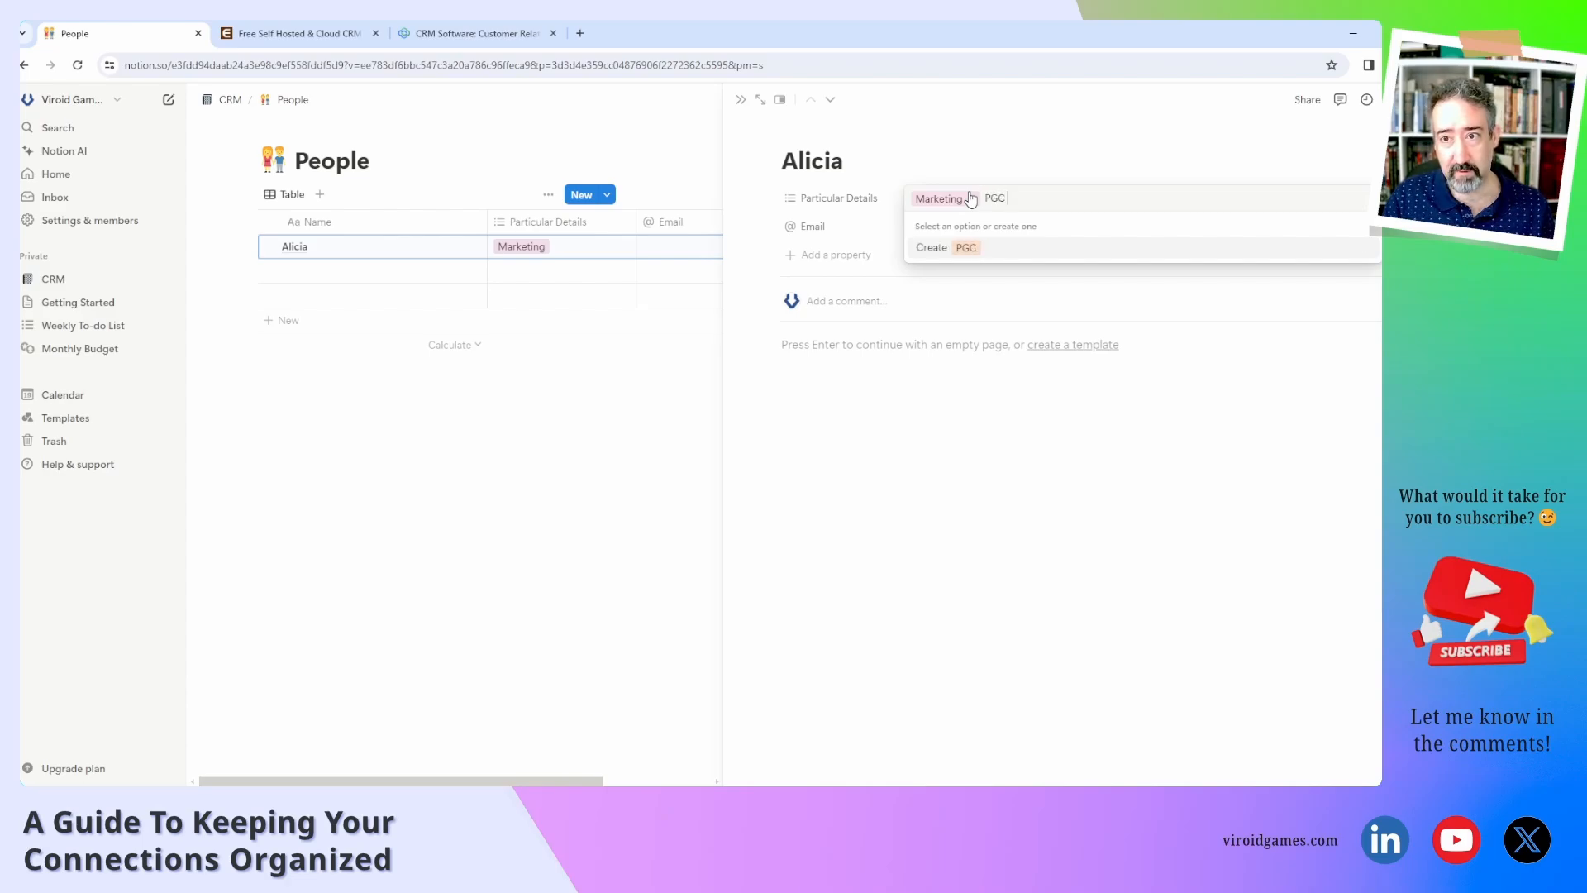
text( Toronto 202)
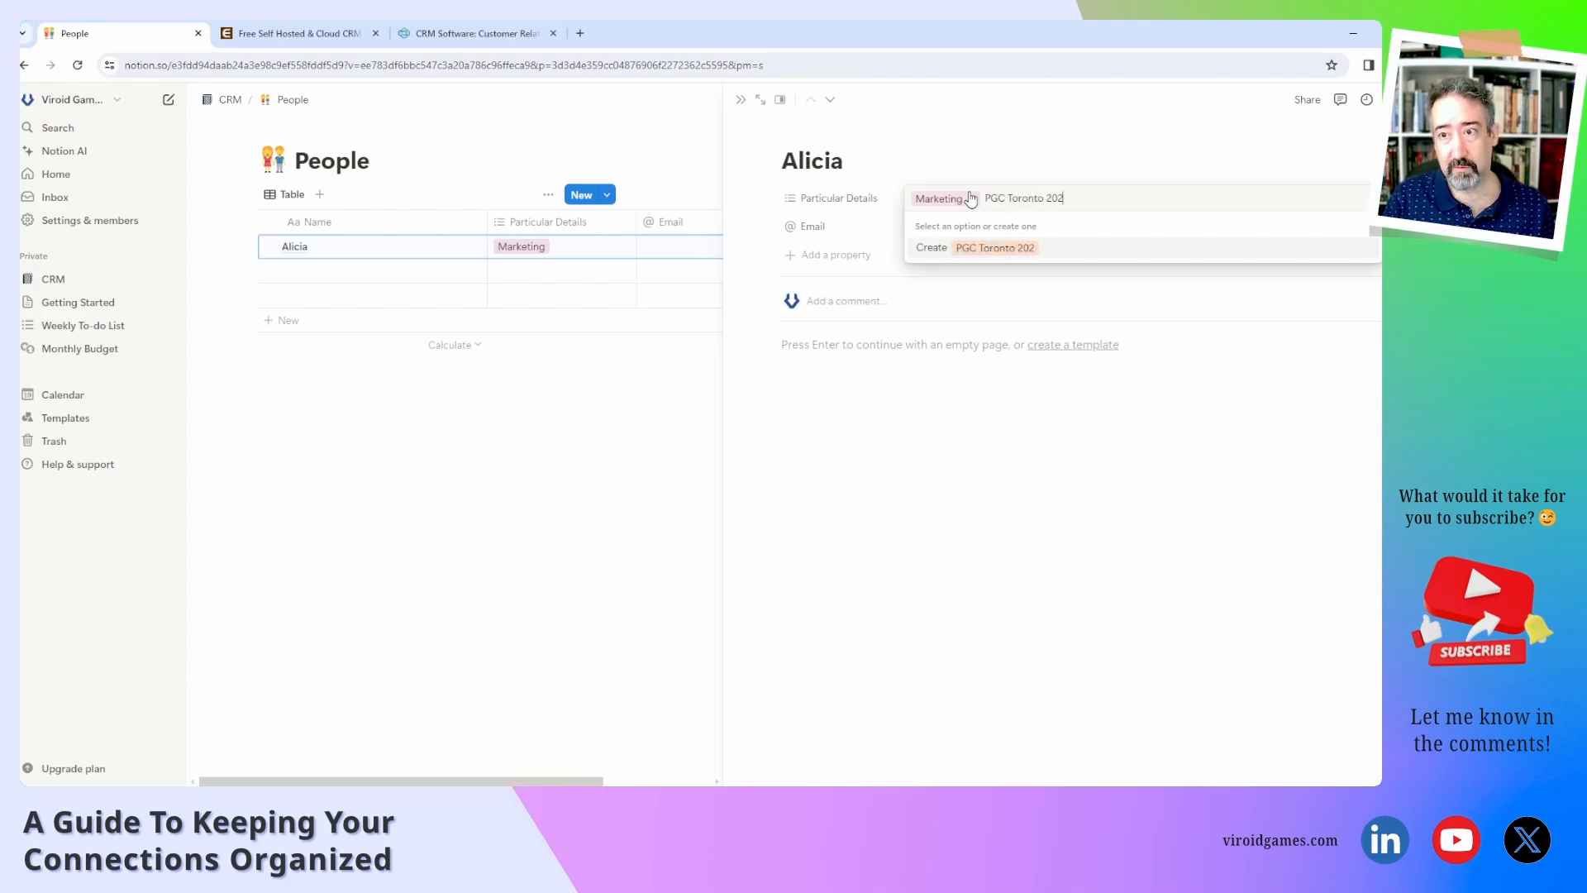
text(3)
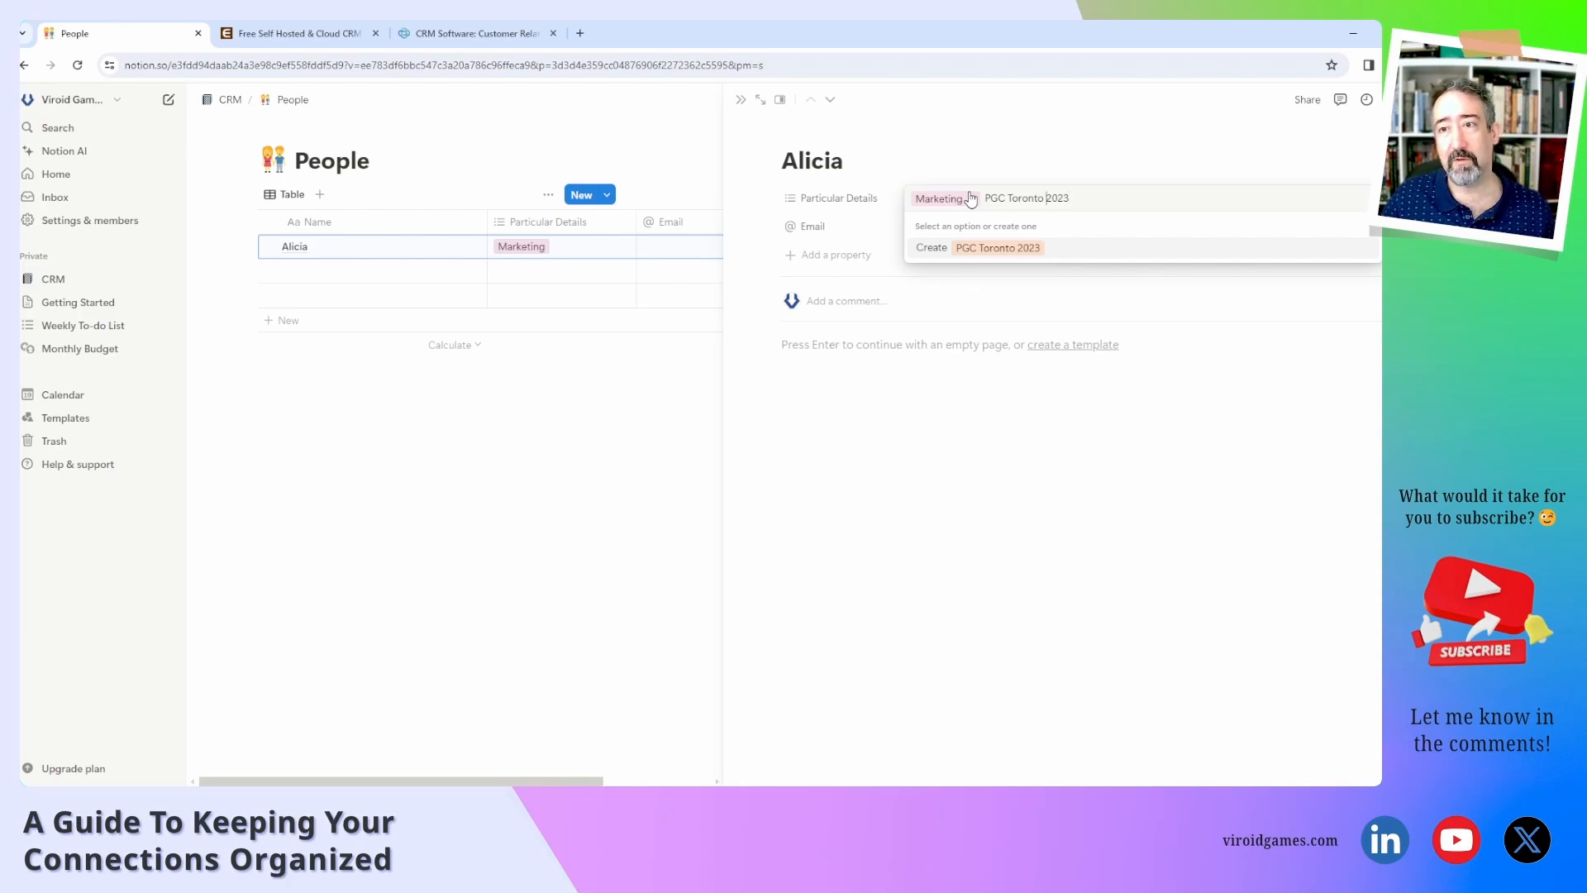
key(ctrl+shift+Right)
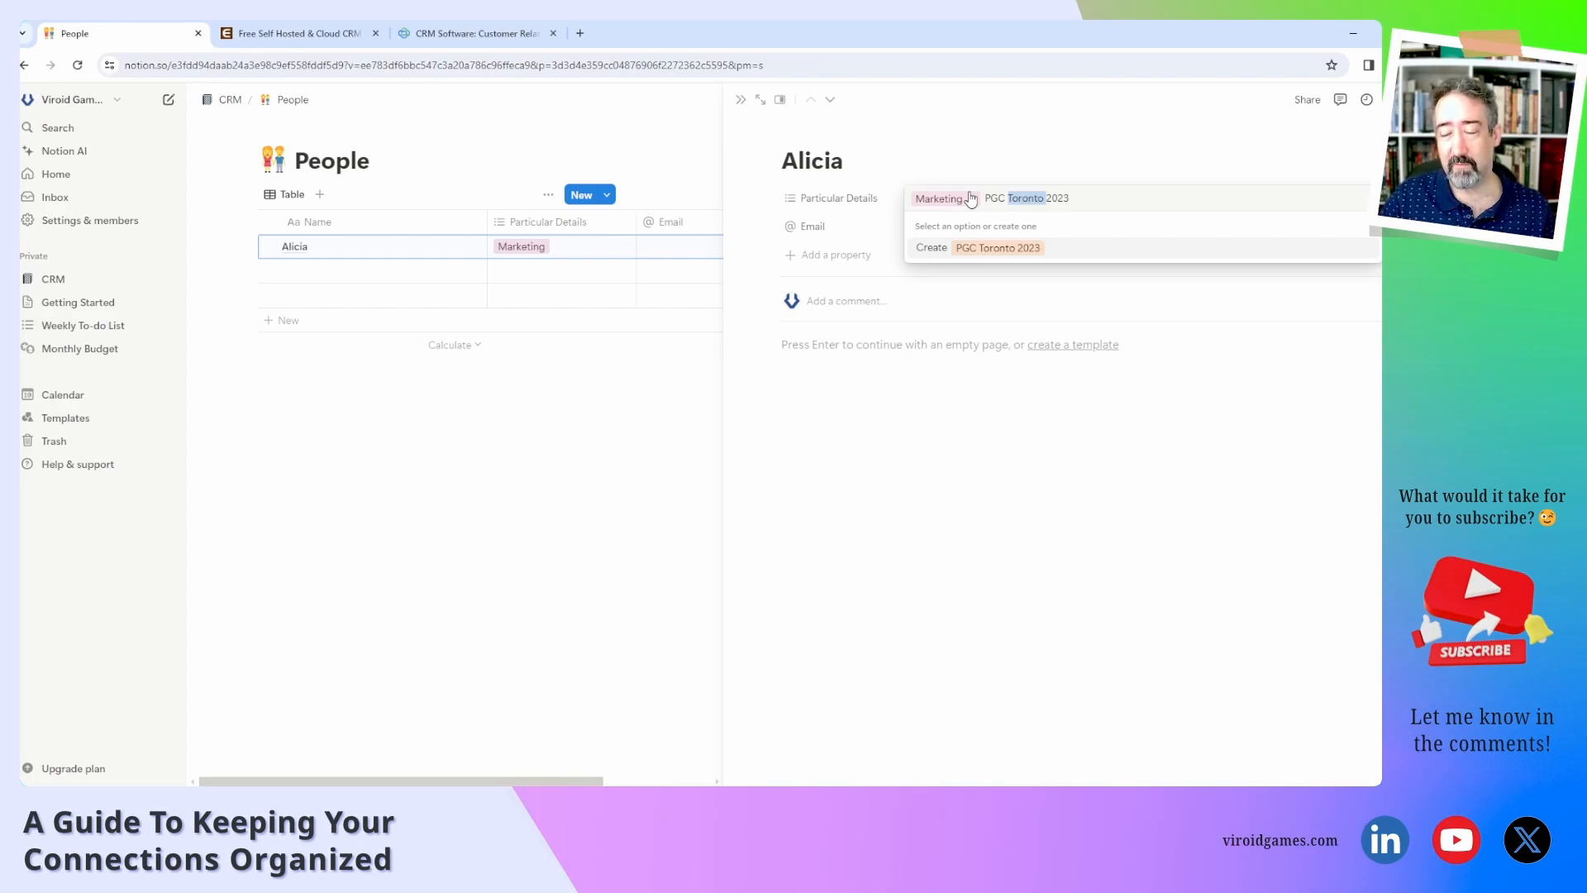
key(Return)
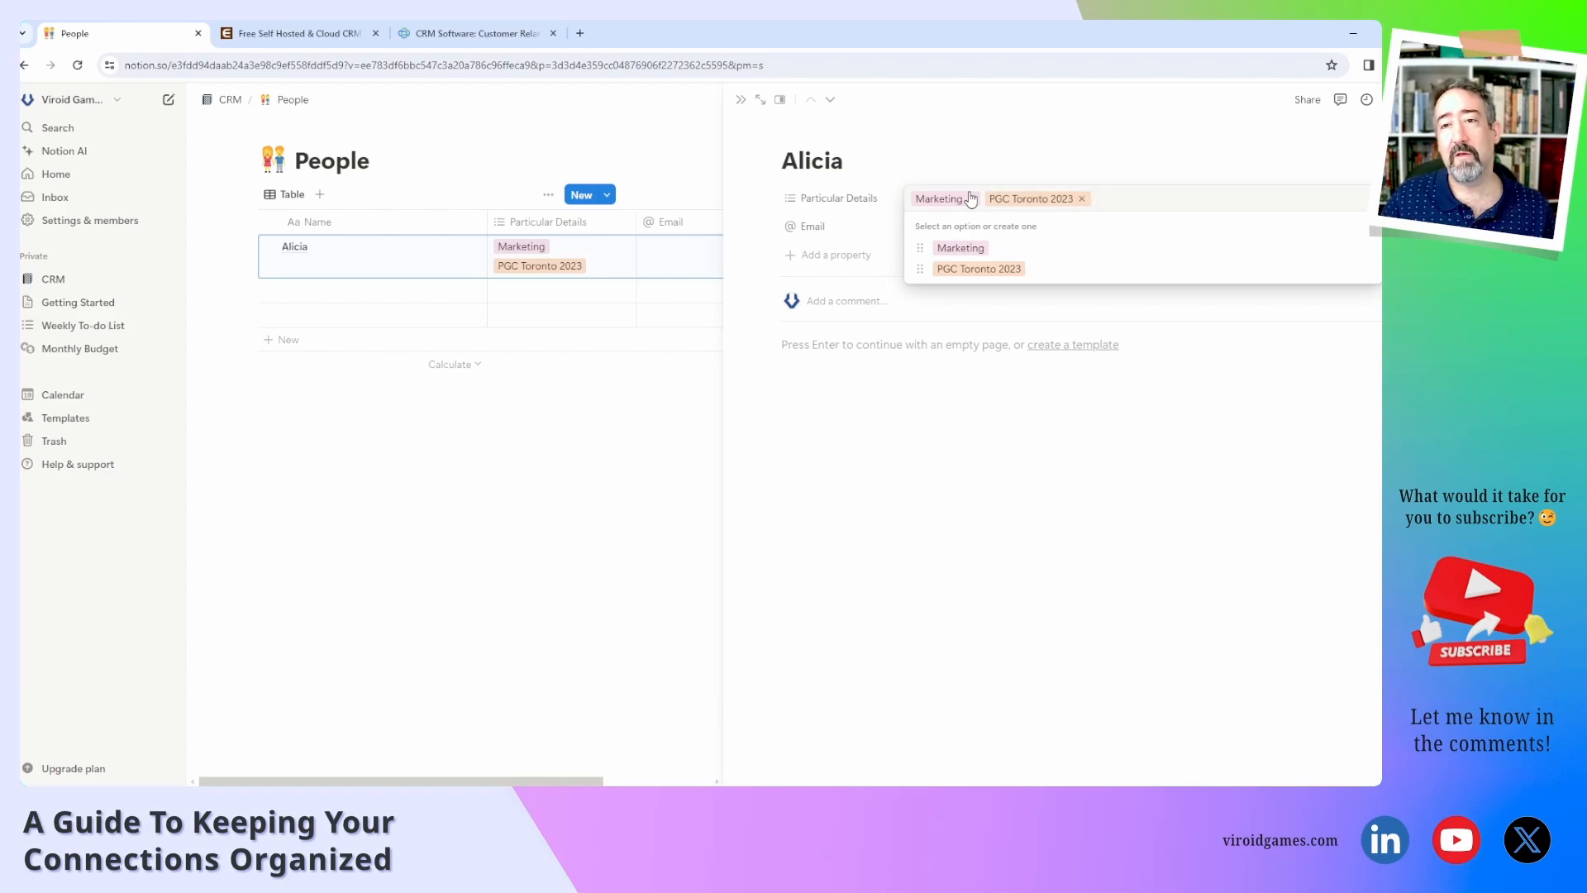
click(957, 419)
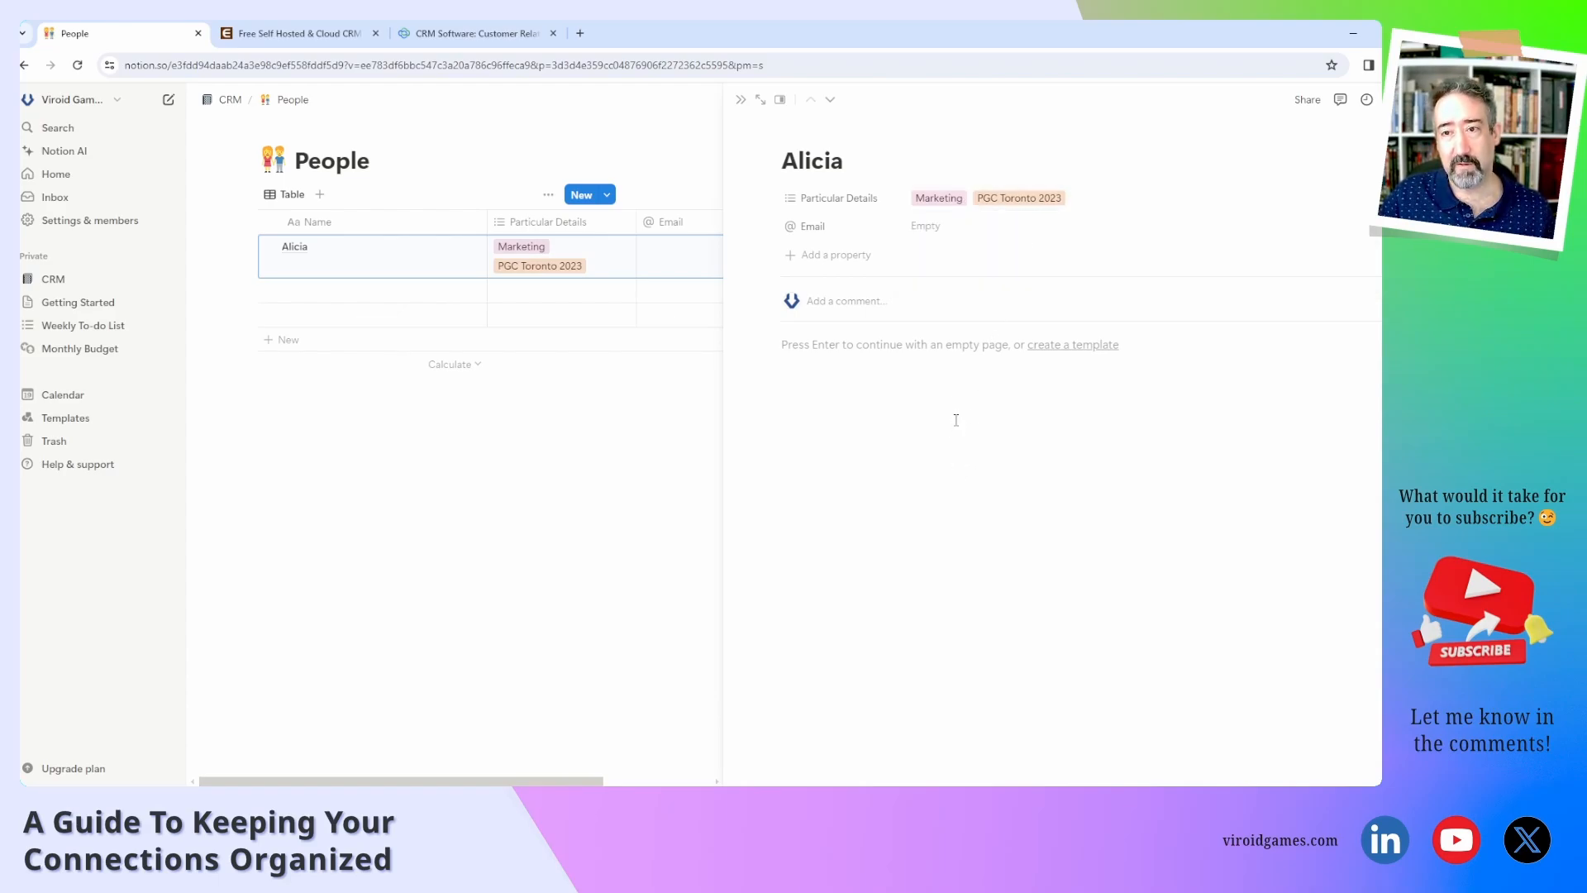
click(917, 234)
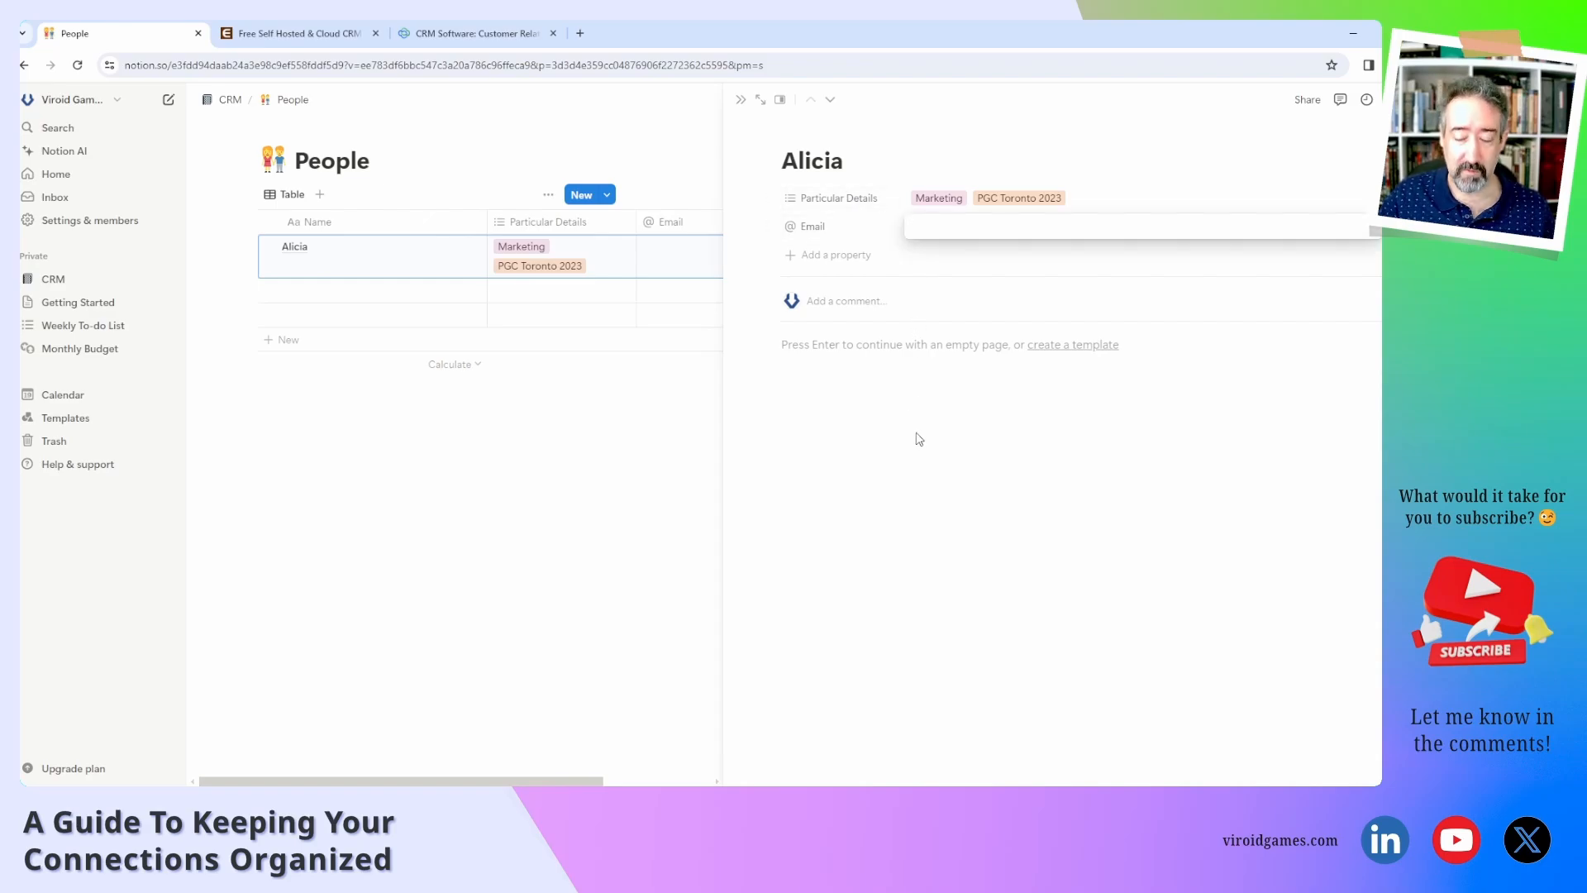
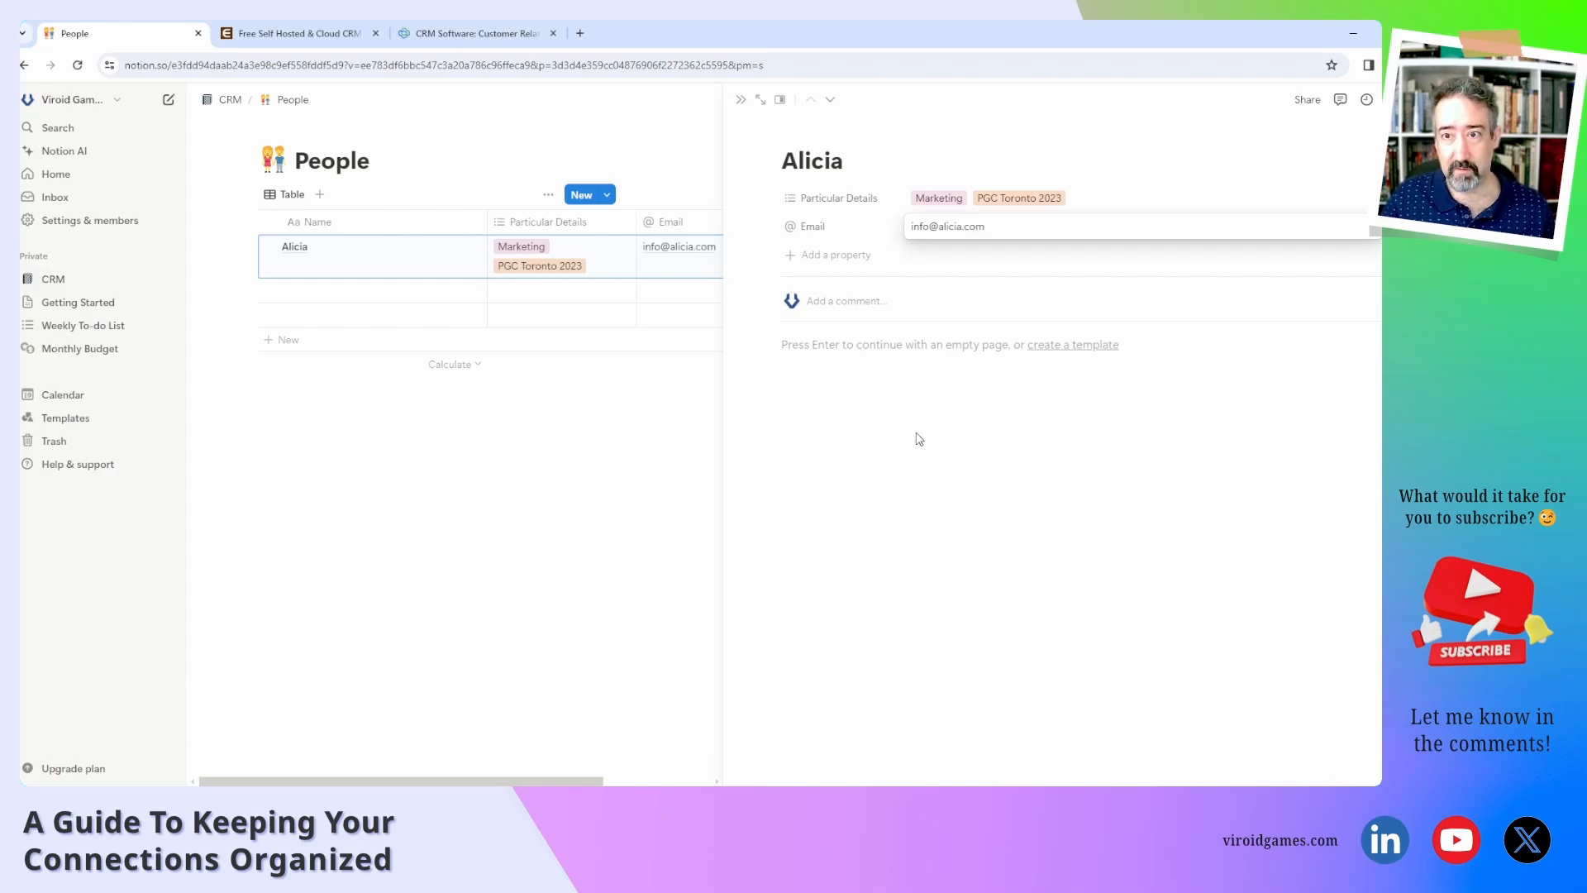
click(918, 433)
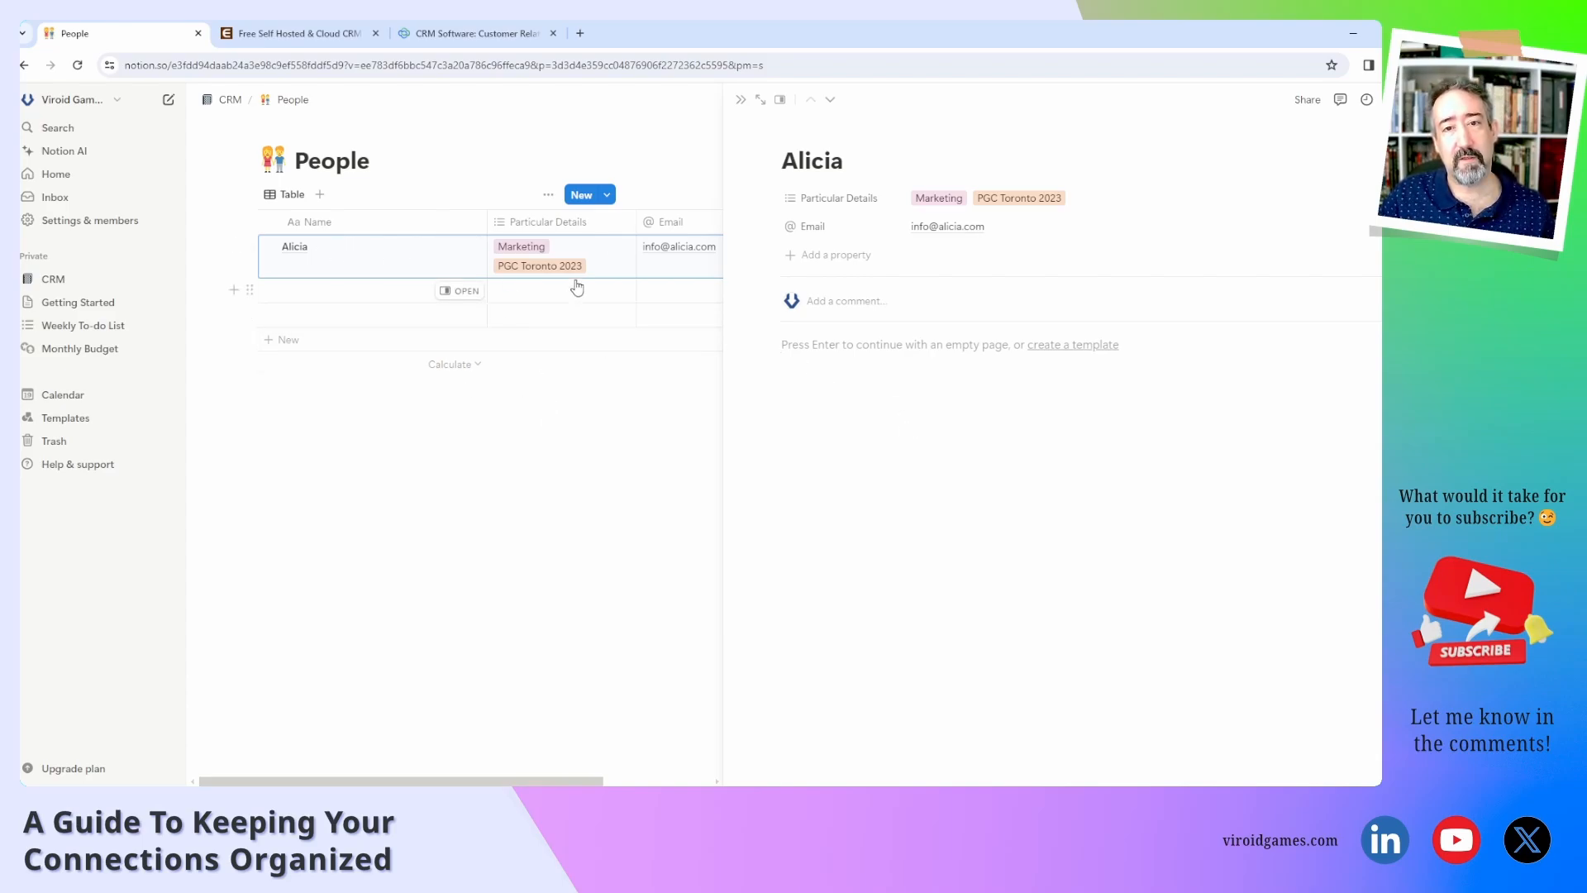
click(828, 256)
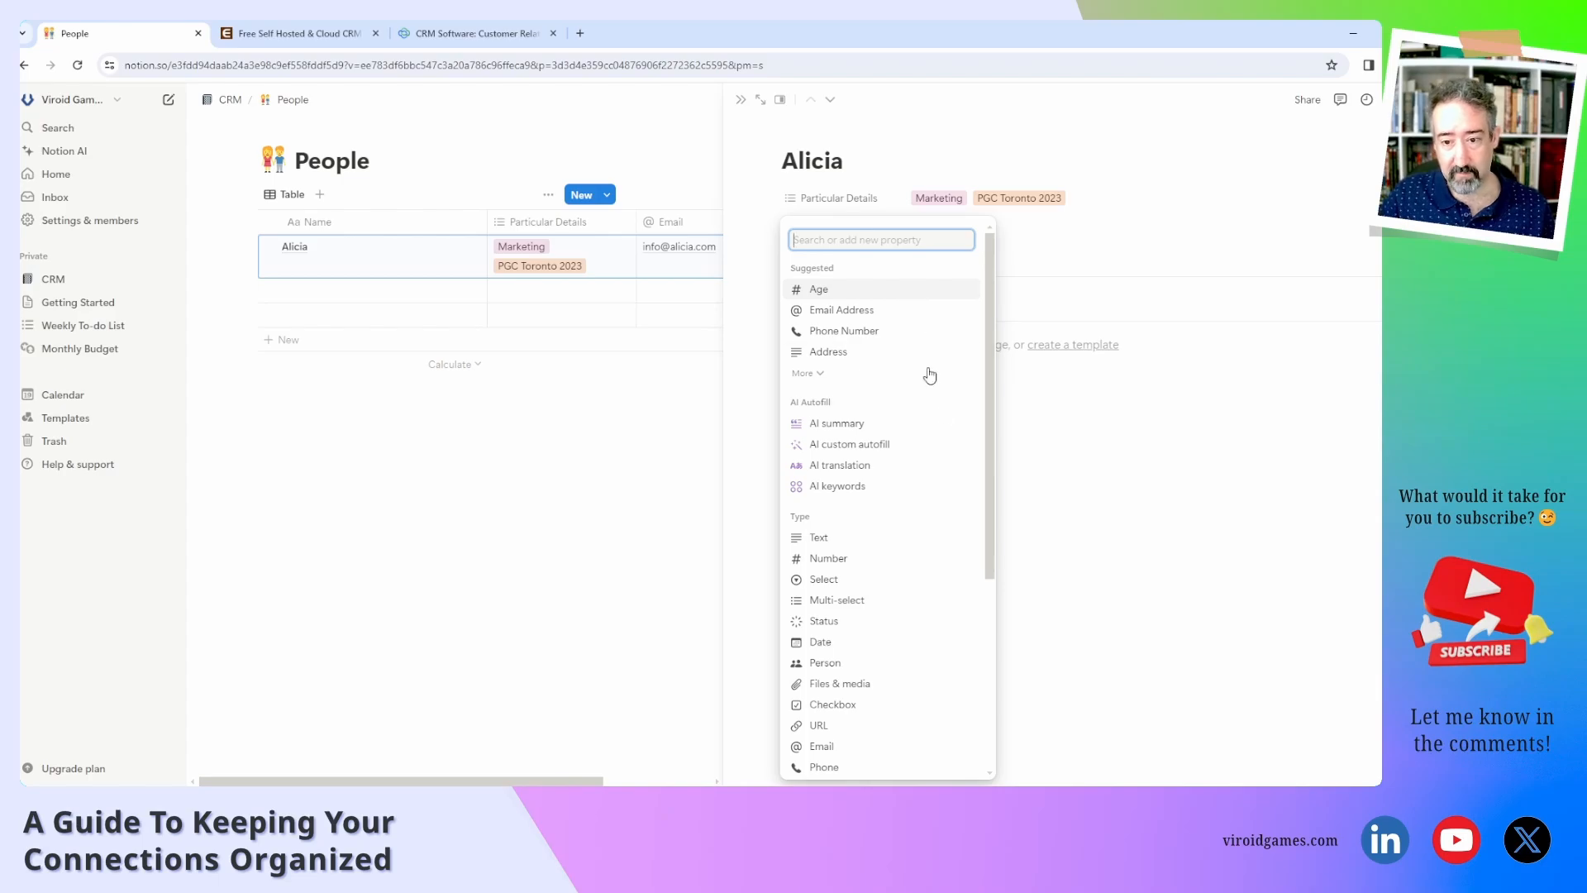
Add a date property named Last Contact with 24-hour time and Full date format.
click(852, 649)
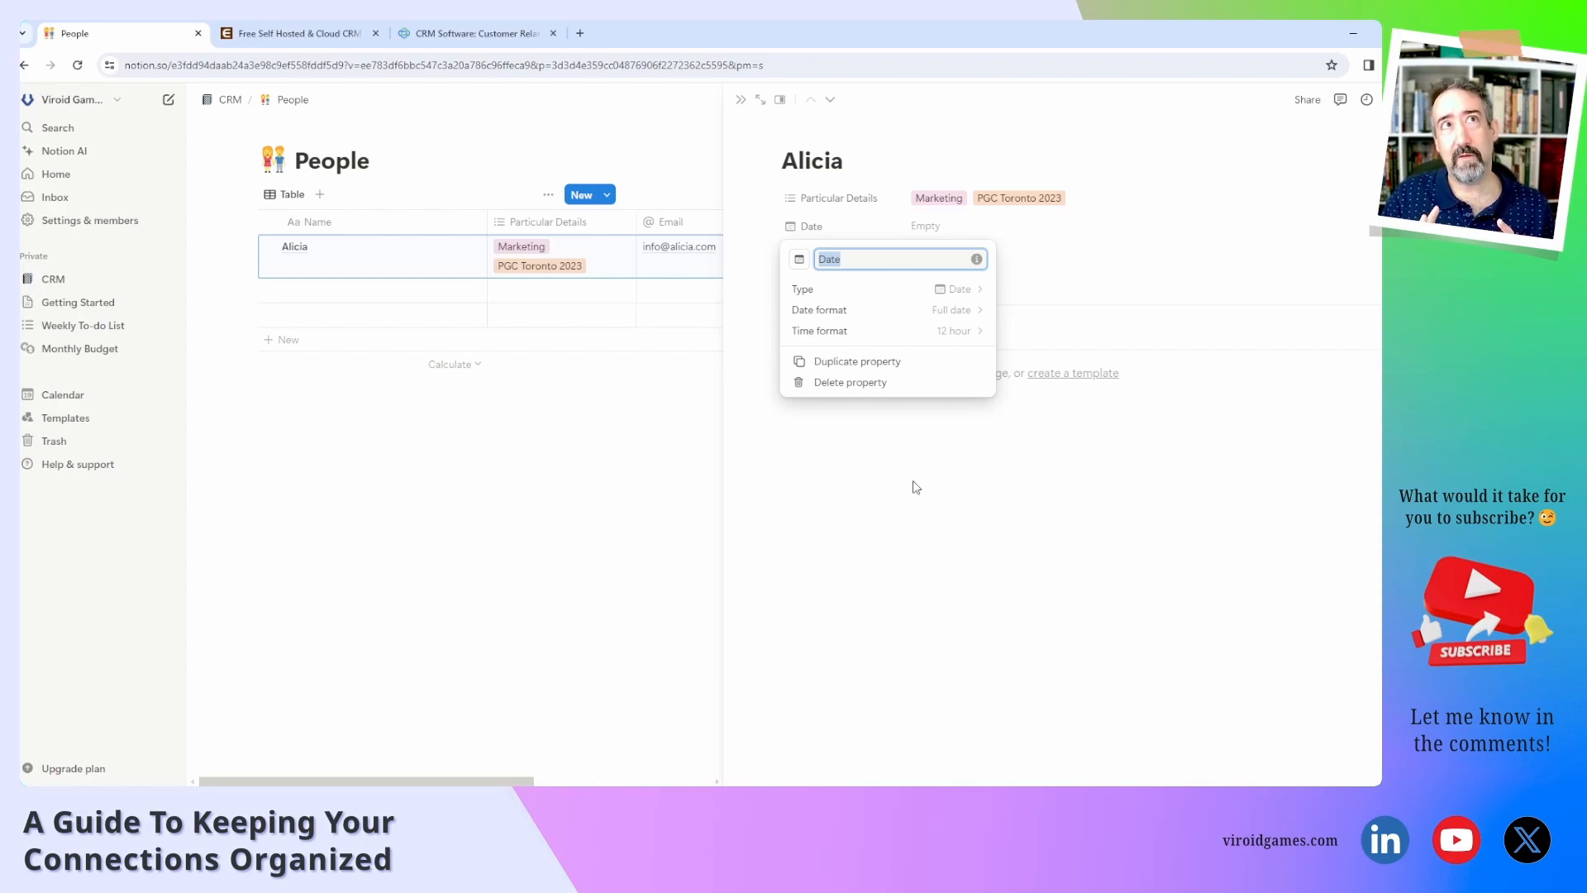
text(La)
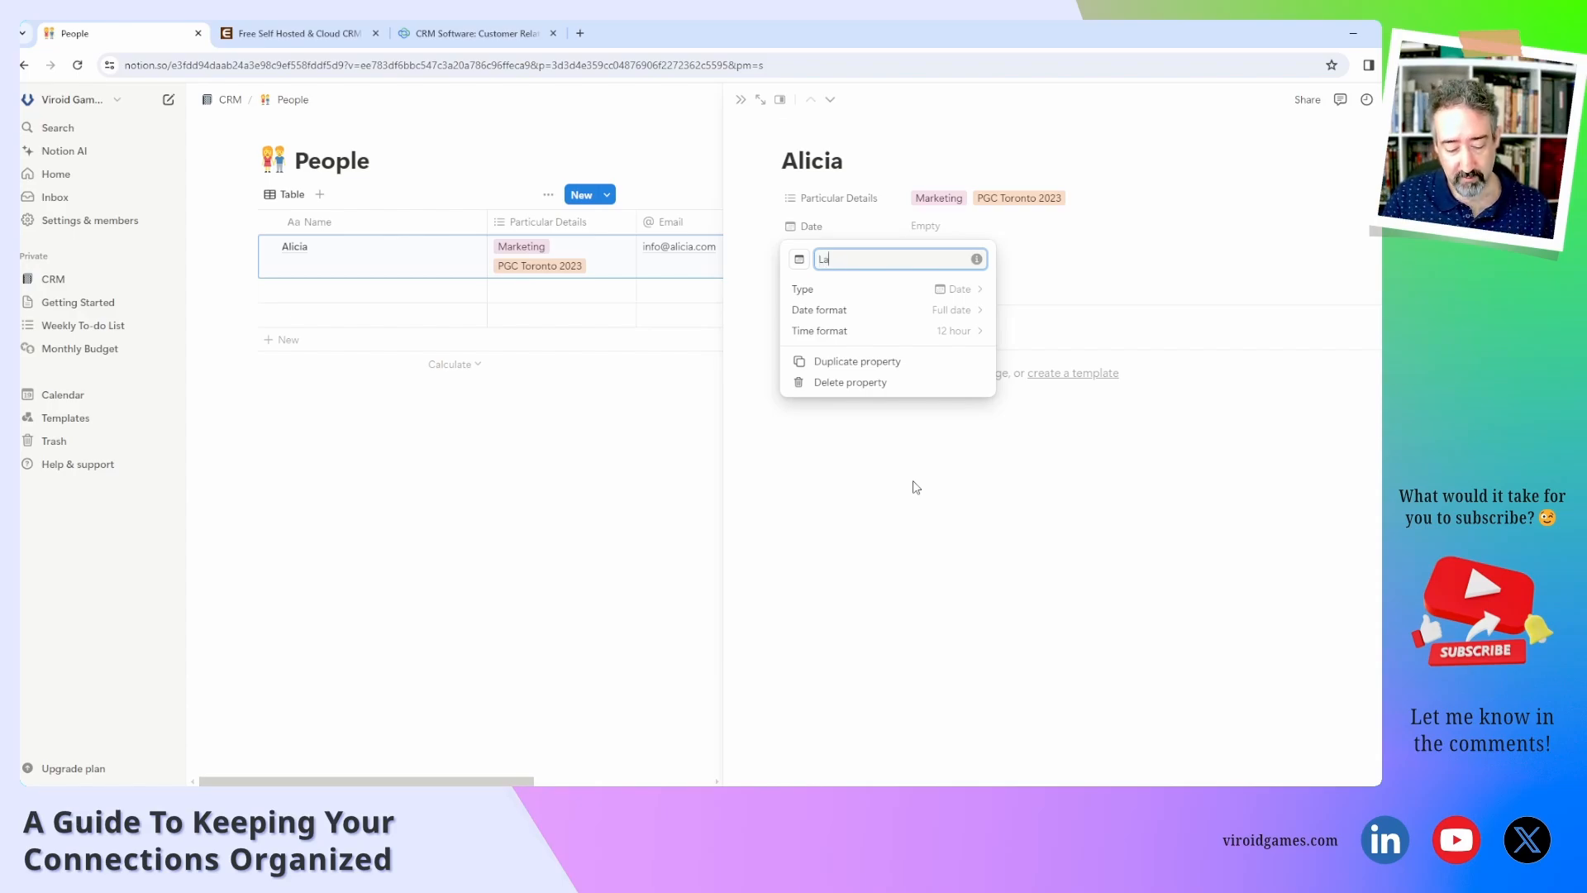
text(st Contact)
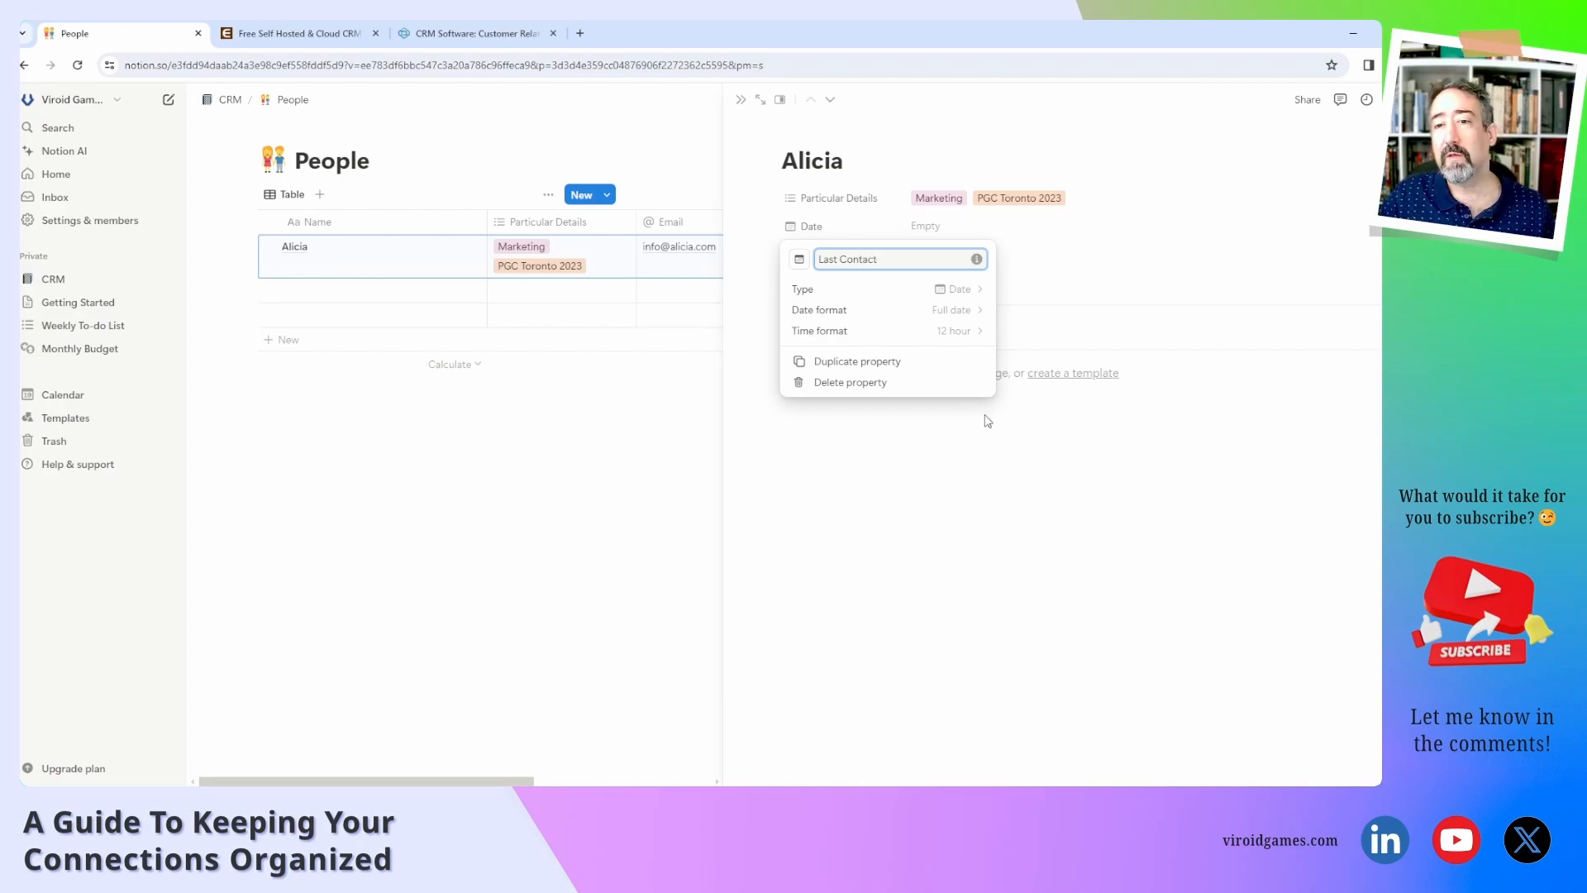
click(941, 332)
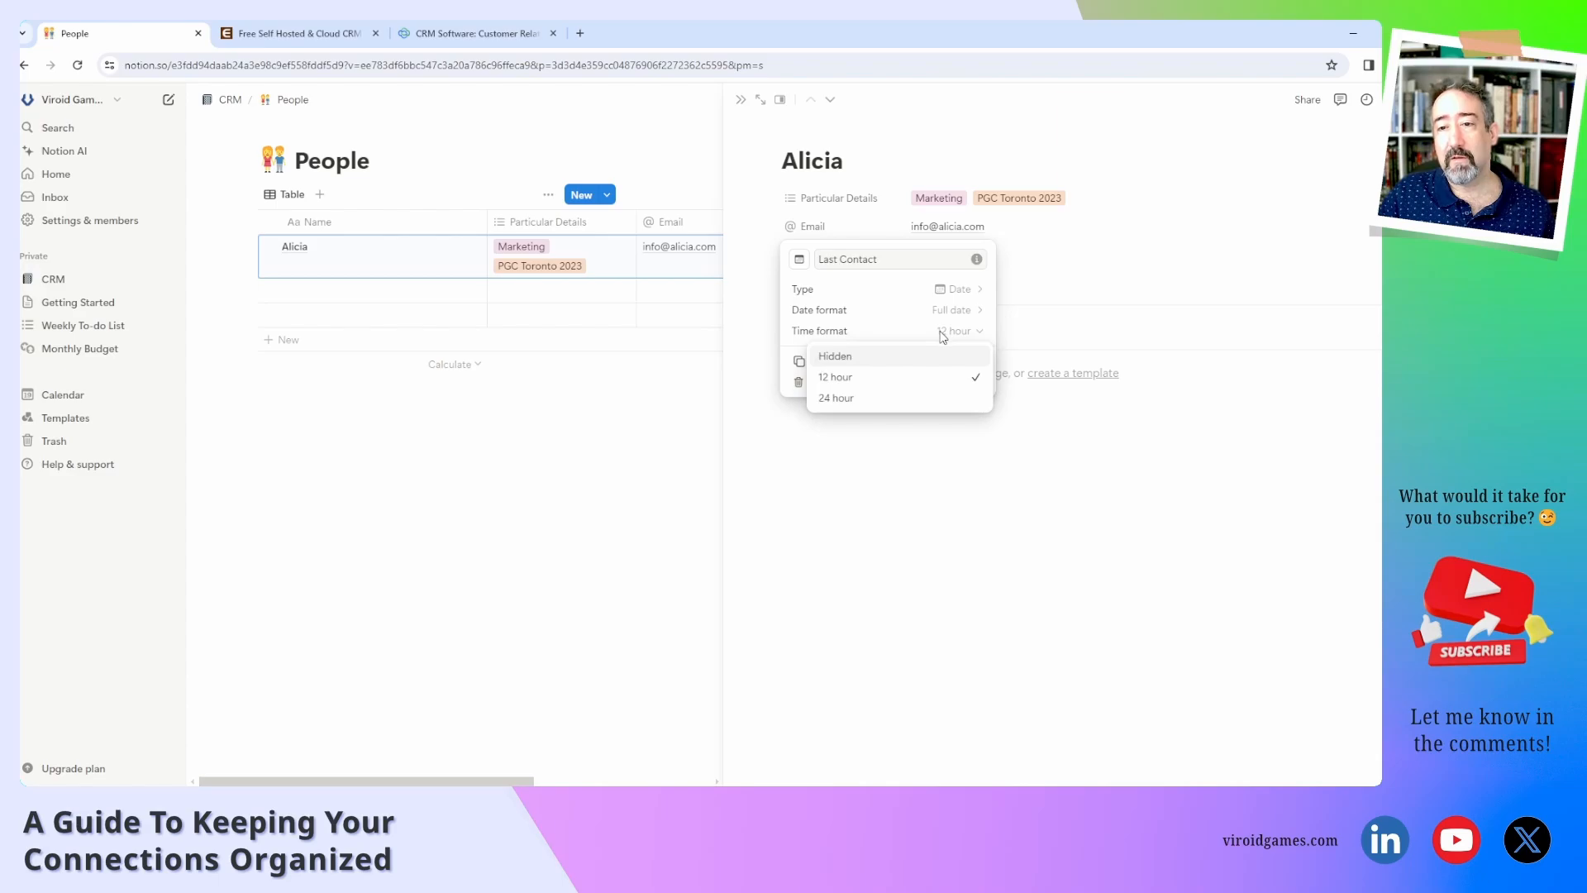
click(926, 399)
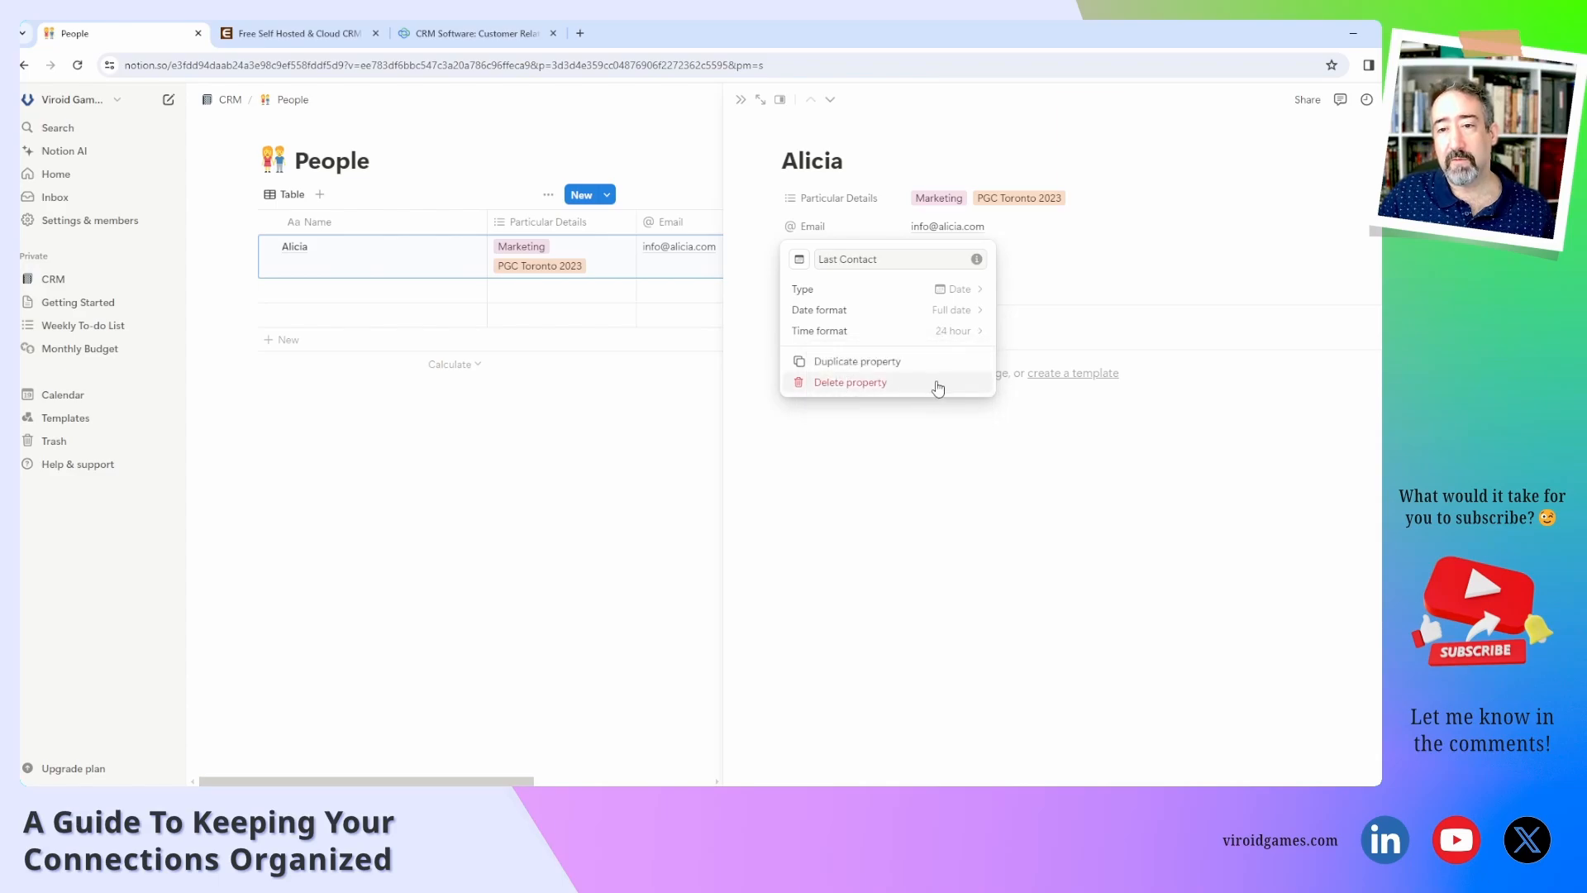
click(966, 314)
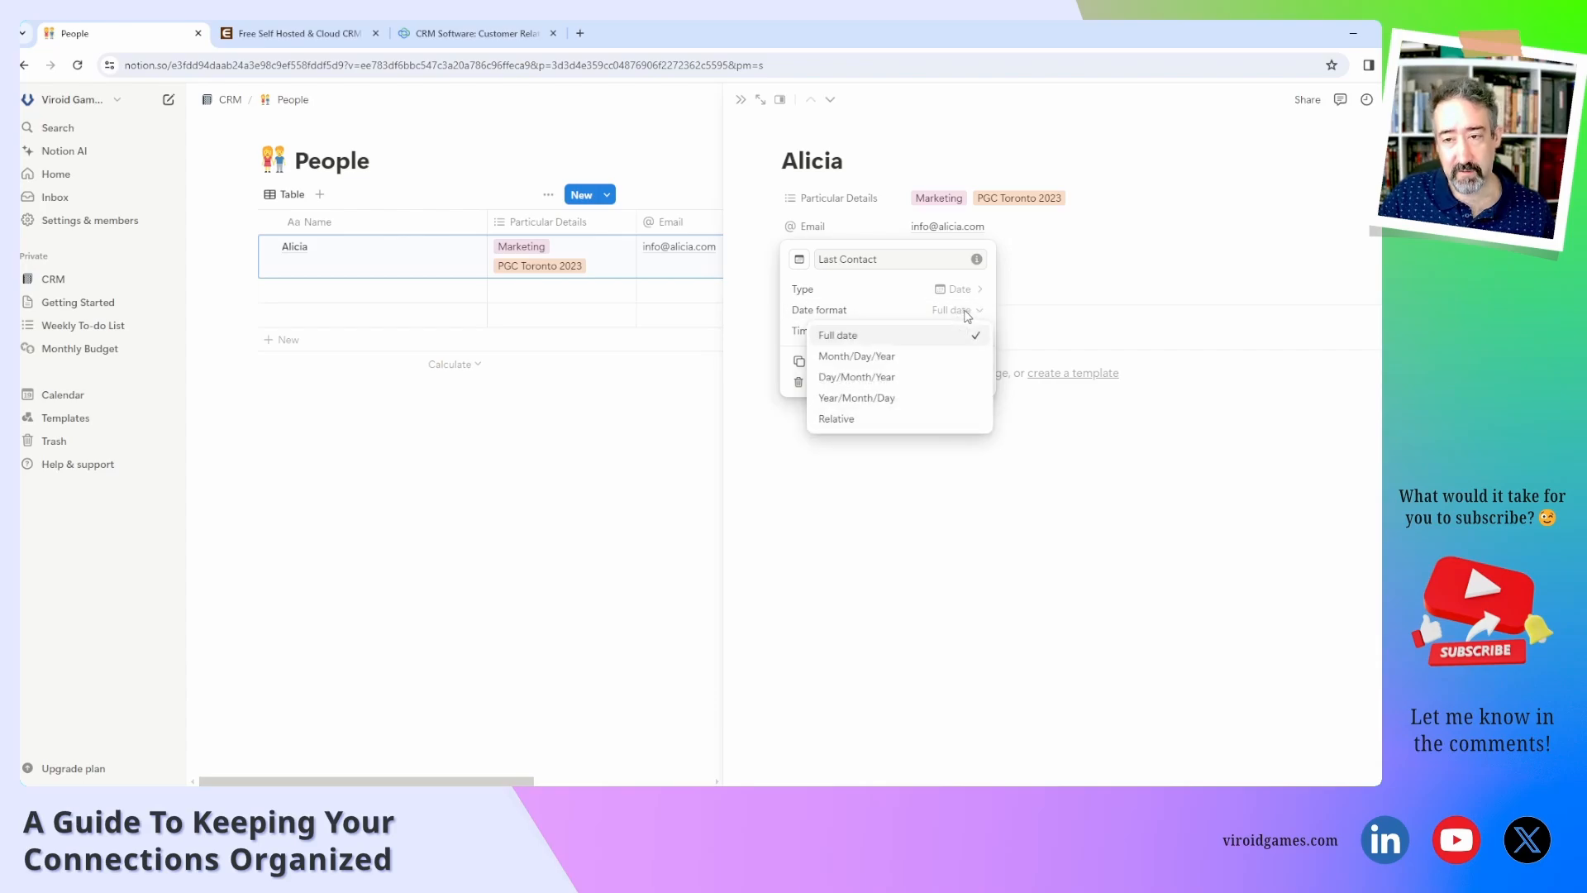
click(965, 313)
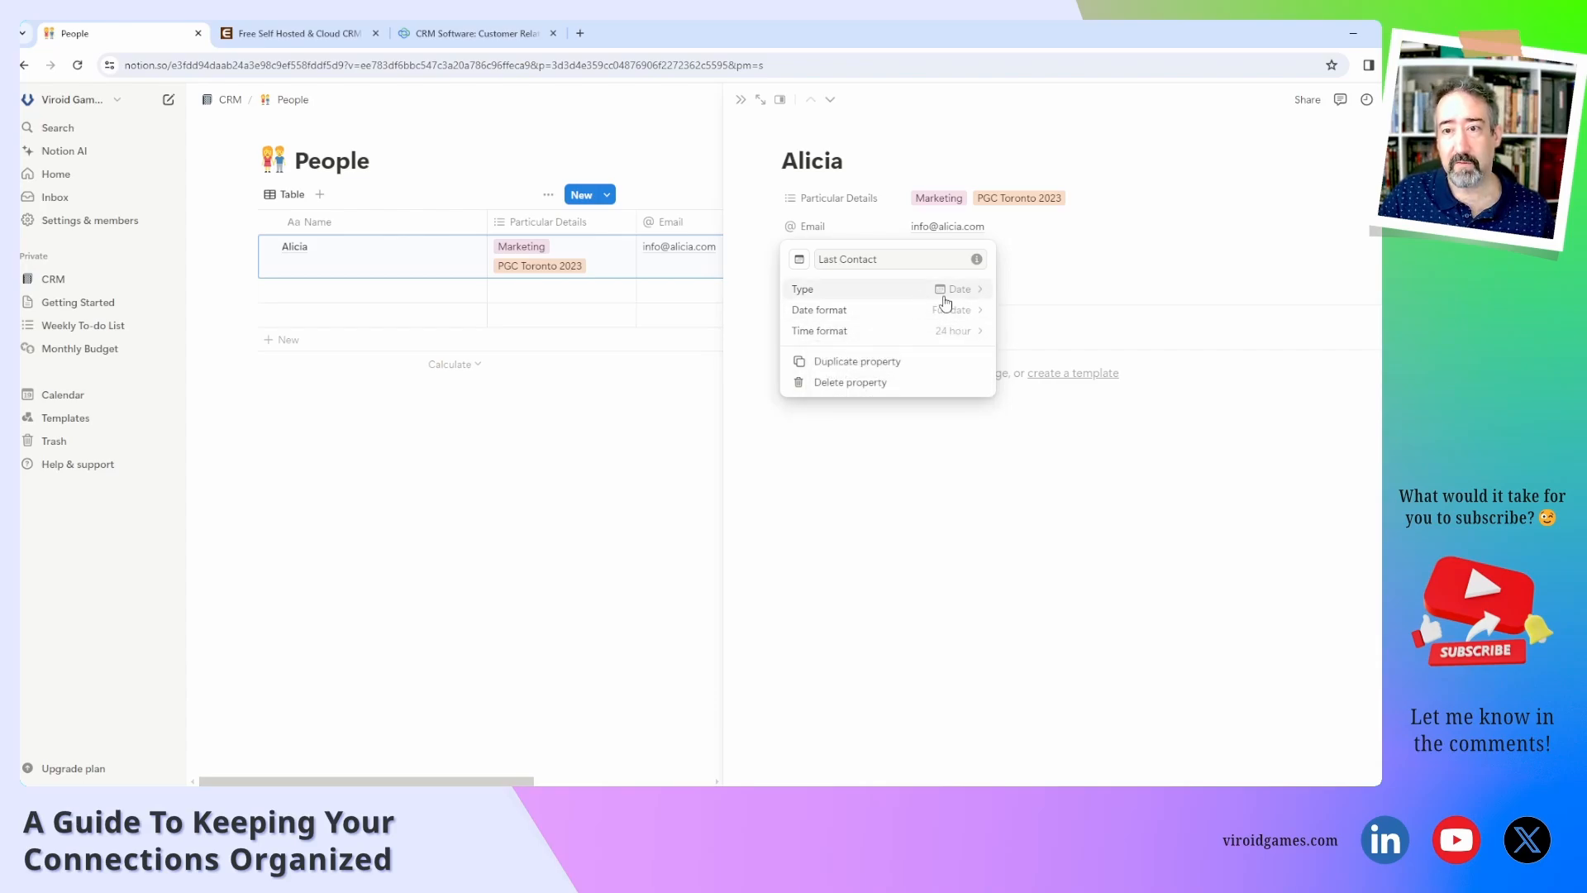
click(932, 455)
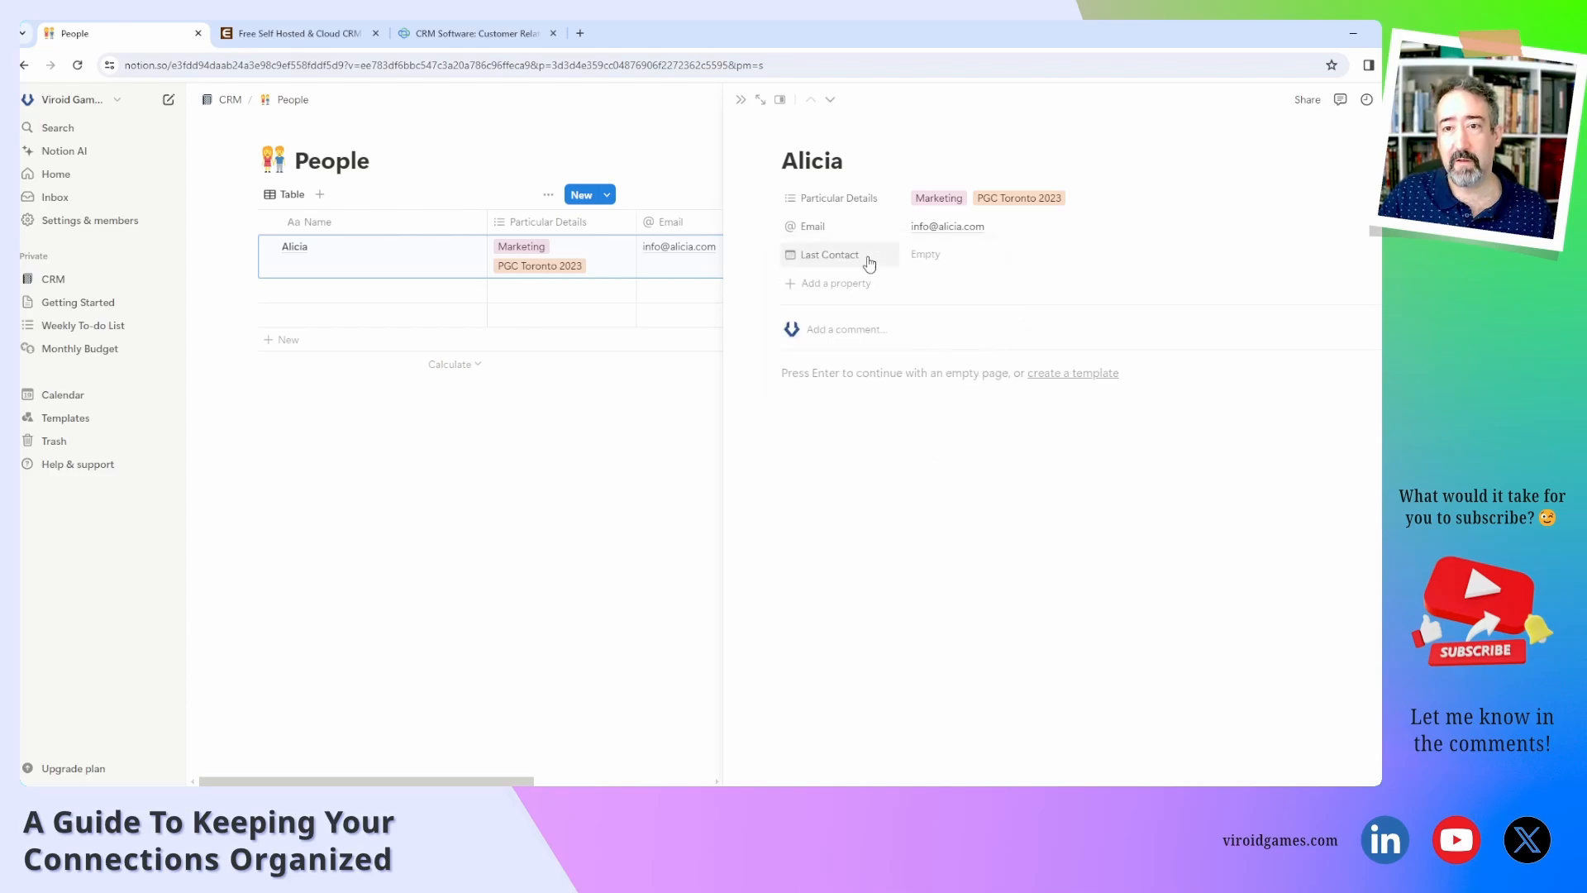
Set Last Contact to August 12, 2024.
click(929, 256)
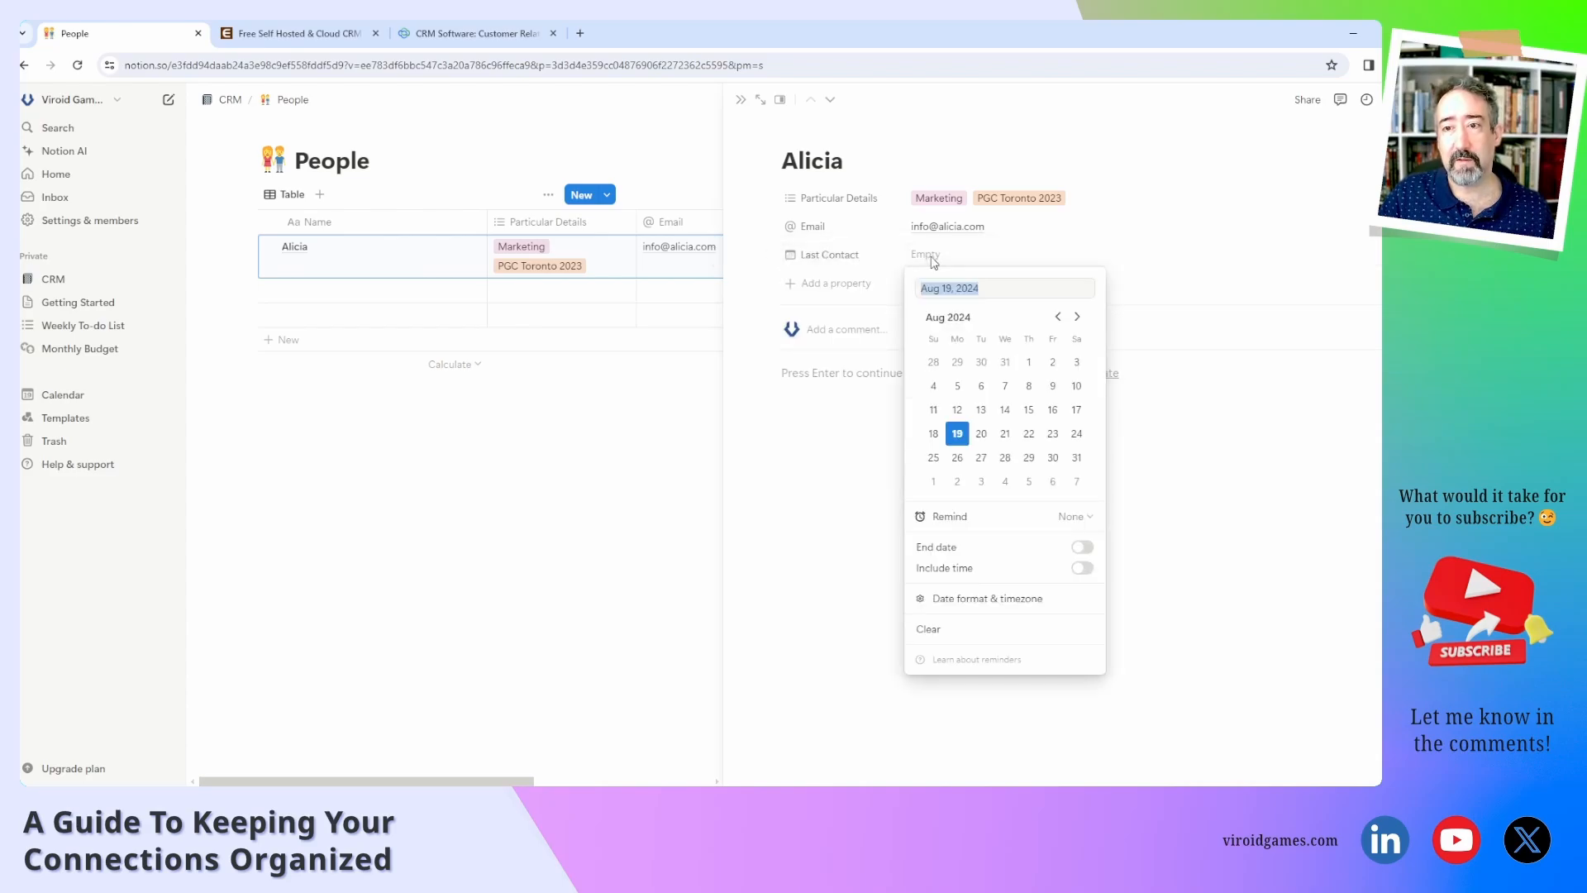
click(958, 410)
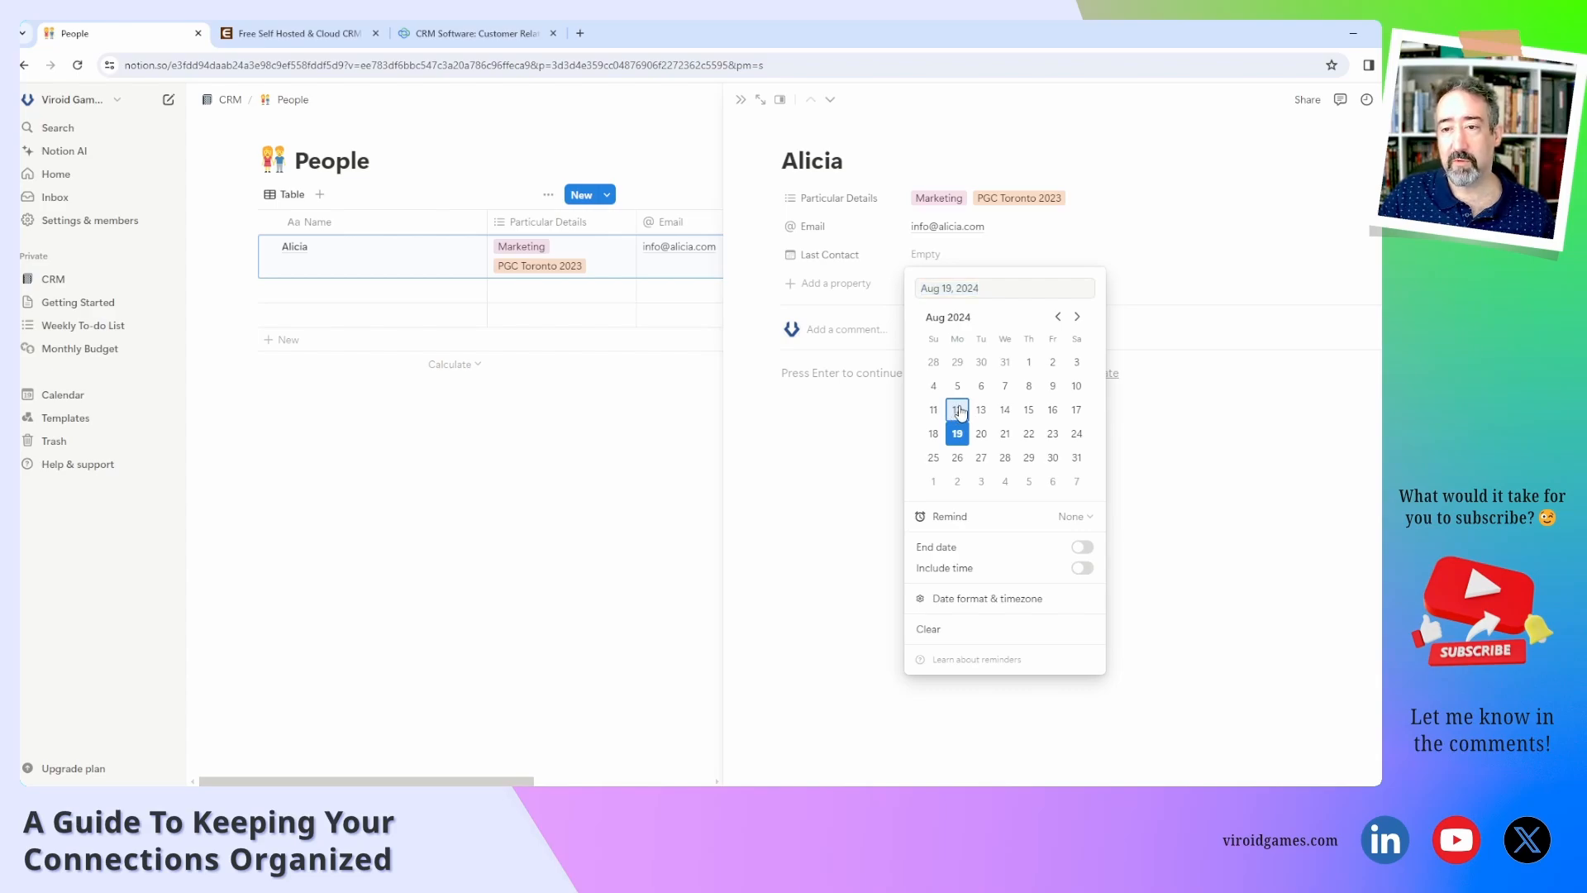
click(864, 470)
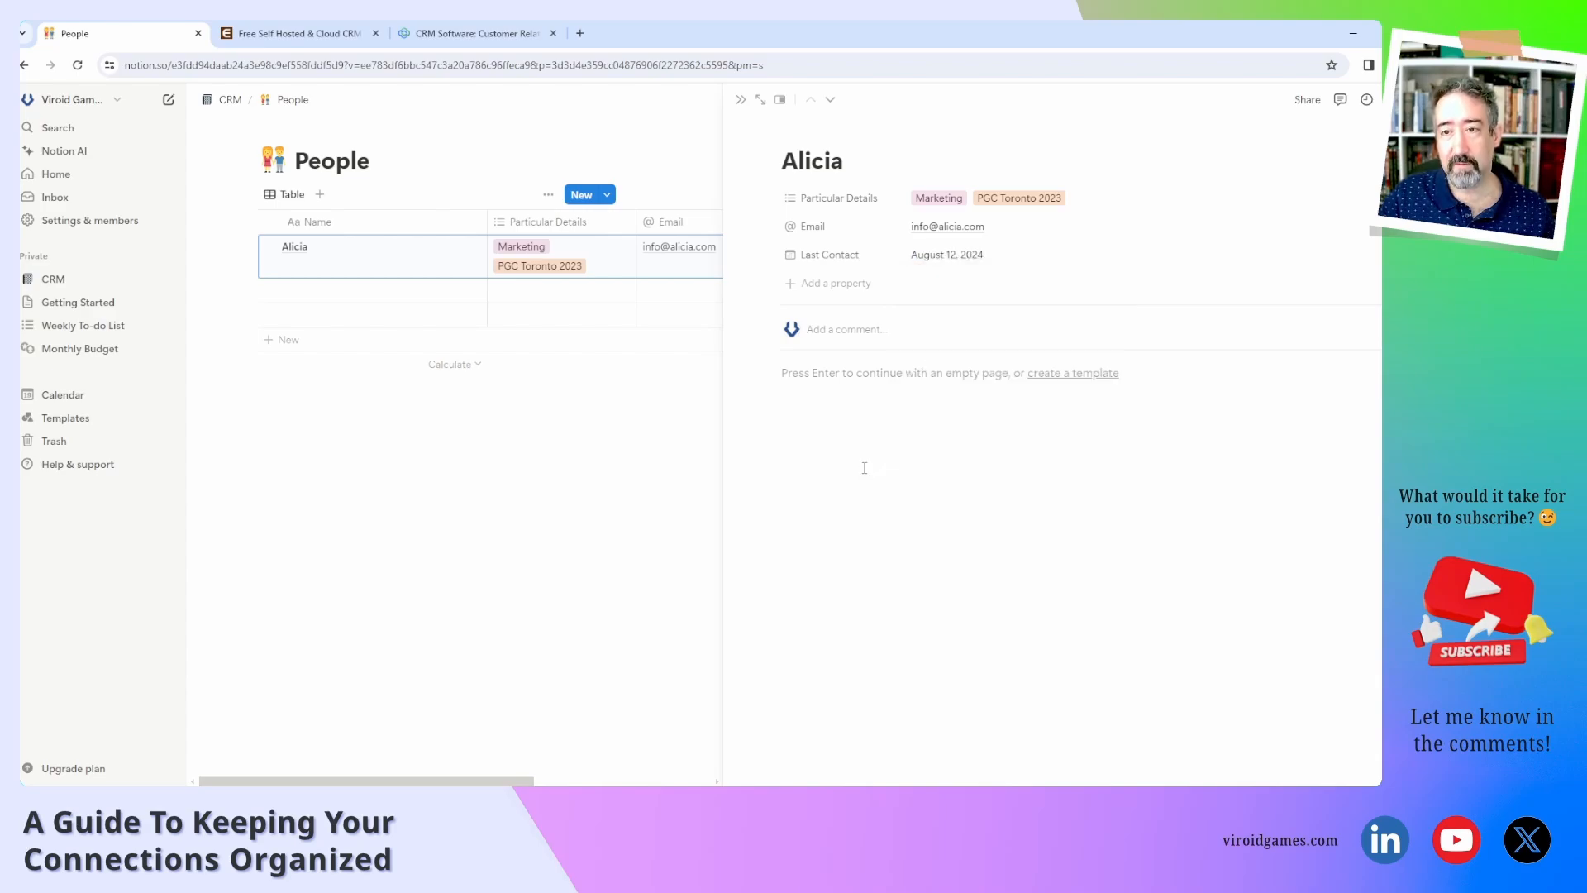
Add a date property named Next Contact using 24-hour time format.
click(856, 285)
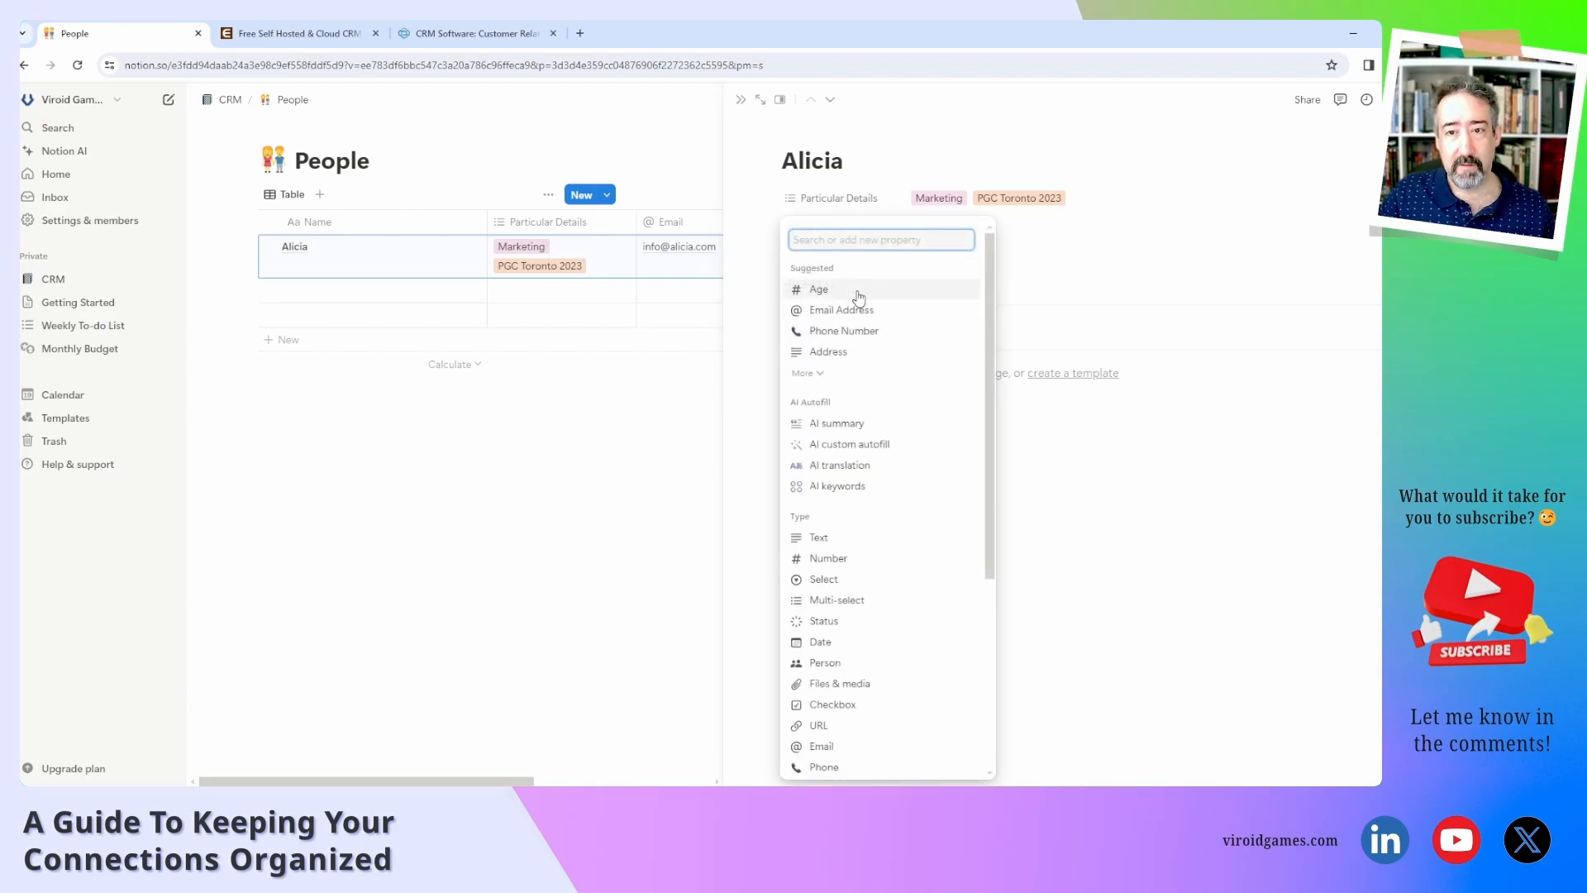
click(843, 642)
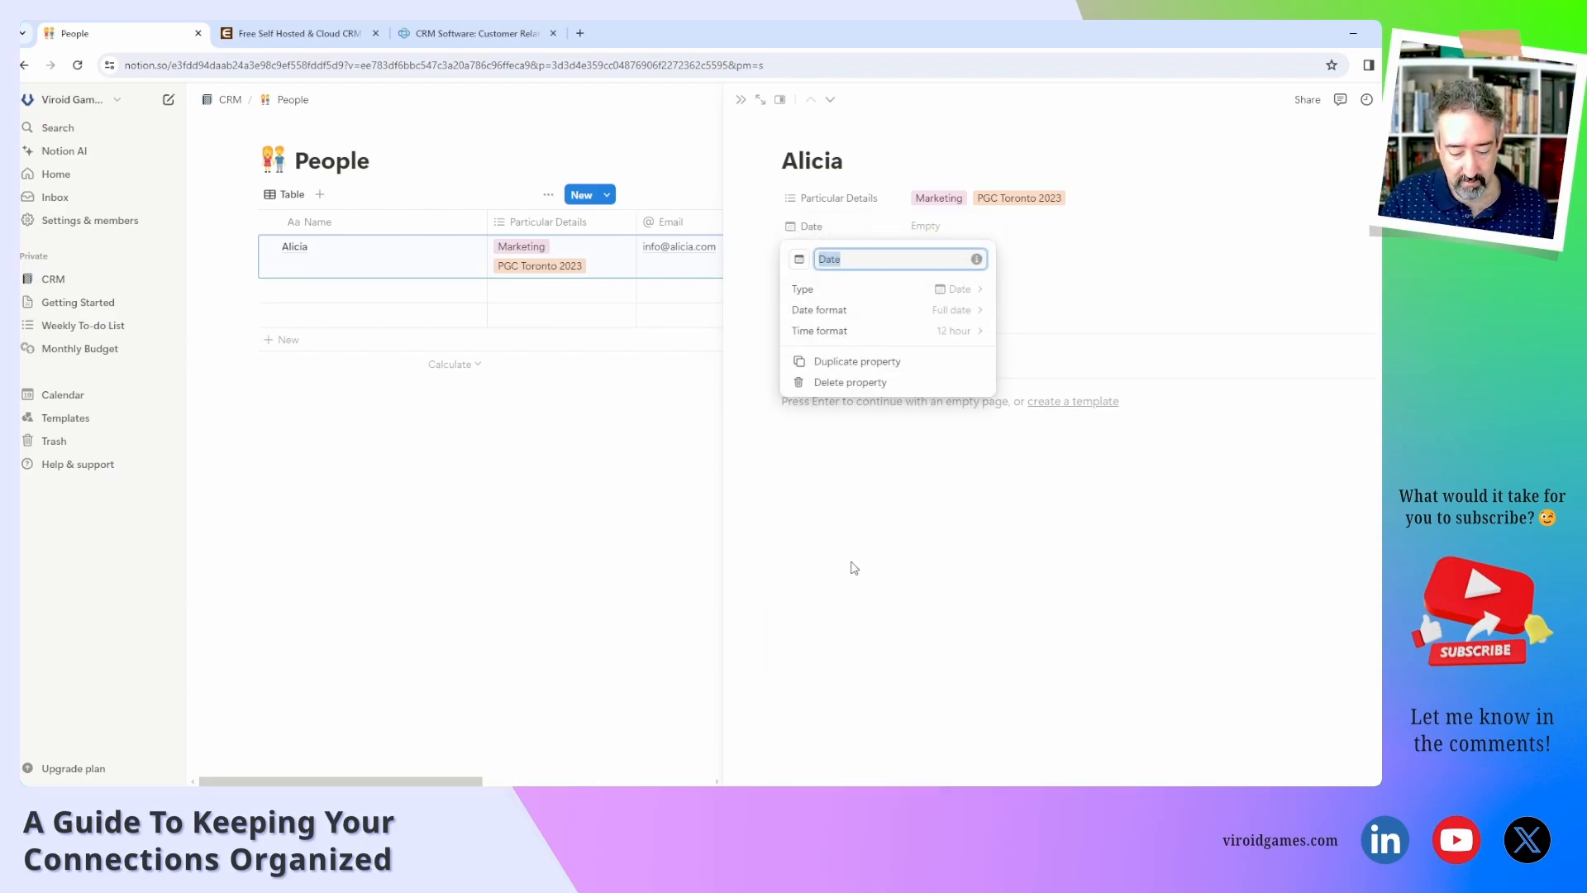
text(Nex)
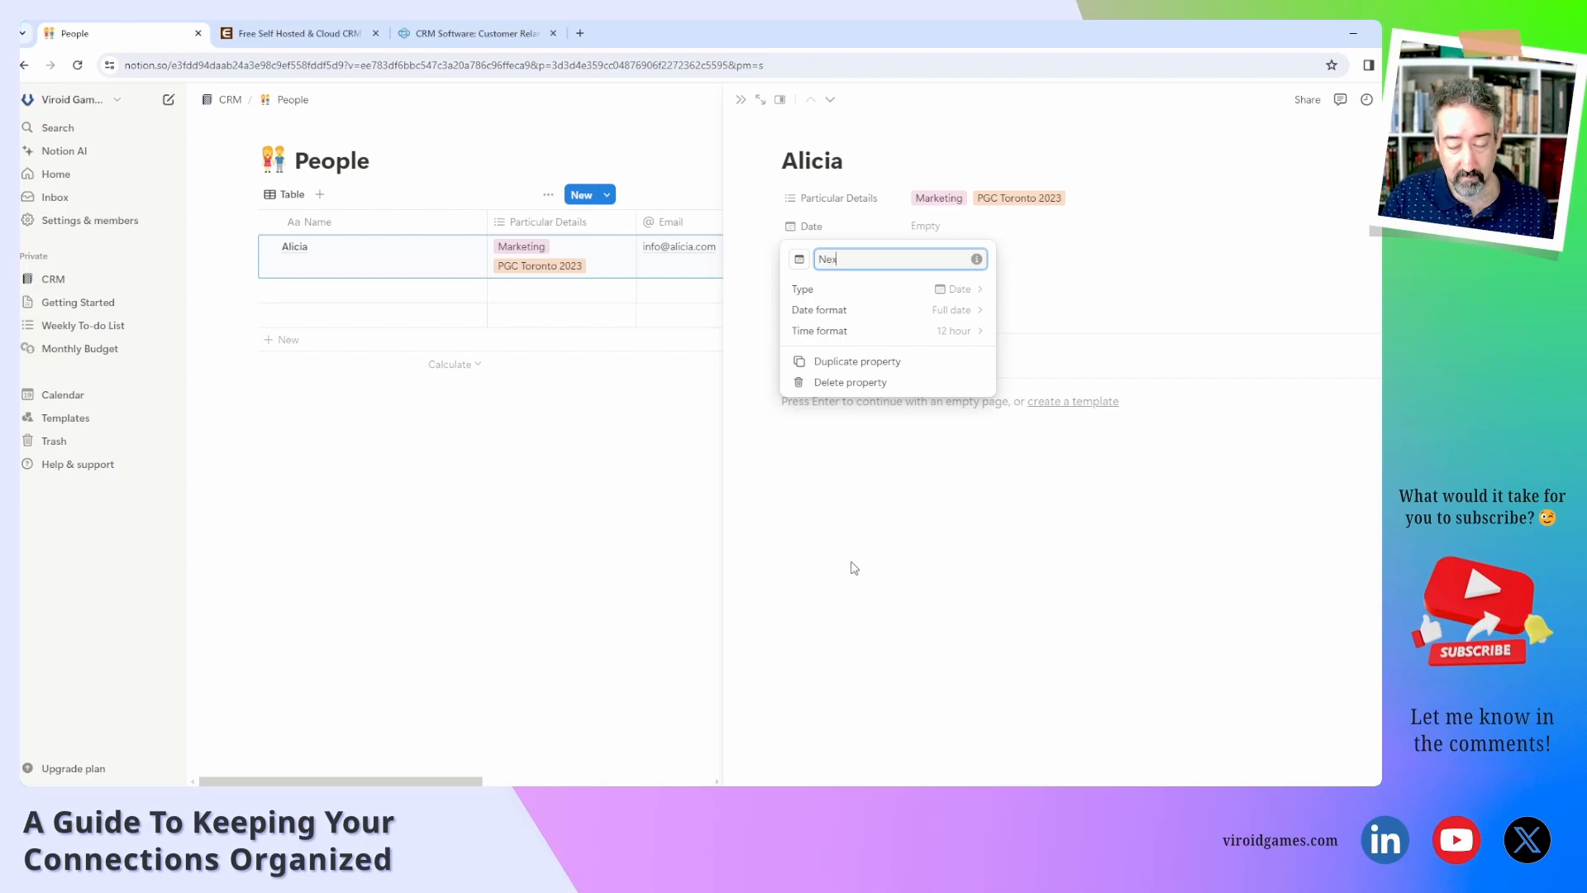
text(t Contra)
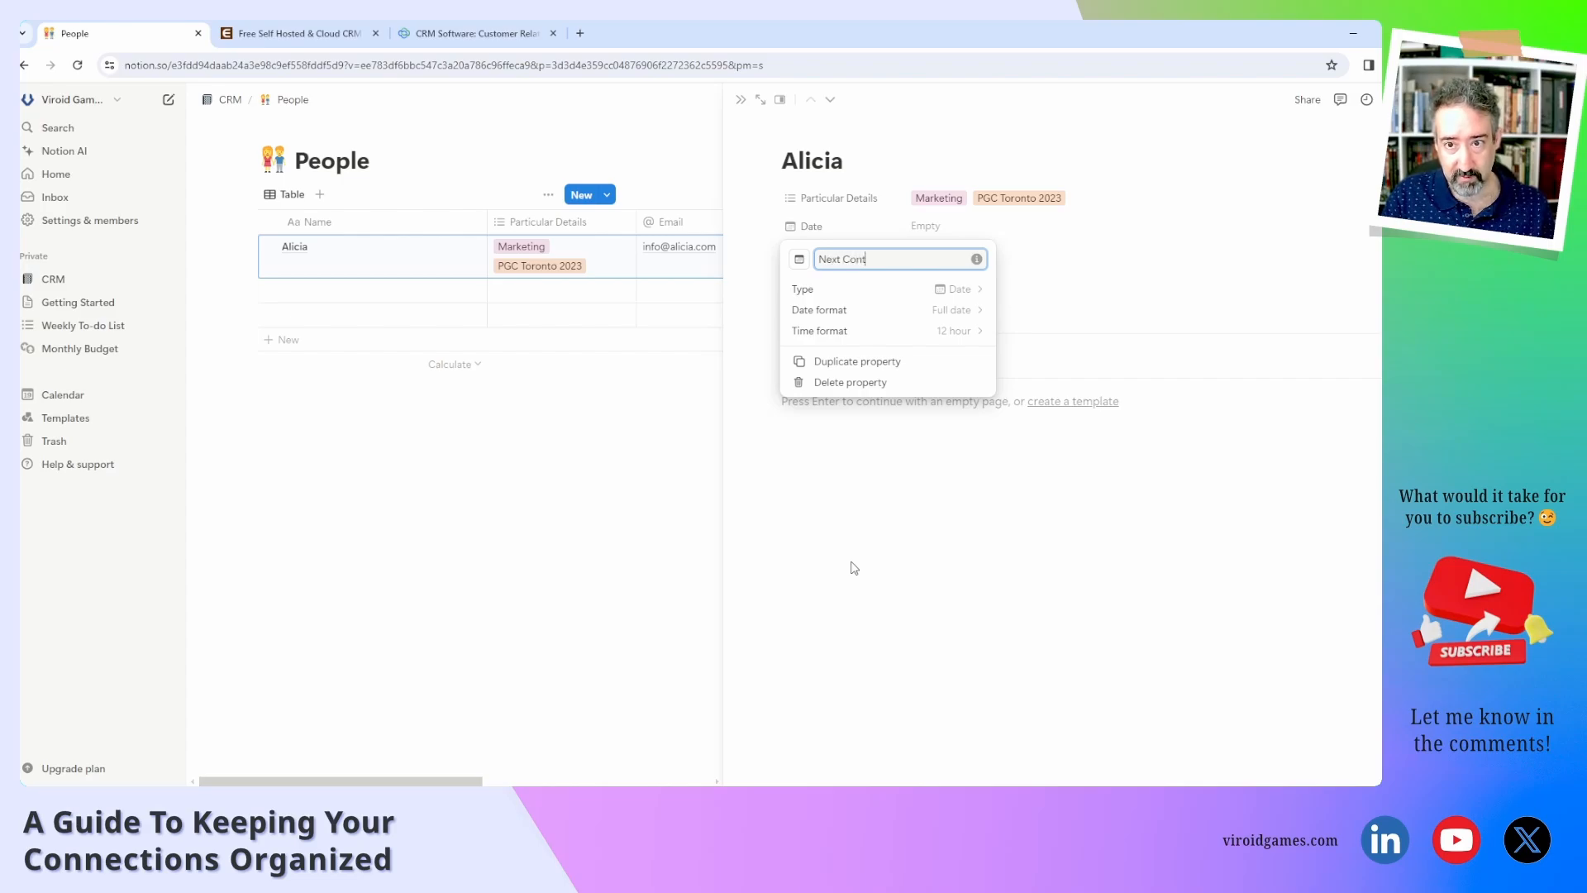
key(BackSpace)
key(BackSpace)
text(act)
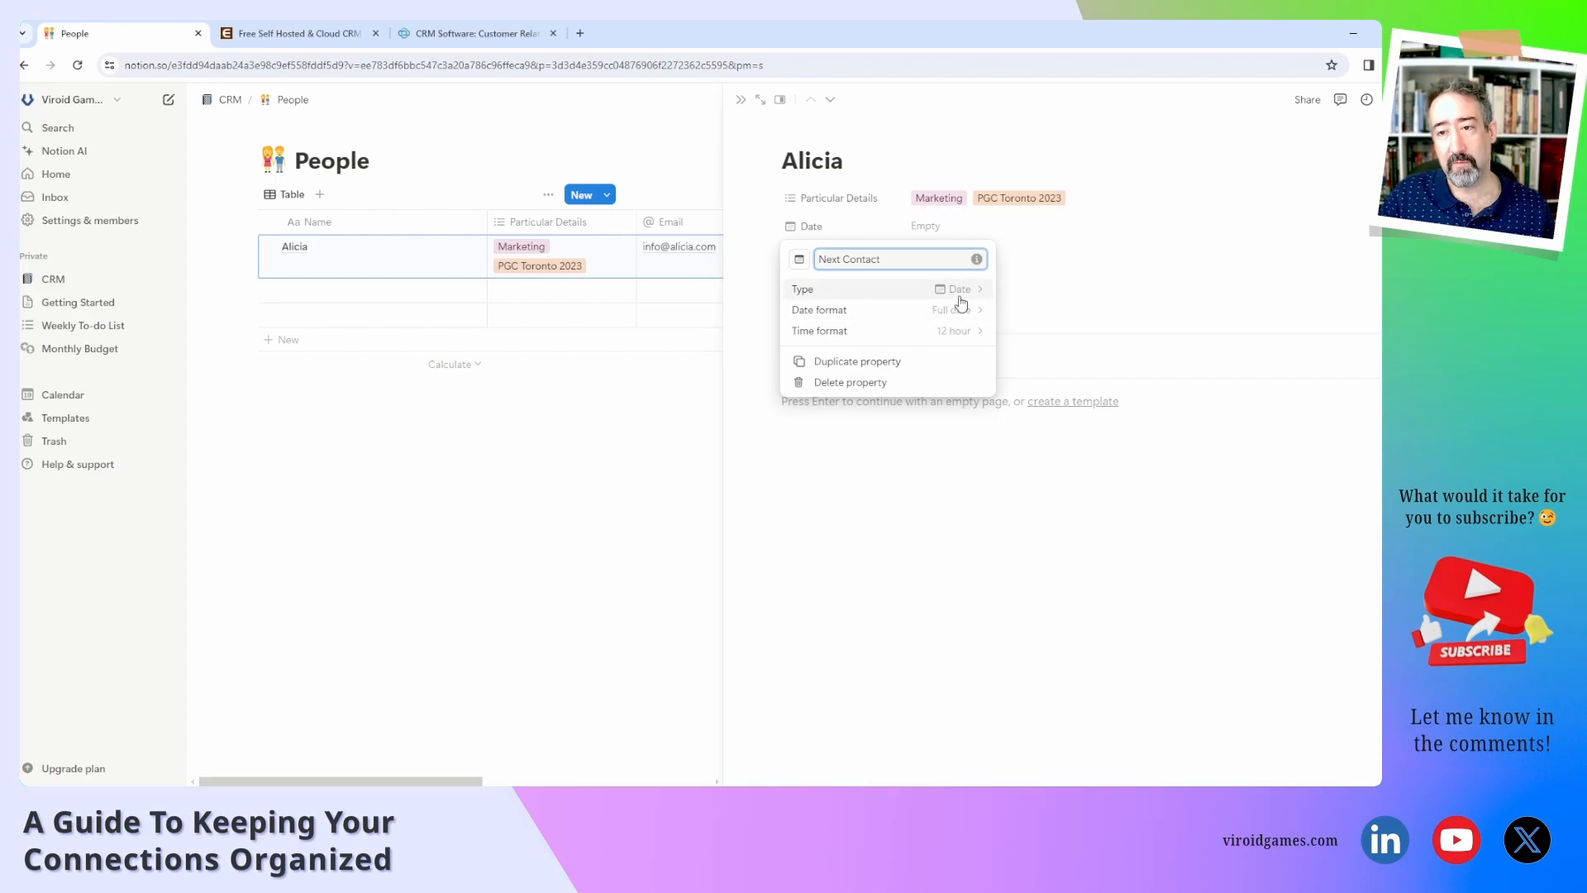
click(961, 332)
click(960, 404)
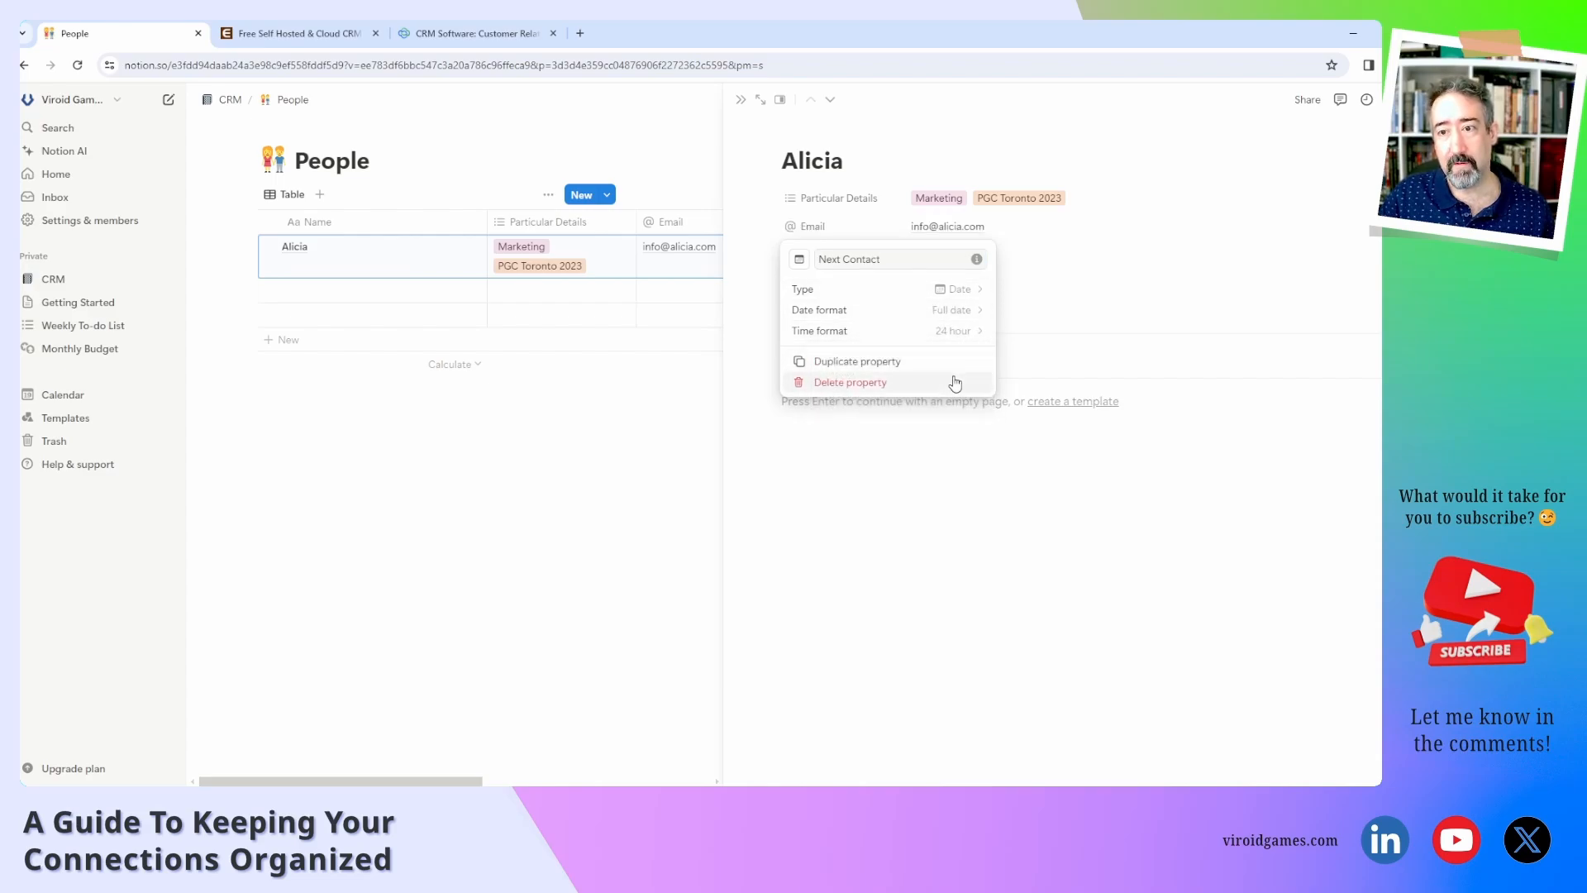
click(921, 494)
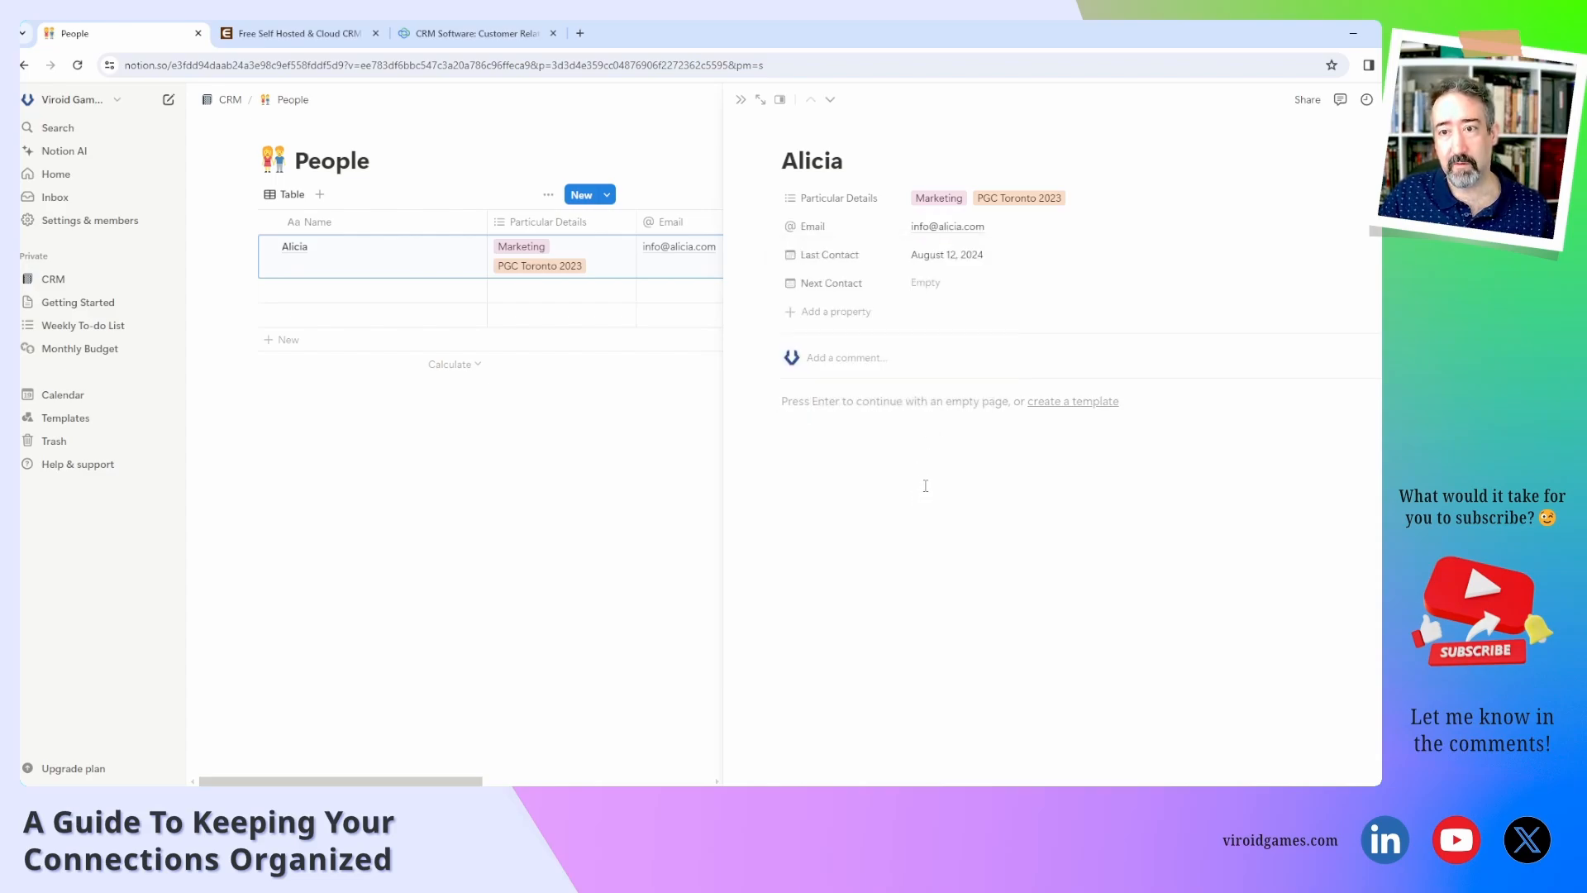
Set Next Contact to September 2, 2024.
click(946, 283)
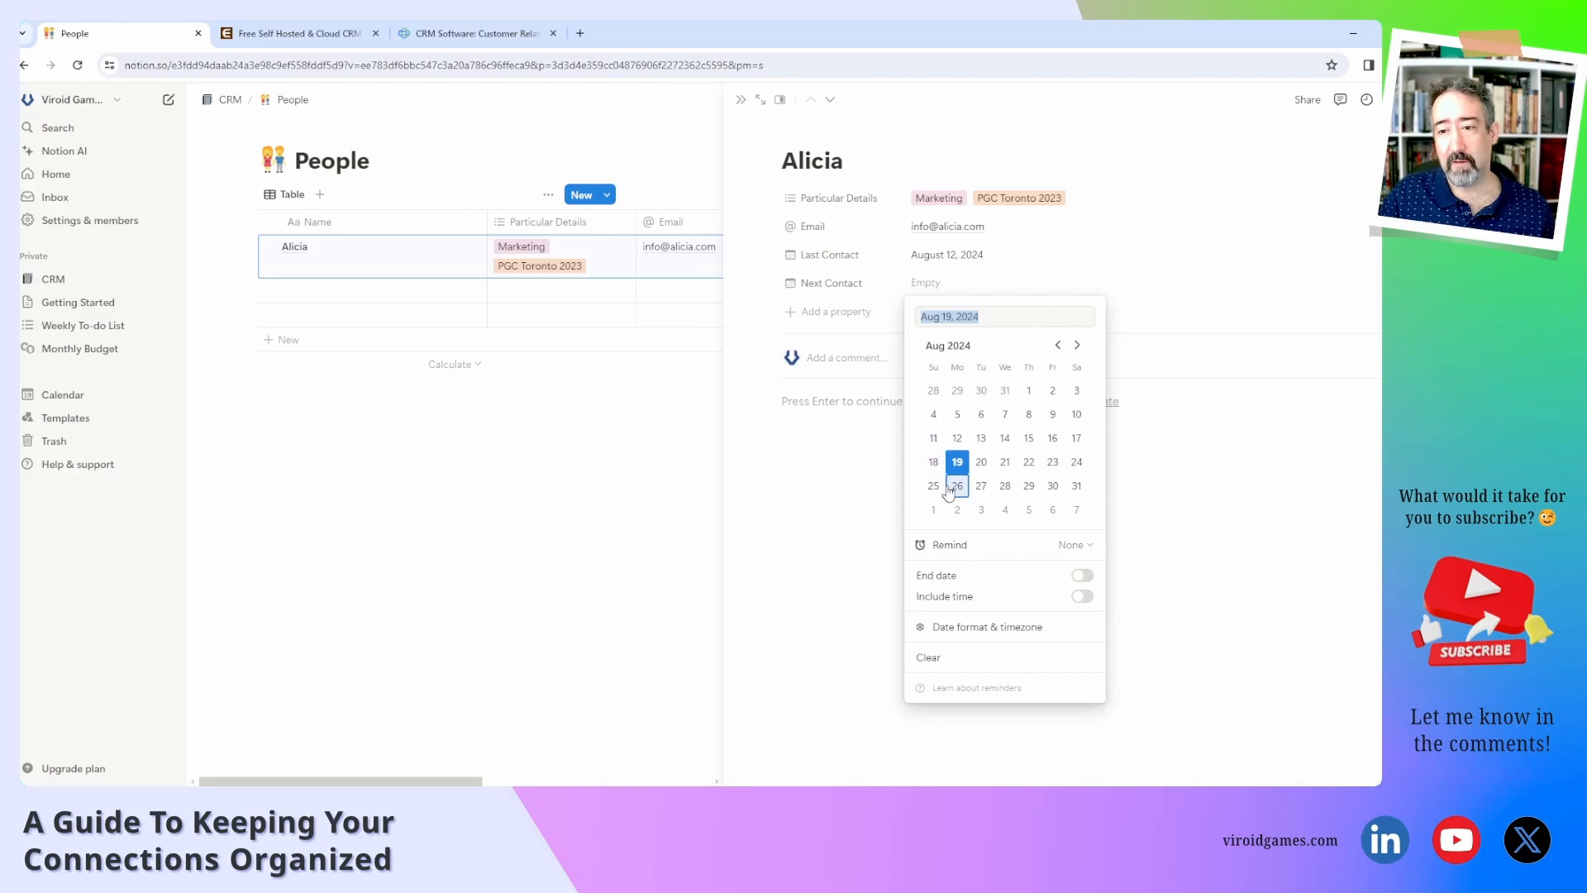
click(958, 512)
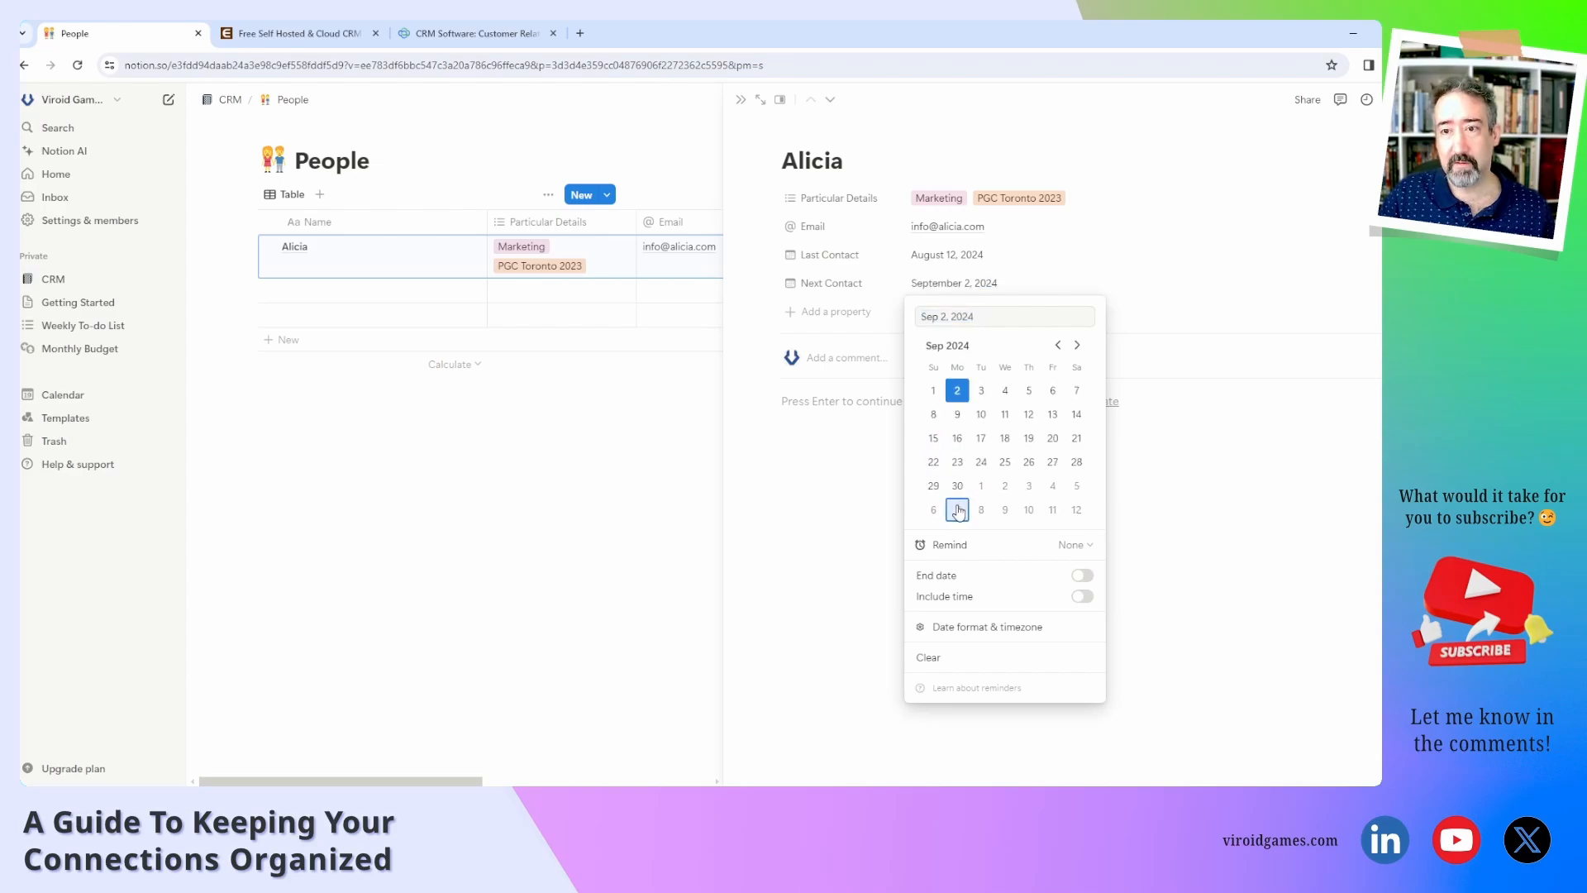
click(852, 505)
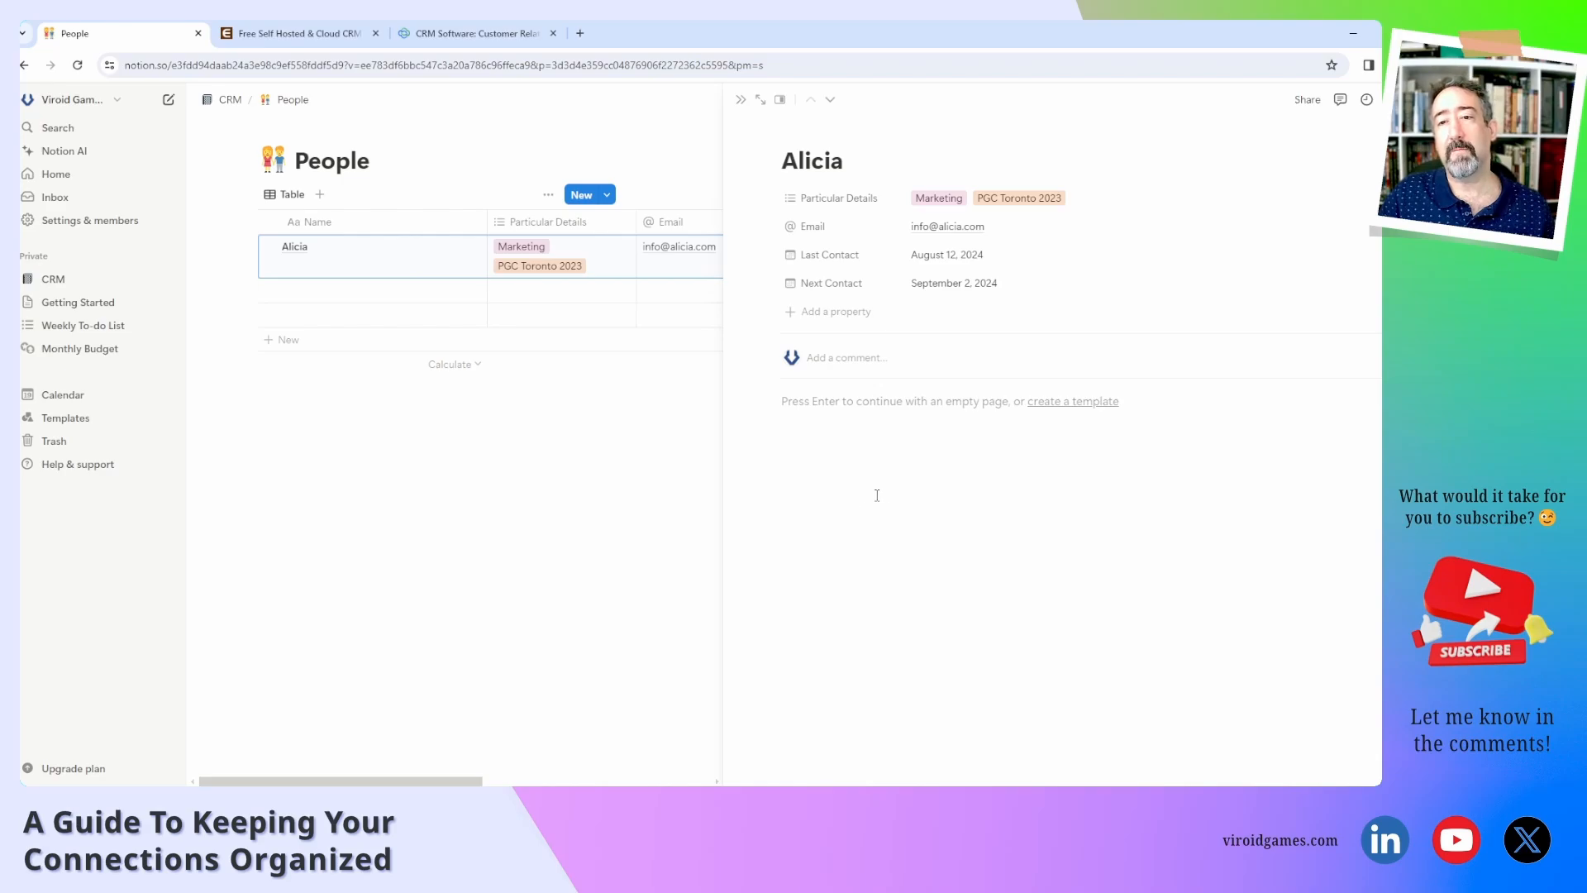
Add a text property named Context/Reason and select its empty value for editing.
click(837, 322)
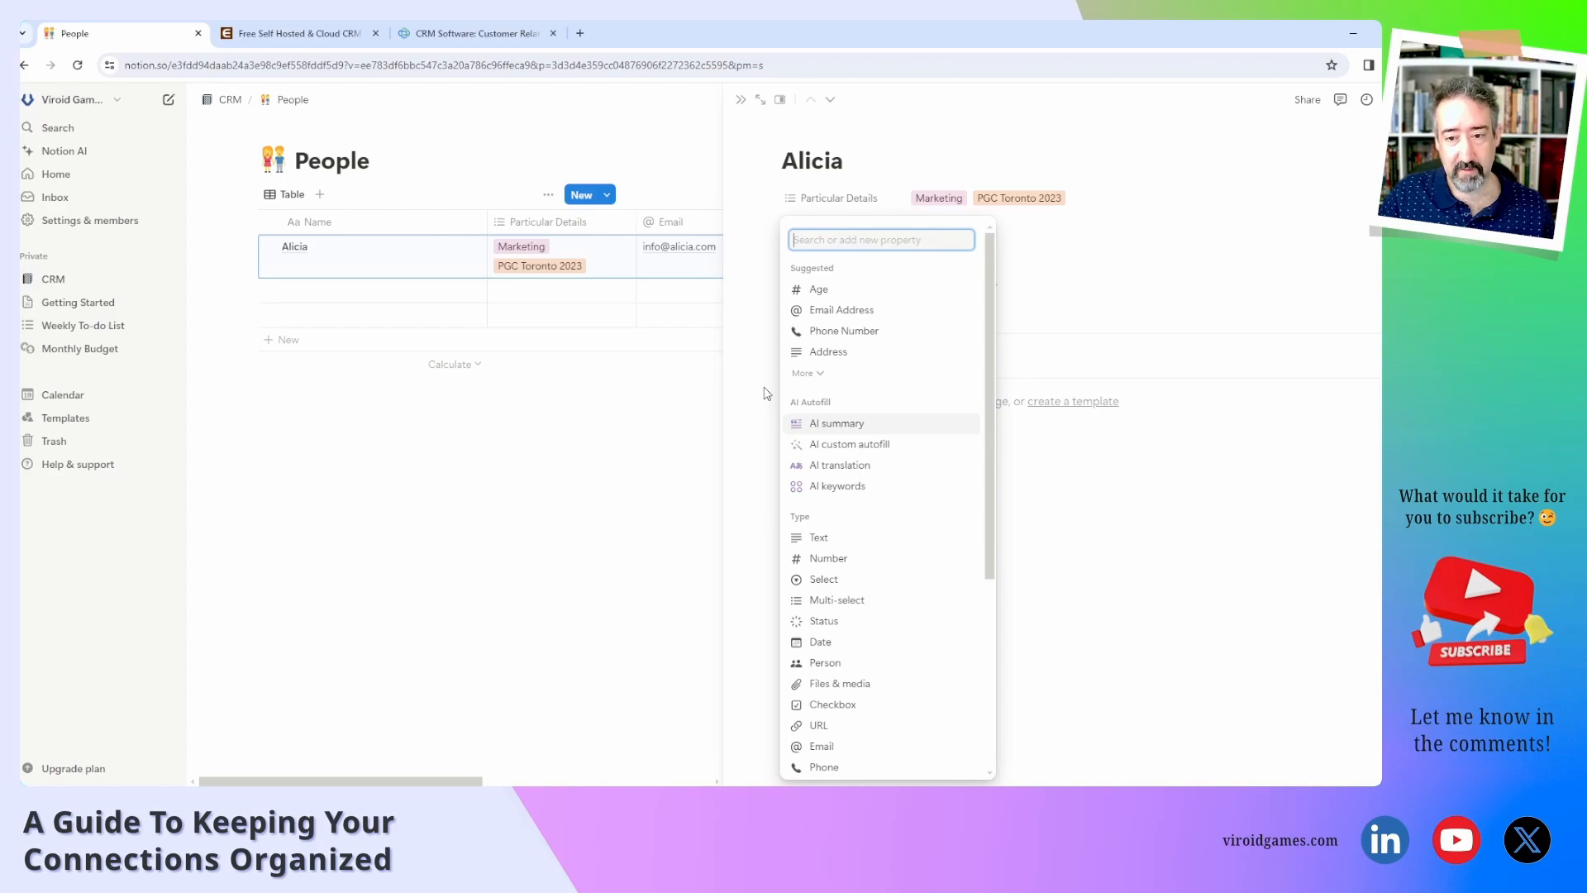
click(839, 541)
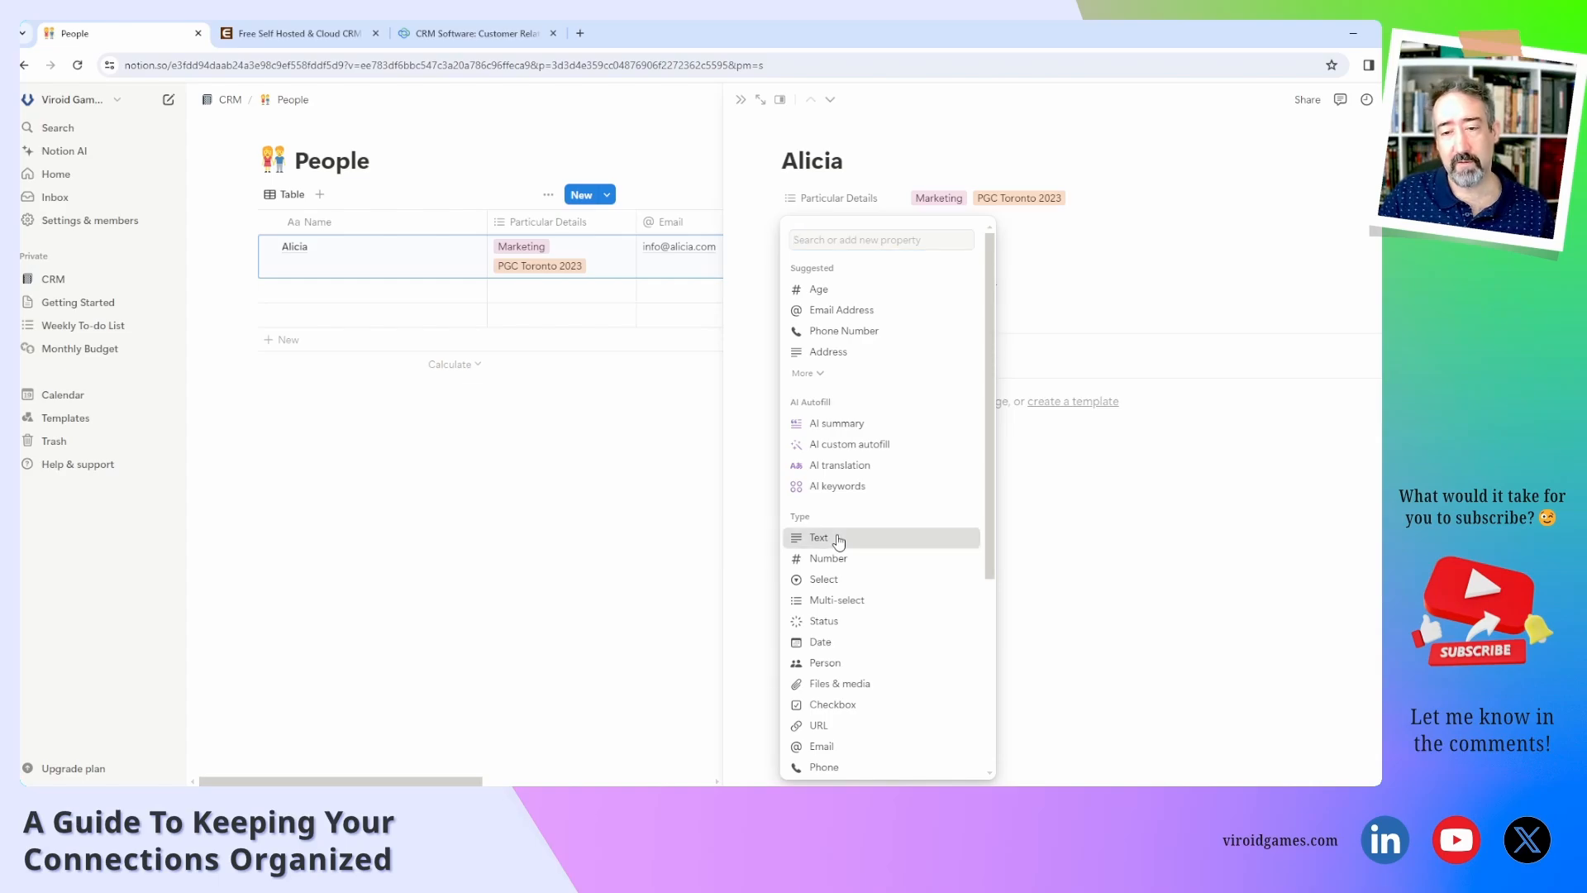
text(Context)
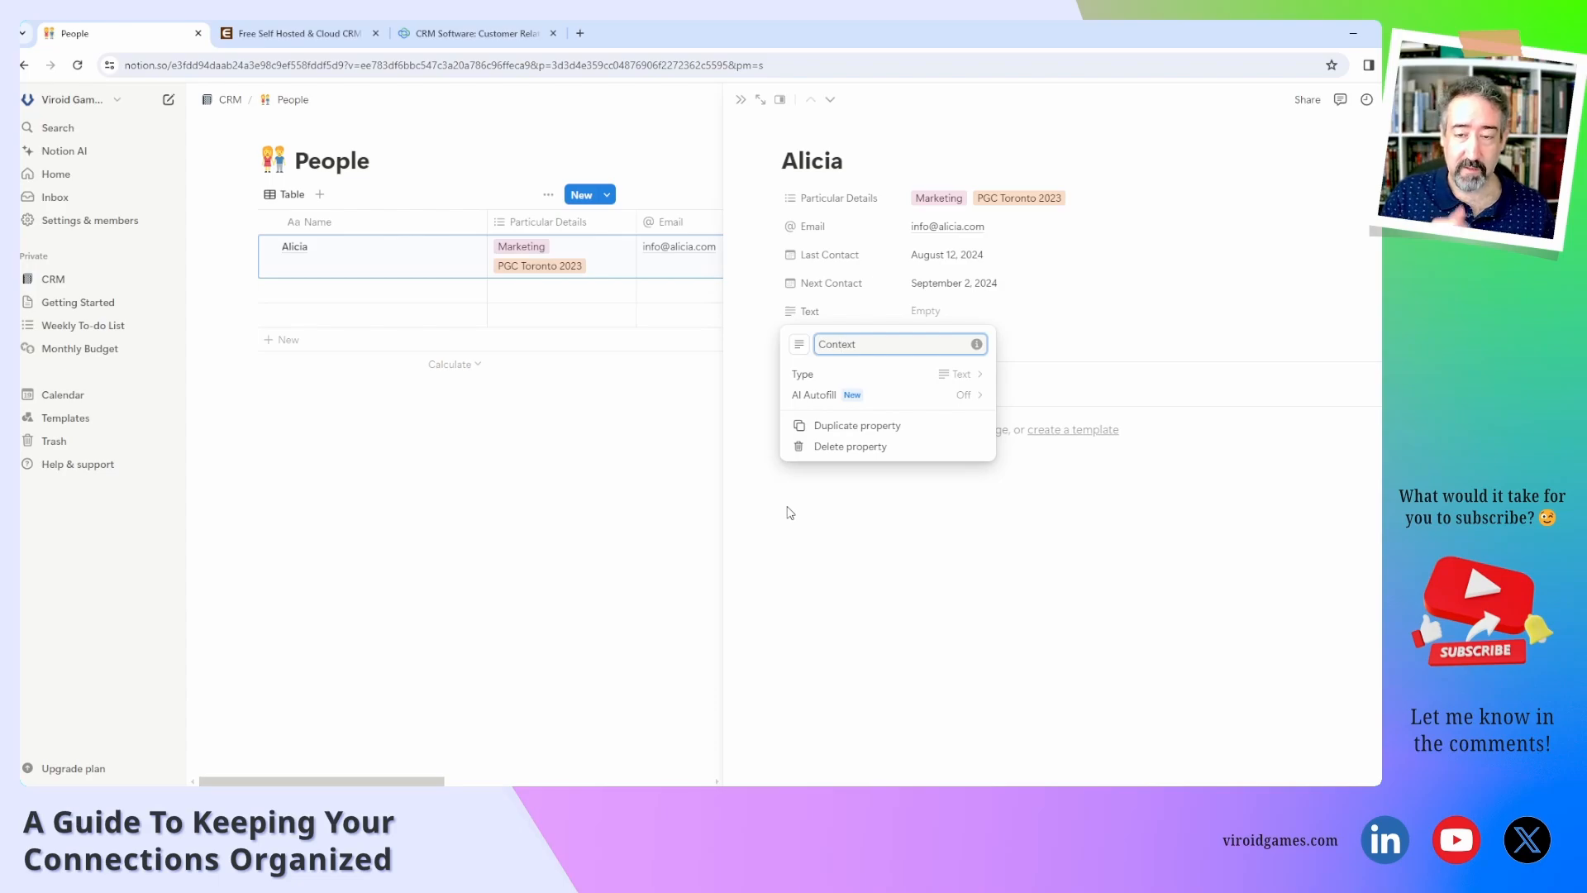
text(/)
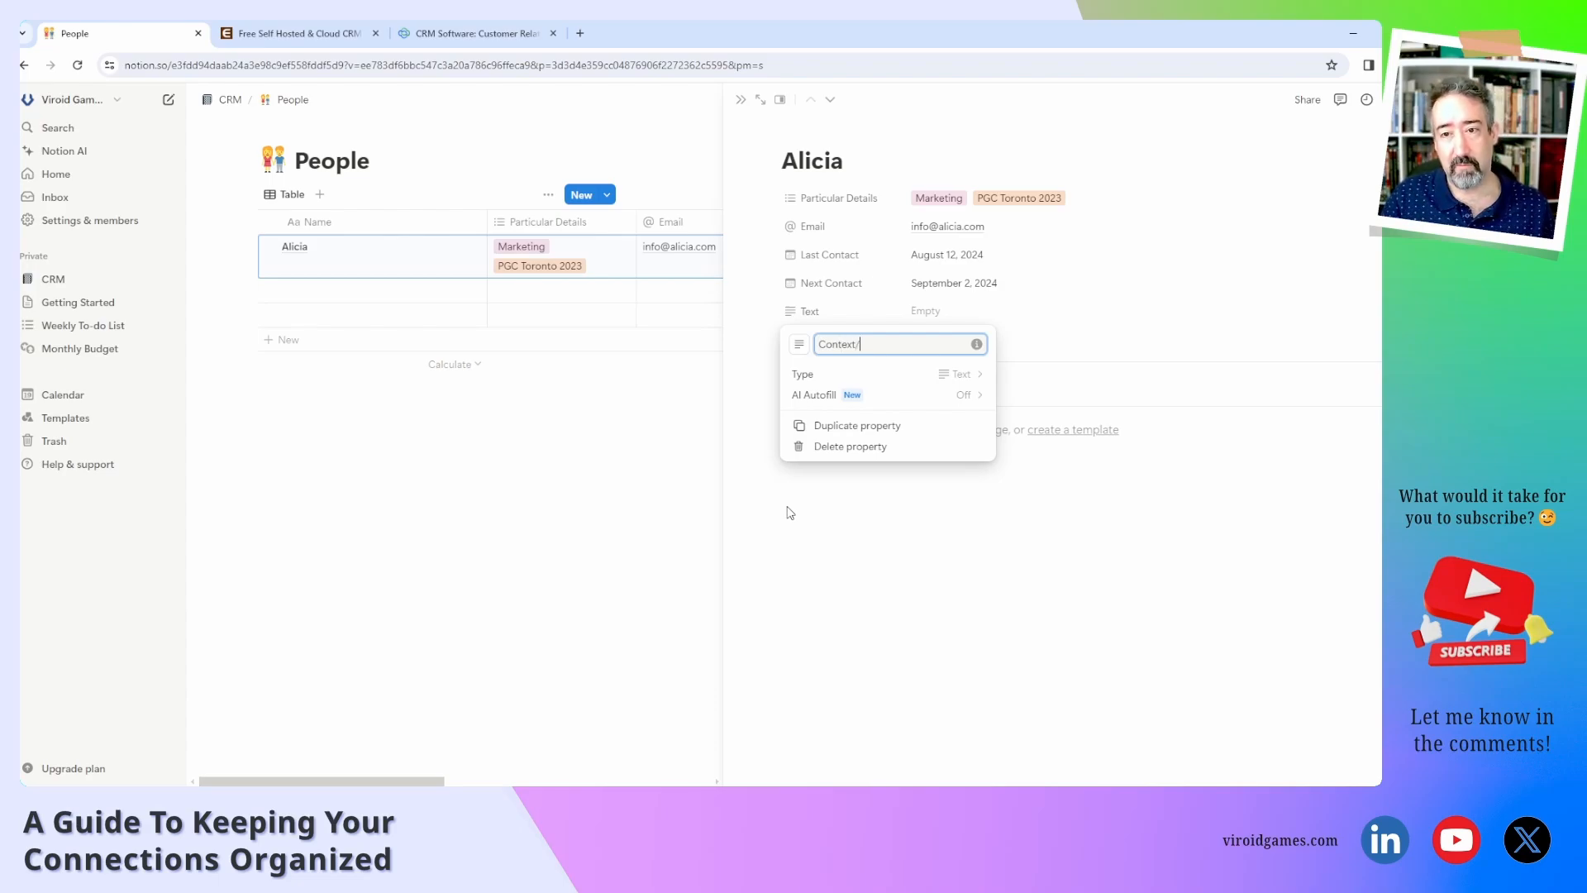
text(Reason)
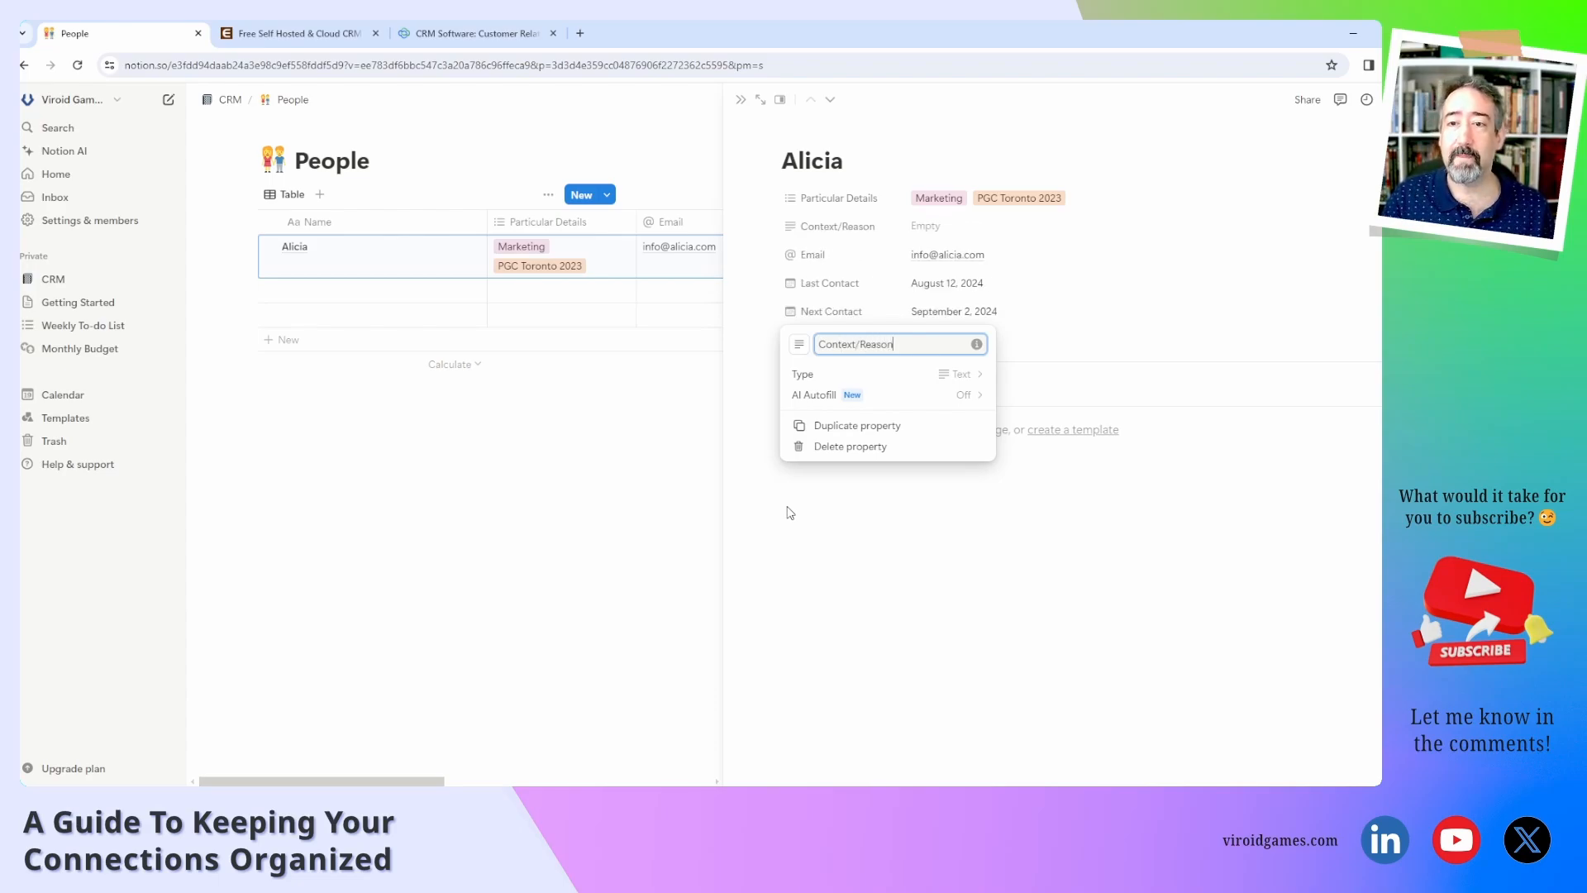
click(897, 524)
click(934, 226)
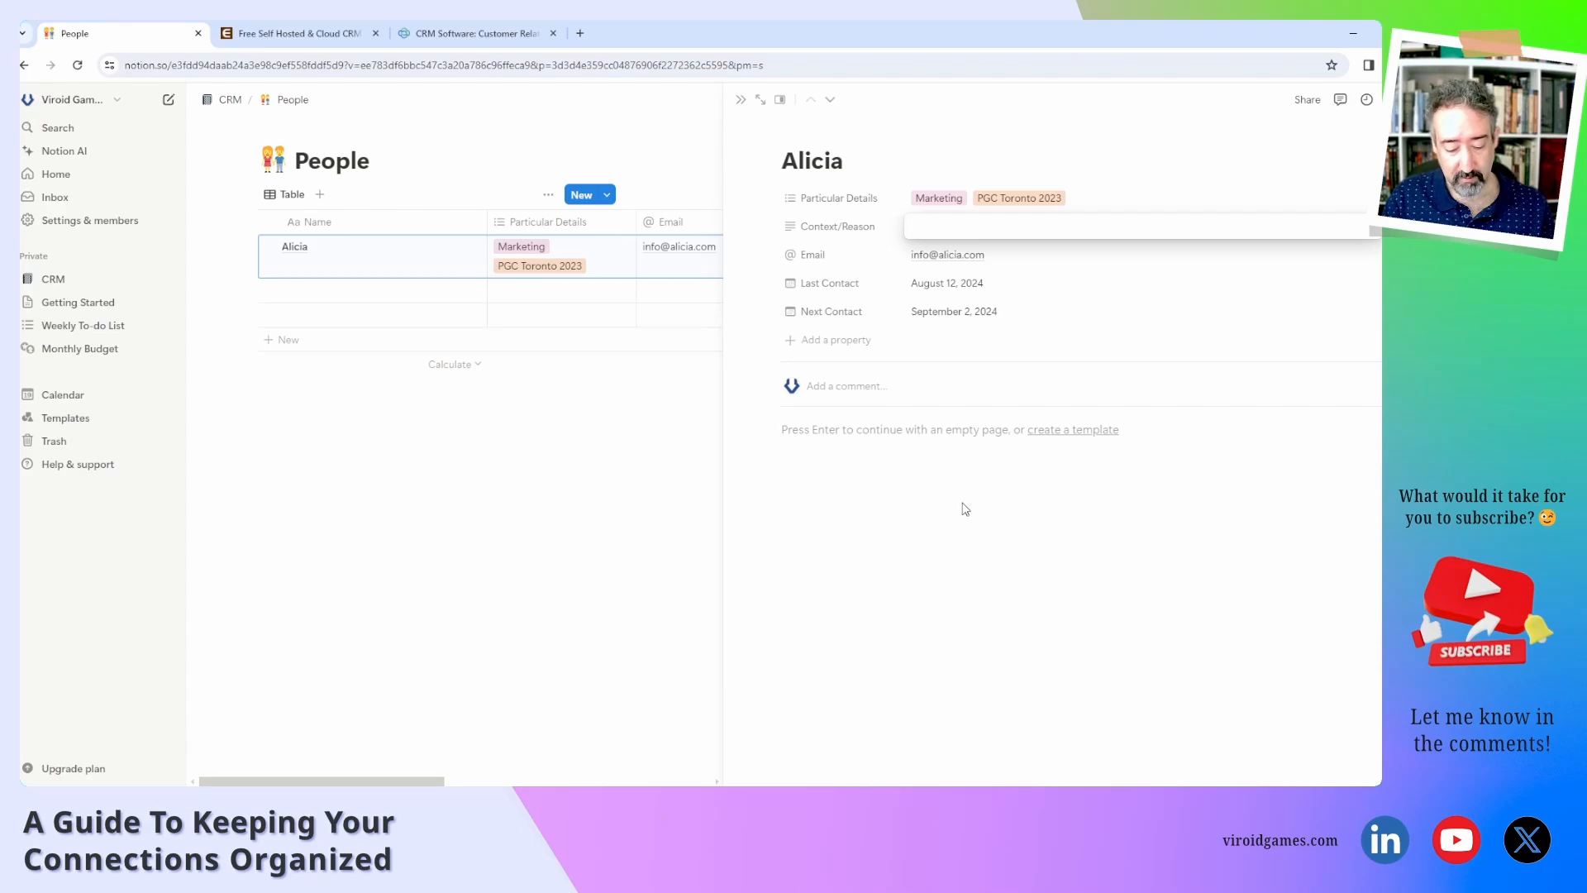
Fill Context/Reason with 'Ask about their marketing packages (price info)'.
text(Ask about the)
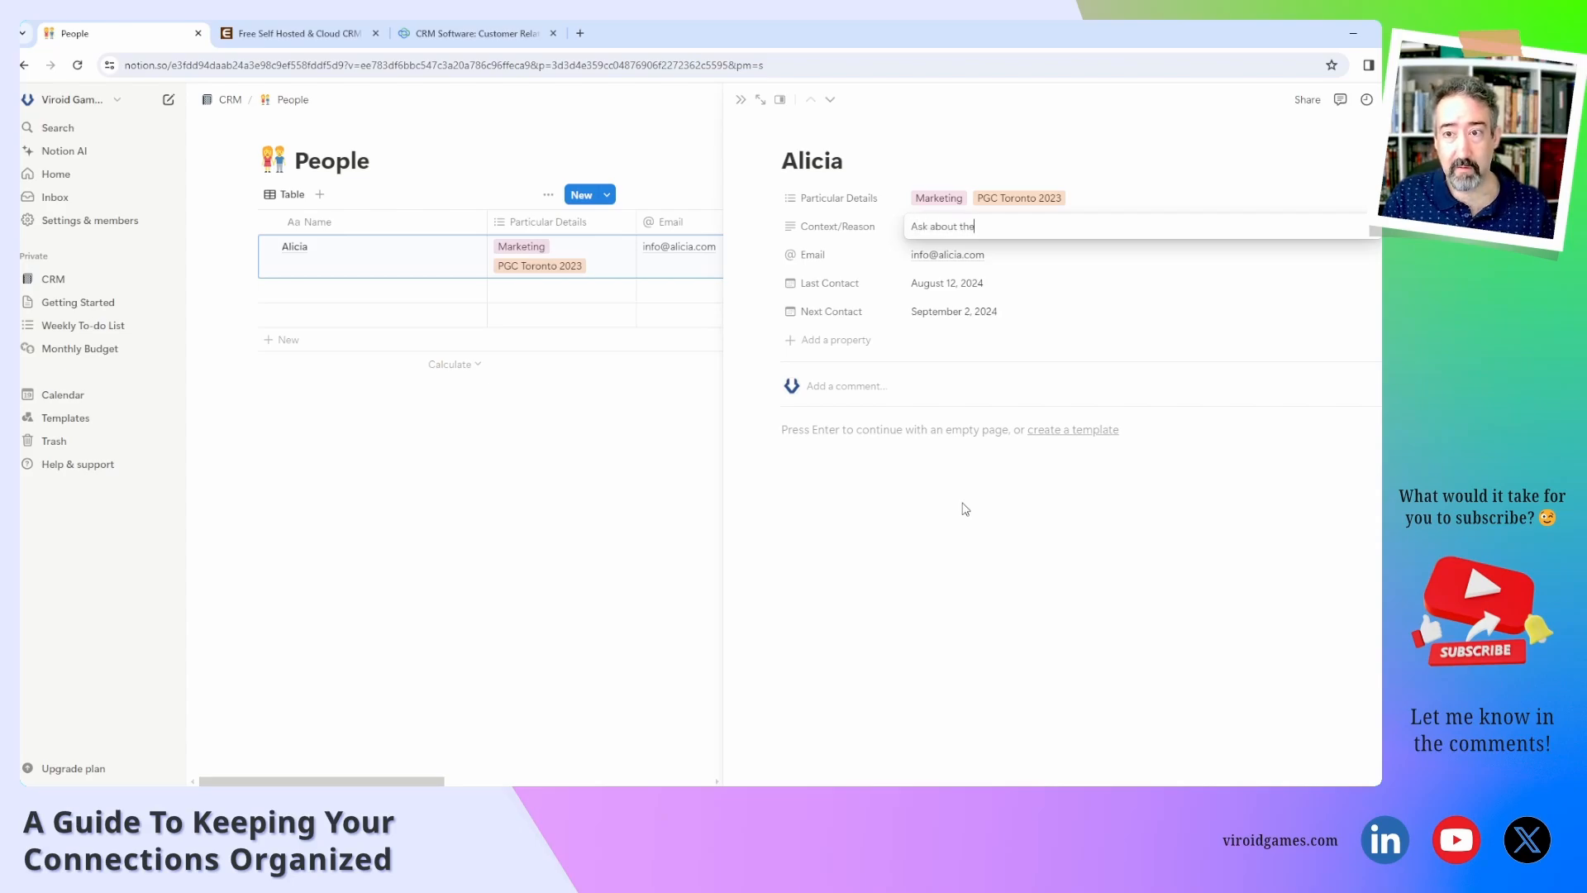
text(ir marketin)
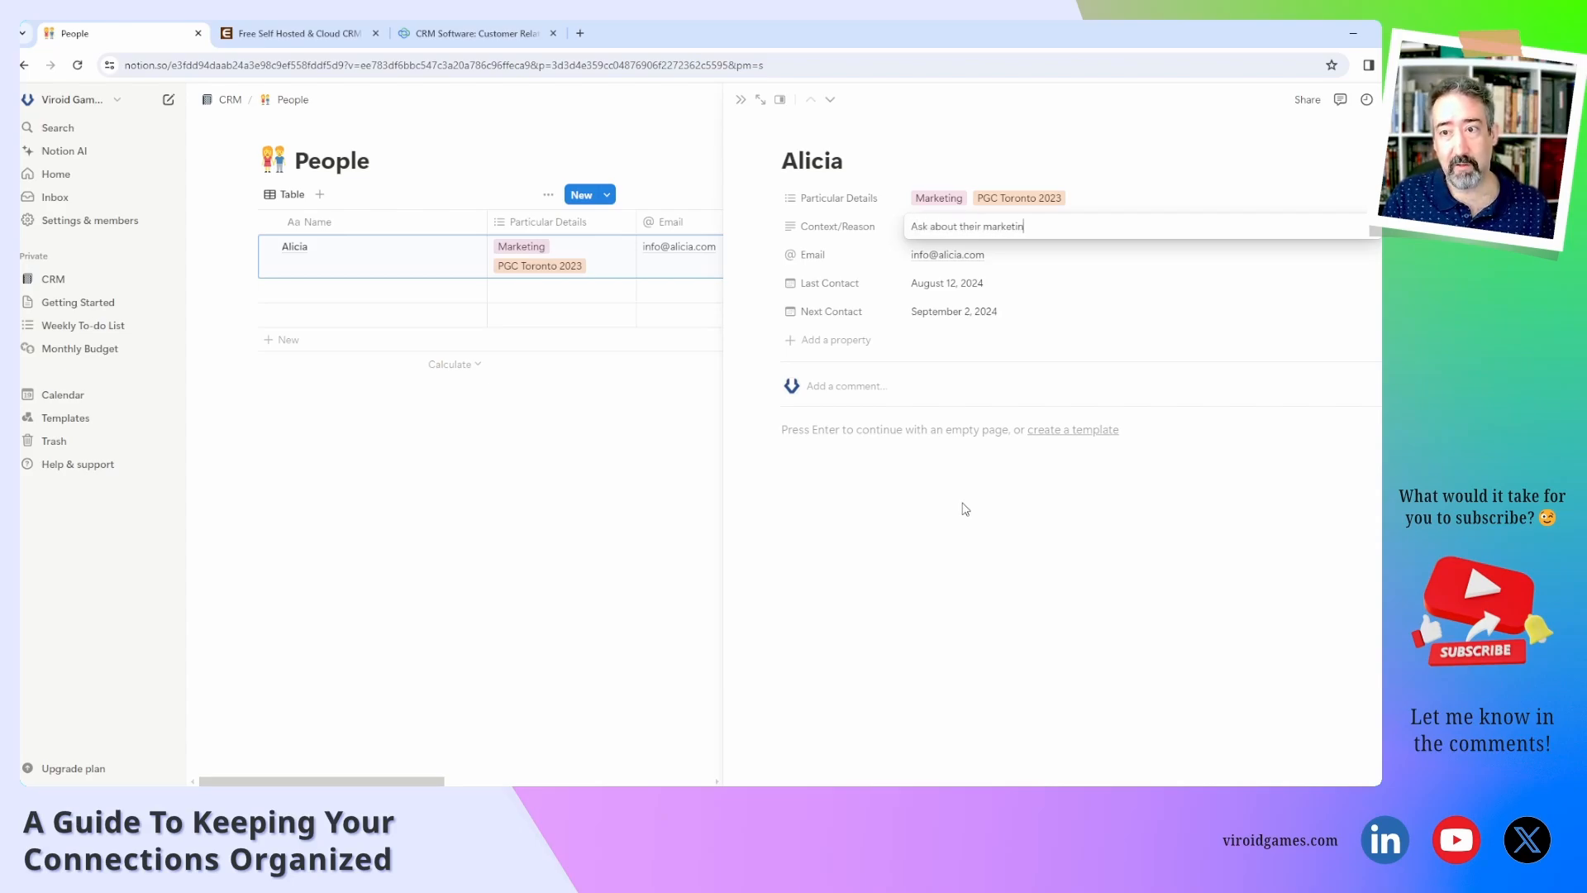
text(g packages)
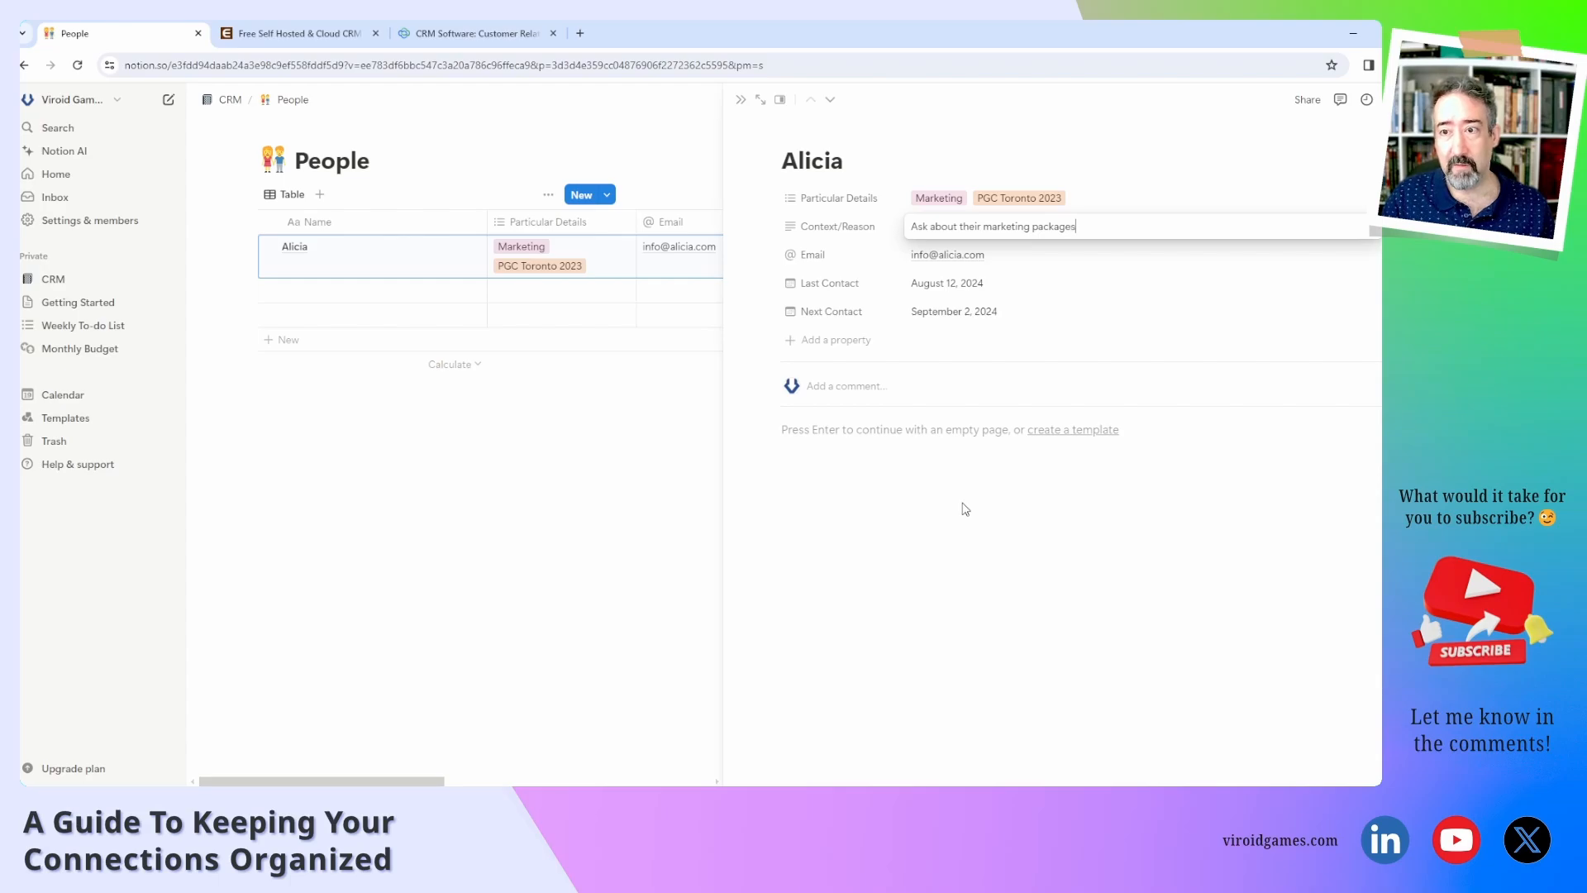
click(963, 503)
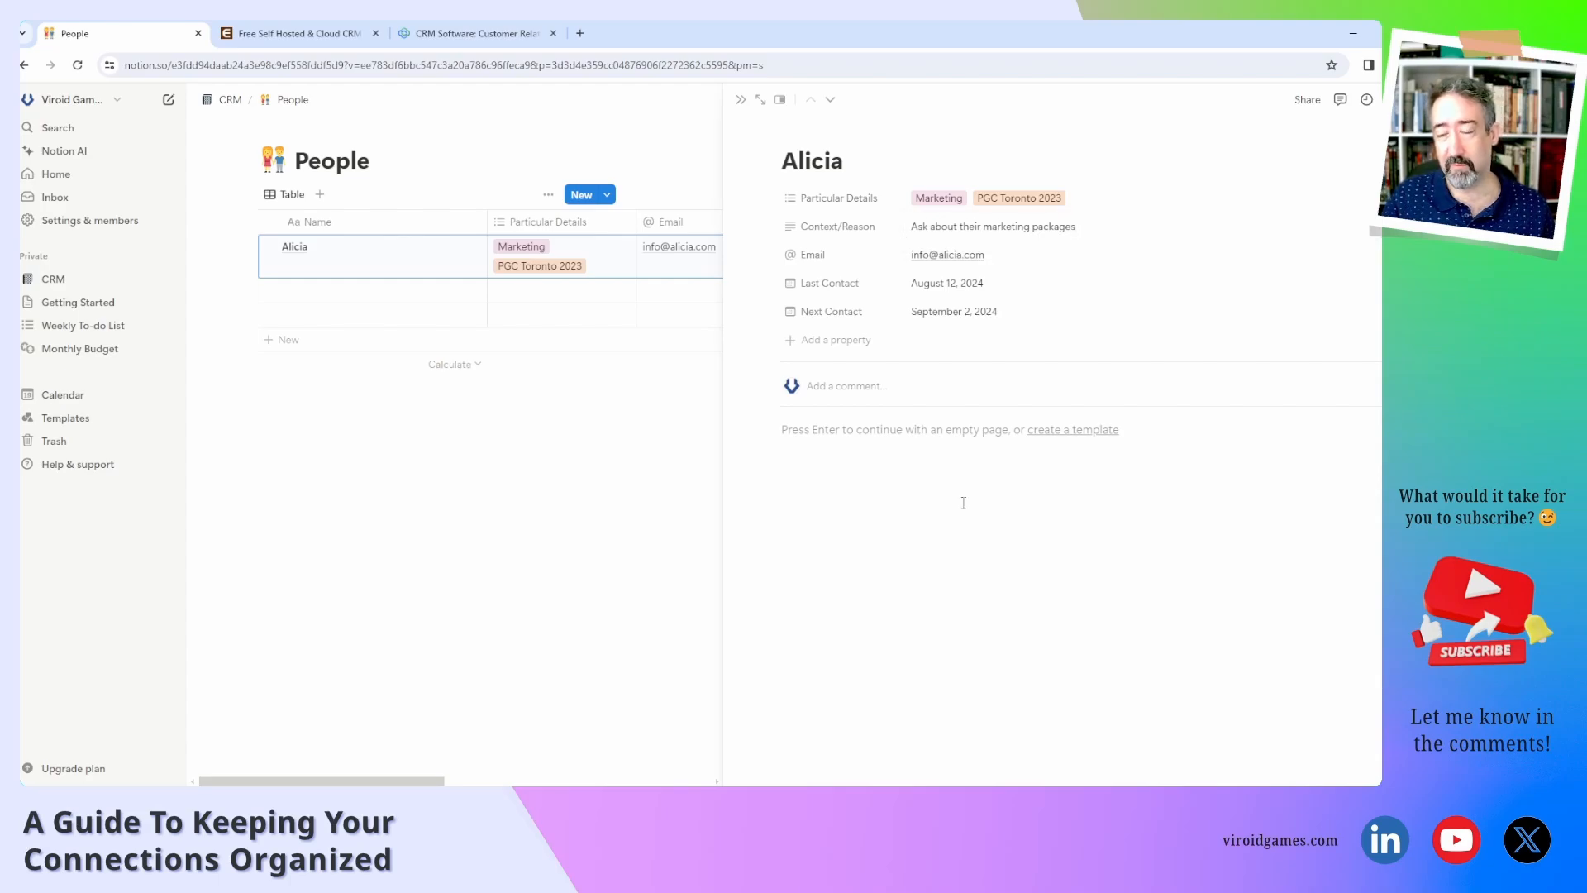
click(1091, 231)
text(pr)
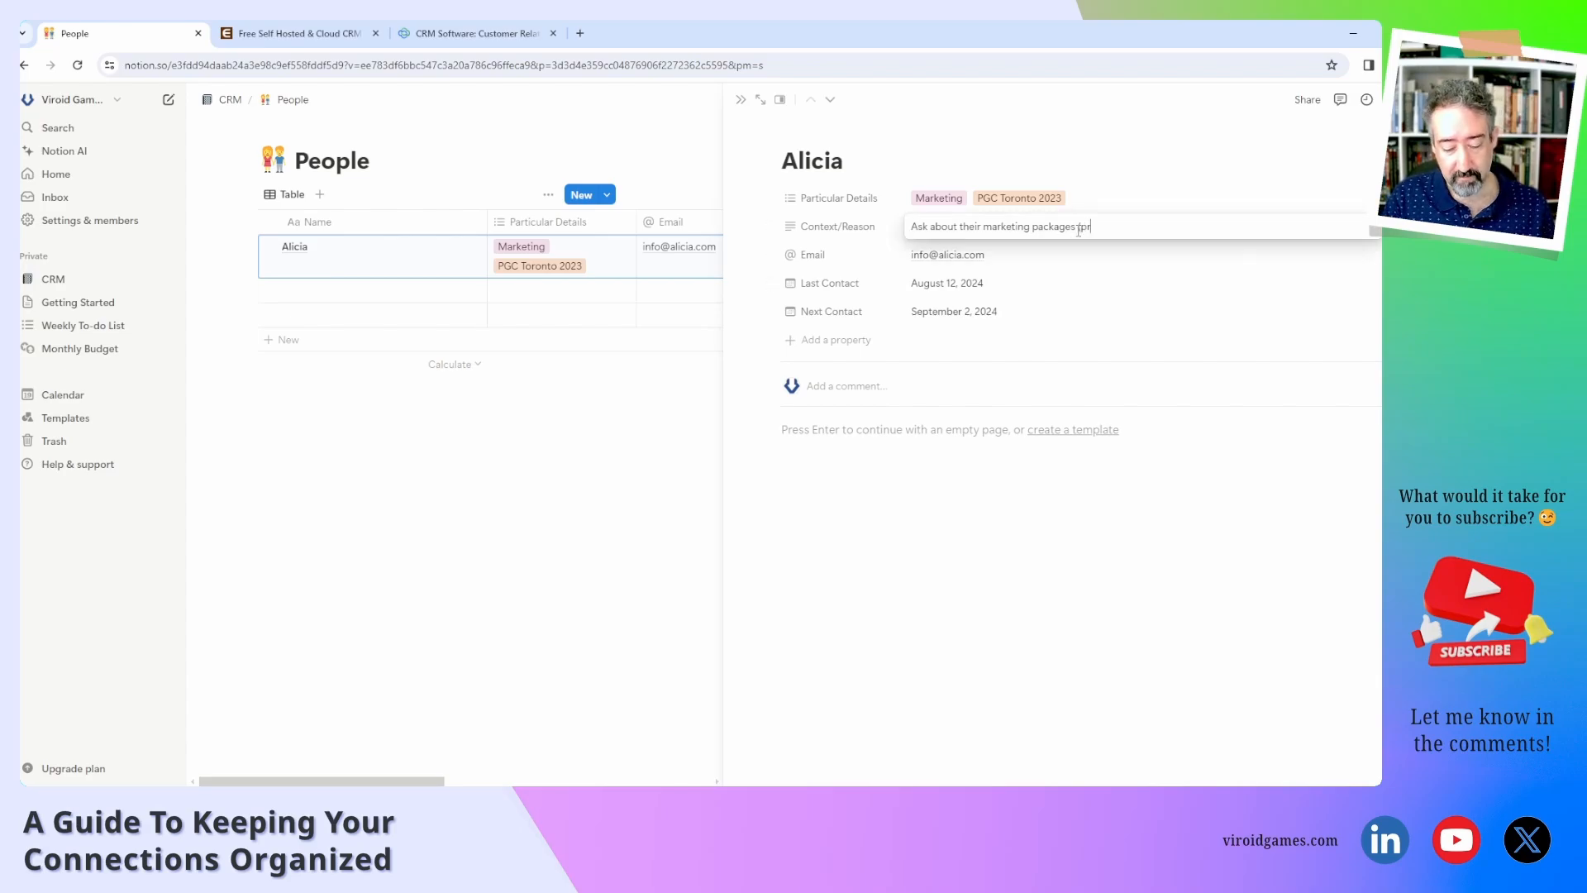
text(ice info)
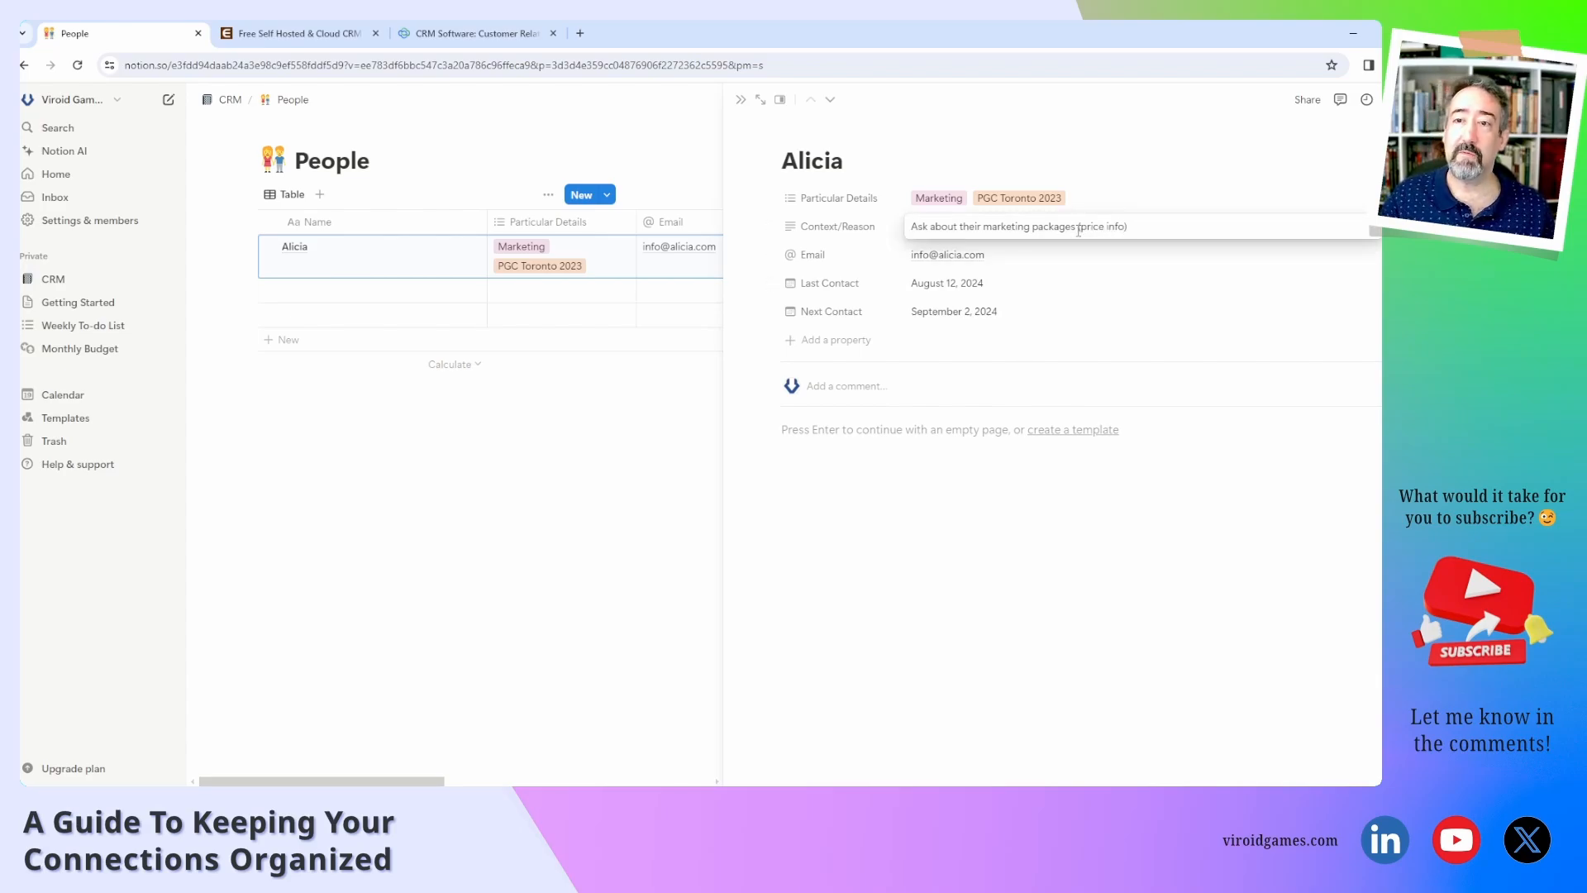
click(1015, 527)
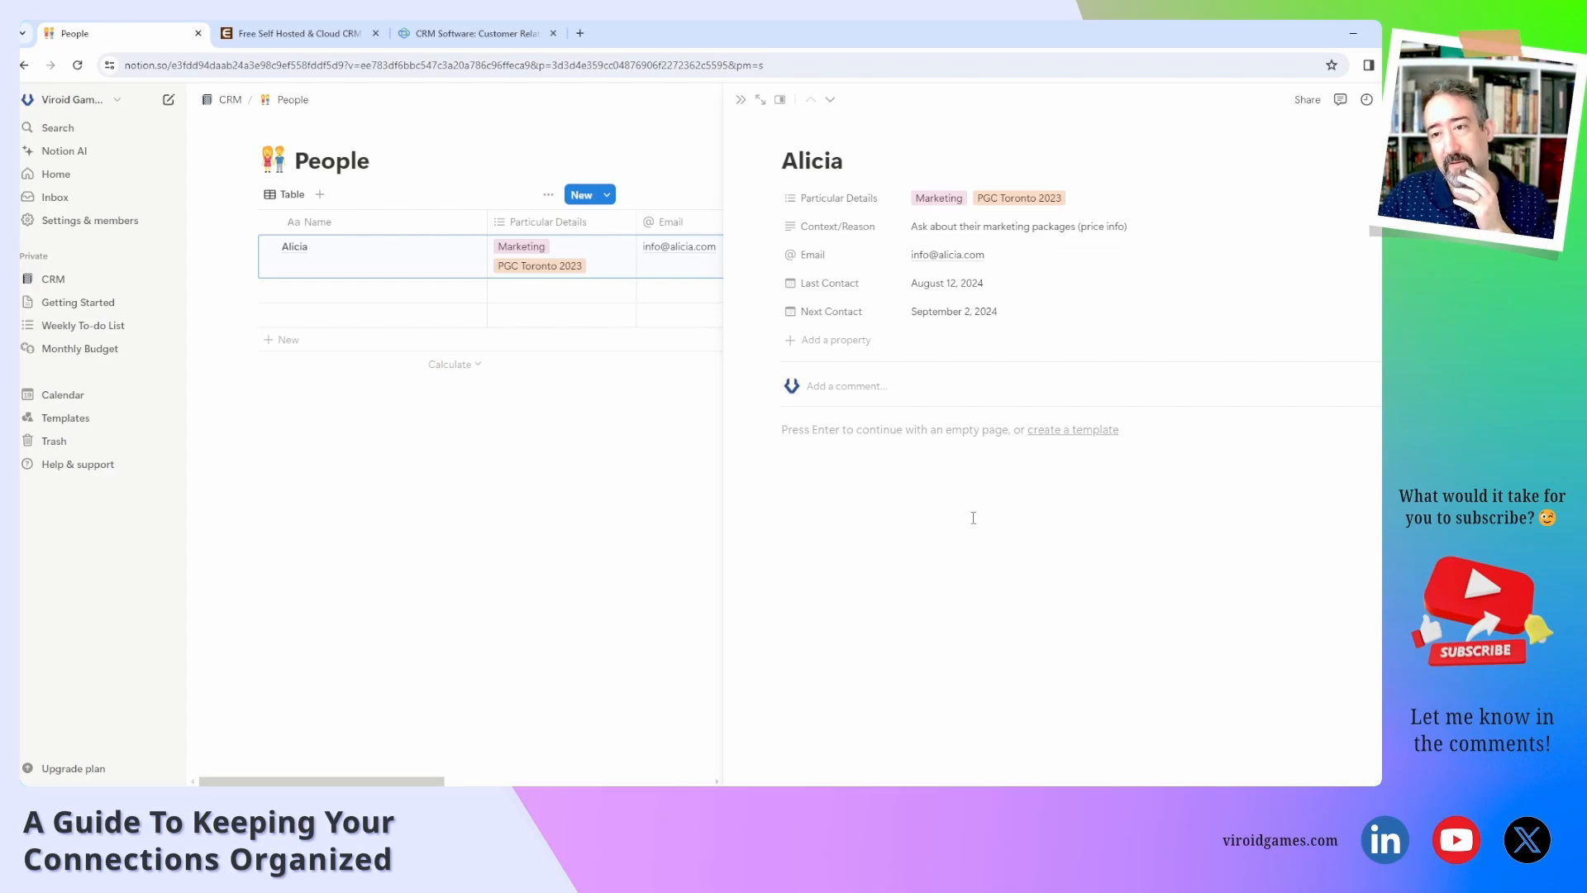
Add a multi-select property and name it Reach Via.
click(843, 340)
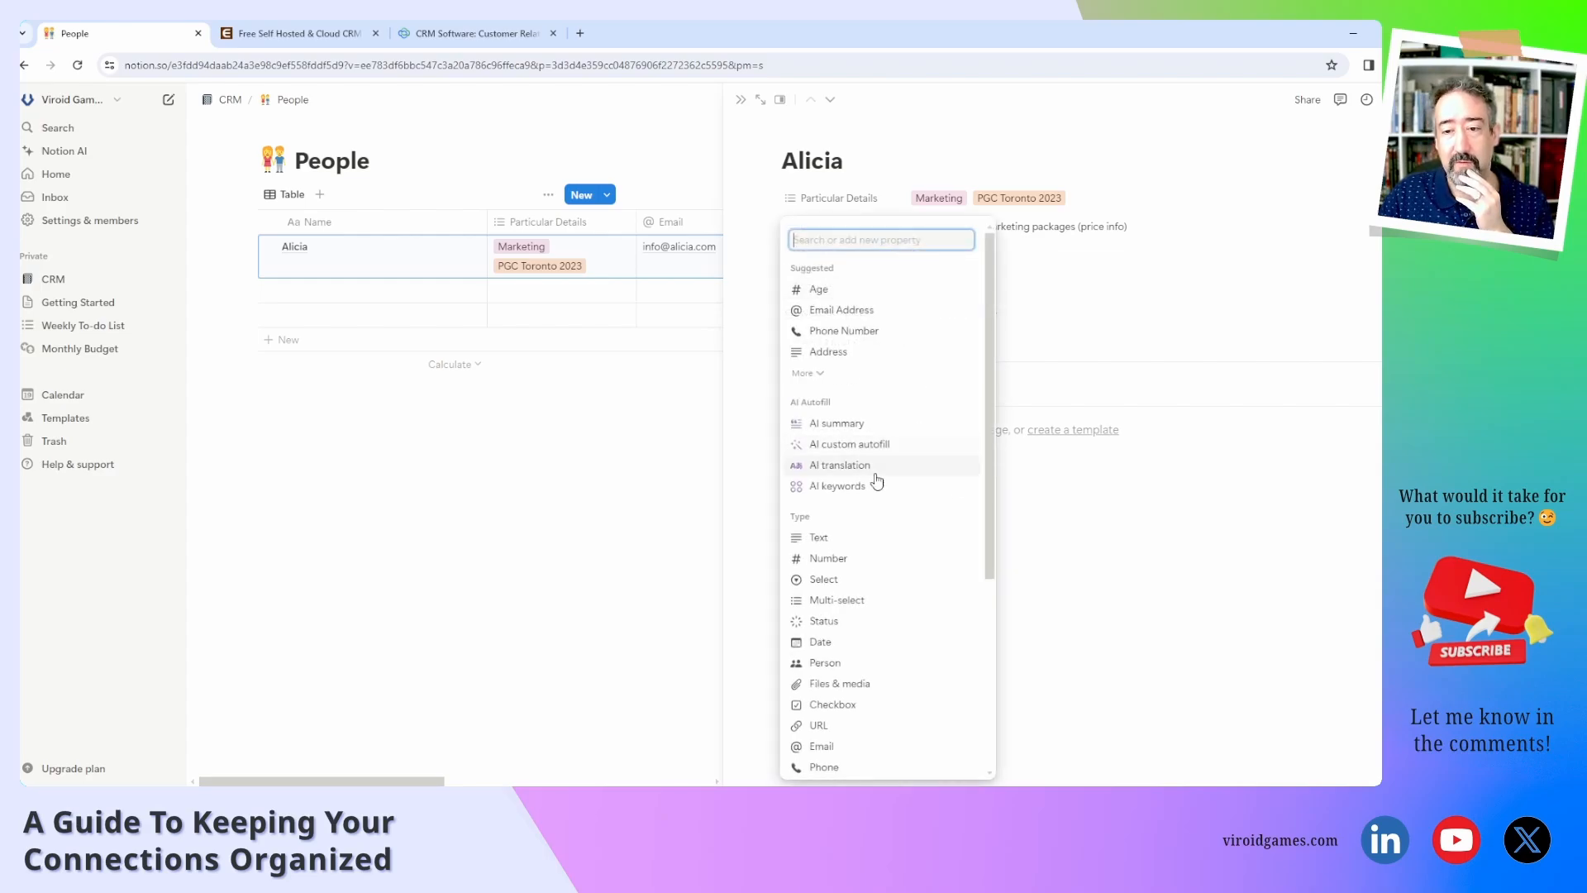
scroll(868, 649, down, 3)
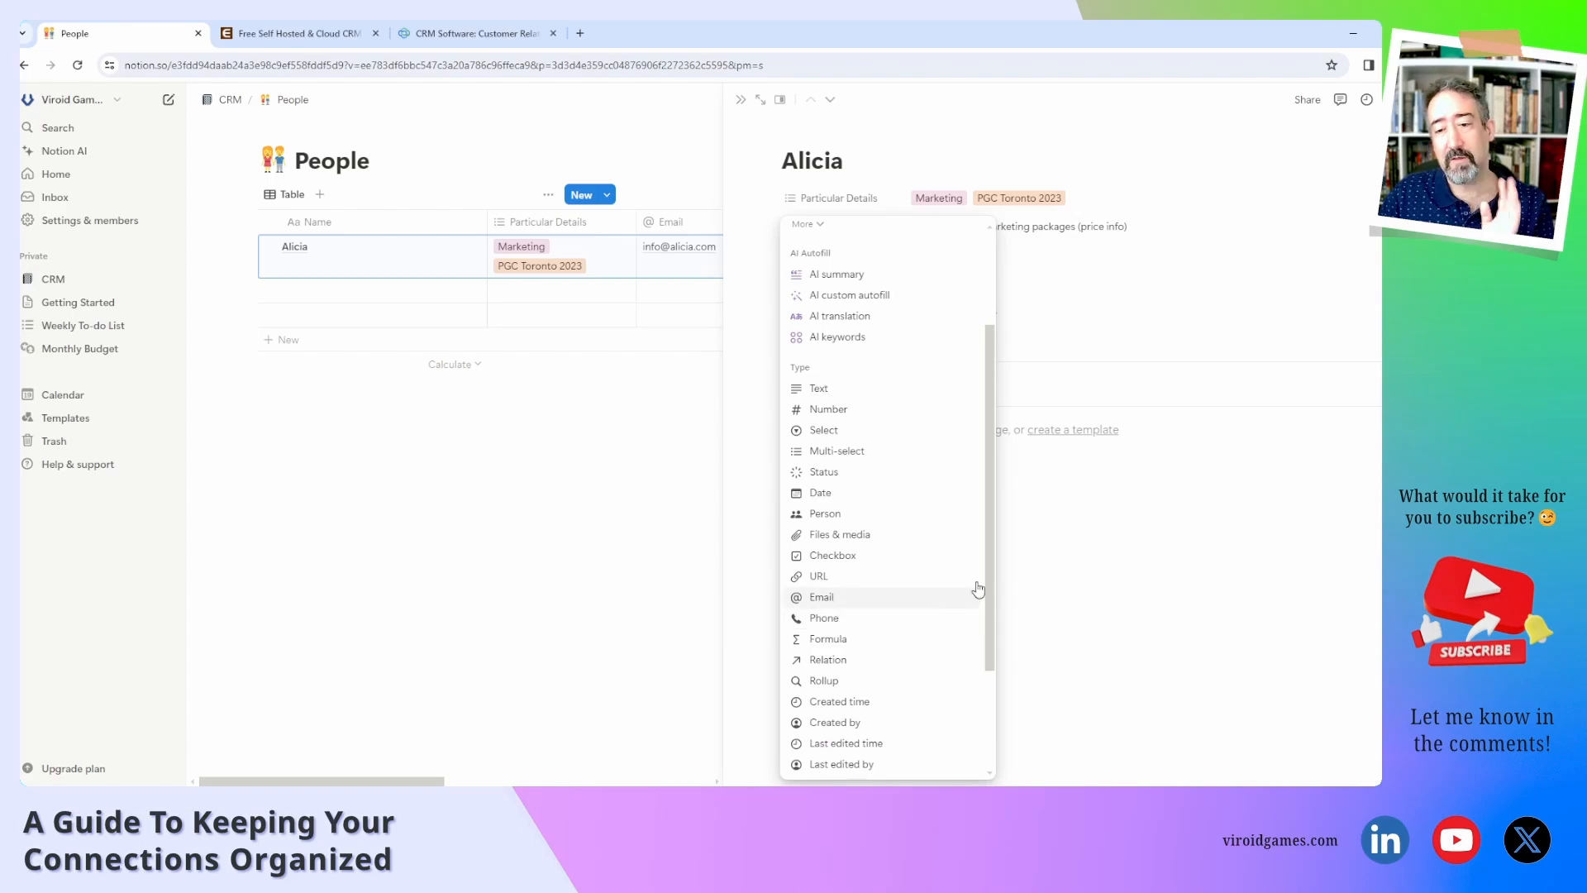
click(1080, 567)
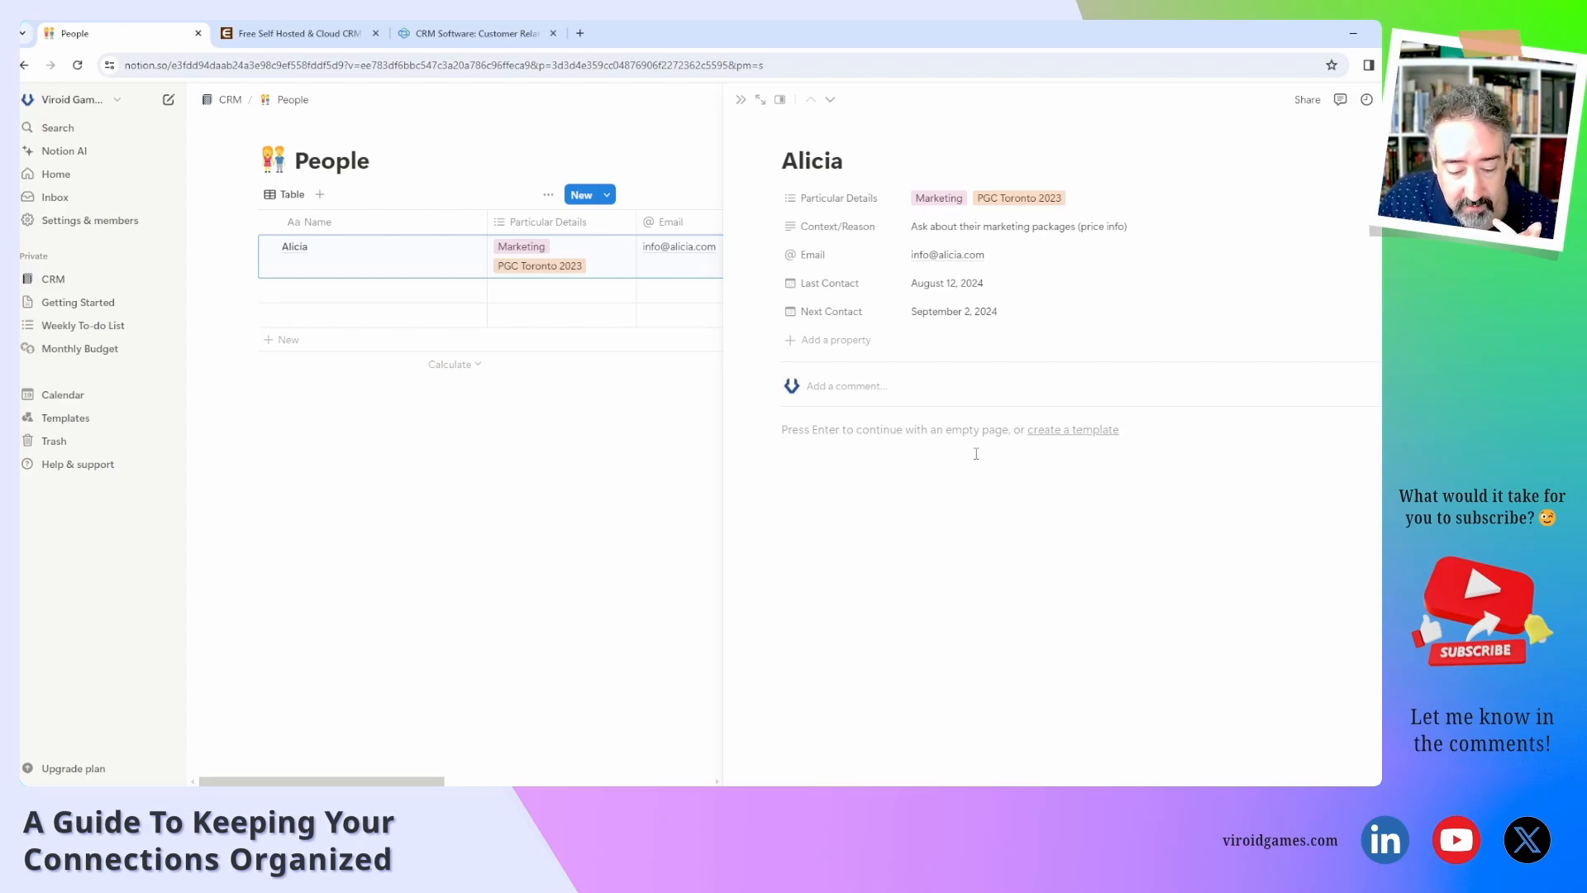
click(859, 352)
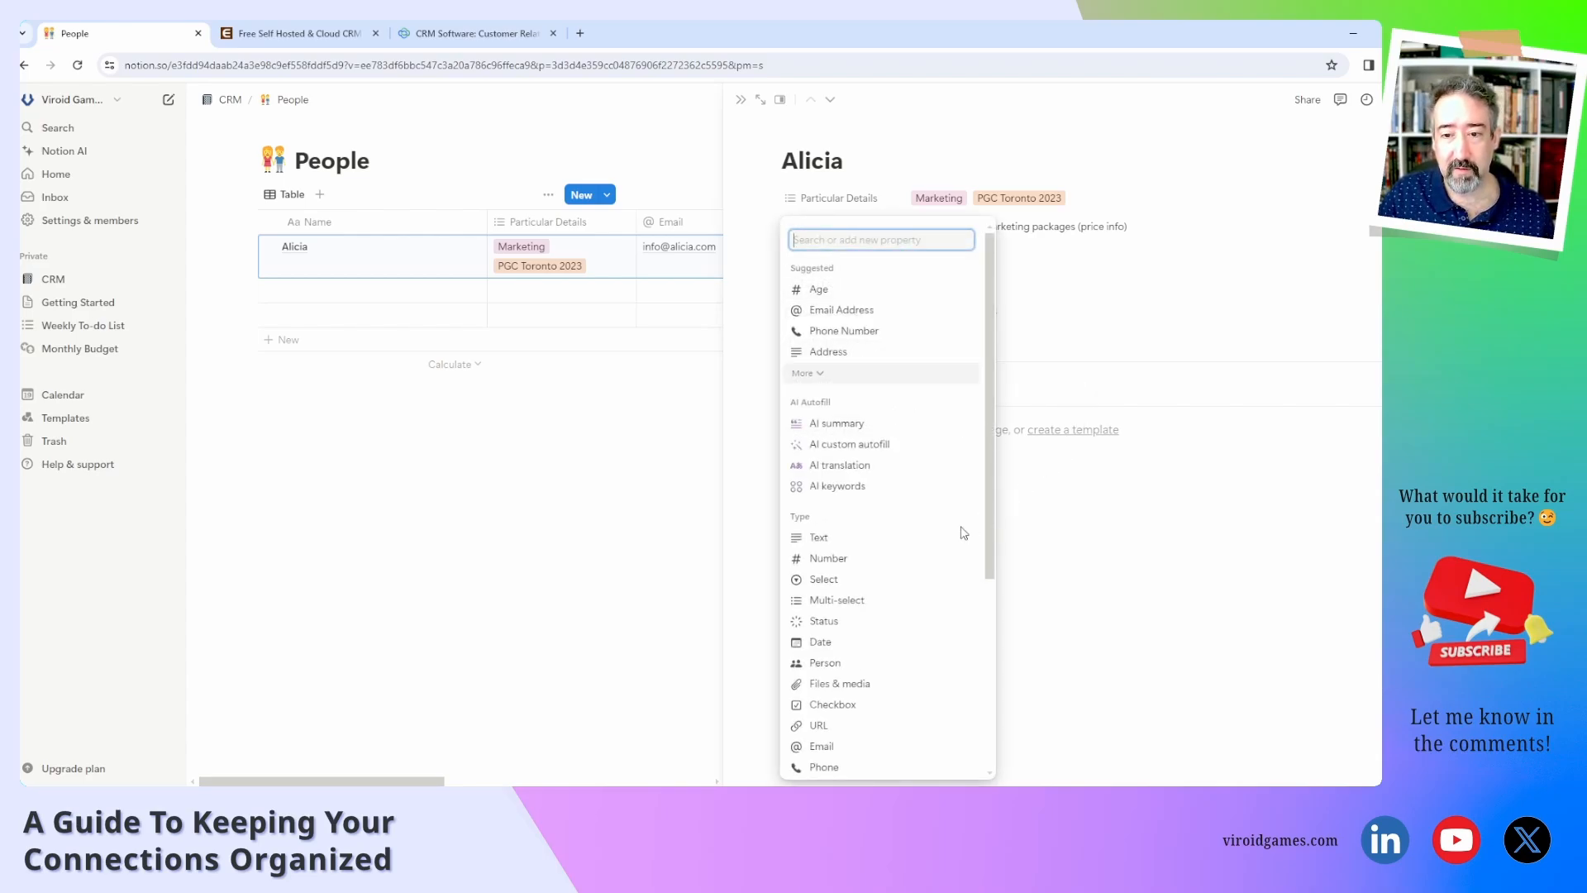
click(880, 605)
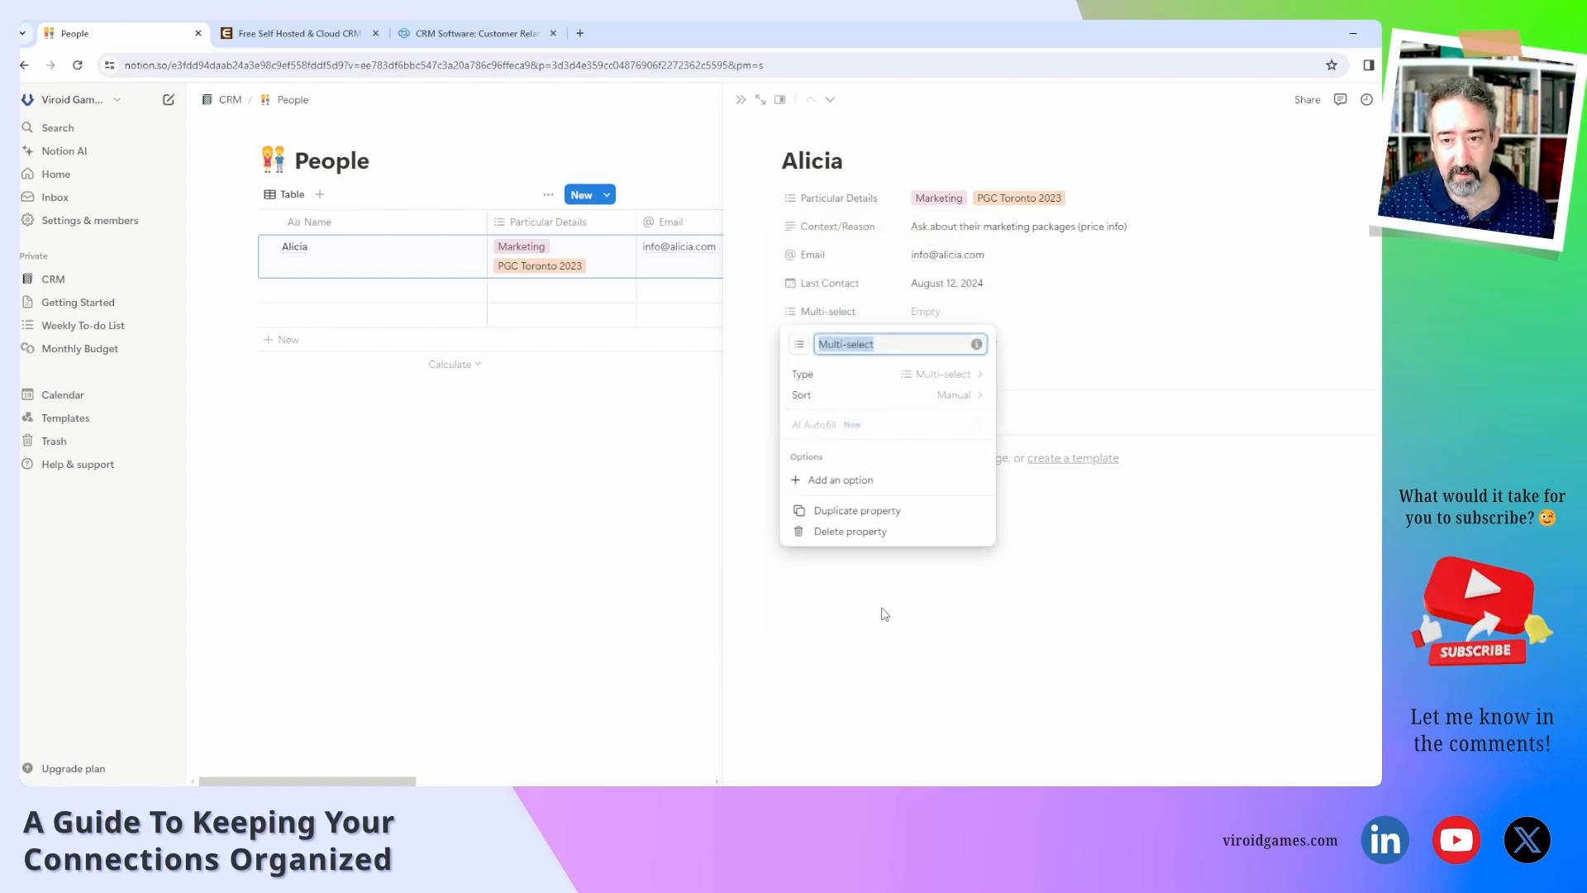
text(Reach Via)
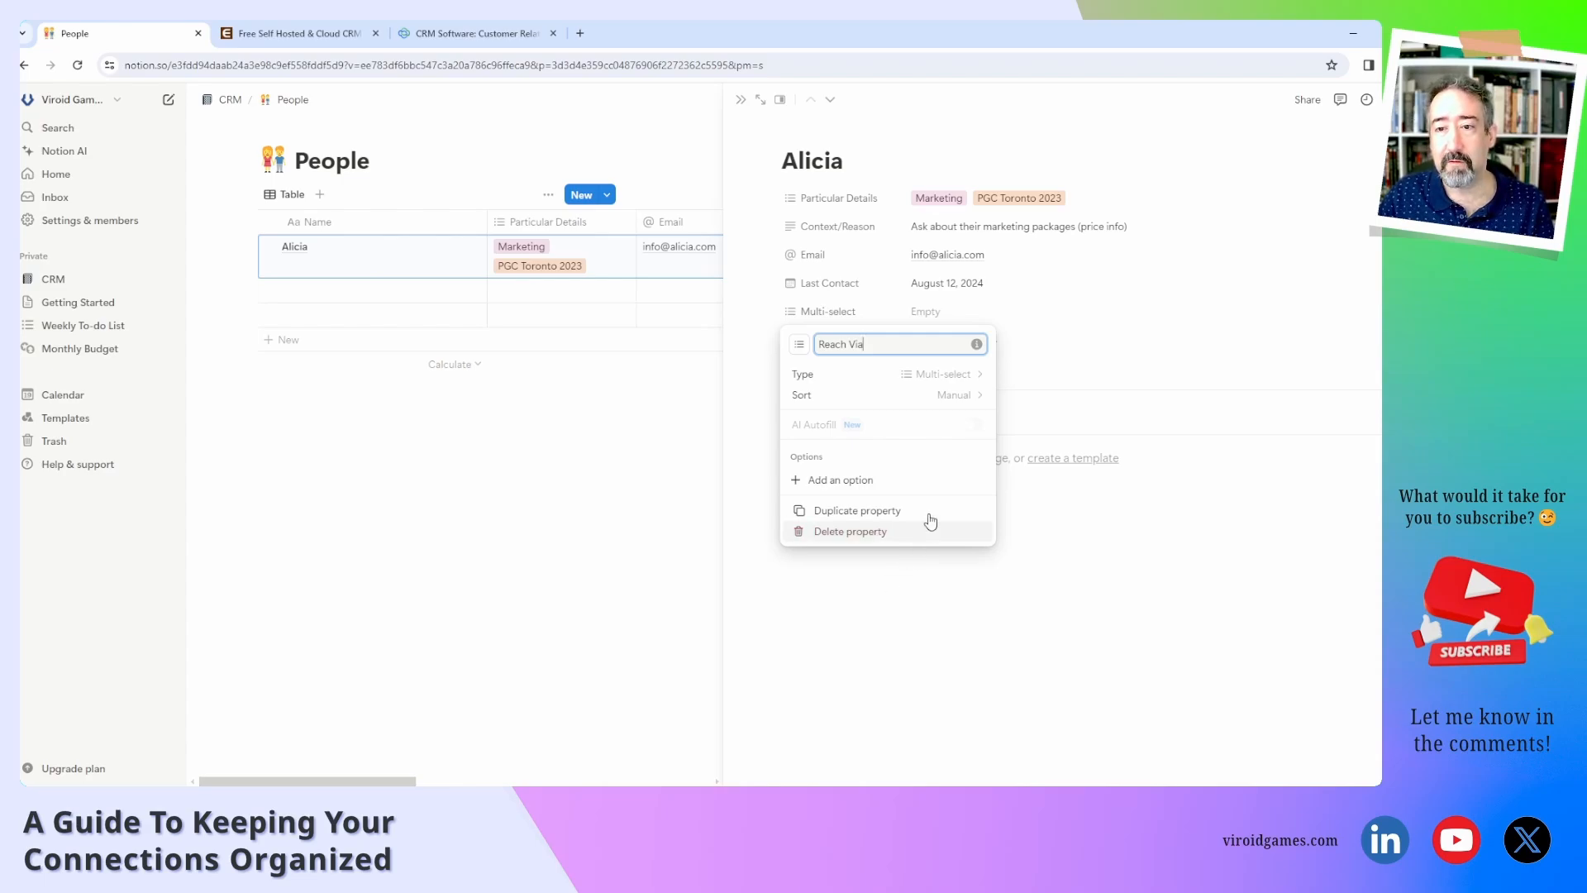
Create Reach Via options LinkedIn, Discord, Email and Phone.
click(1033, 374)
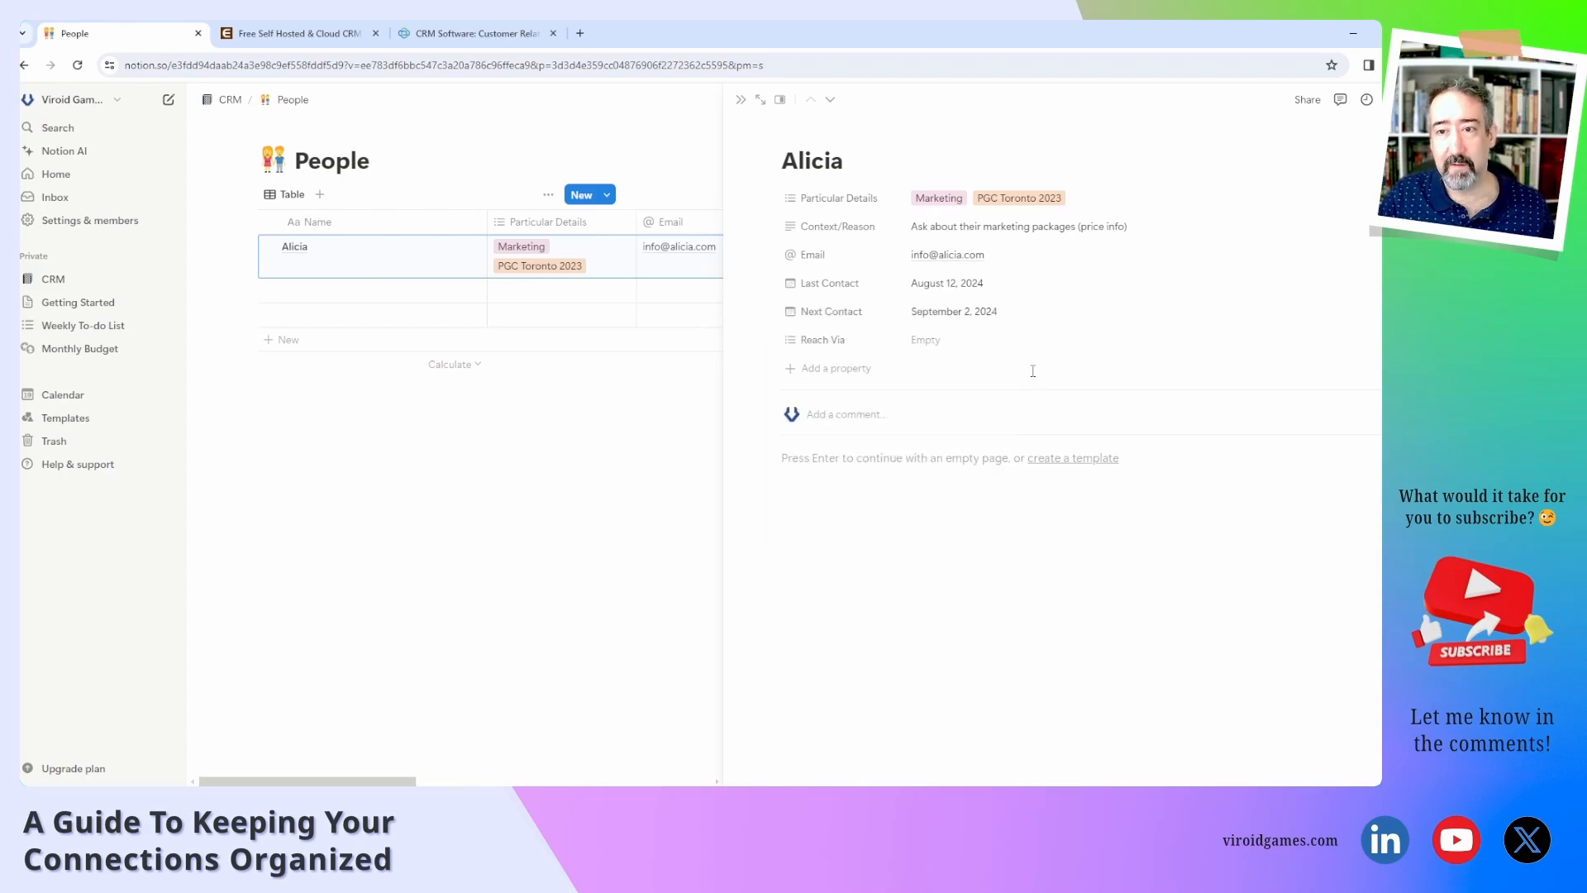
click(945, 343)
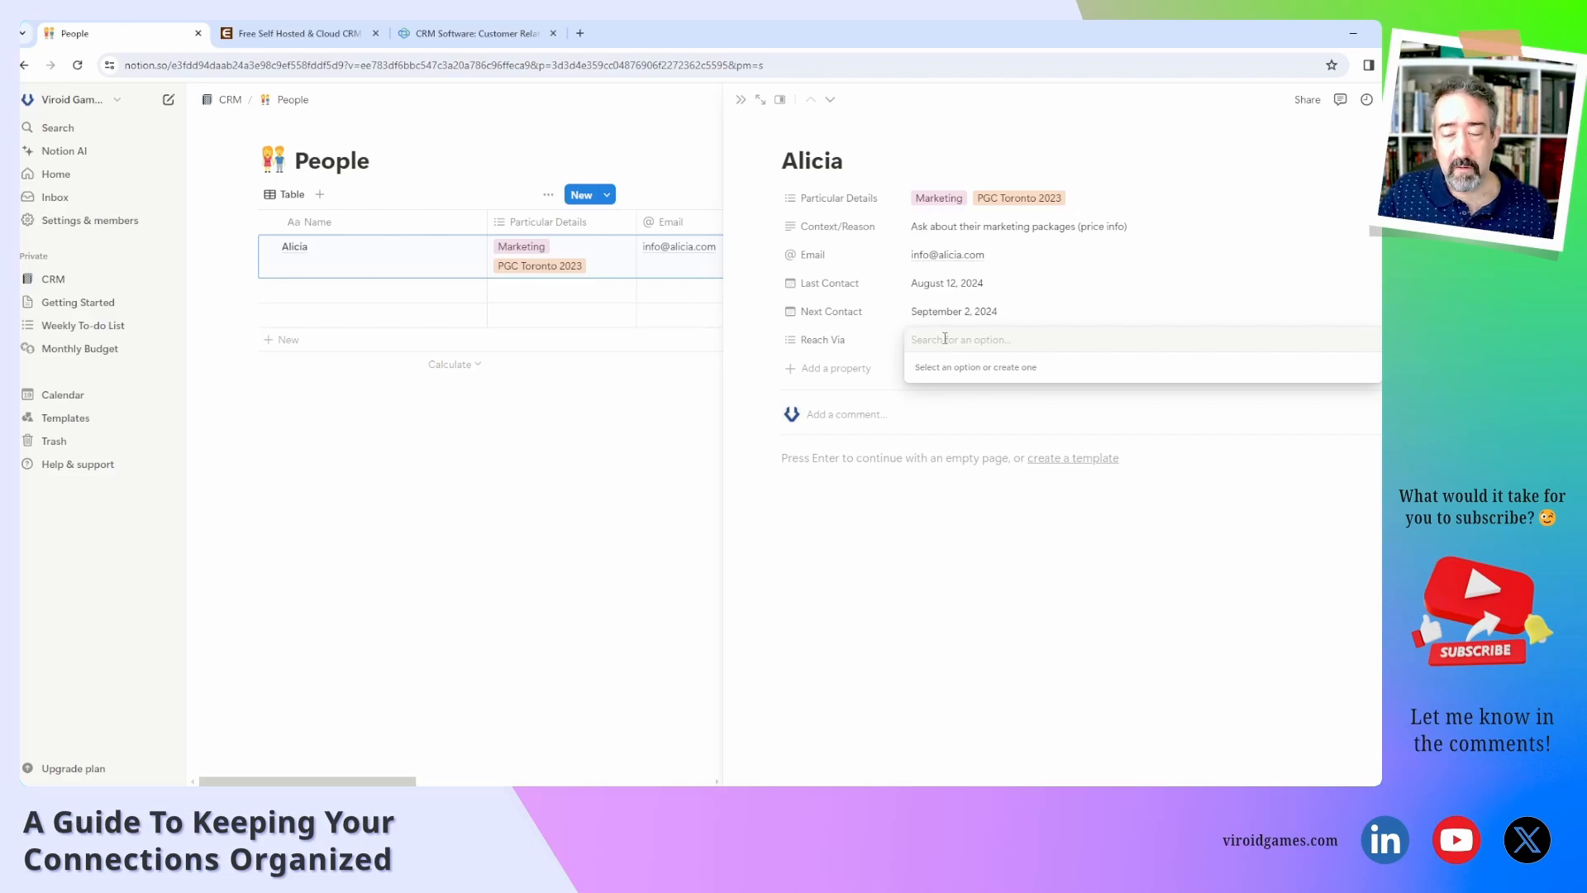
text(L)
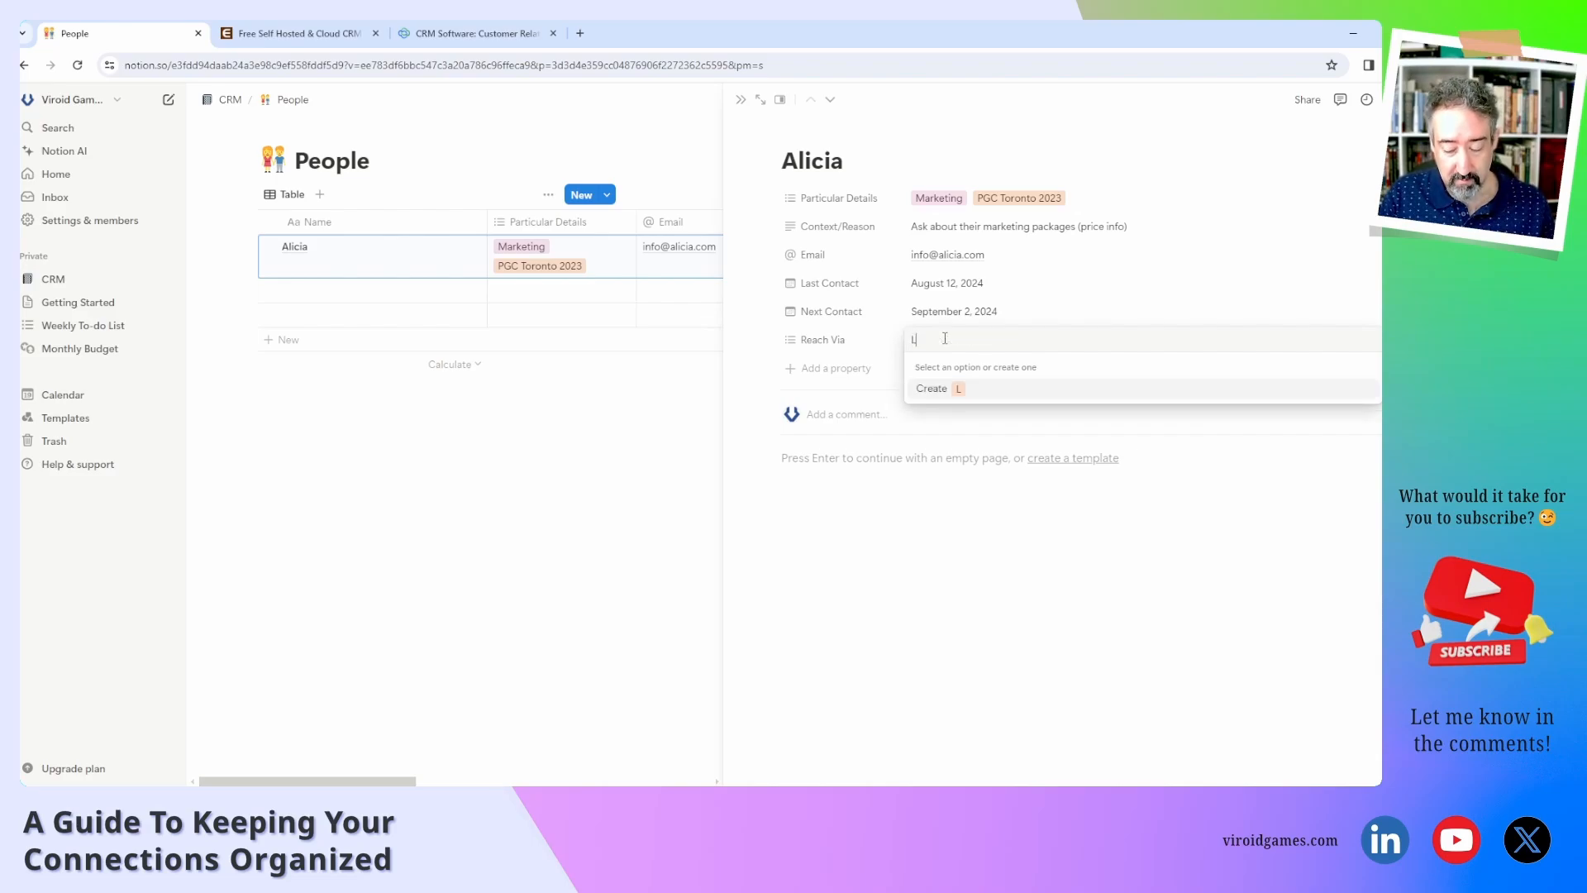
text(inkedIn)
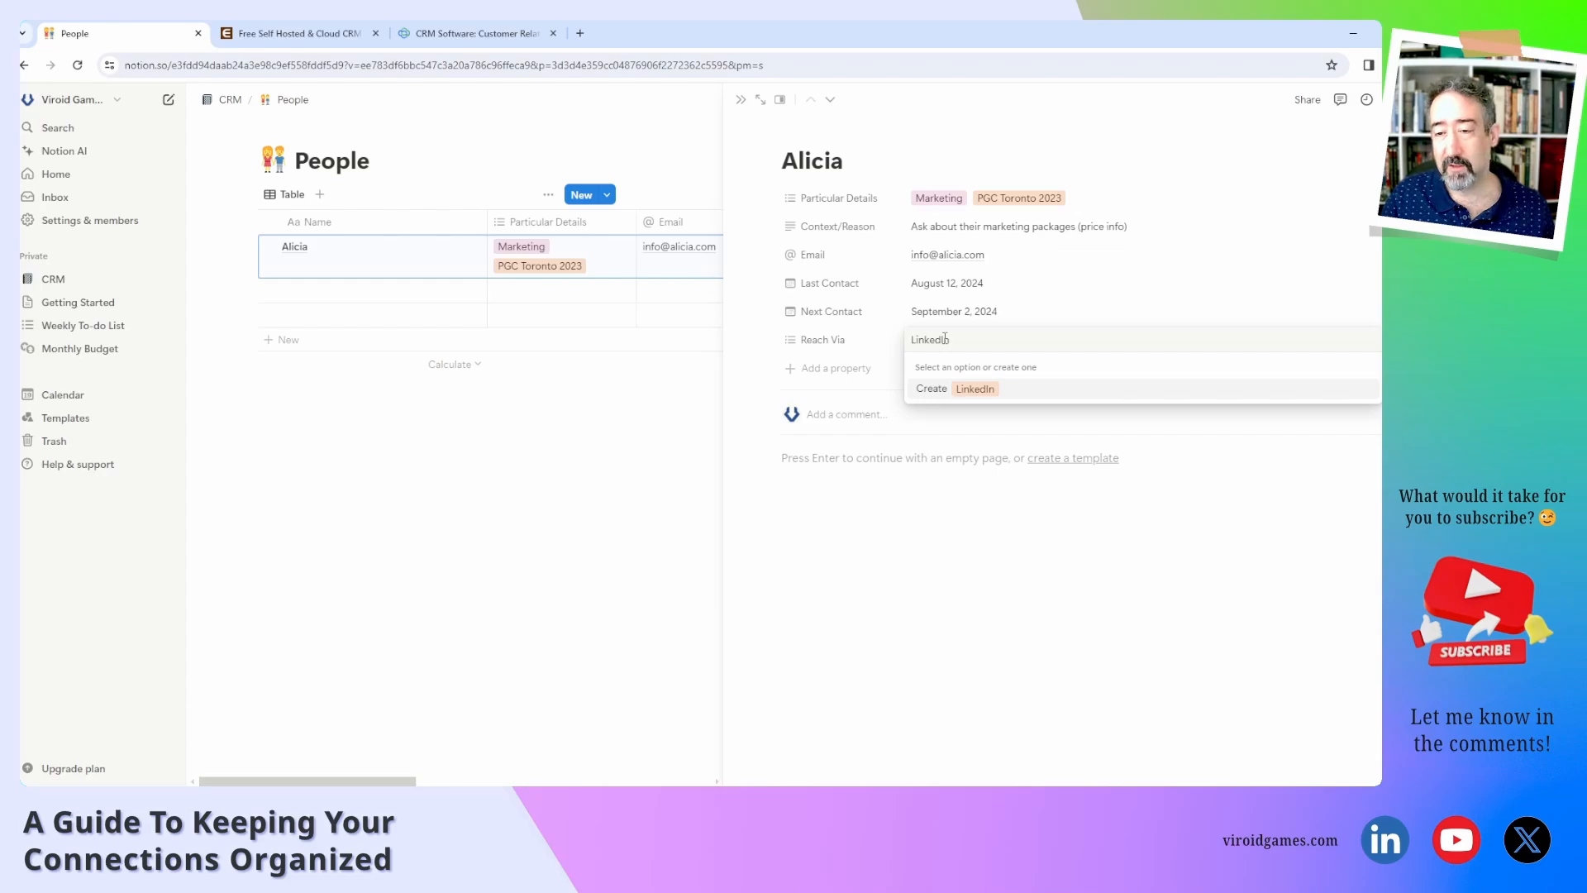
key(Return)
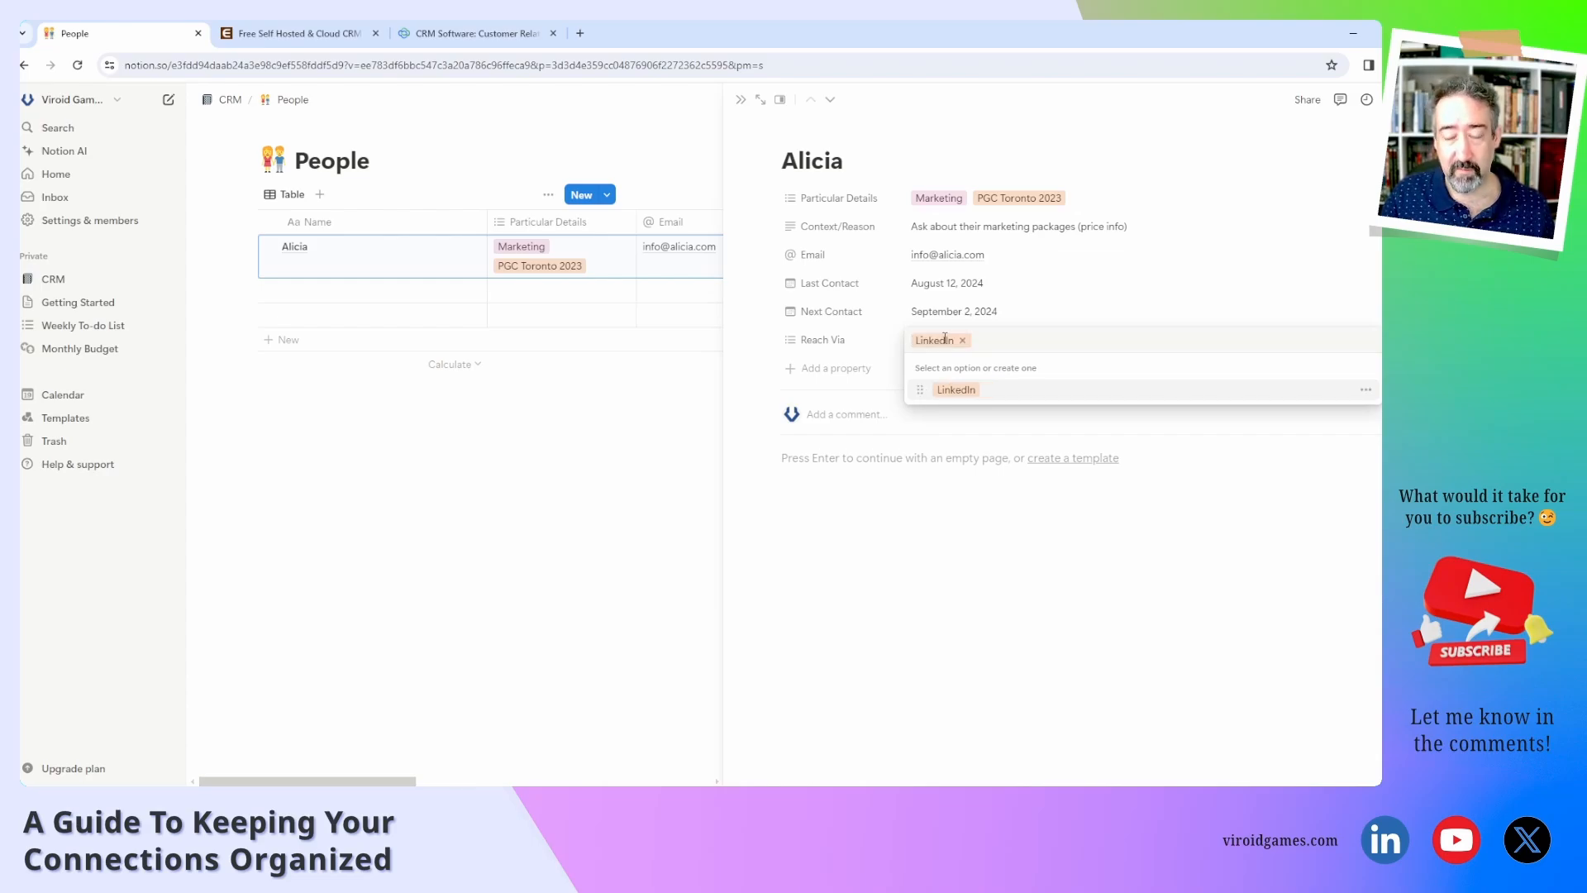
text(Discord)
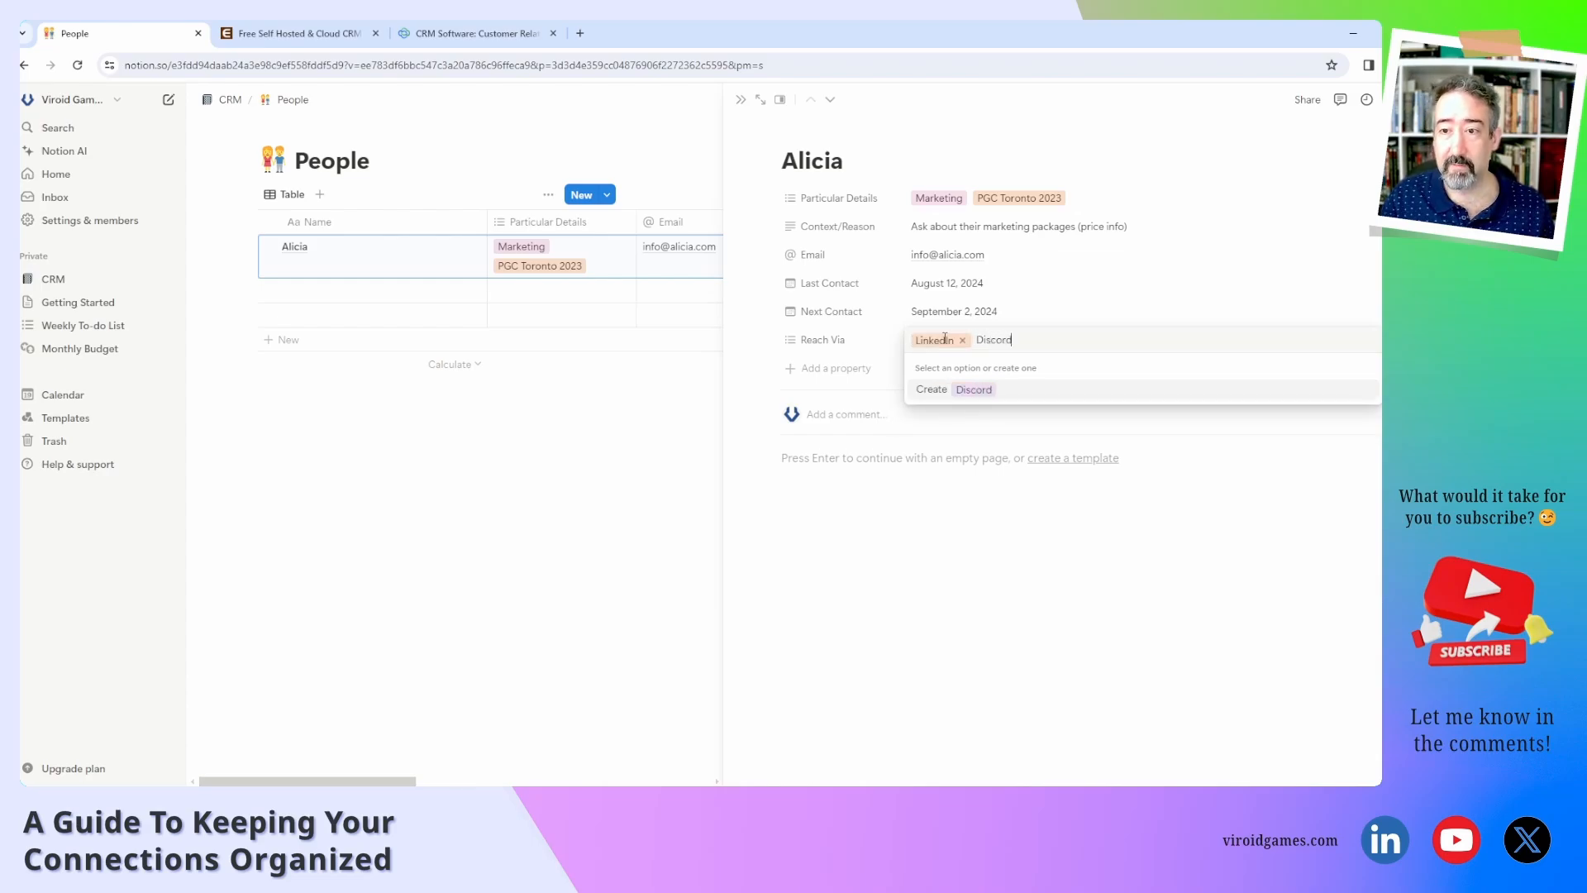
key(Return)
text(Email)
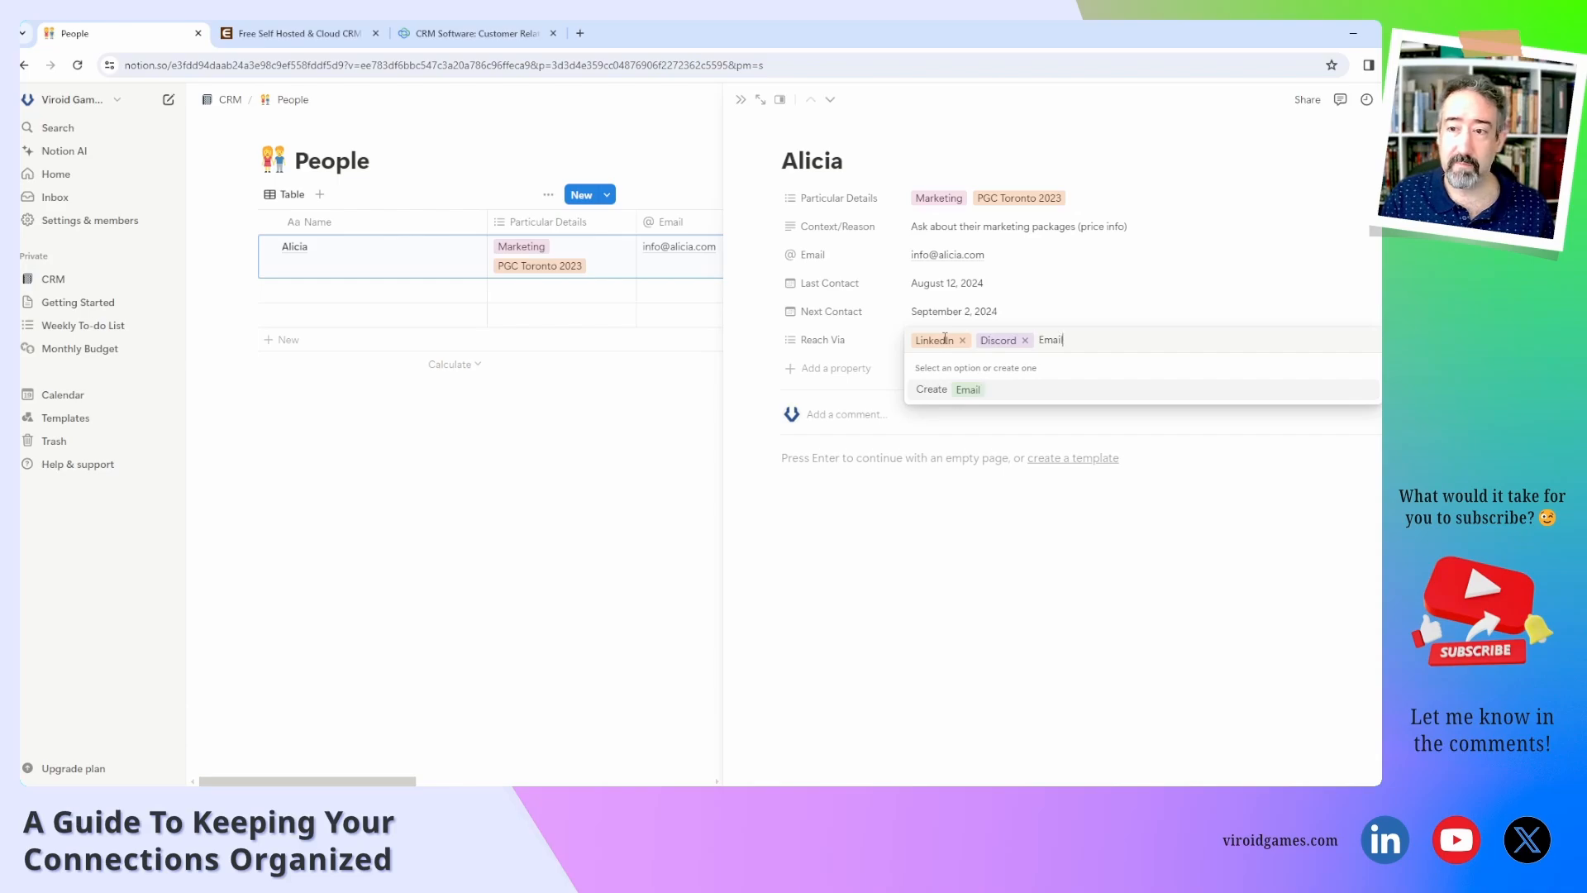
key(Return)
text(Phone)
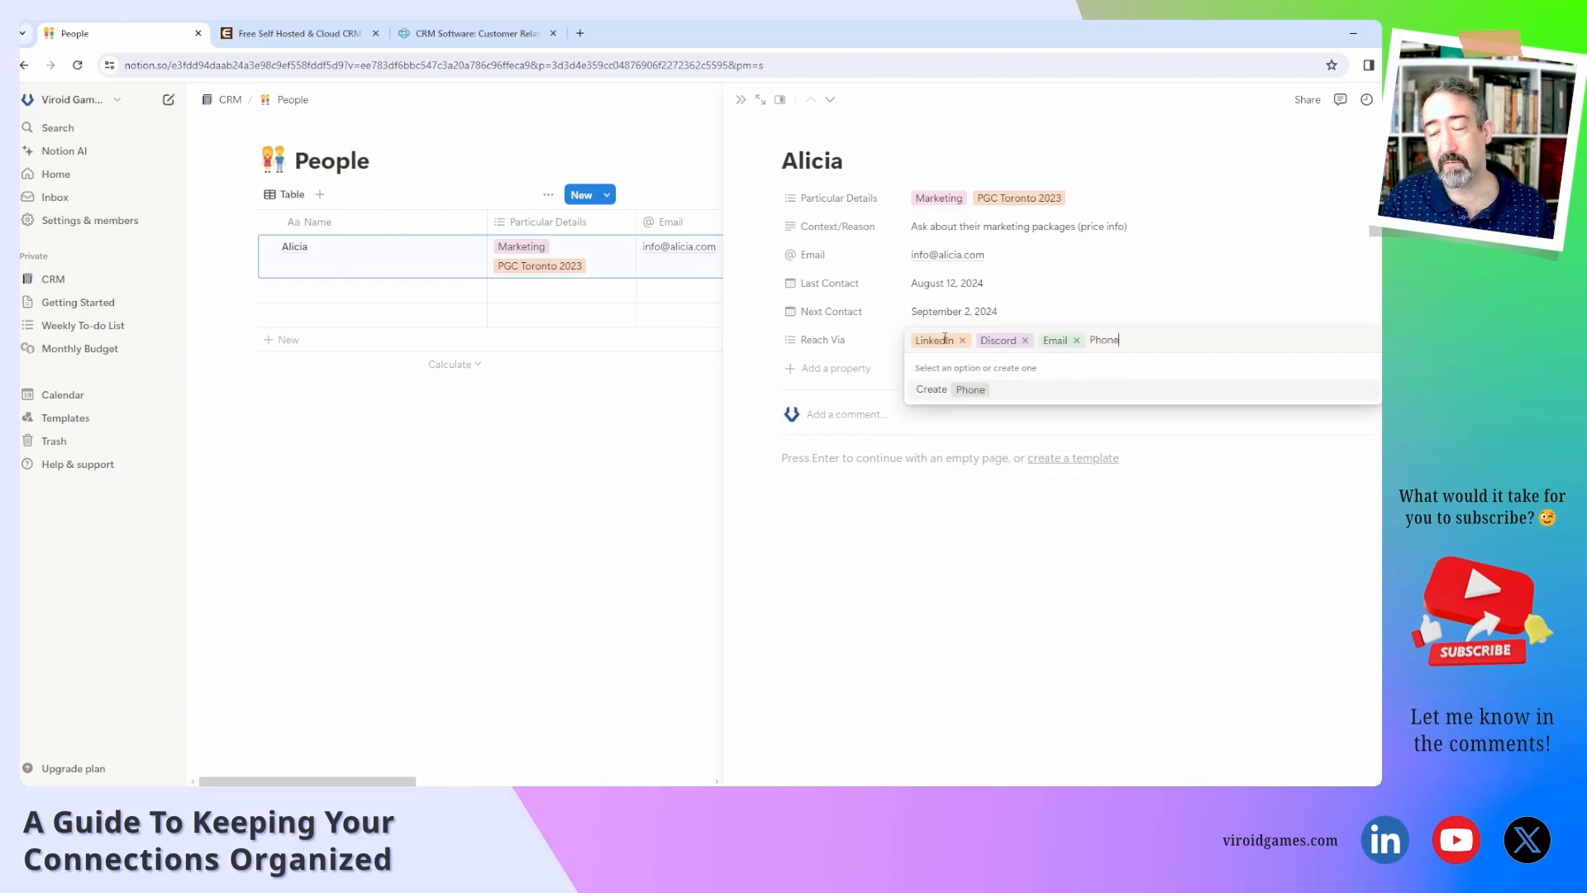
key(Return)
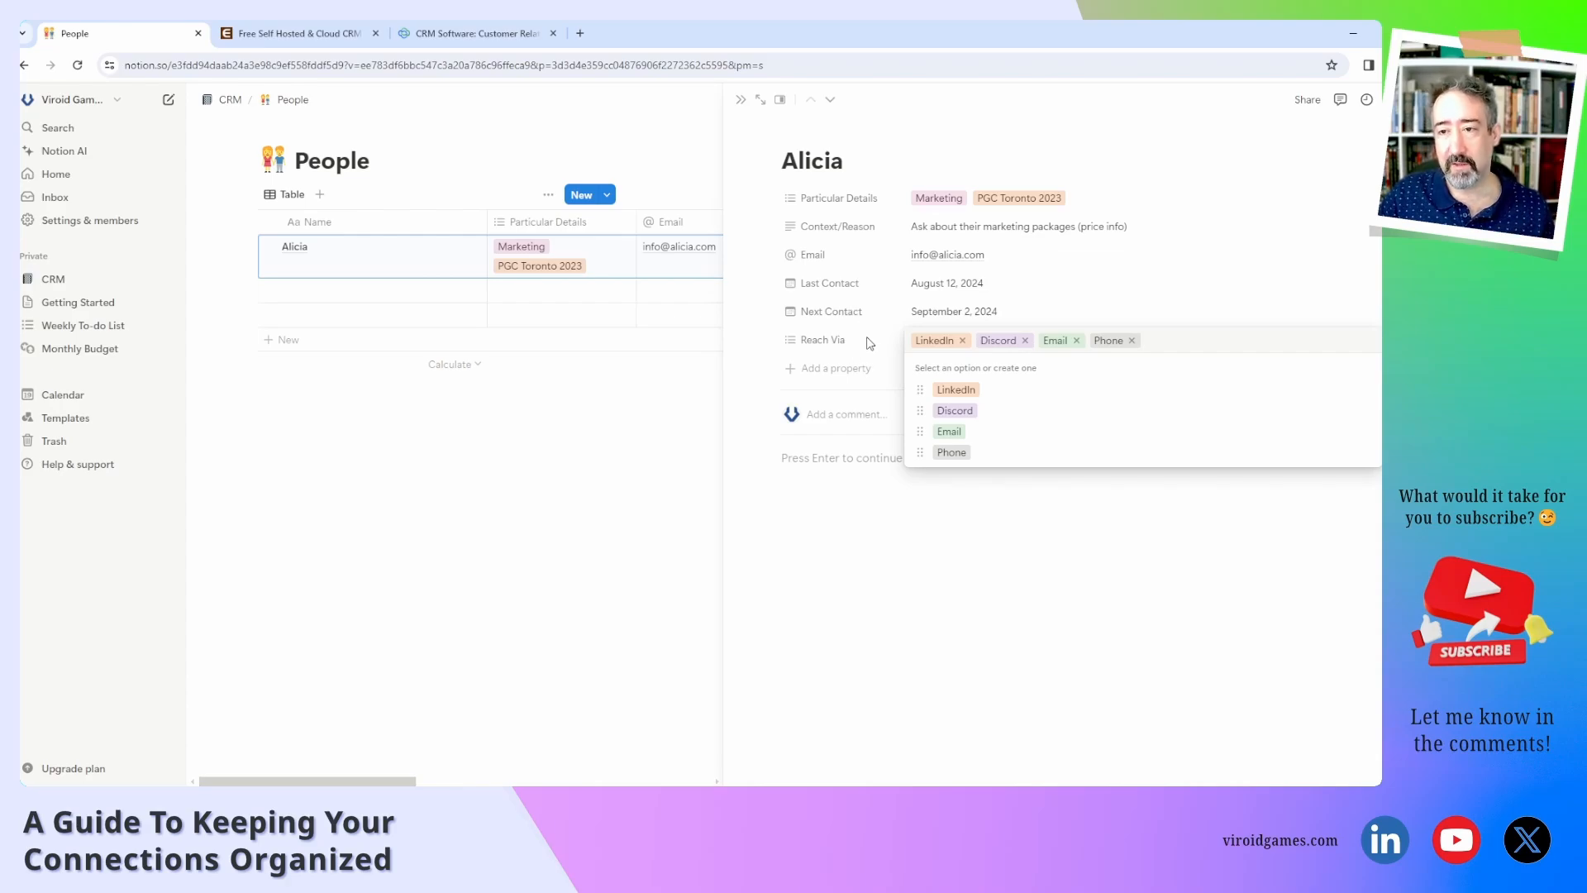
Remove Discord, Email and Phone, leaving LinkedIn as Alicia's Reach Via.
click(1026, 342)
click(1013, 340)
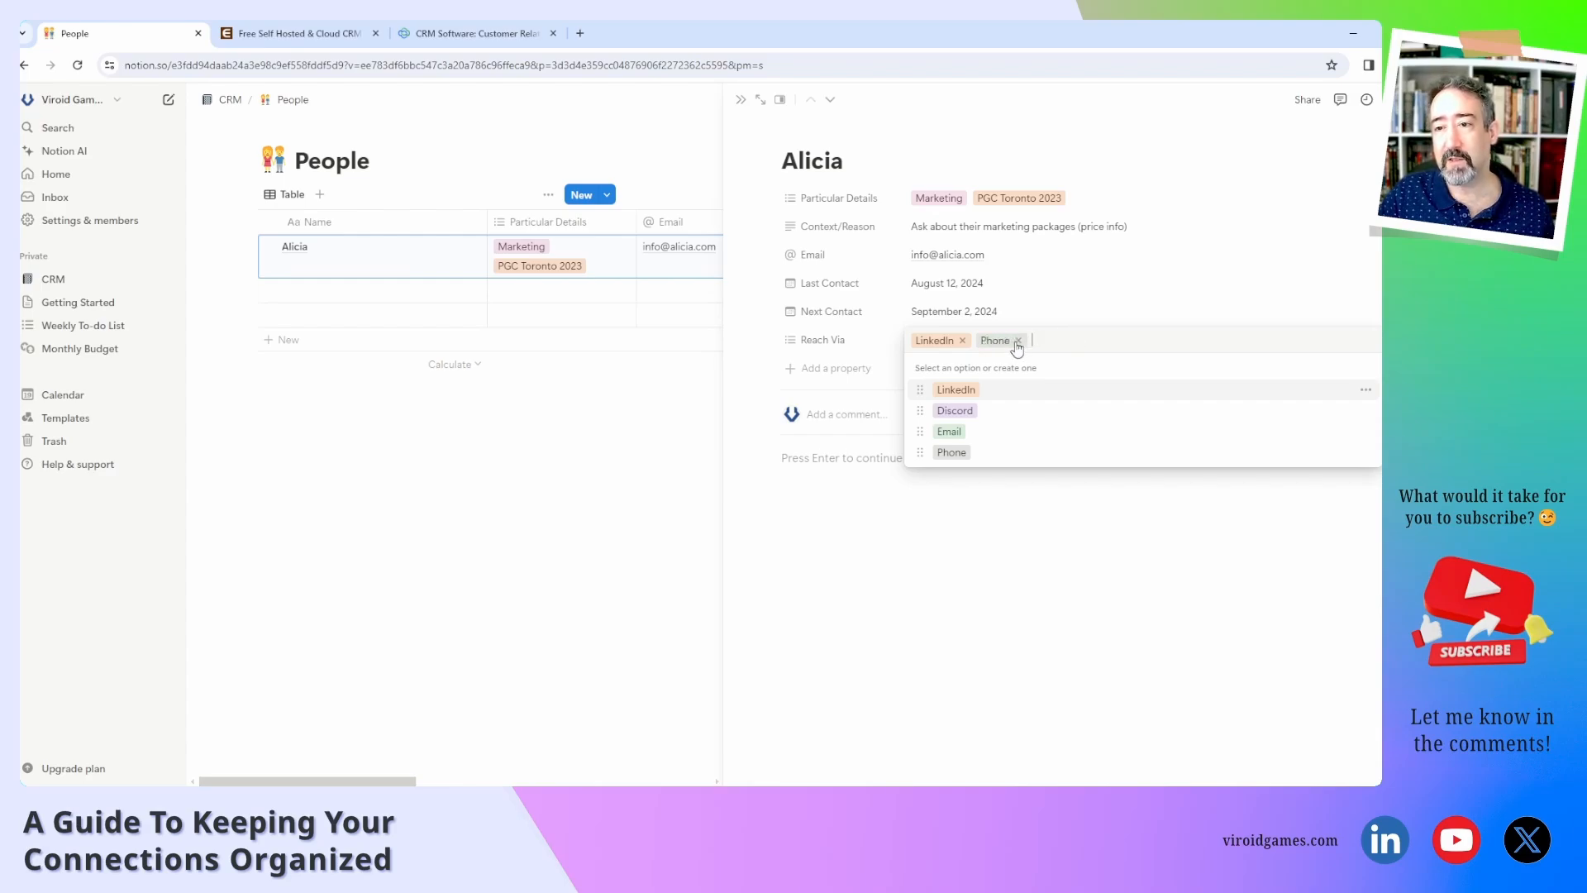
click(1020, 341)
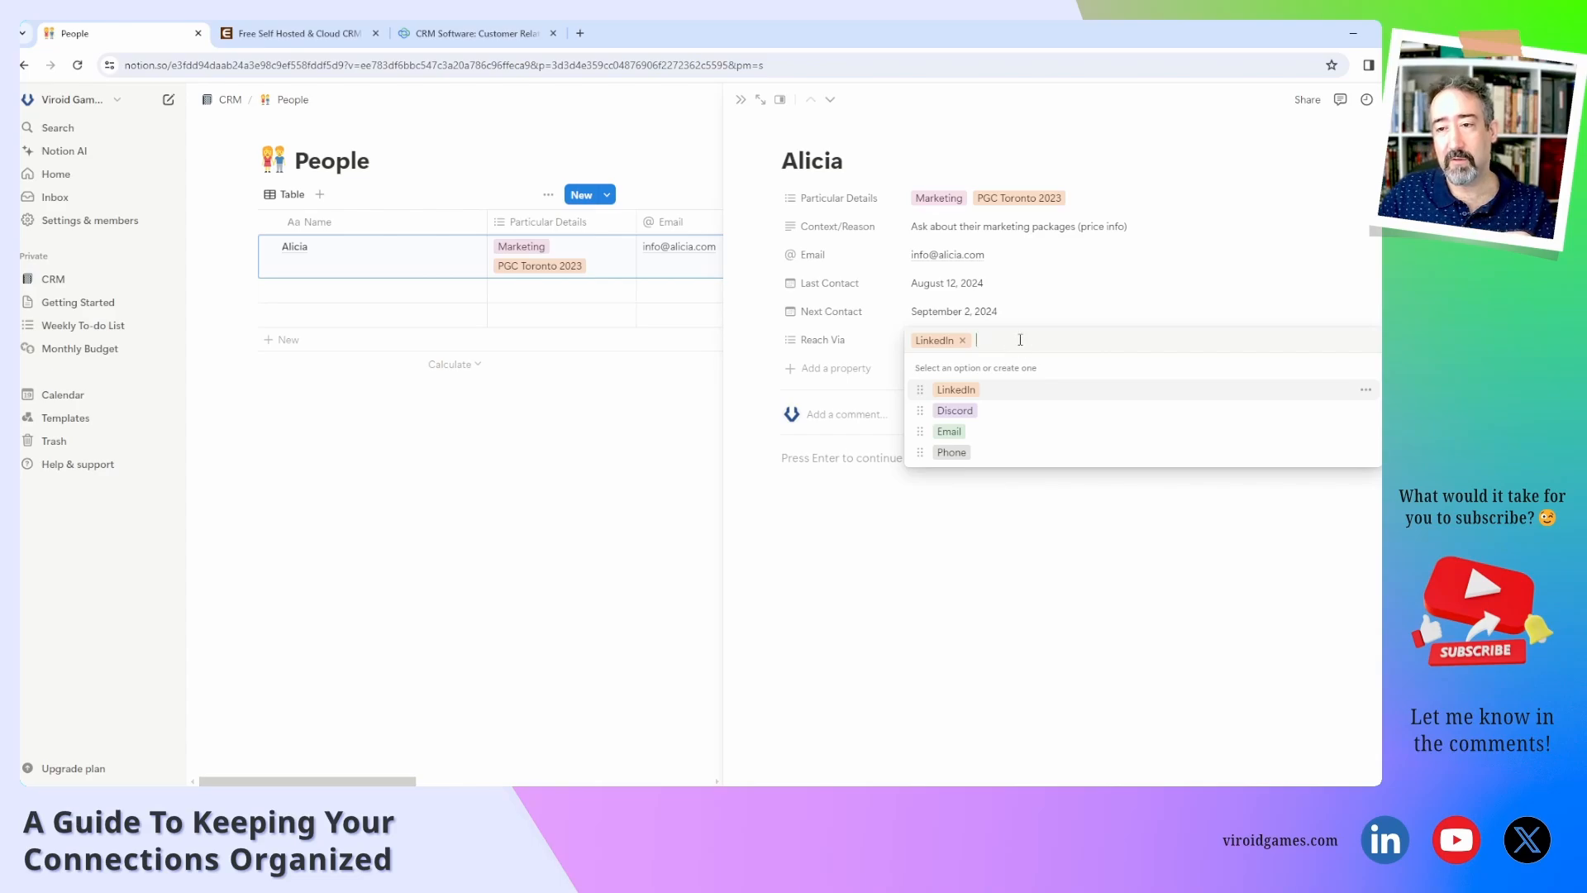
click(970, 539)
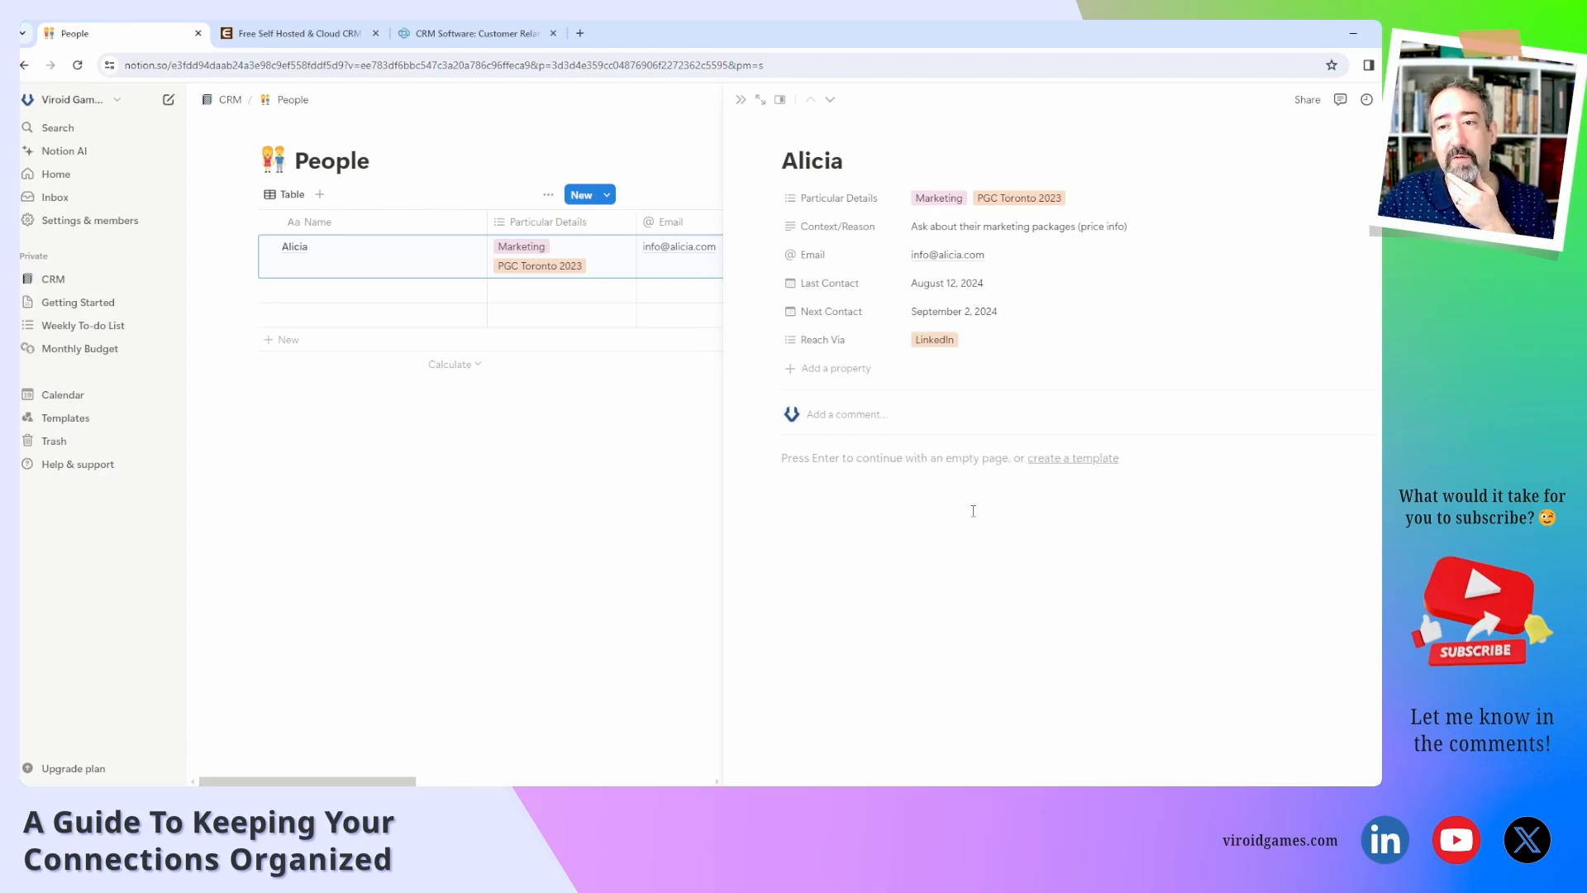
Add a URL property and start renaming it to Relevant URL.
click(859, 378)
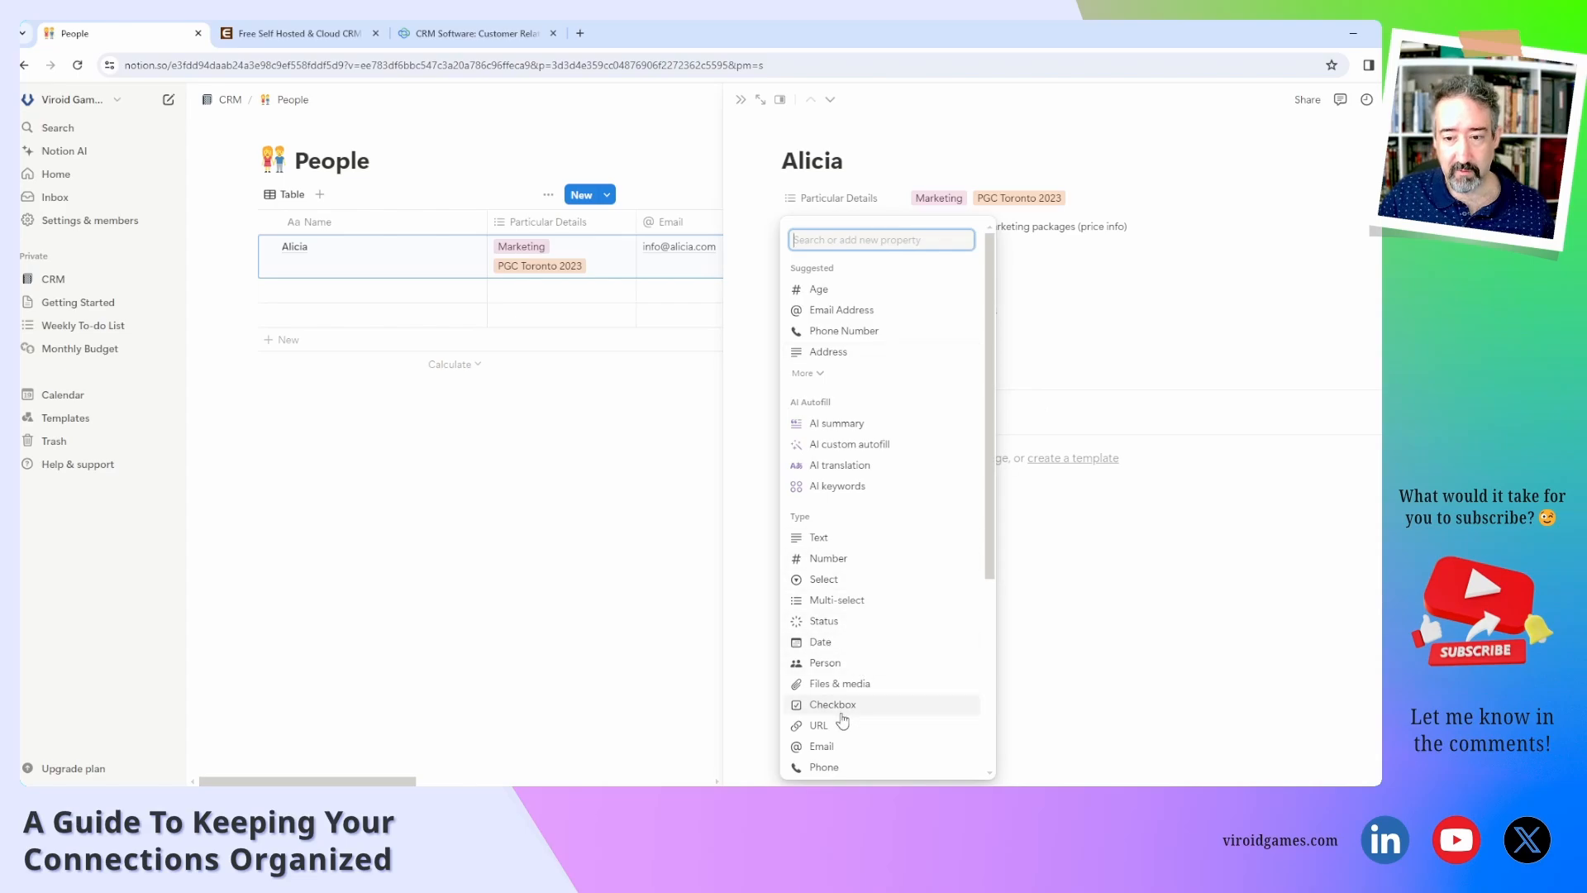
click(818, 725)
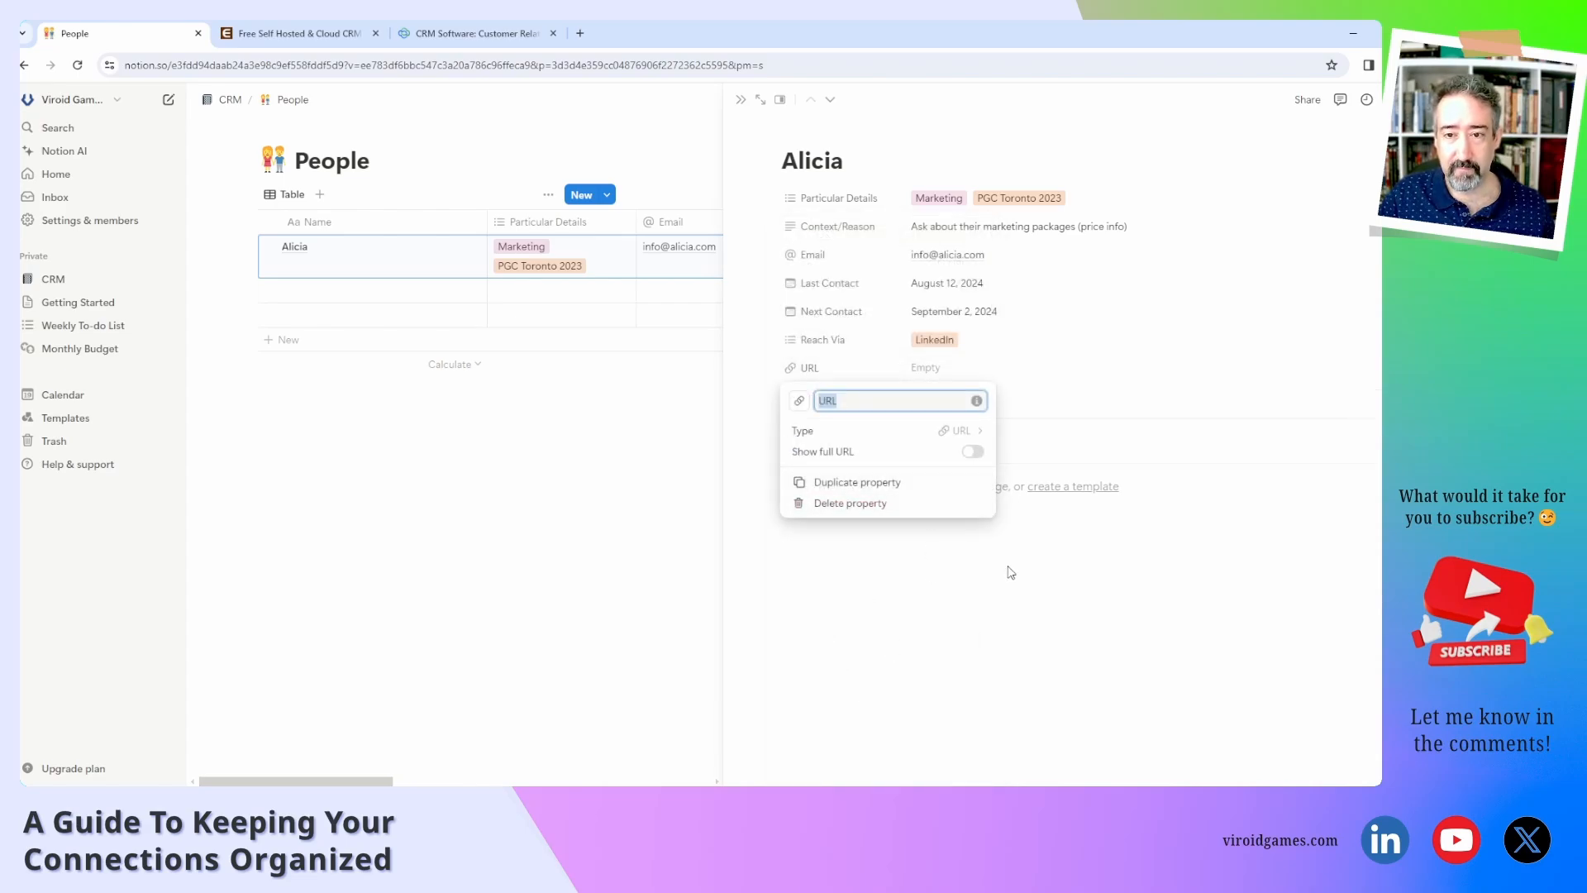
key(Left)
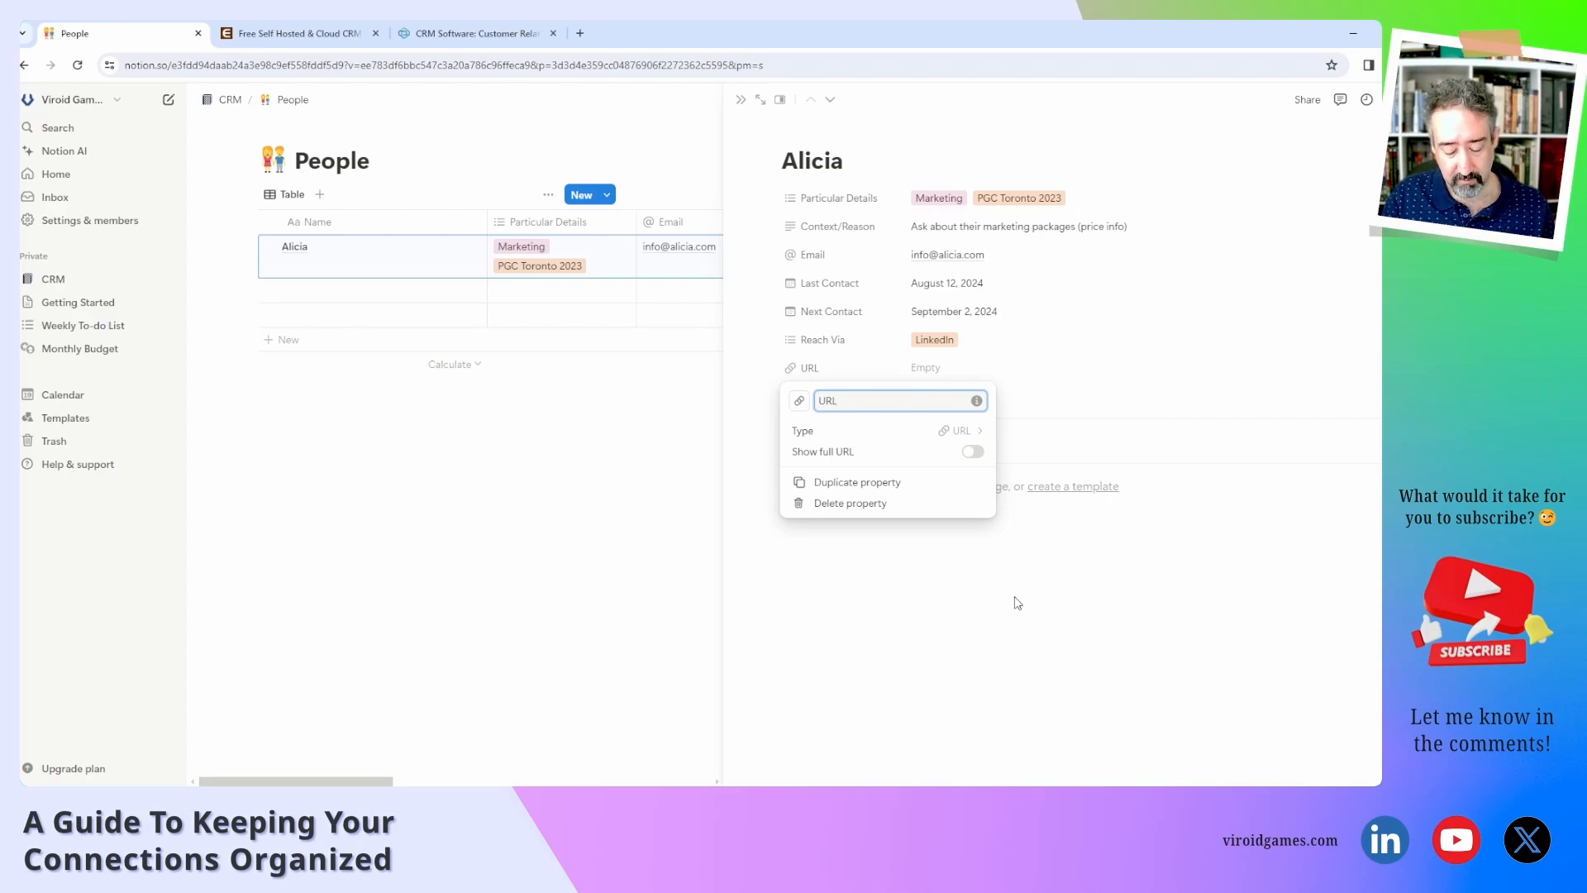
text(Relevan)
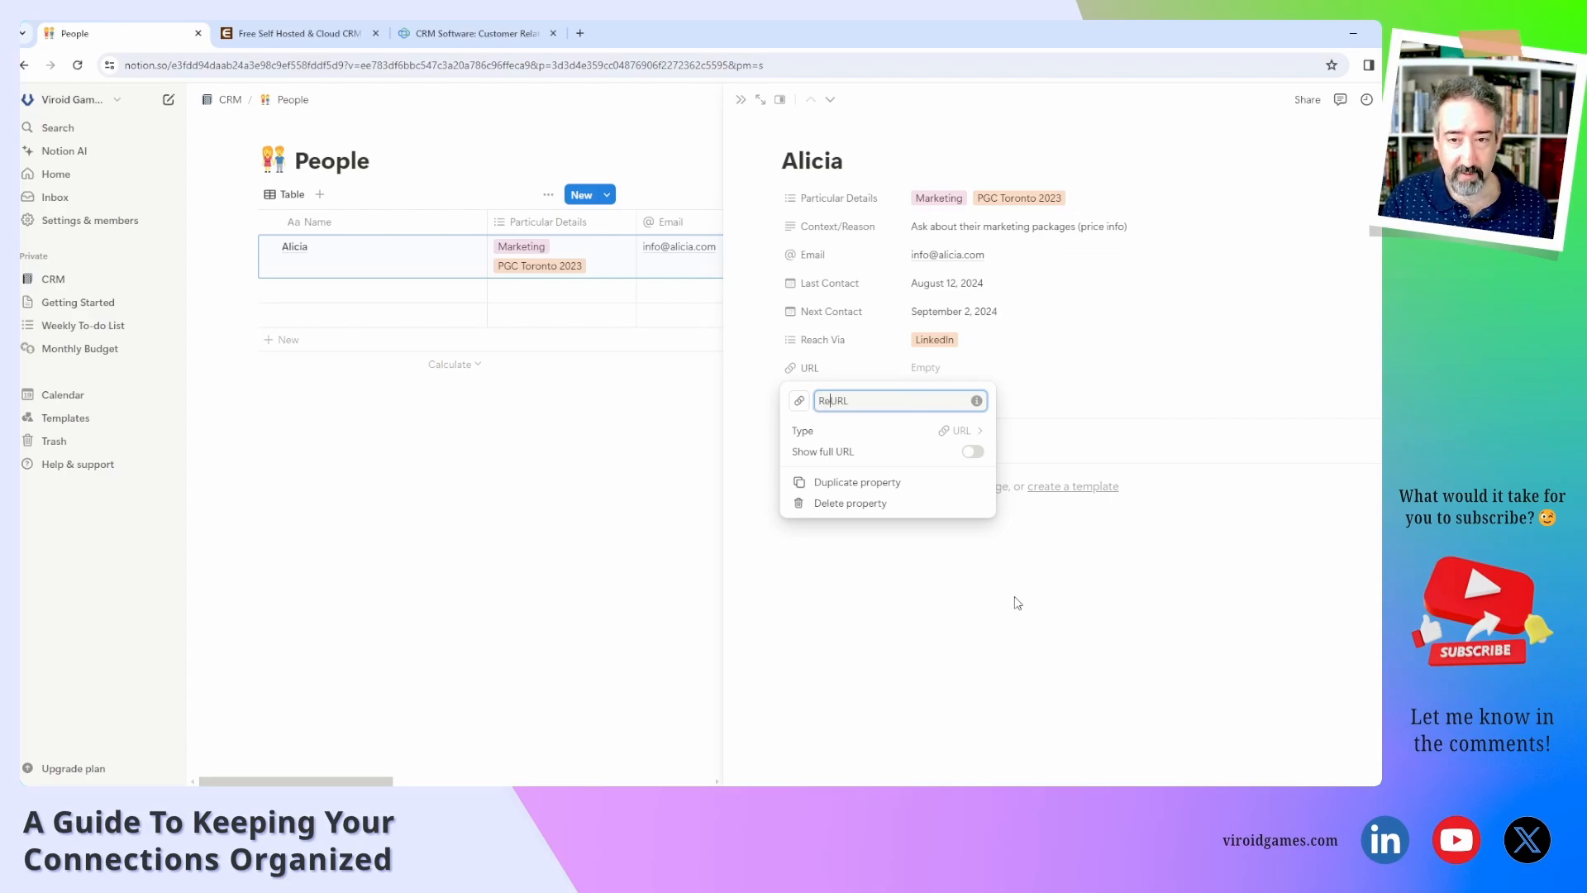
text(t)
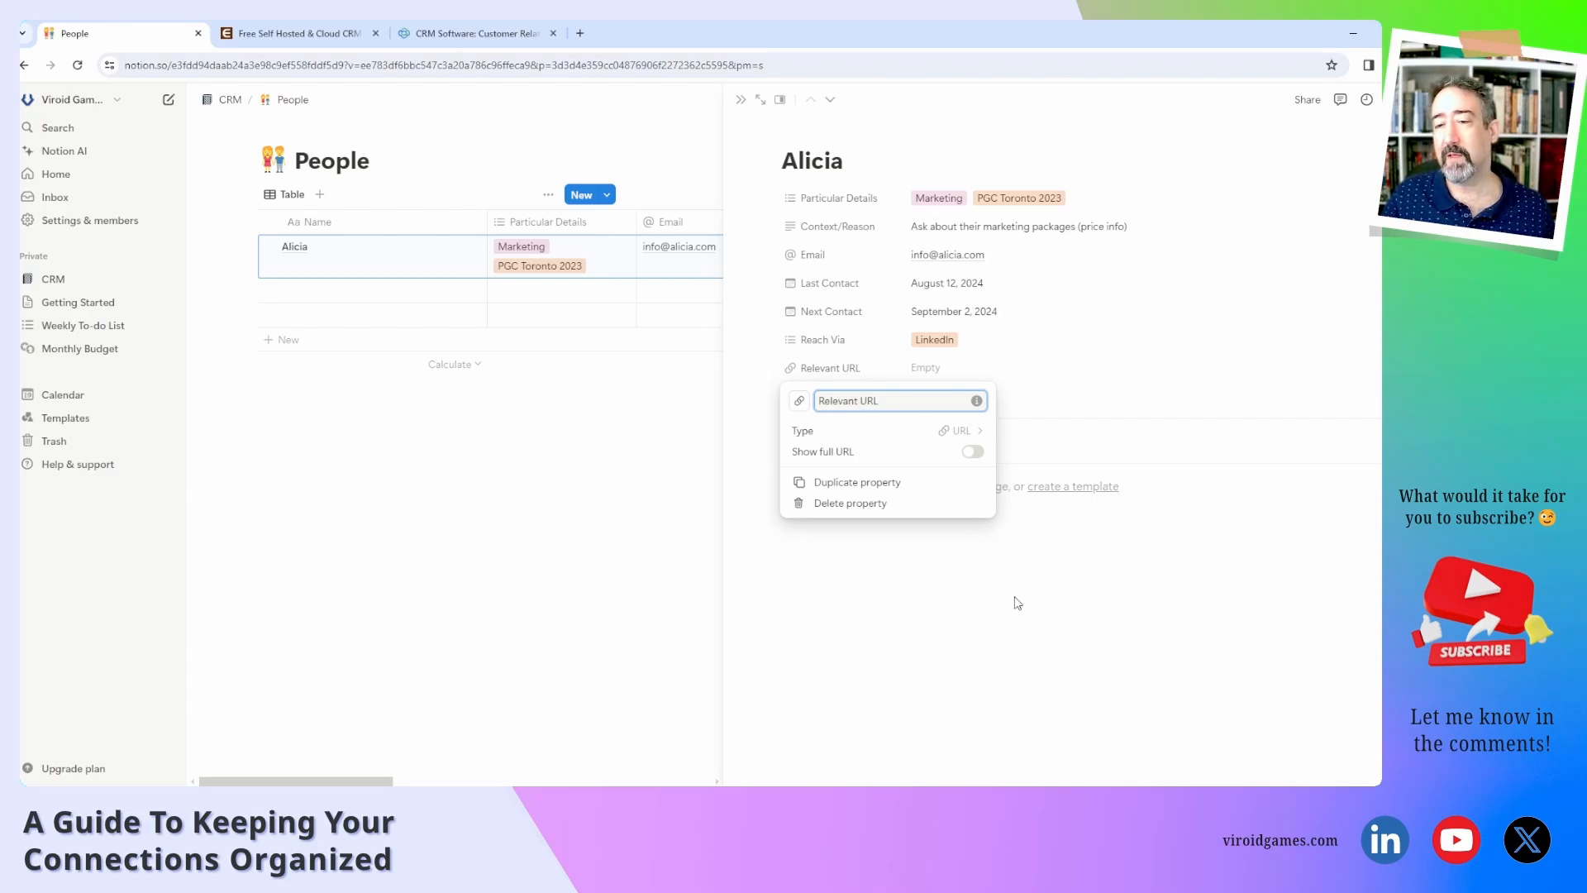
click(957, 370)
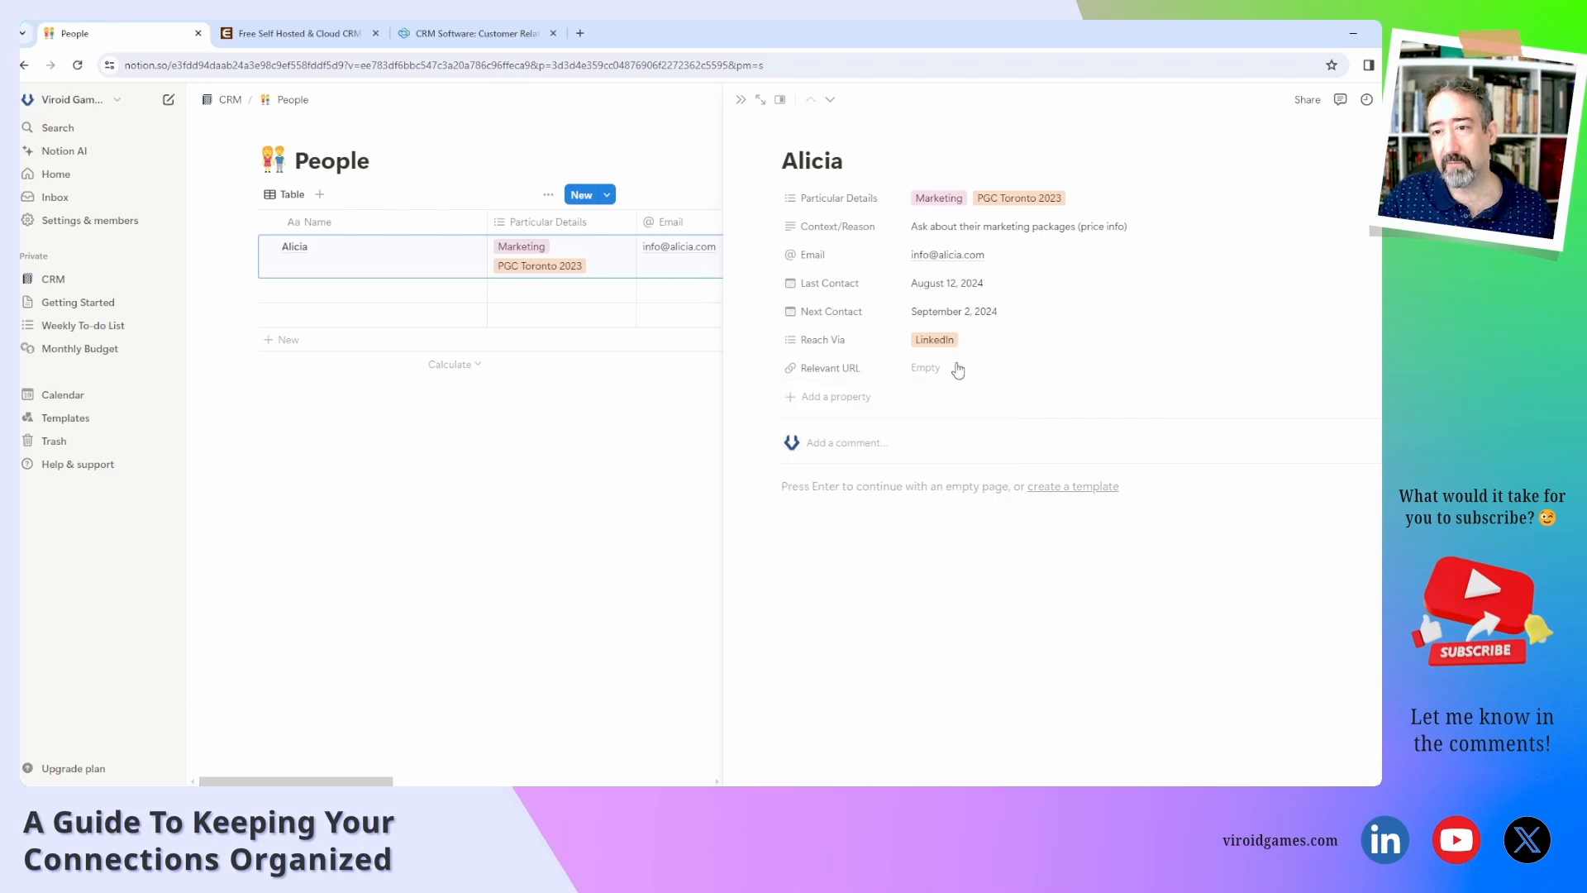
click(957, 370)
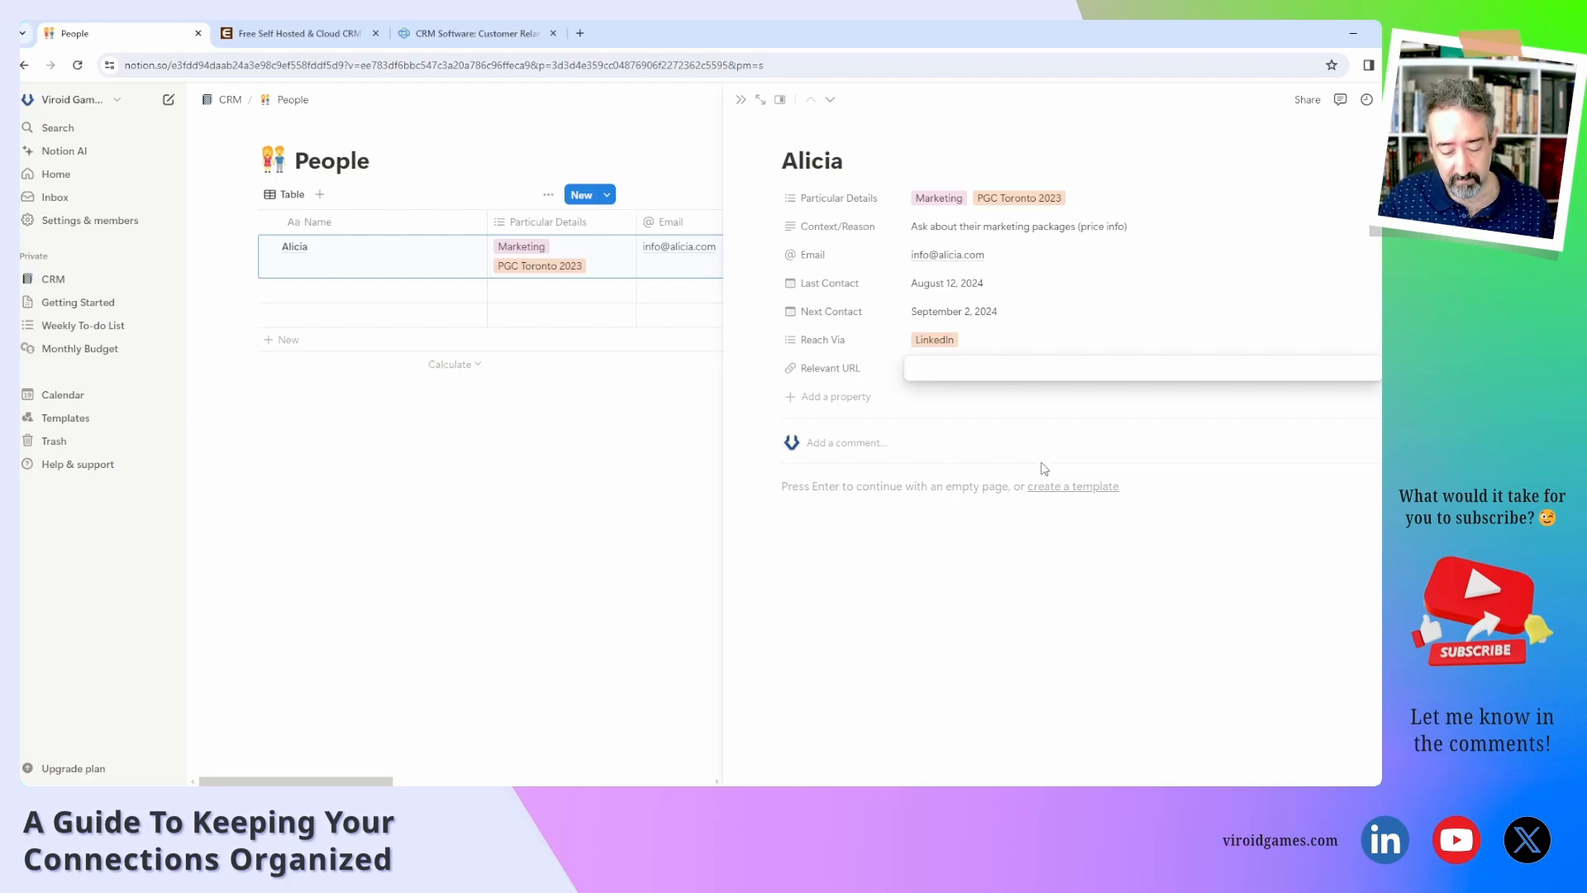
text(https://)
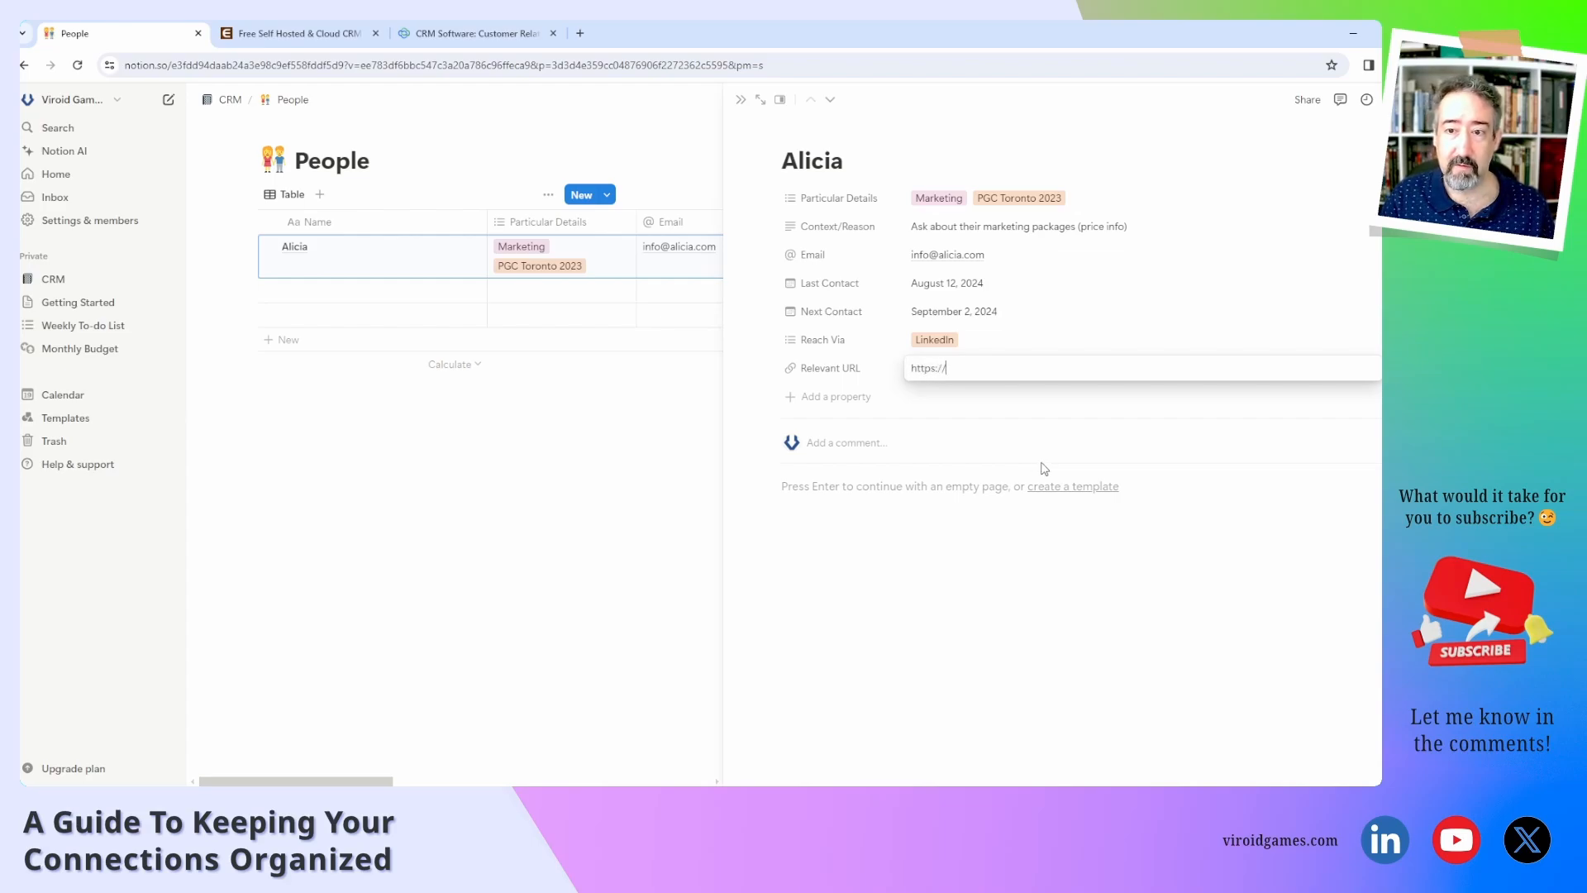
text(alicia.com)
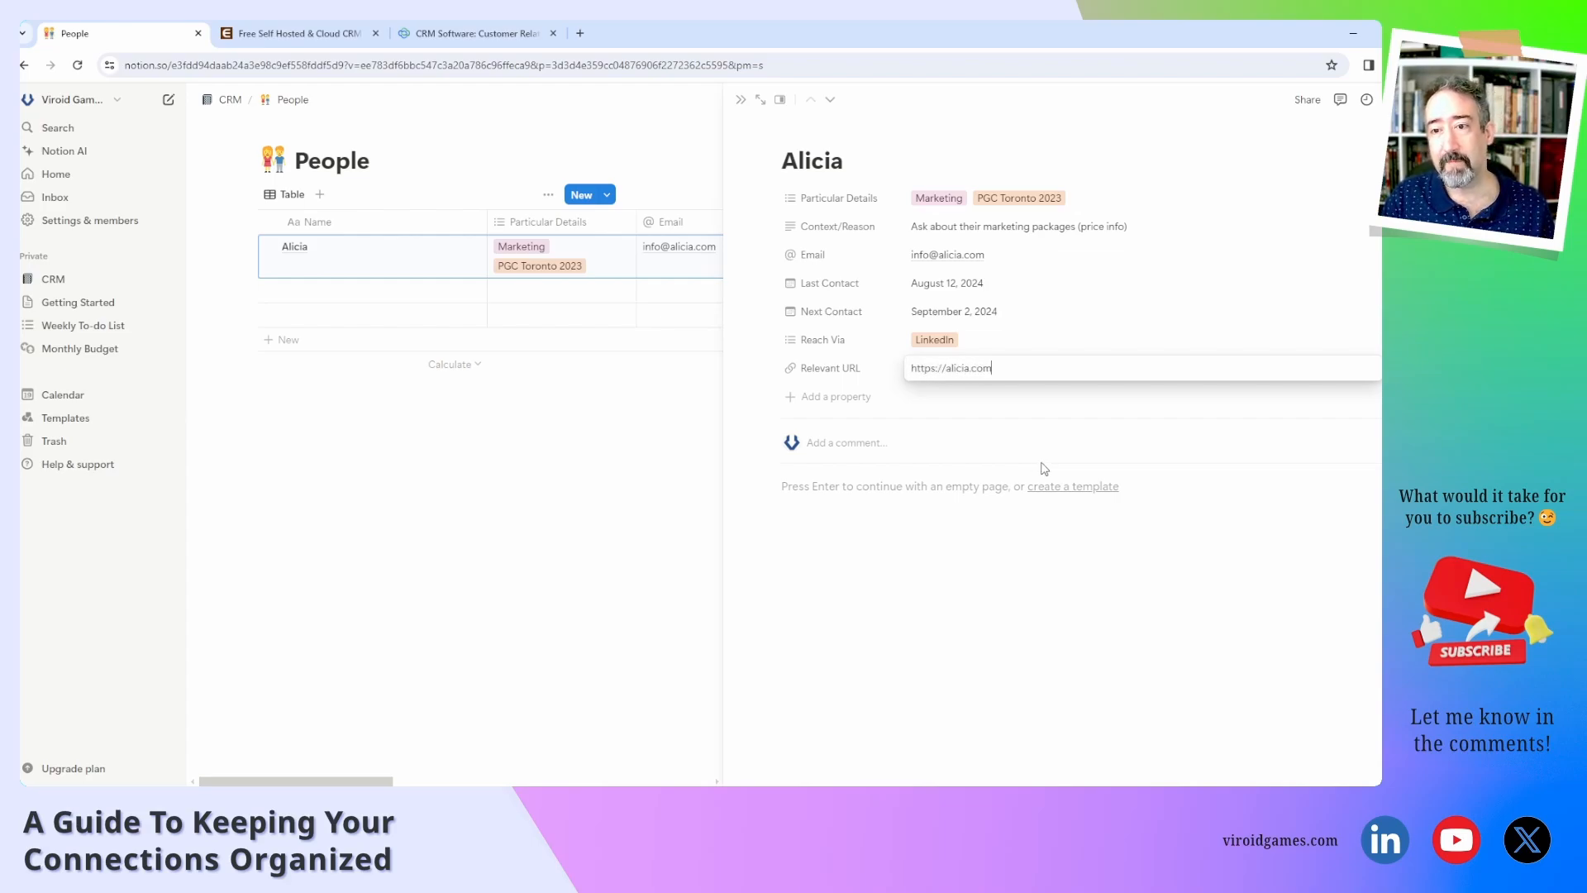
key(Return)
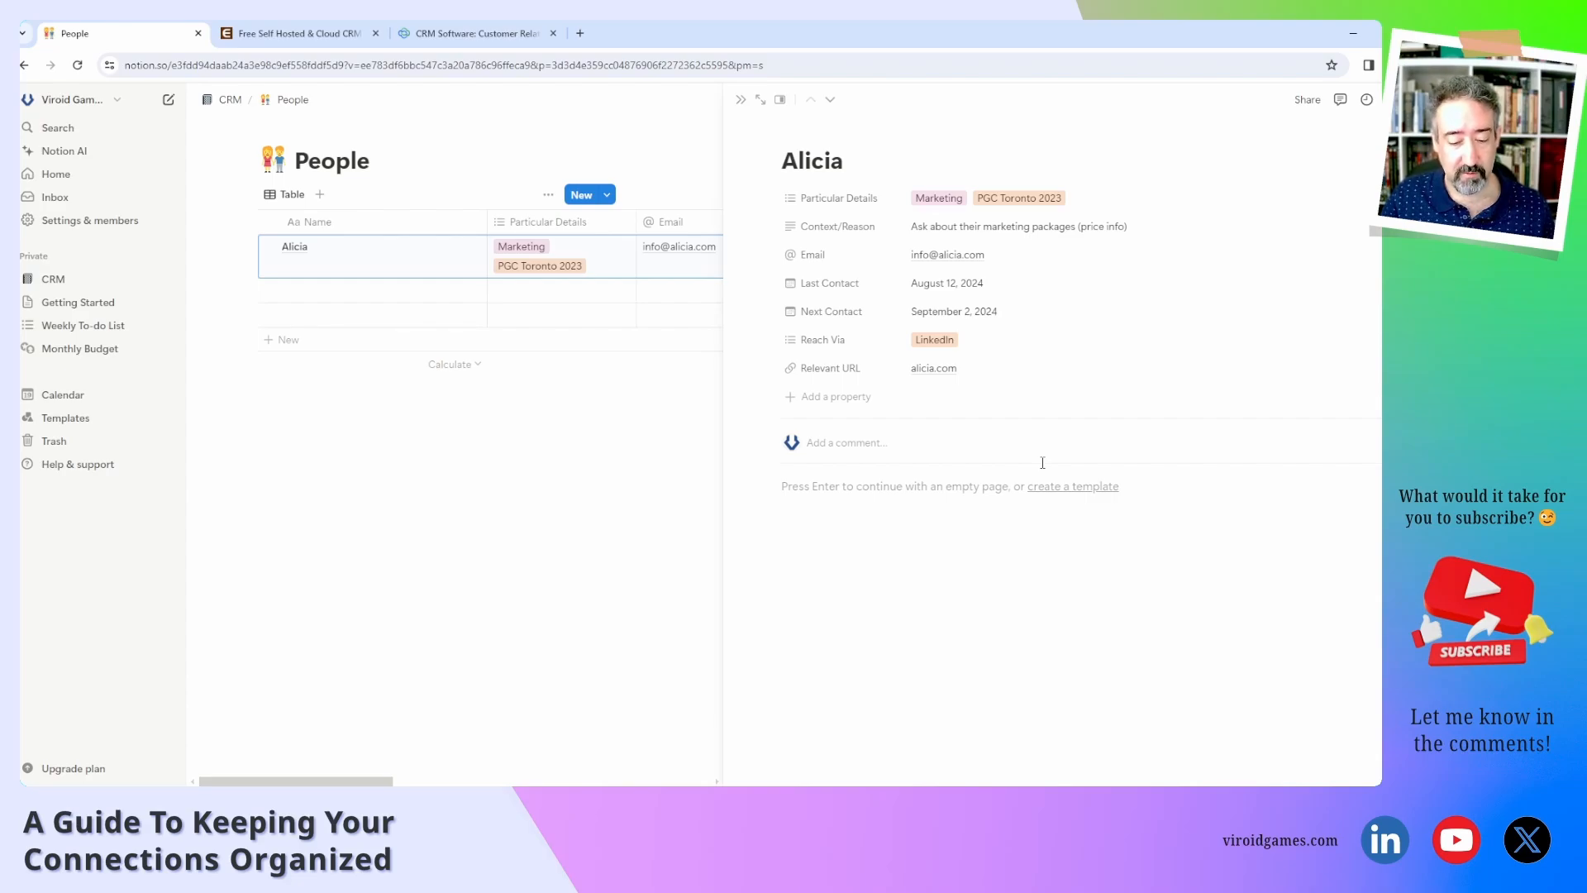
Add a select property named Relationship to Alicia's page.
click(851, 402)
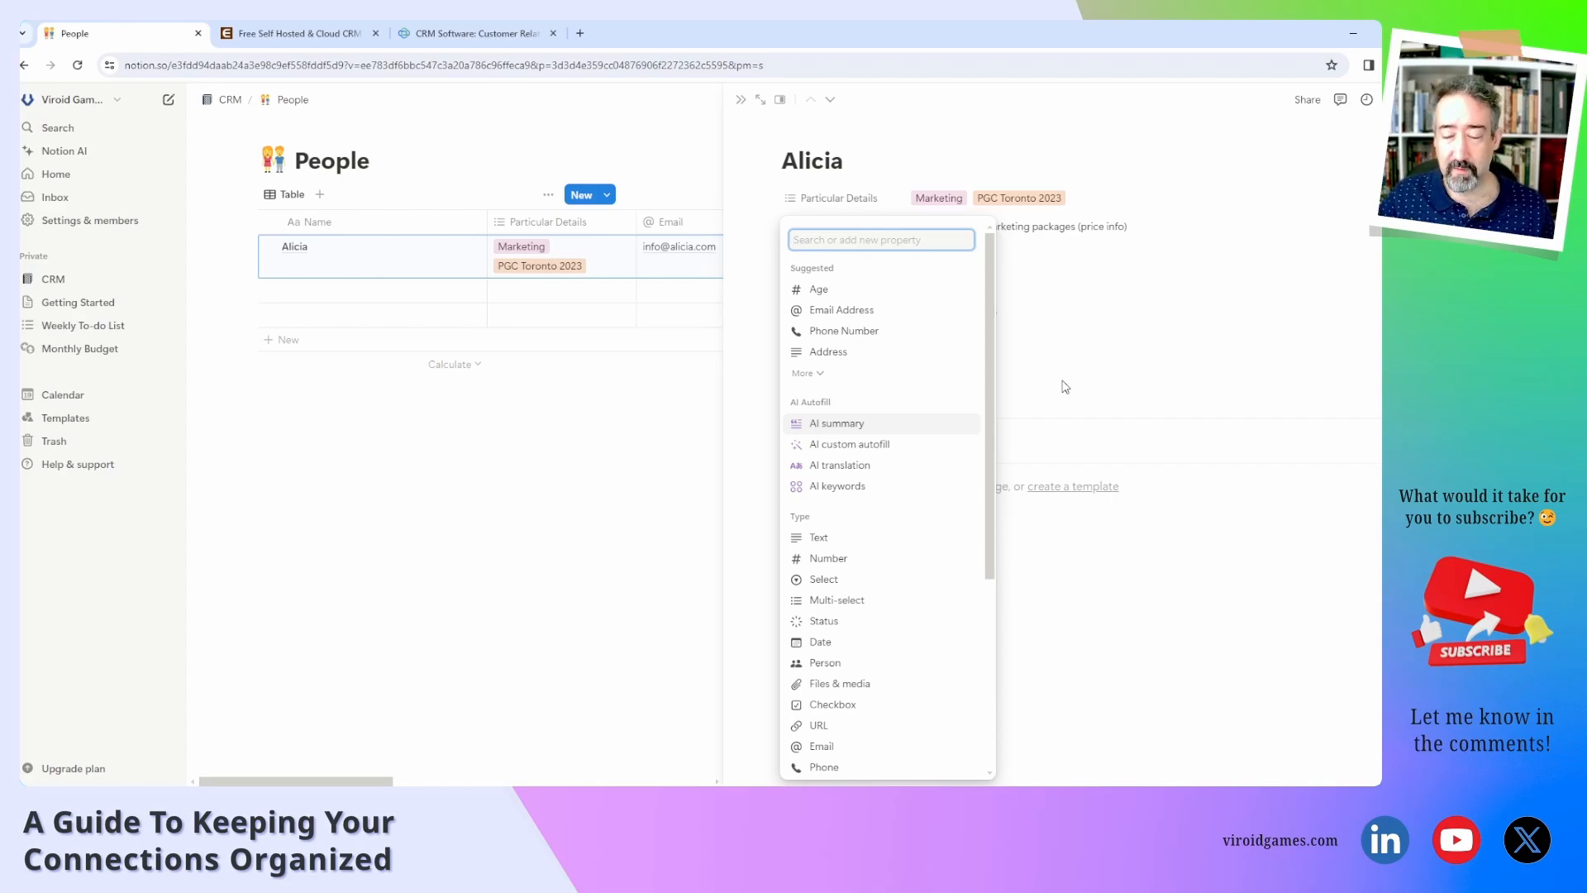
click(858, 582)
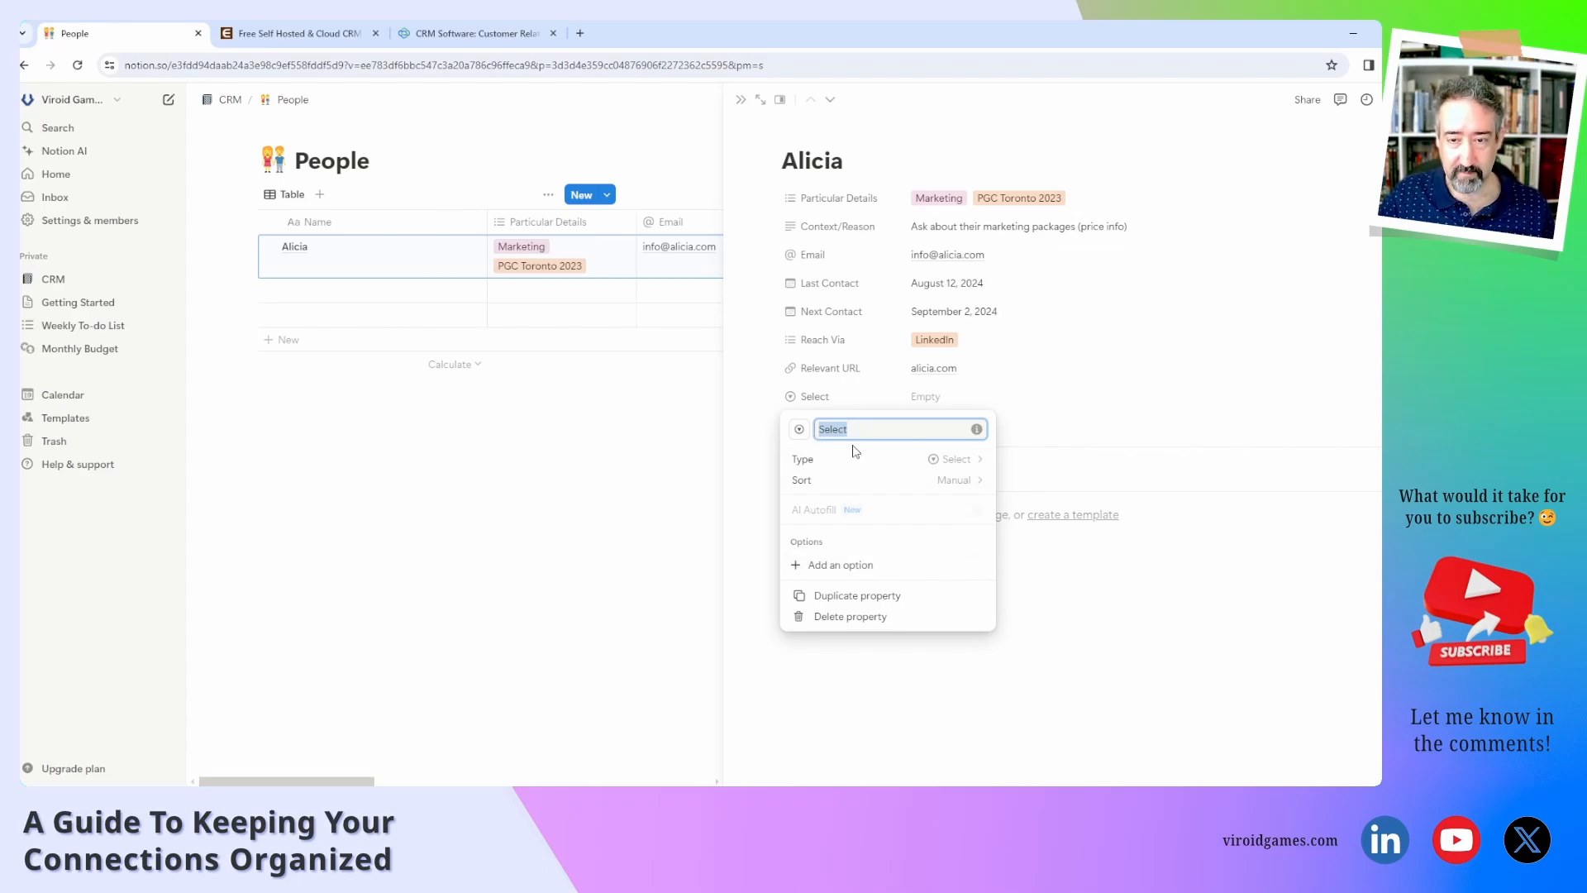
text(Re)
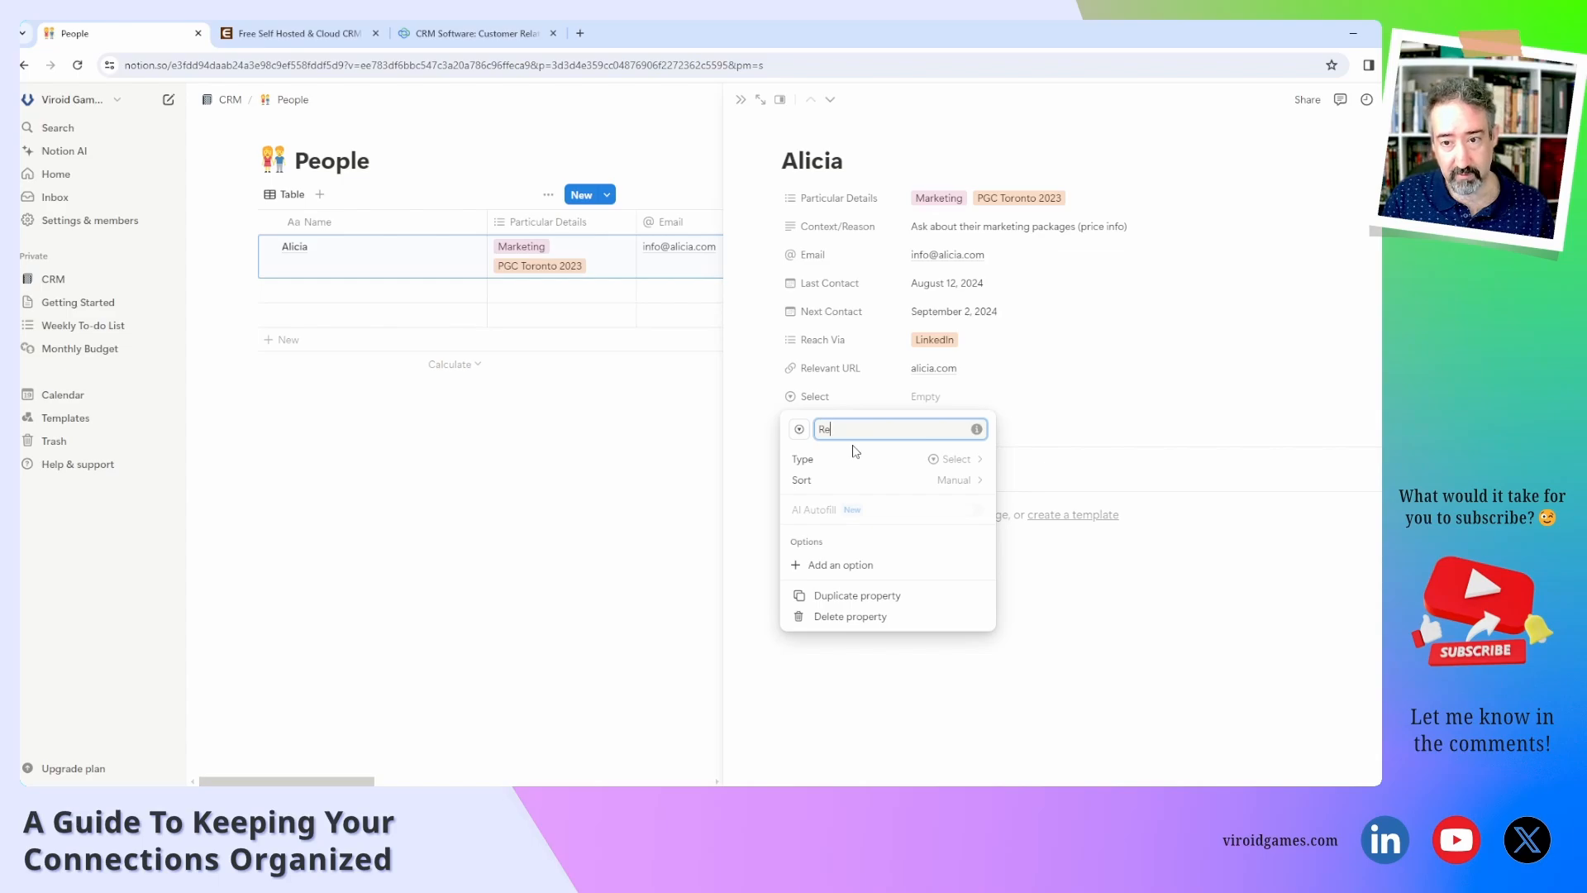
text(lationship)
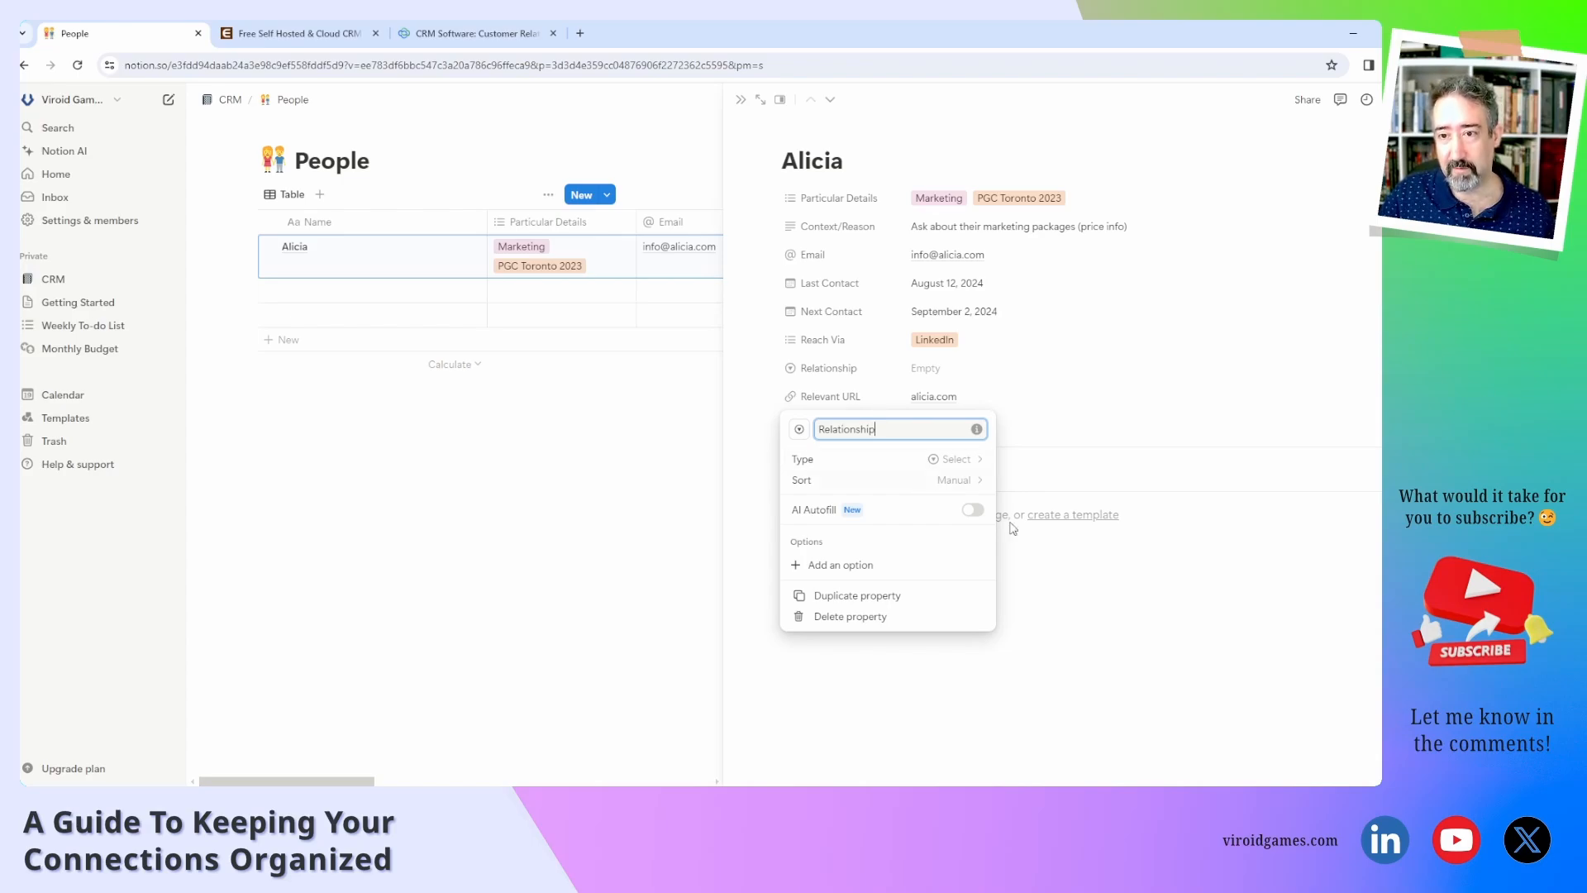
click(1055, 616)
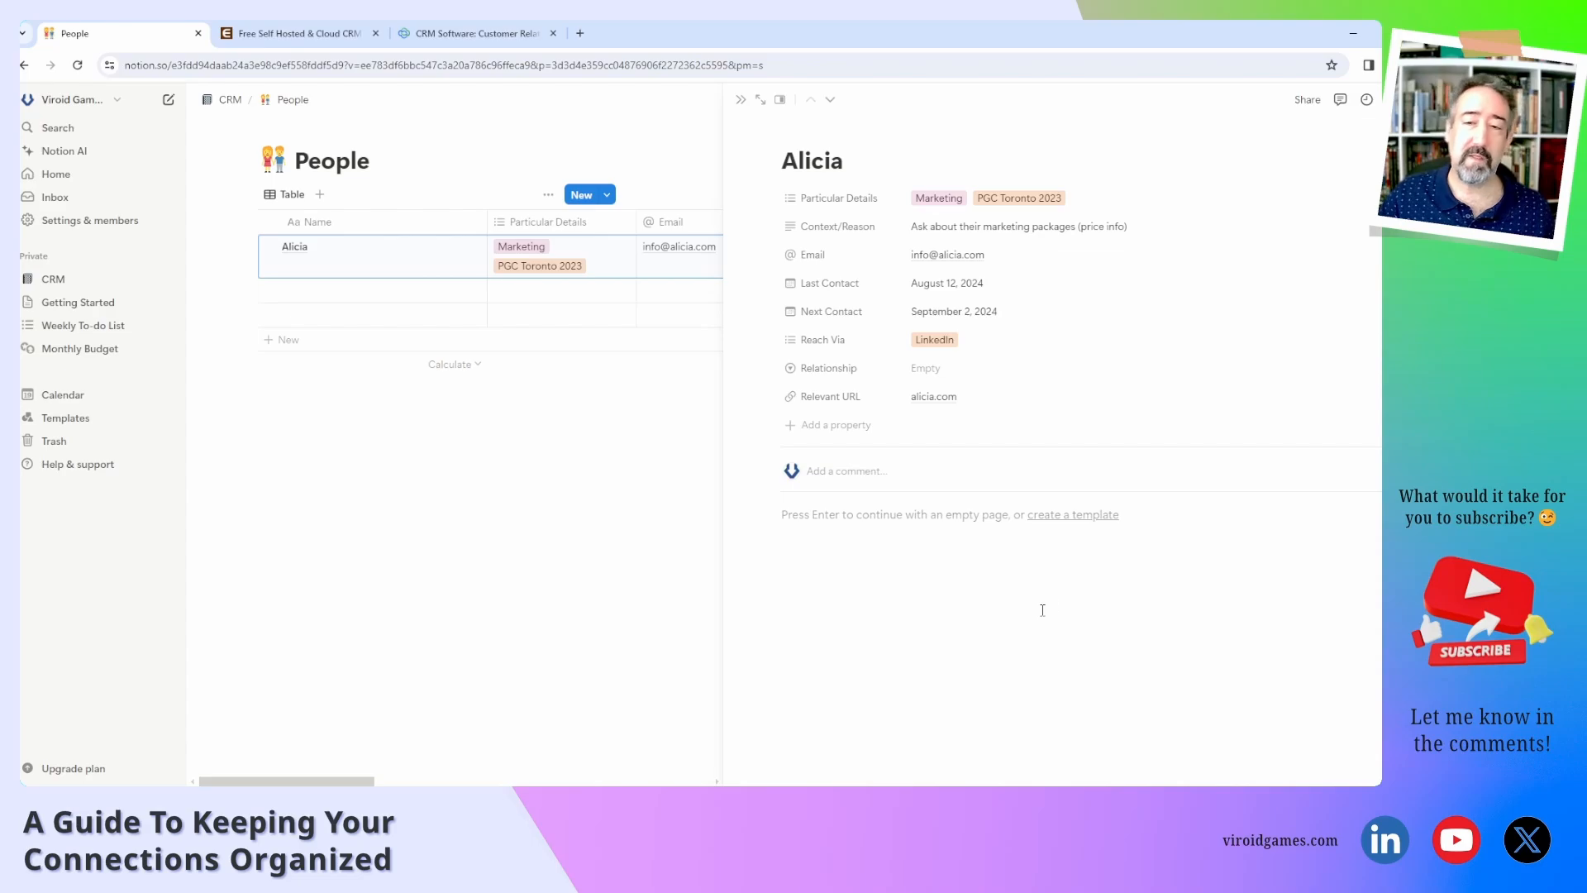
Open the dropdown for Alicia's empty Relationship property.
click(942, 369)
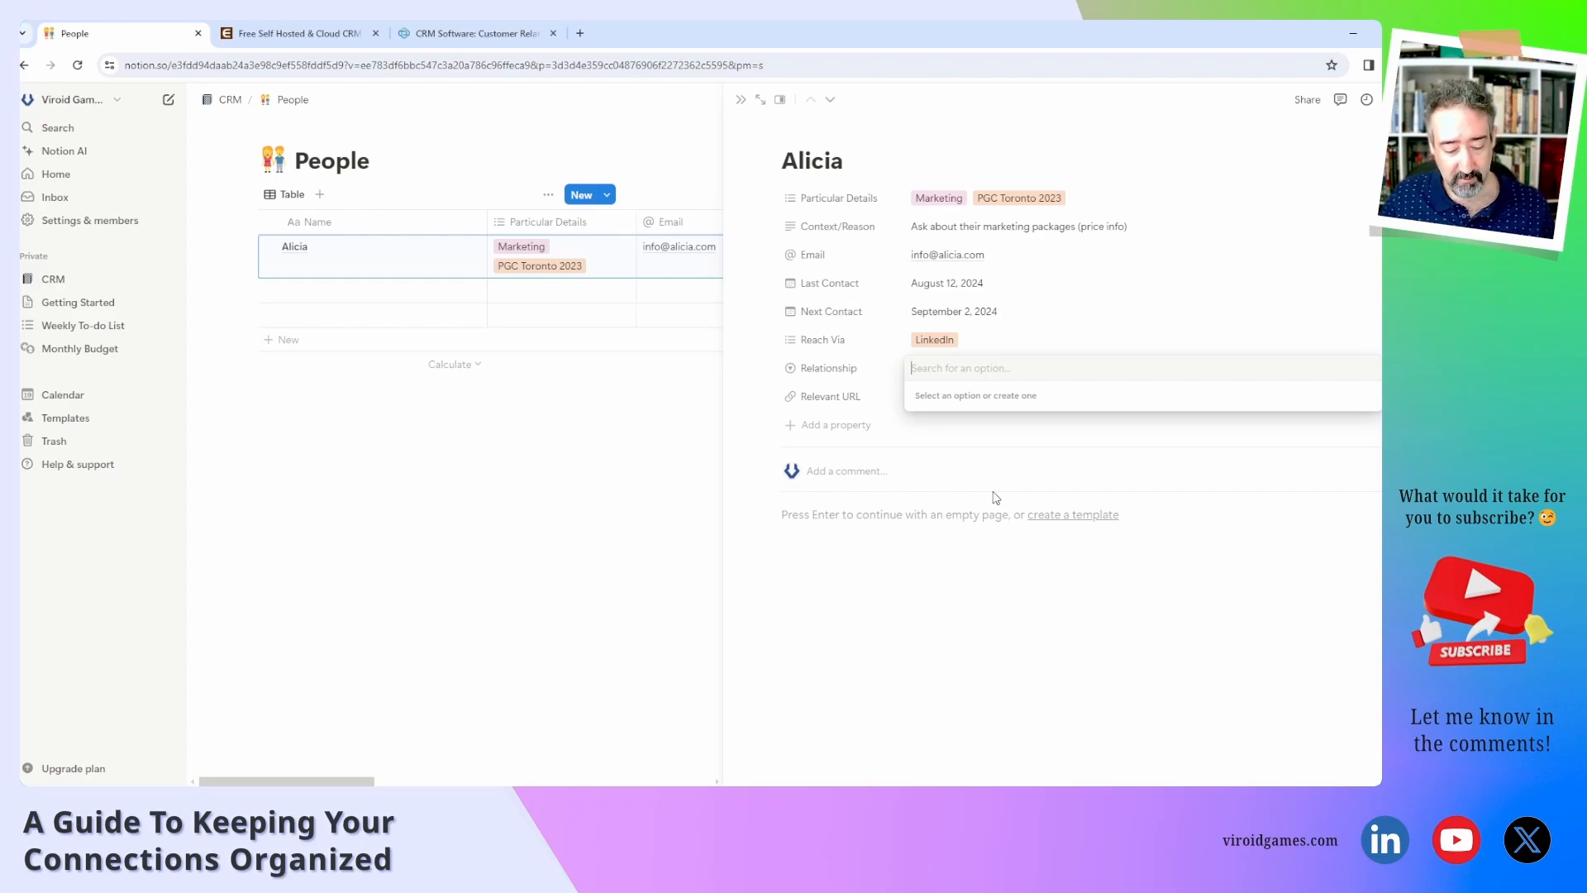
Create Cold, Warming Up and Casual Relationship options, ending with Alicia set to Casual.
text(Cold)
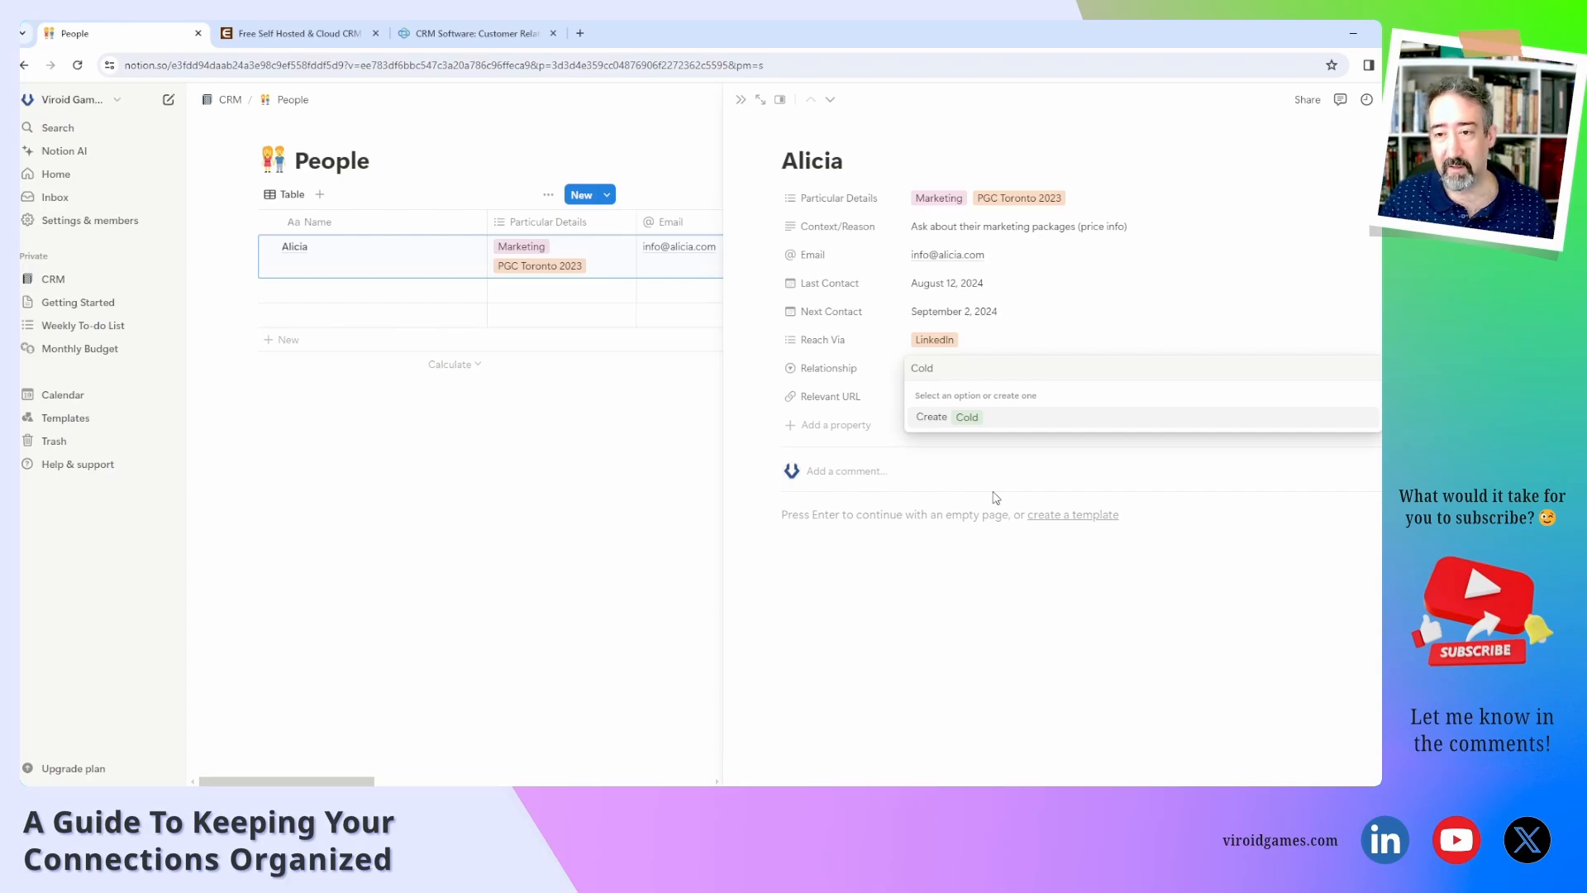
key(Return)
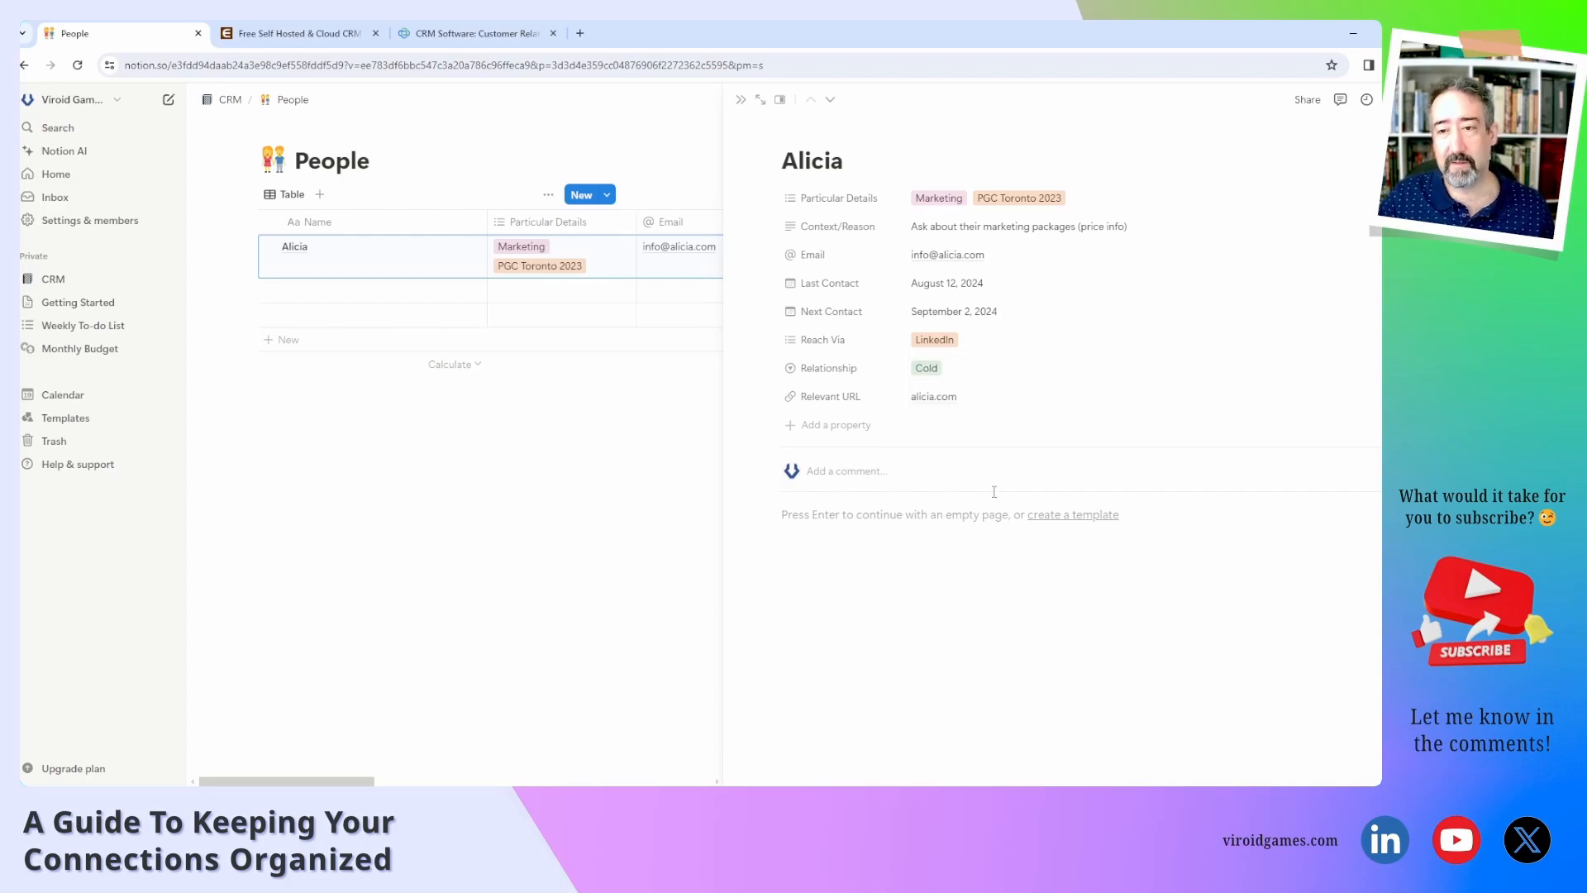
click(1009, 368)
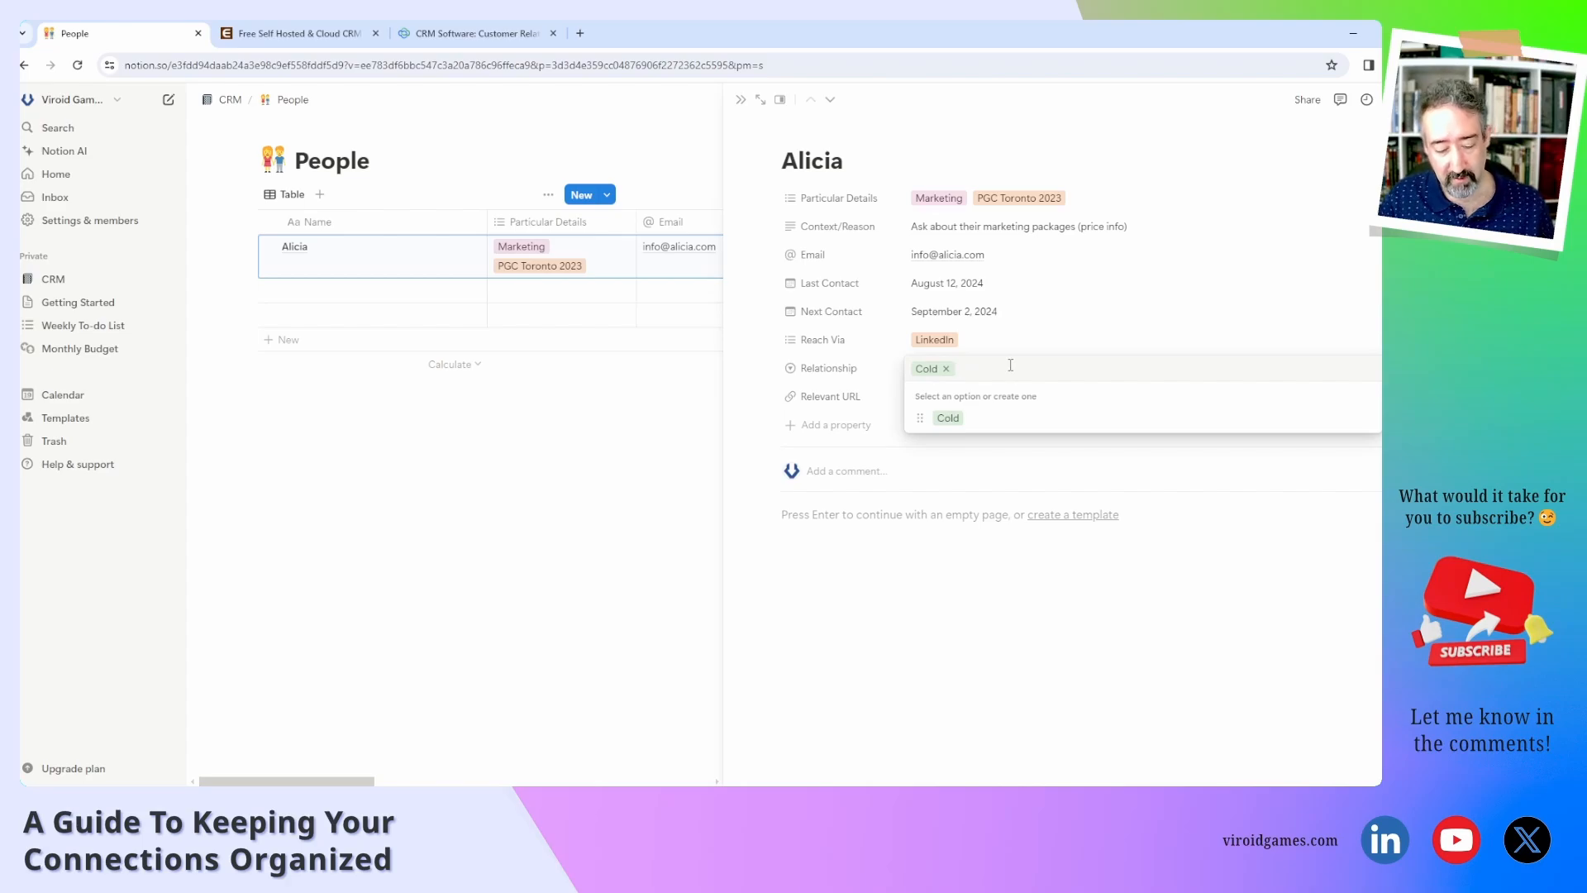
text(Wa)
key(BackSpace)
key(BackSpace)
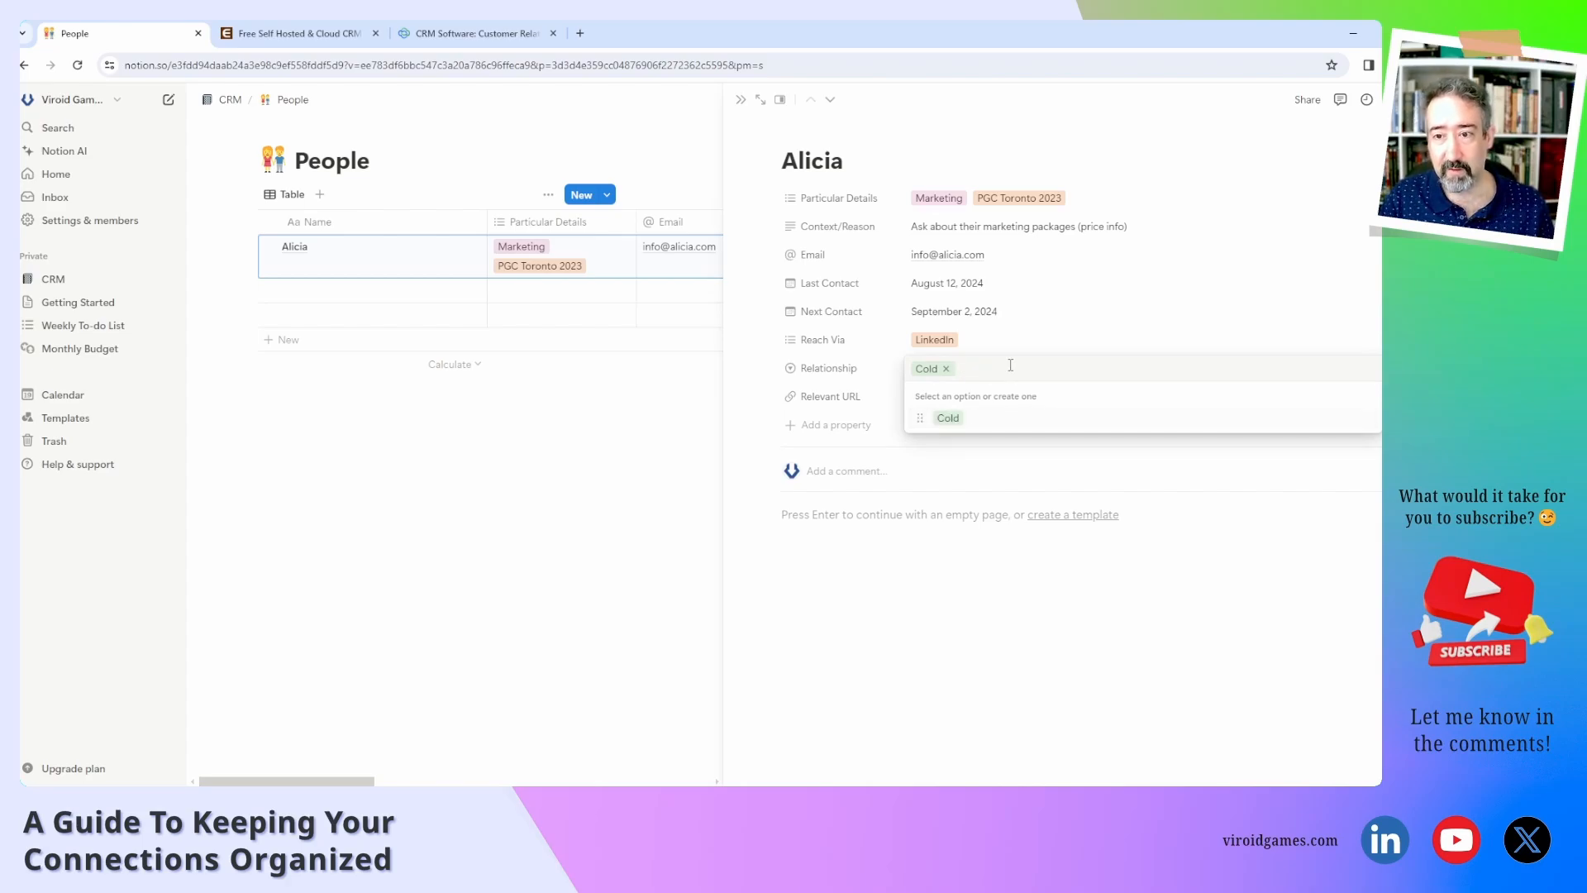
text(Warming Up)
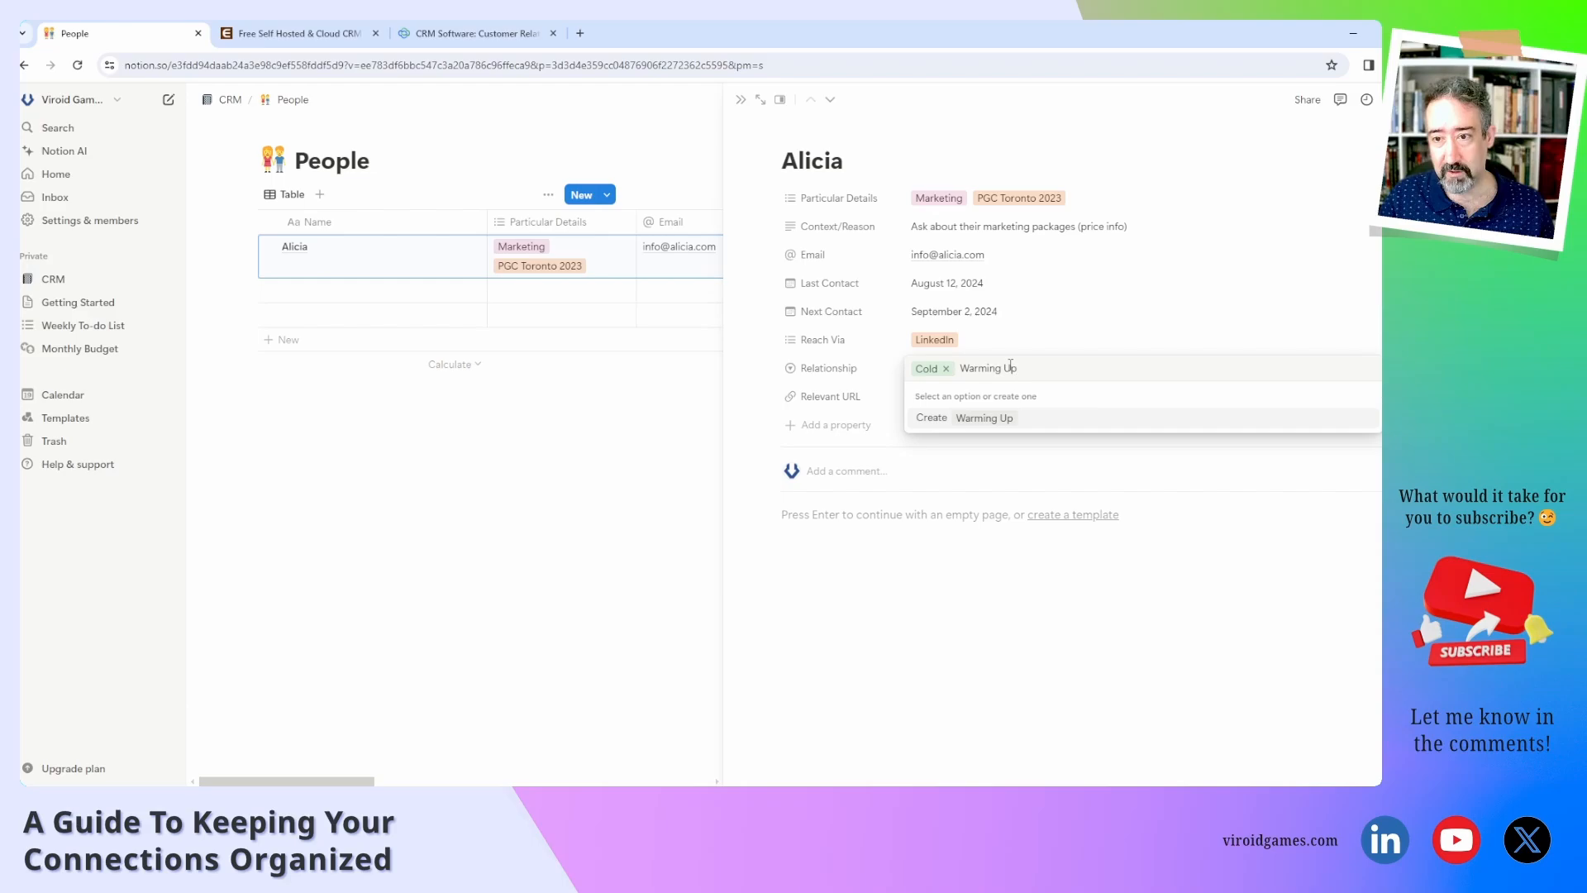
key(Return)
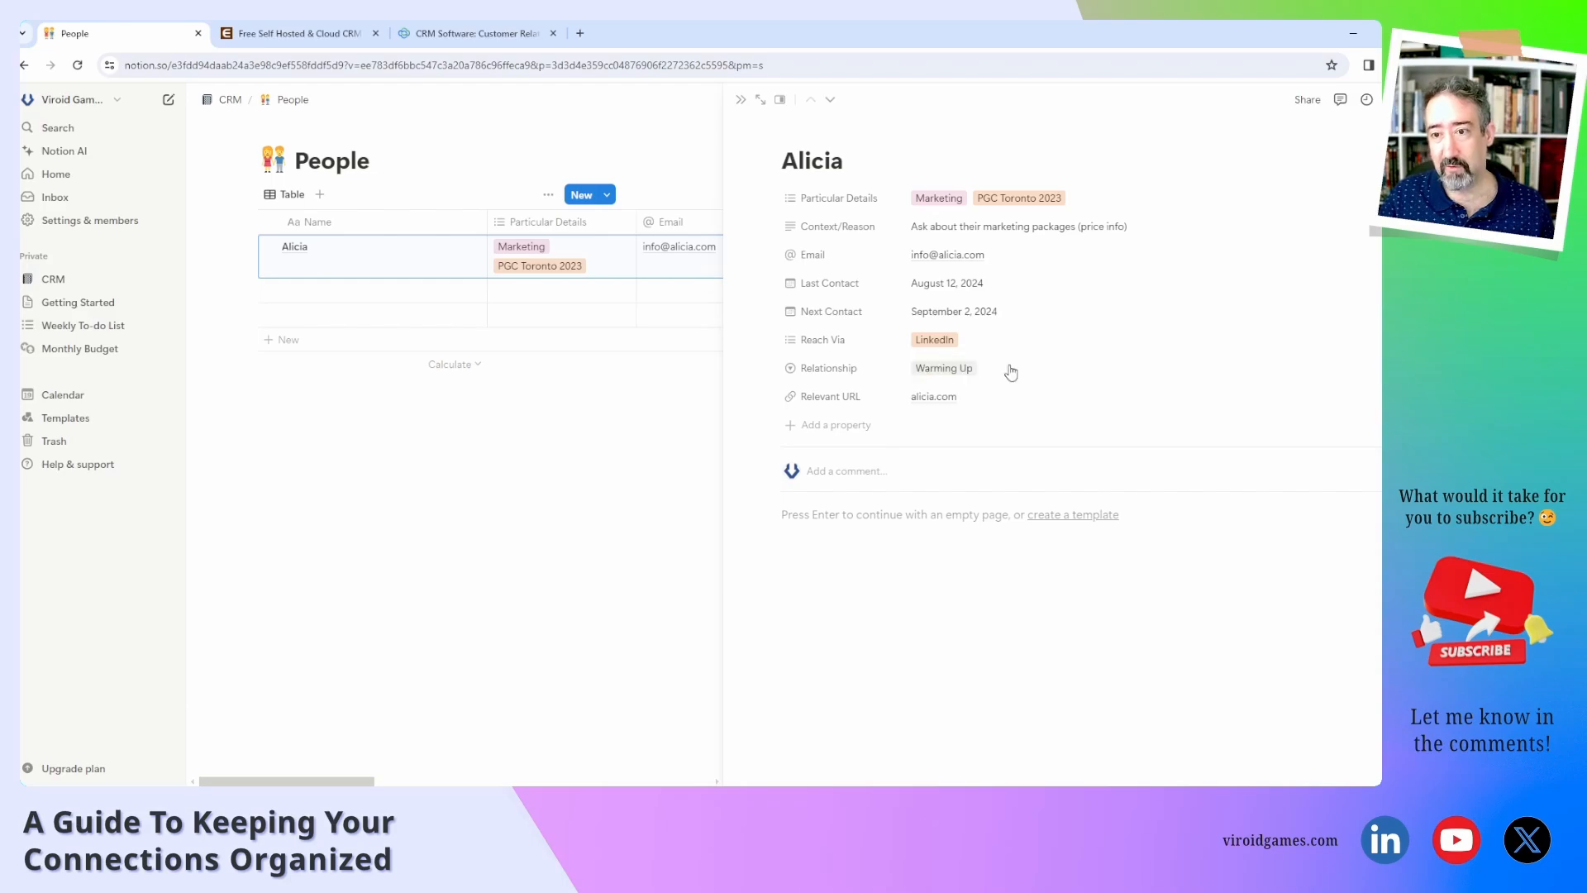
click(1009, 369)
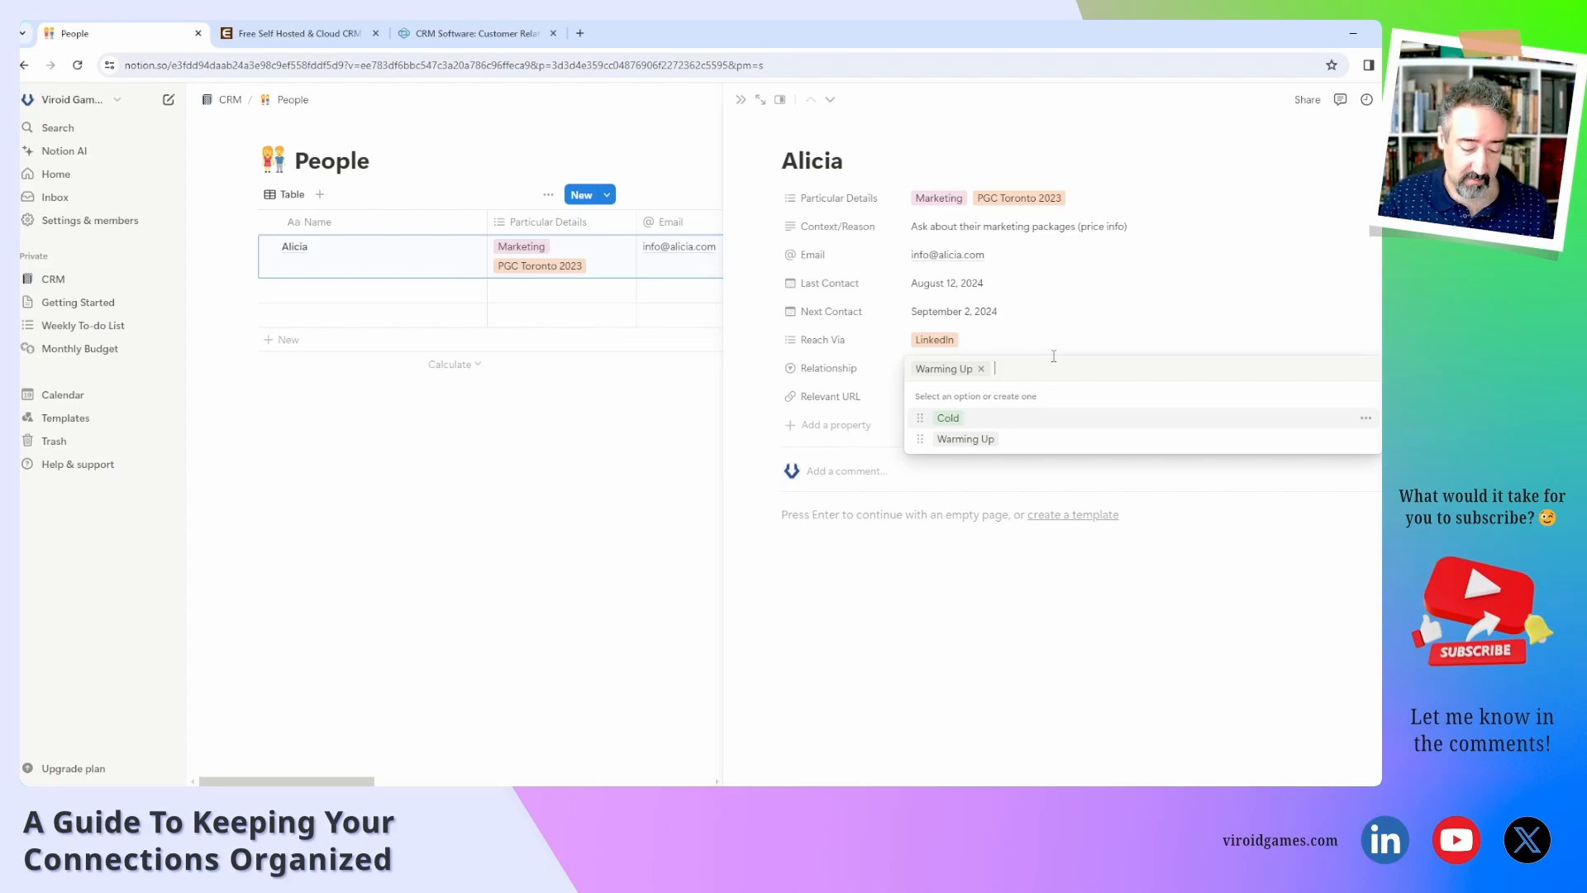
text(C)
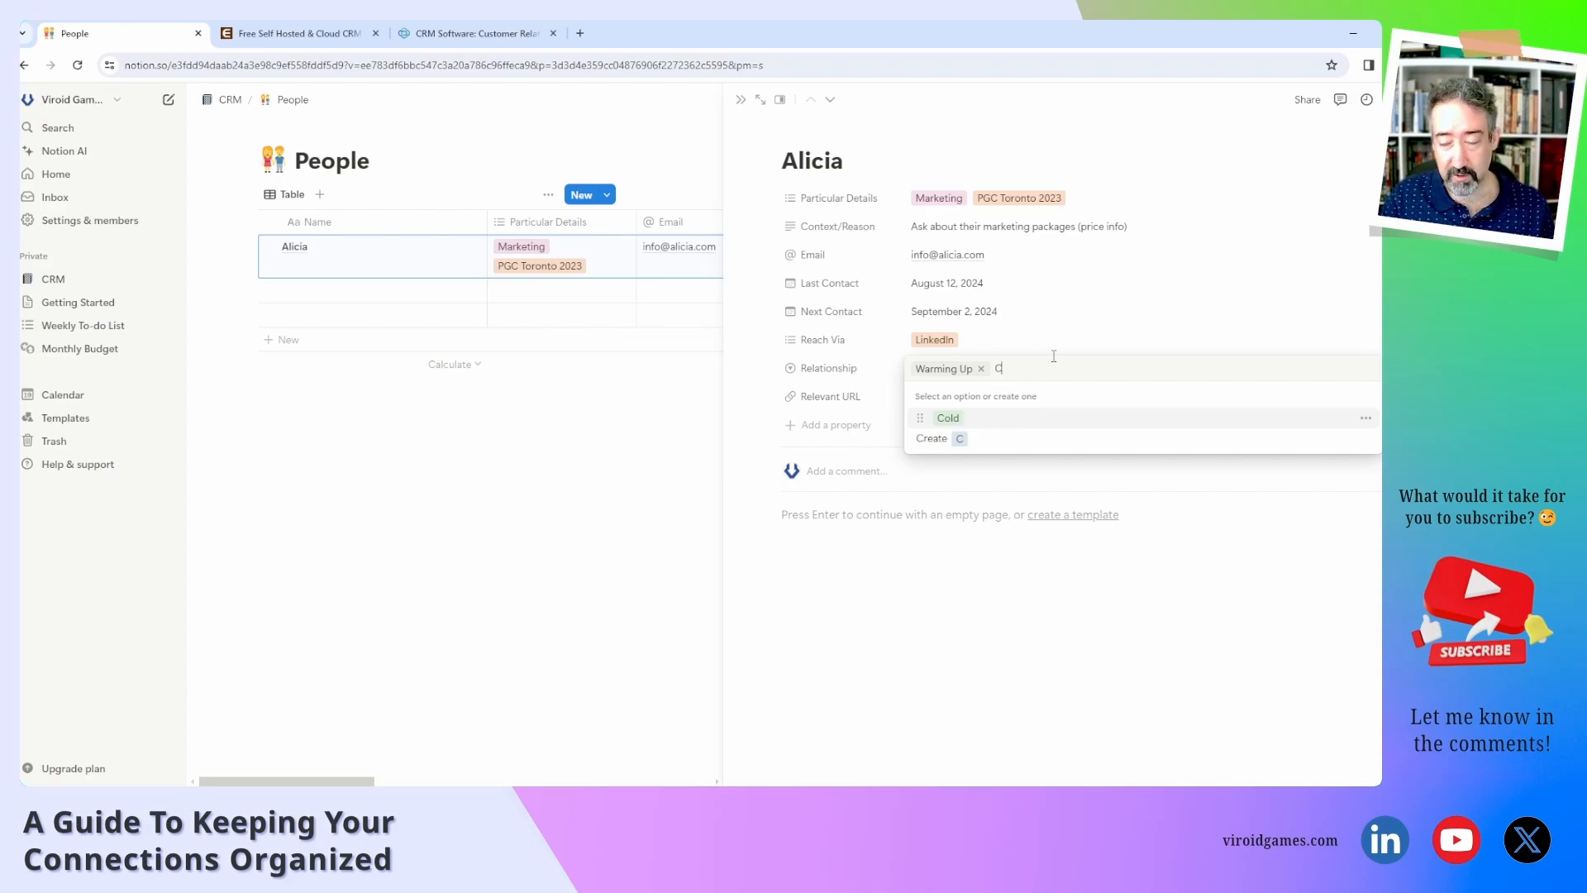
text(asual)
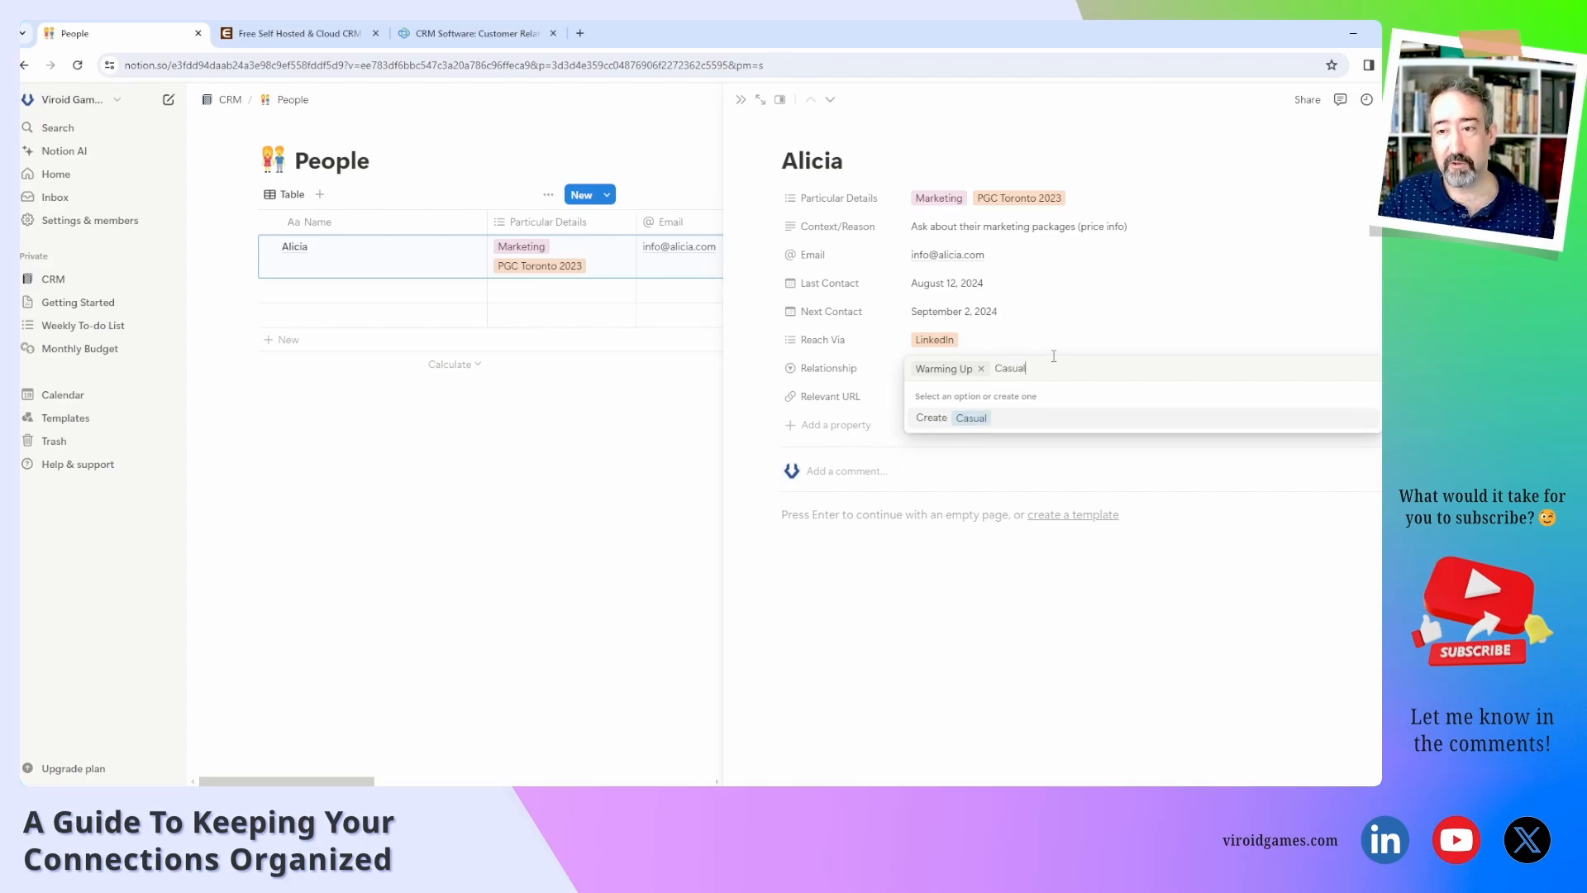
key(Return)
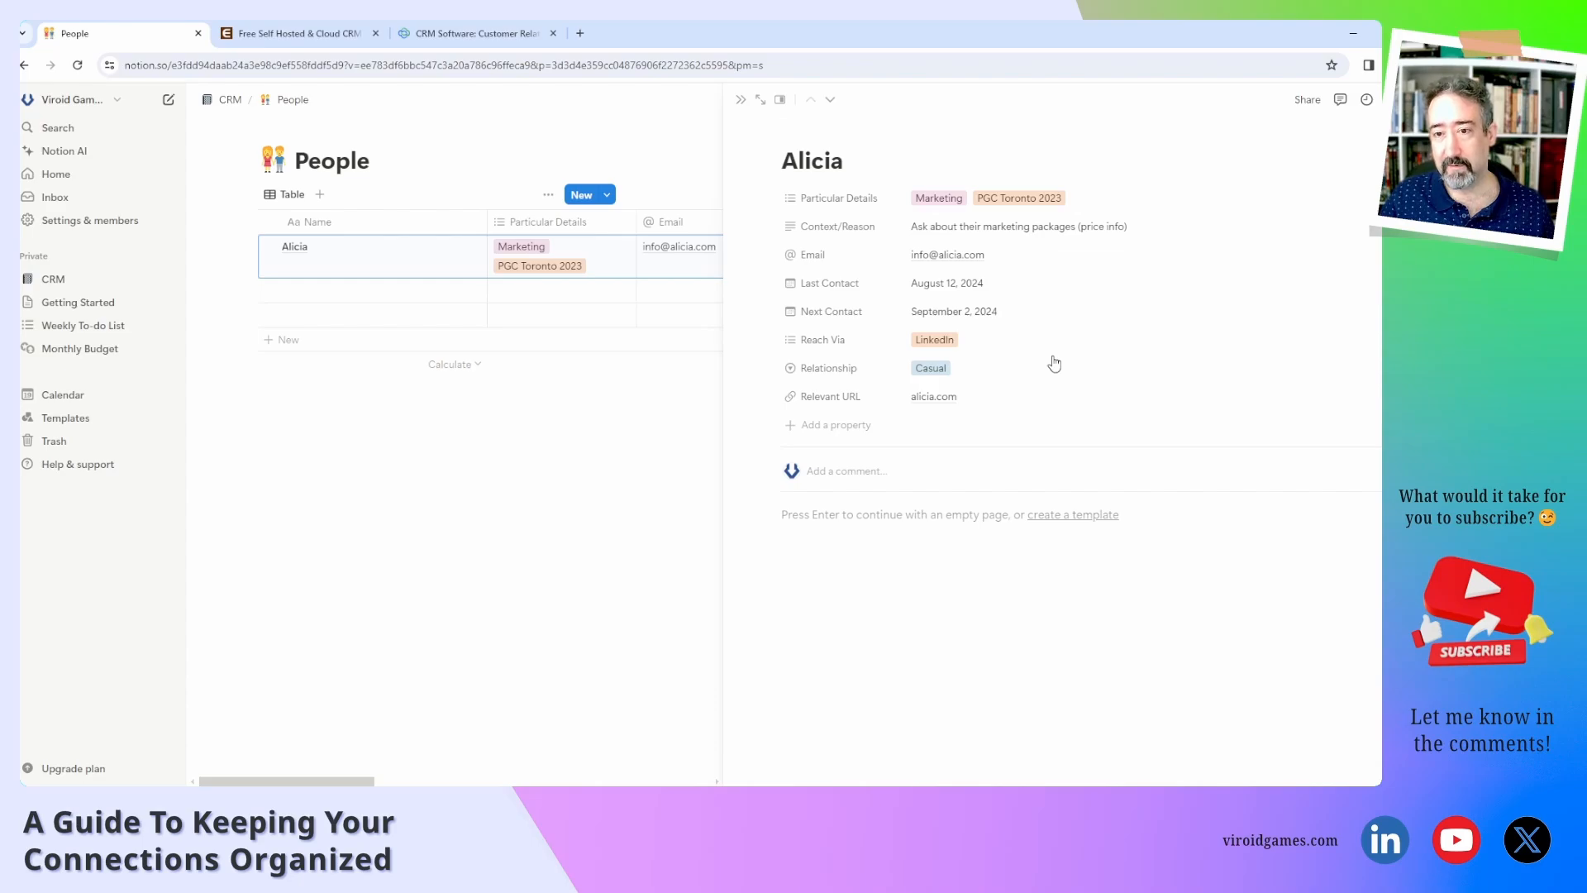
Add a Do Not Contact Relationship option and apply it to Alicia.
click(992, 377)
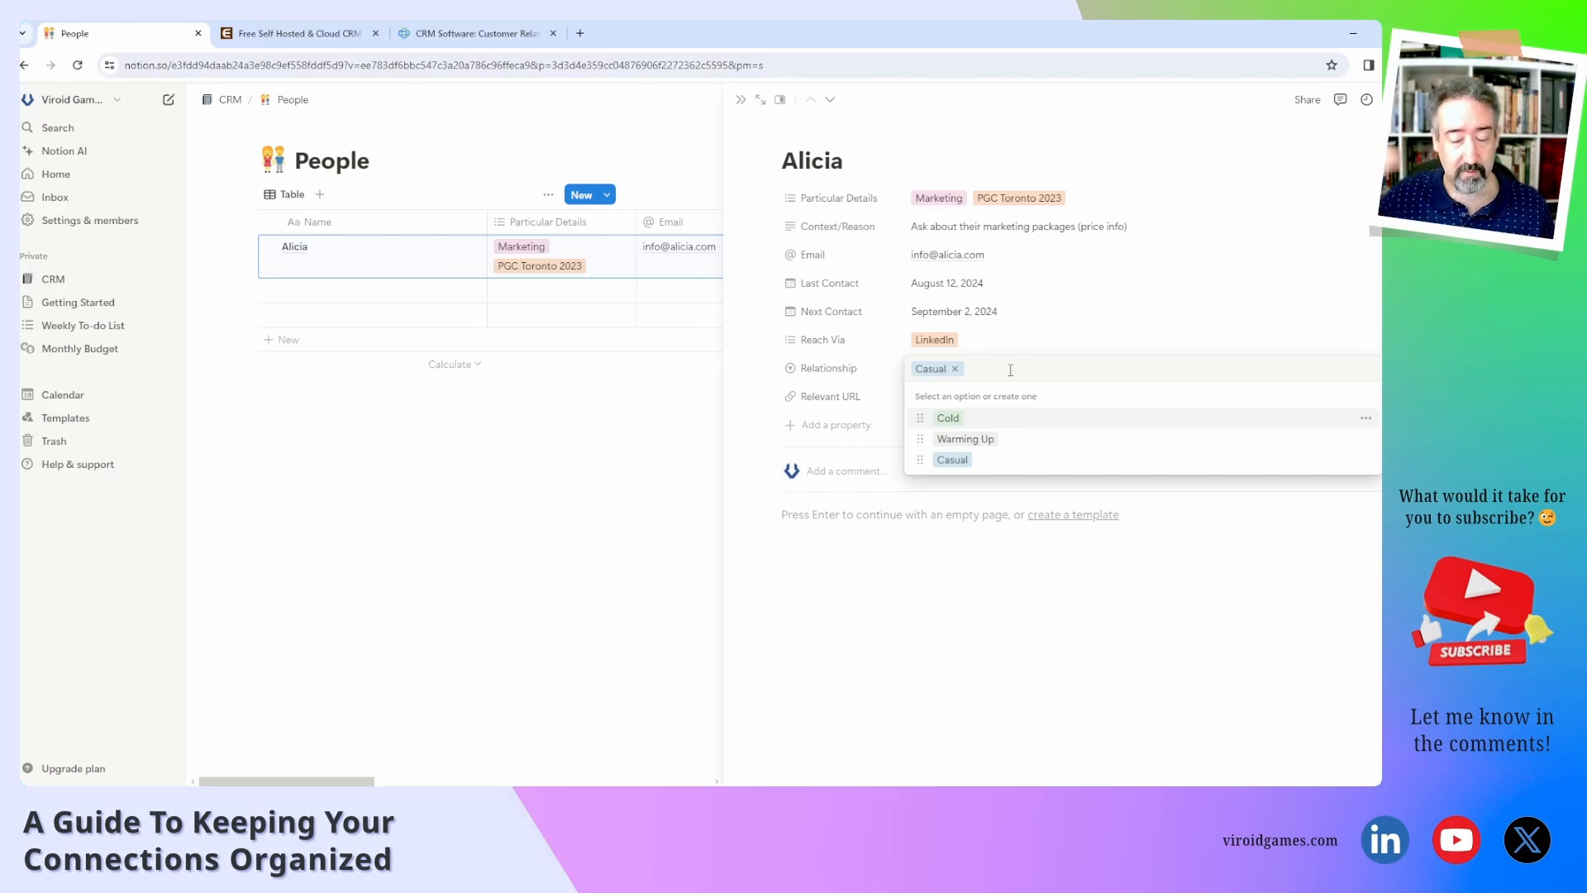
text(D)
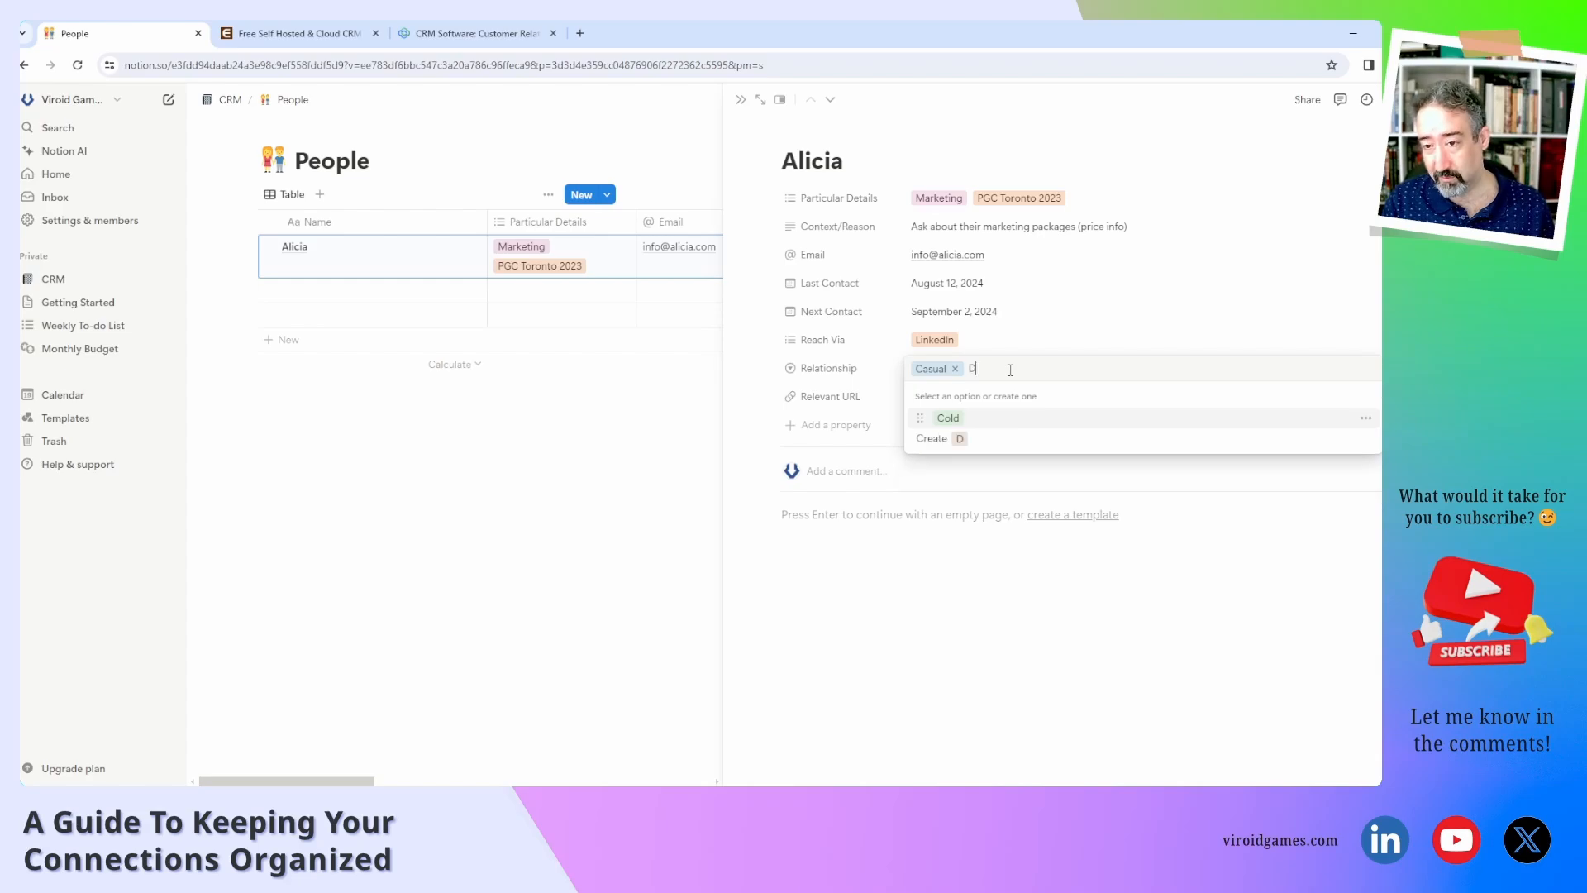
text(o Not Contact)
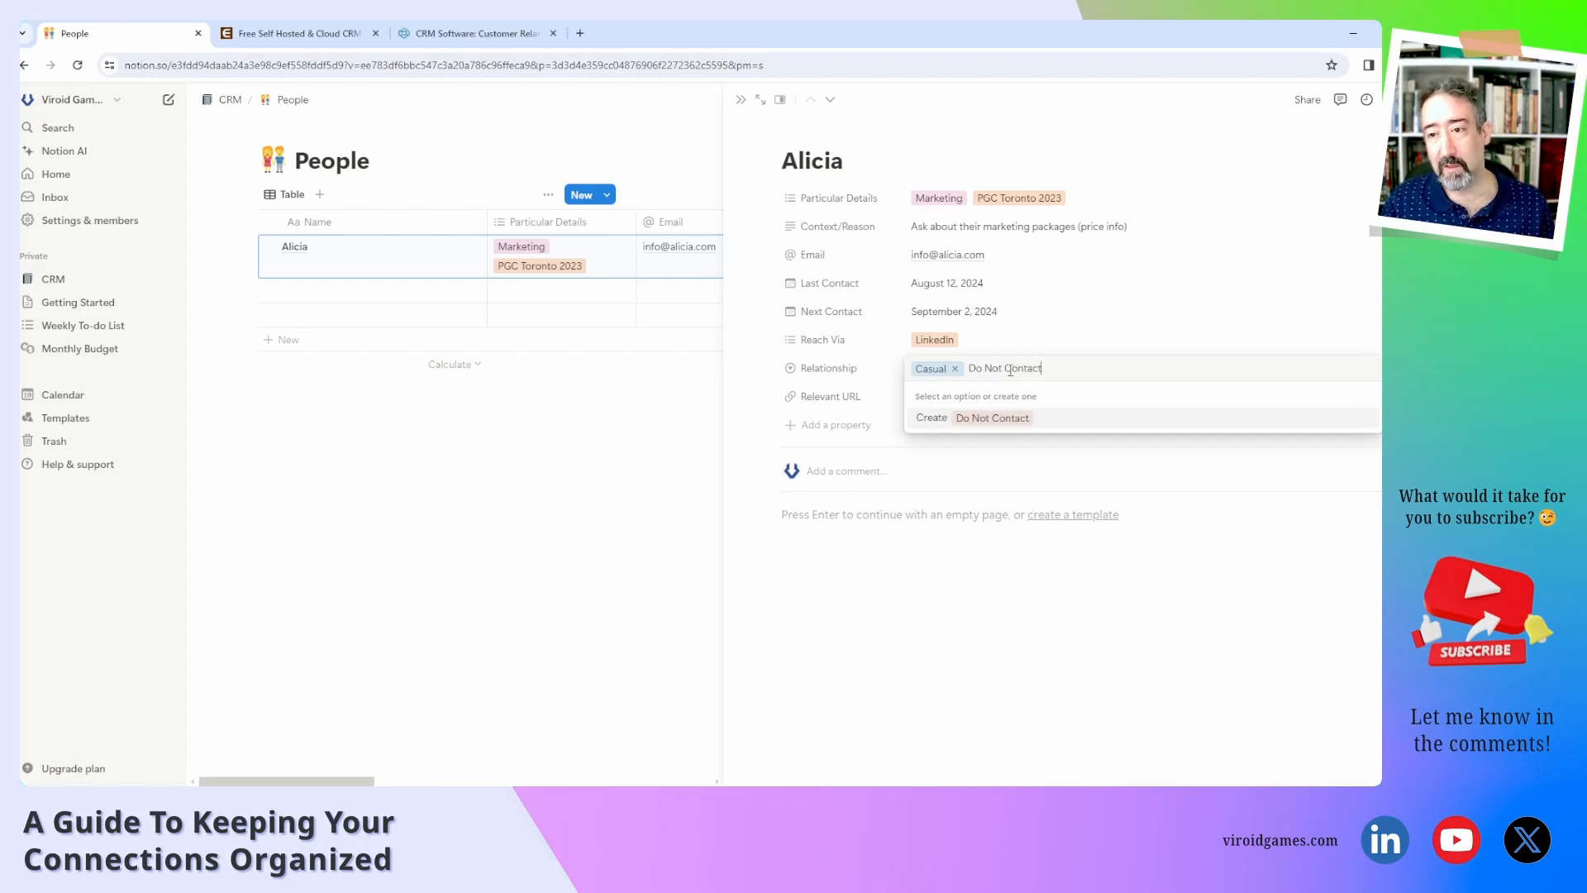
key(Return)
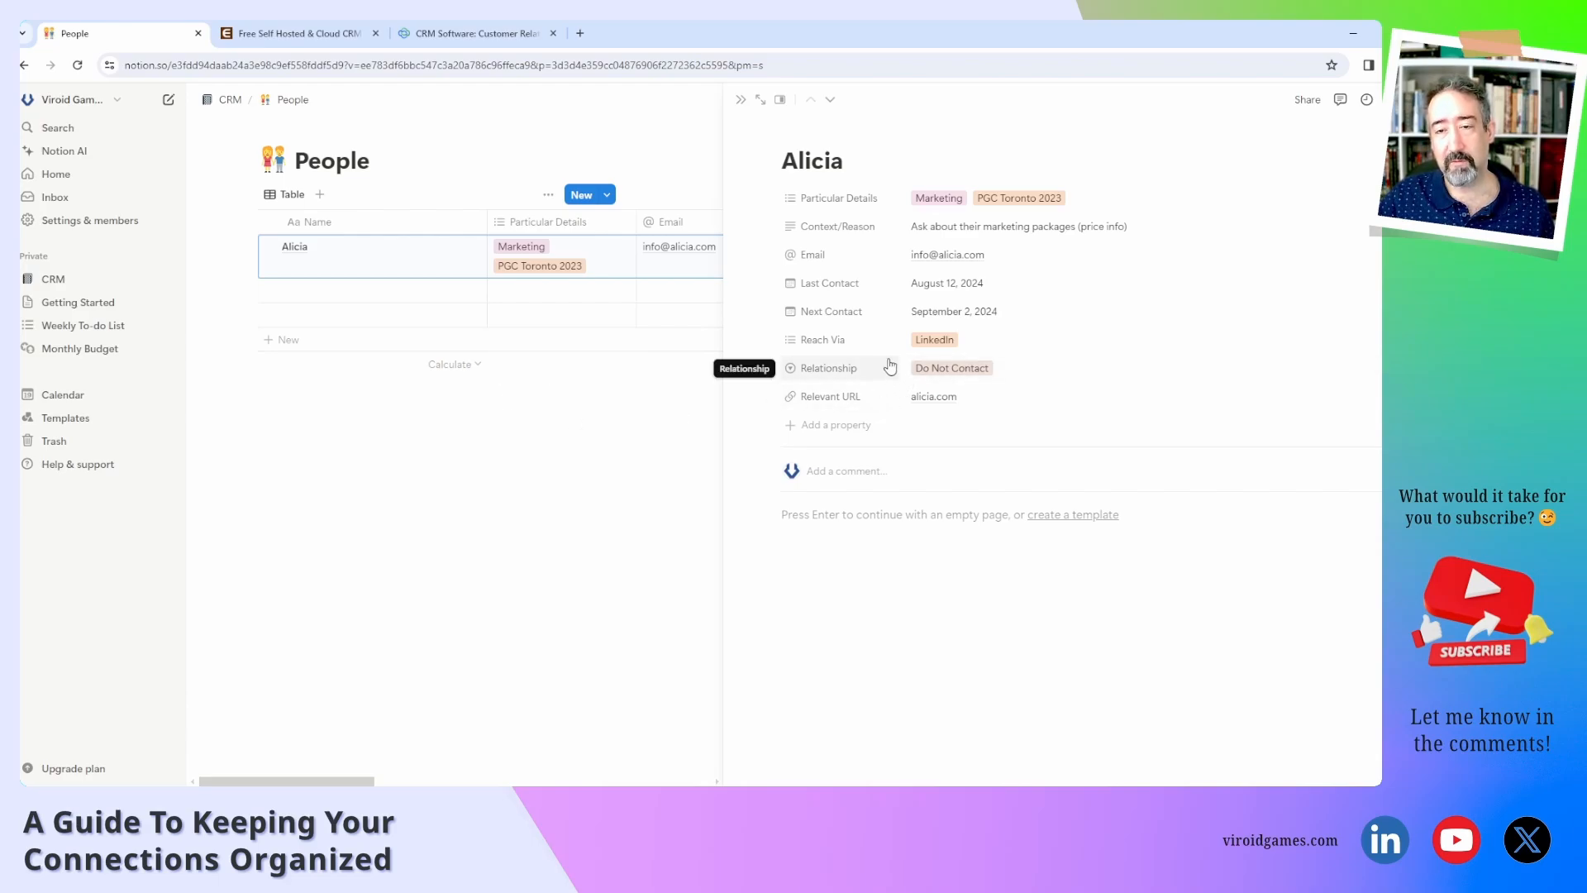
click(1001, 370)
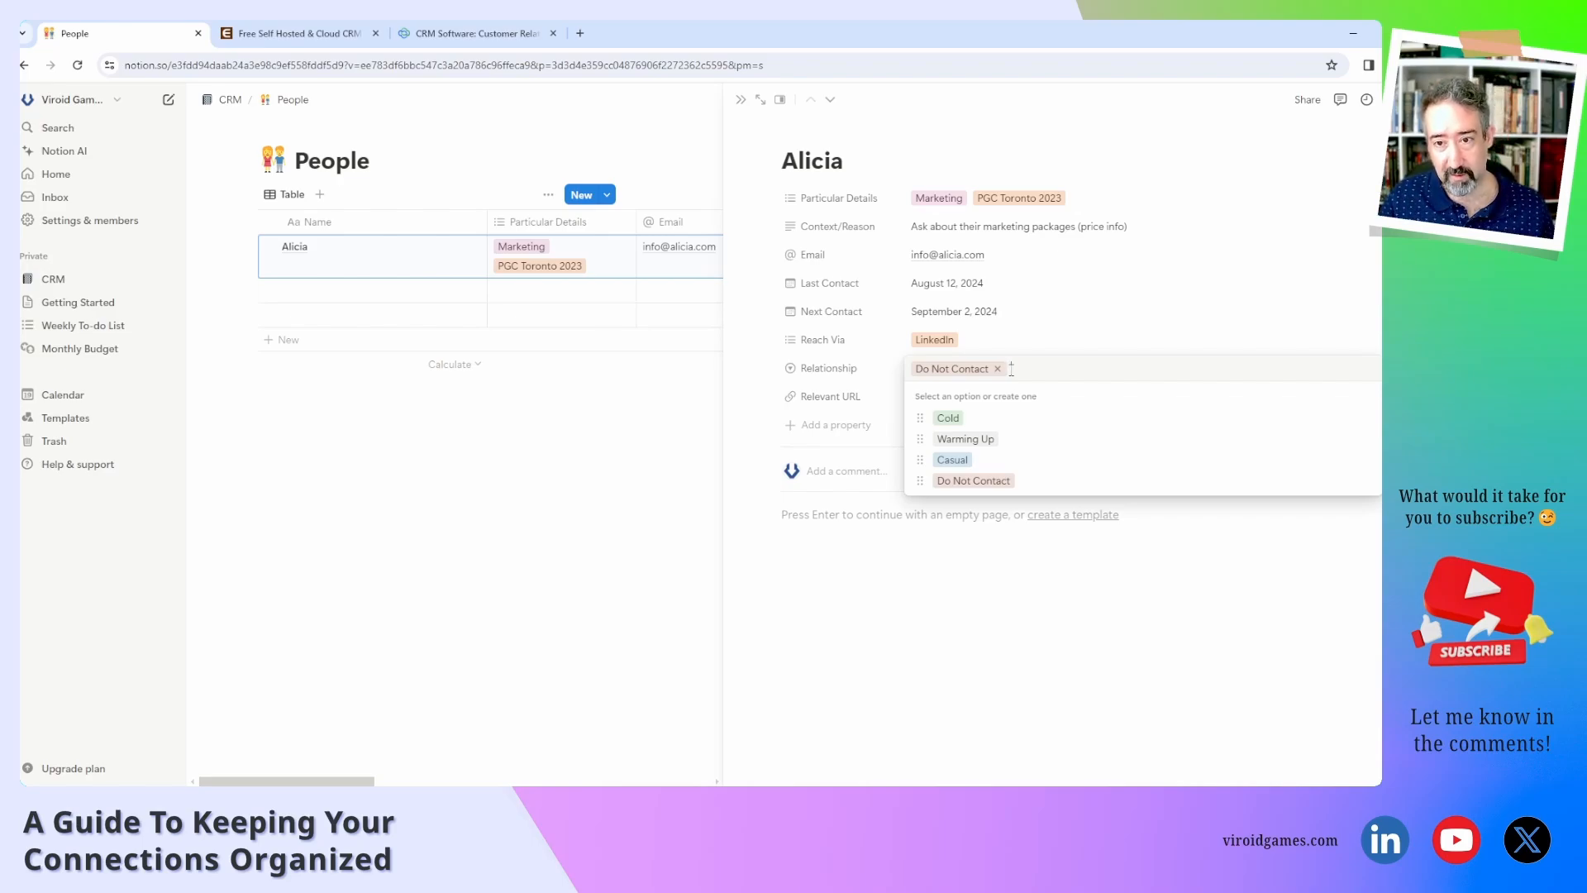
Discard a typed Vendor option, keeping Do Not Contact, and briefly view the Particular Details tags.
text(Vendor)
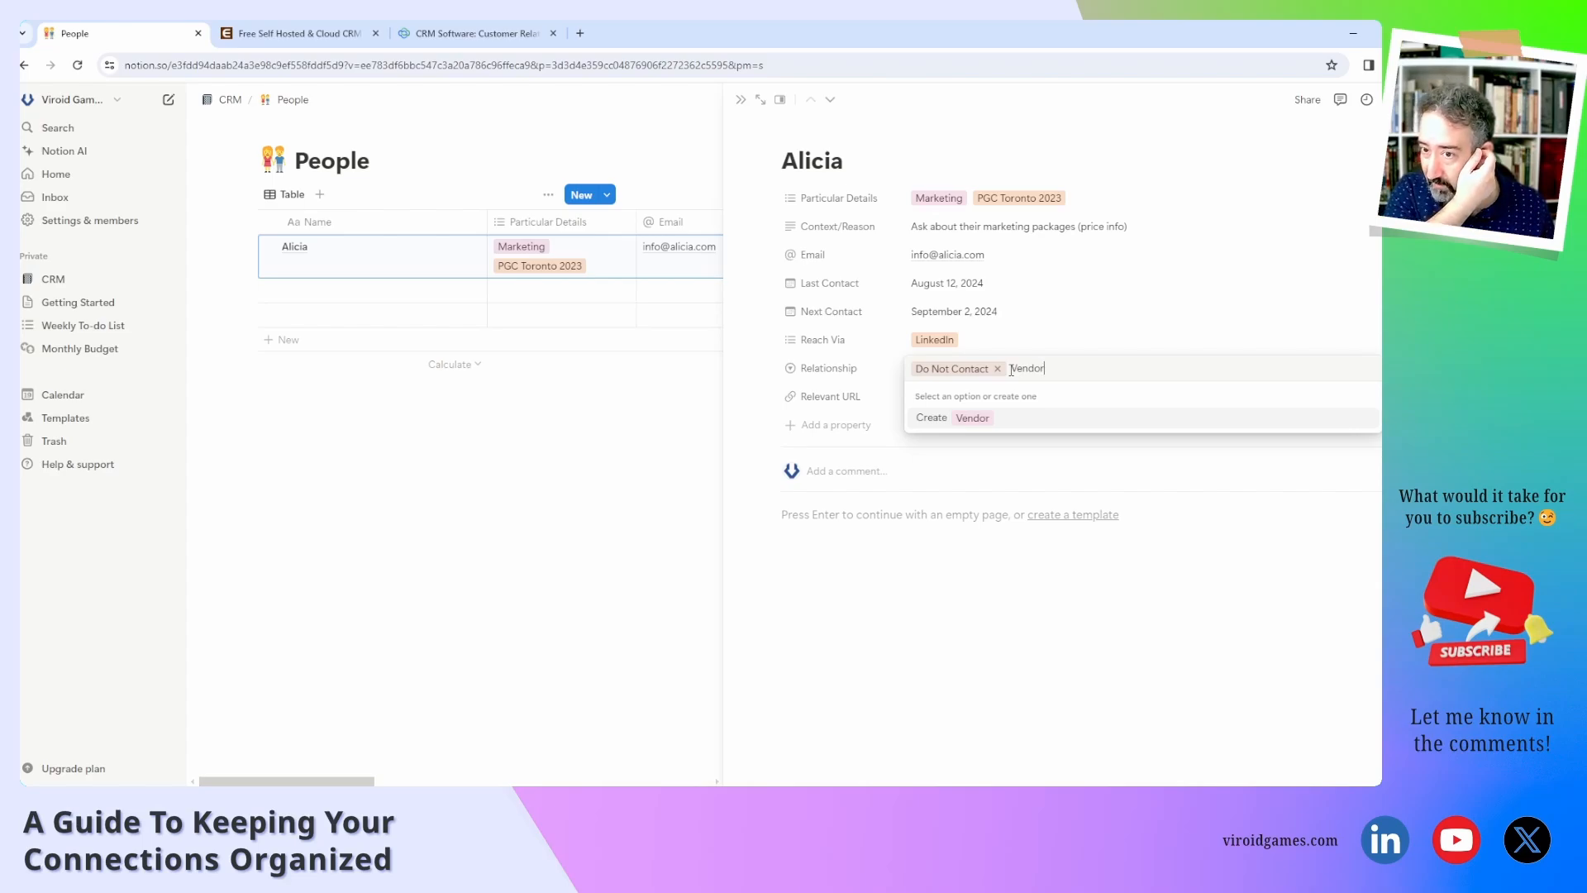
key(BackSpace)
key(BackSpace)
key(BackSpace)
key(BackSpace)
key(BackSpace)
key(BackSpace)
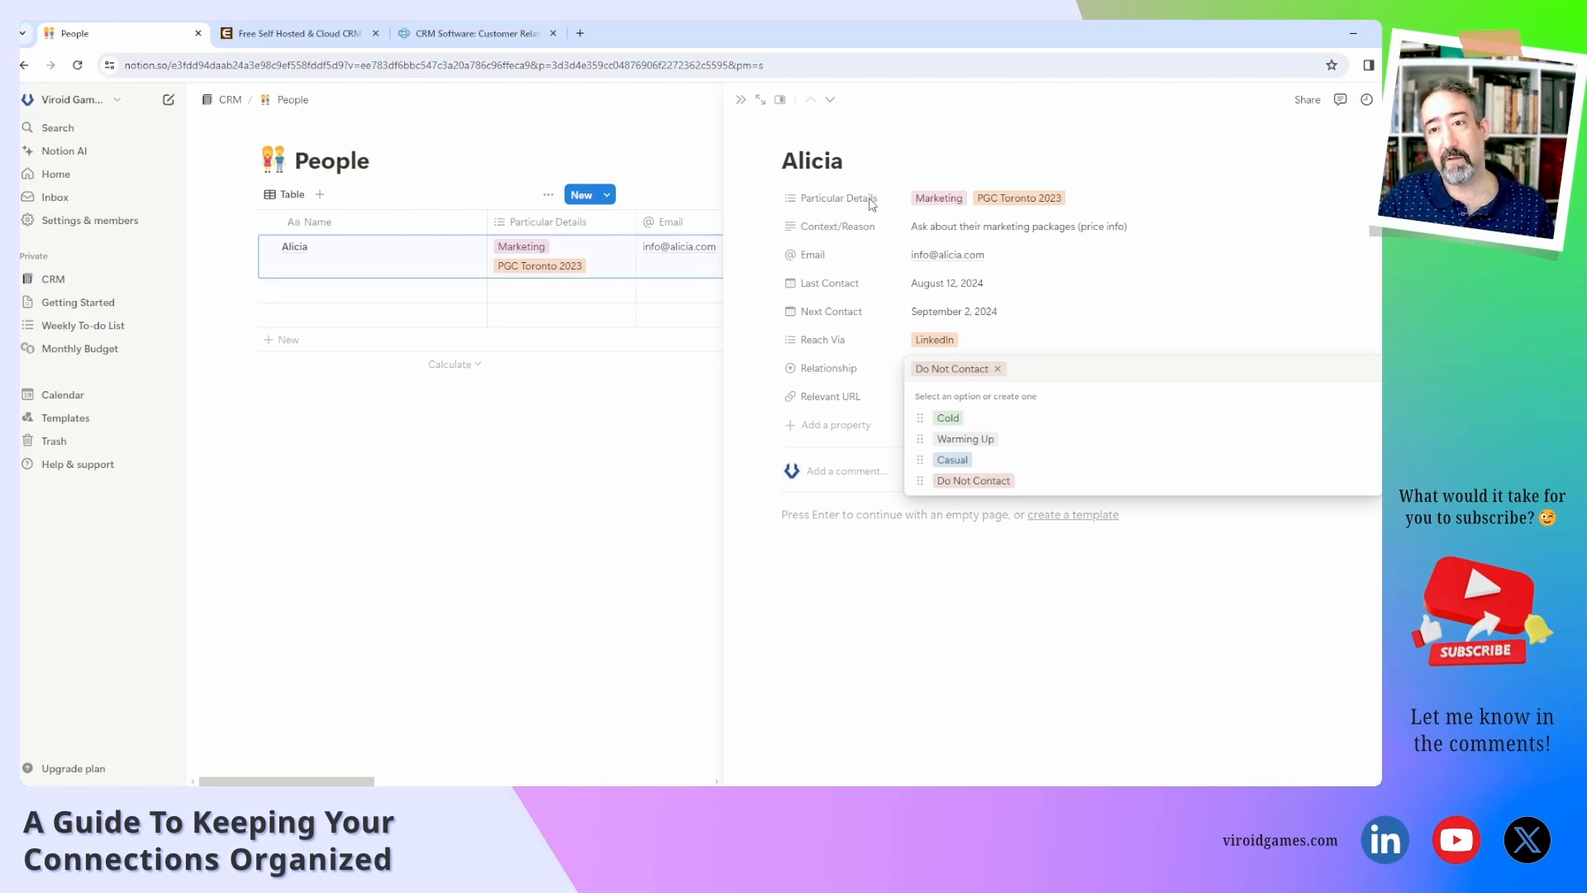
click(1102, 206)
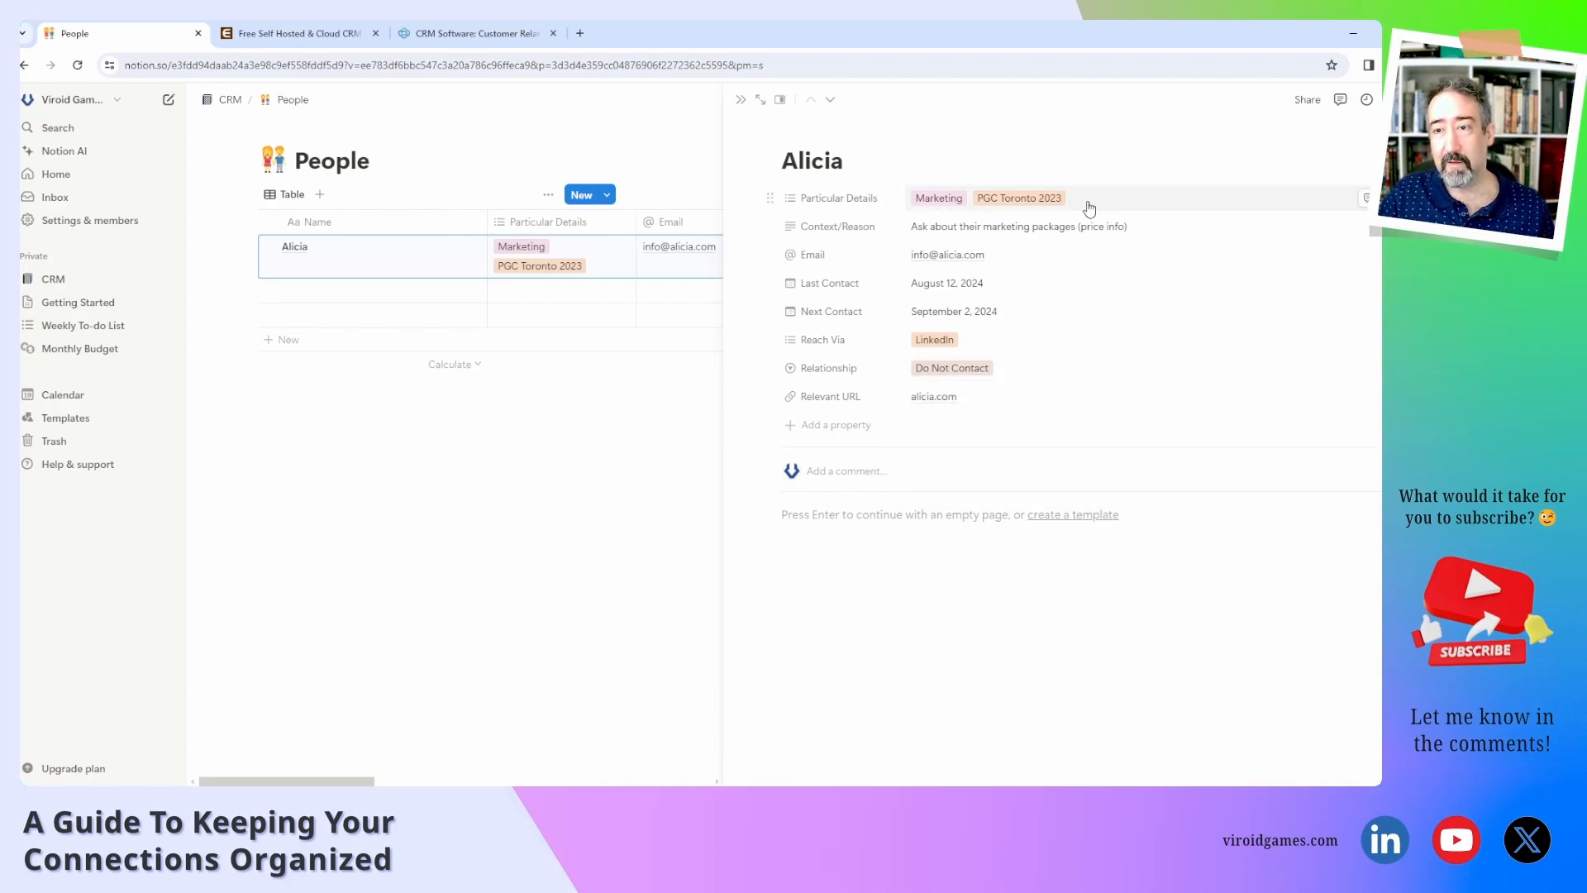
click(1087, 206)
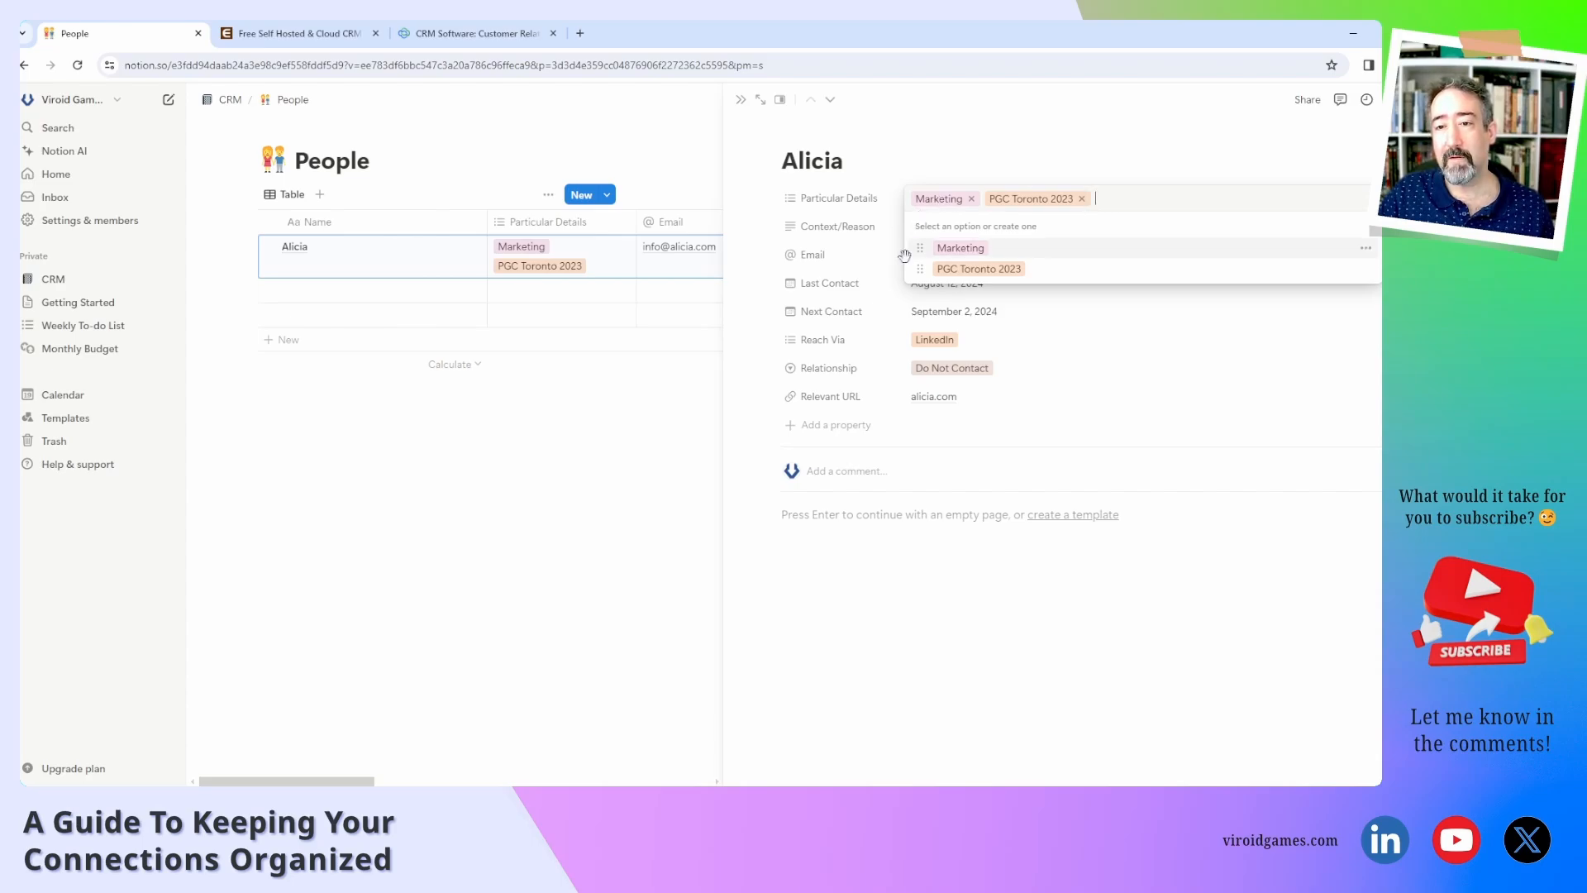
click(898, 370)
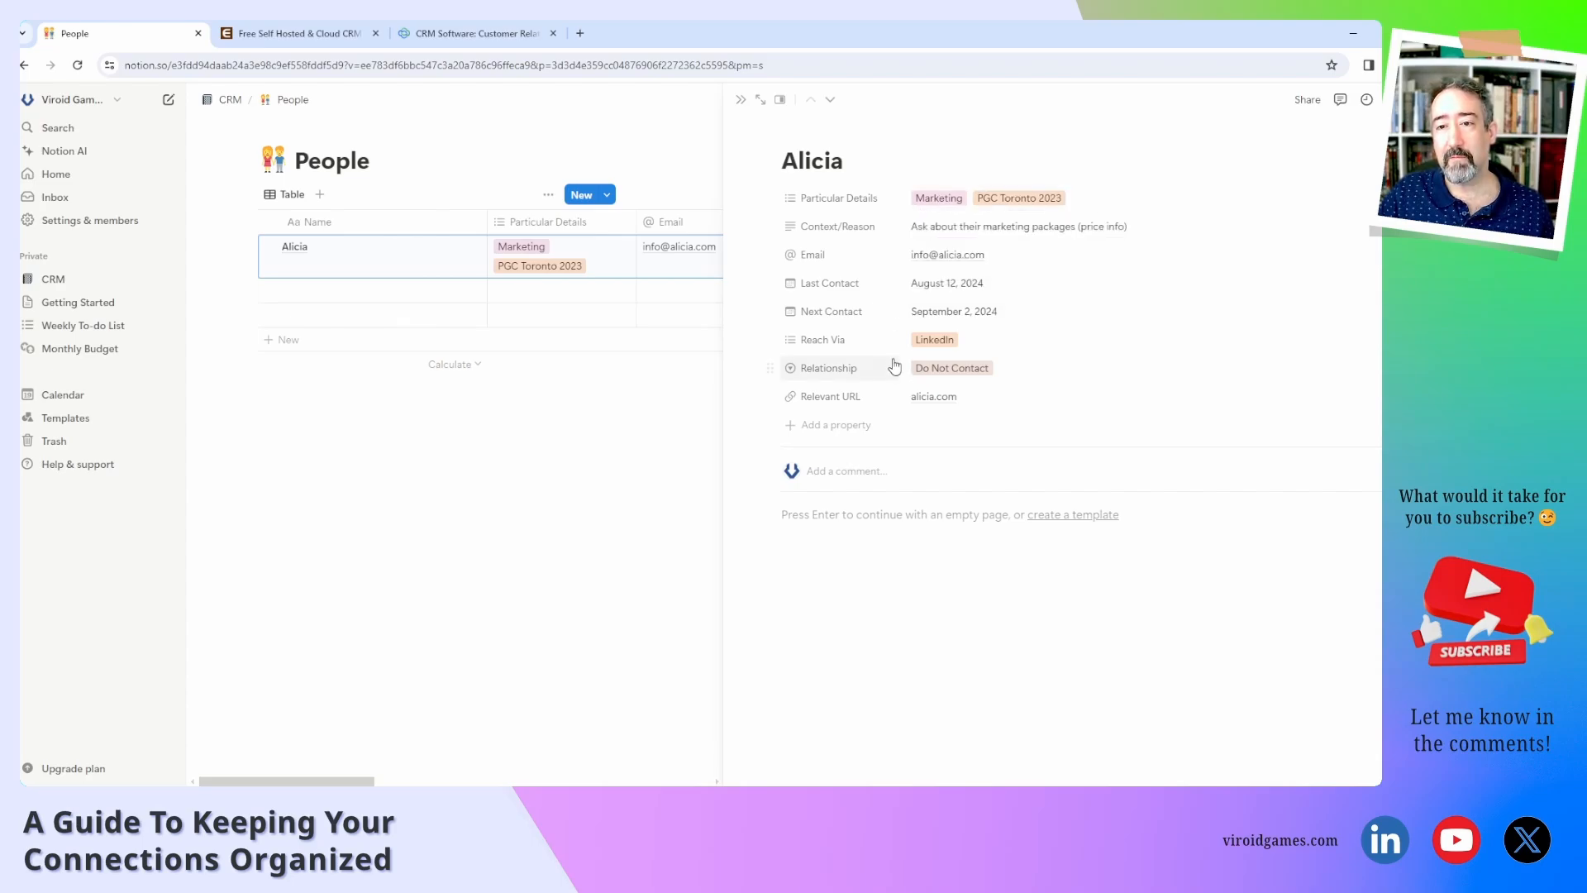
Create a Vendor Relationship option, then set Alicia's Relationship to Warming Up.
click(1017, 379)
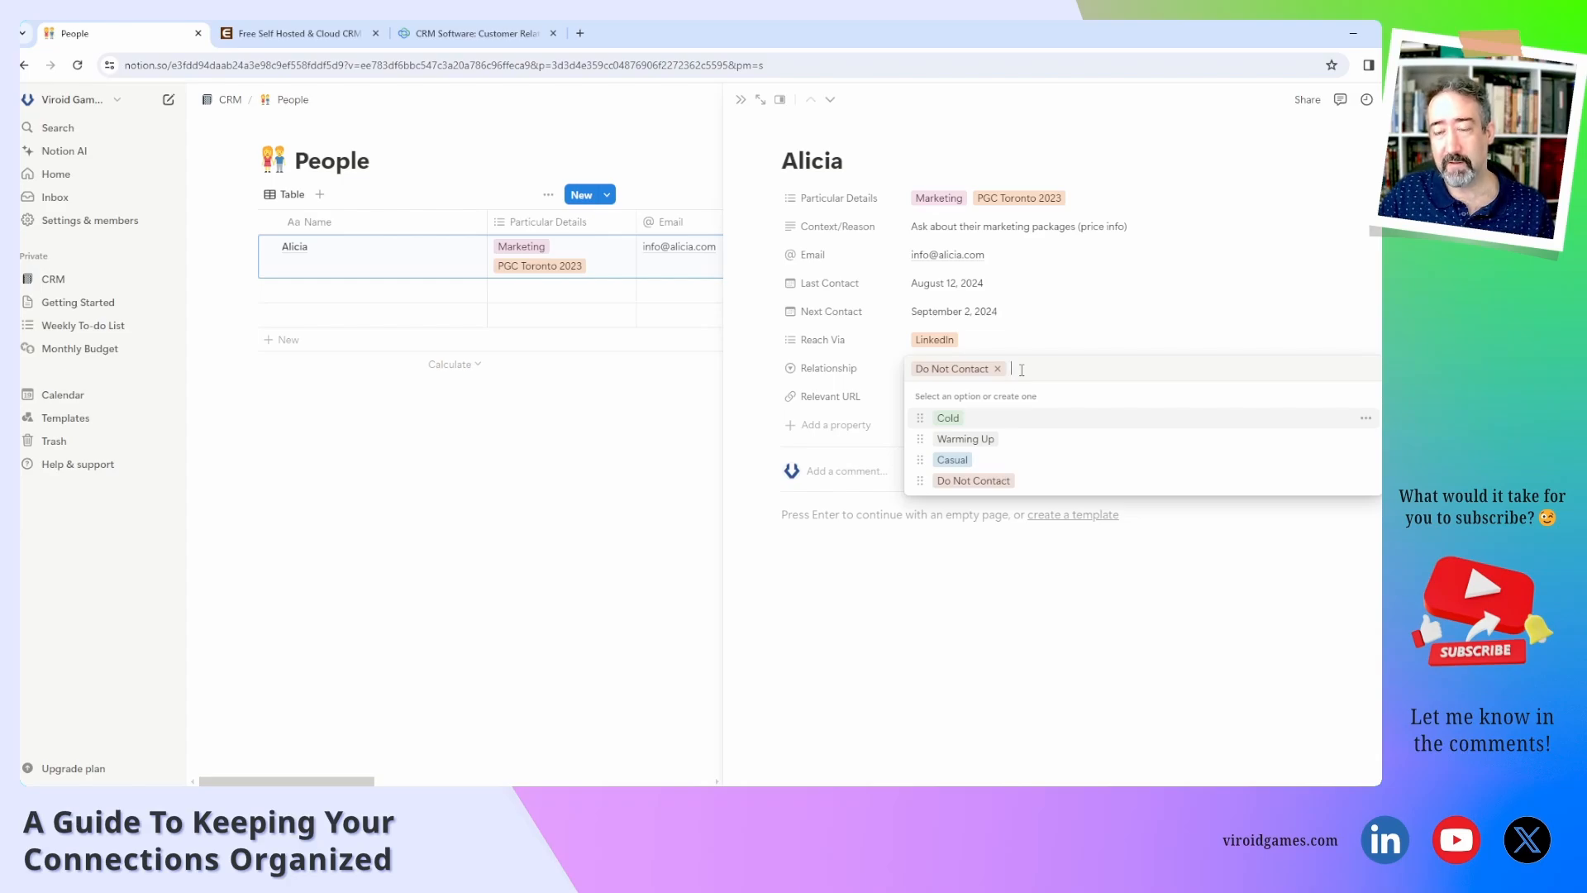
text(Vendor)
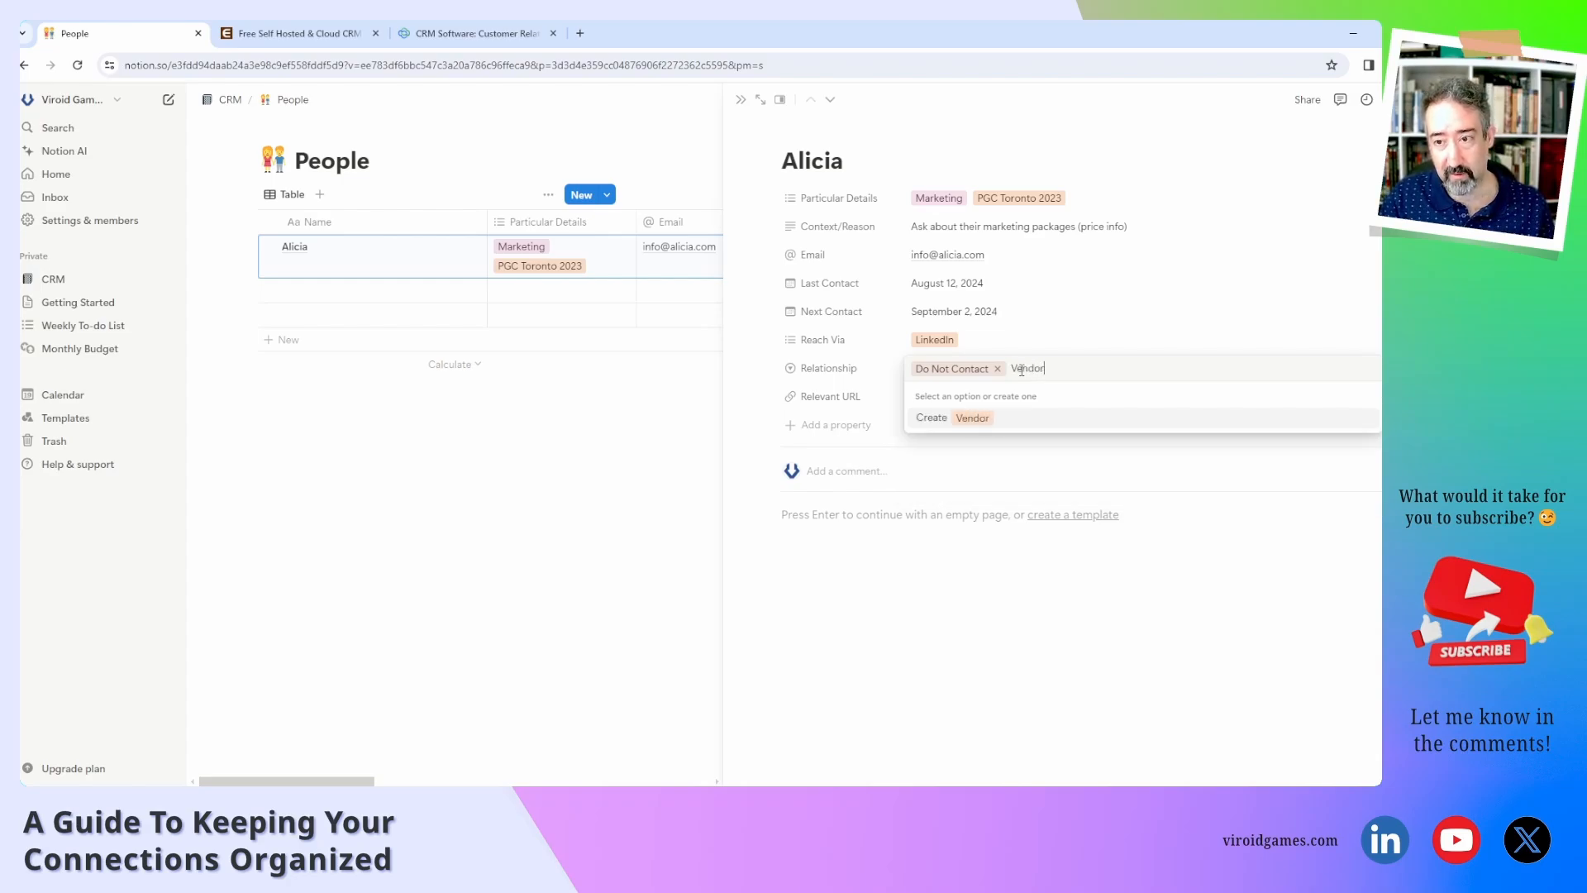
key(Return)
click(1020, 372)
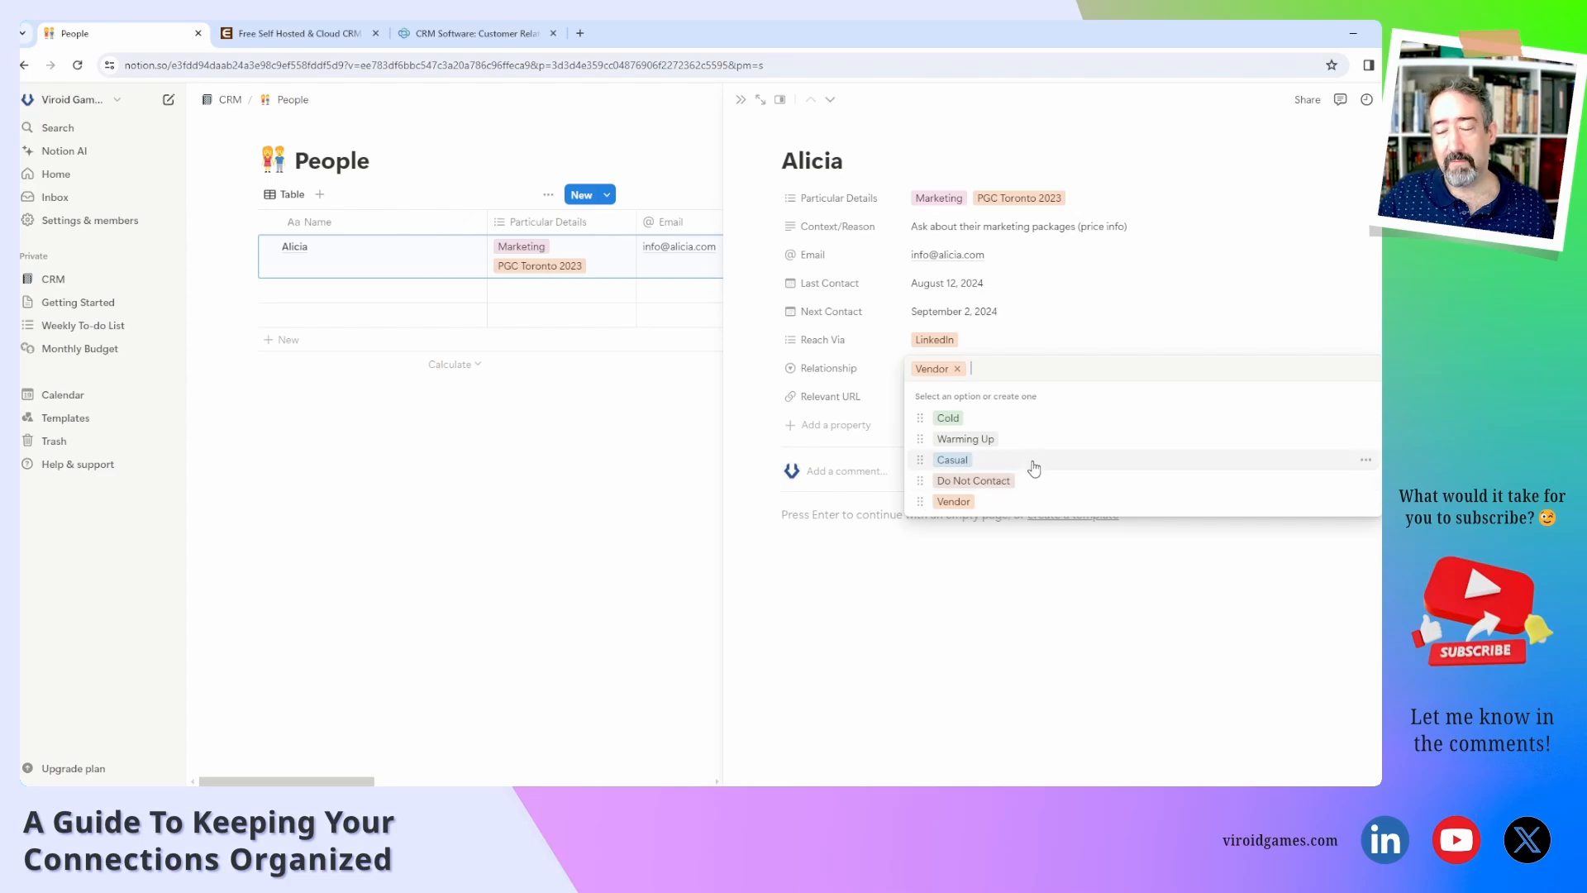
click(882, 378)
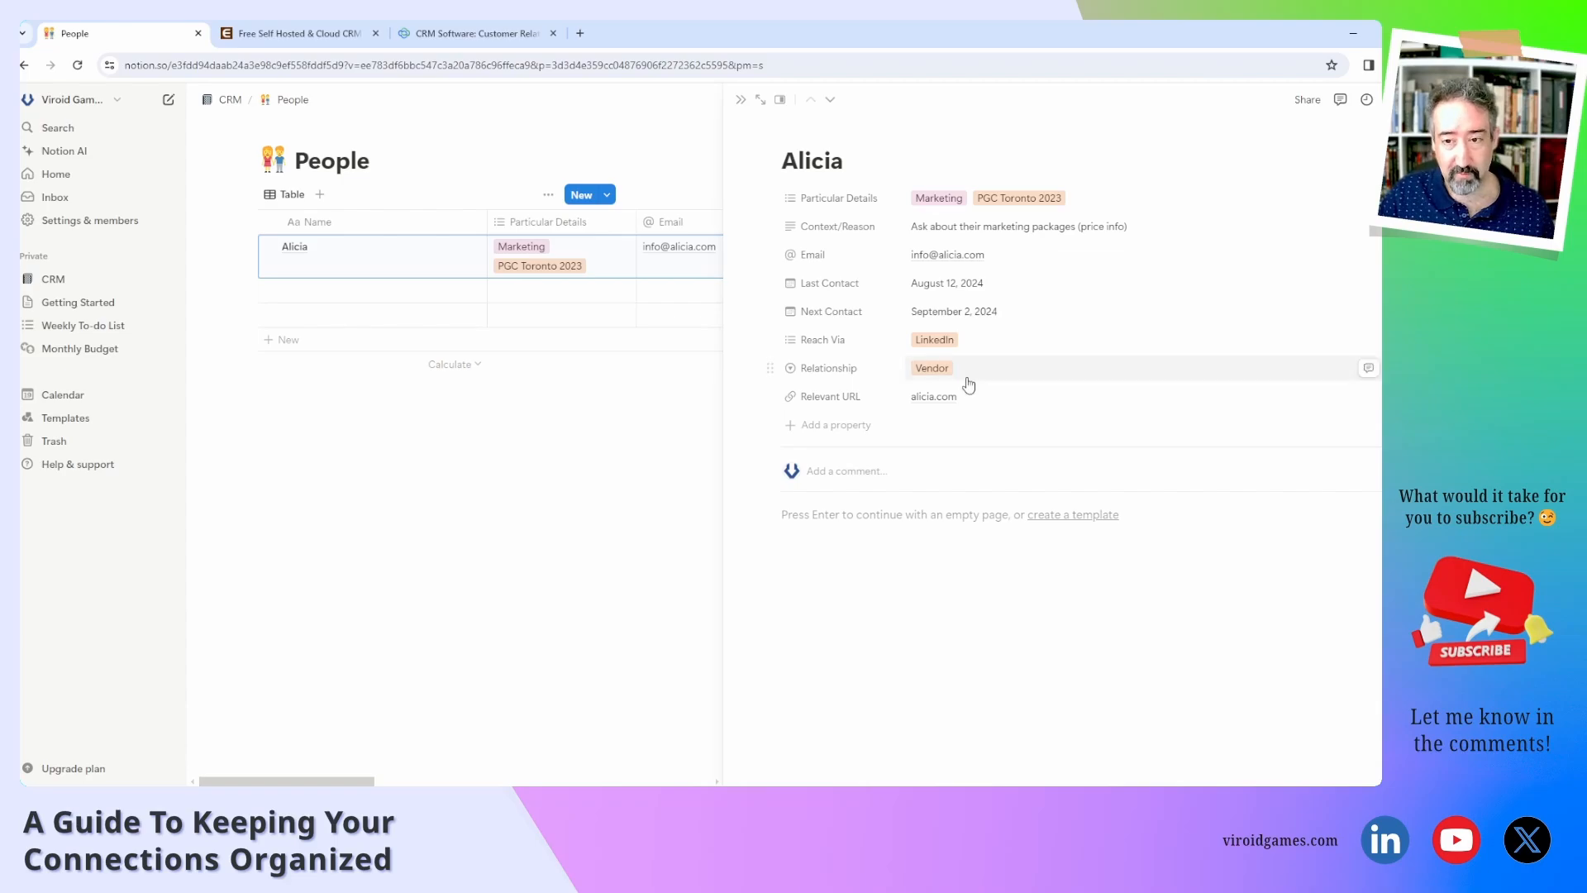
click(992, 371)
click(1010, 438)
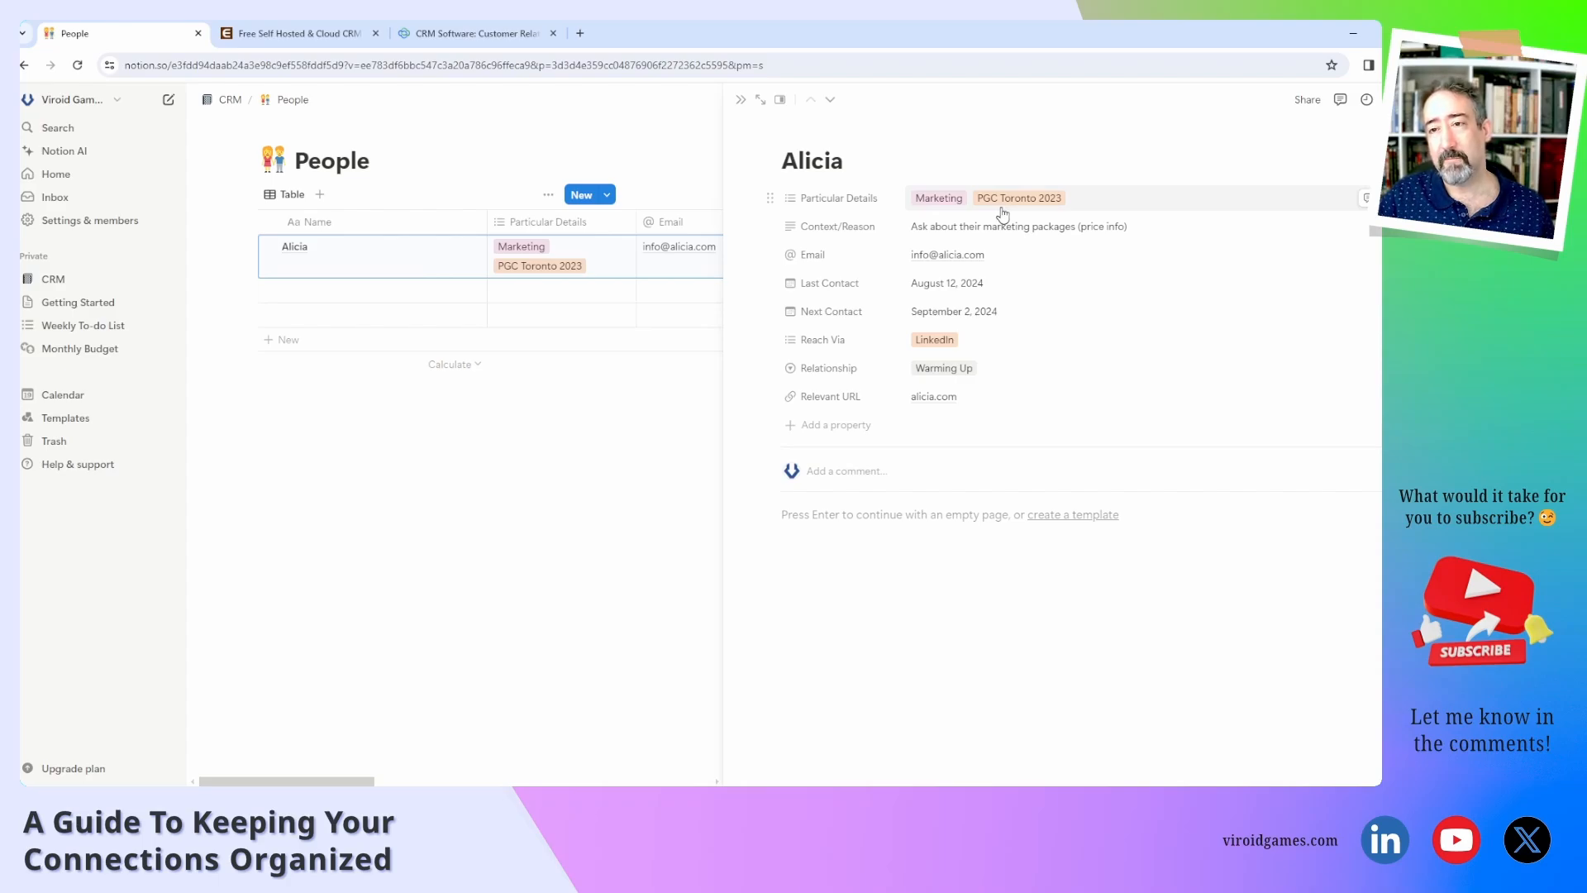
Add a Multi-select property named Source to Alicia's page.
click(853, 433)
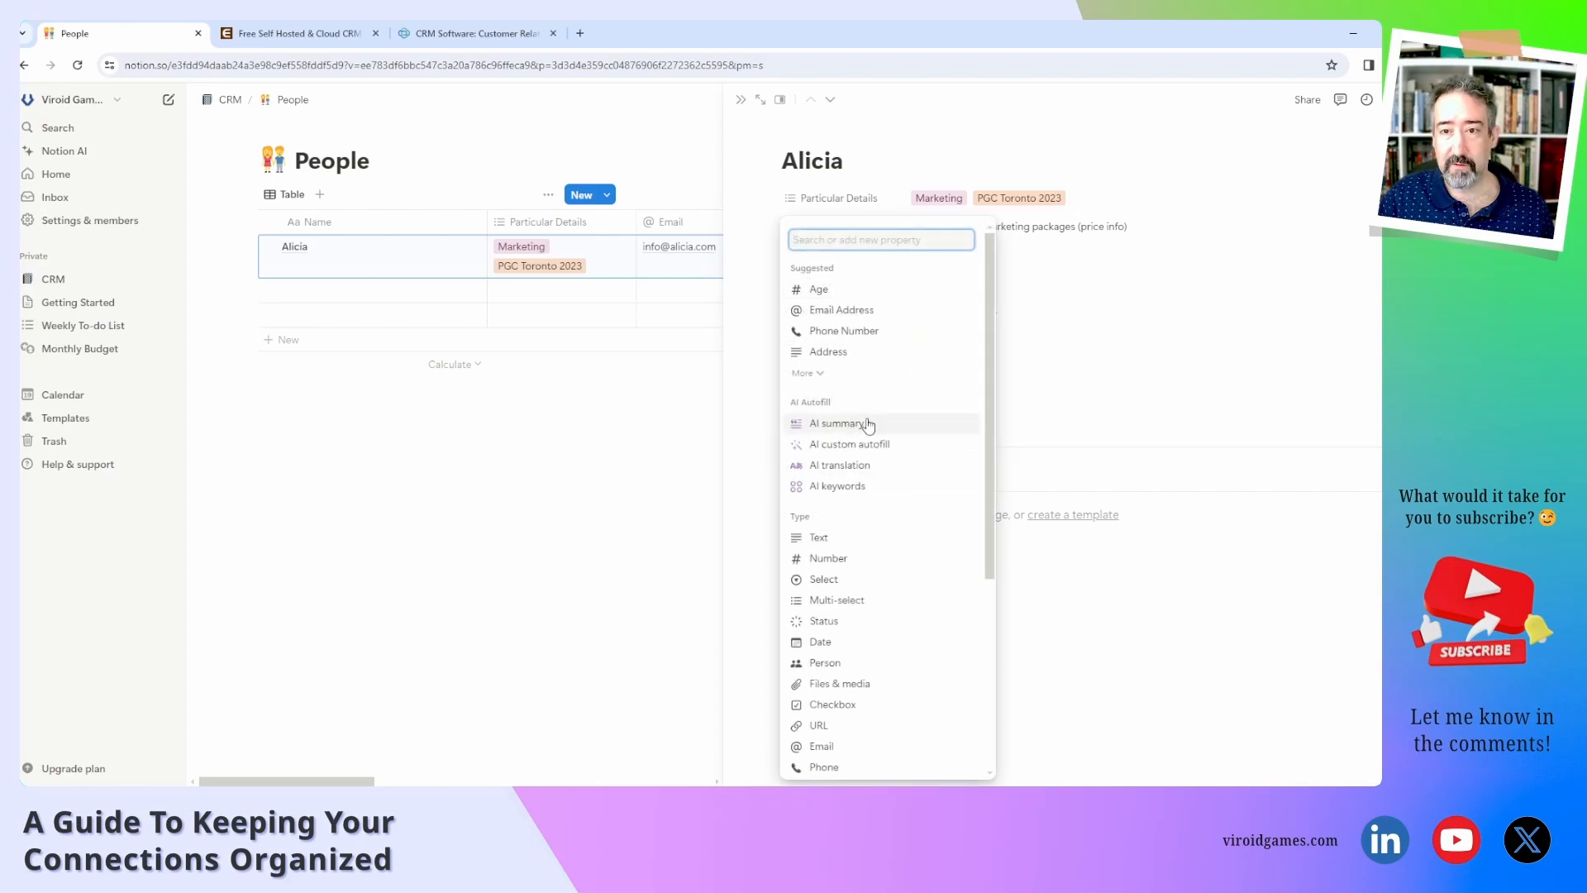
text(Source)
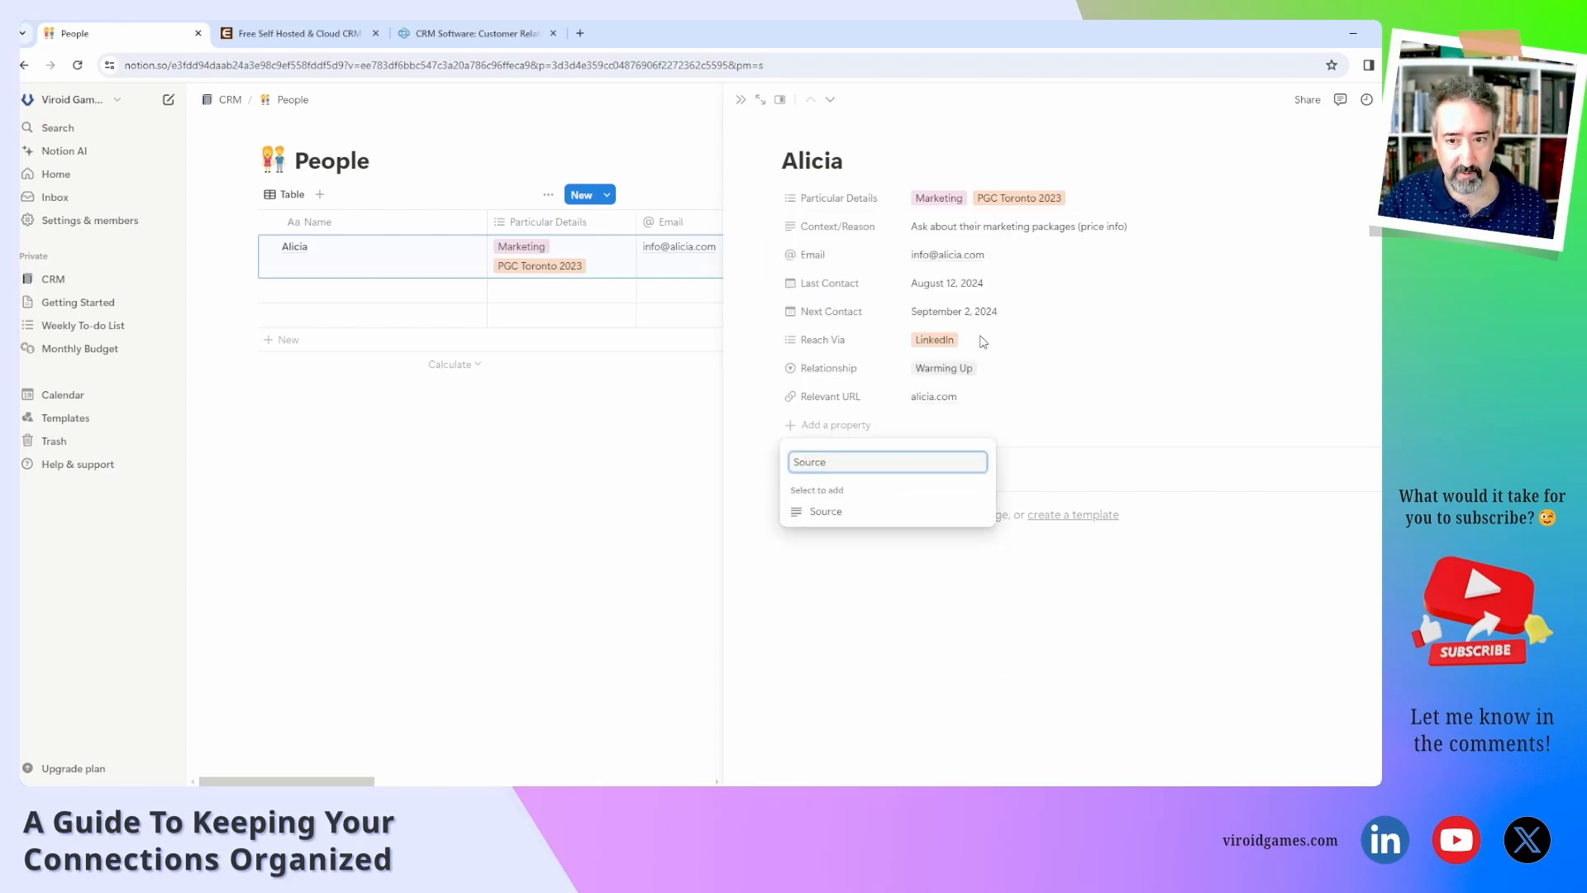
key(ctrl+a)
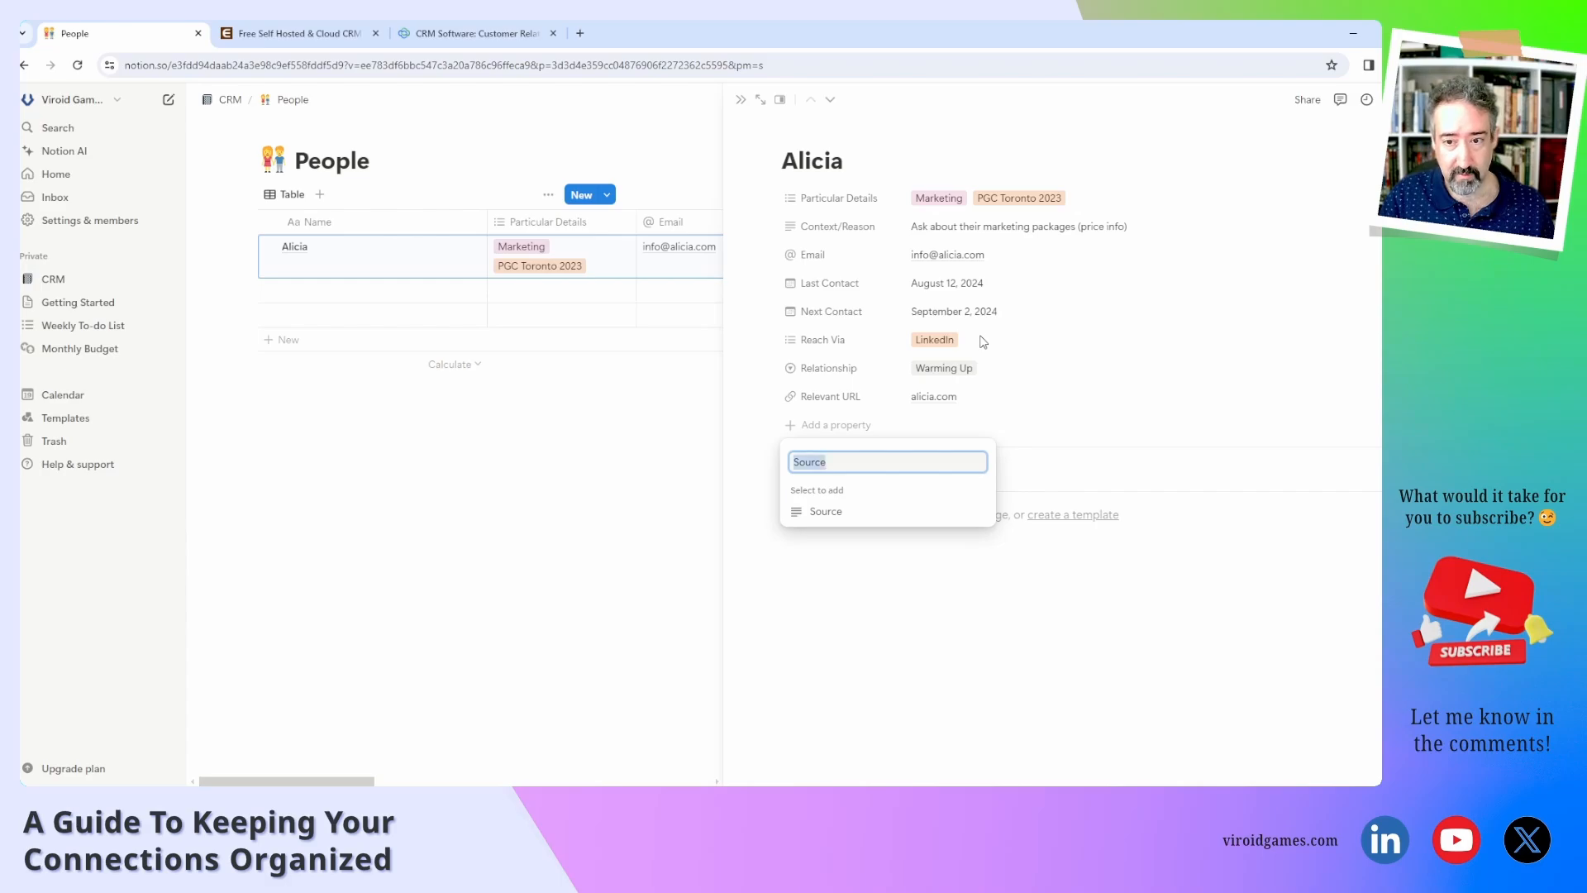
key(BackSpace)
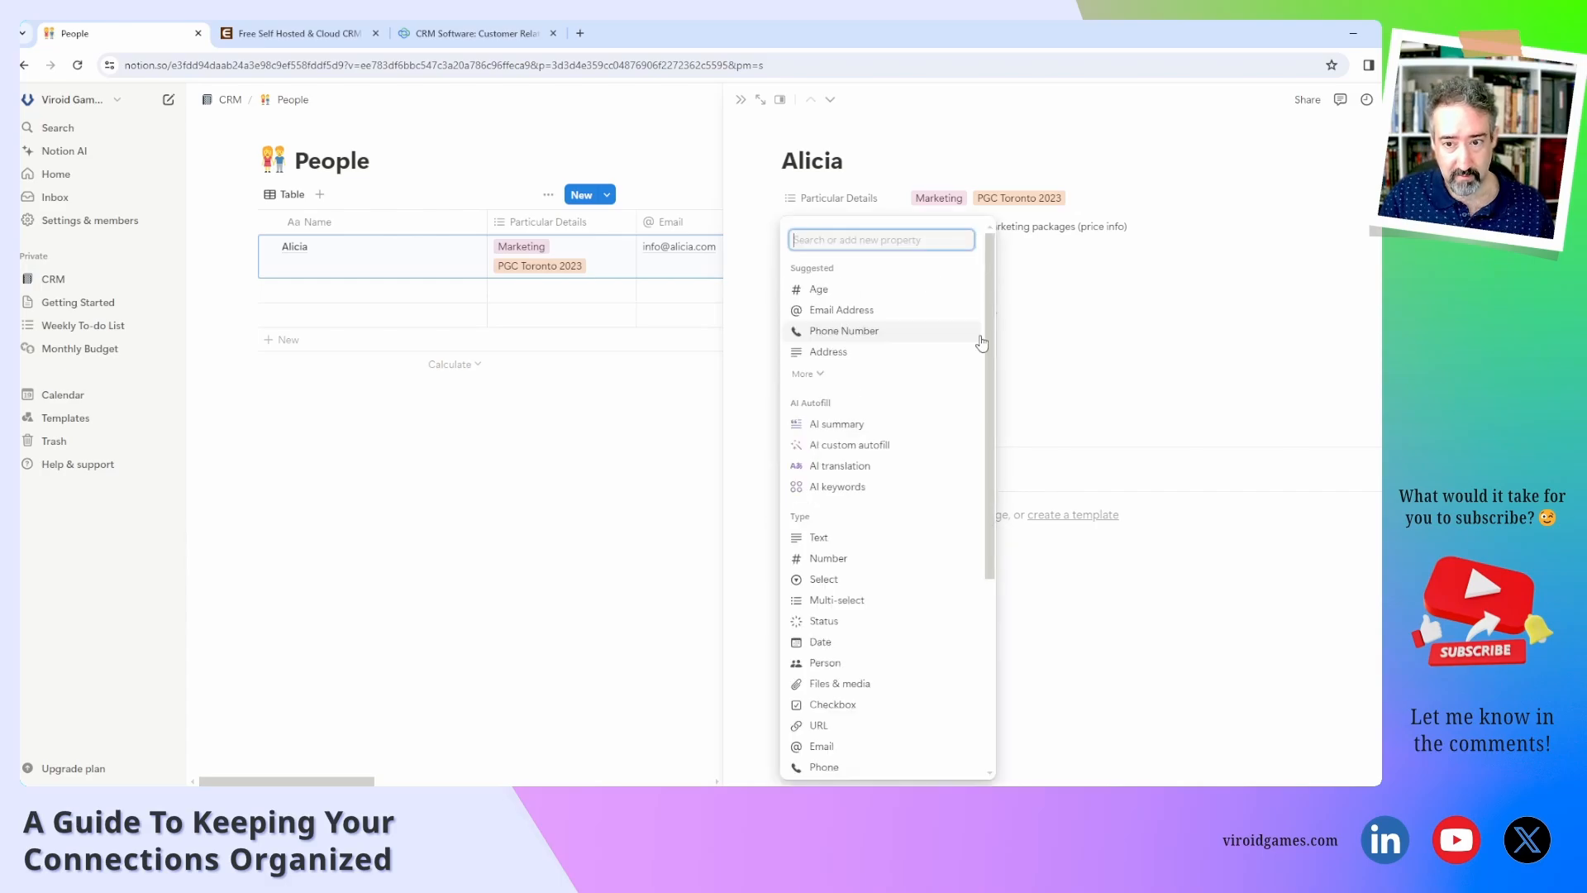
click(858, 606)
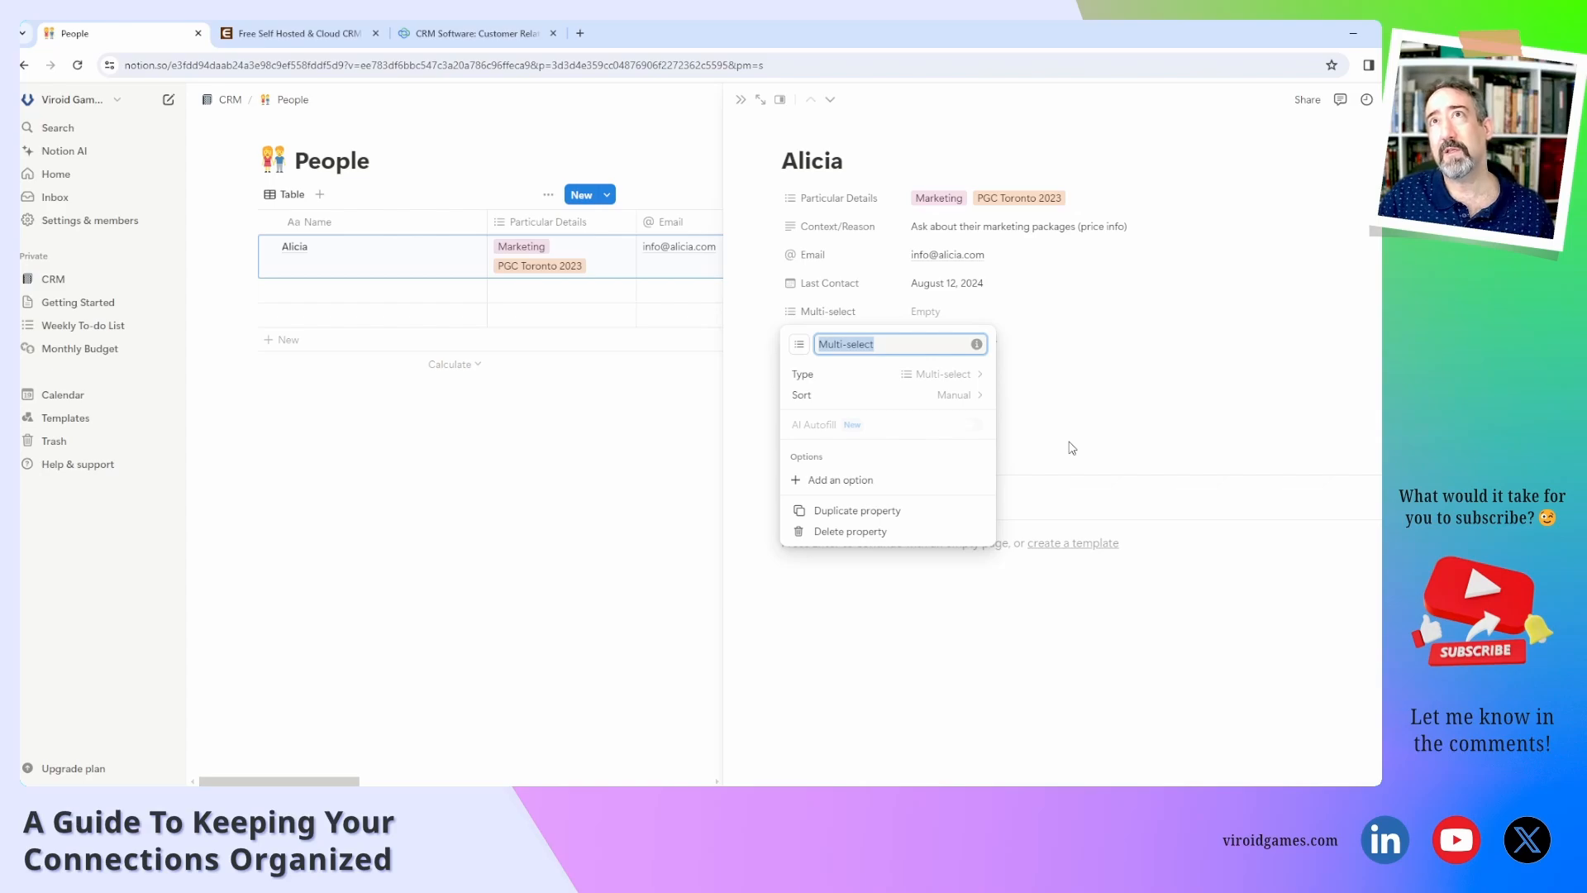
text(Source)
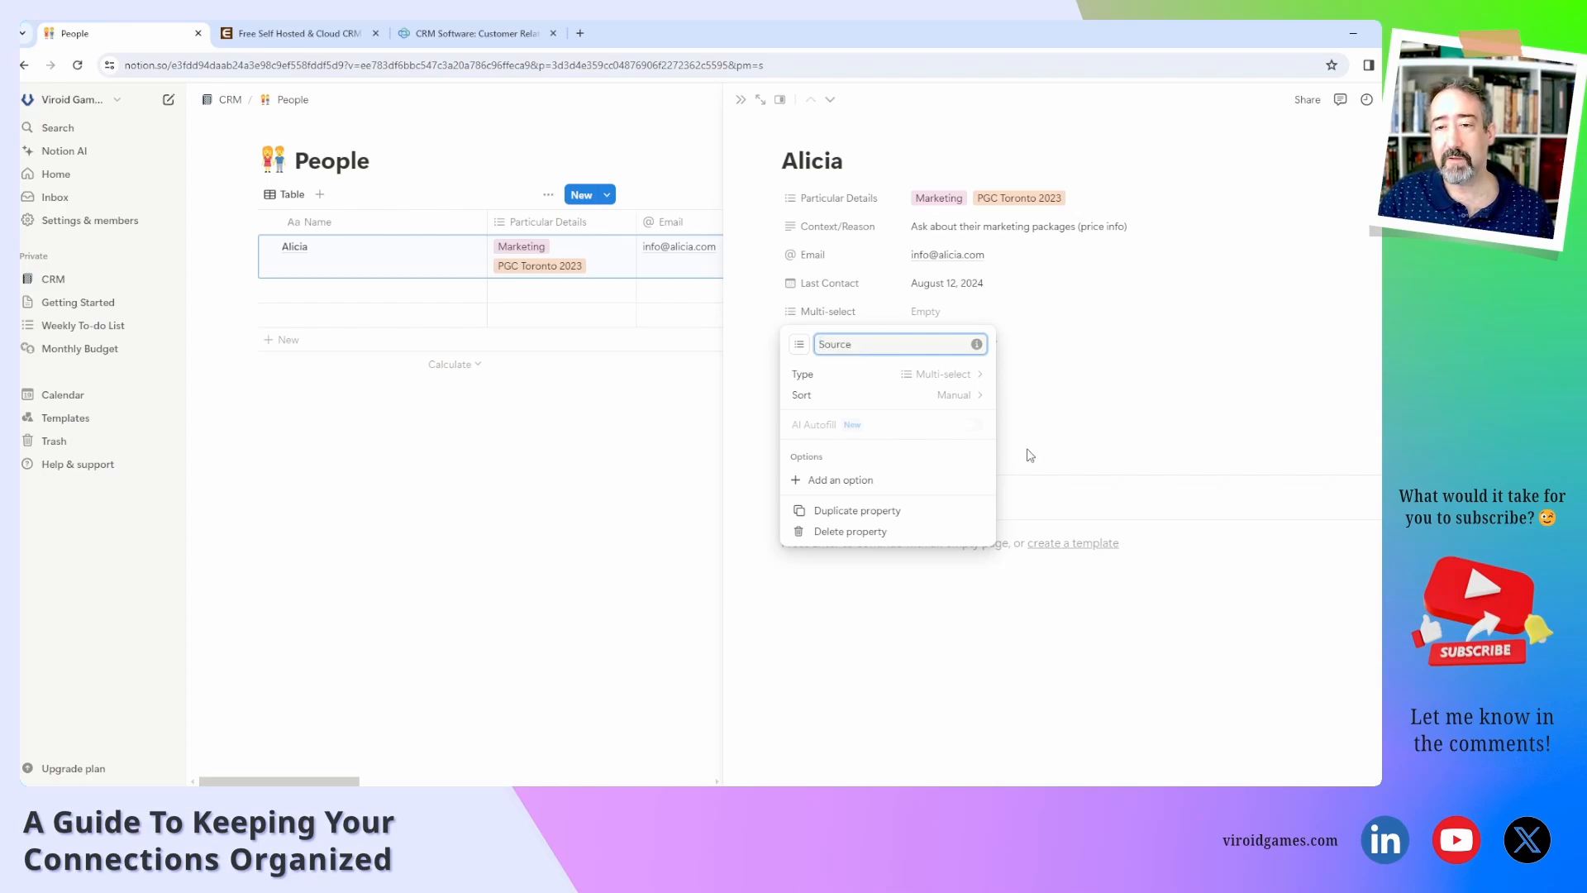
click(1056, 419)
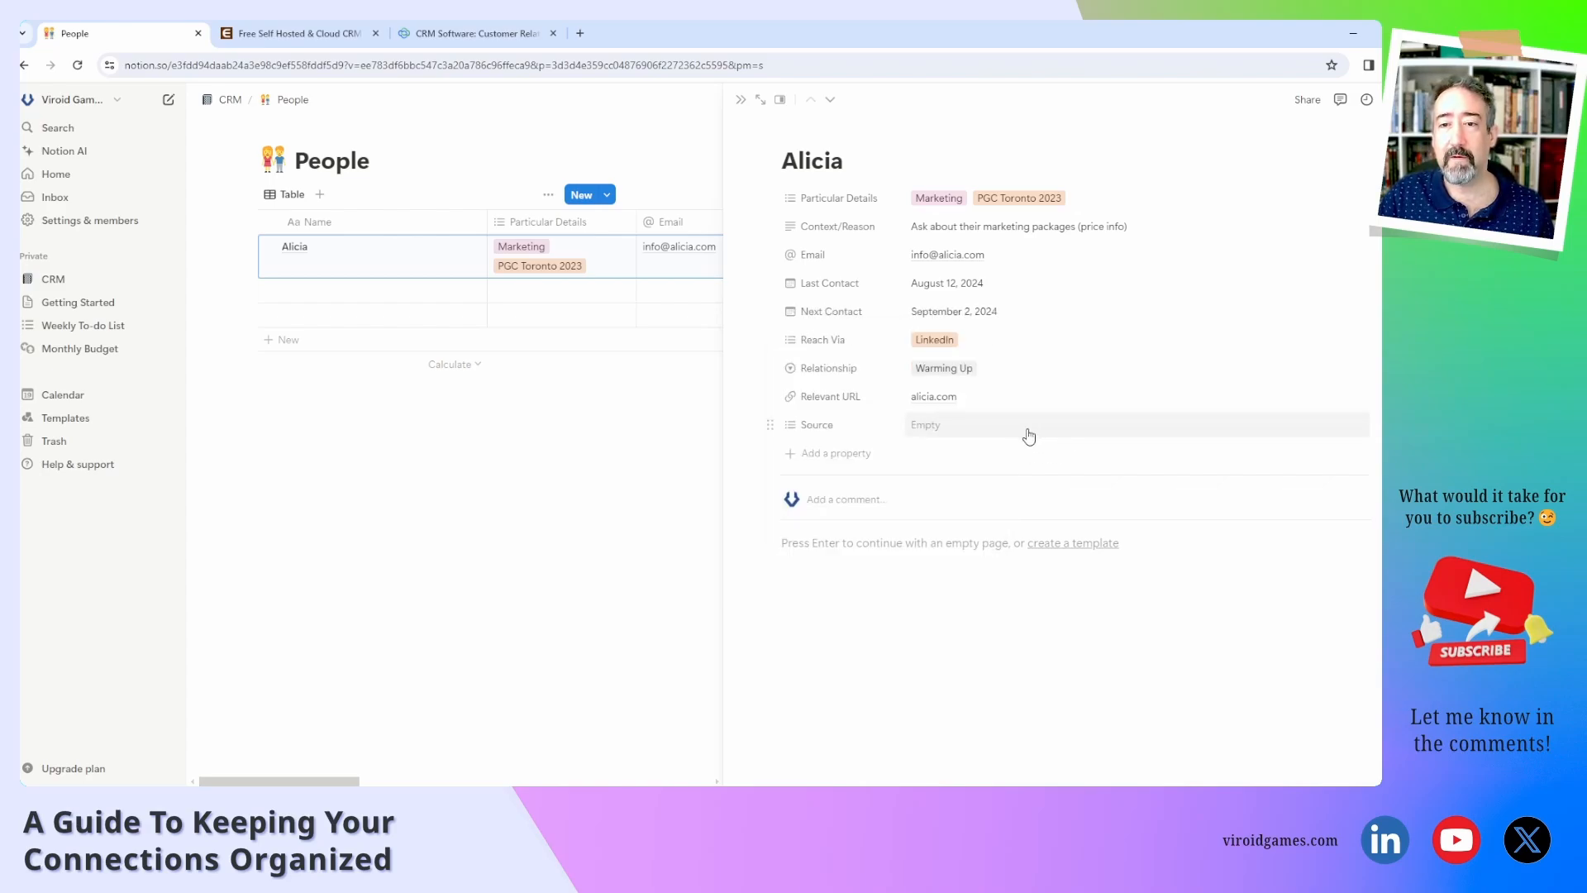
Create Conference and Word Of Mouth Source options, keeping only Conference on Alicia.
click(919, 430)
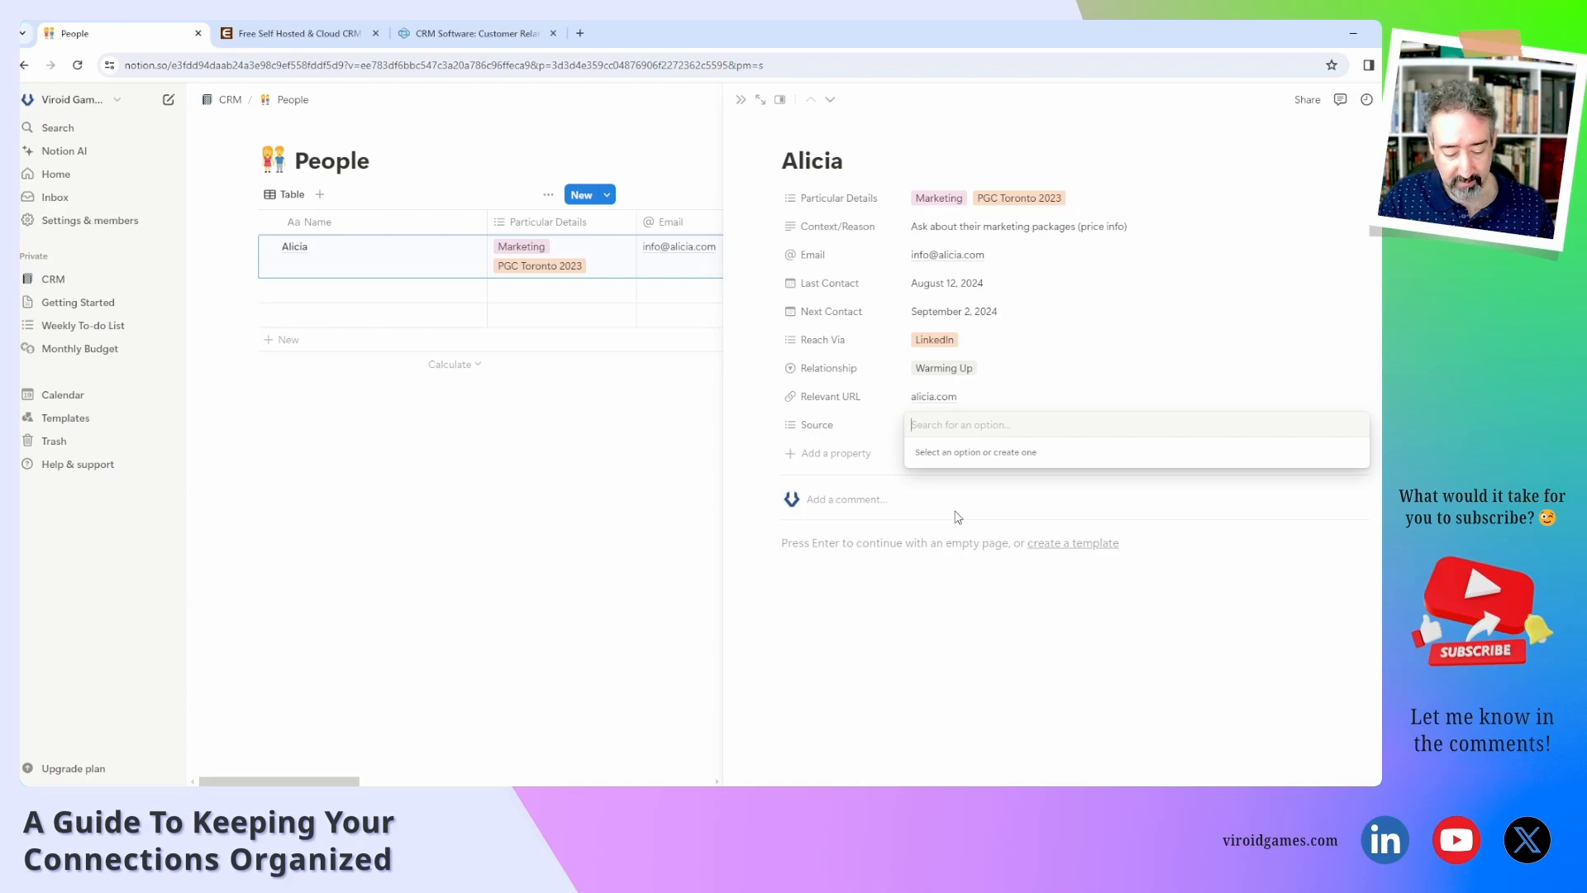
text(Conference)
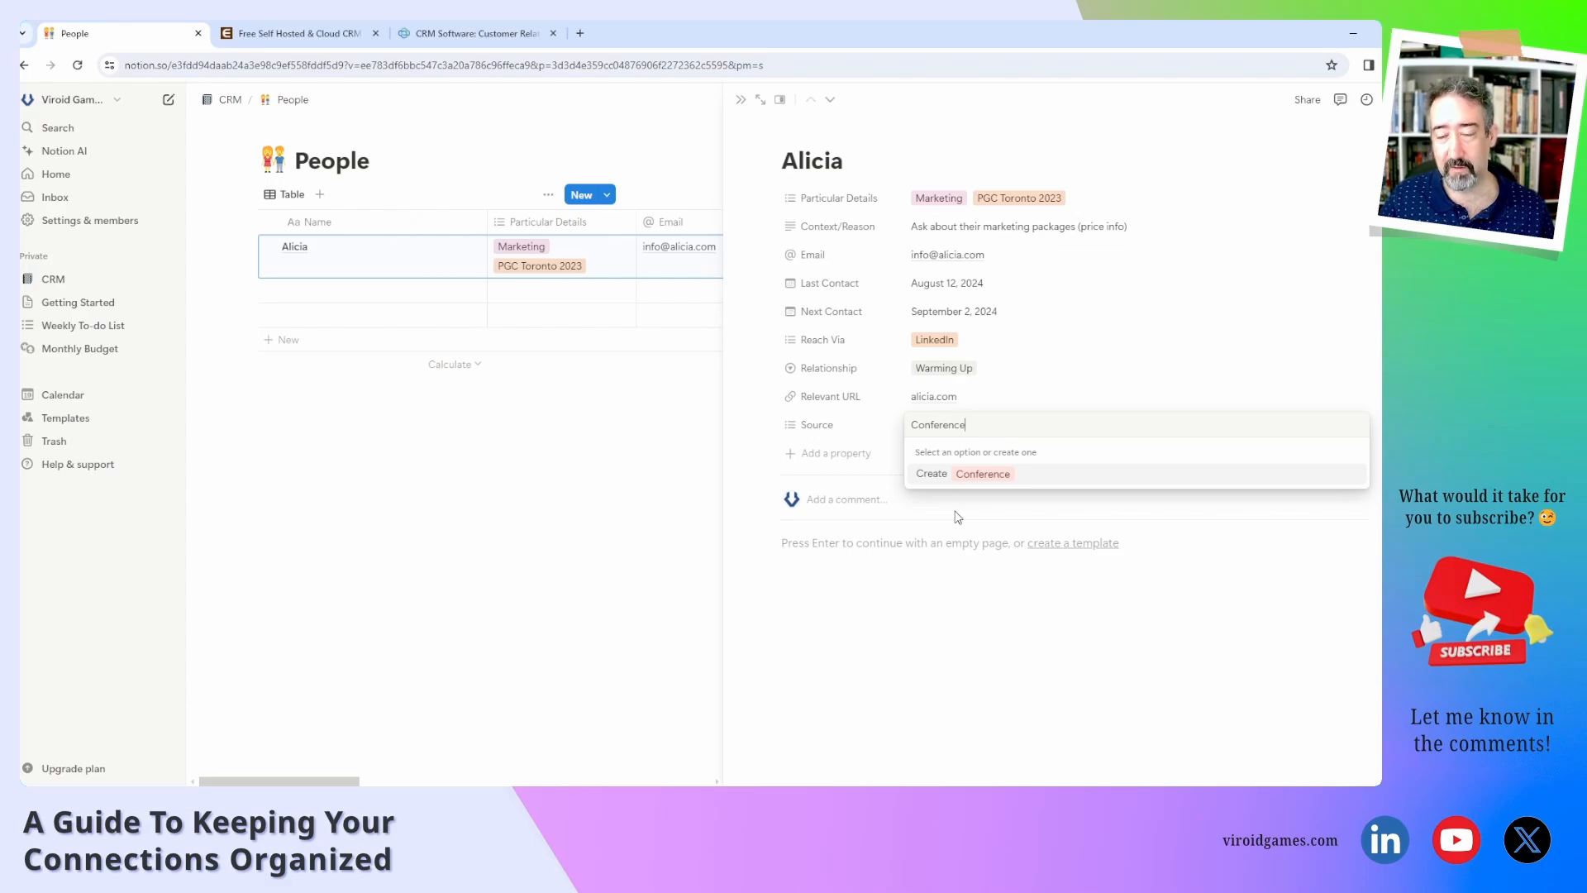
key(Return)
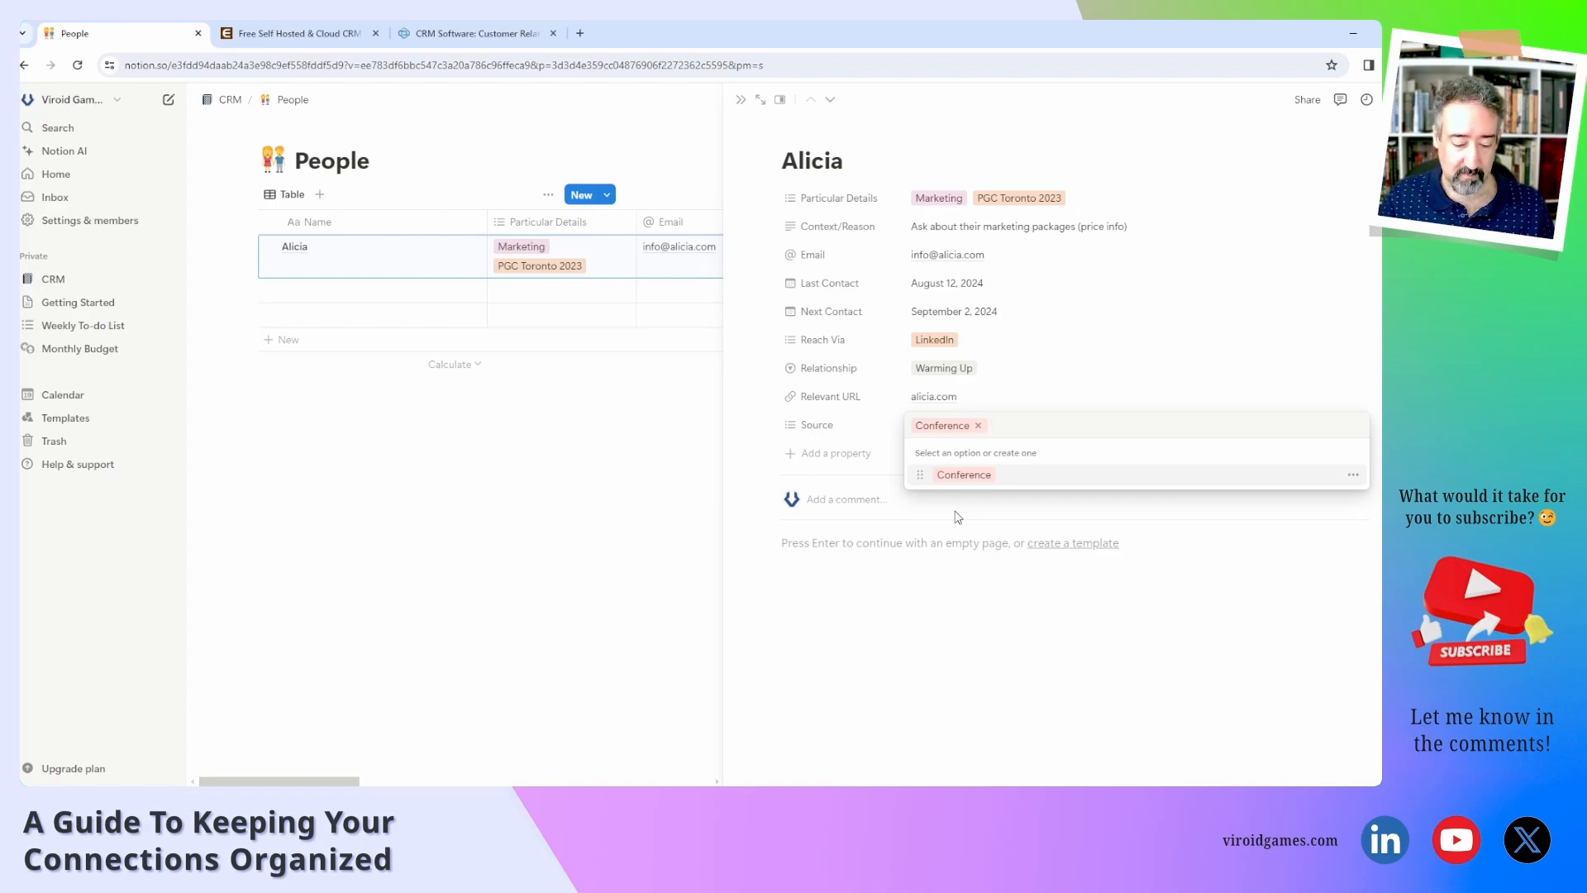
text(Word Of)
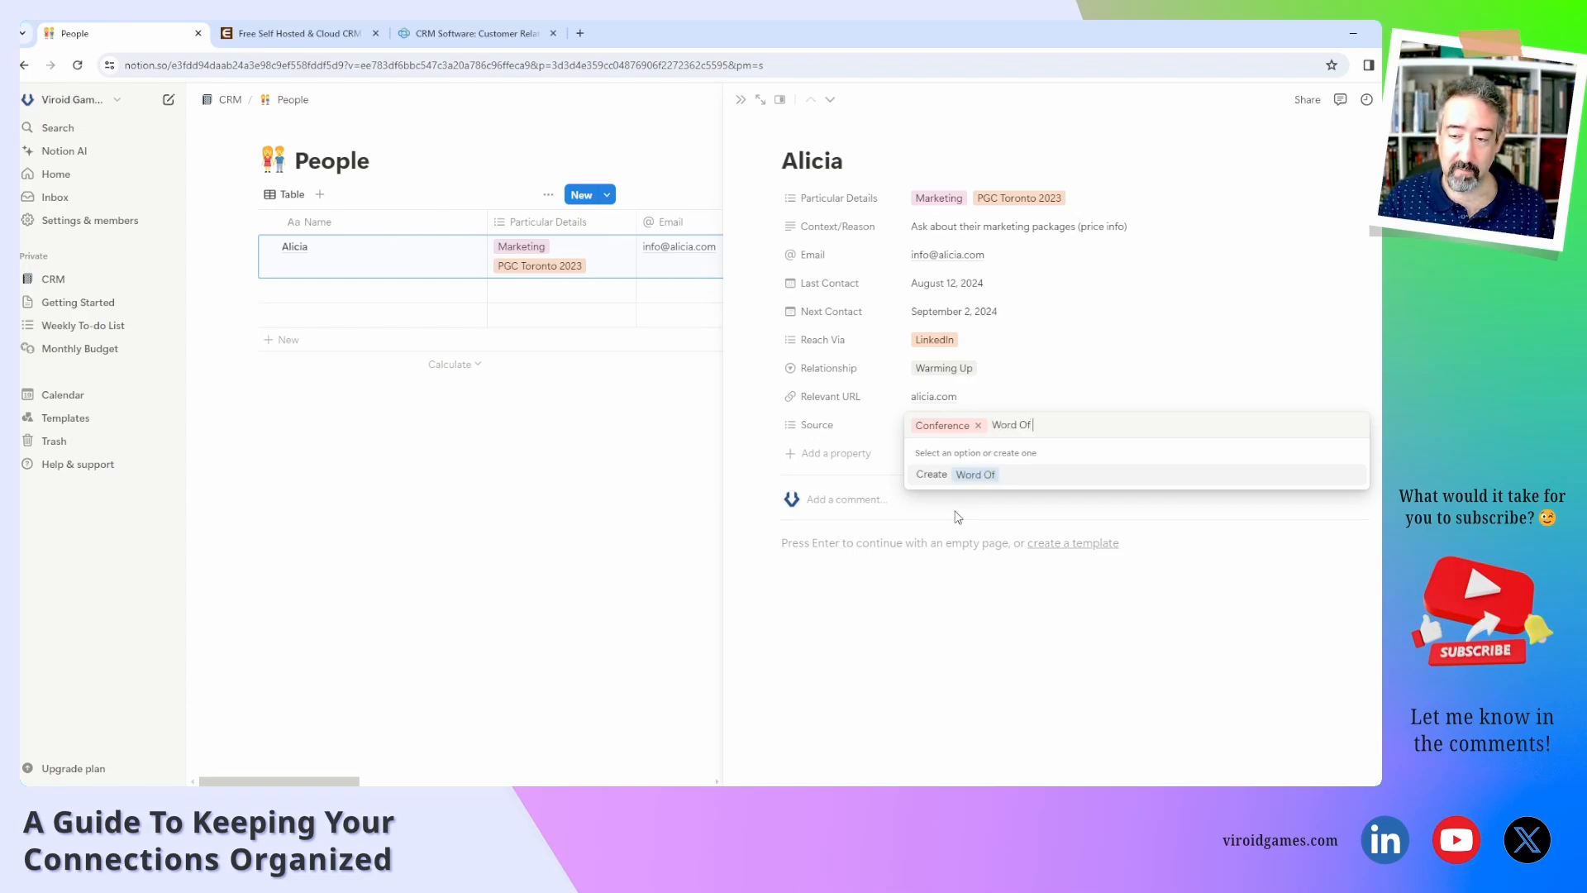
text( Mouth)
key(Return)
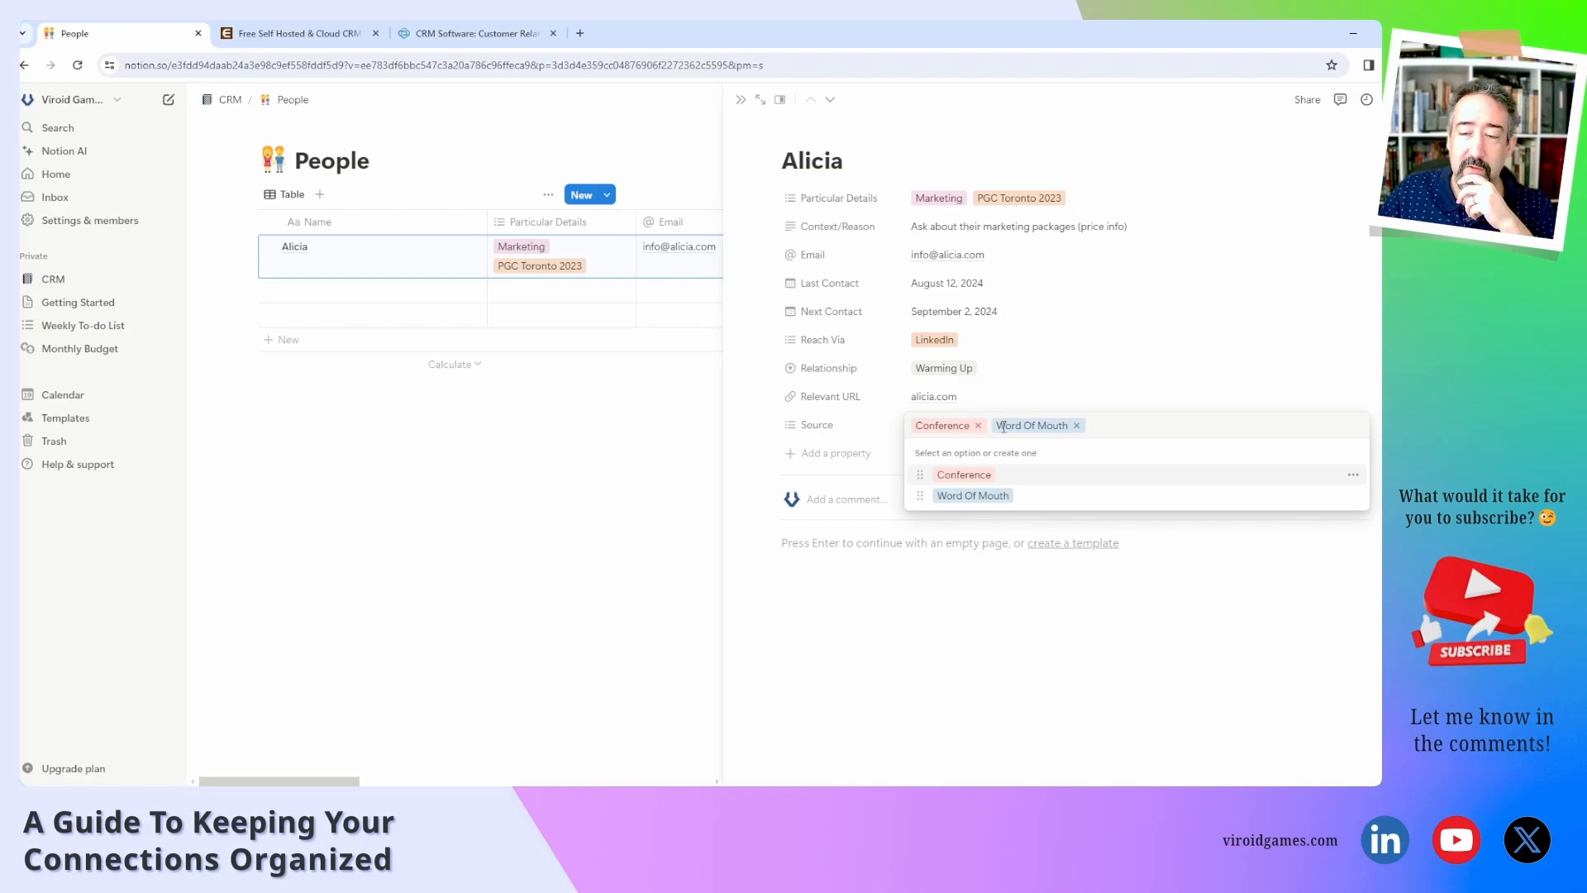
click(1076, 425)
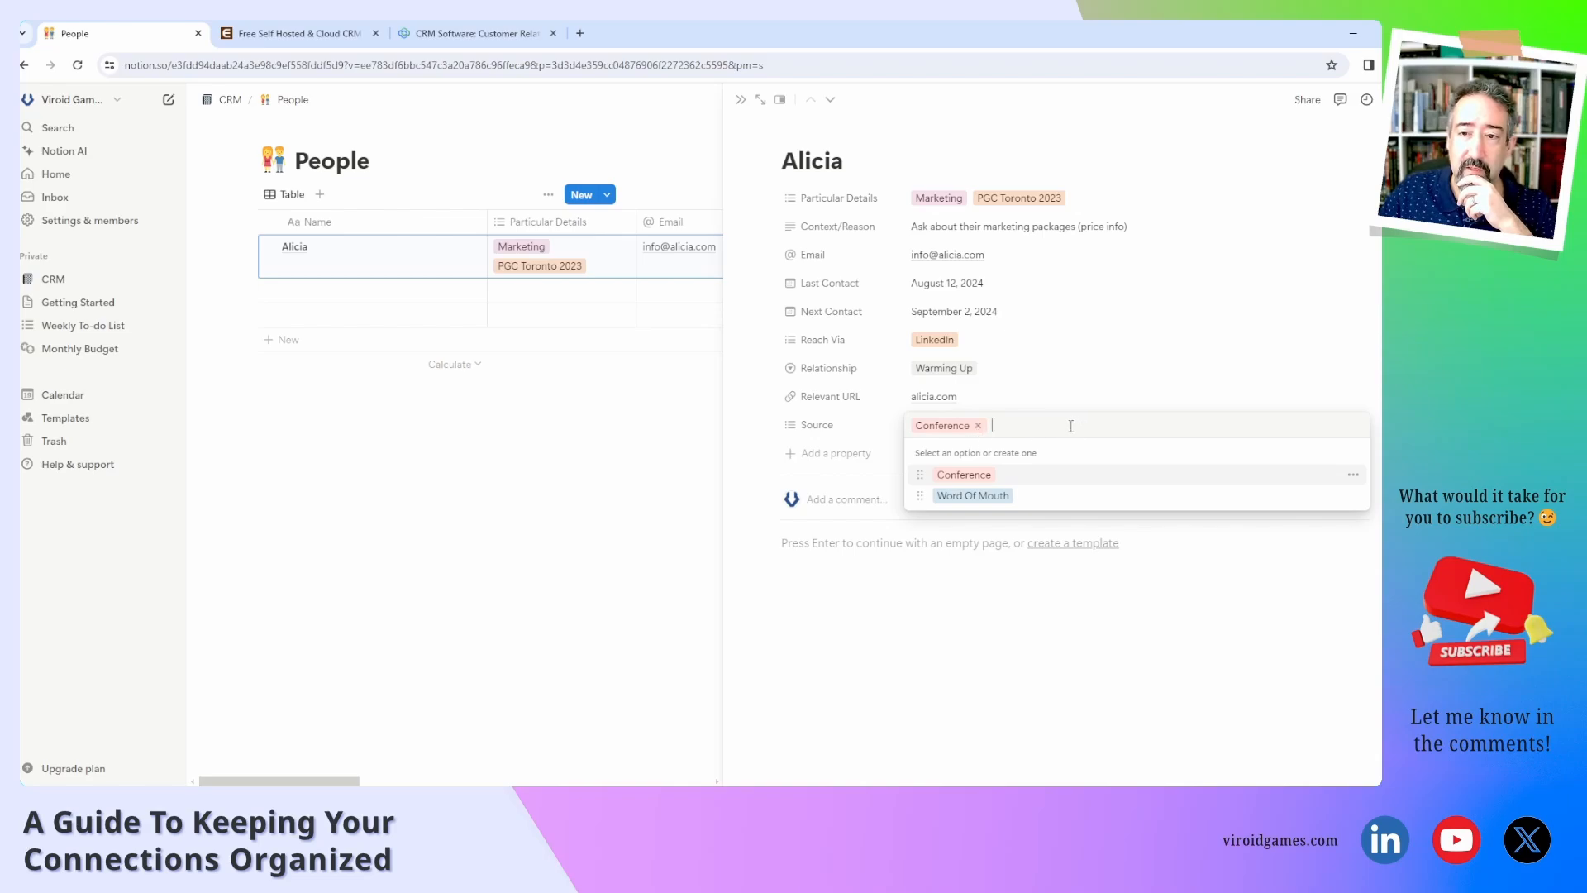
click(857, 431)
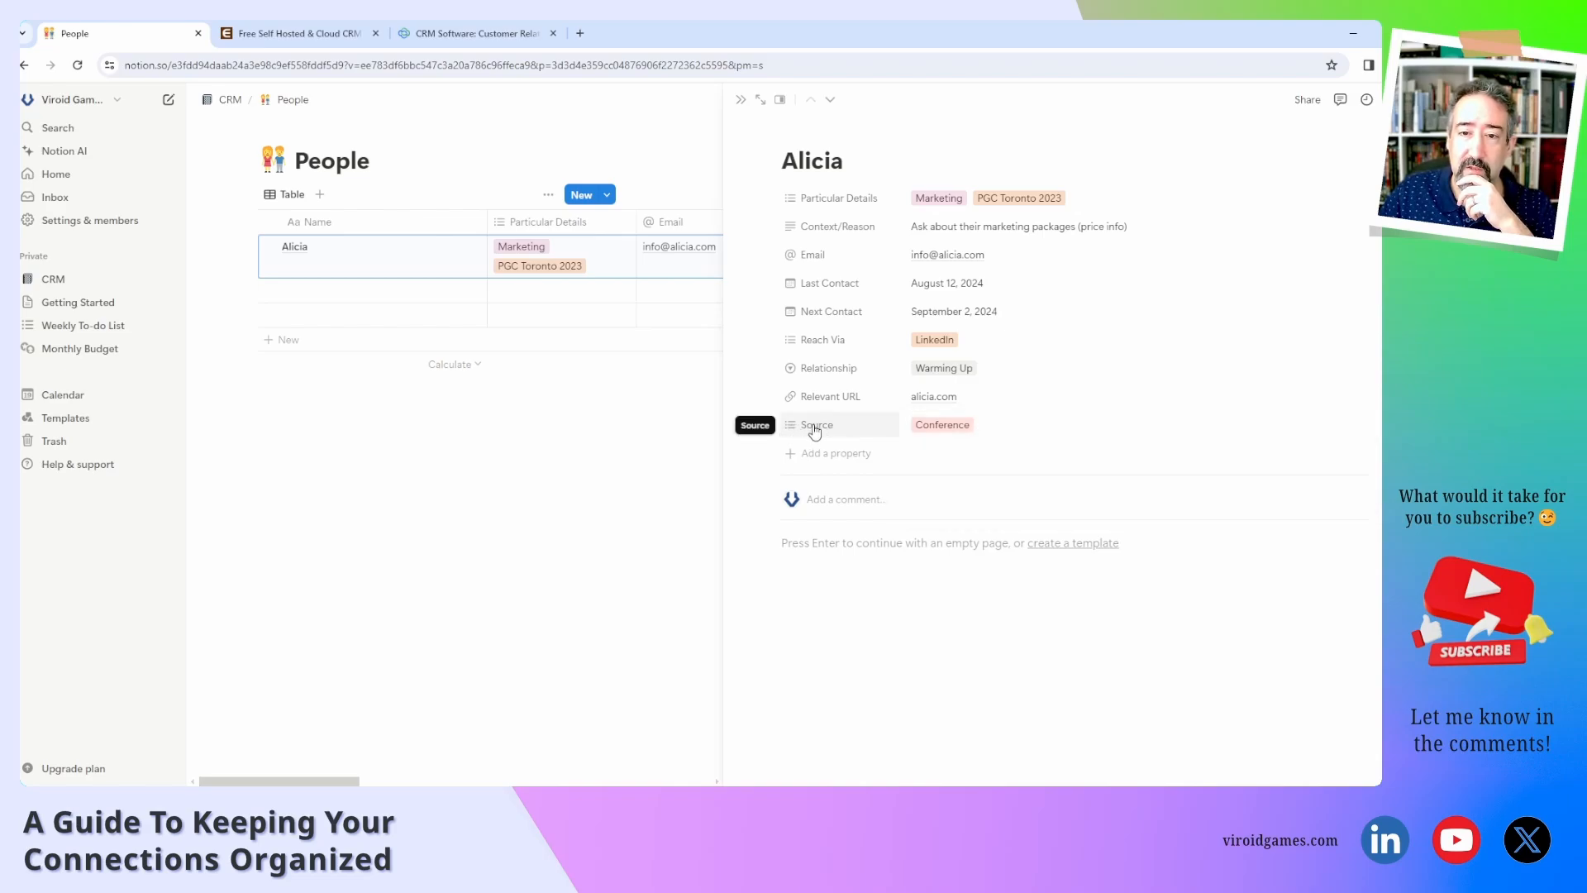
Switch the Source property's type from Multi-select to Select.
click(834, 433)
click(839, 474)
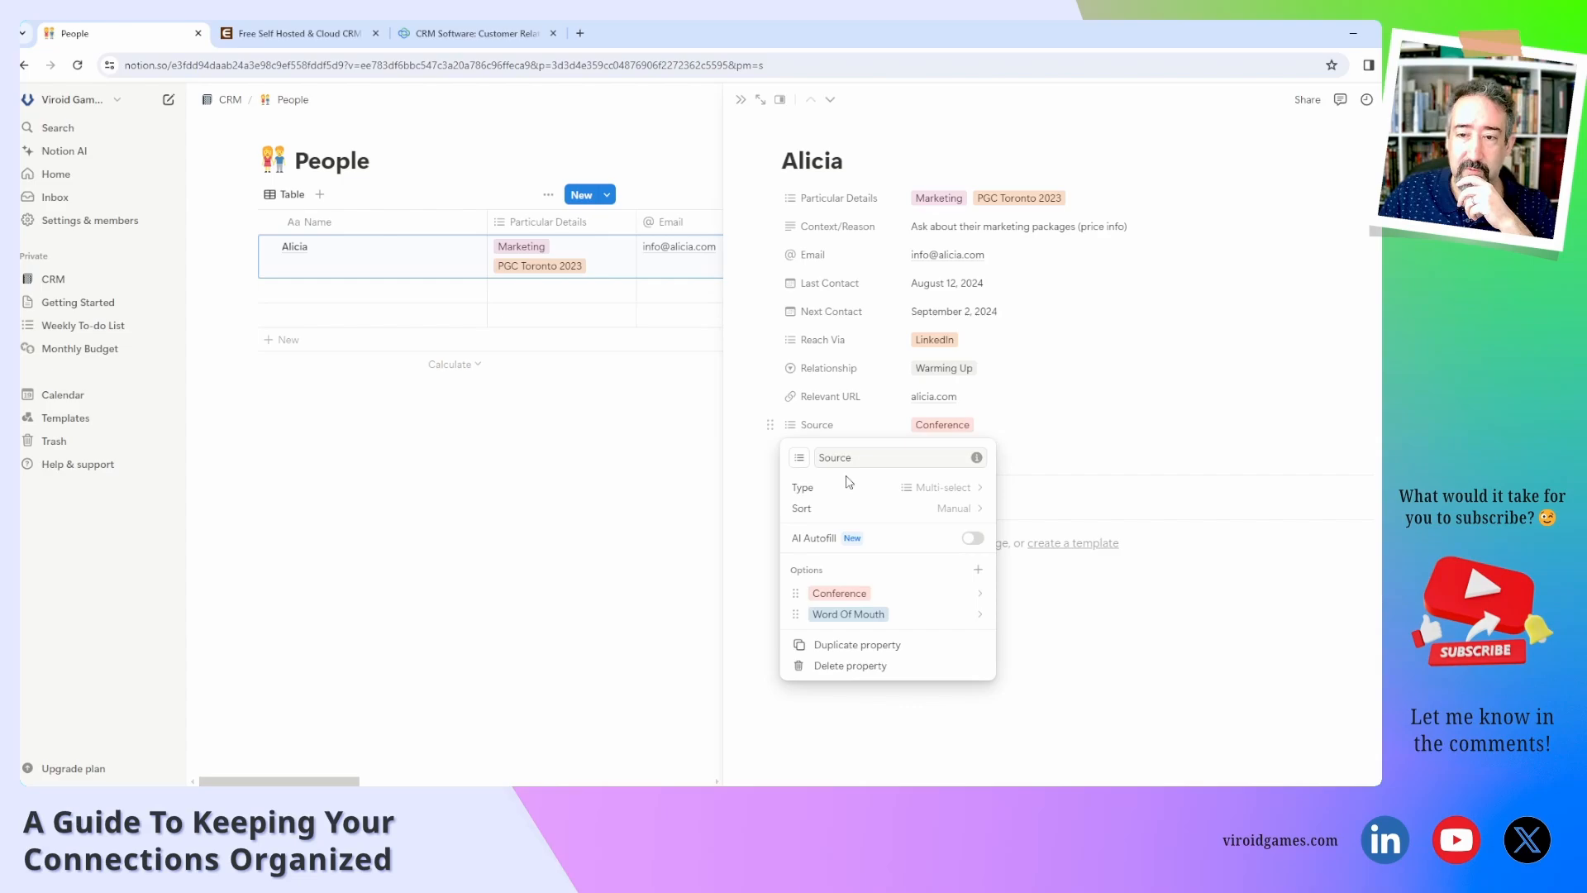
click(952, 489)
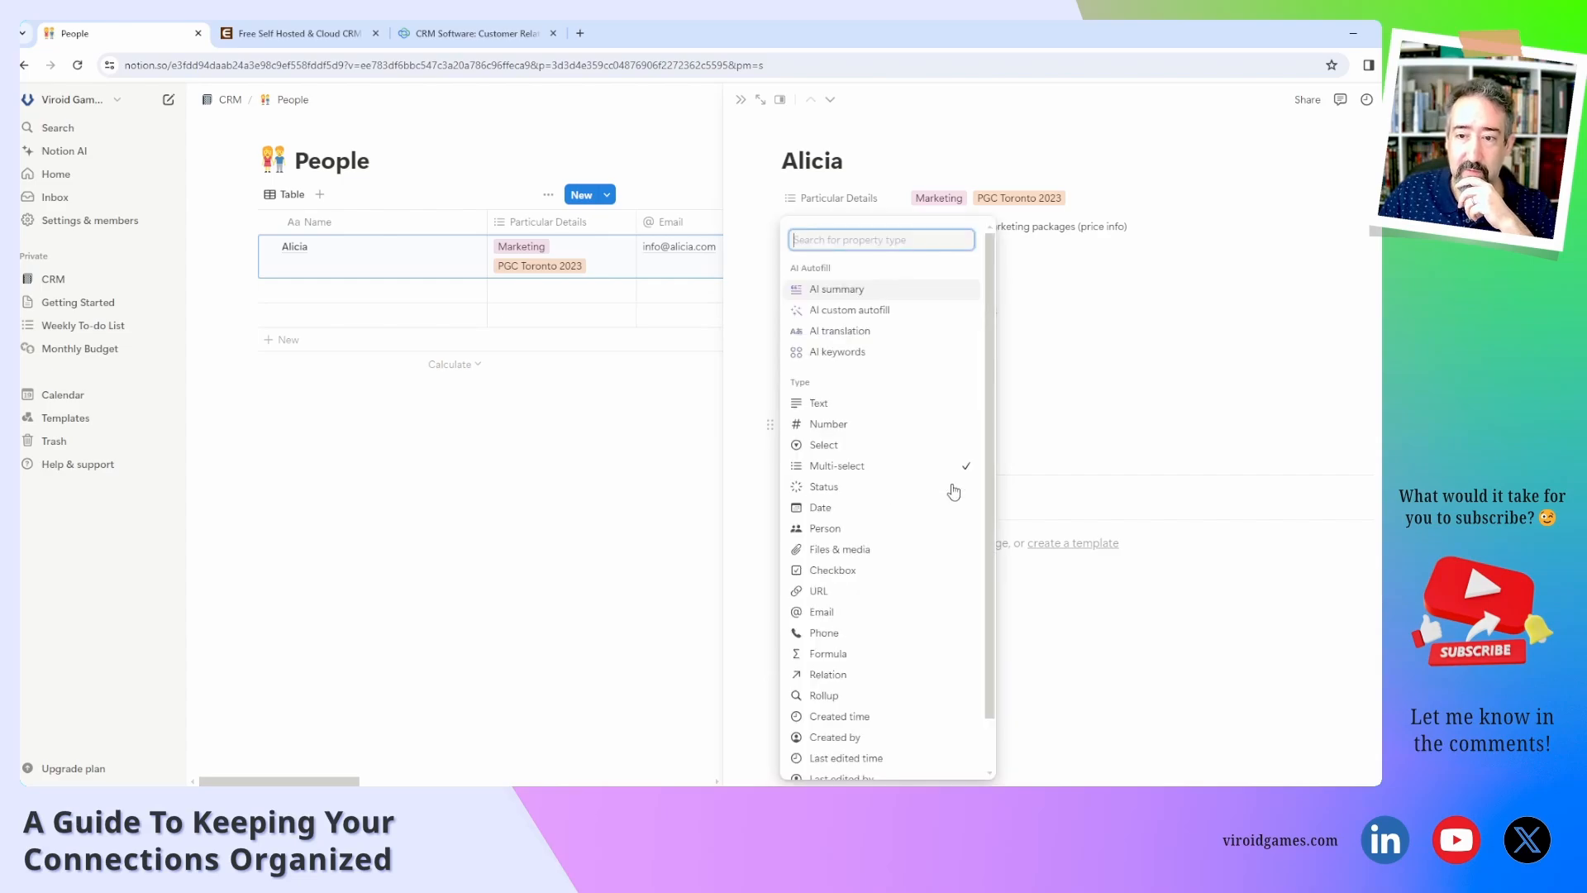
click(833, 446)
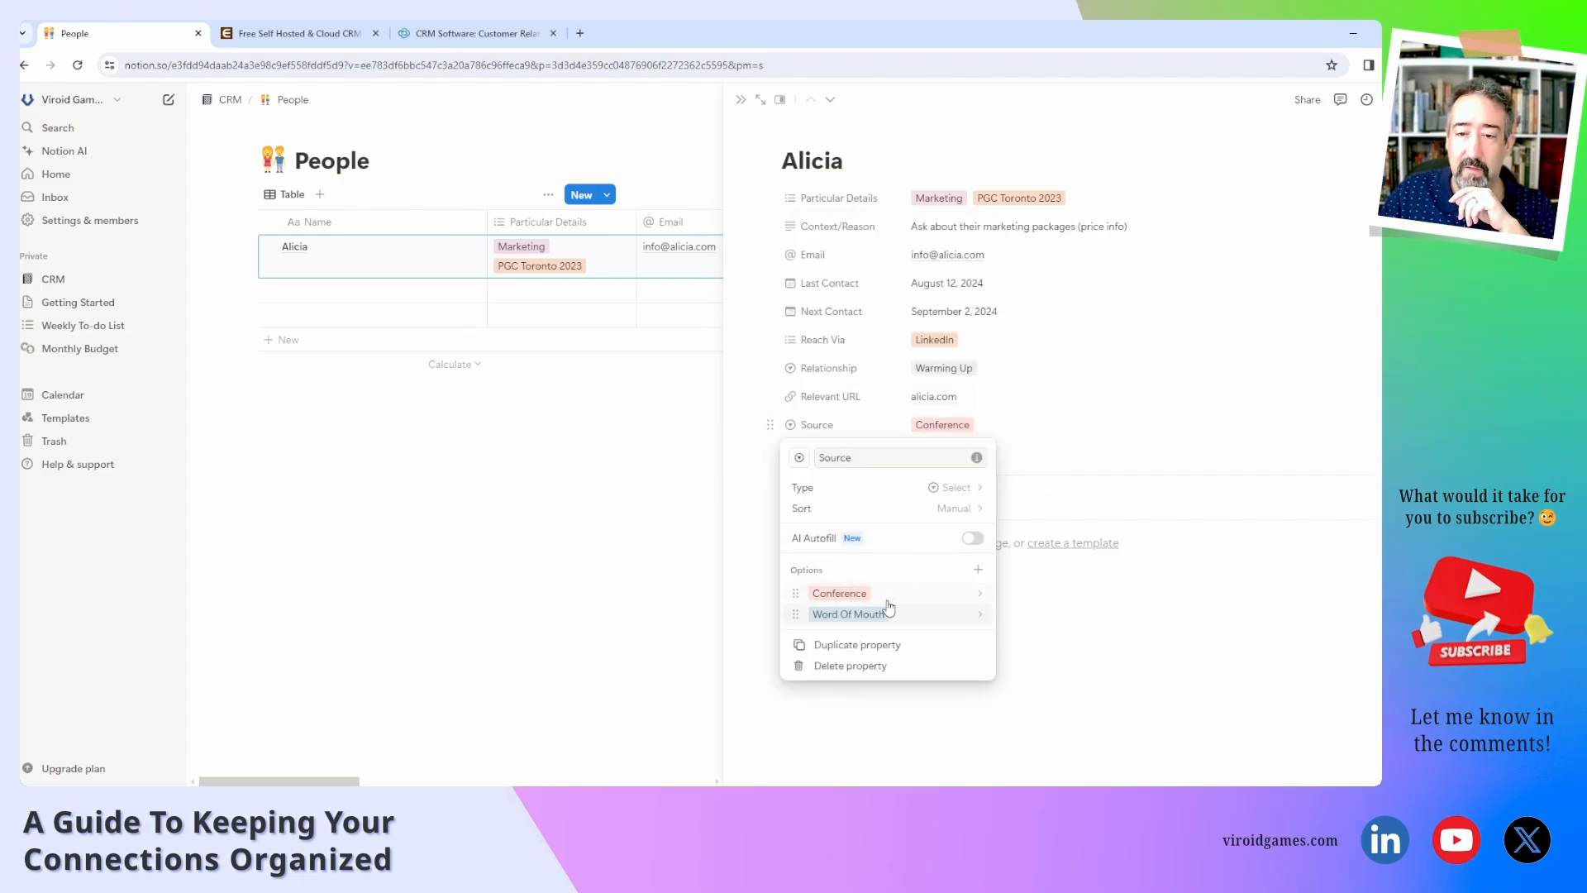
click(1045, 464)
click(991, 425)
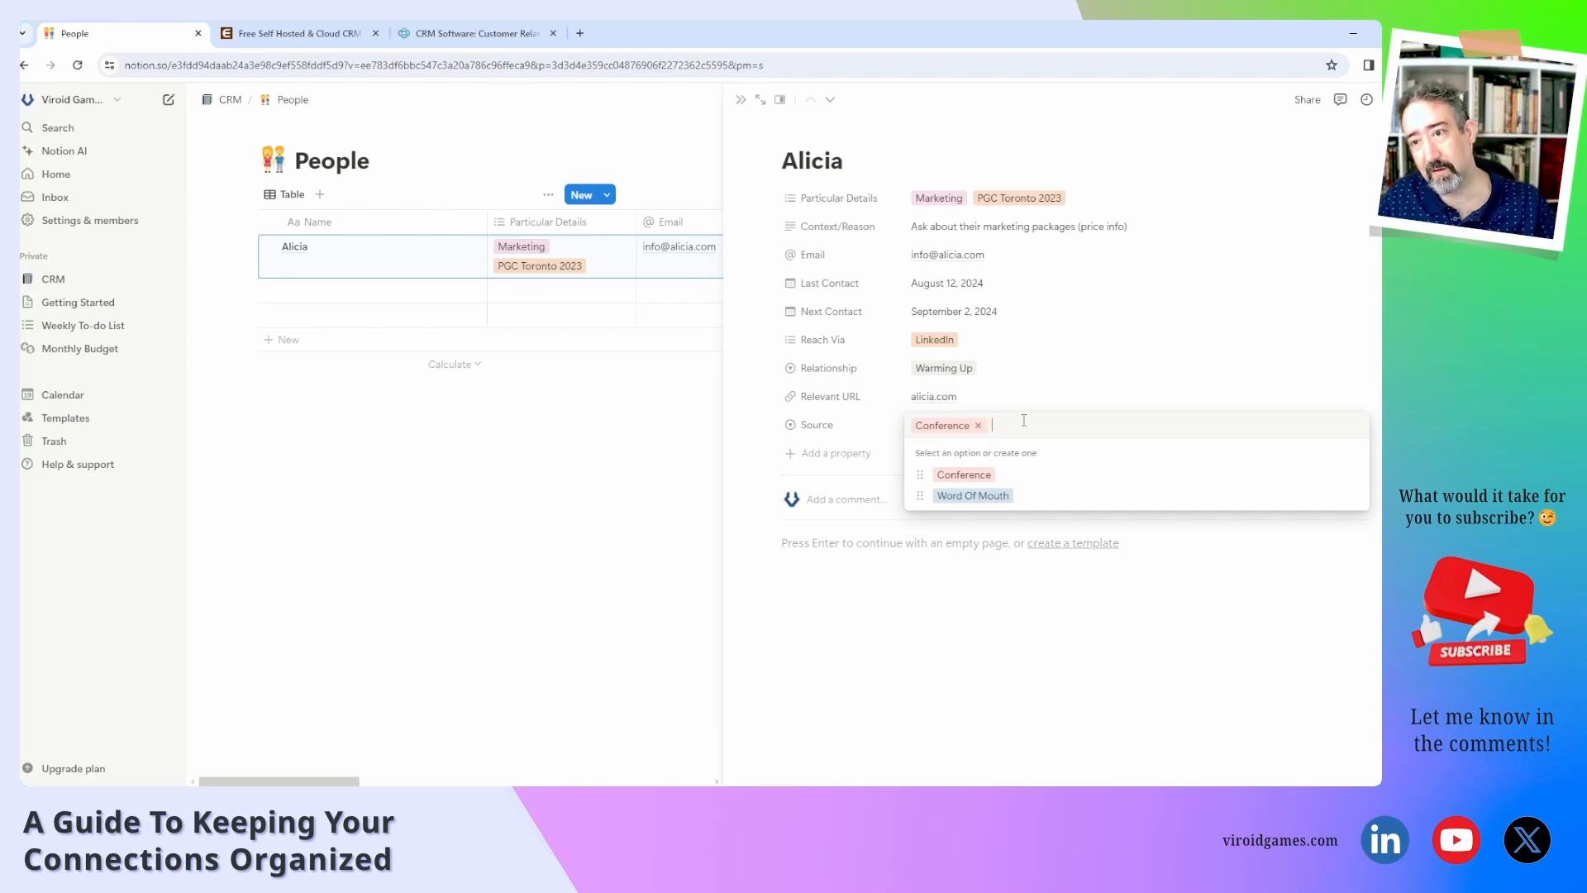
Add LinkedIn and Twitter as Source options and set Alicia's Source to Twitter.
text(LinkedIn)
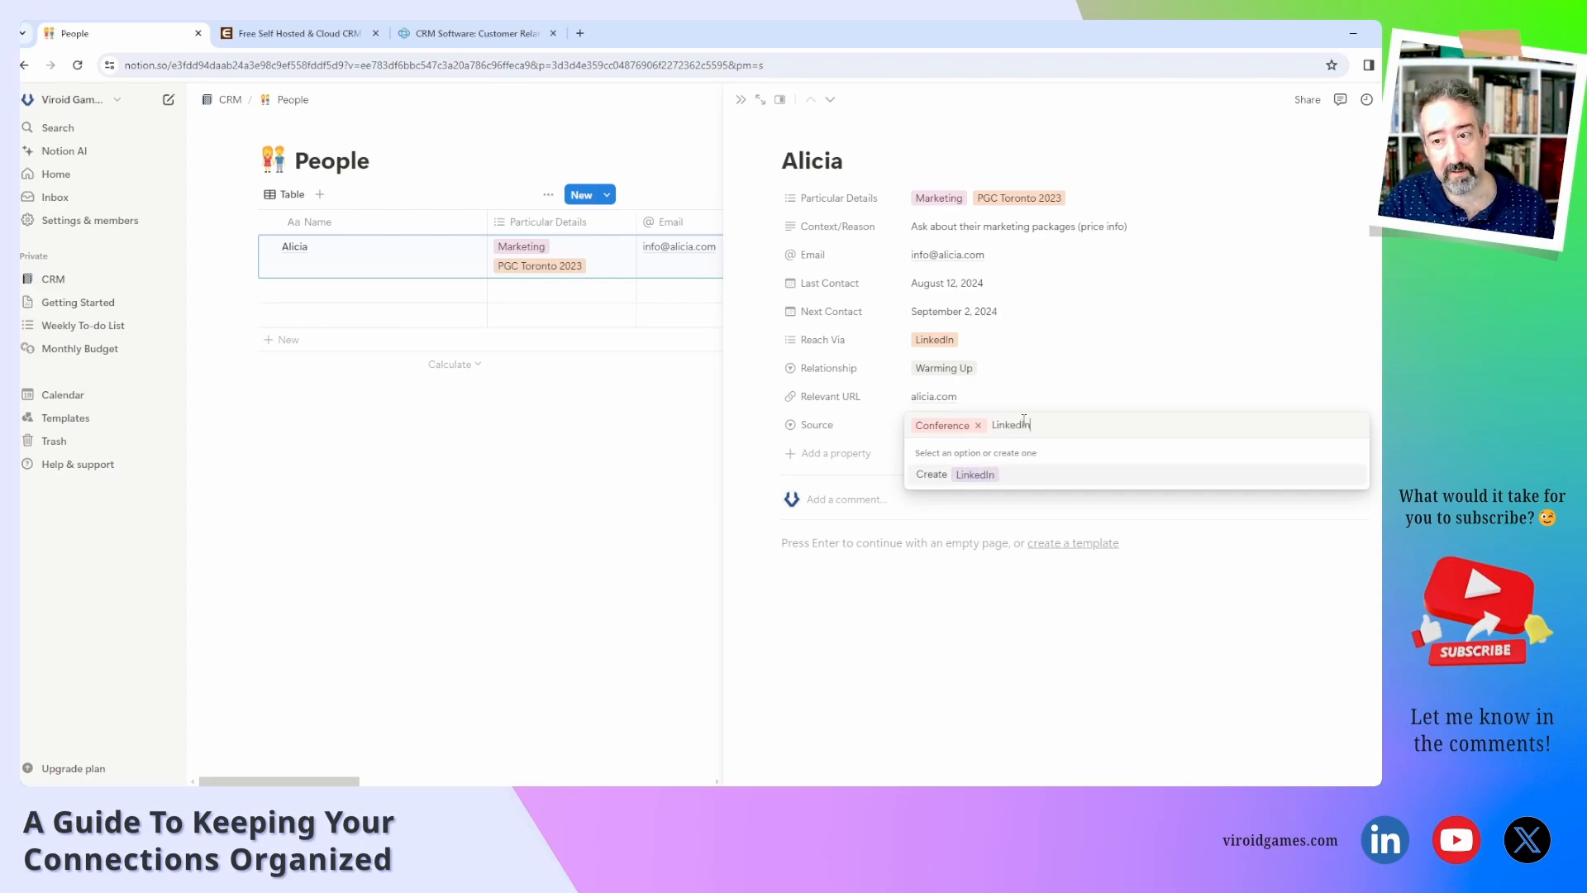
key(Return)
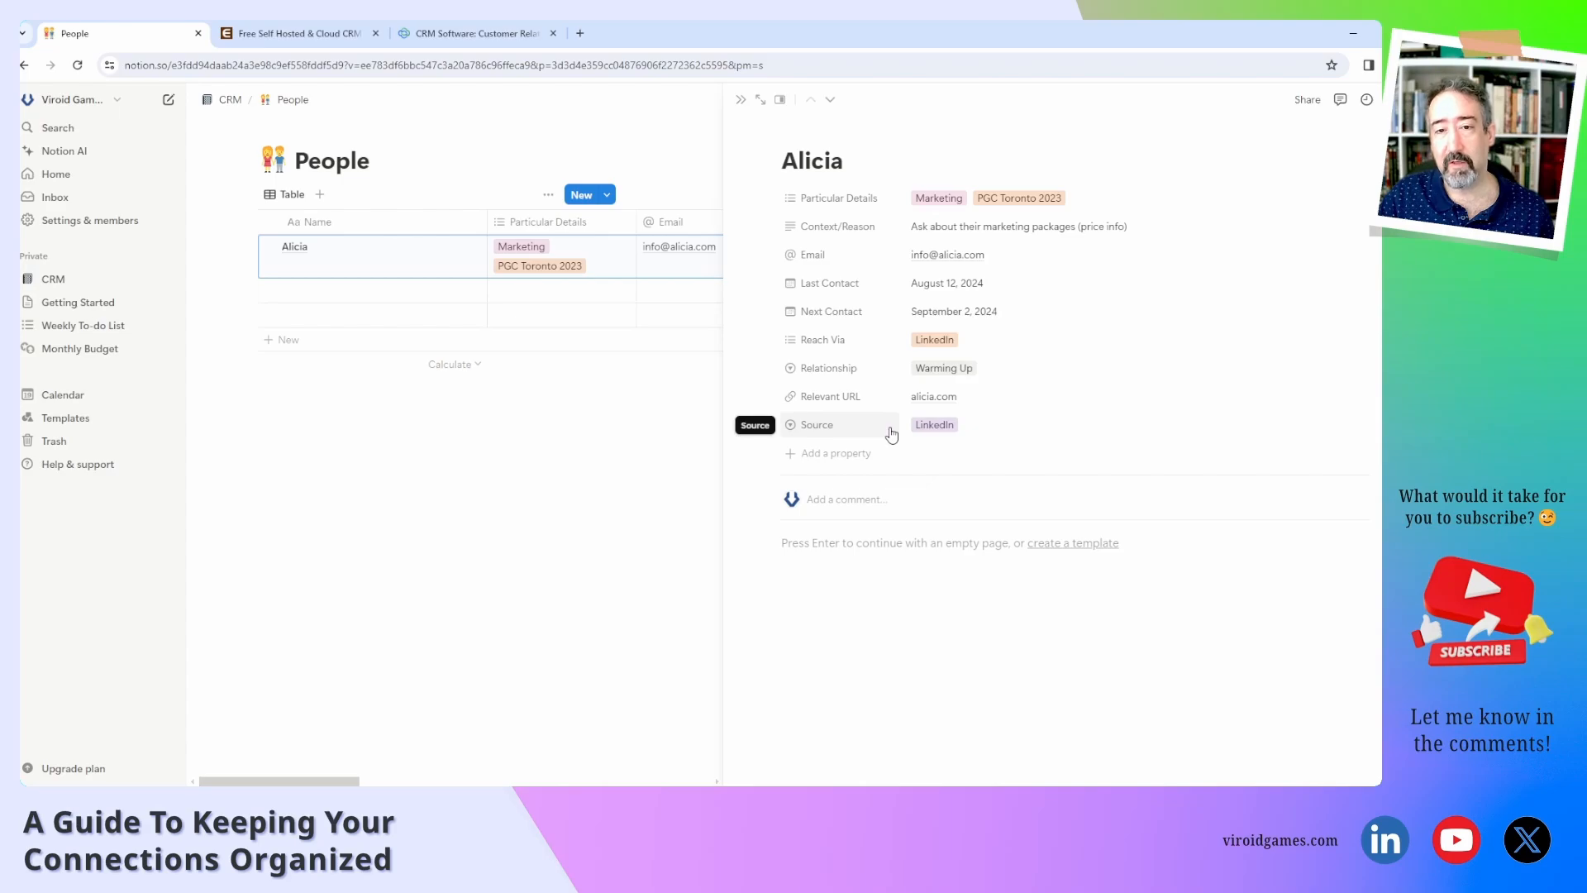
click(981, 429)
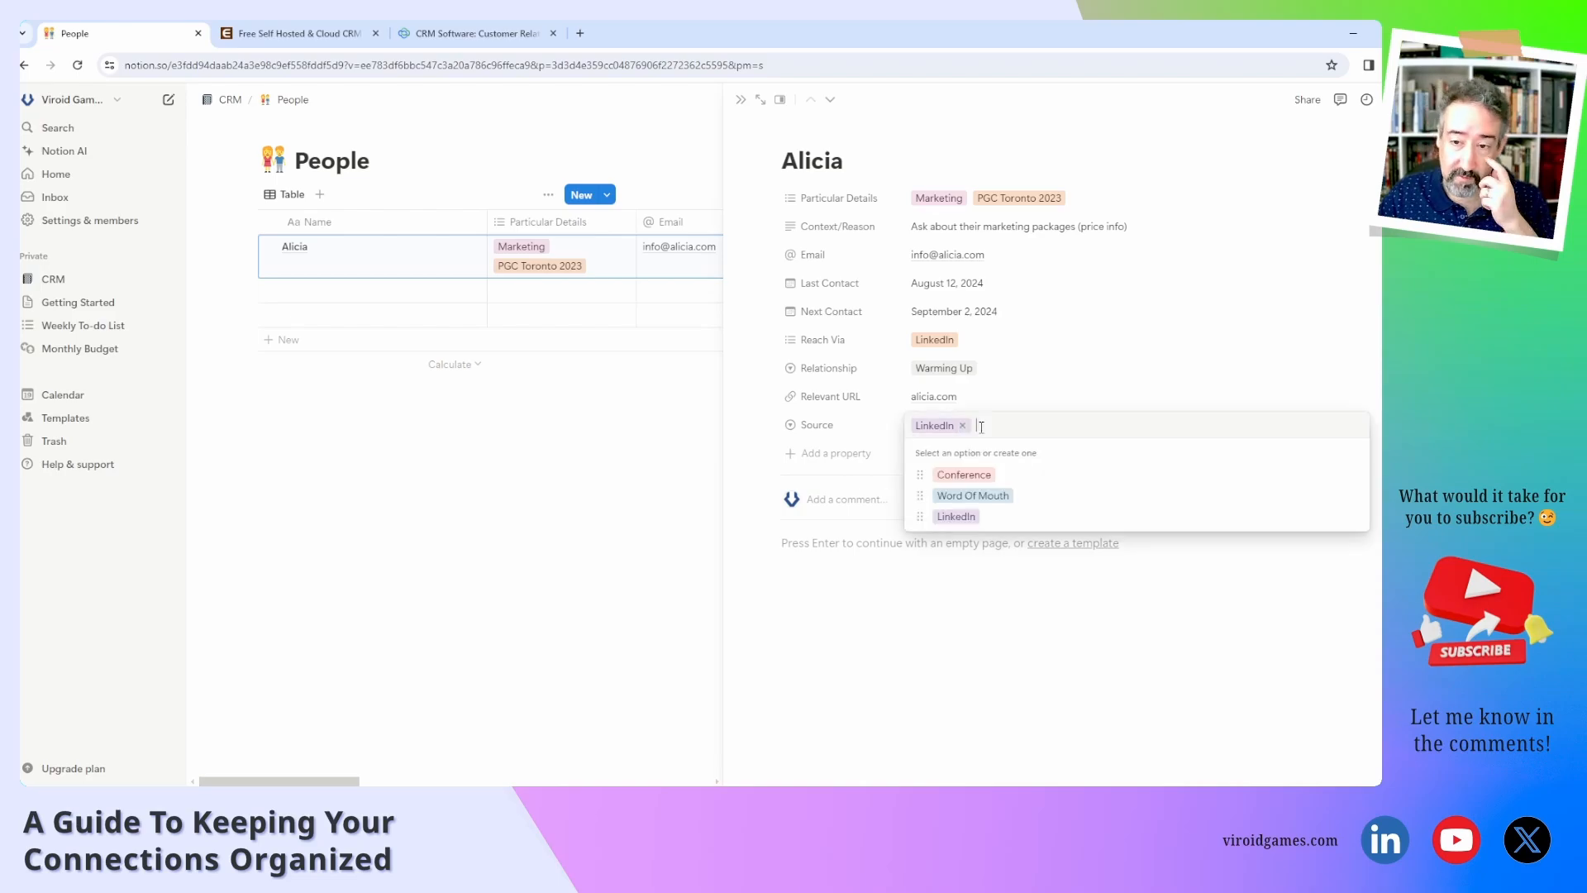
text(Twitter)
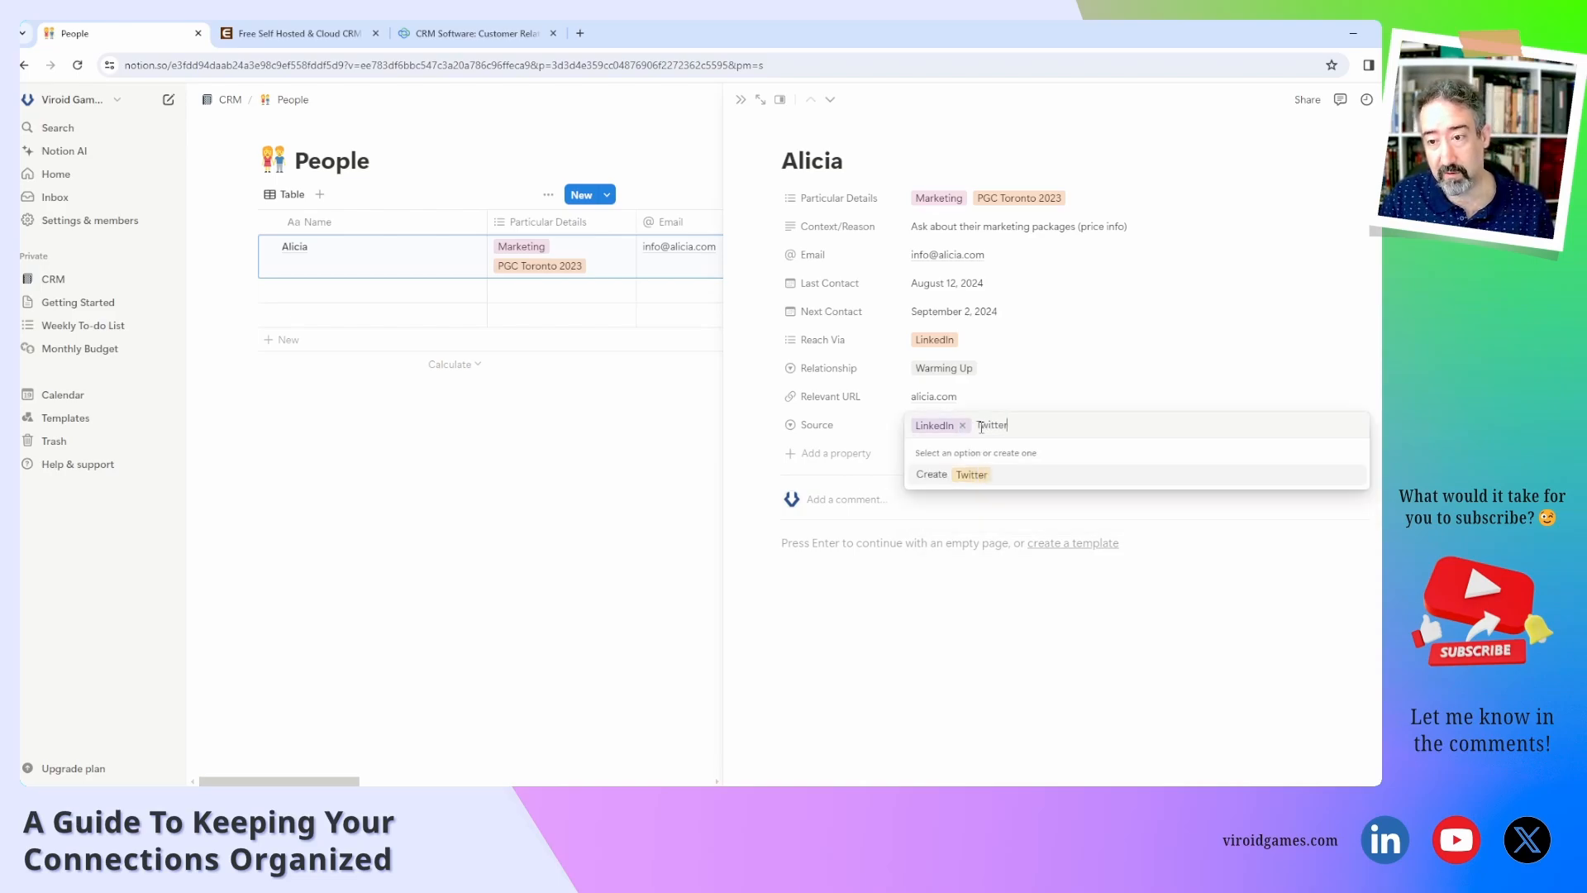
key(Return)
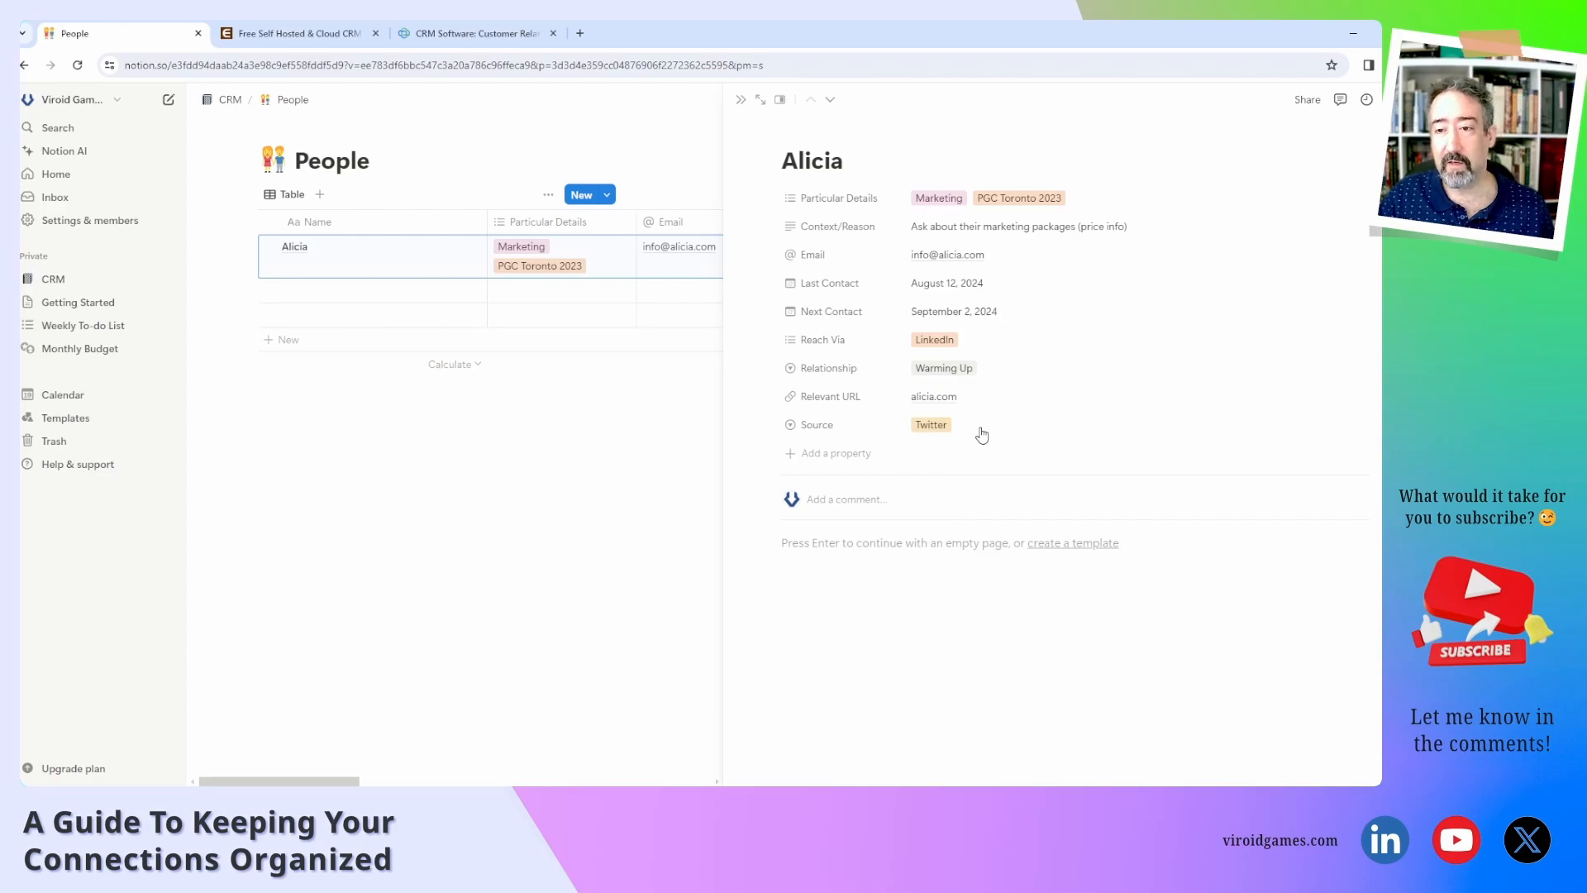
click(981, 430)
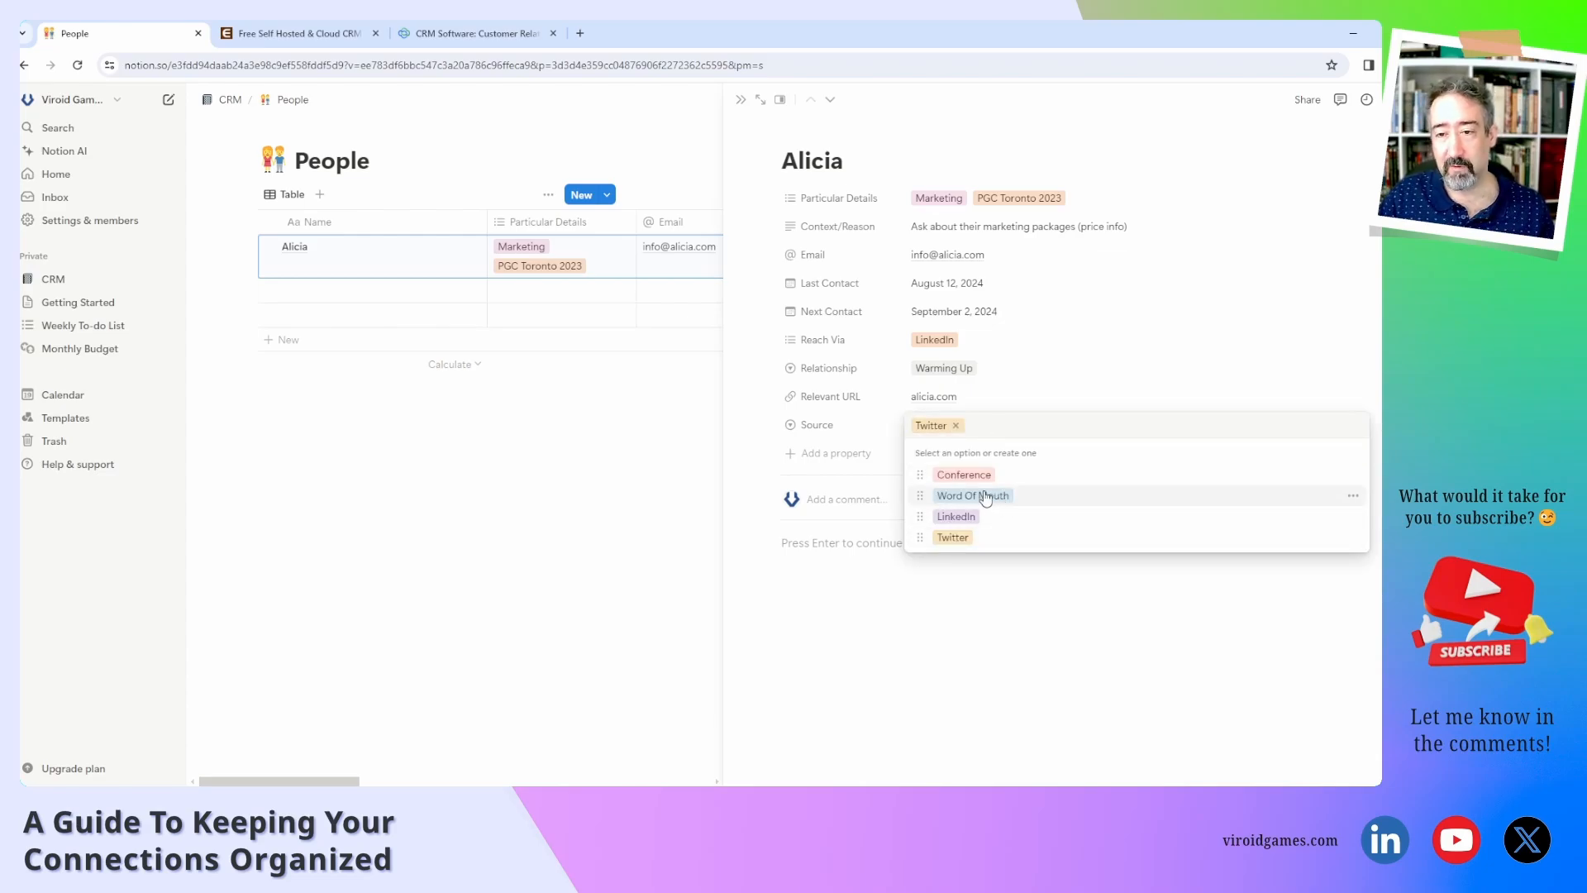
click(881, 432)
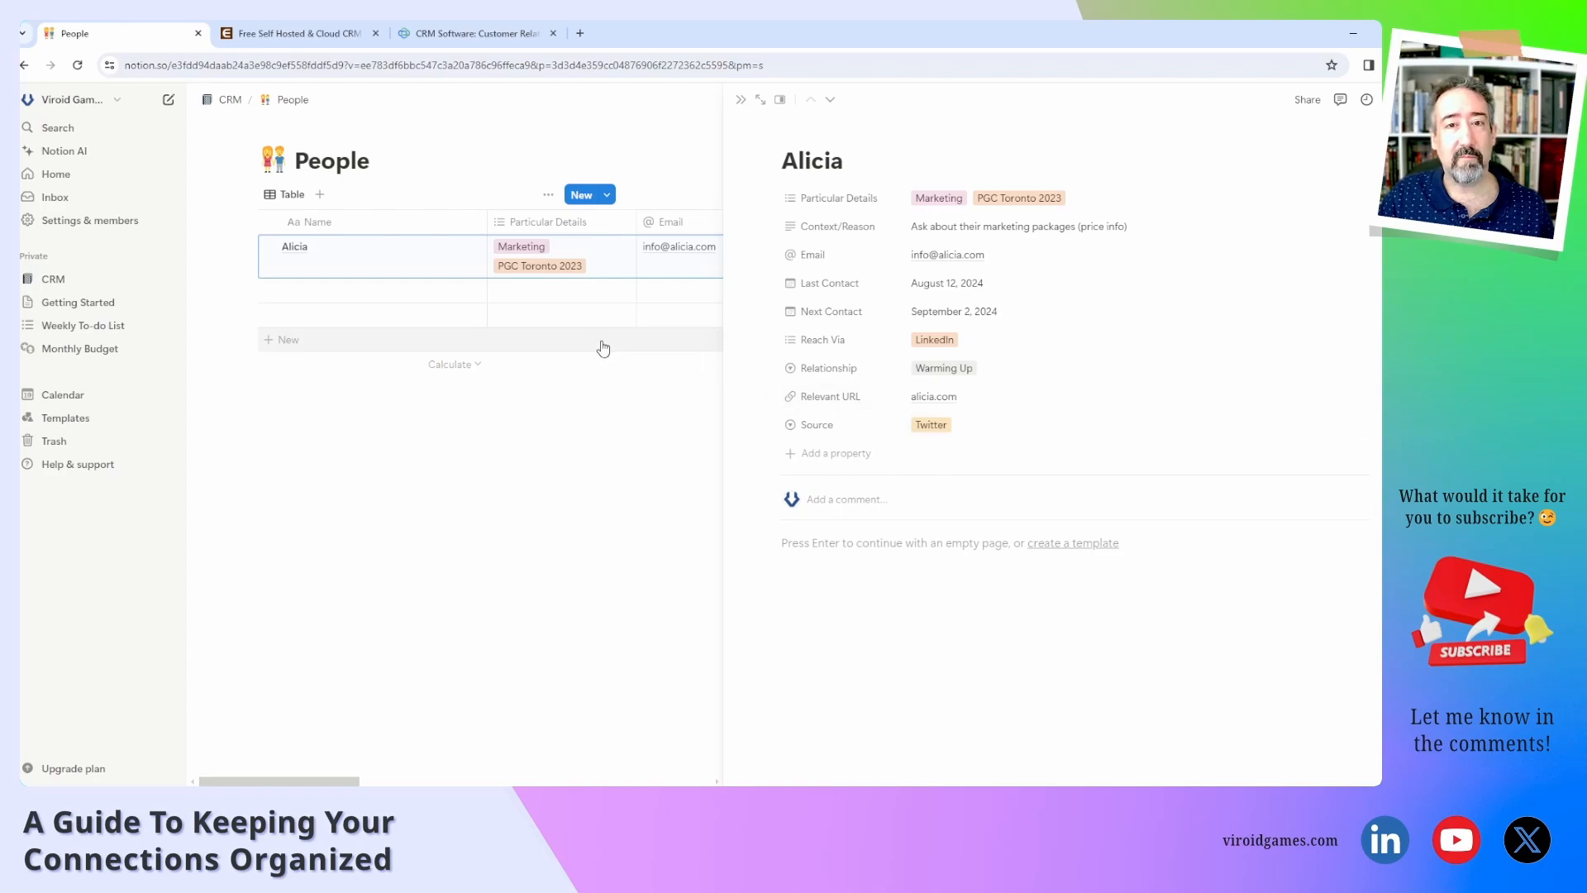
click(854, 457)
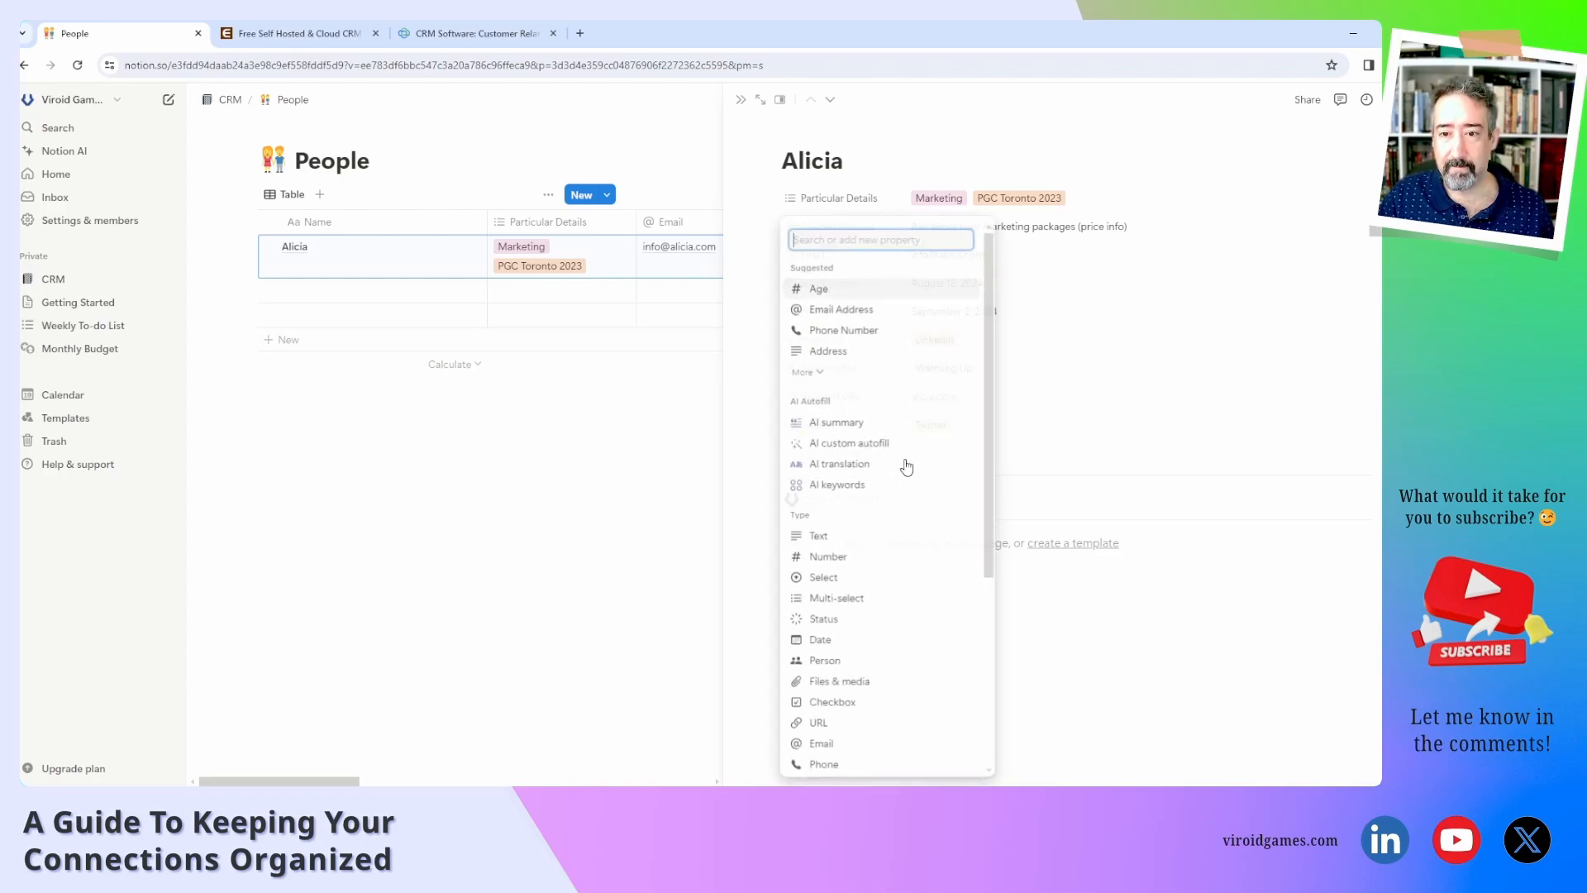
Start a new Relation property on Alicia's page, reaching the database picker.
click(1016, 431)
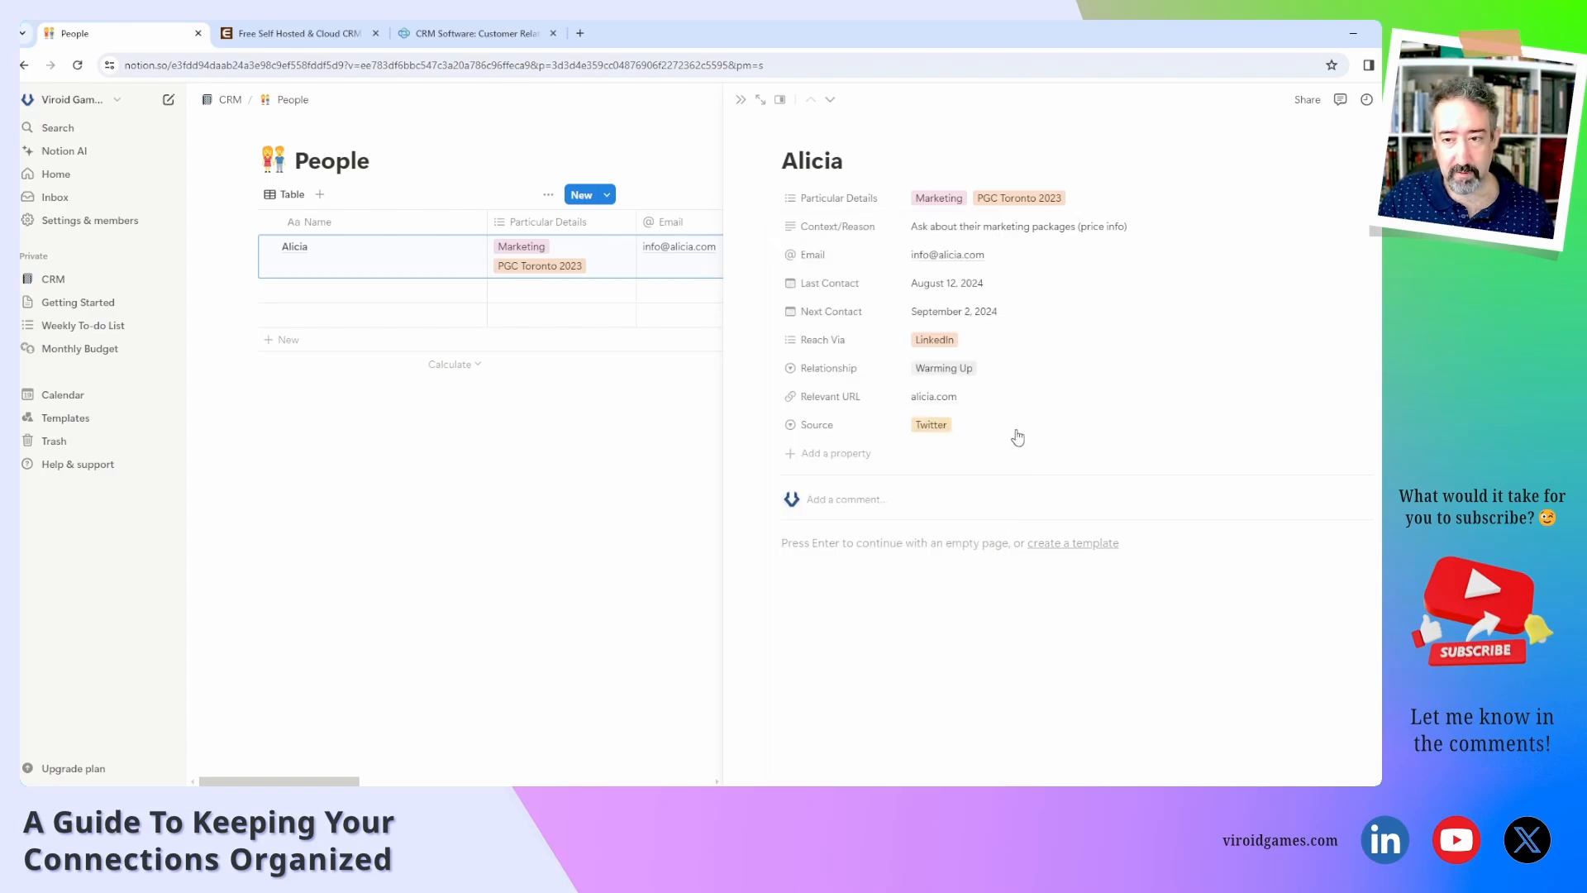
click(959, 426)
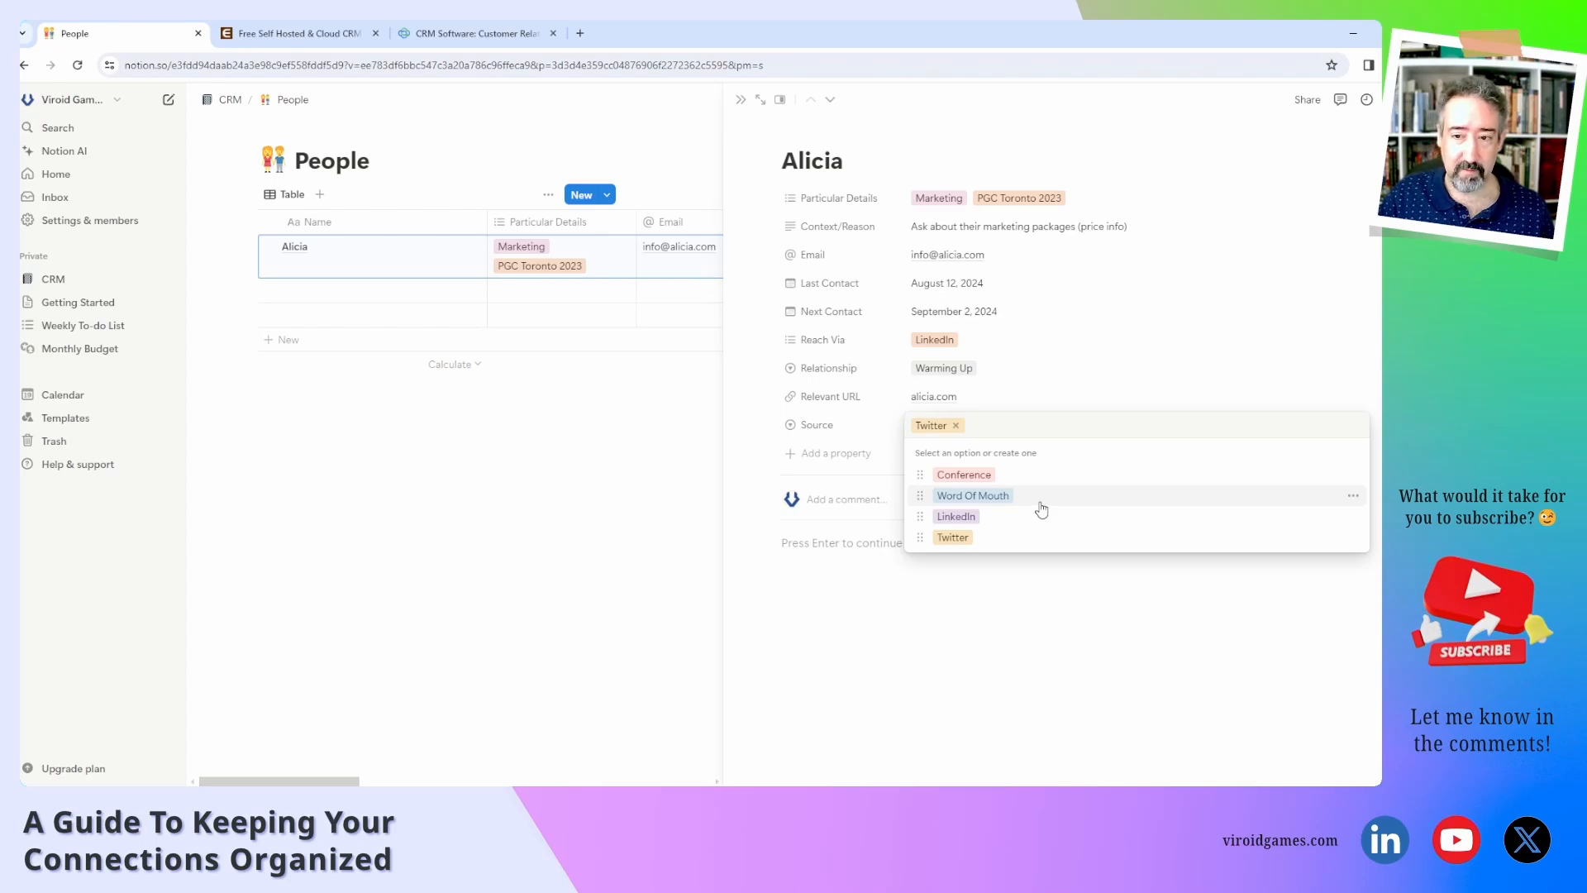
click(877, 451)
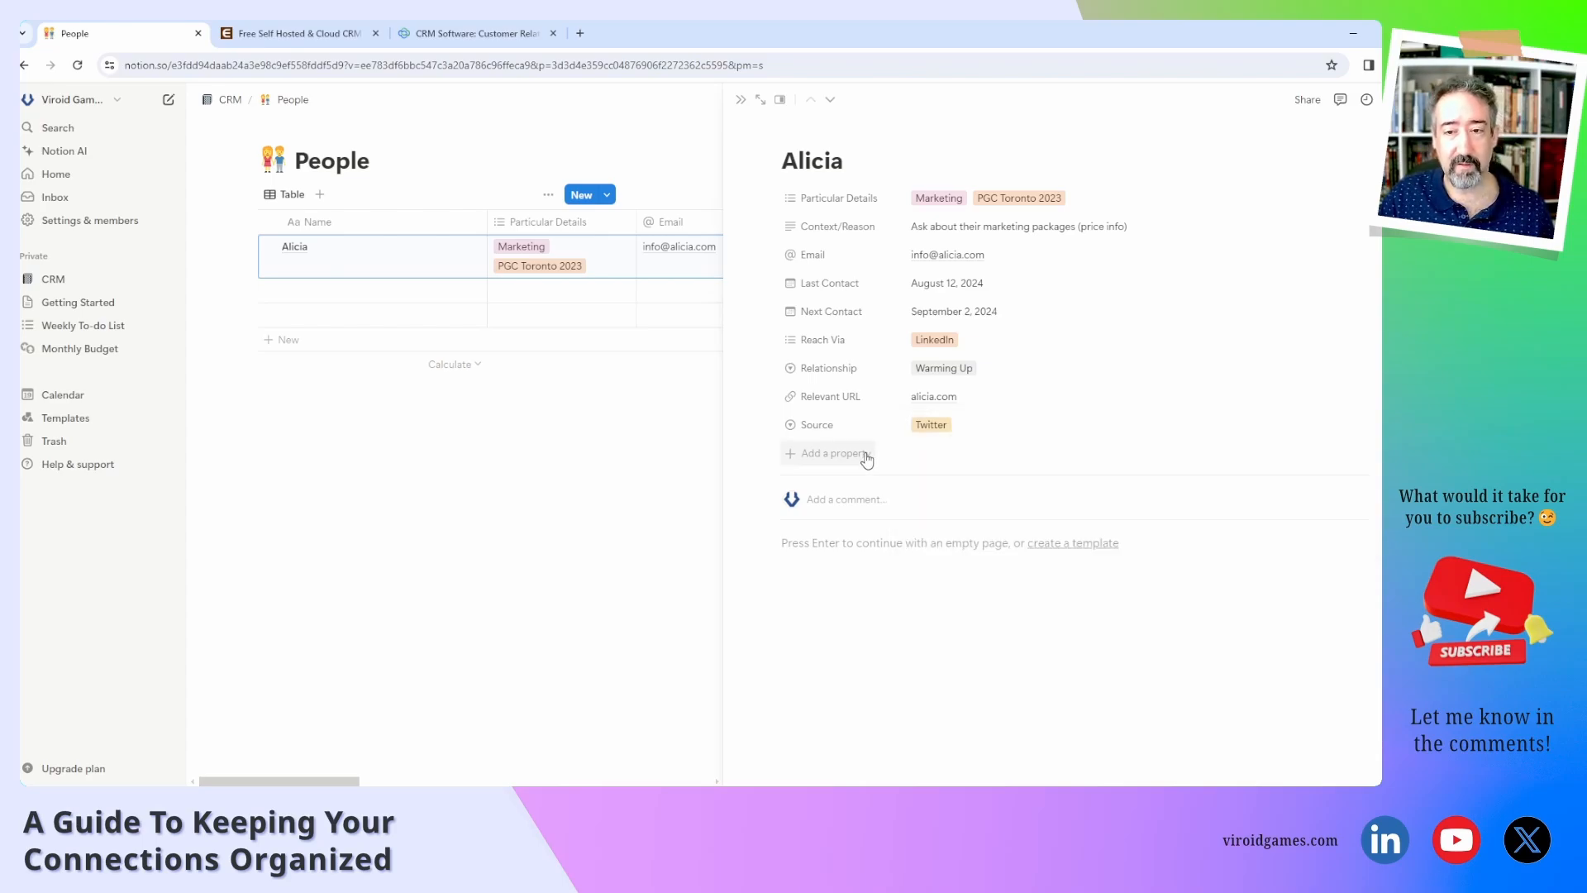
click(860, 454)
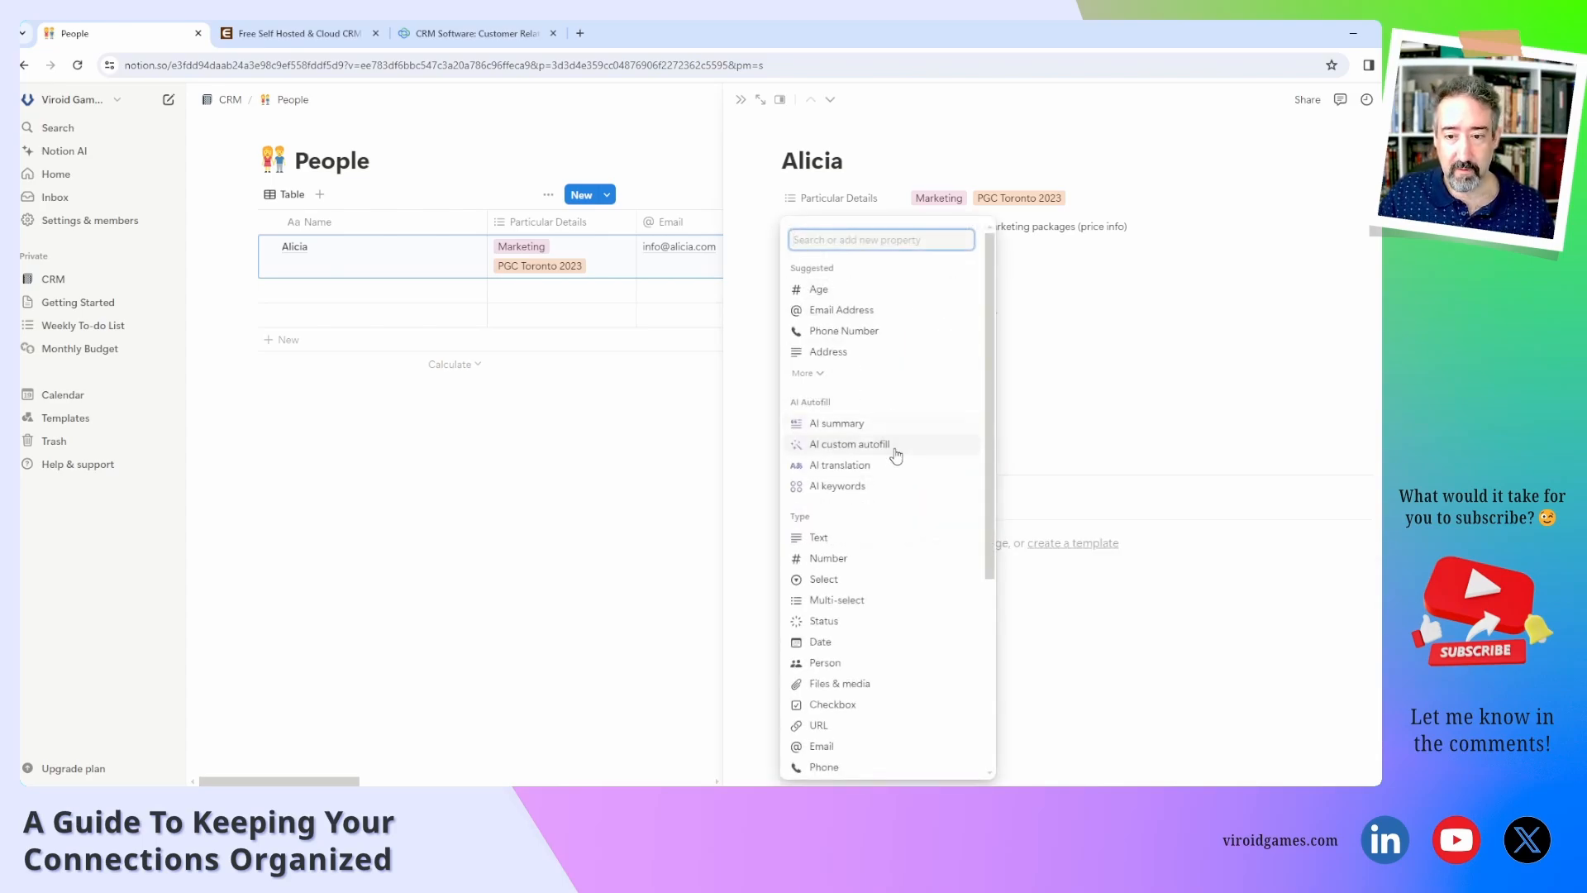
scroll(897, 463, down, 2)
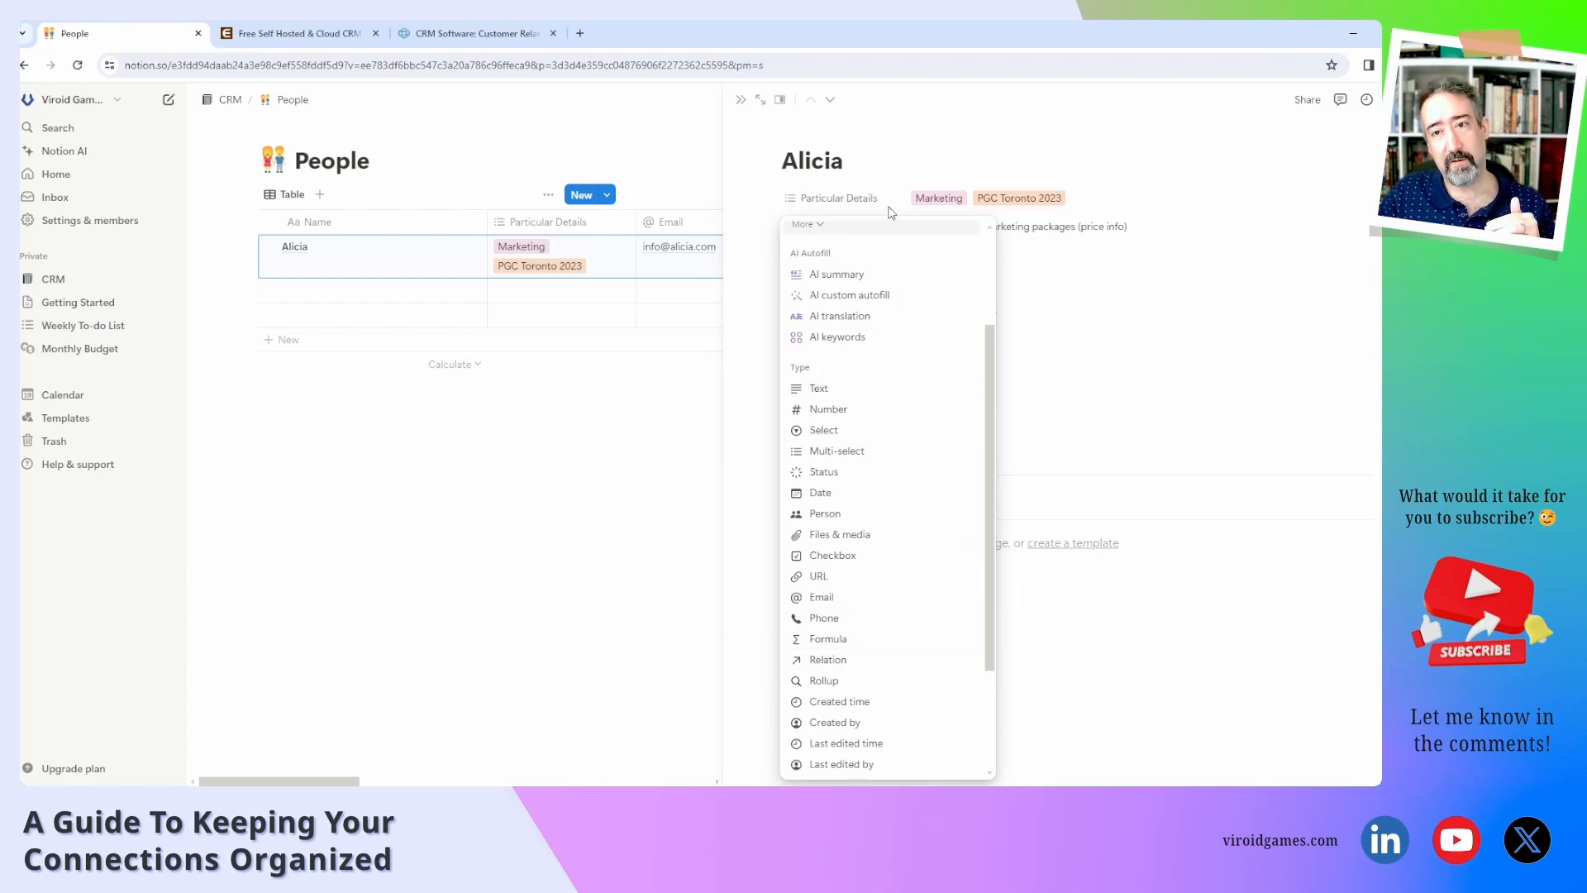
click(862, 661)
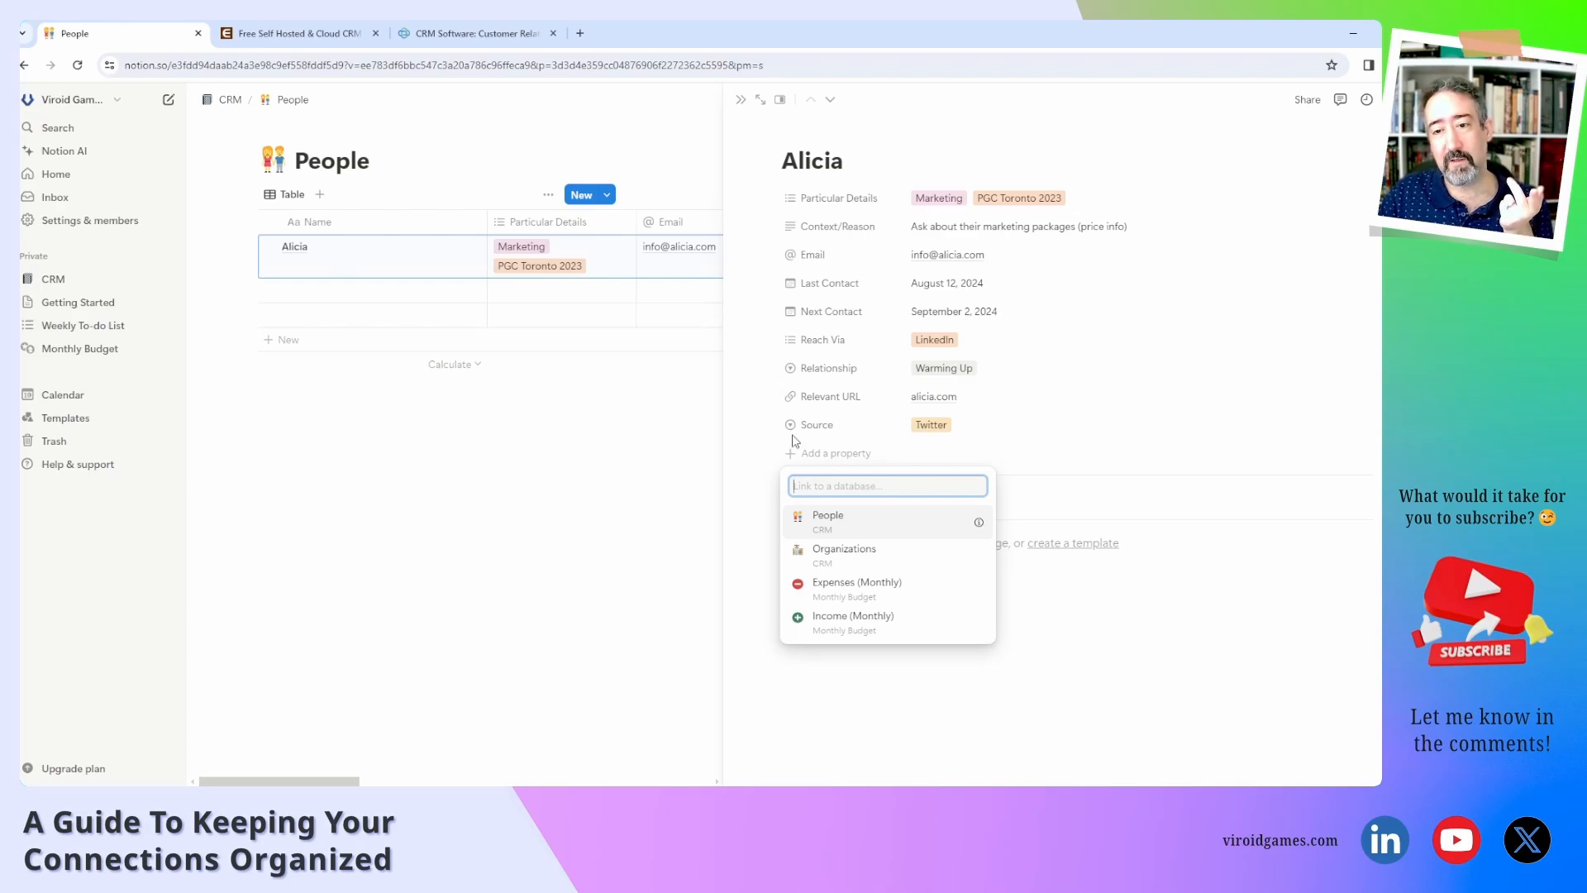
Link the relation to the People database as Related People, then return to the table.
click(849, 526)
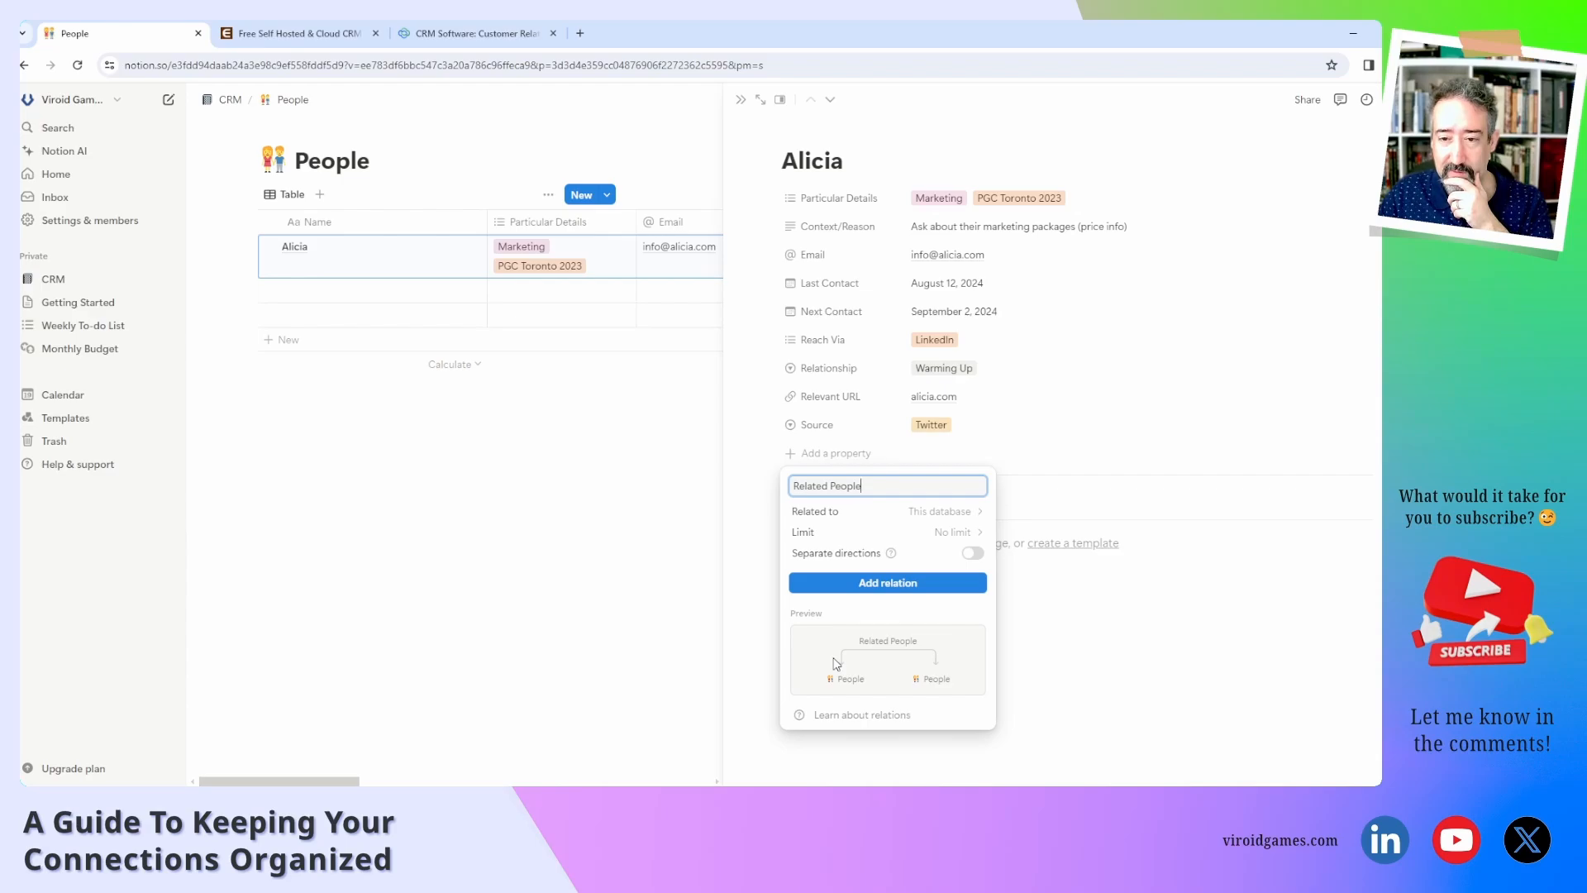
click(876, 588)
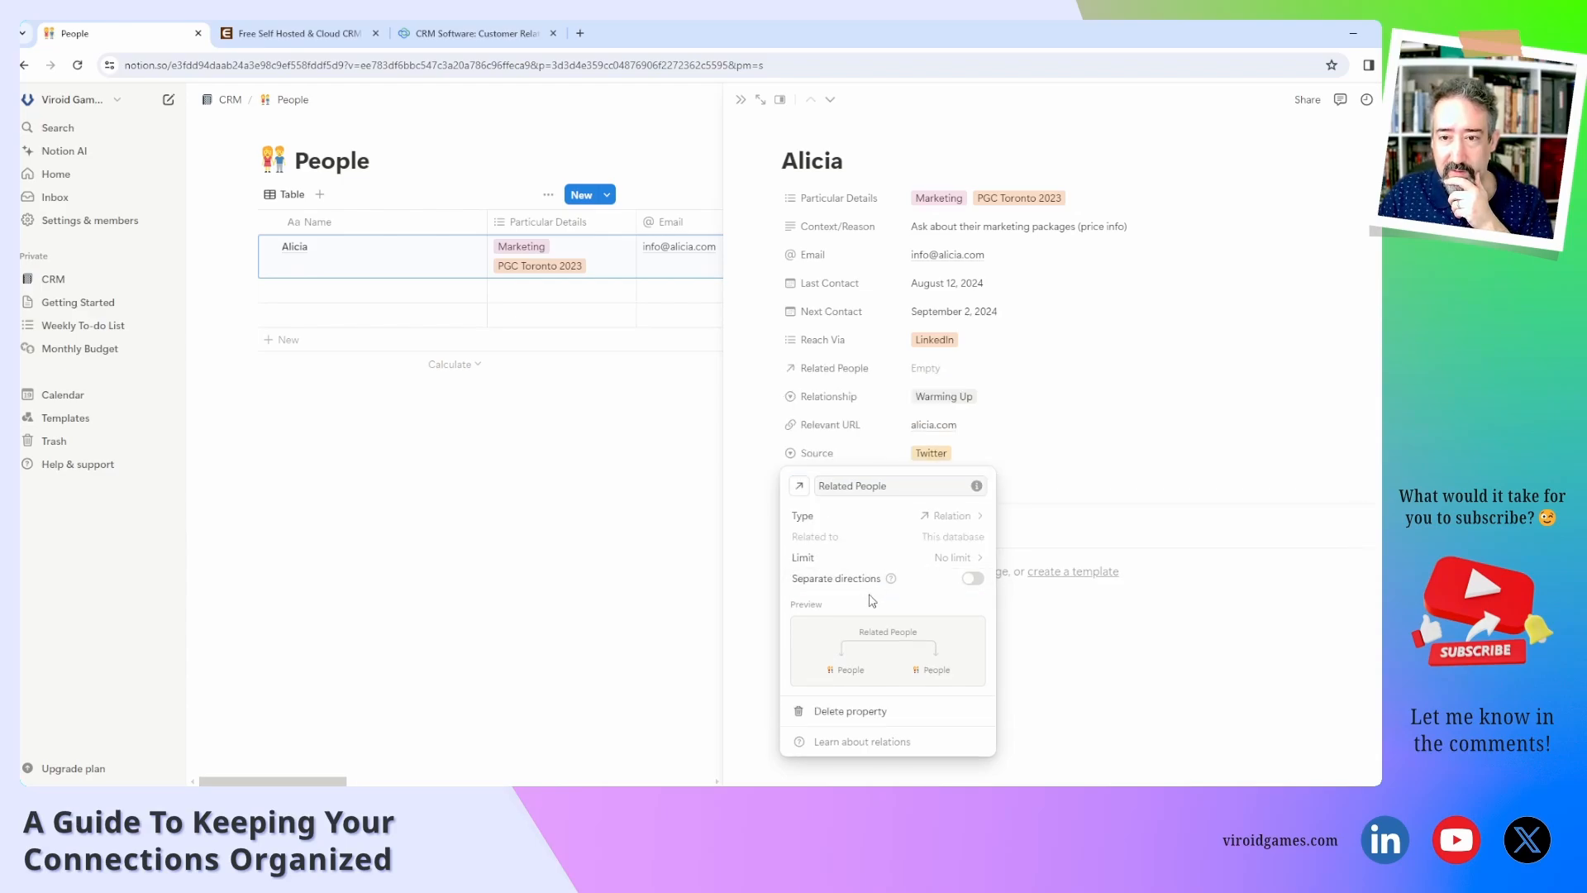
click(1051, 480)
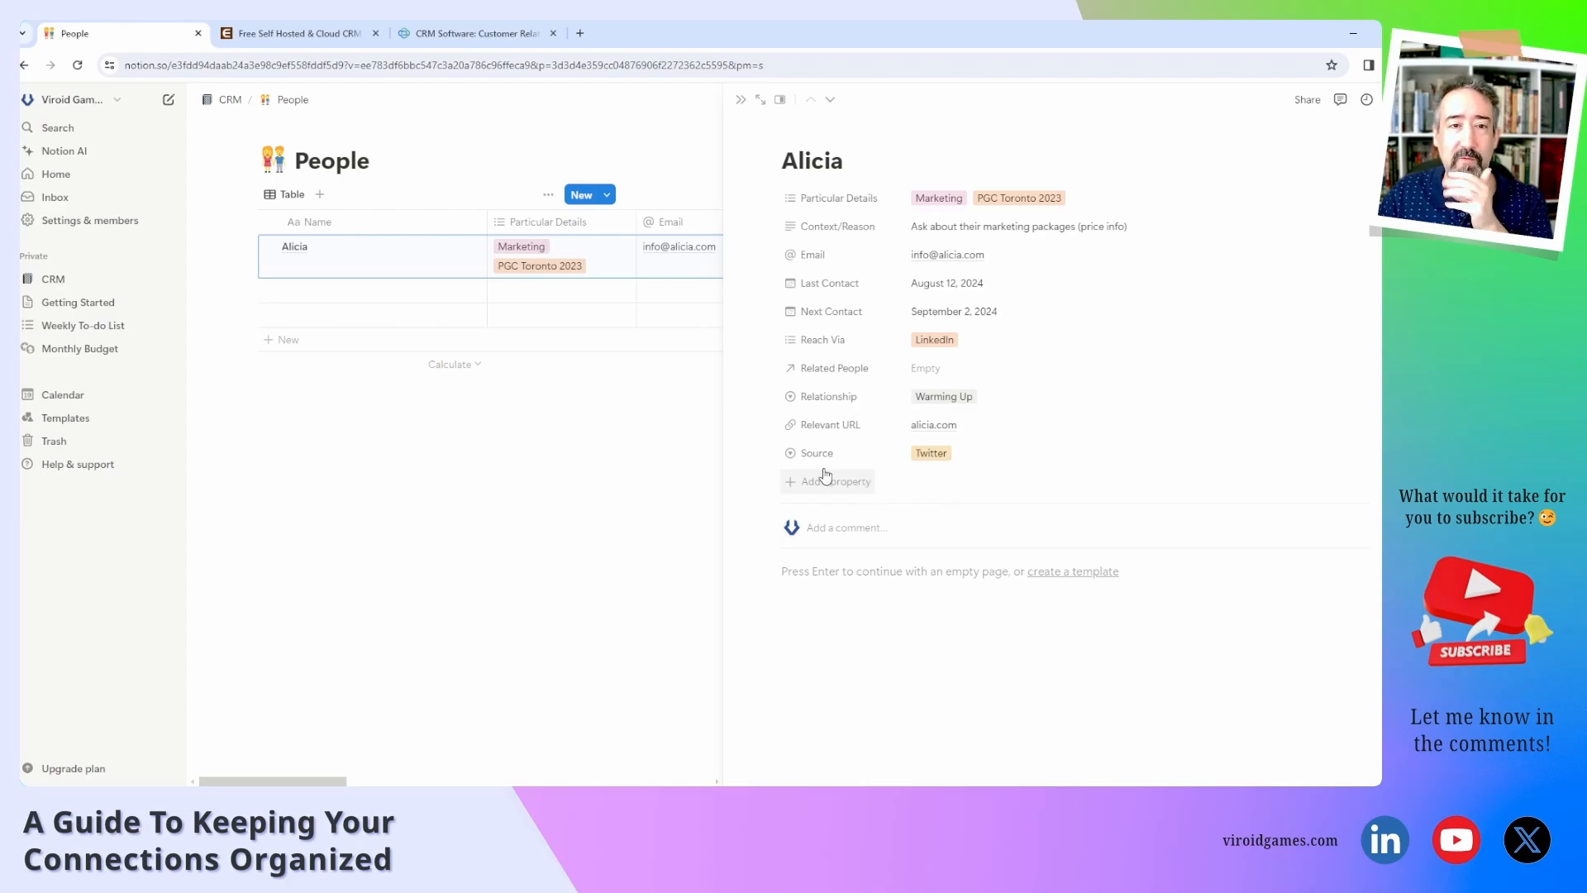
key(Escape)
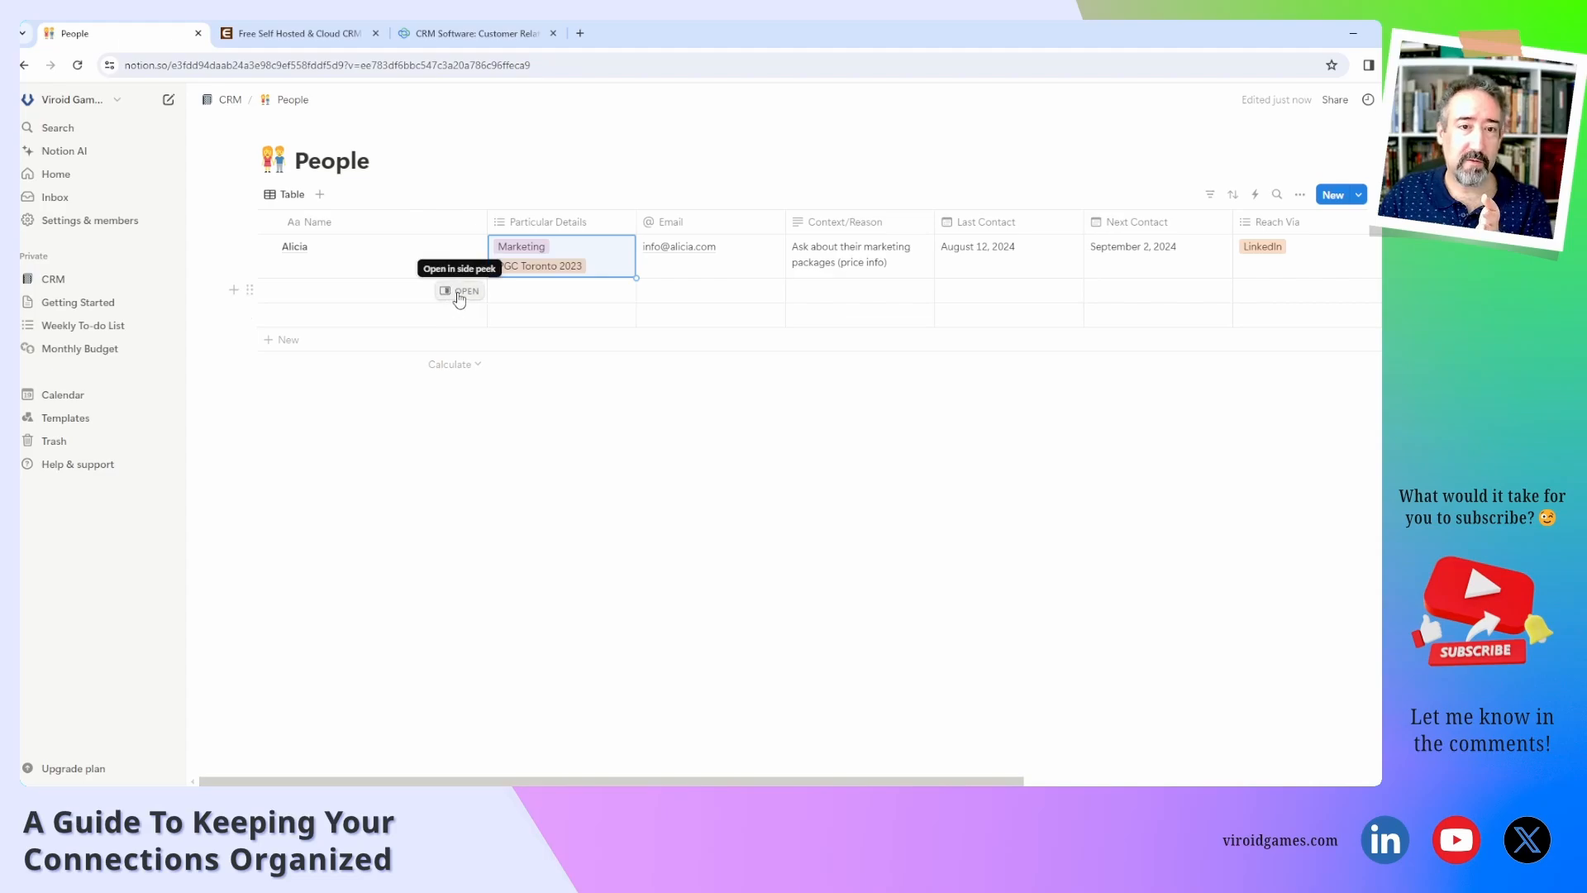
Title the empty row's page 'Boris' and give his Particular Details a new Finance tag.
click(456, 316)
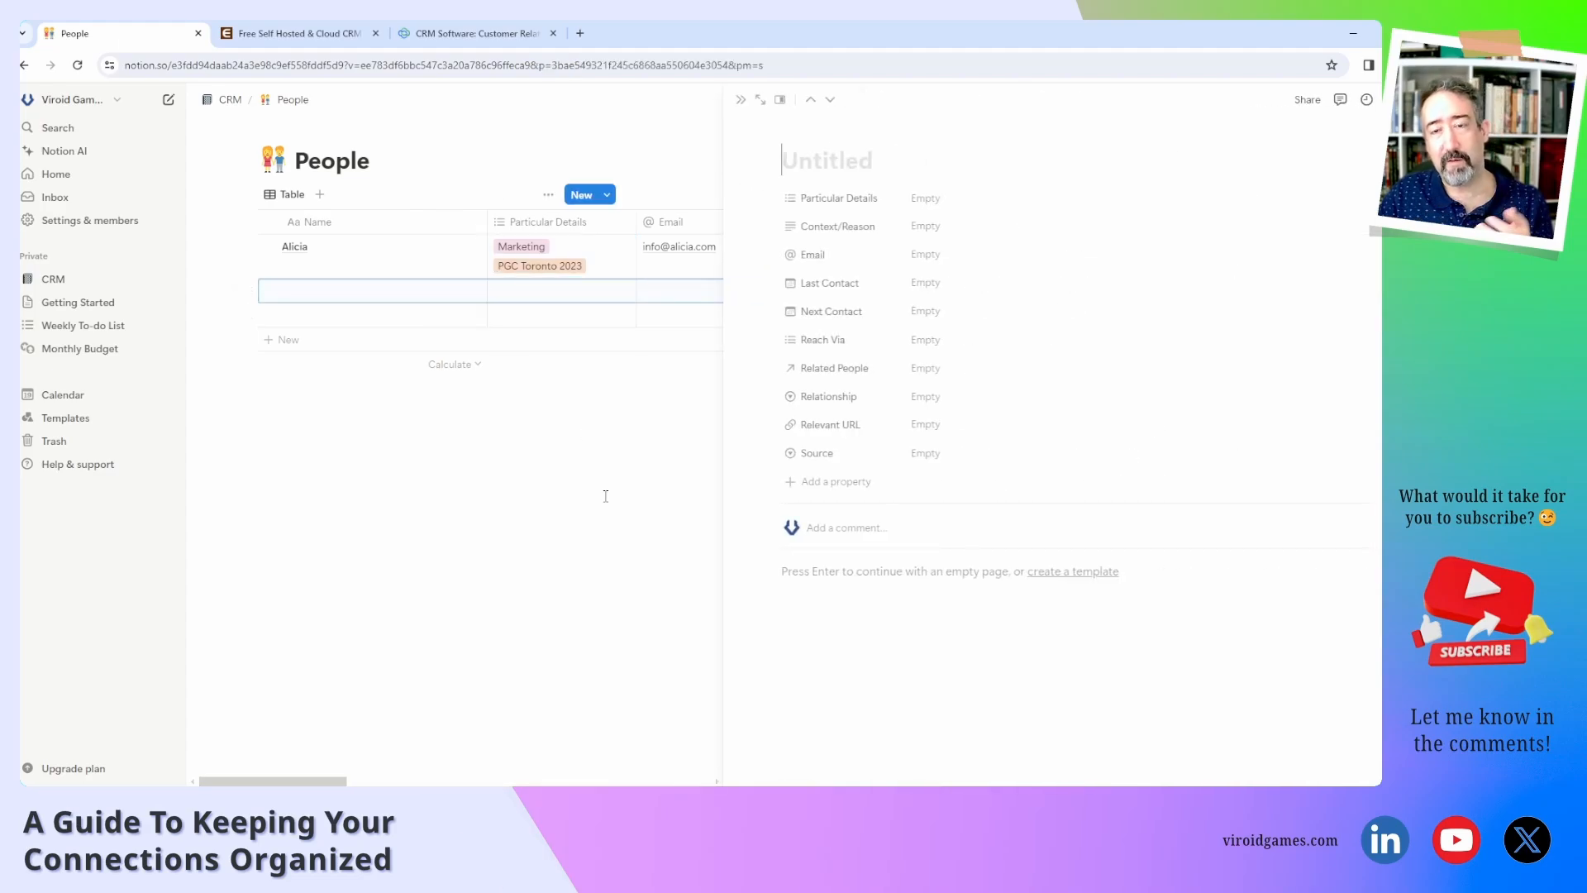
text(Boris)
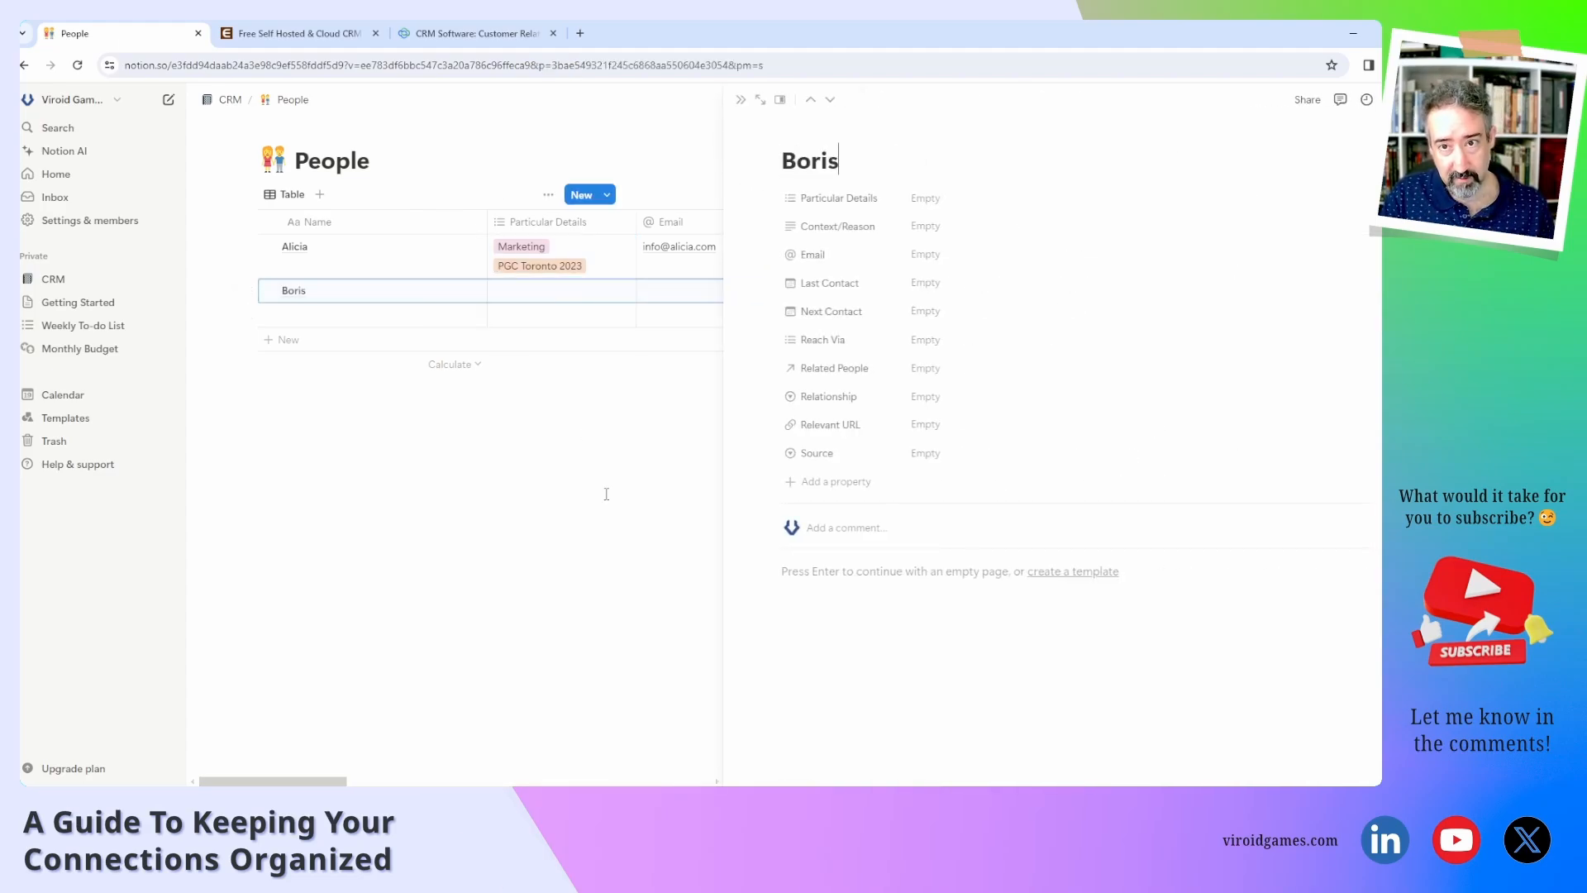
click(968, 199)
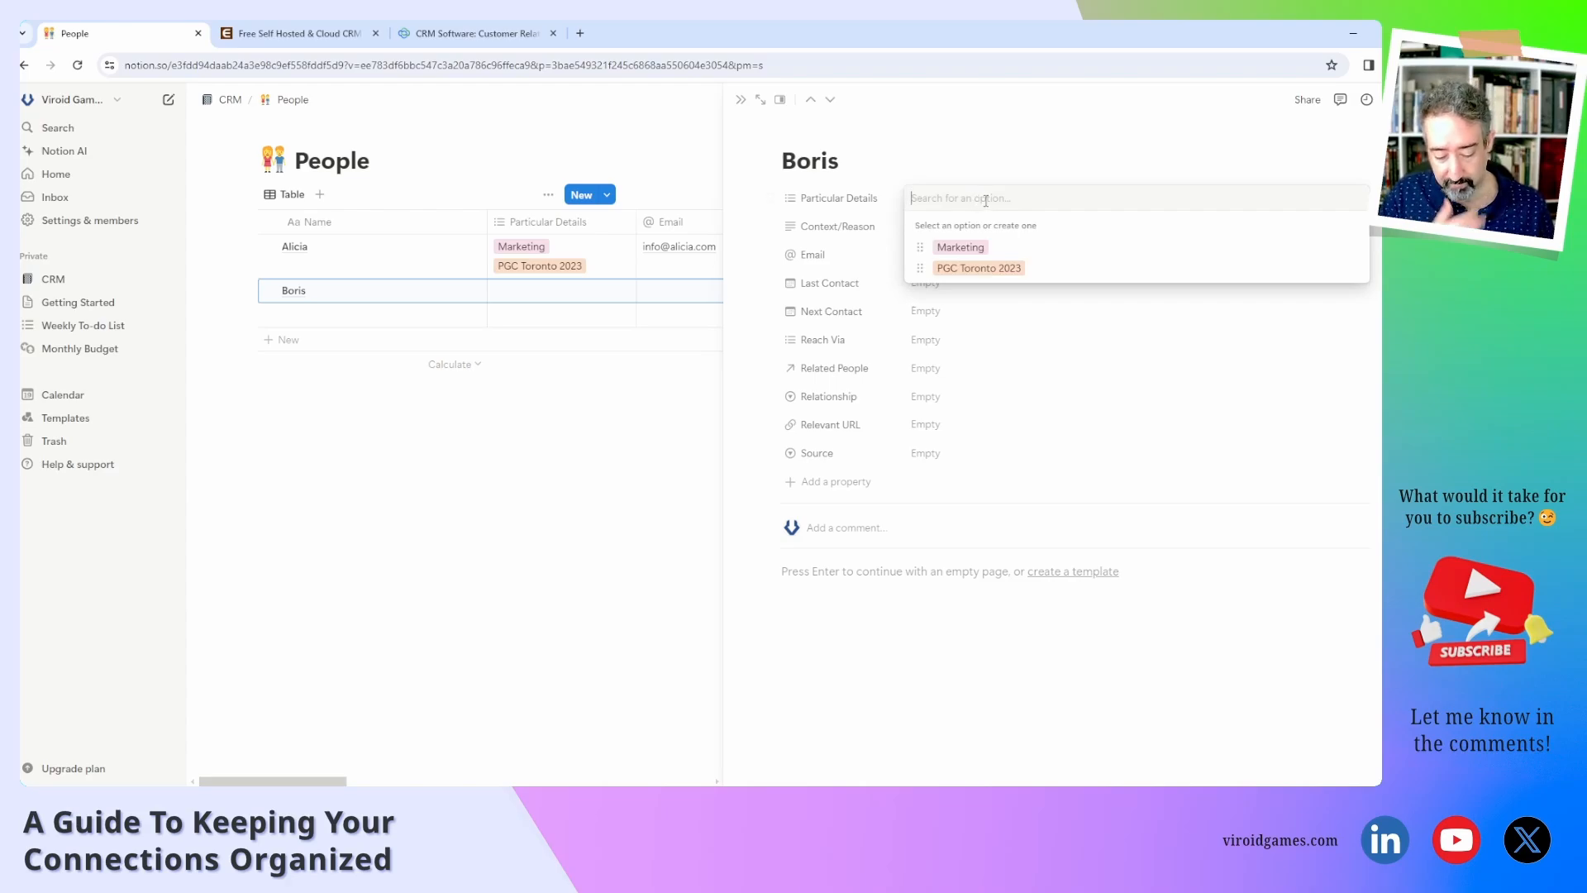
text(Fi)
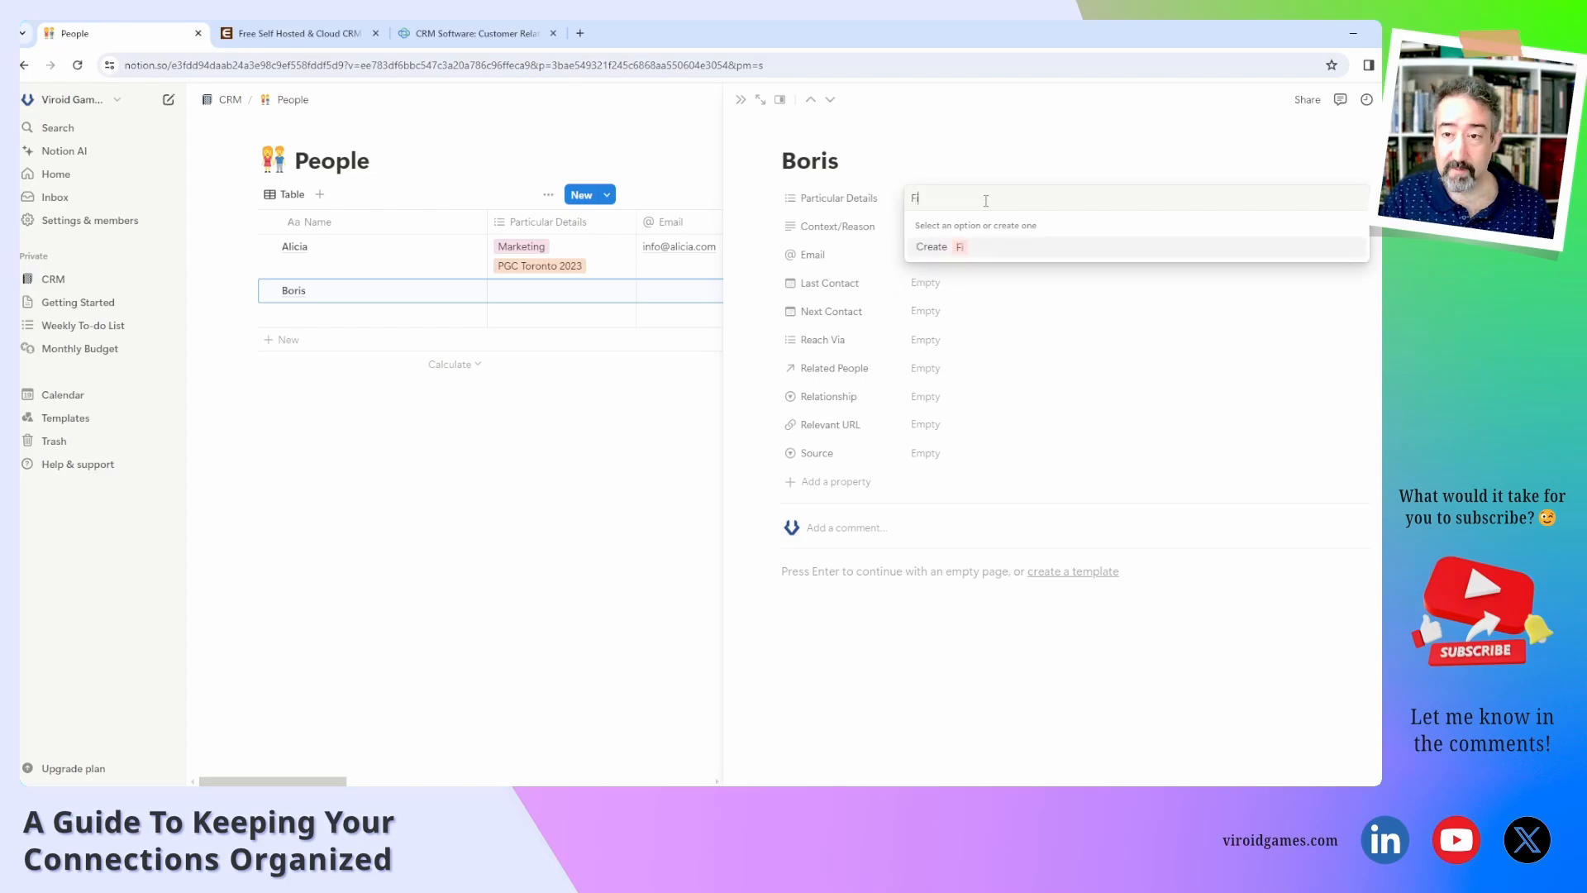
text(nance)
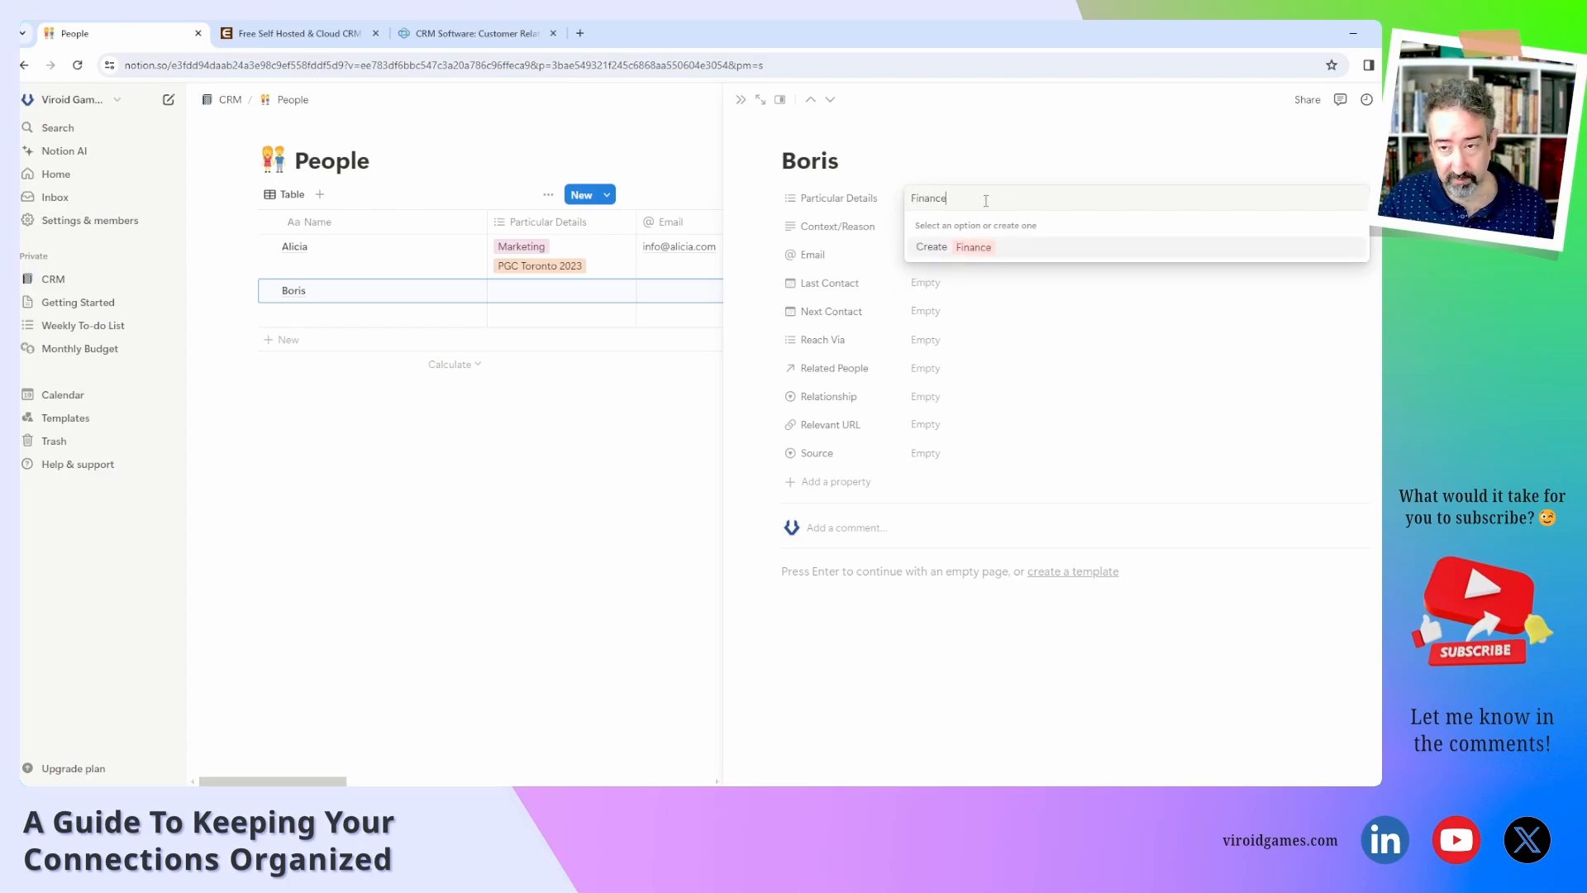
key(Return)
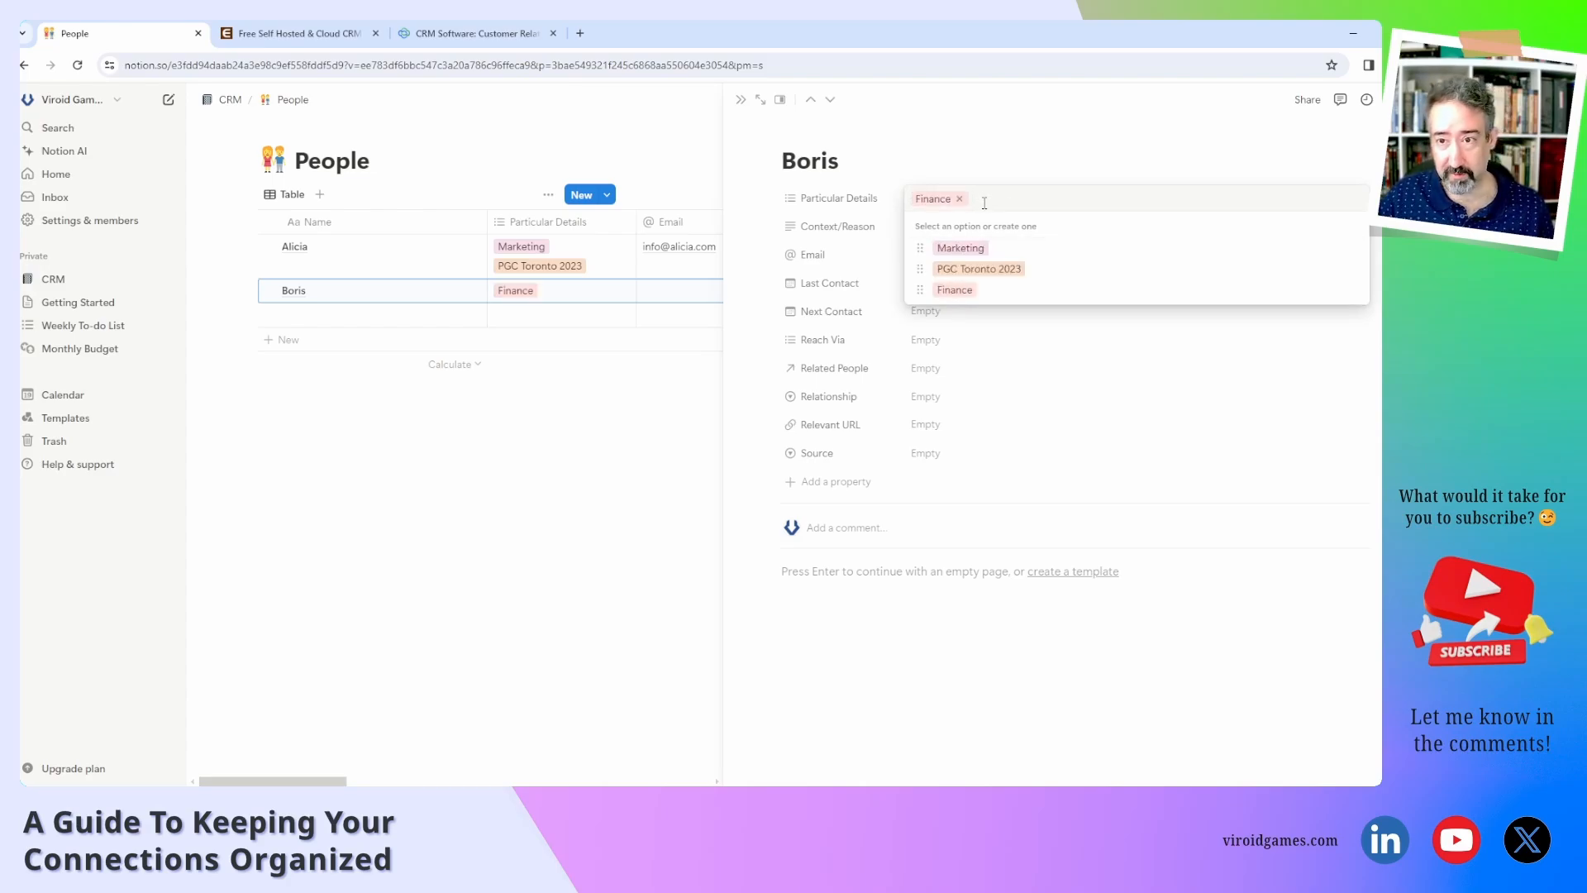
click(883, 201)
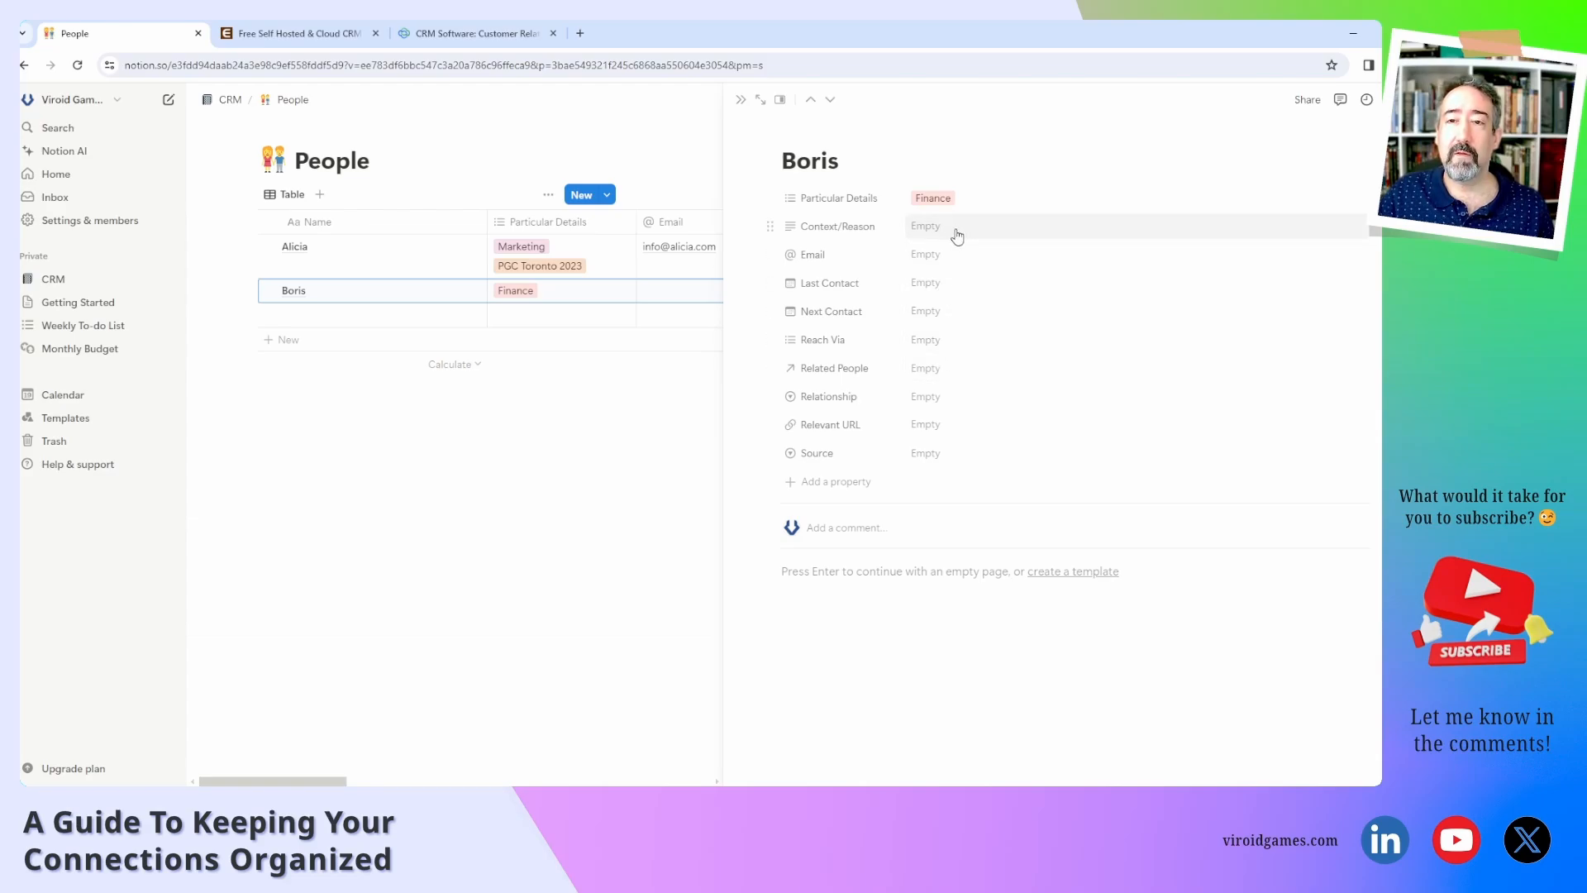
Enter Boris's e-mail address and set his Next Contact date to September 2, 2024.
click(939, 256)
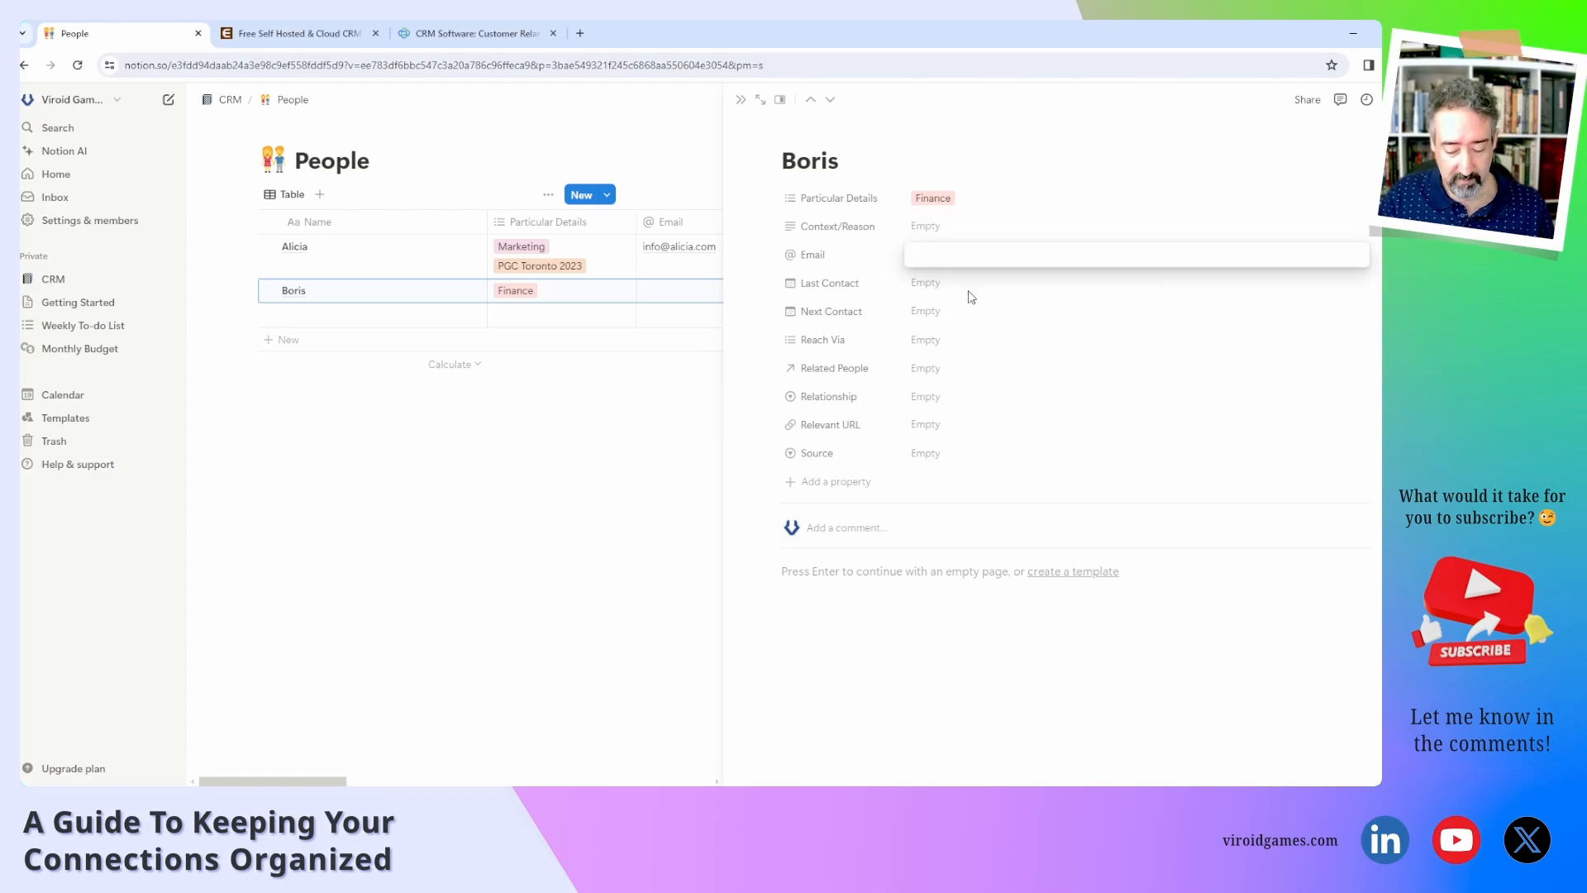
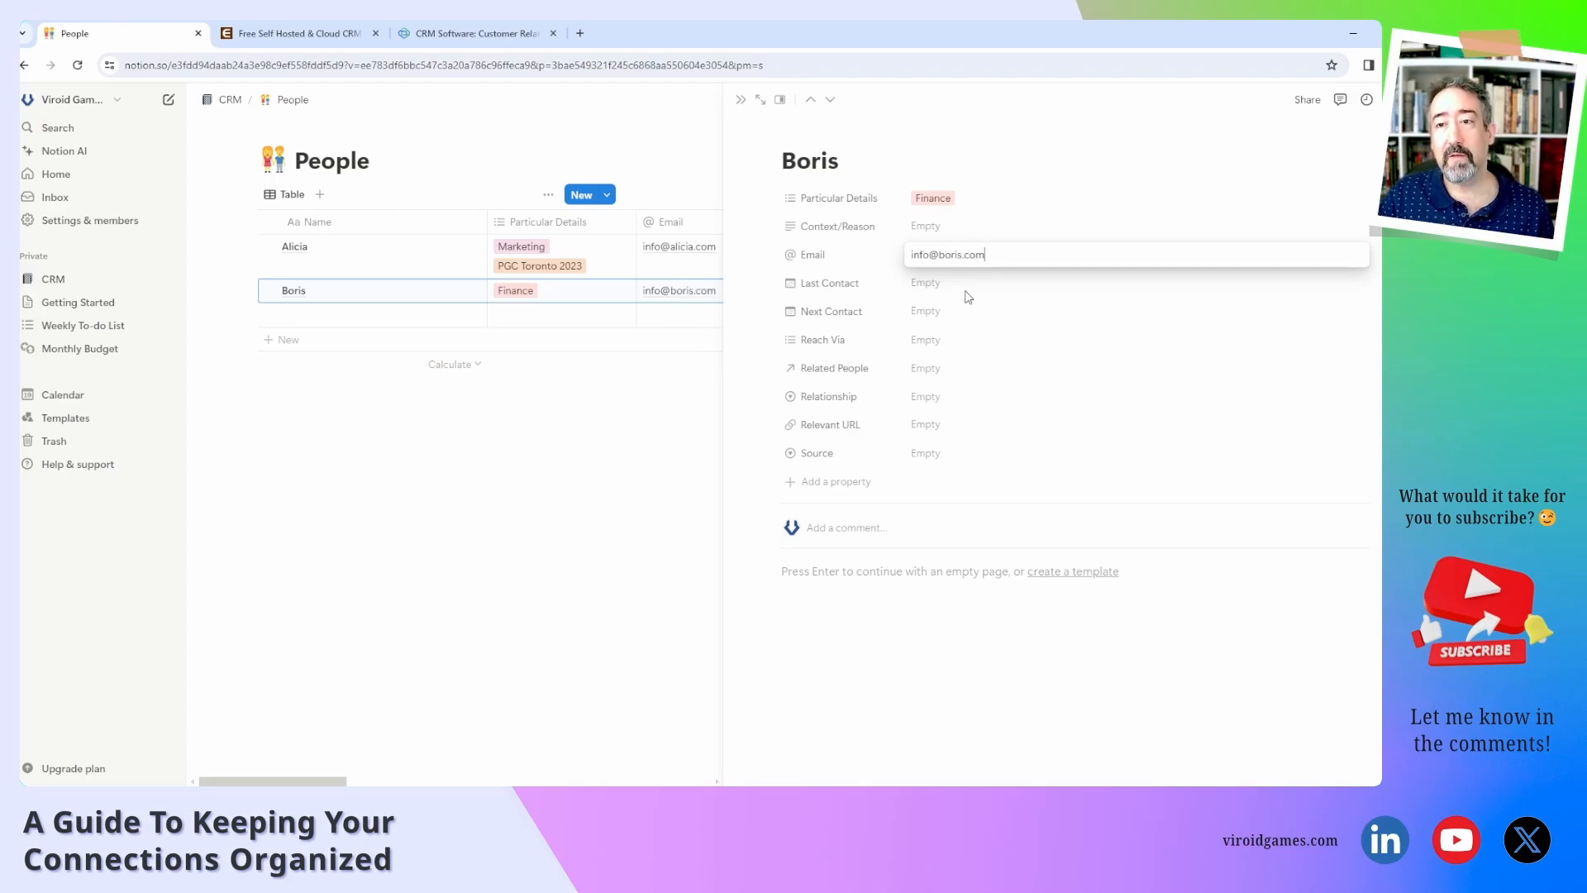
click(959, 288)
click(959, 286)
click(875, 314)
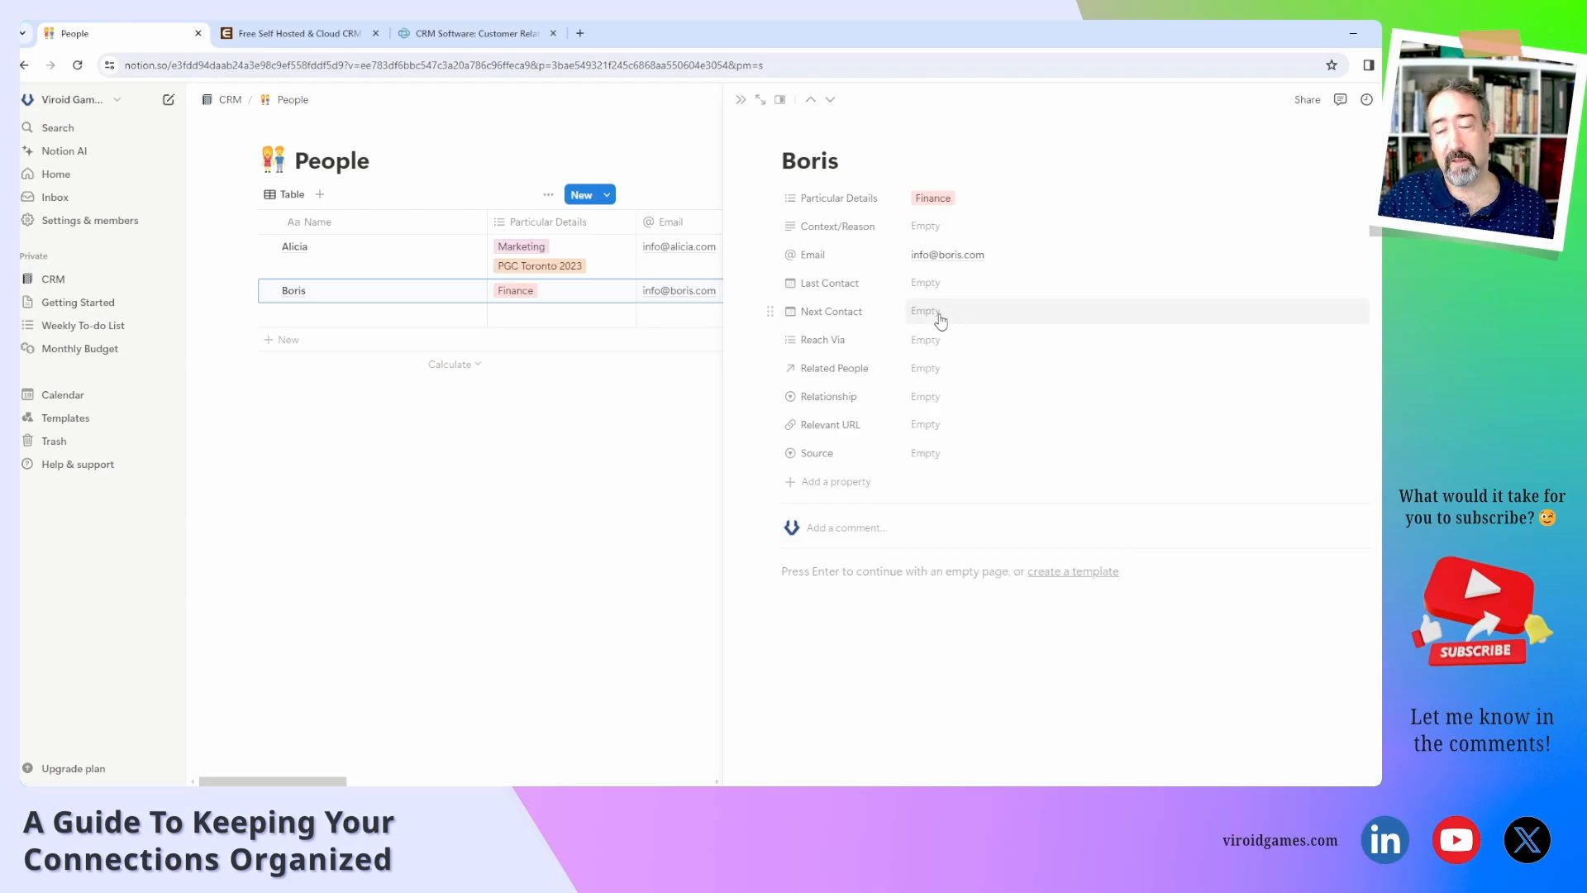
click(921, 311)
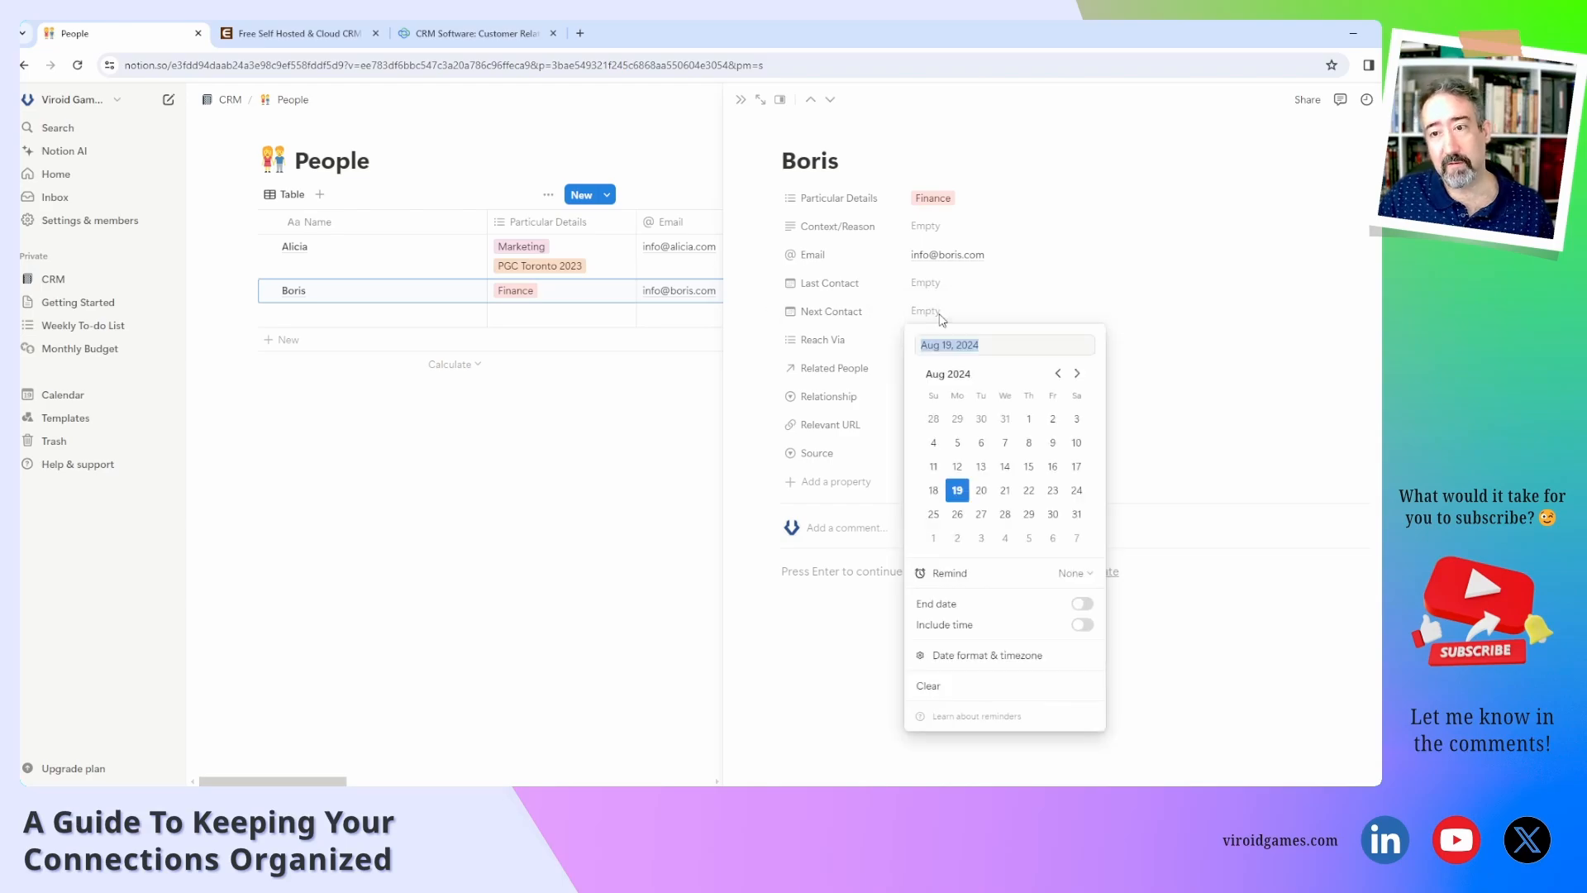
click(957, 538)
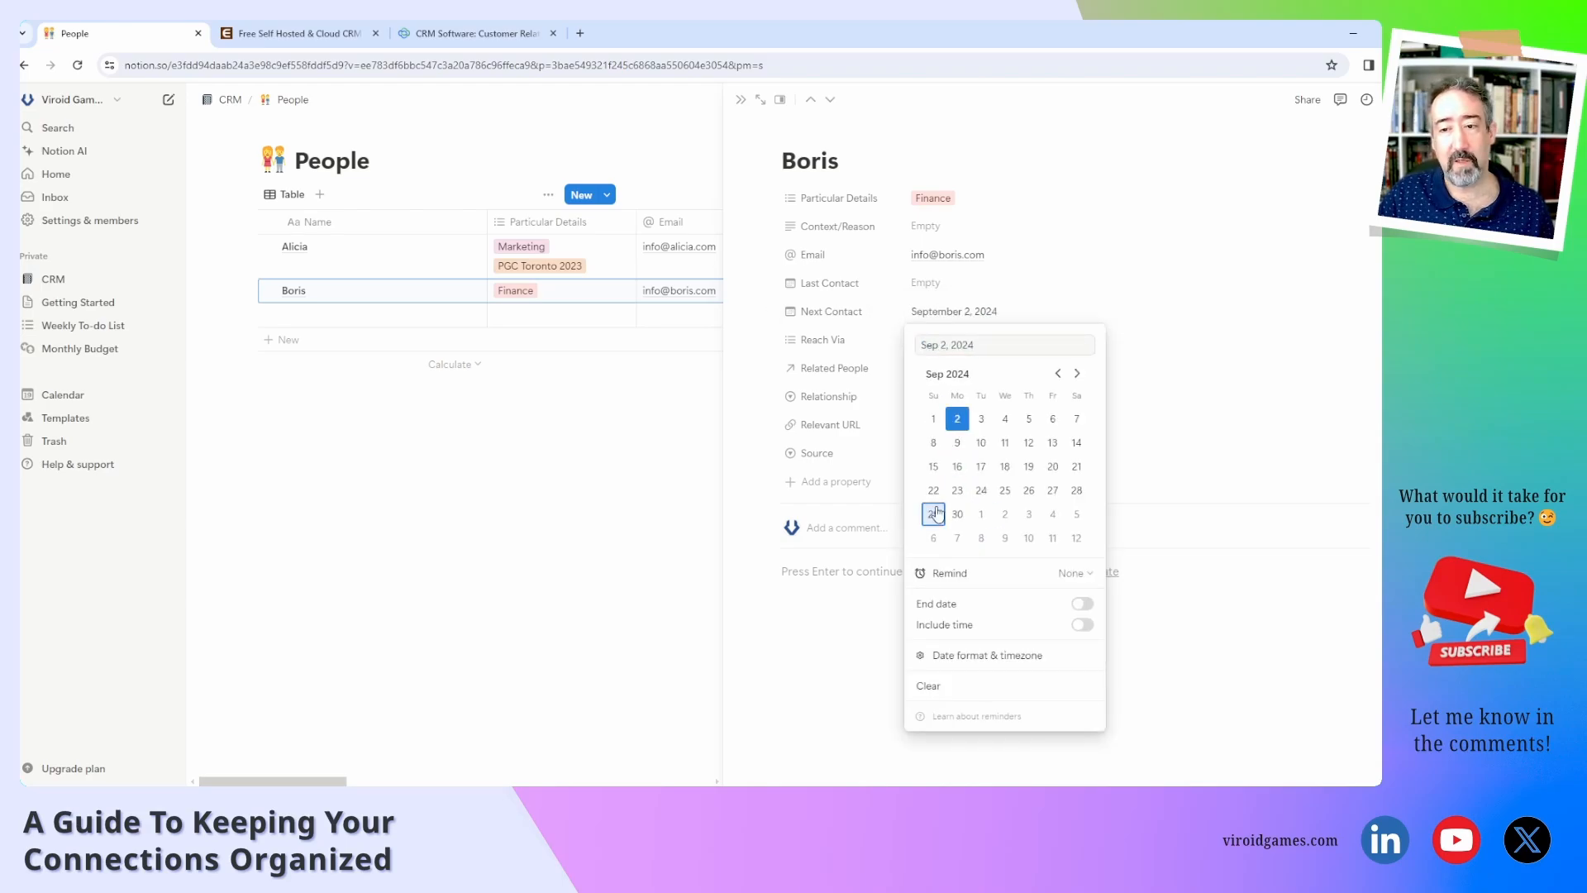
click(883, 343)
Choose Discord as Boris's Reach Via.
click(947, 343)
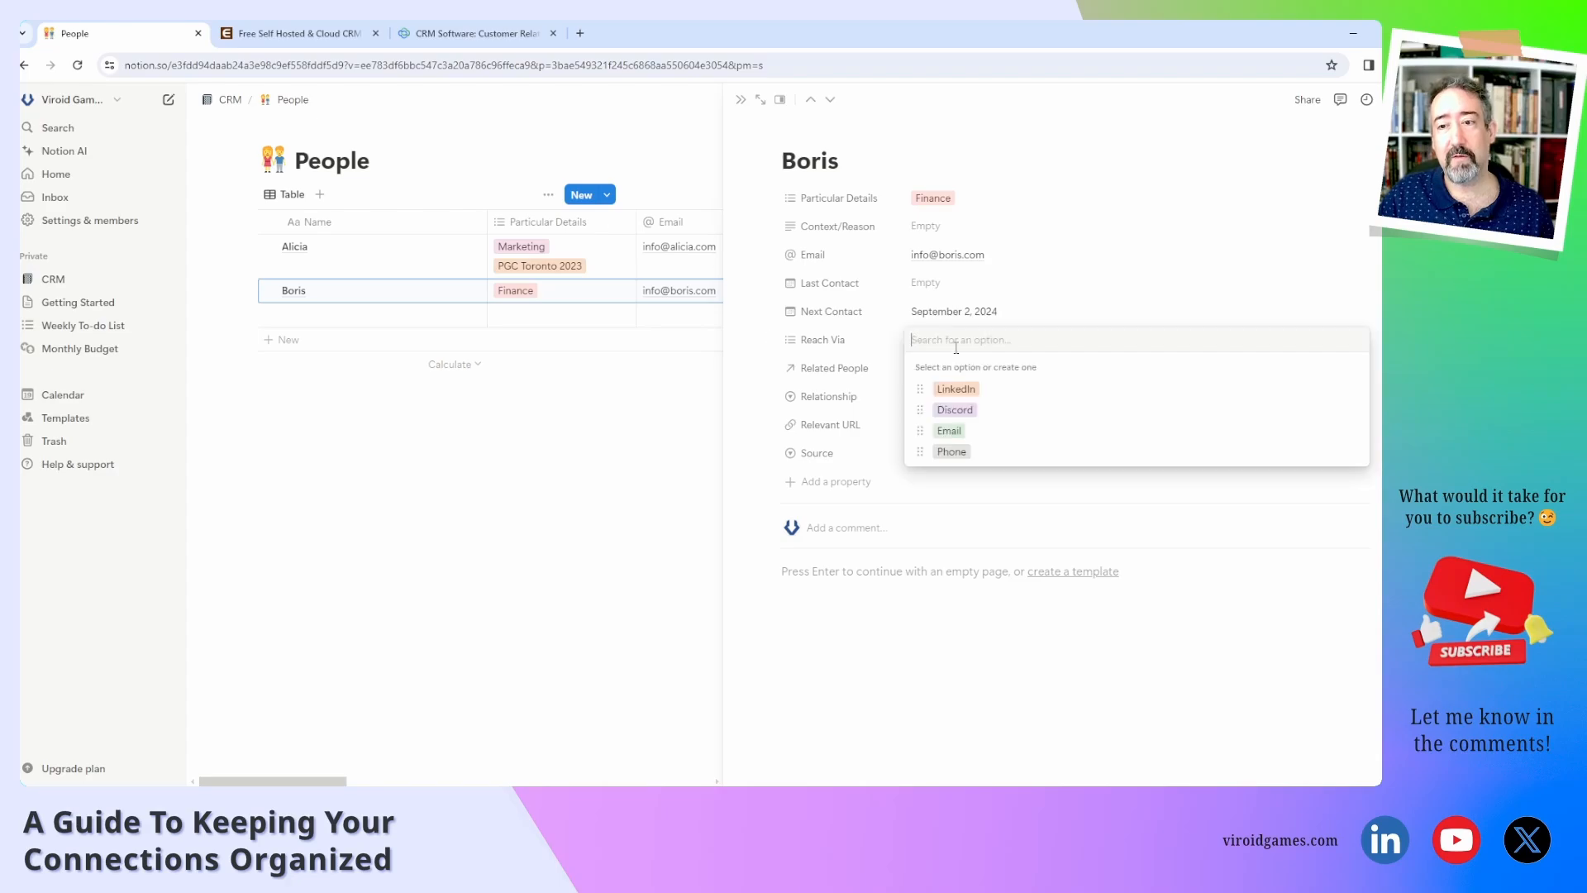
click(1009, 412)
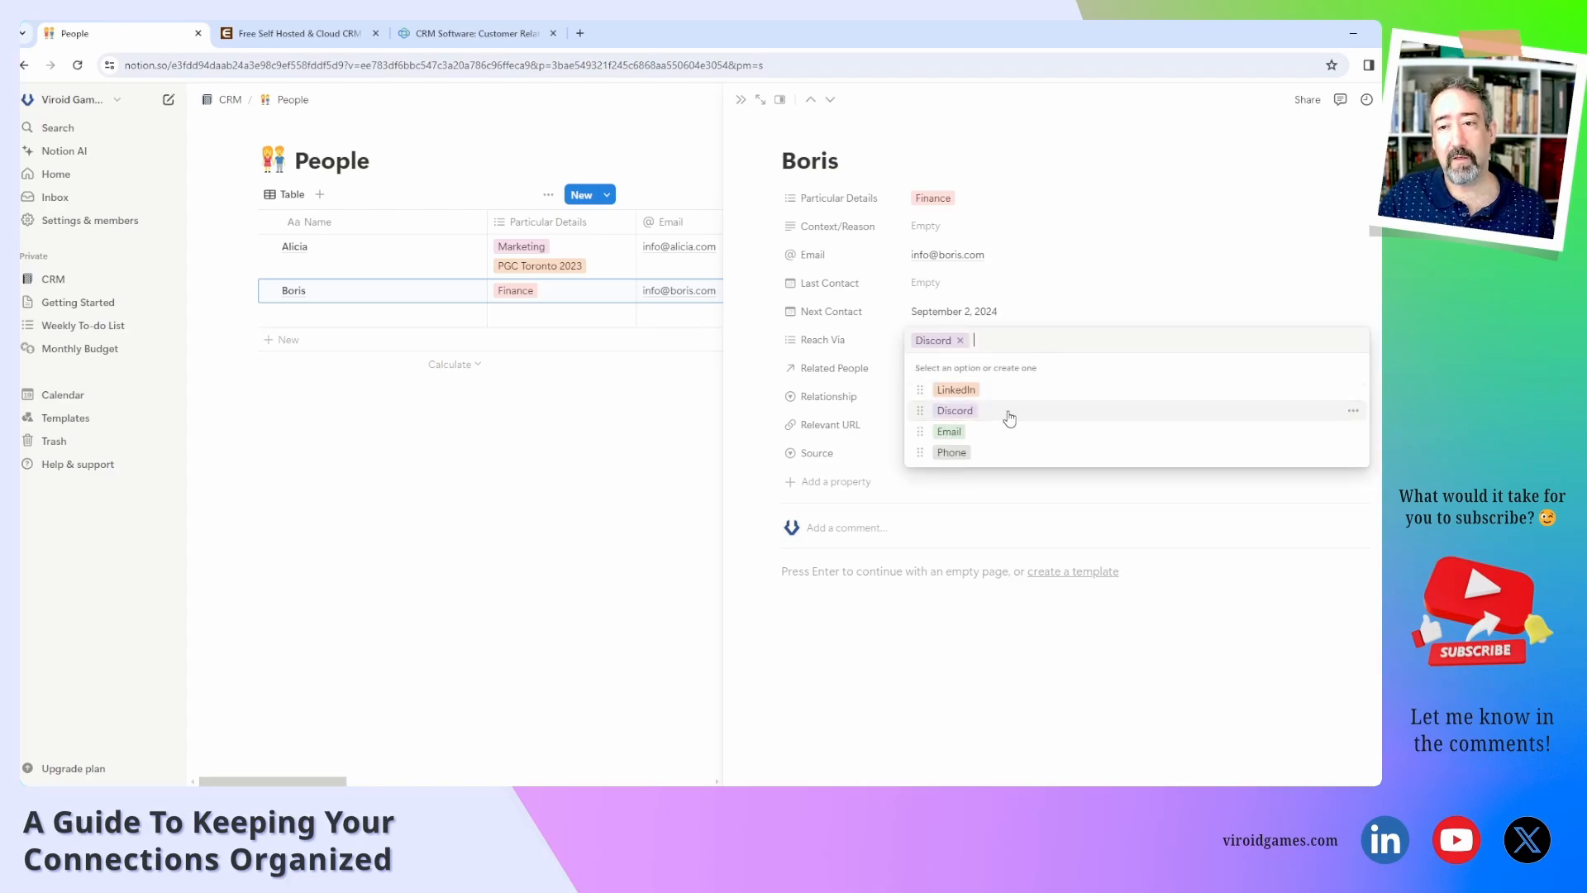
click(884, 371)
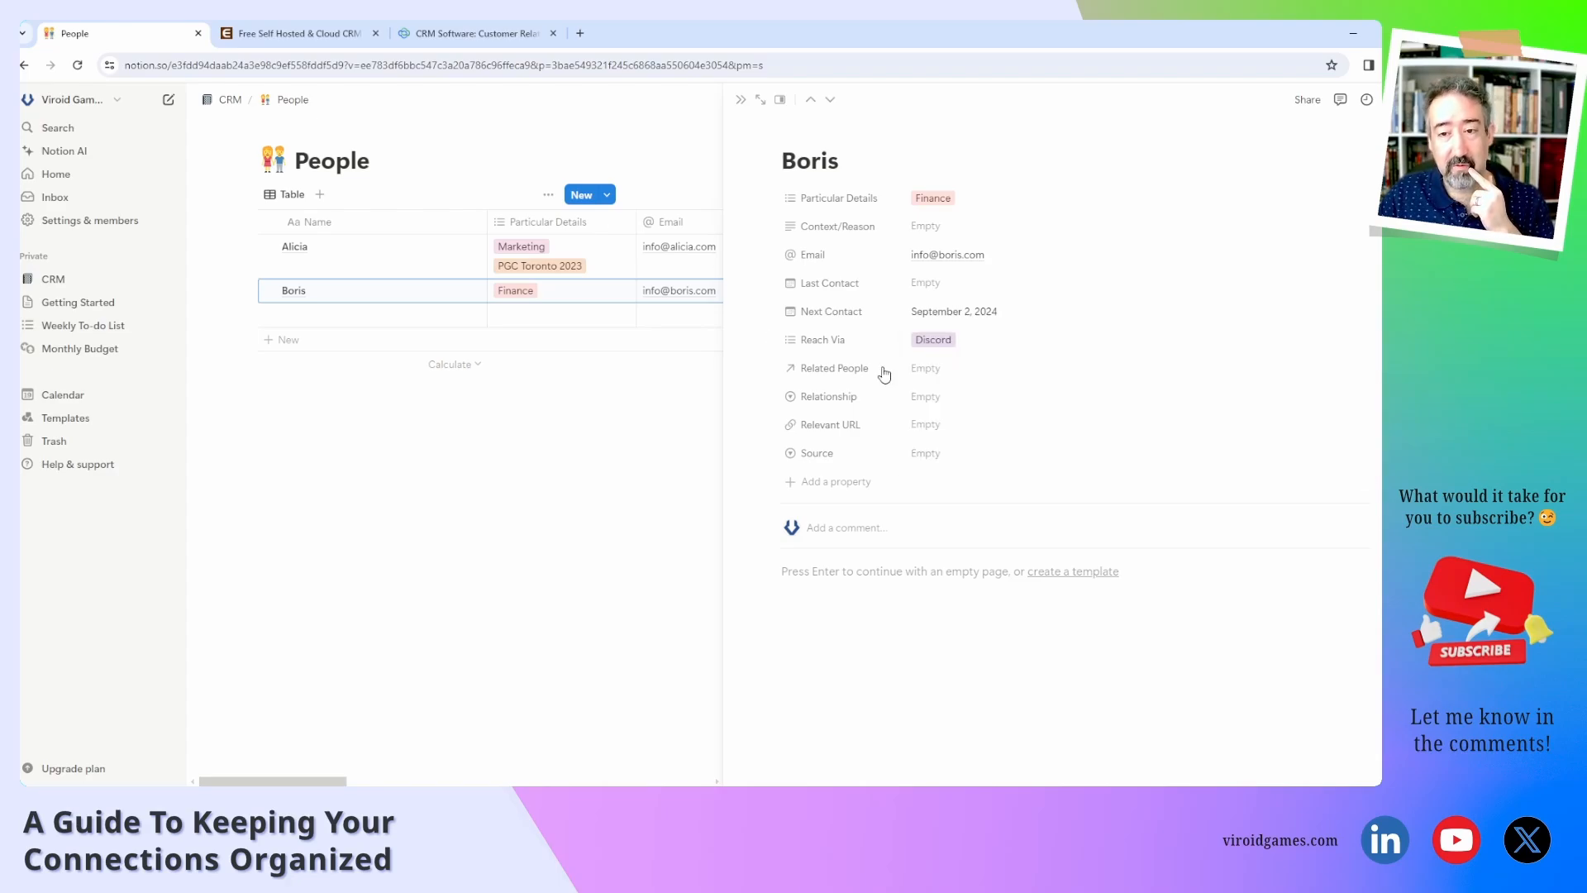
click(934, 374)
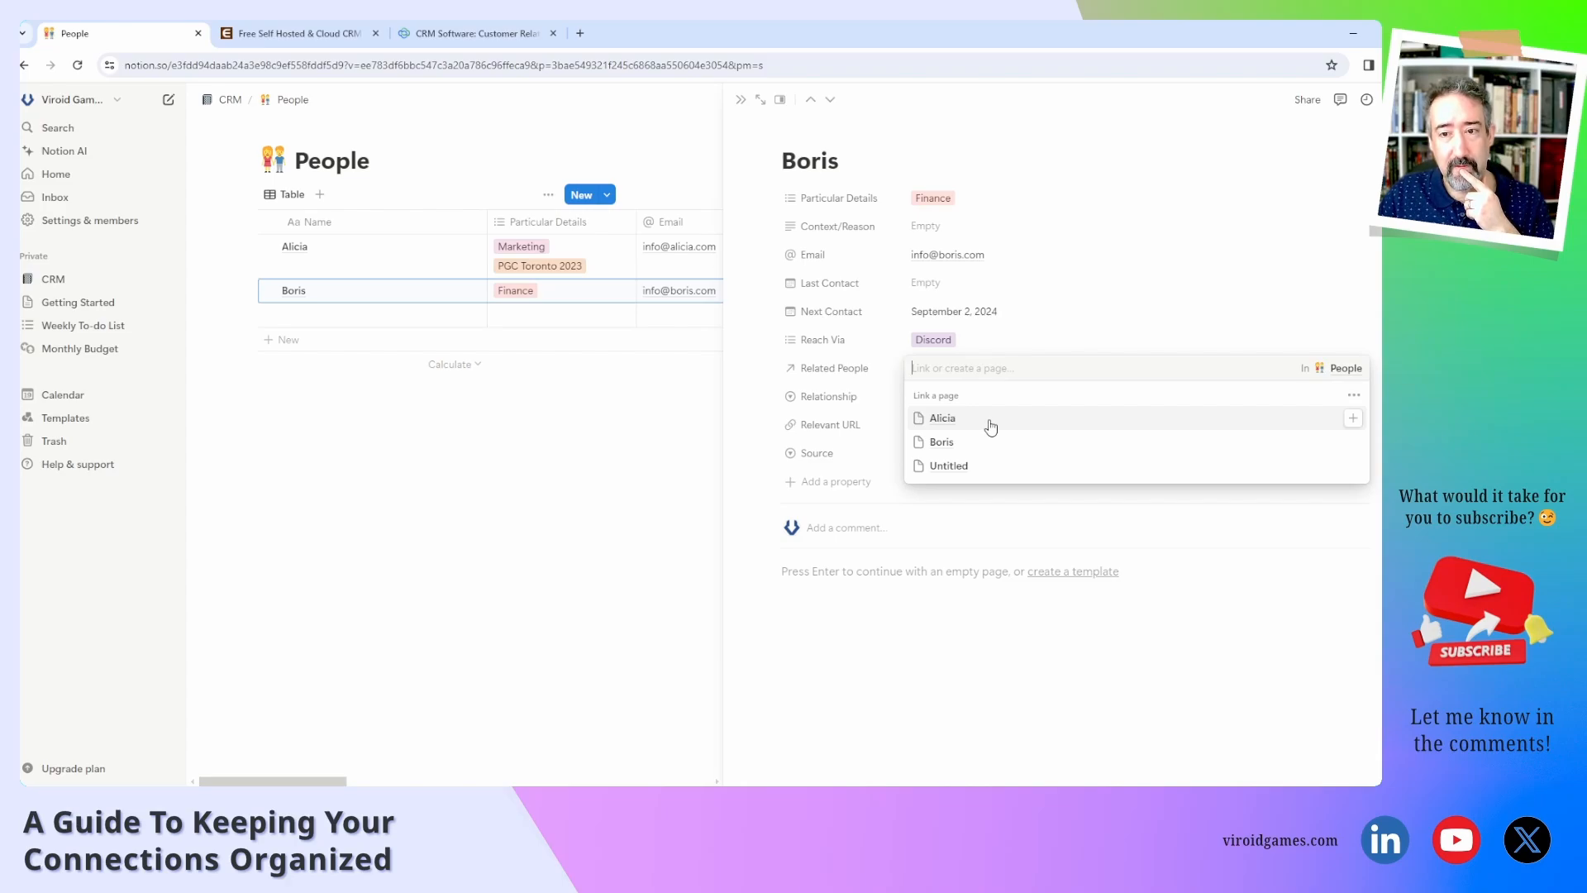
Edit the Related People relation property on Boris's page and type 'Referred' as its name.
click(866, 374)
click(862, 376)
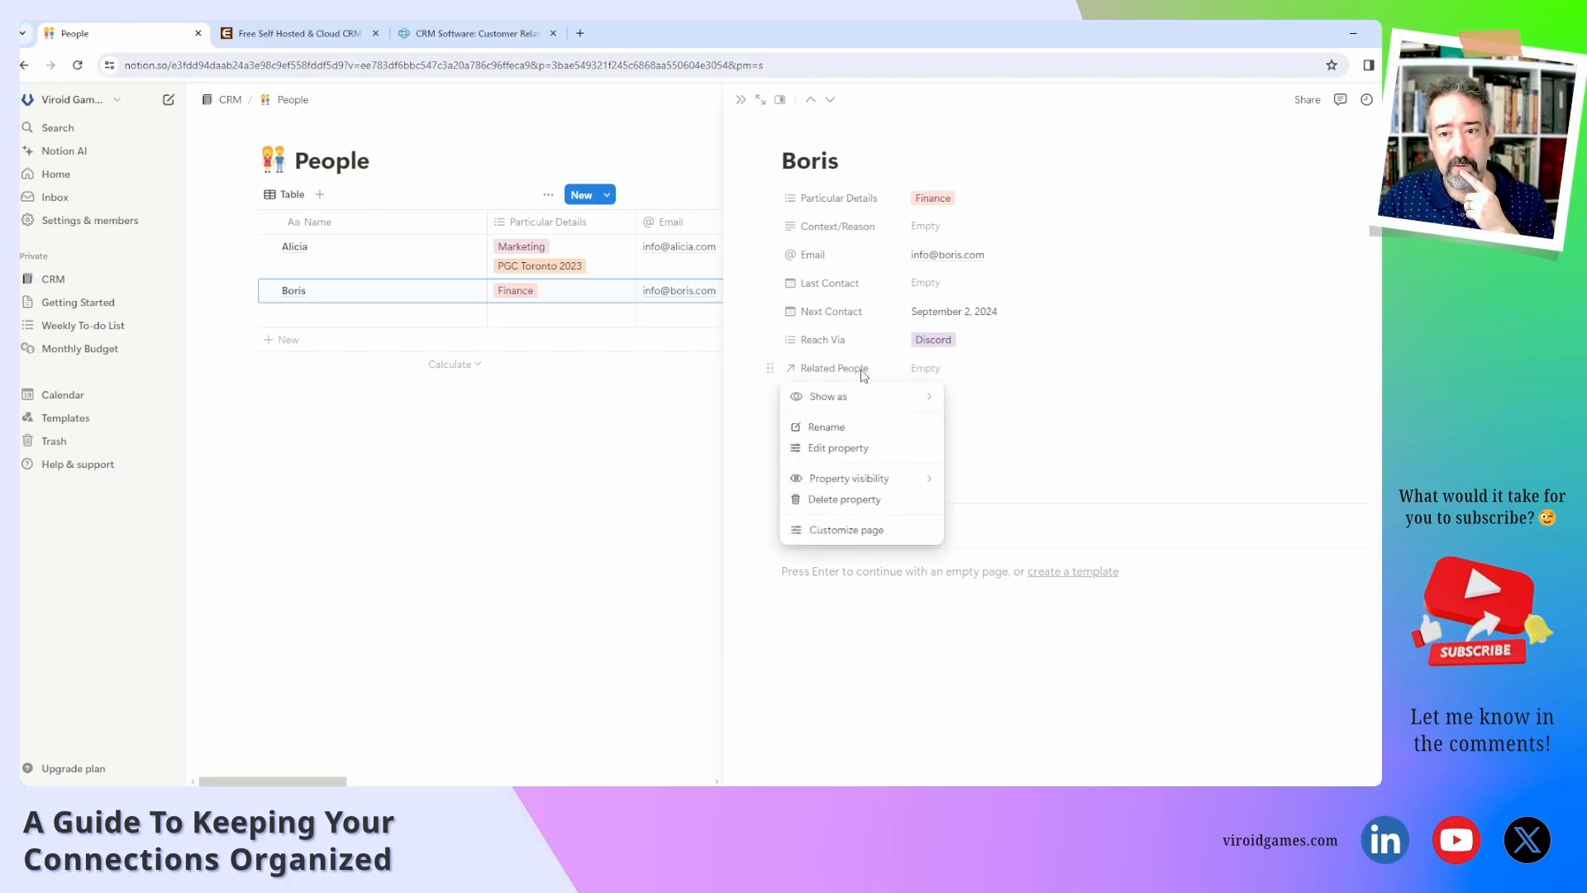
click(852, 400)
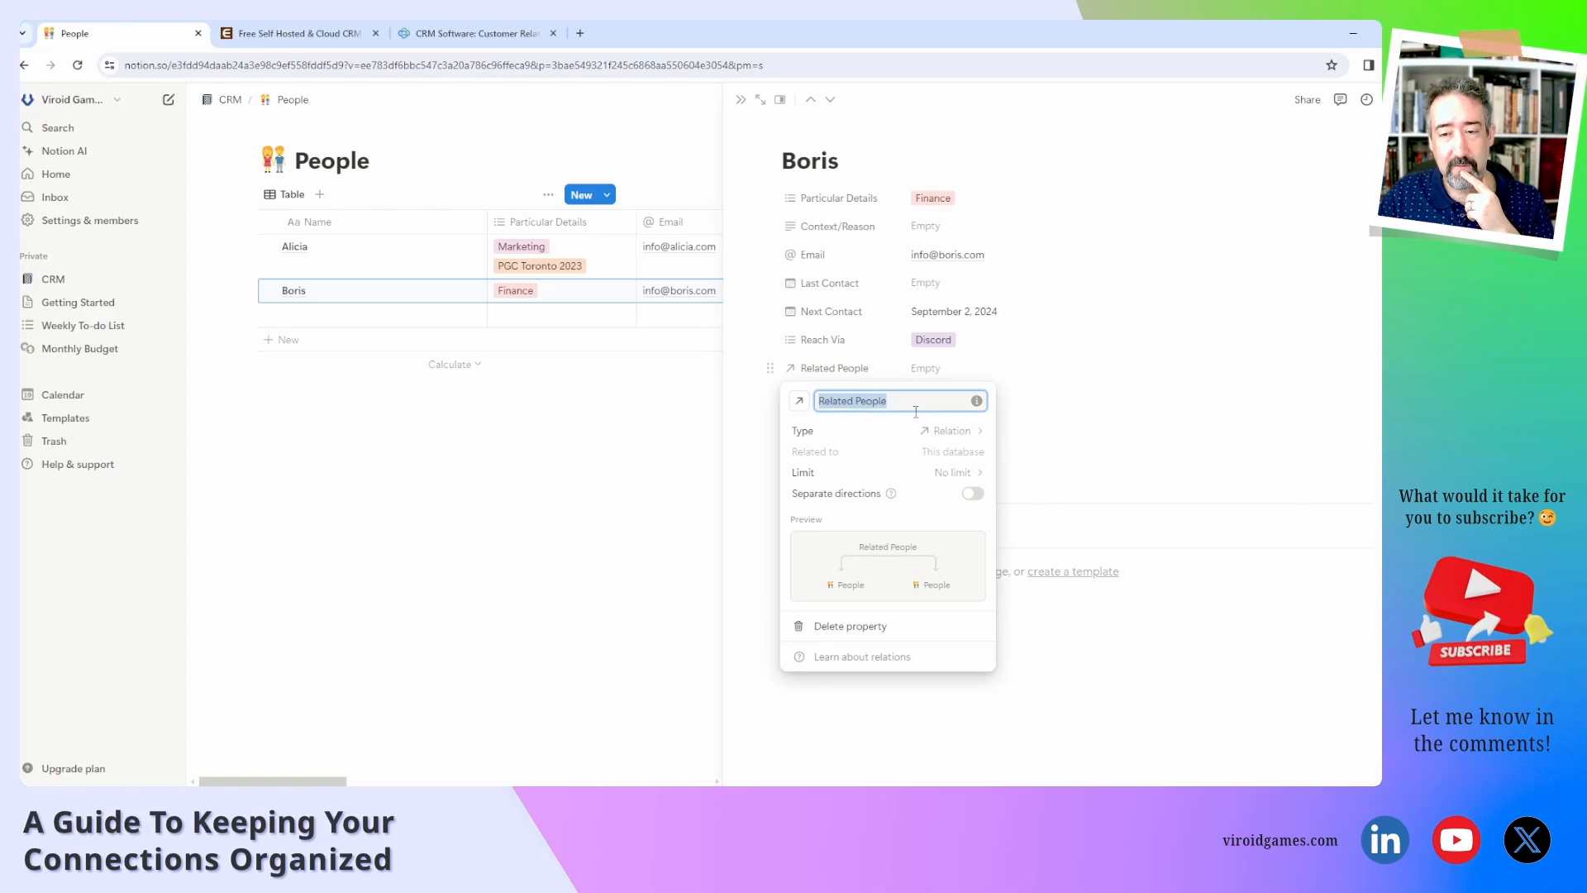
text(Referred)
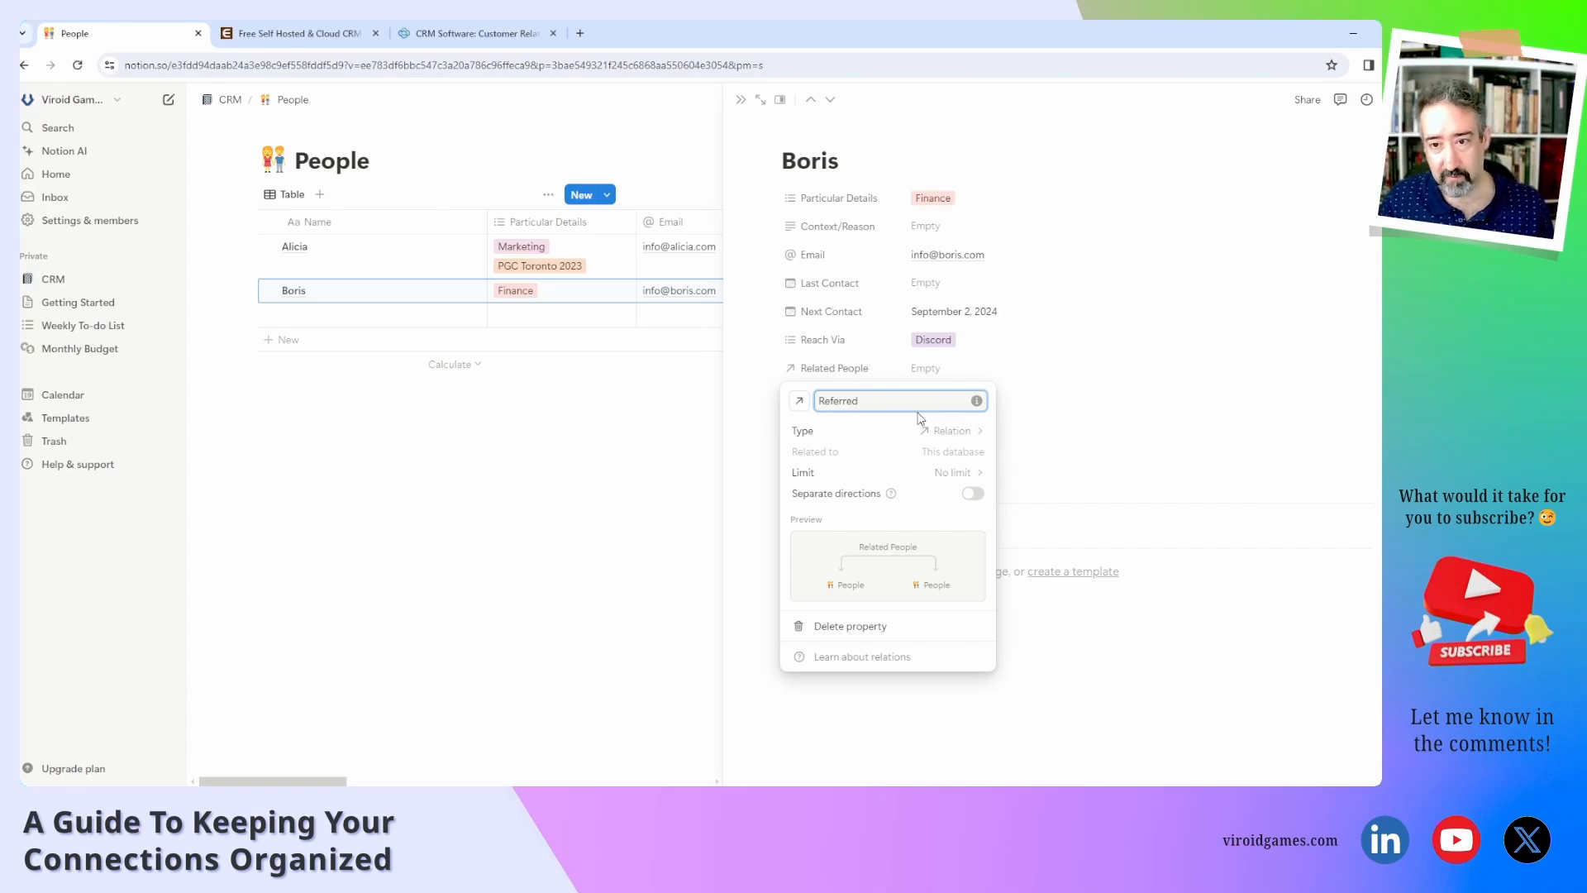
Add a new Relation property pointing to the People database and name it 'Referred By'.
click(1083, 420)
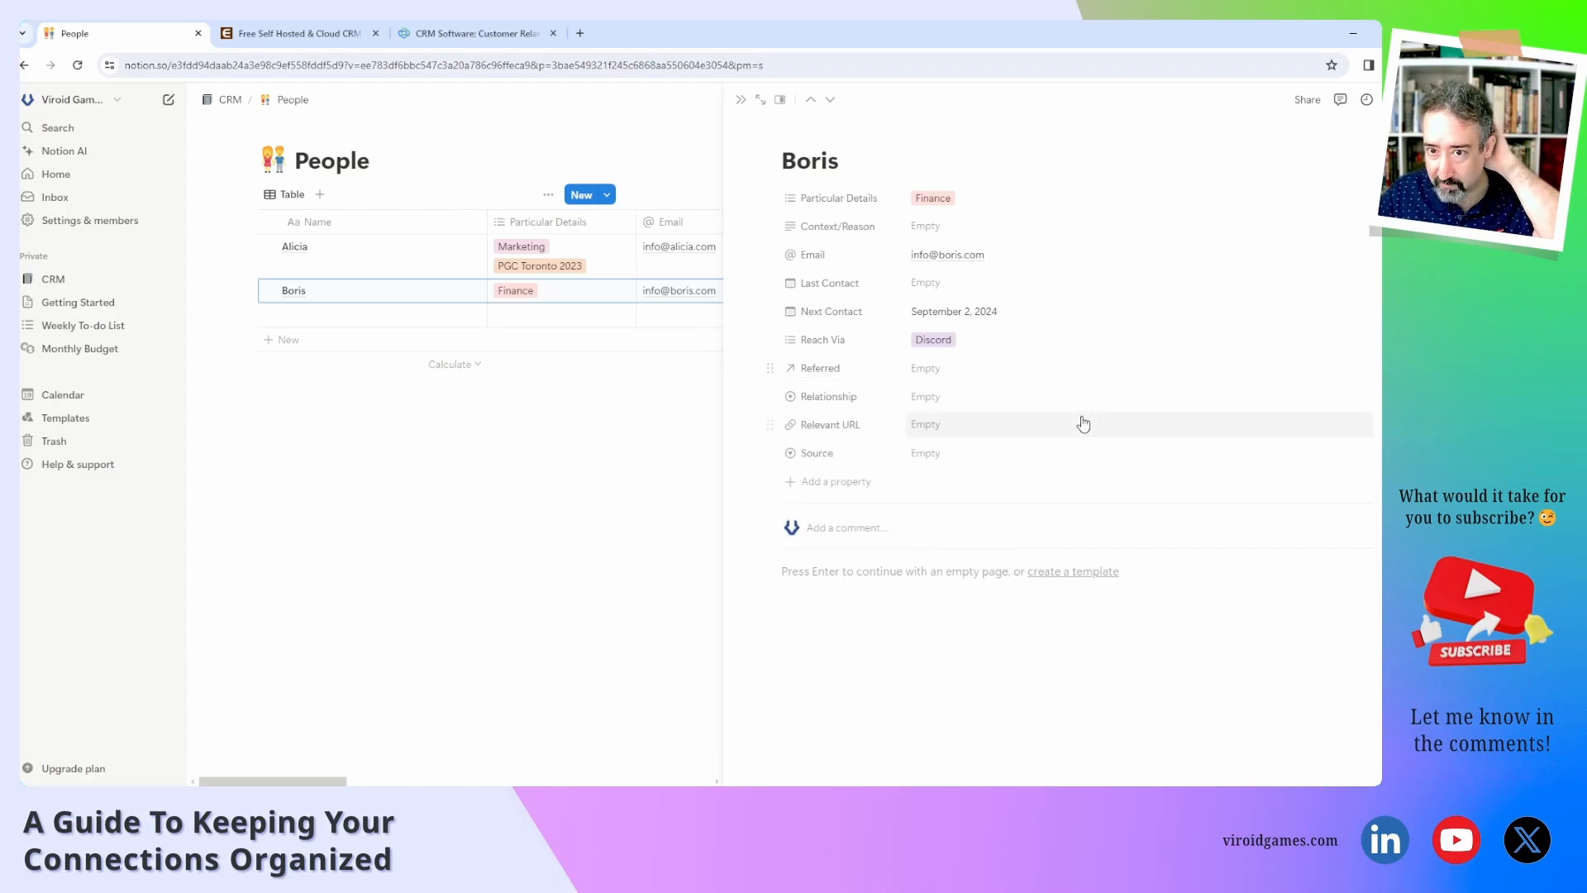
click(838, 483)
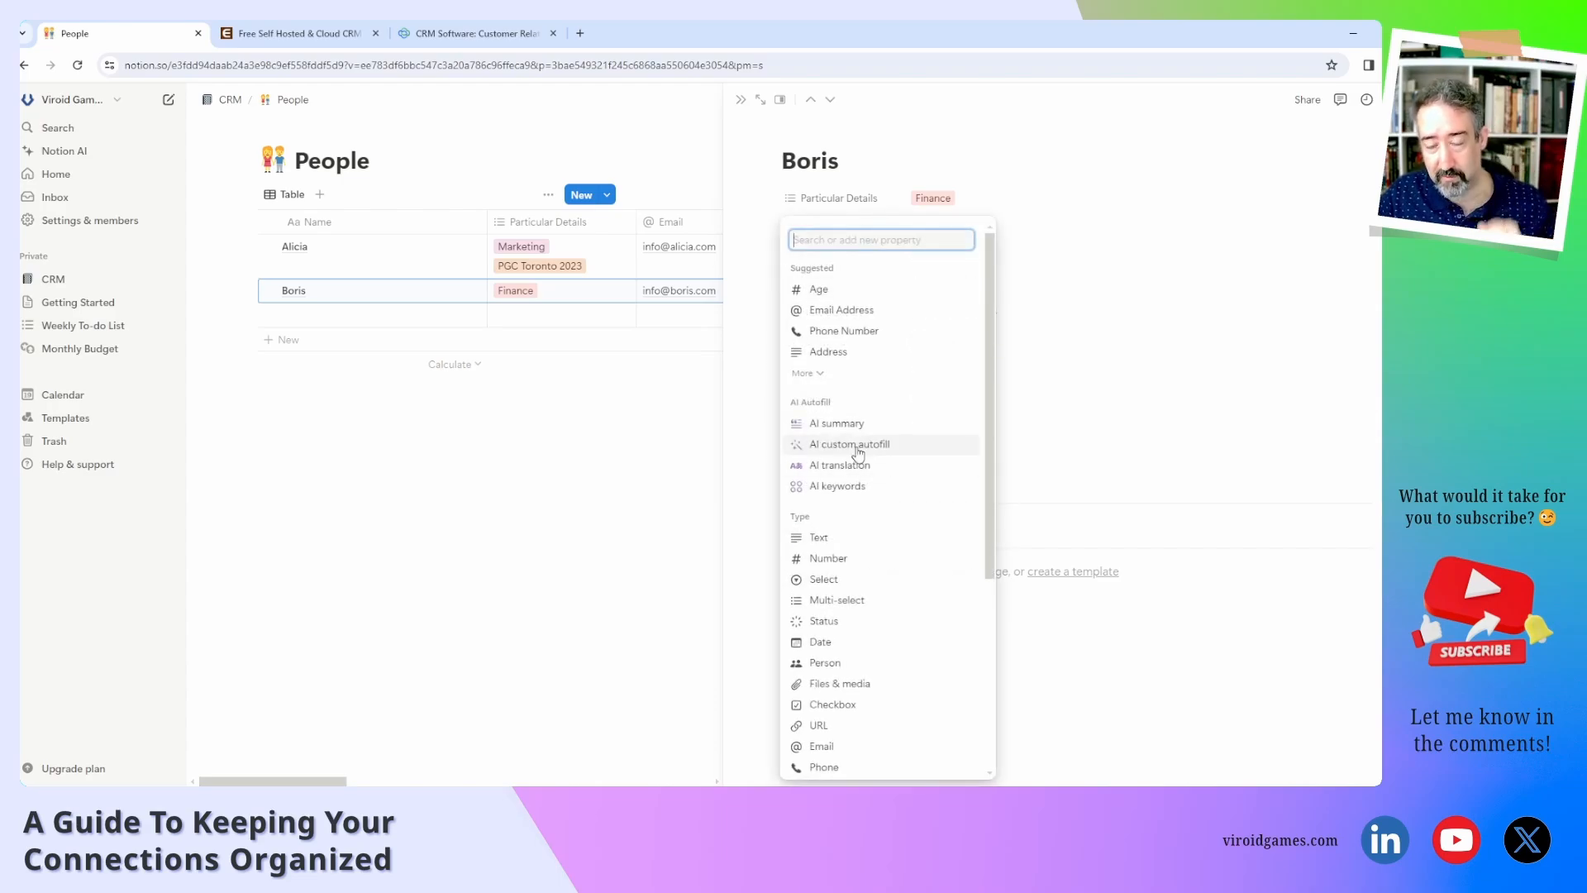
scroll(899, 708, down, 4)
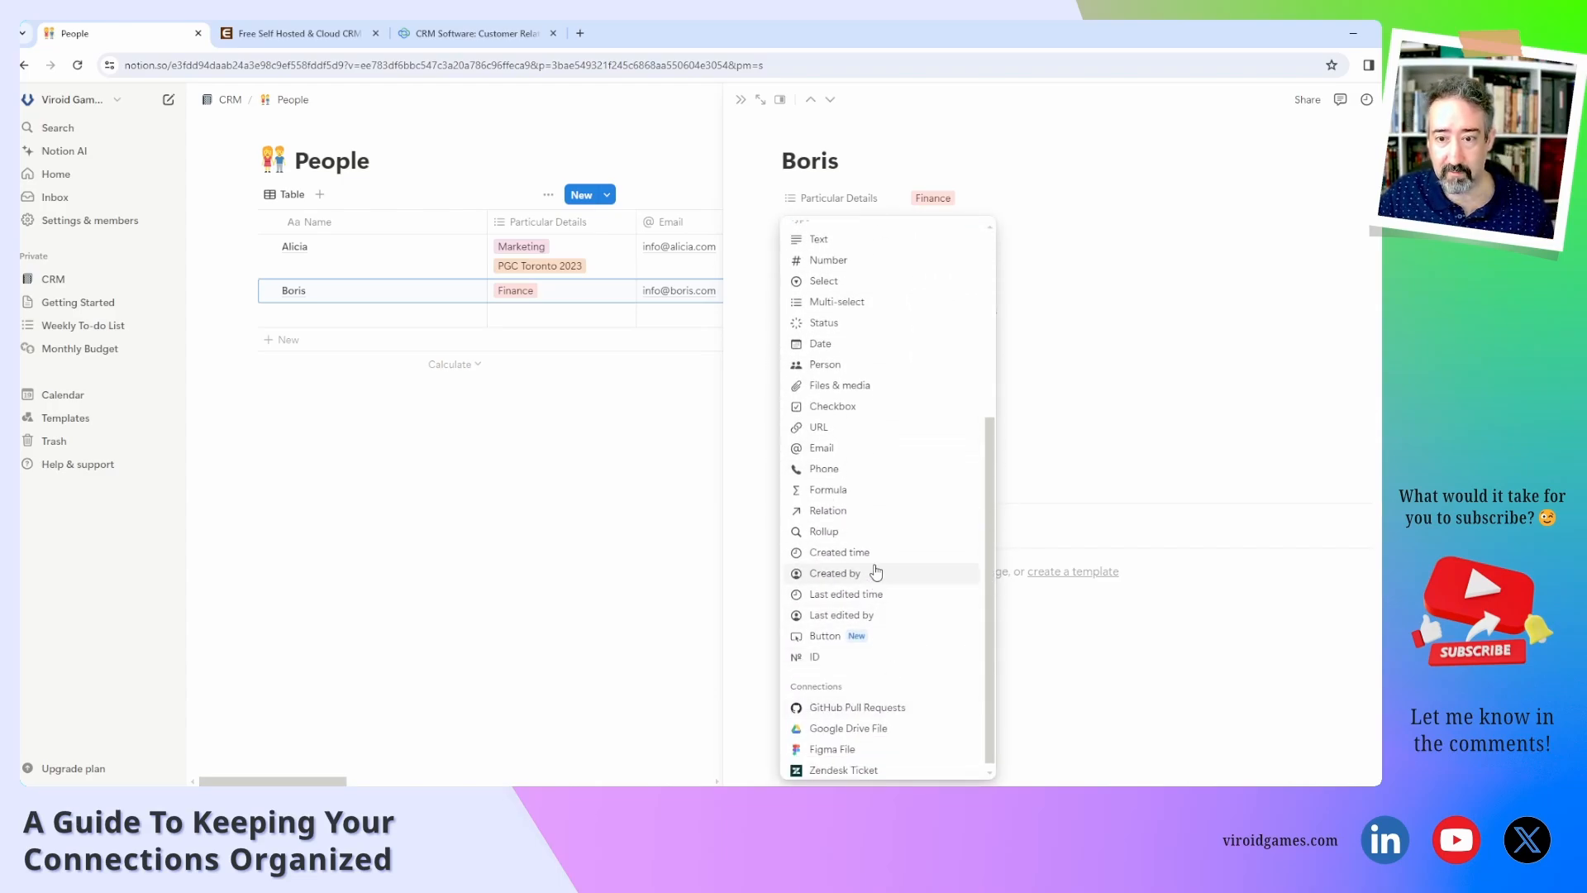
click(871, 519)
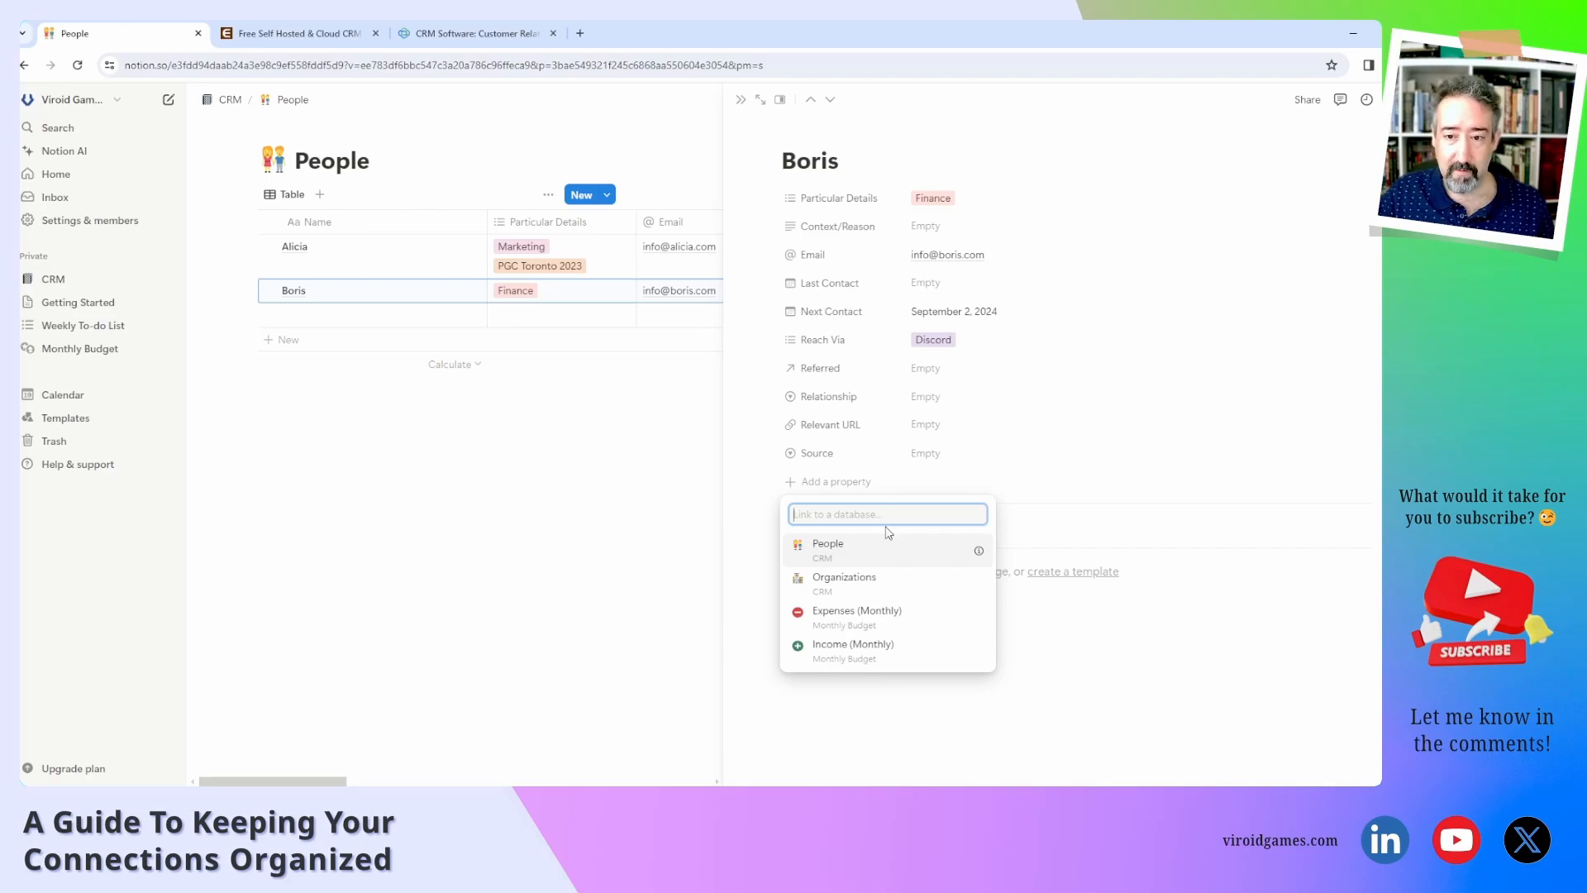
click(864, 547)
text(Ref)
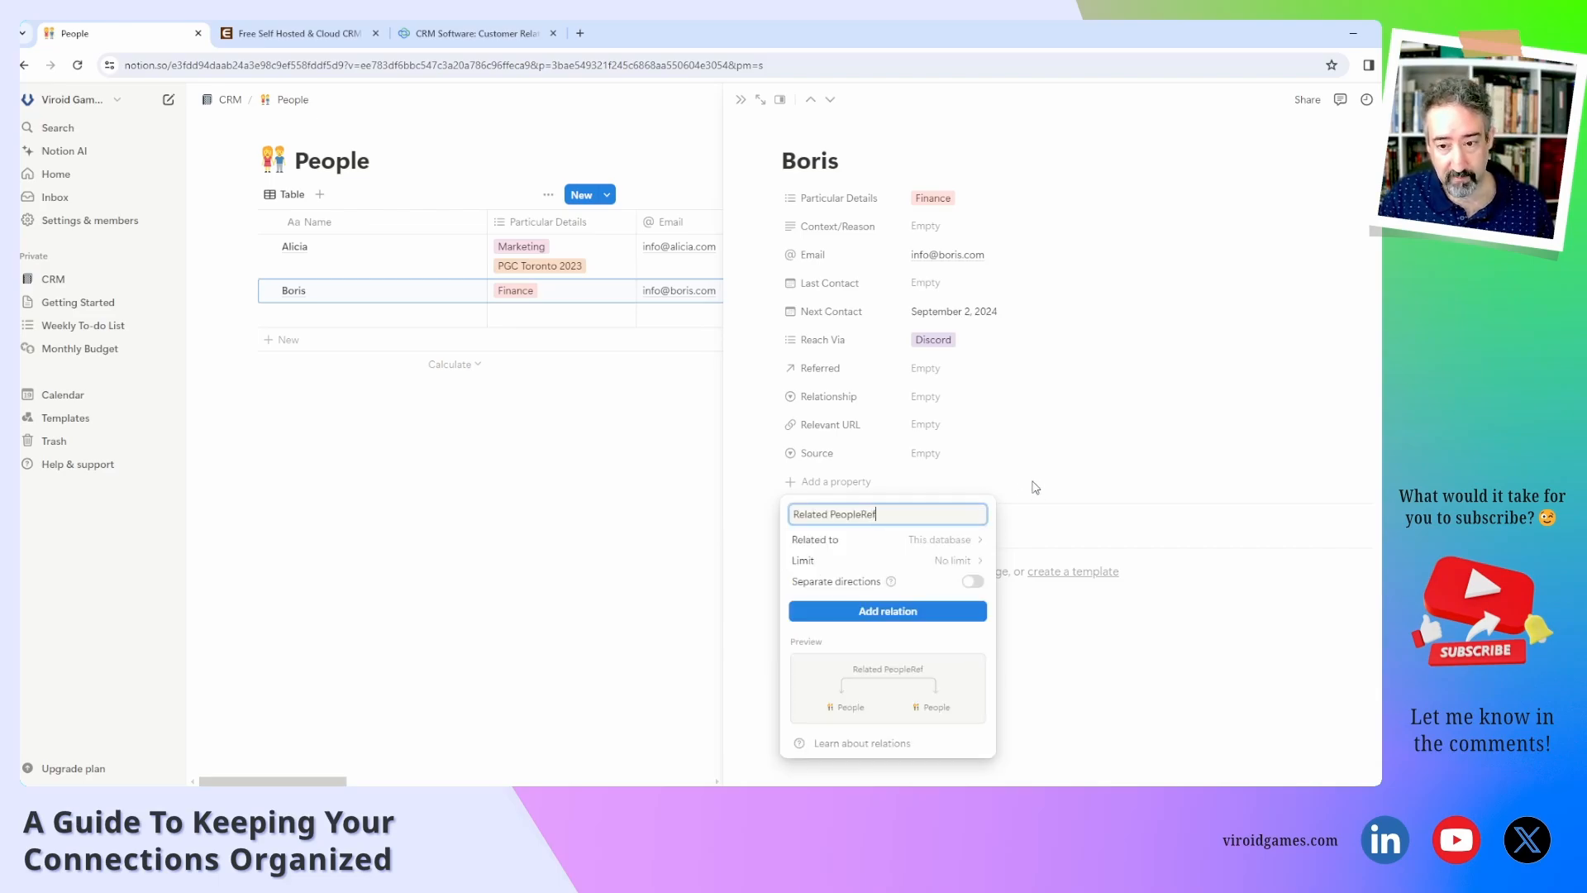
text(erred By)
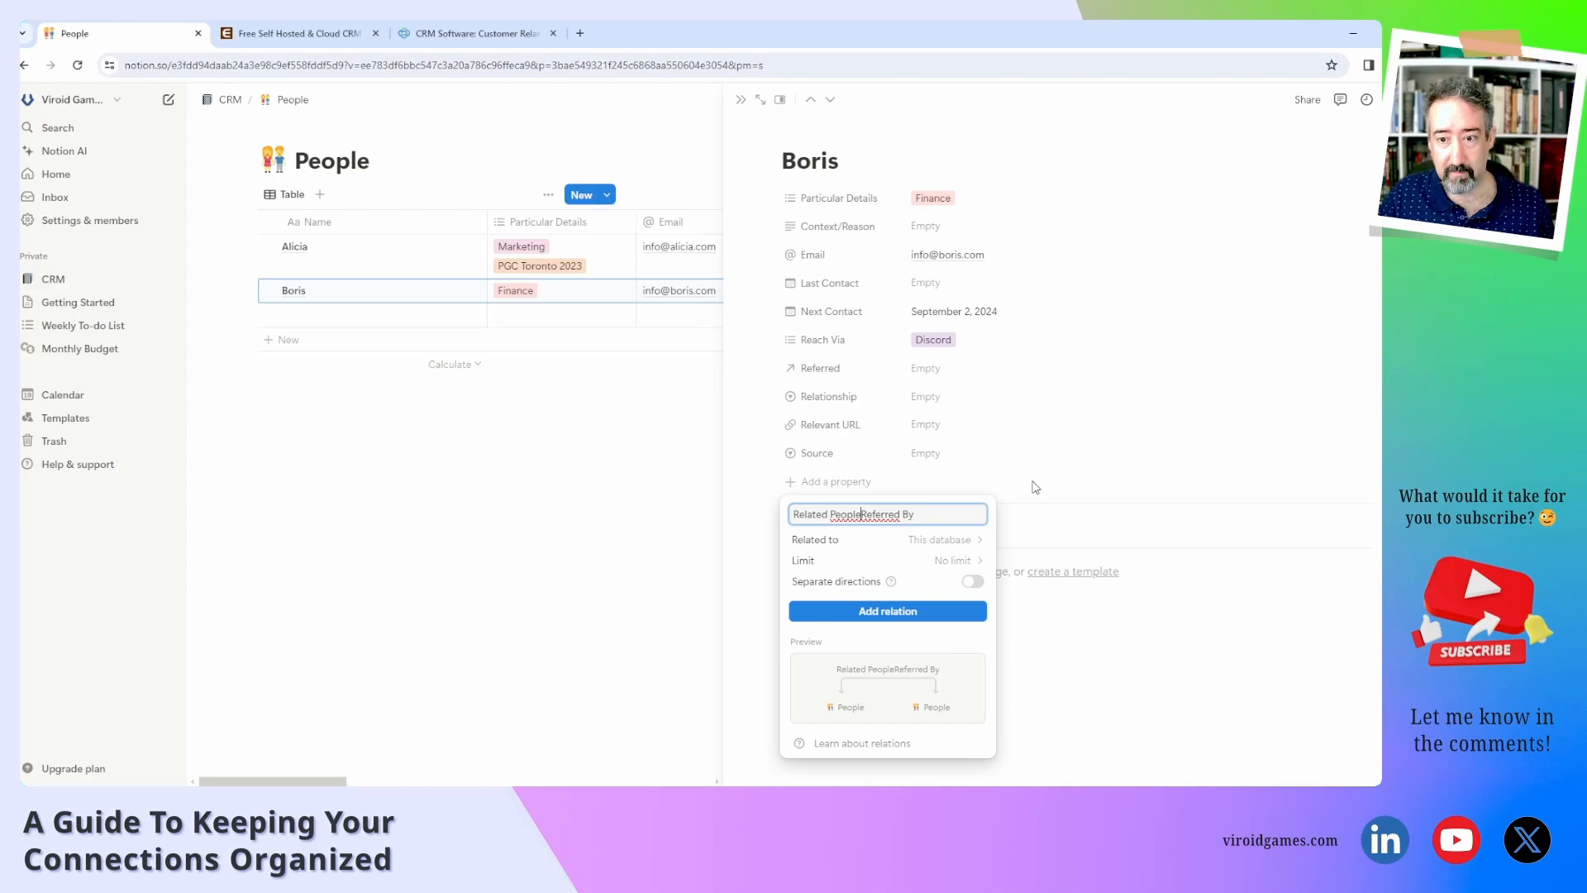
key(ctrl+BackSpace)
key(ctrl+BackSpace)
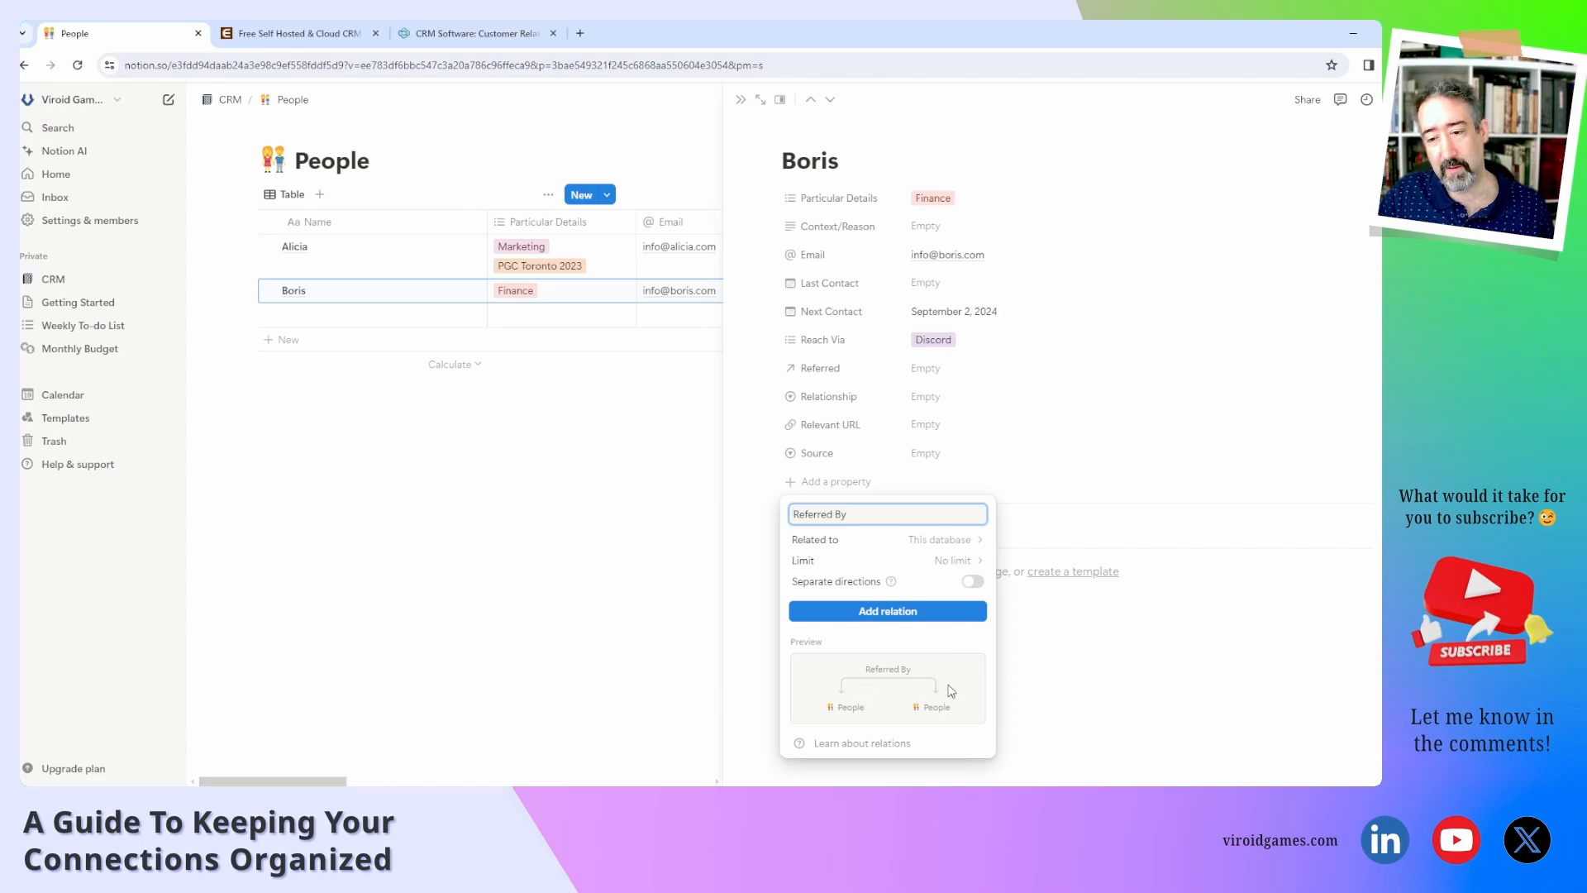
Create the Referred By relation as two-way, with a 'Related back to People' counterpart.
click(896, 612)
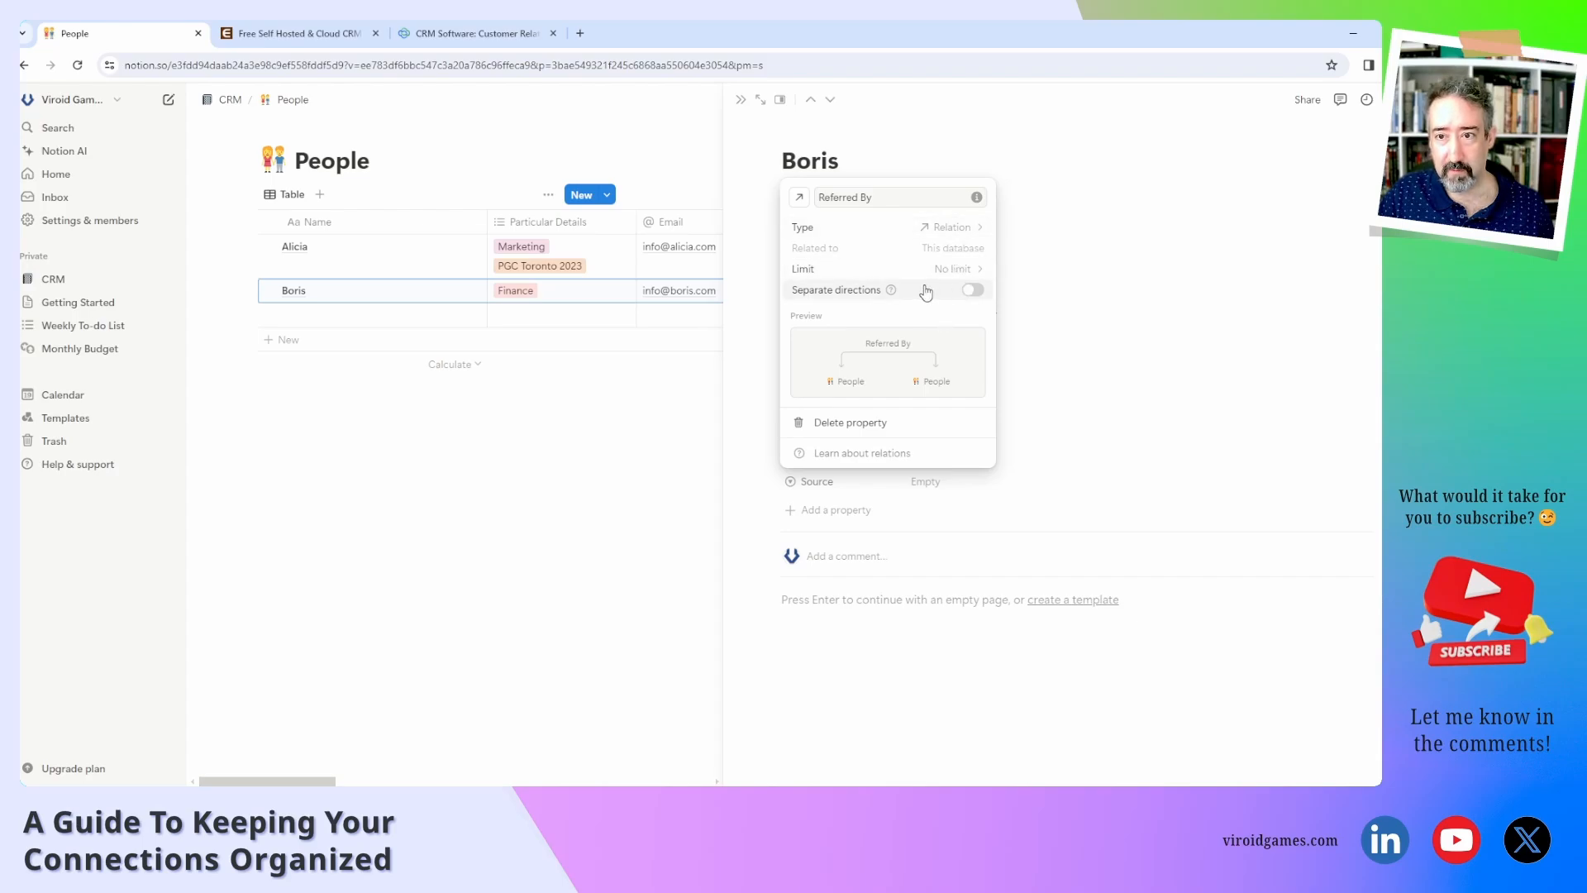
mouse_move(893, 291)
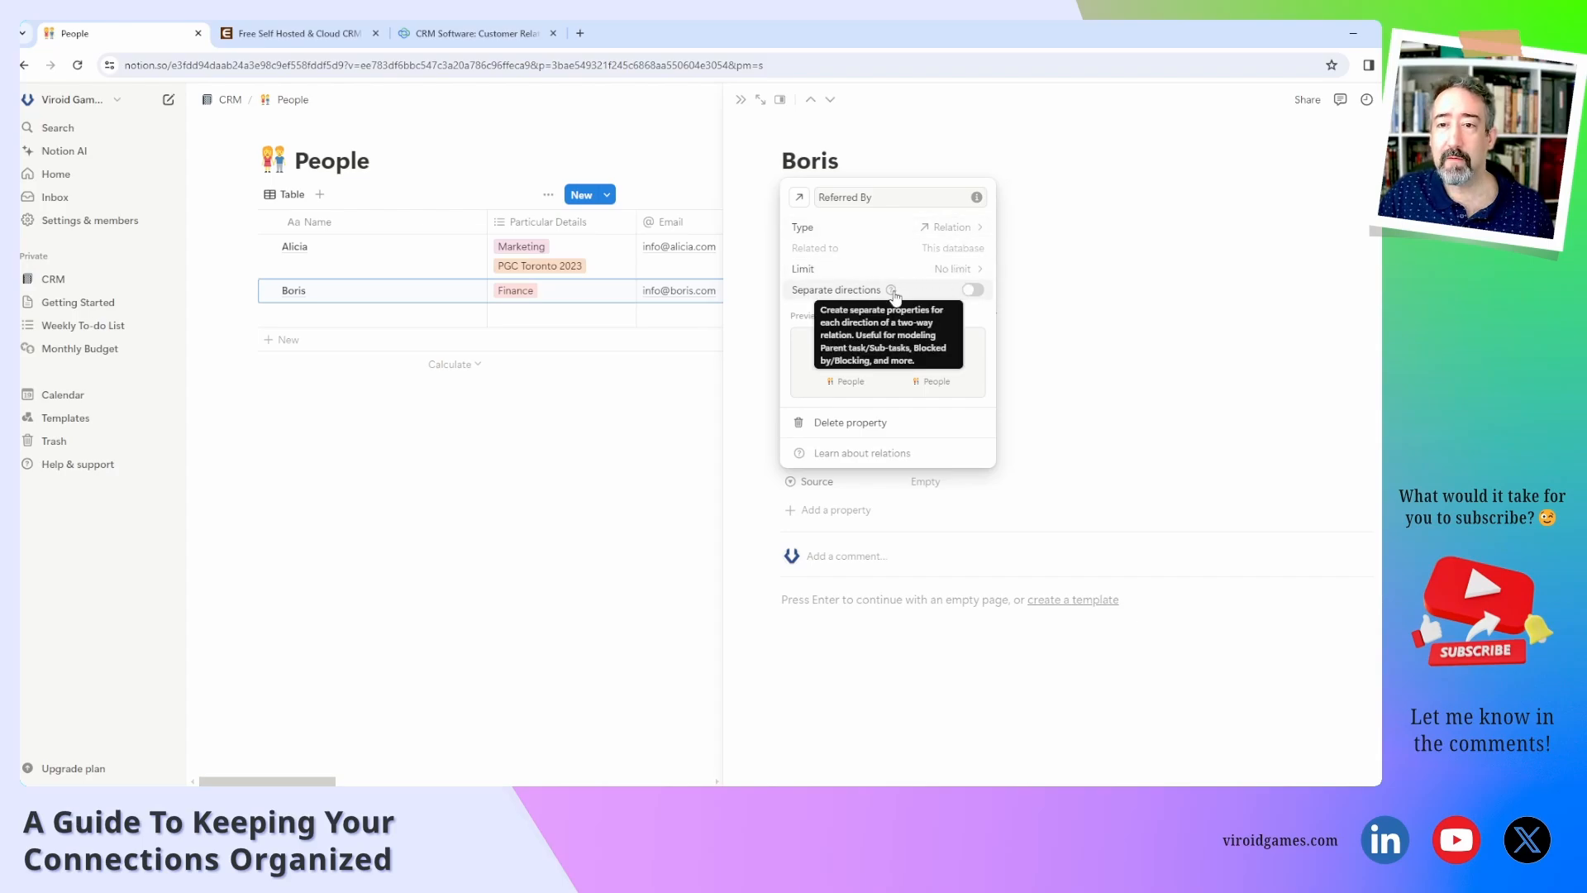
click(973, 289)
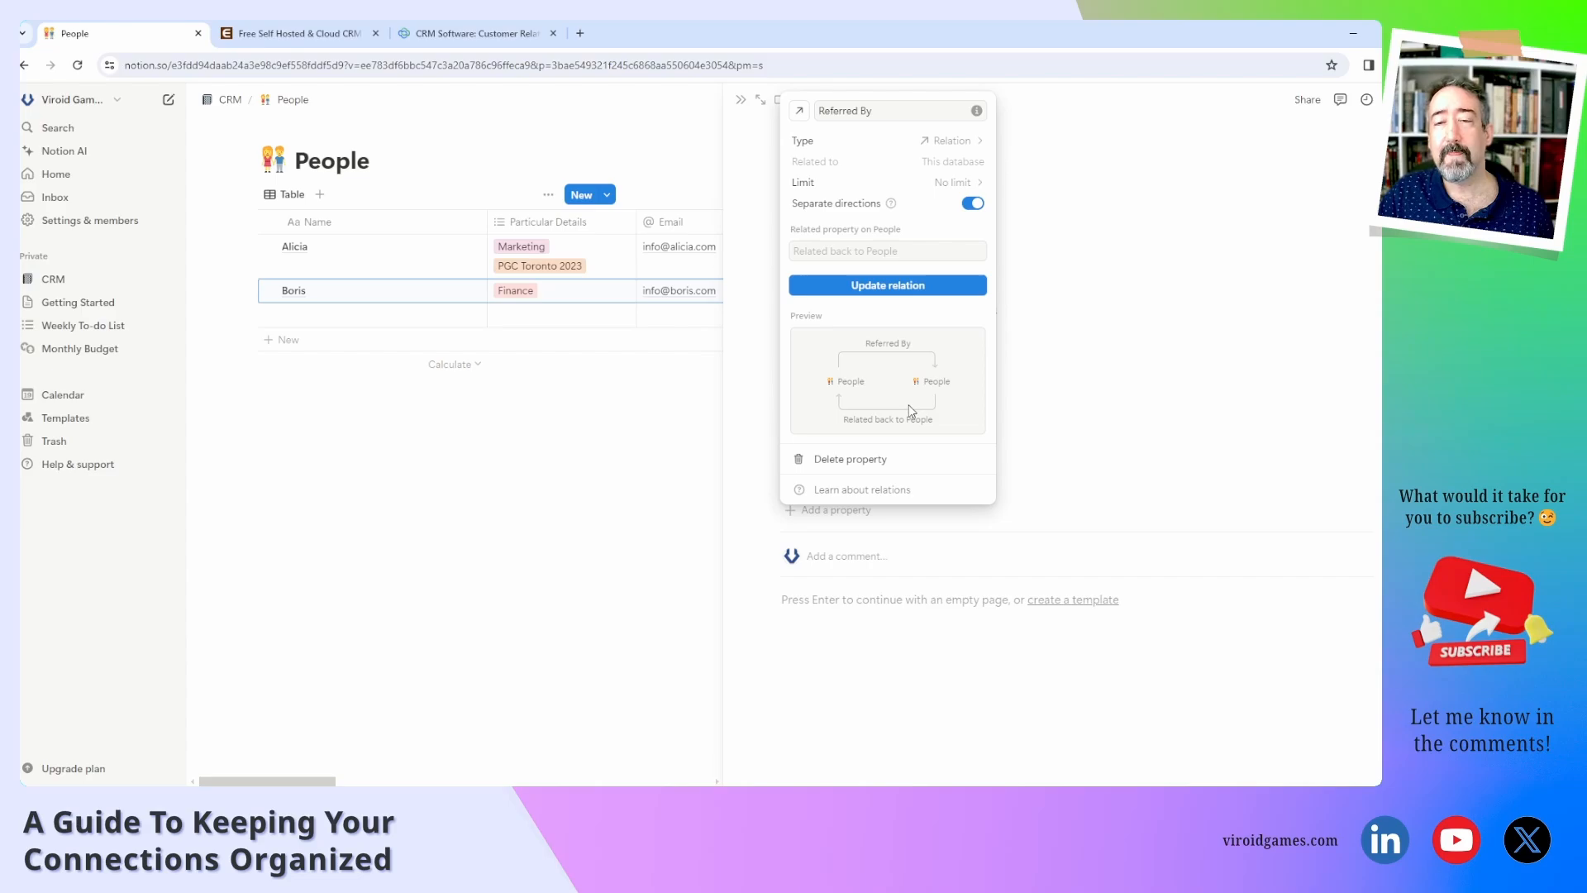
click(845, 254)
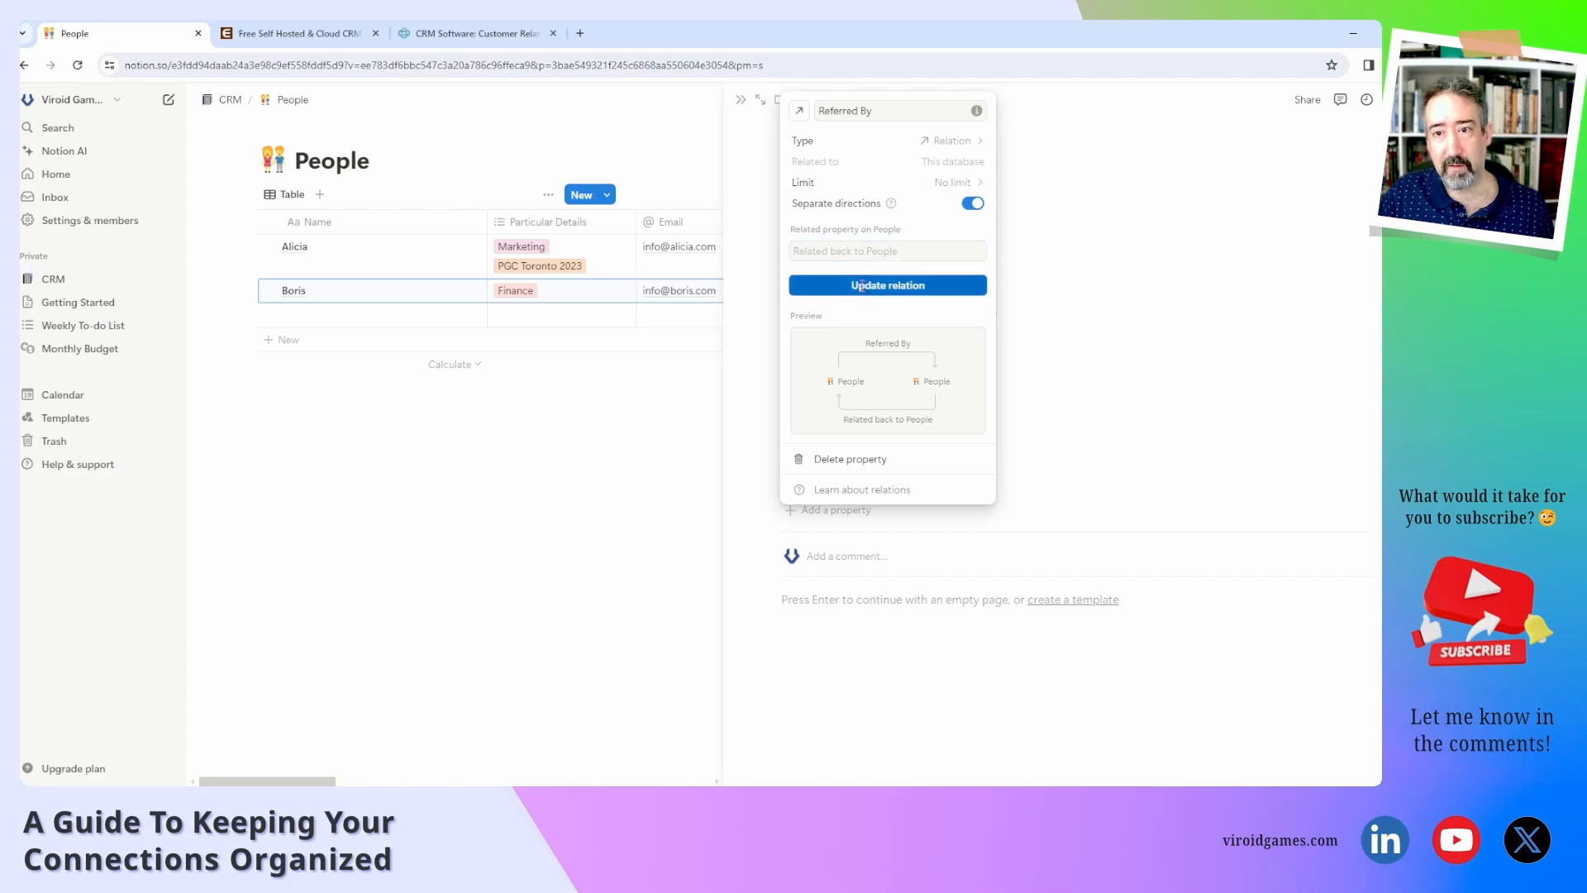
click(864, 285)
click(1070, 371)
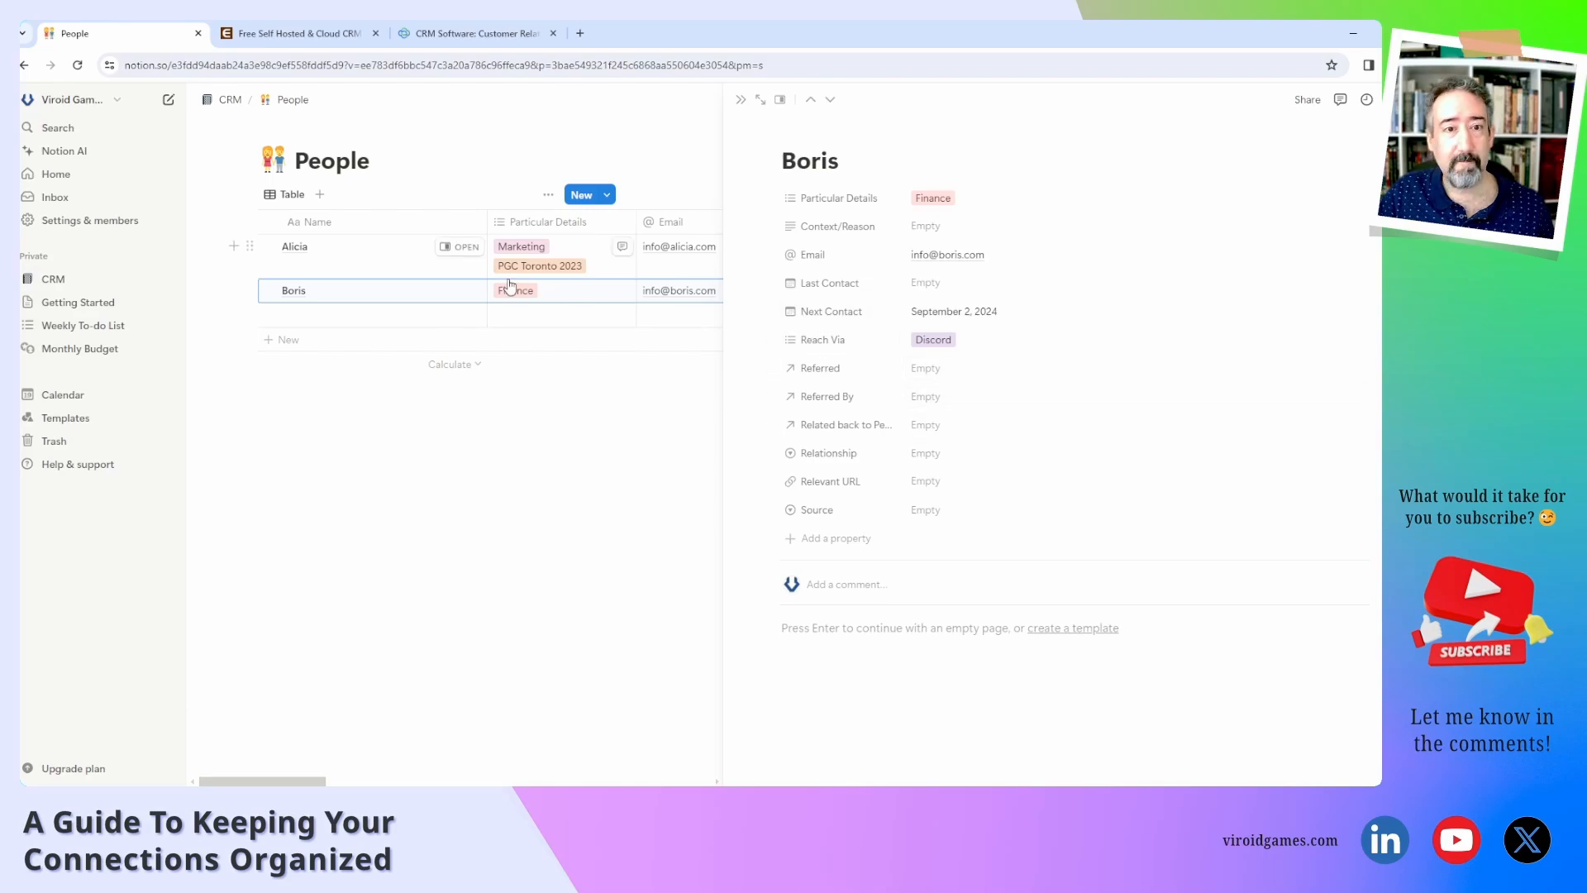
Link Alicia in Boris's Referred By, then view Alicia's page to confirm Boris's back-link.
click(455, 248)
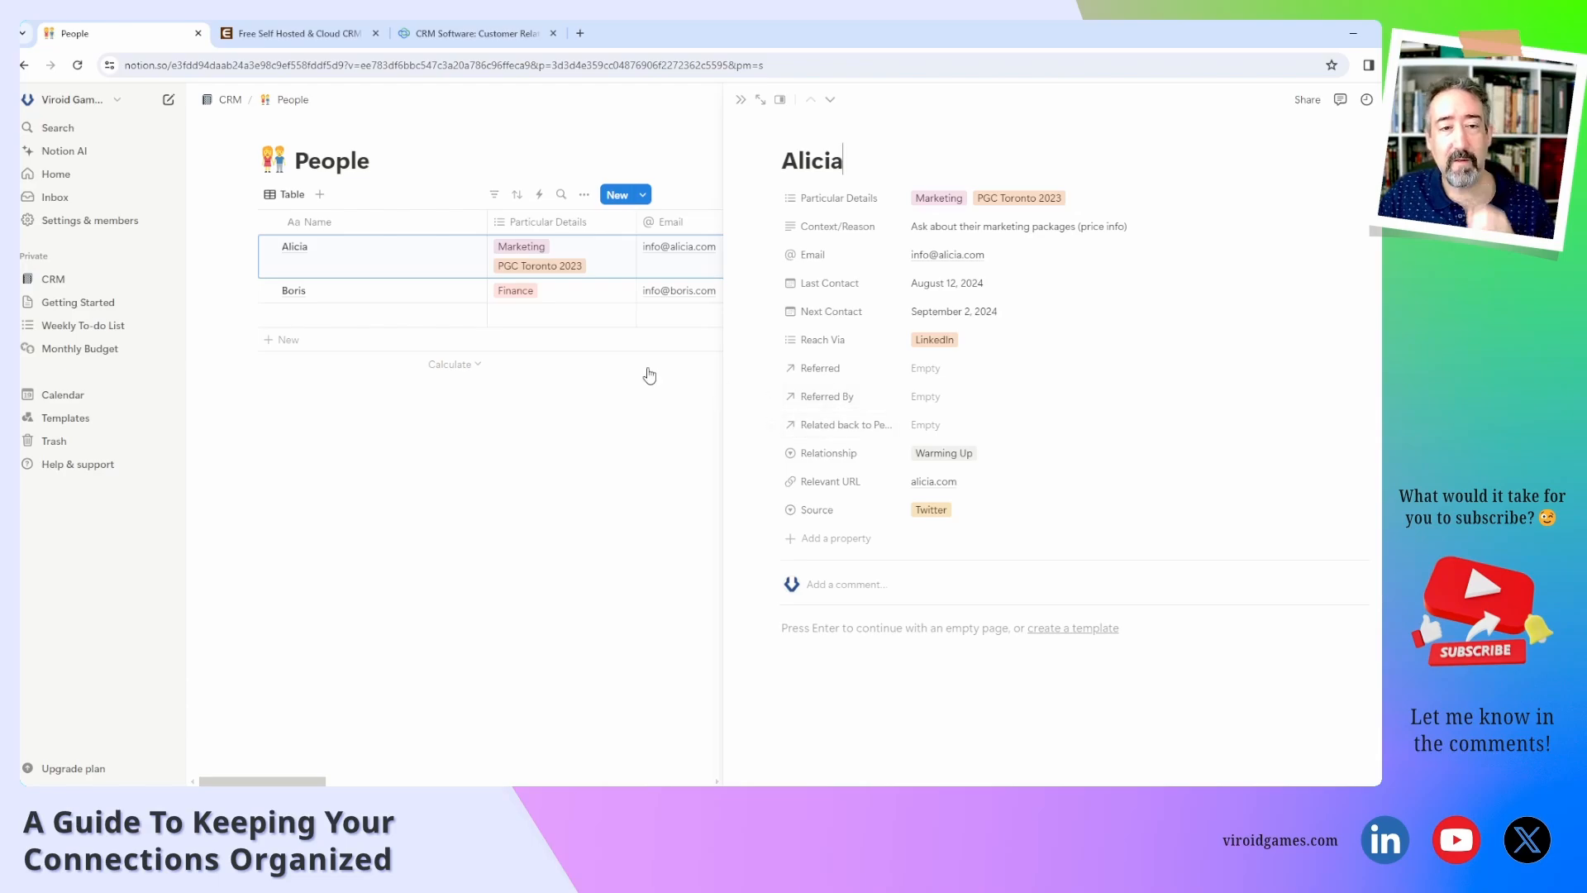
click(460, 290)
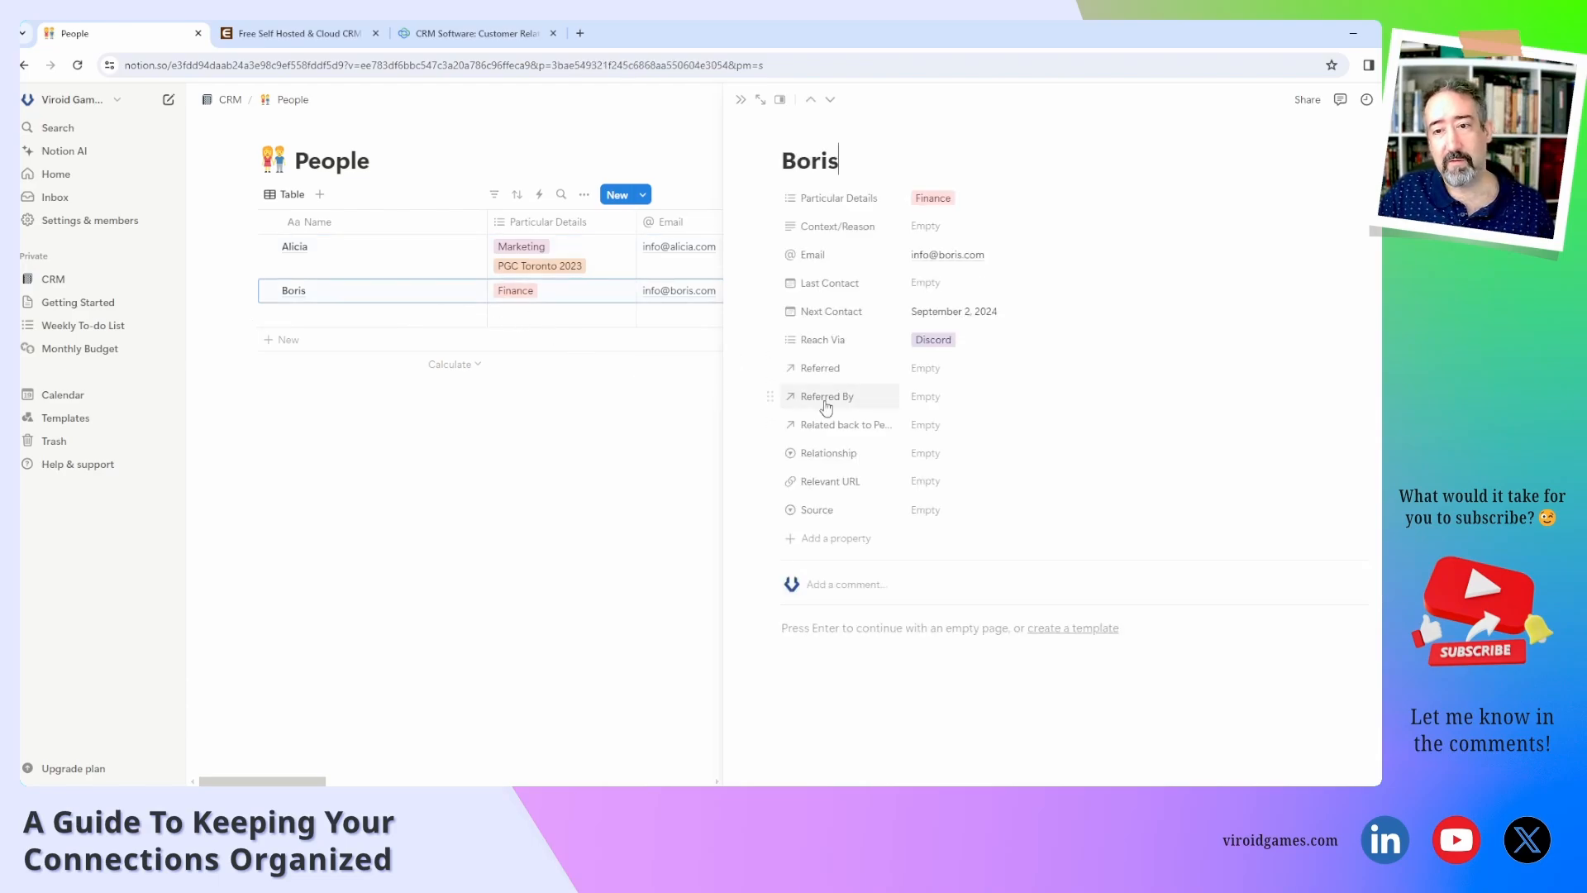
click(931, 403)
click(983, 448)
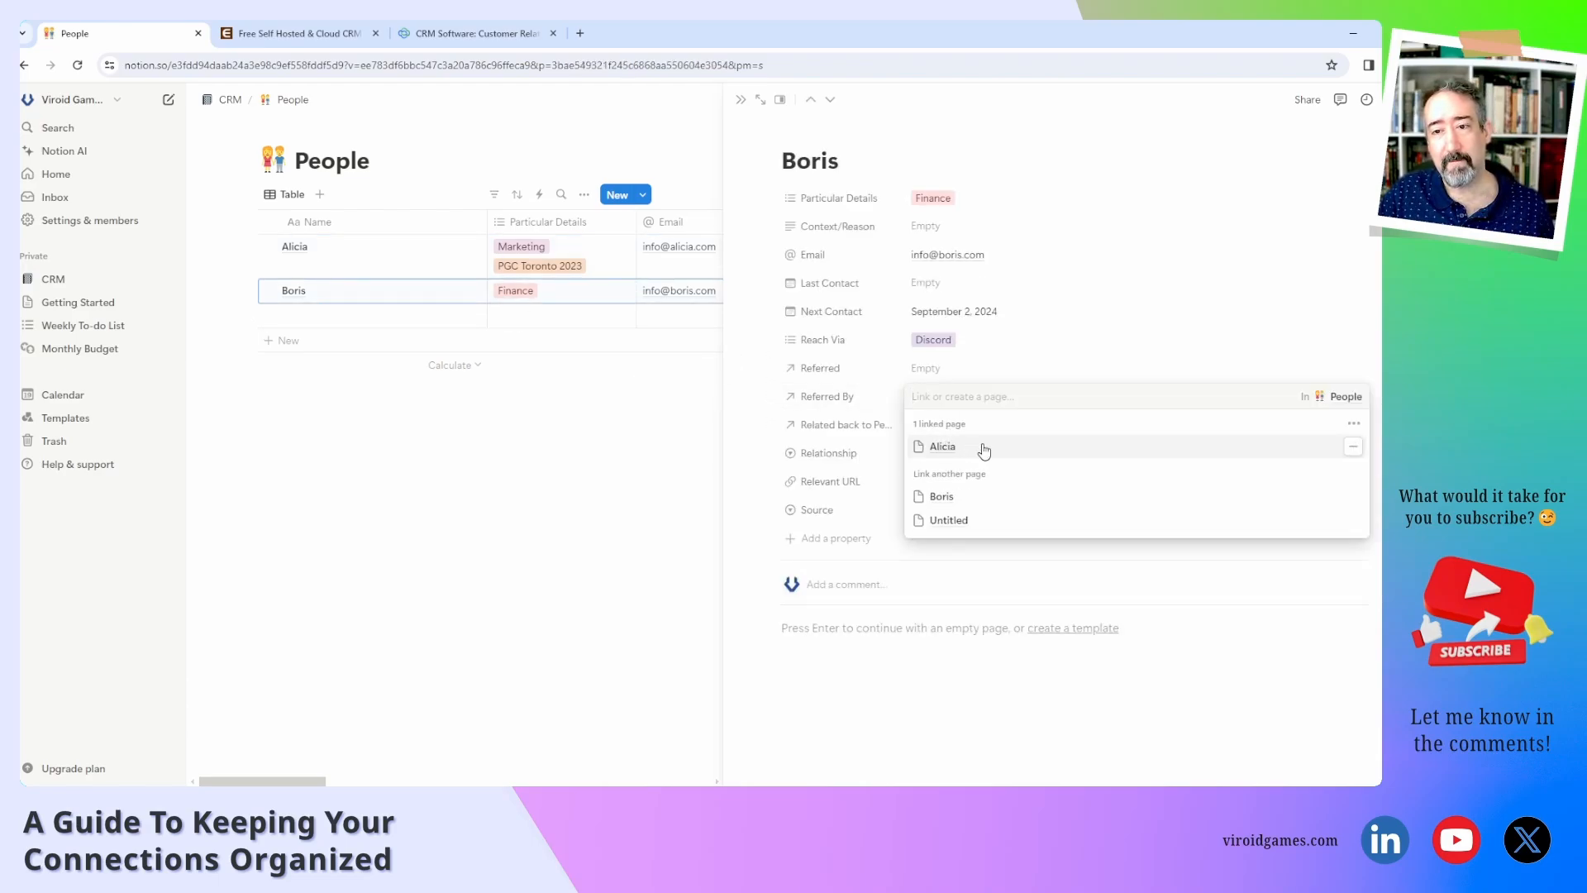
click(868, 434)
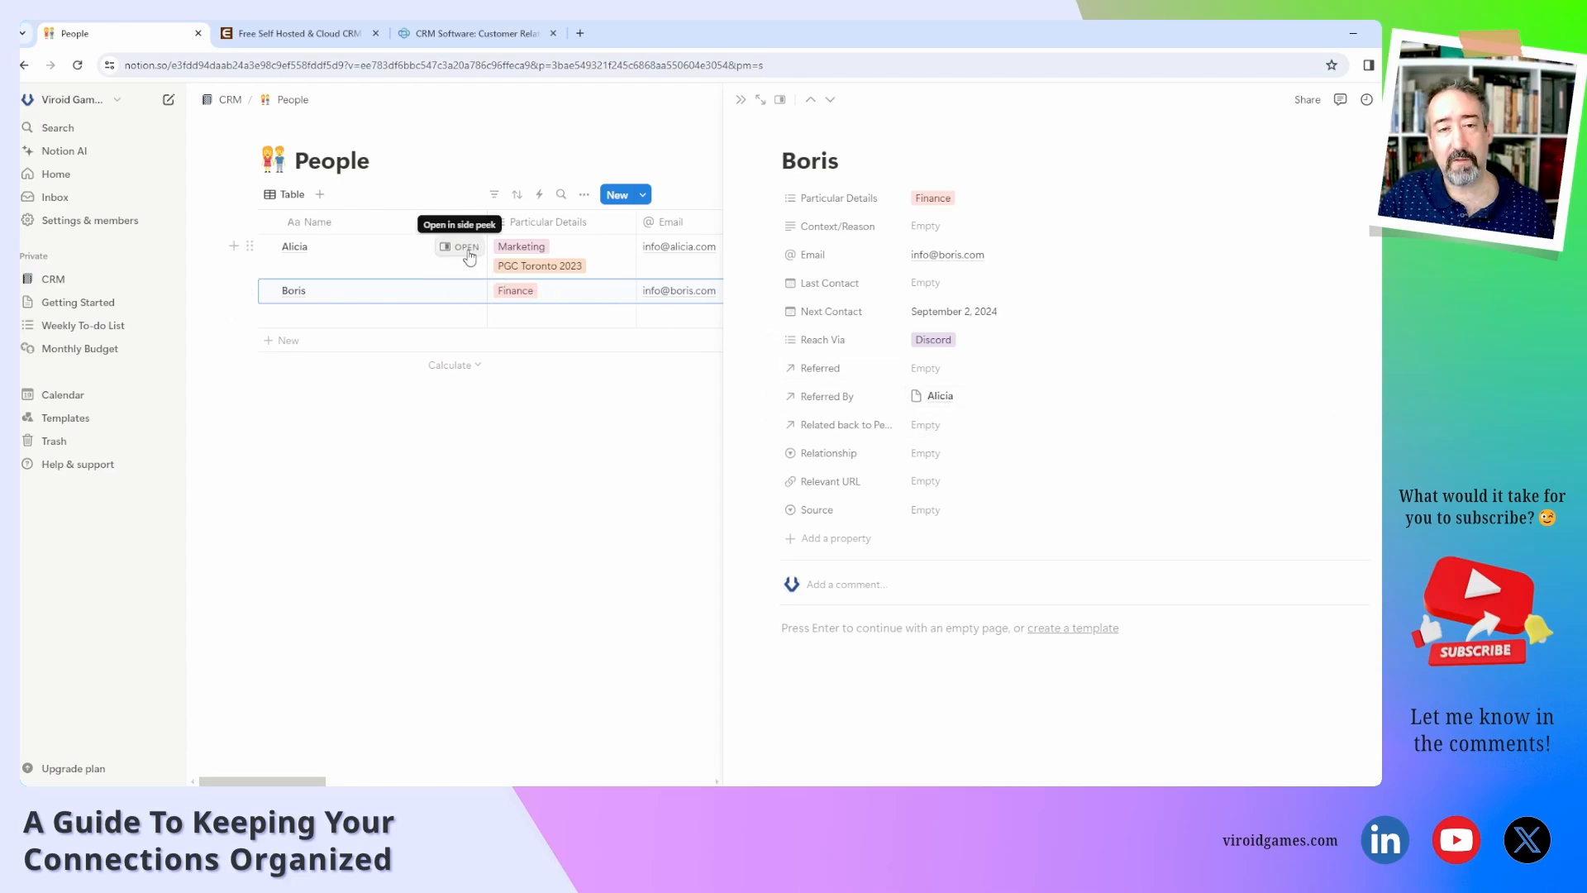
click(467, 248)
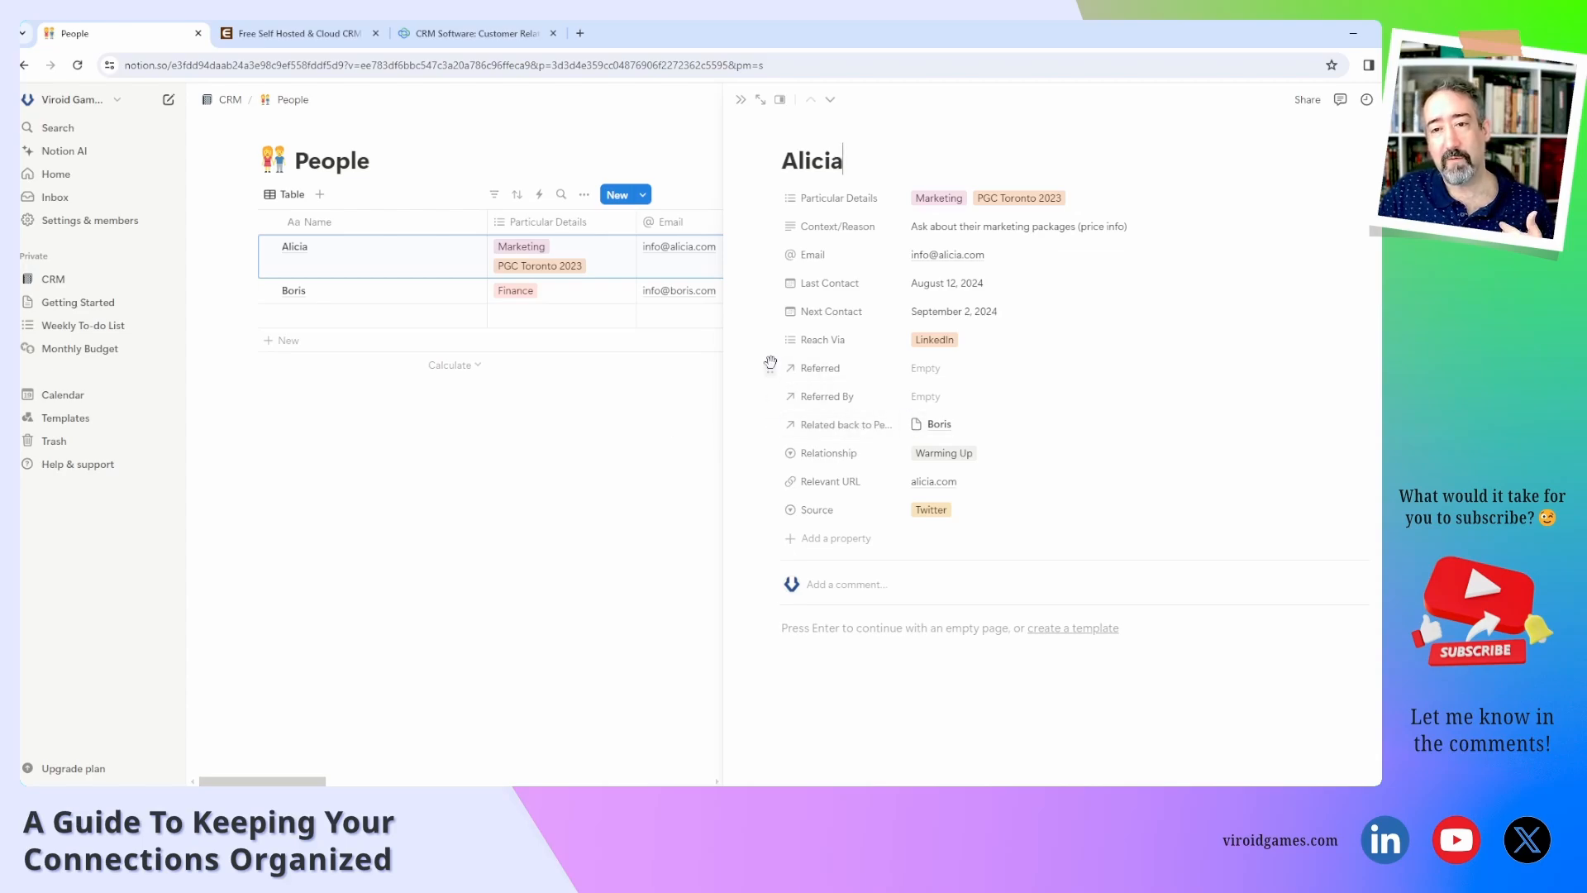
Delete the old empty Referred property and open the Related back to People relation's settings.
click(812, 371)
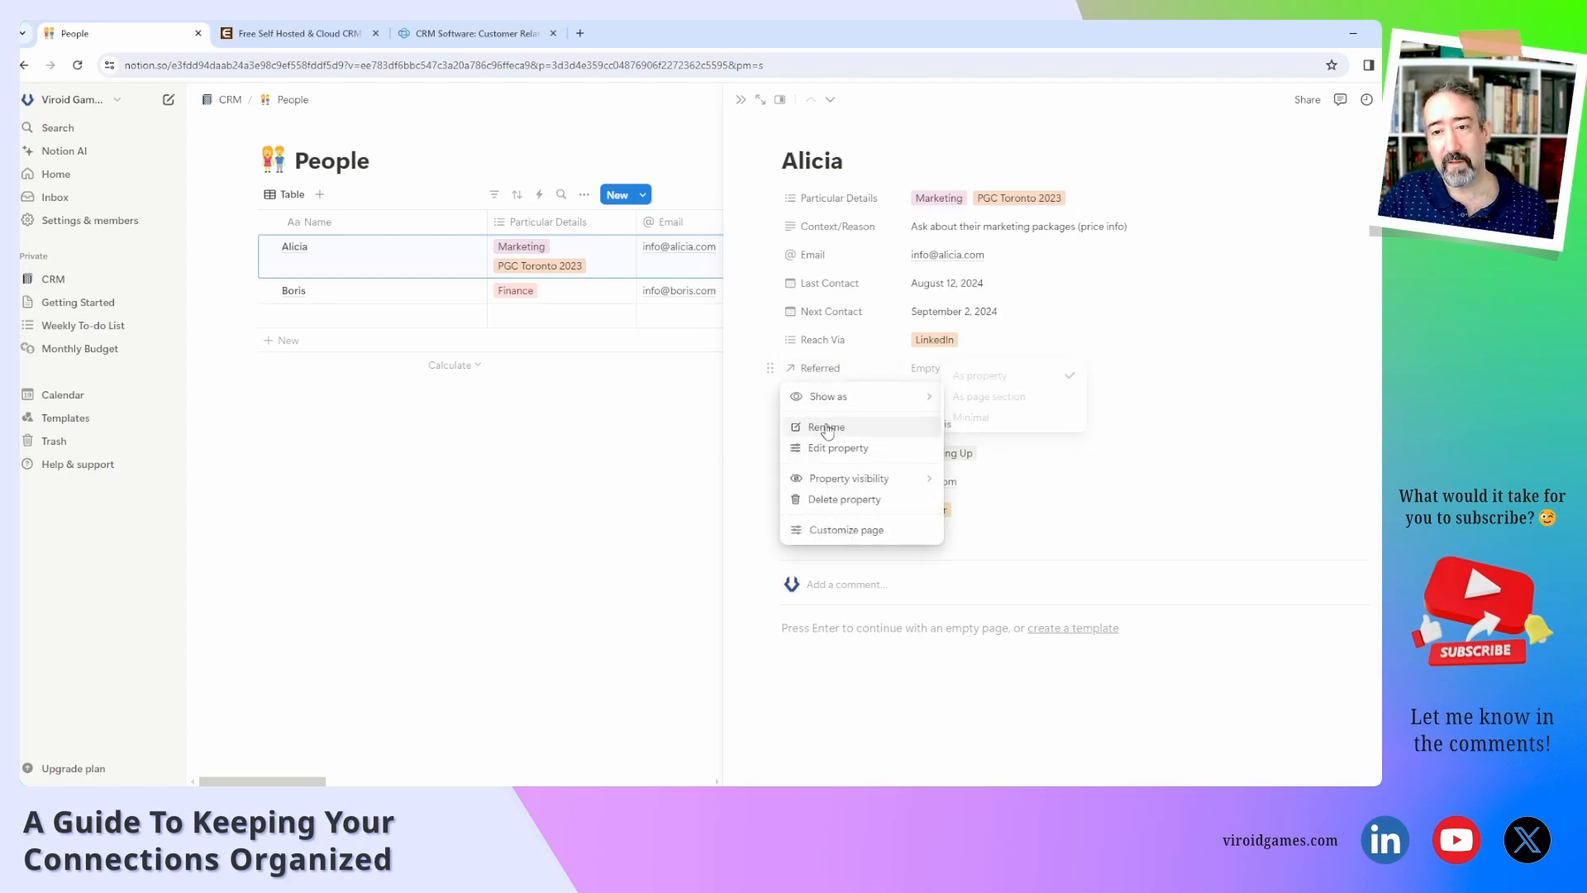
click(842, 422)
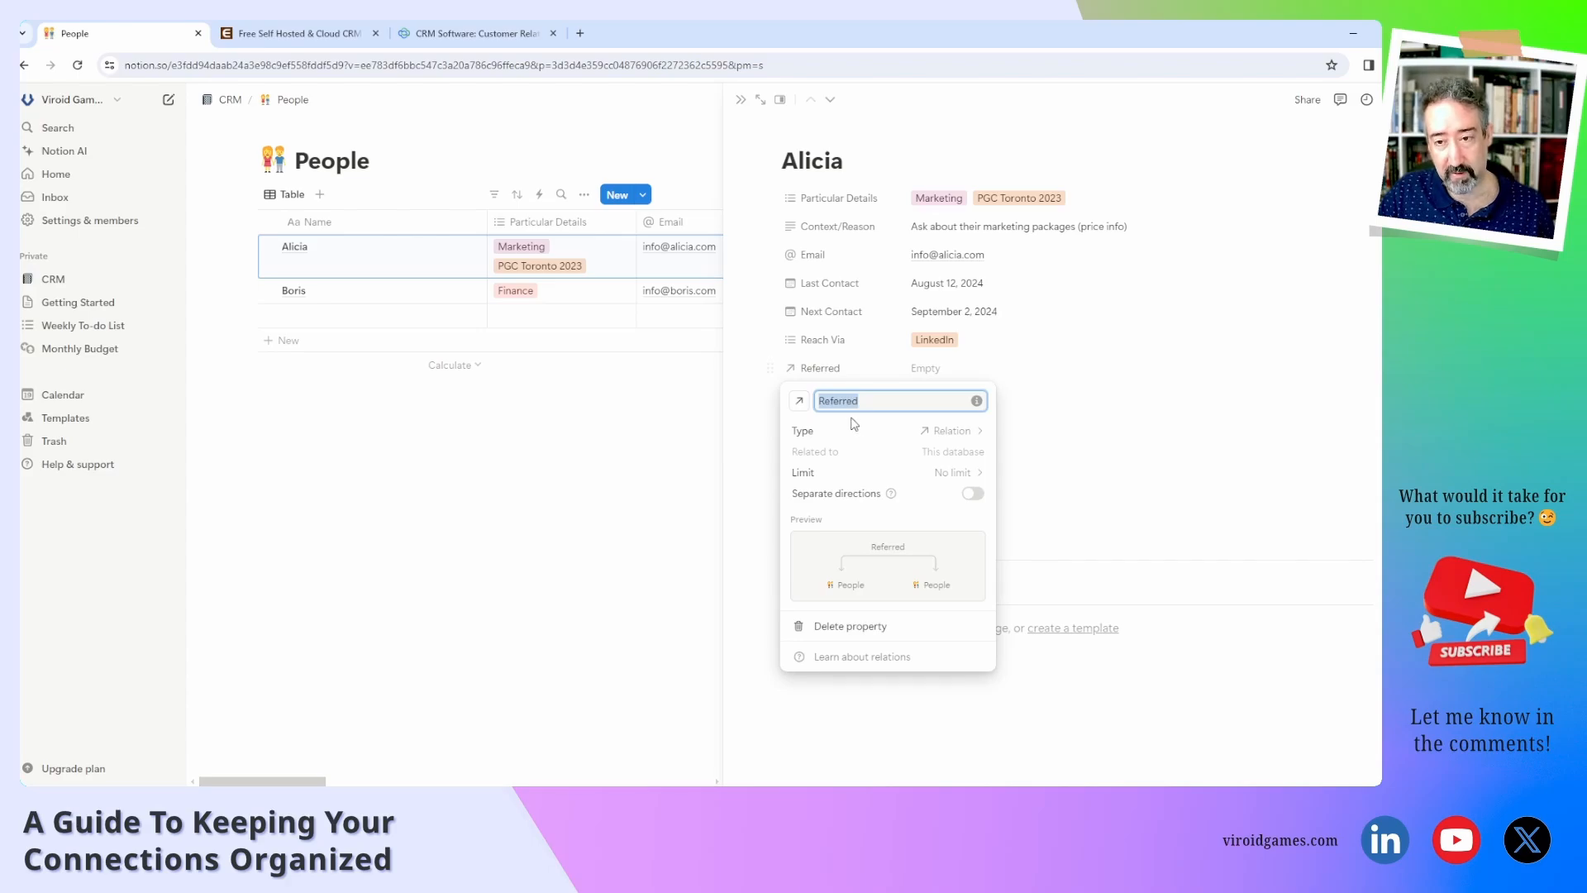
click(790, 370)
click(770, 367)
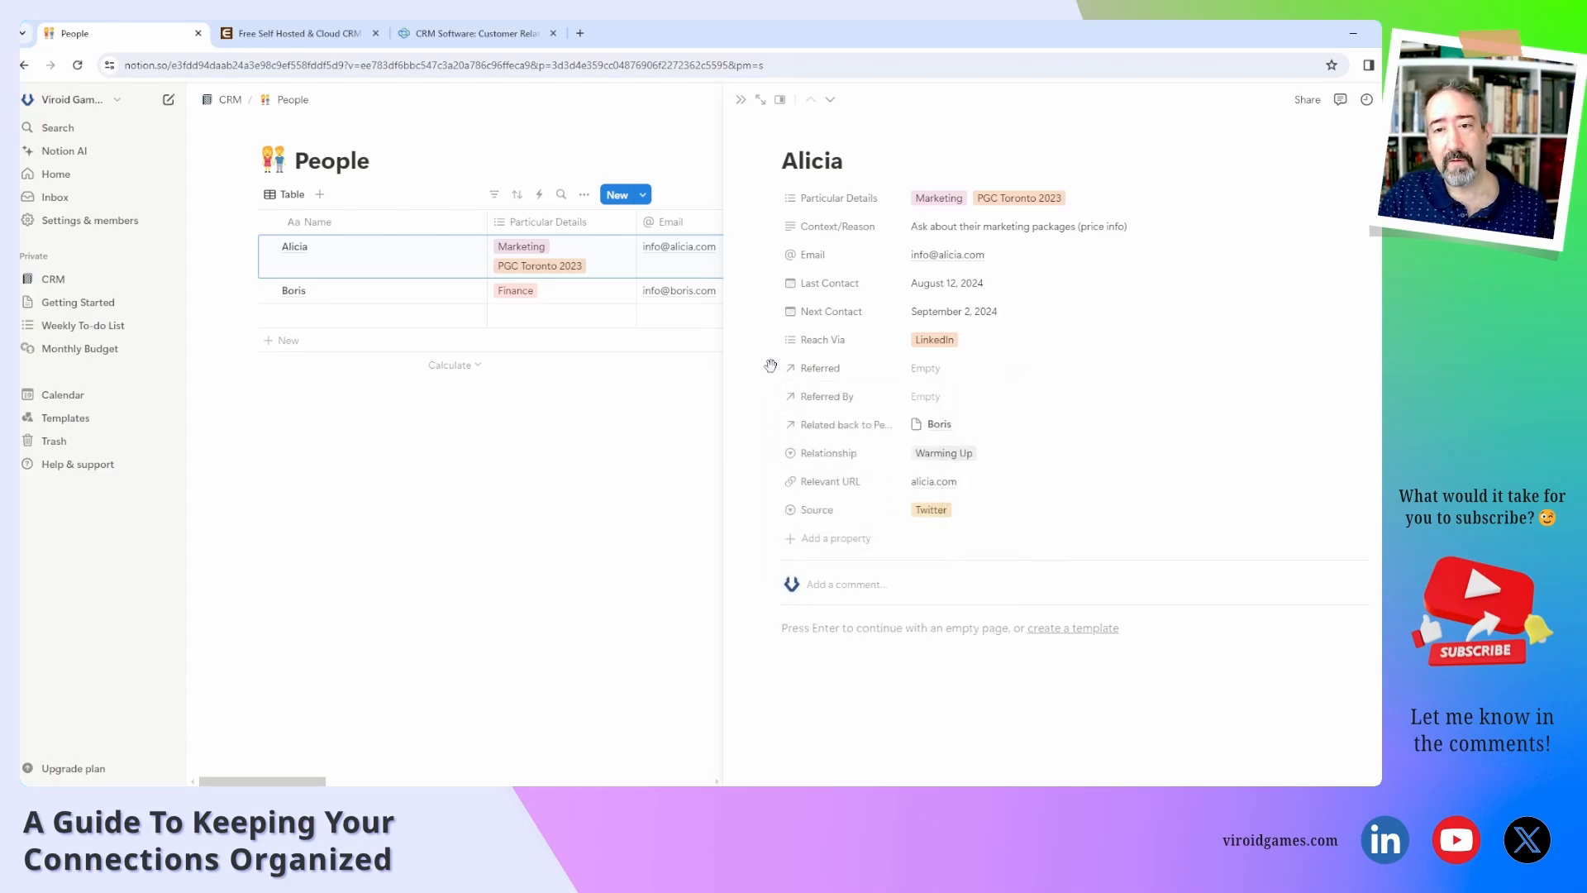
click(770, 368)
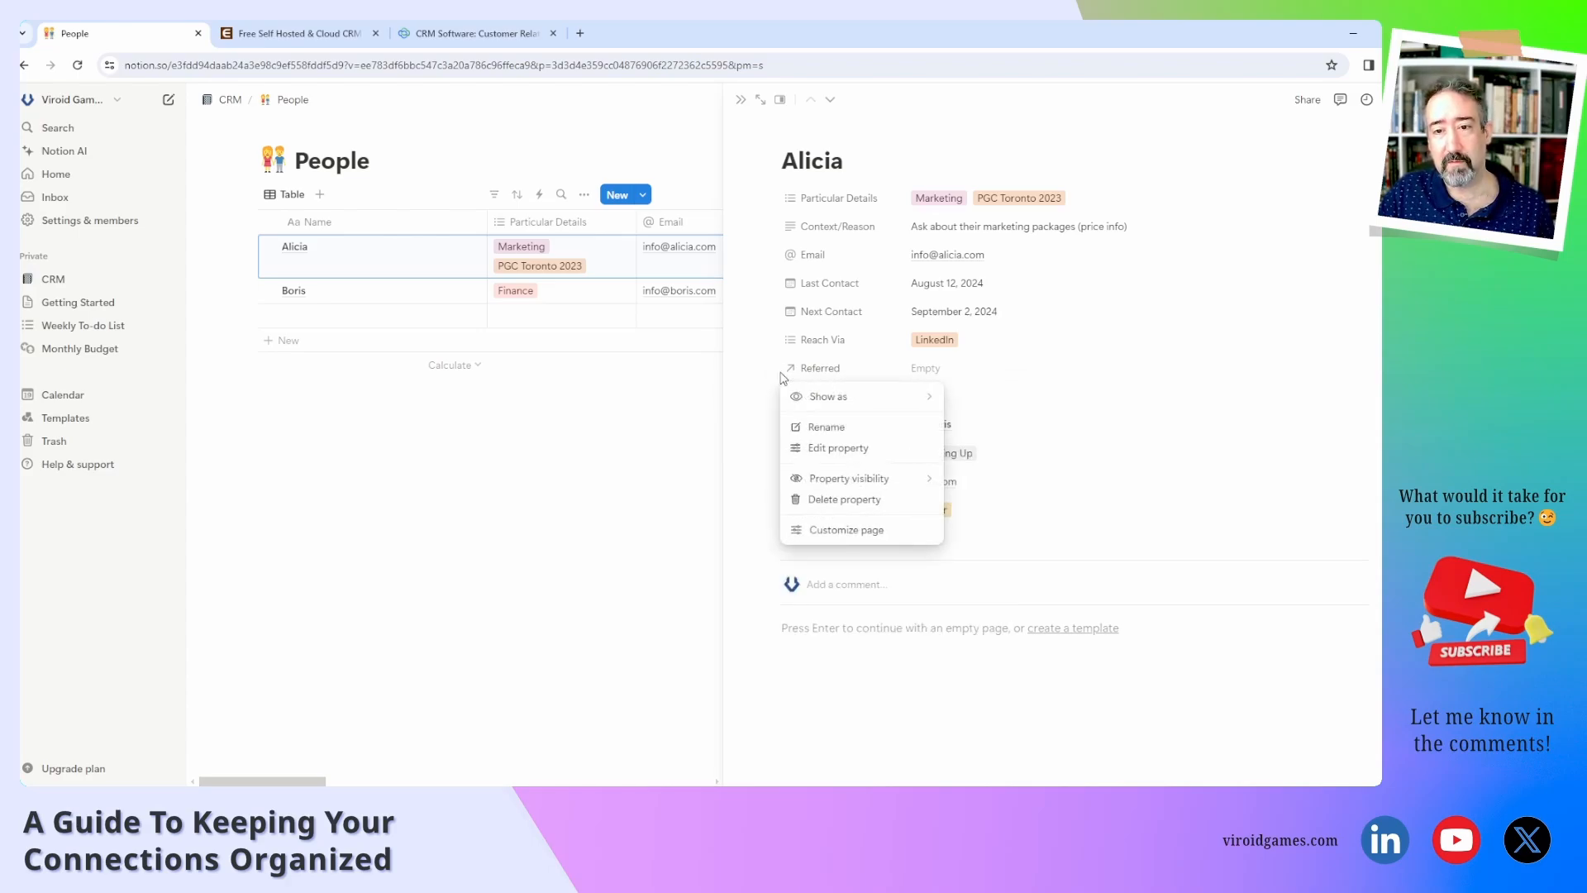
click(819, 502)
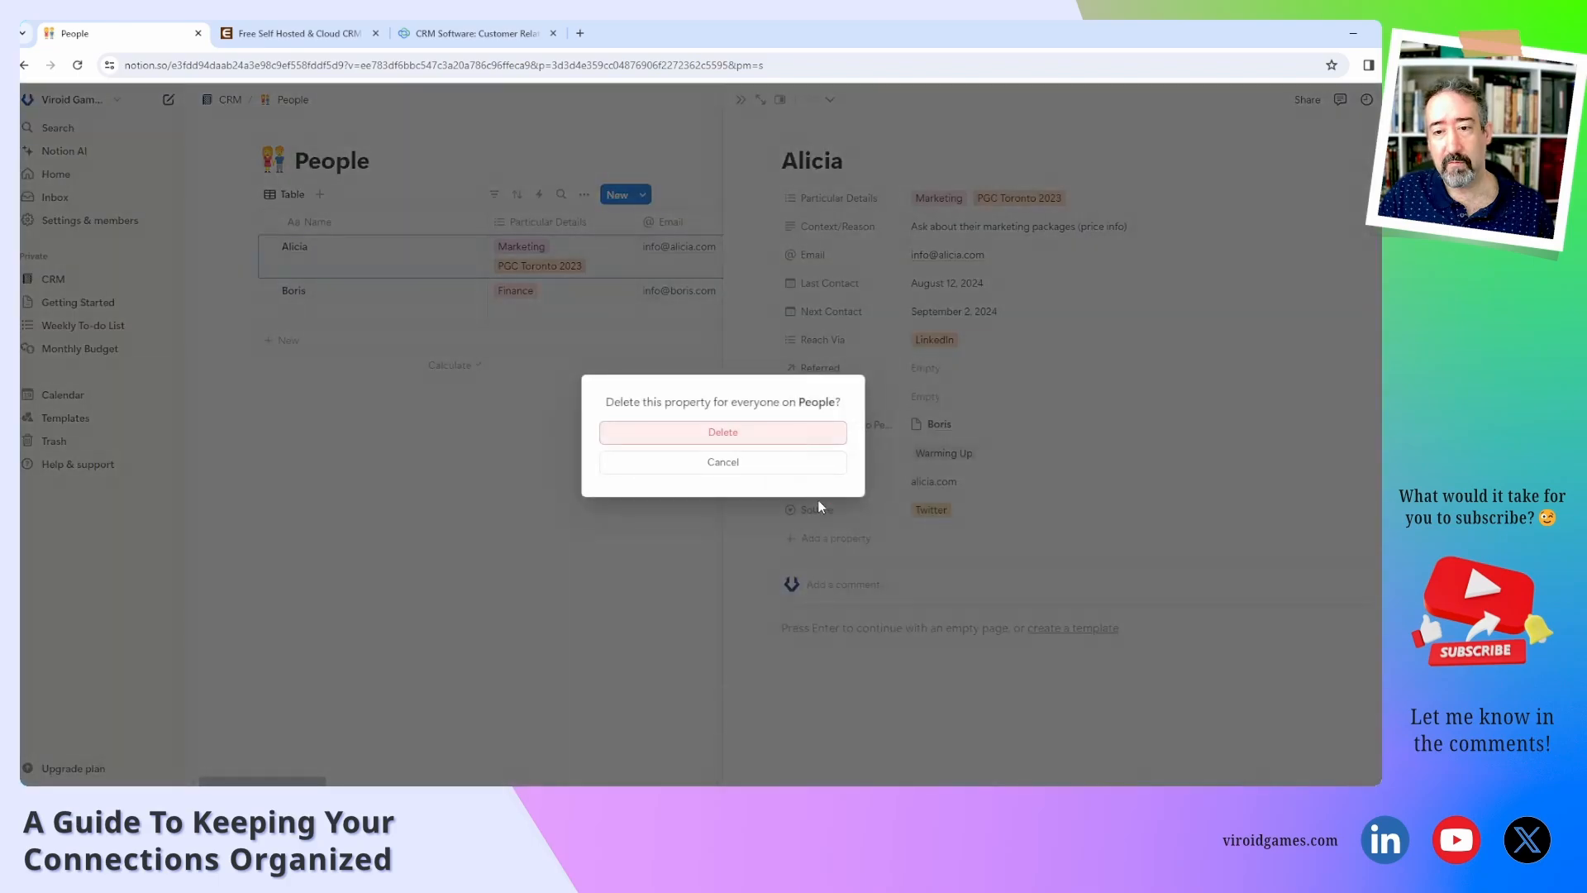
click(800, 432)
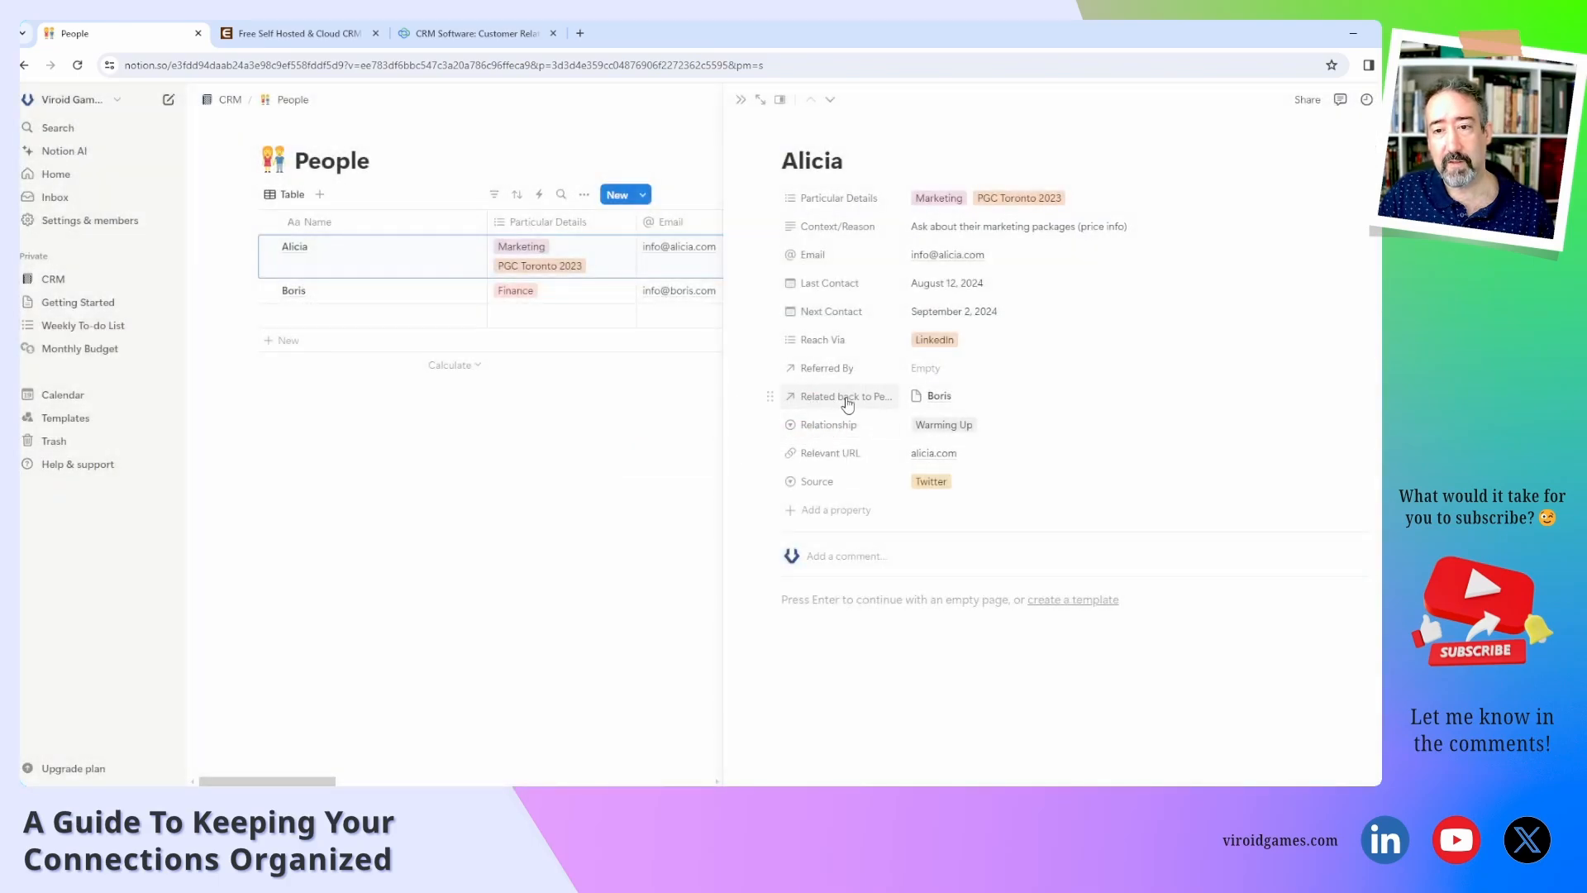
click(847, 401)
click(845, 454)
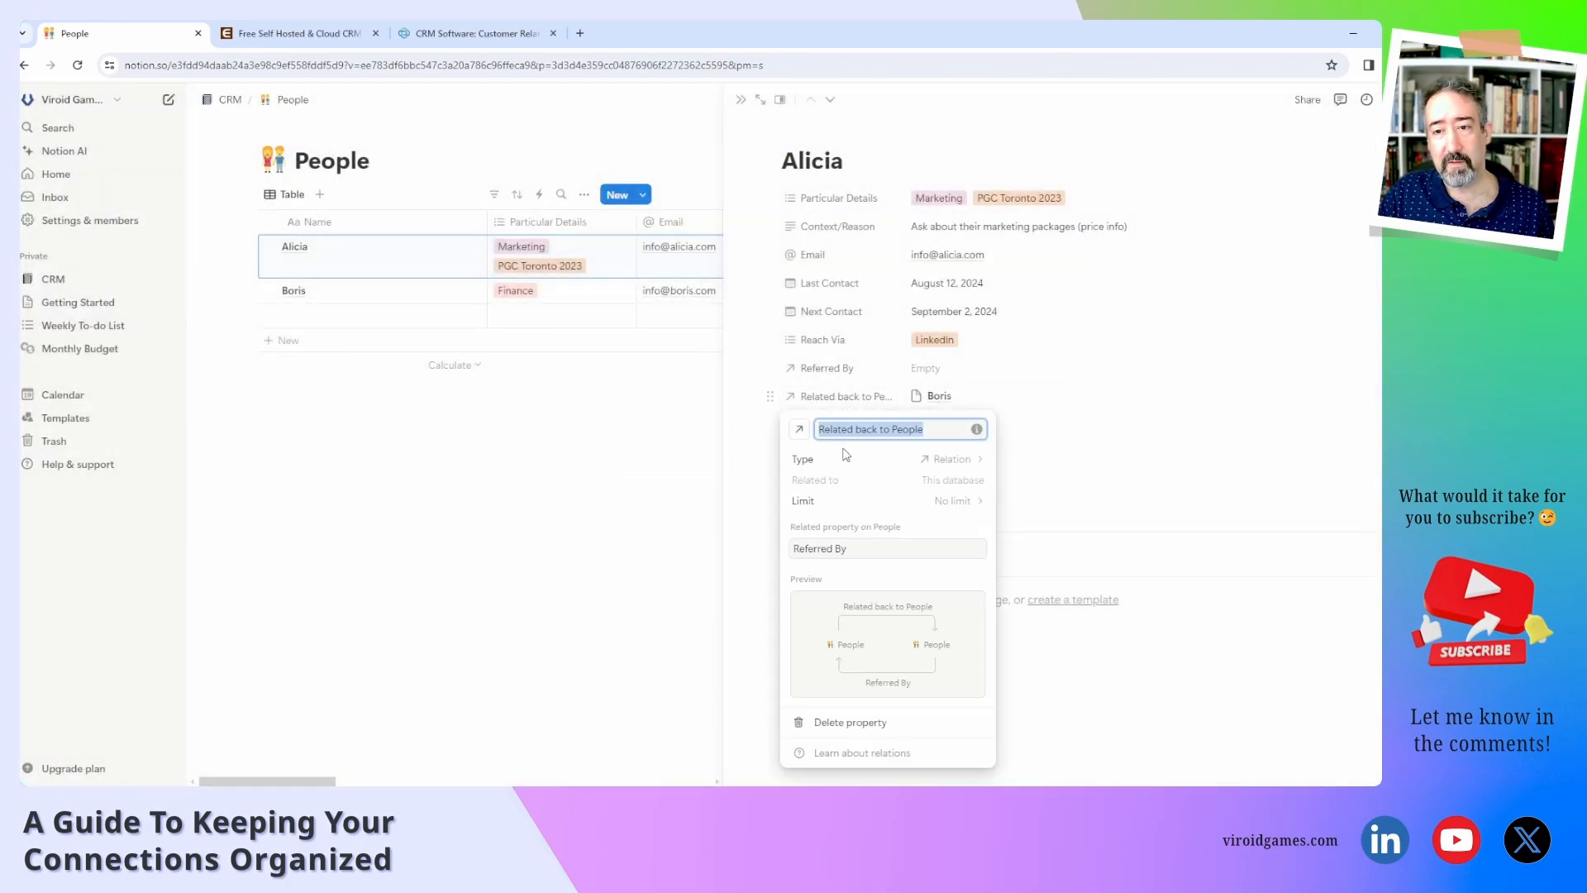
Rename Related back to People to 'Referred' and review its two-way relation settings.
text(Referred)
click(1071, 435)
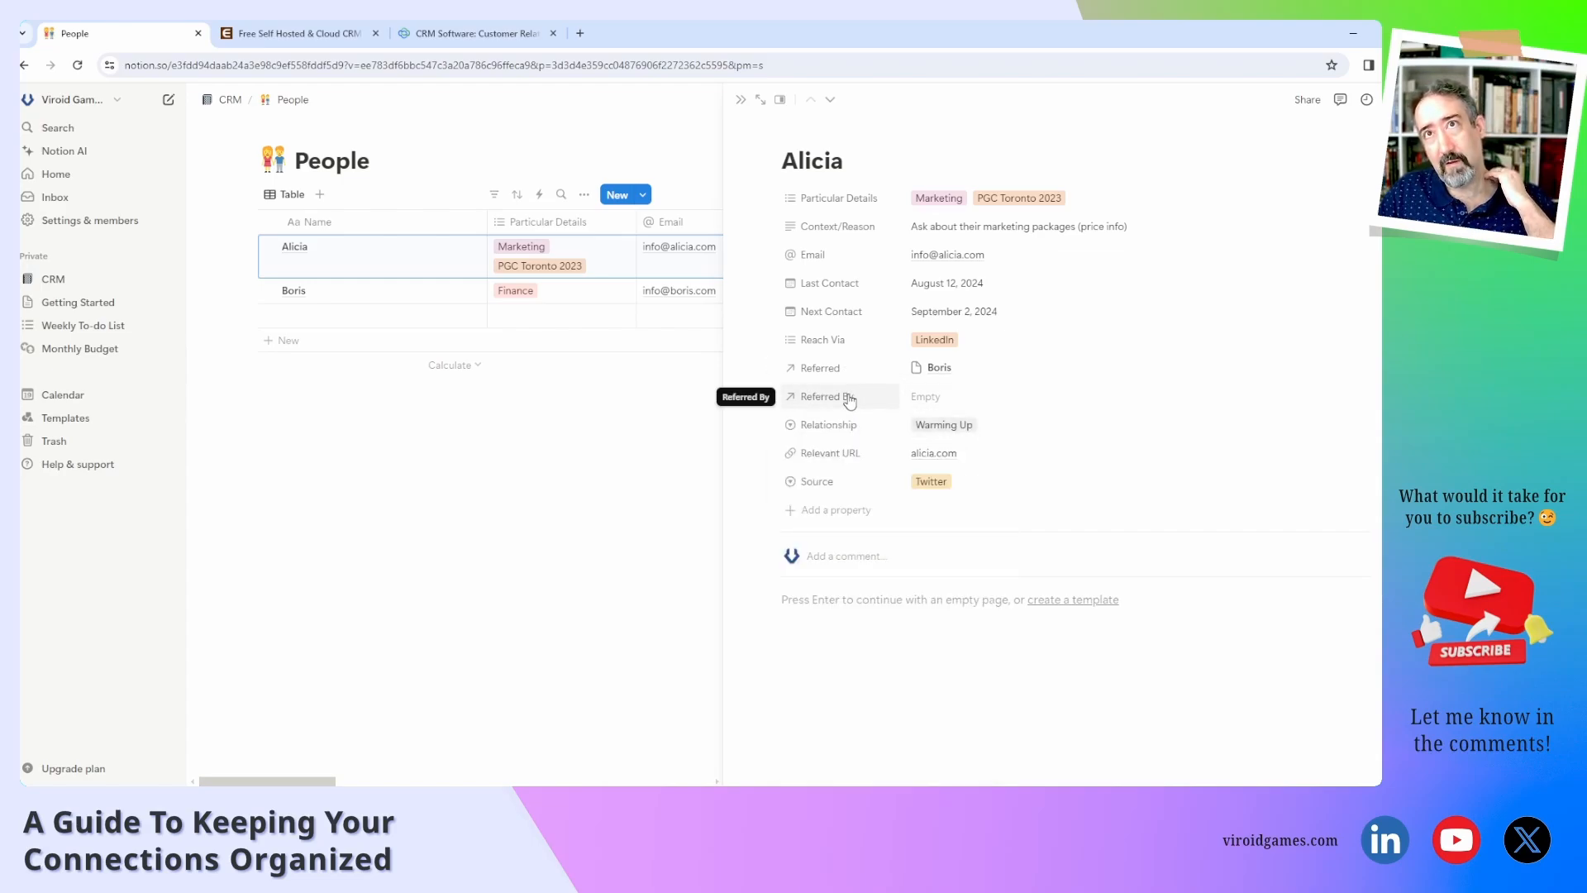
click(810, 368)
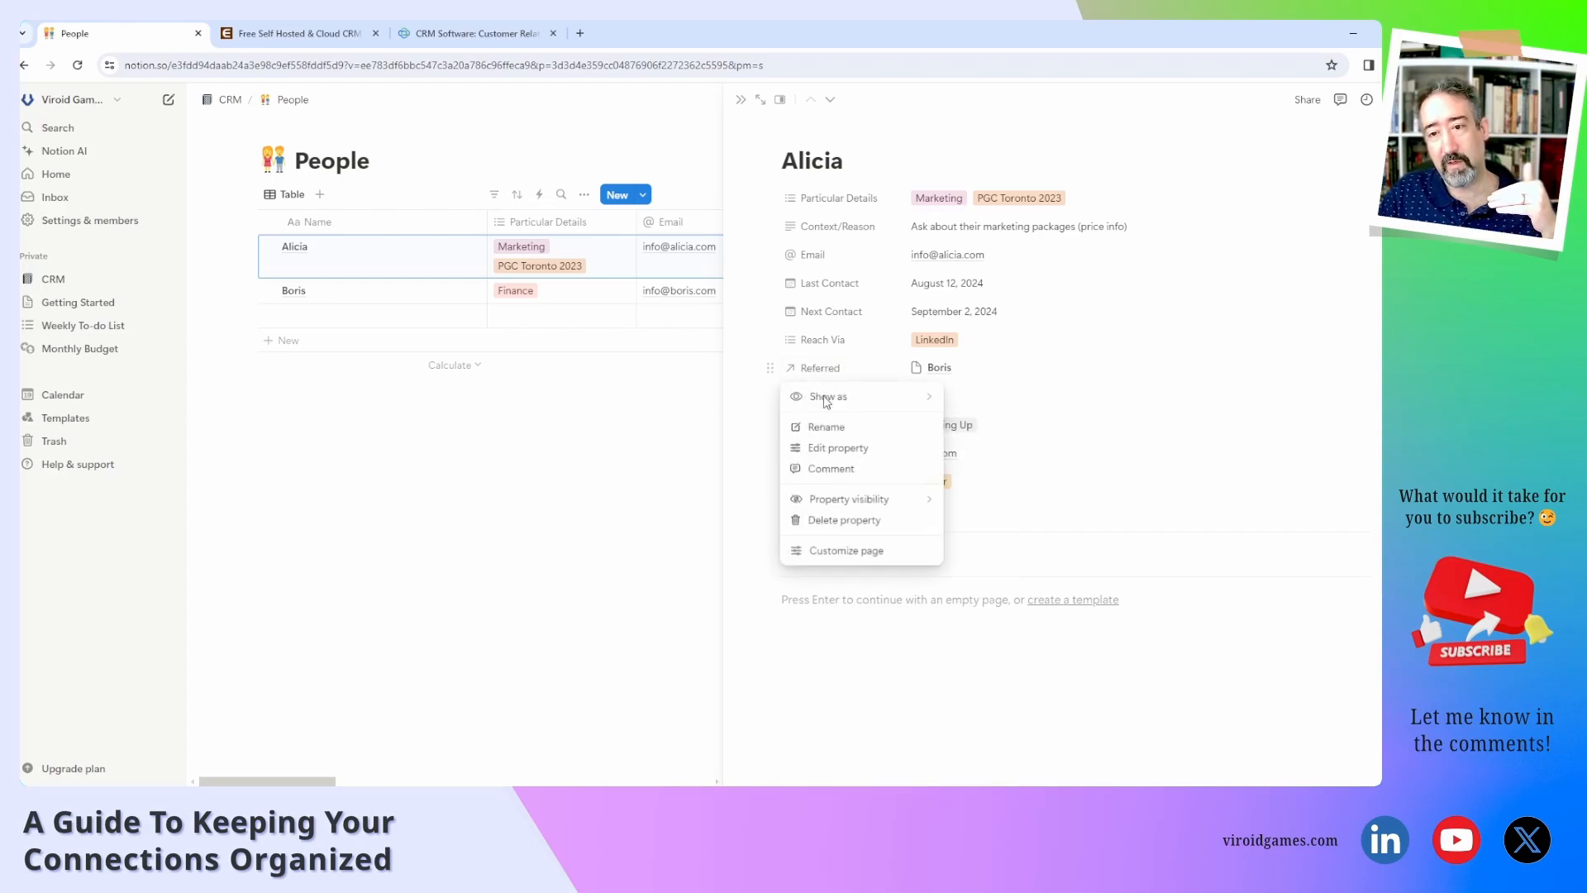
click(836, 447)
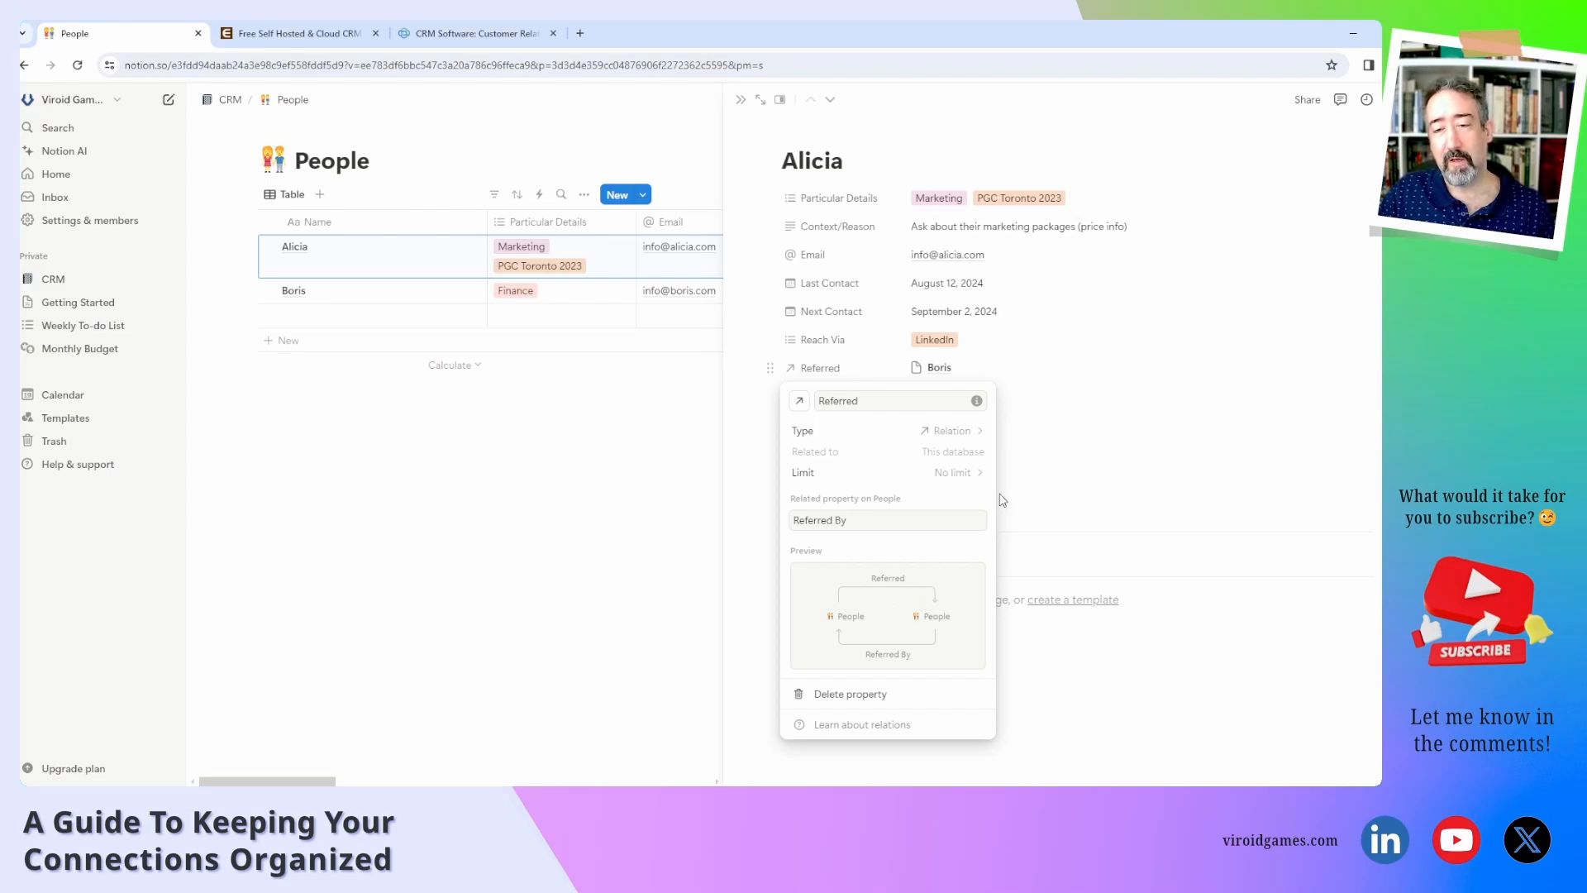
click(1063, 395)
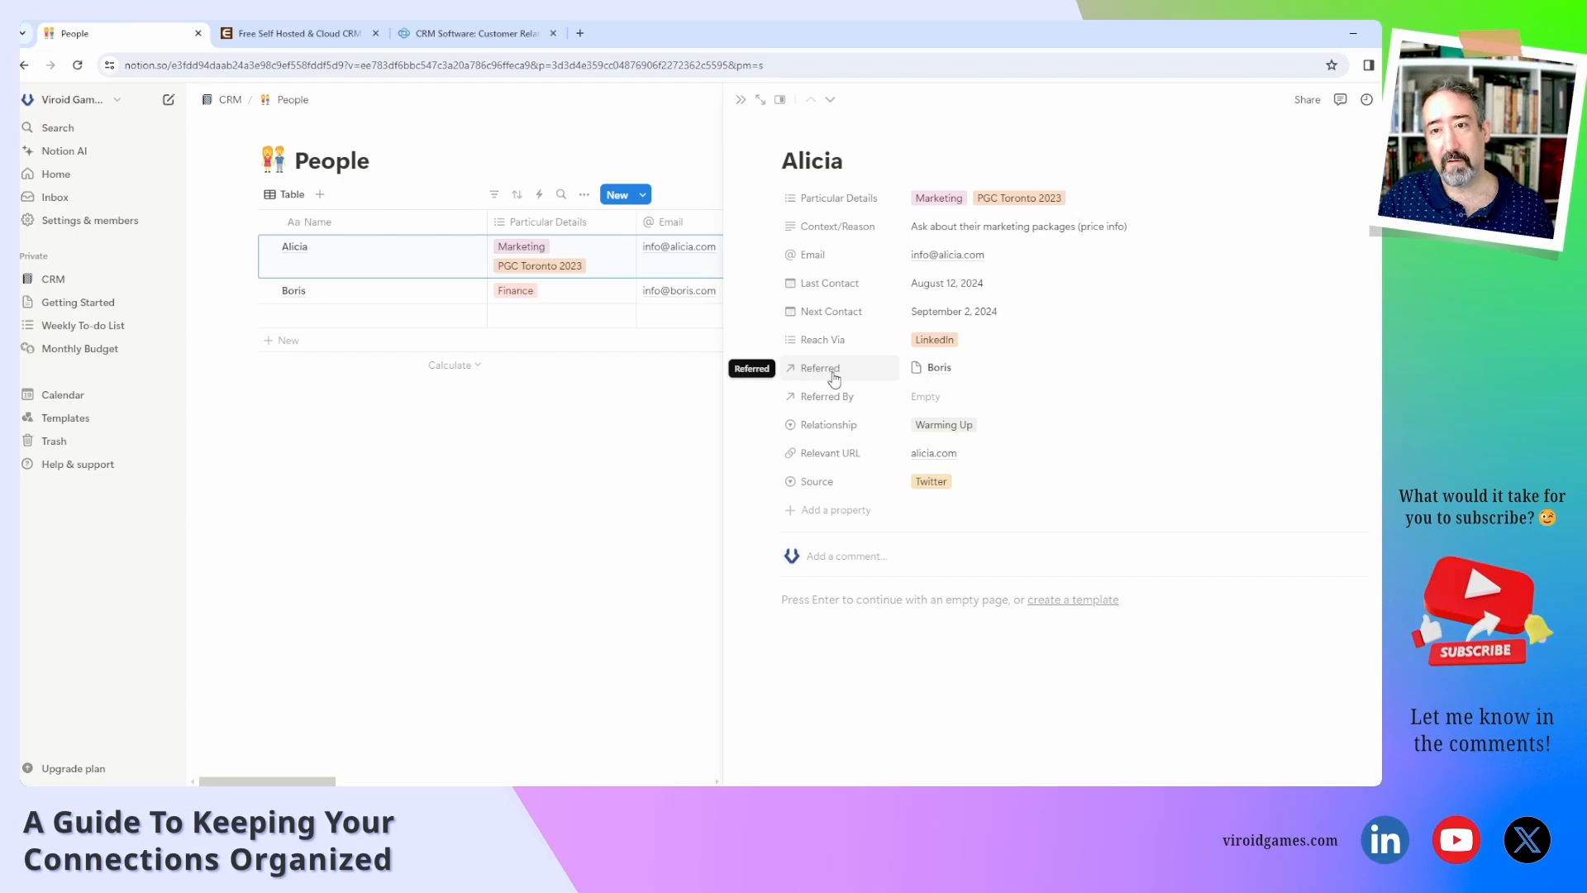
click(940, 370)
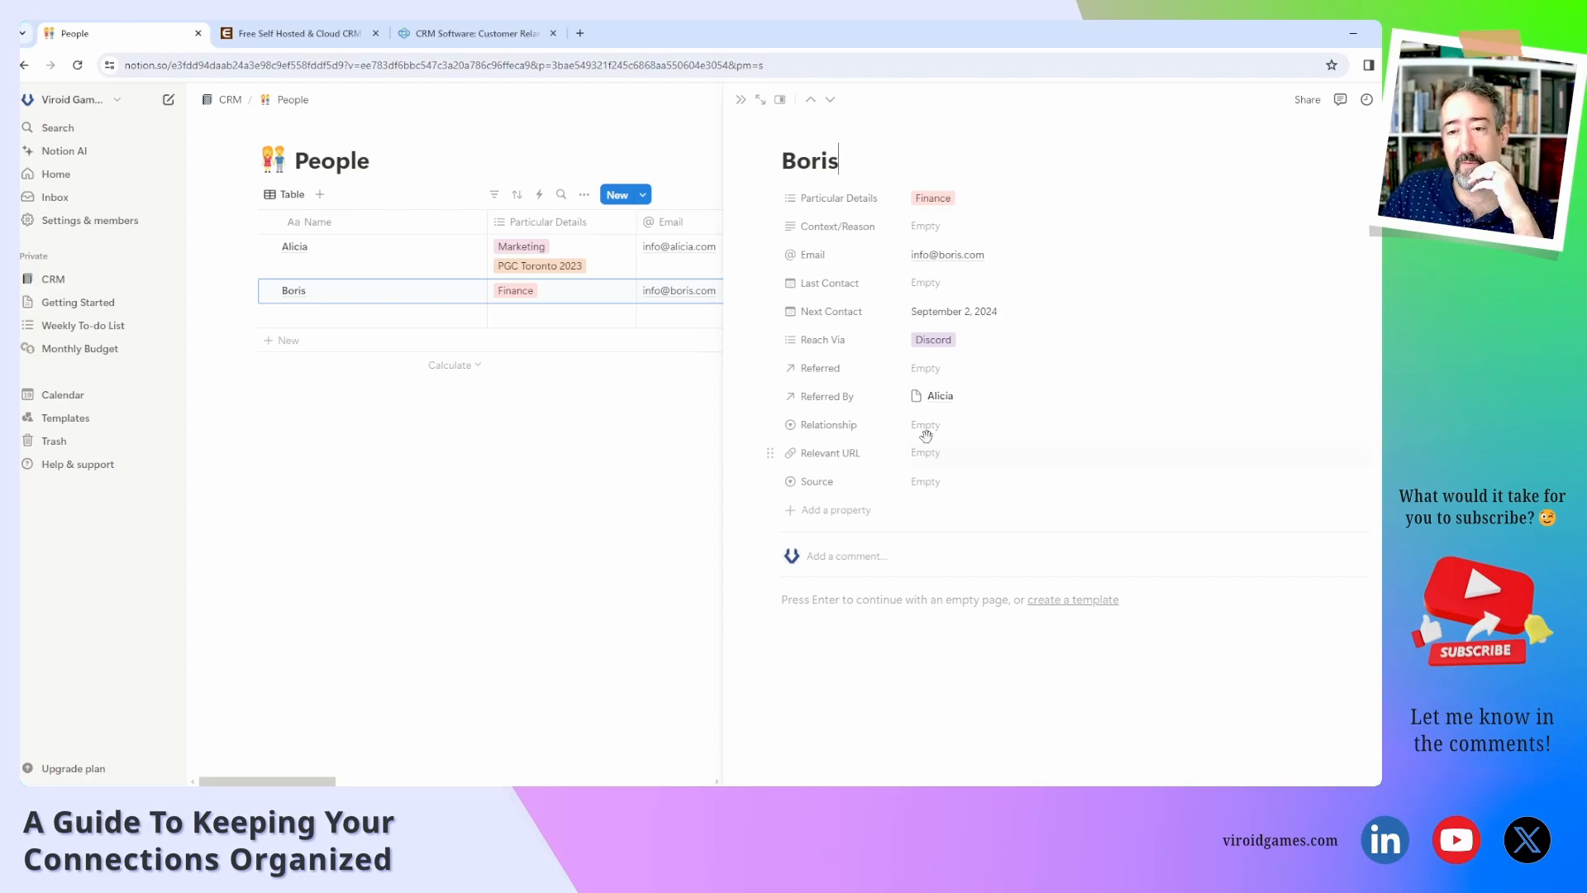
click(941, 397)
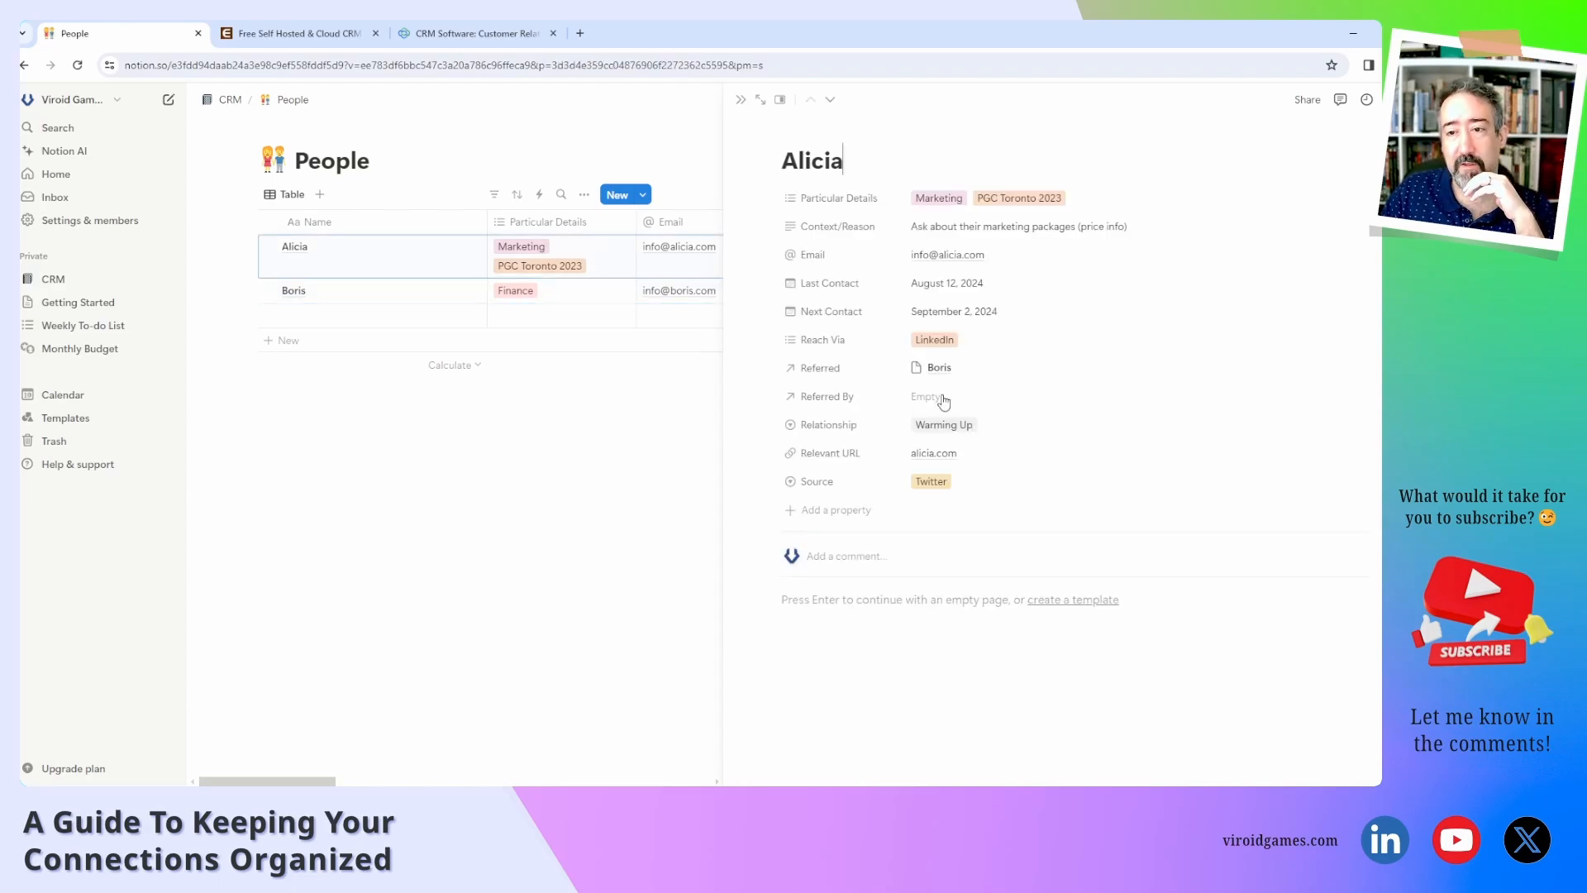
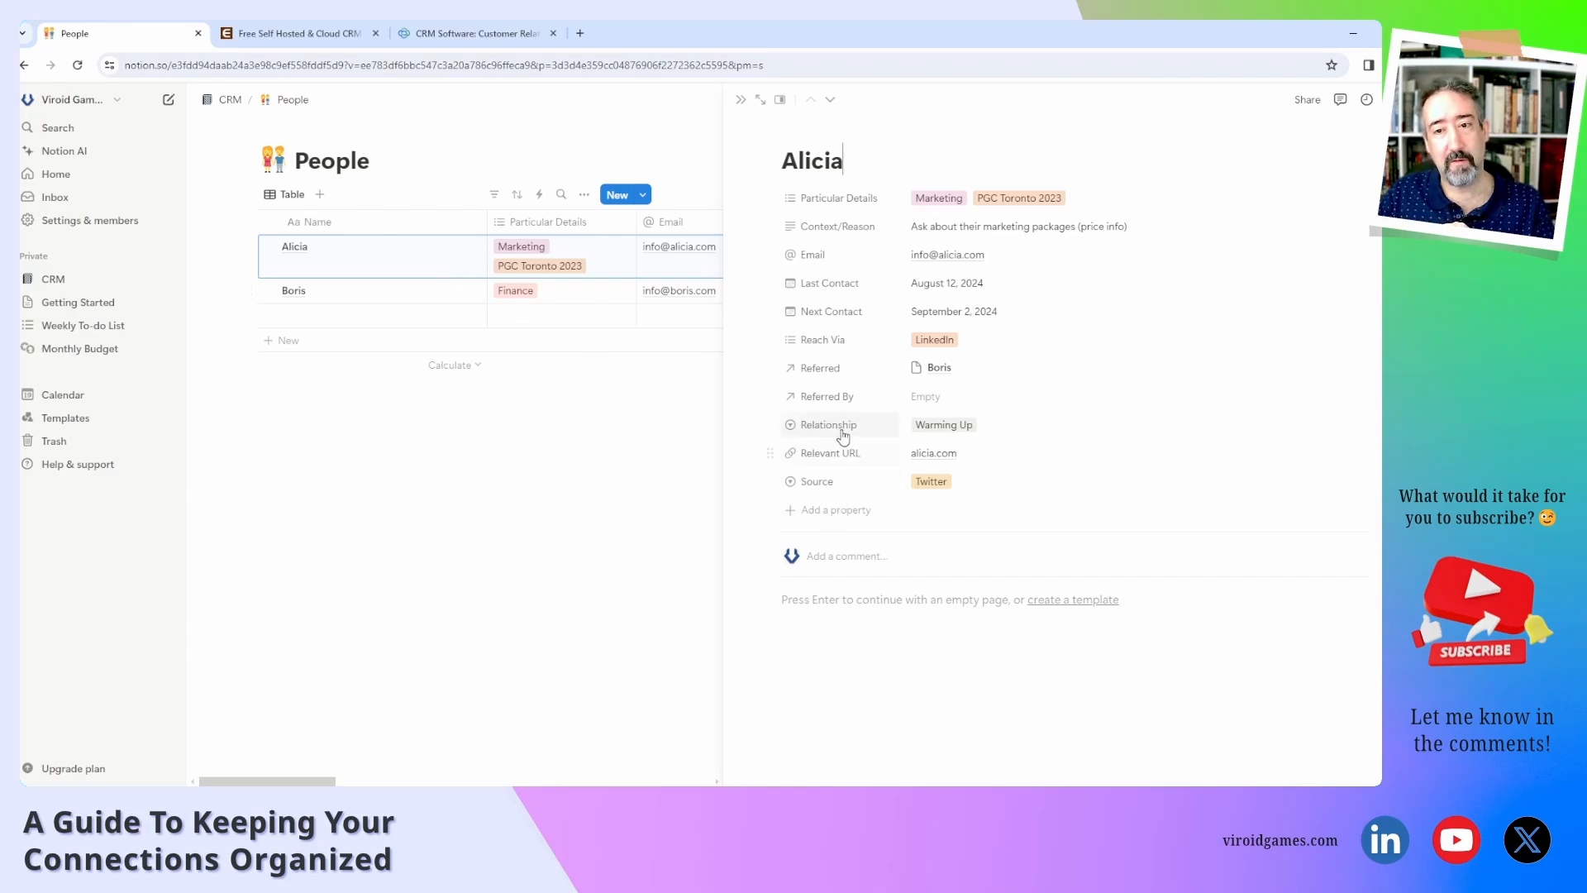
Add a Relation property to Organizations, also shown on Organizations as People.
click(838, 519)
scroll(881, 694, down, 3)
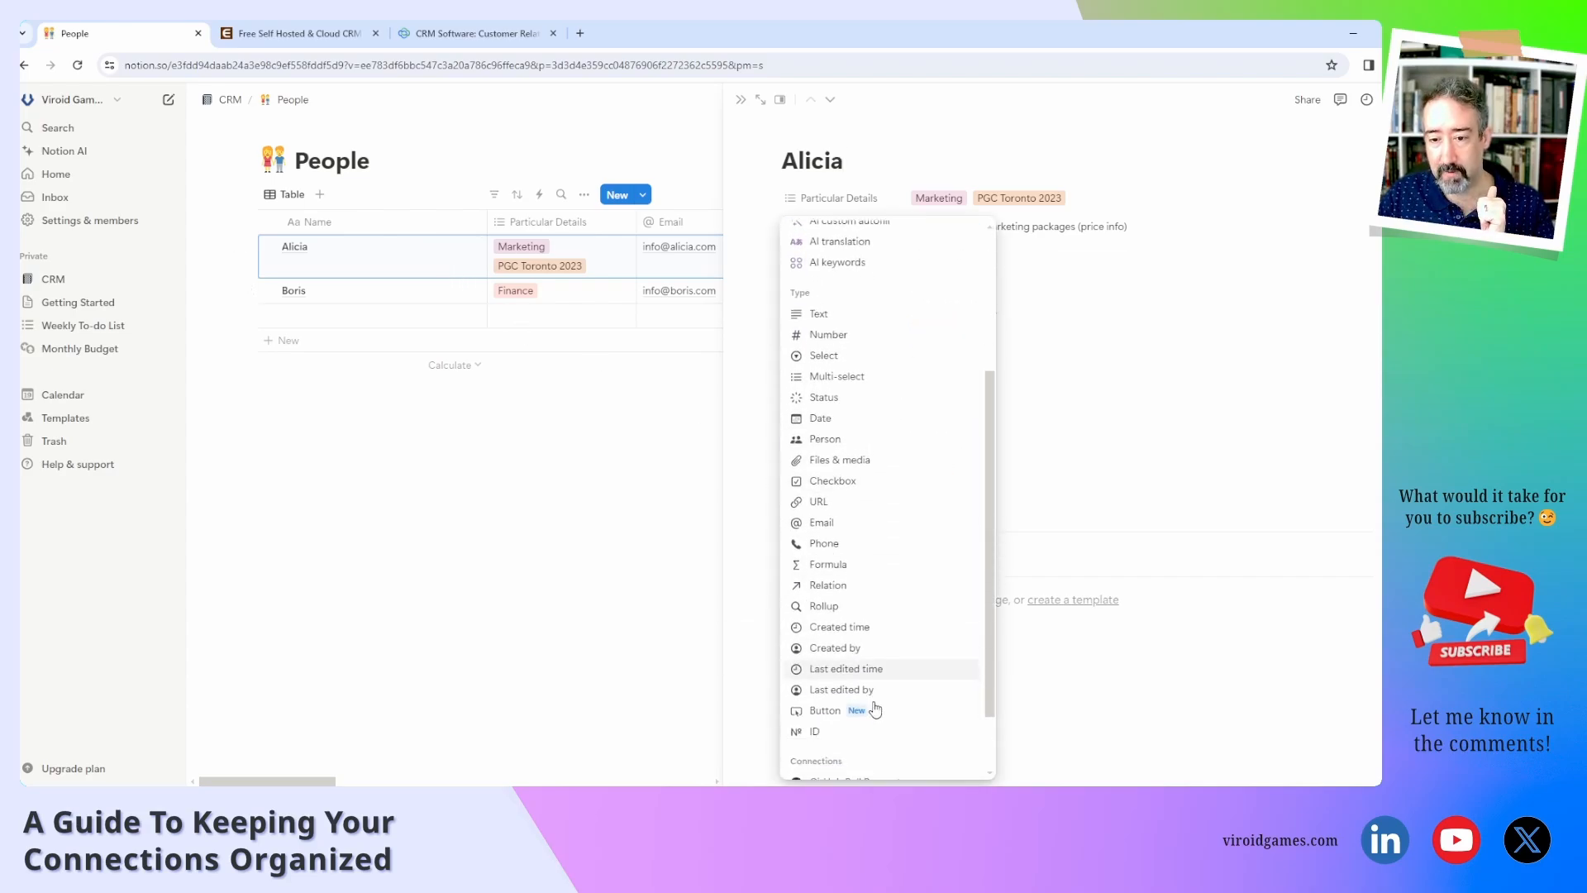
click(870, 585)
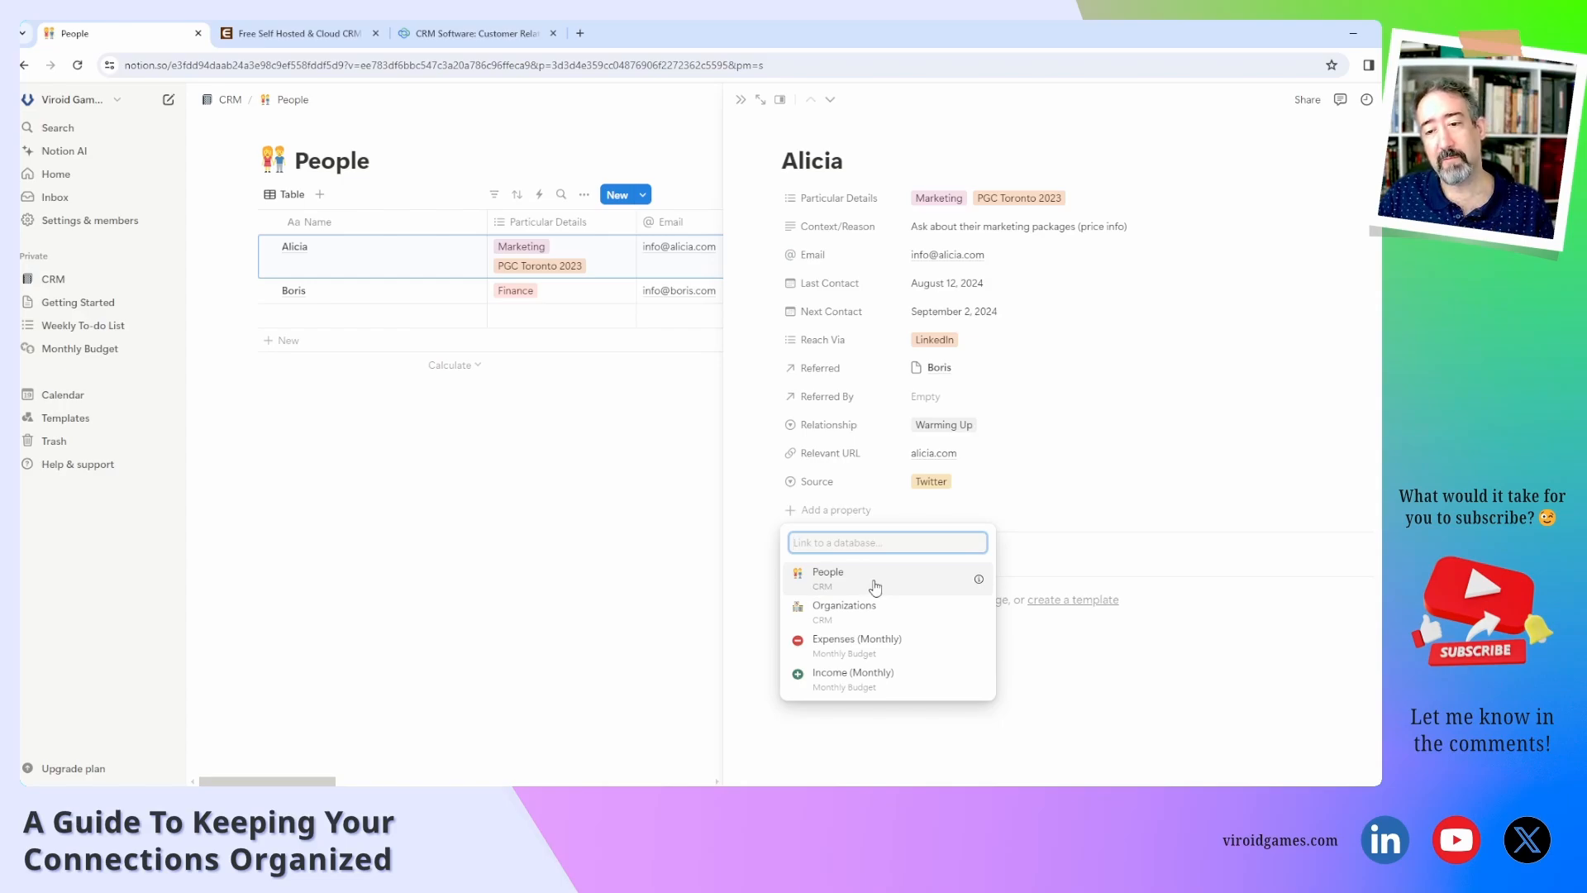
click(876, 611)
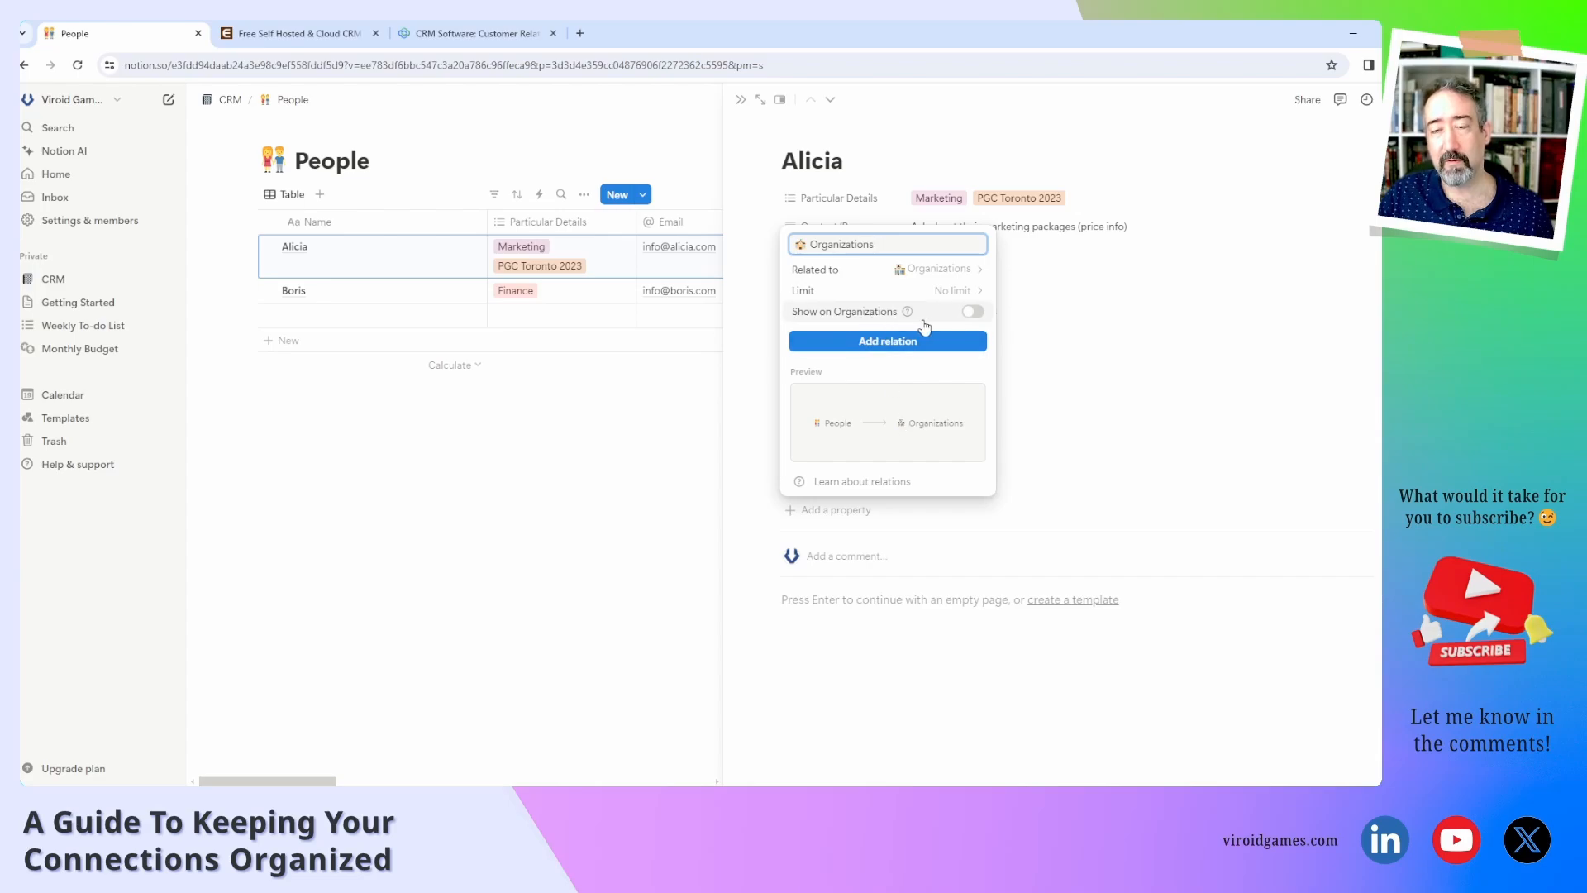
click(973, 313)
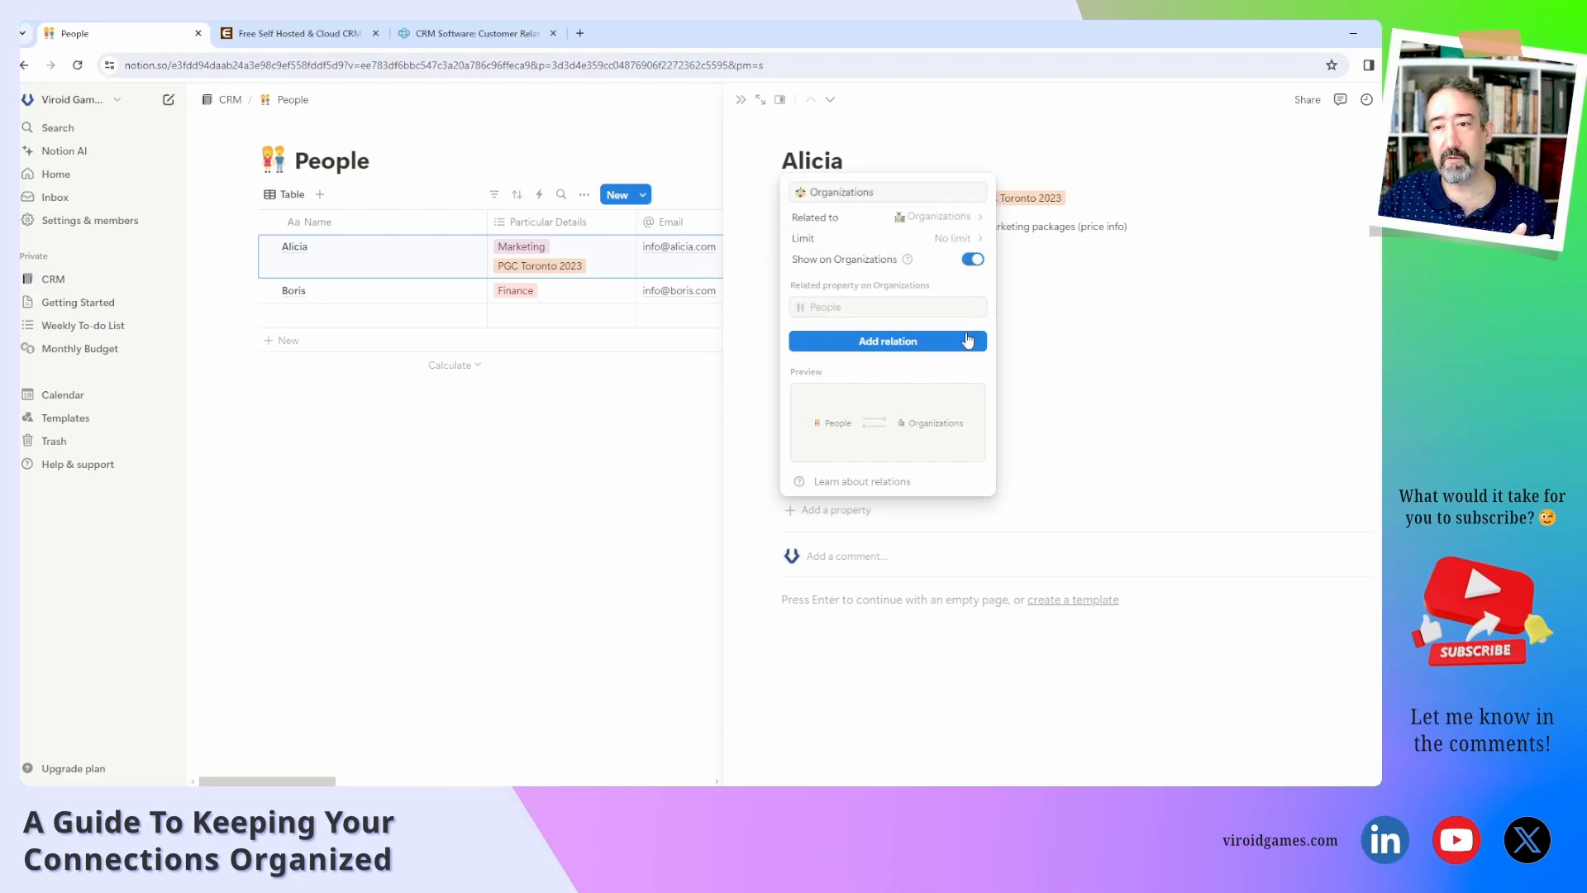
click(895, 349)
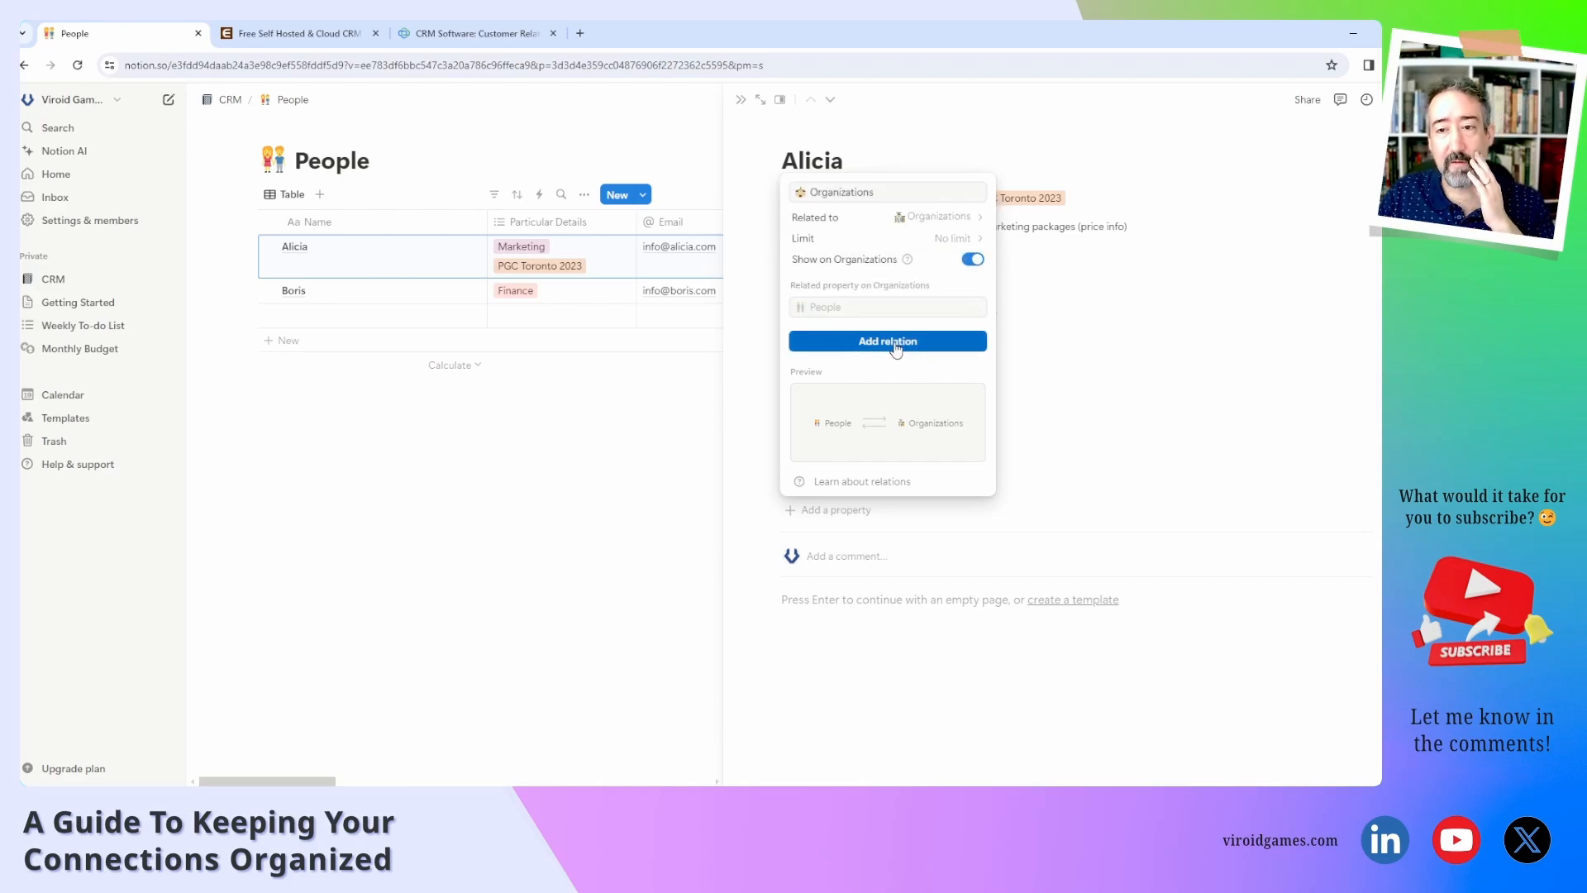
click(1046, 416)
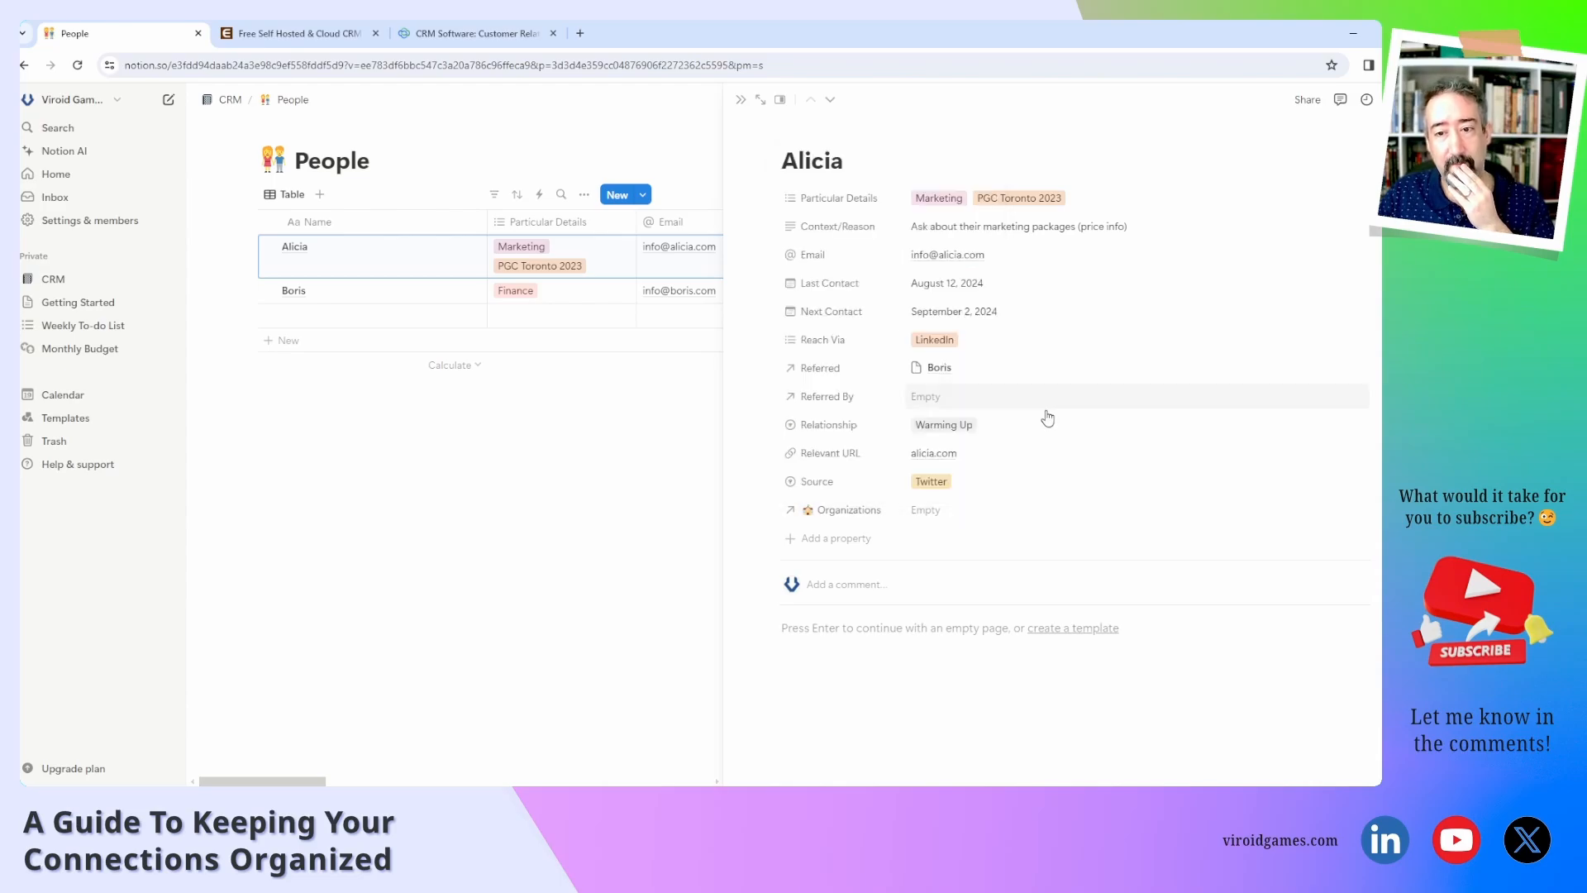
Create a new 'Acme Corp' organization from Alicia's Organizations value and link it.
click(960, 519)
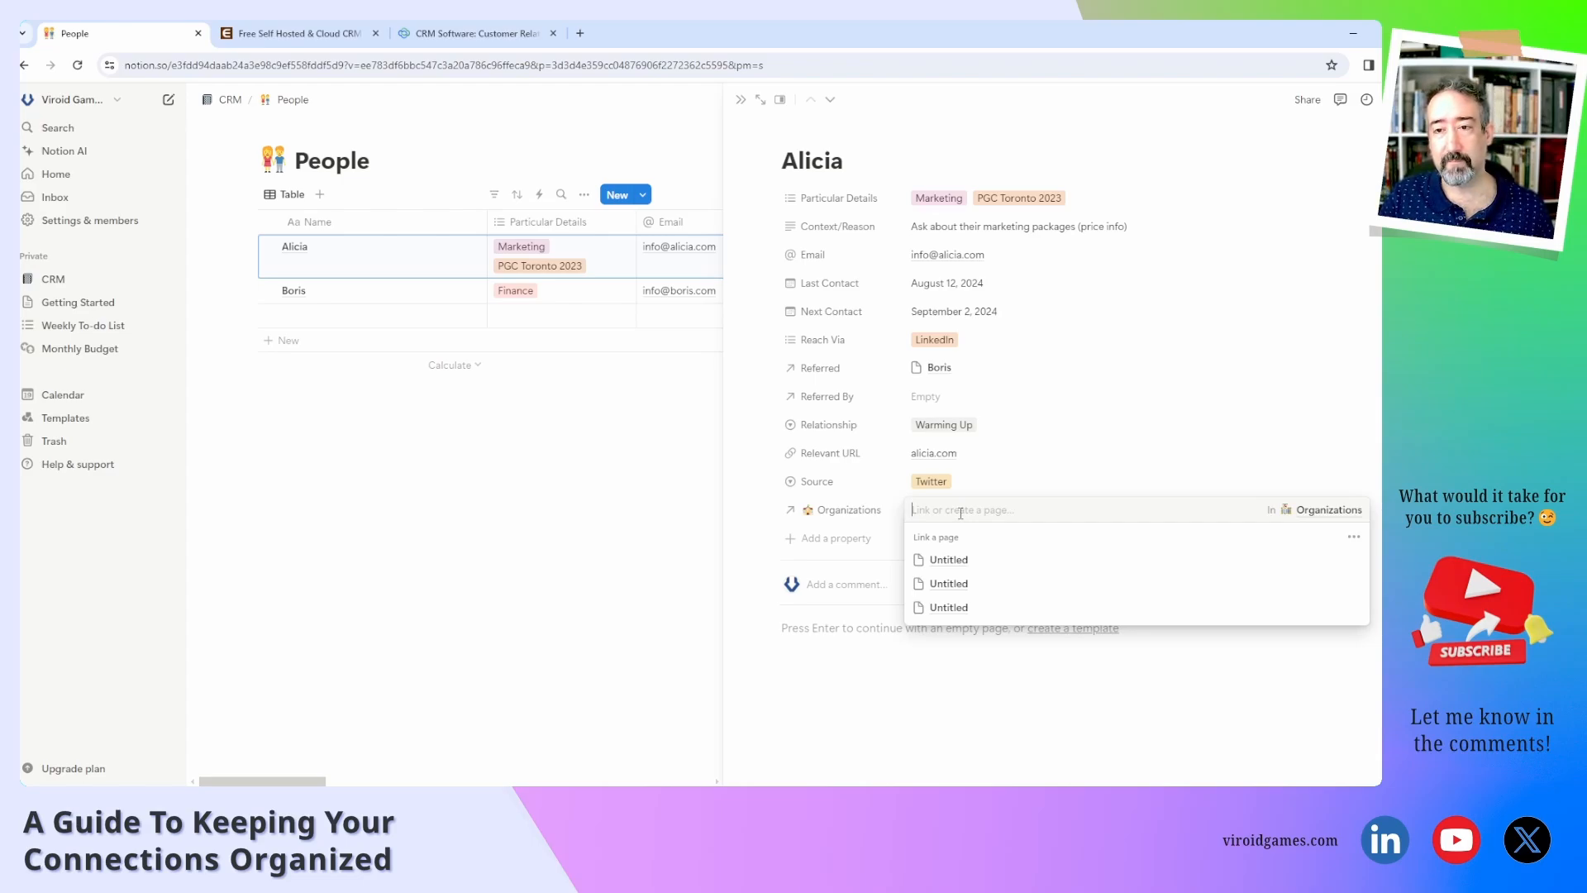
text(Ac)
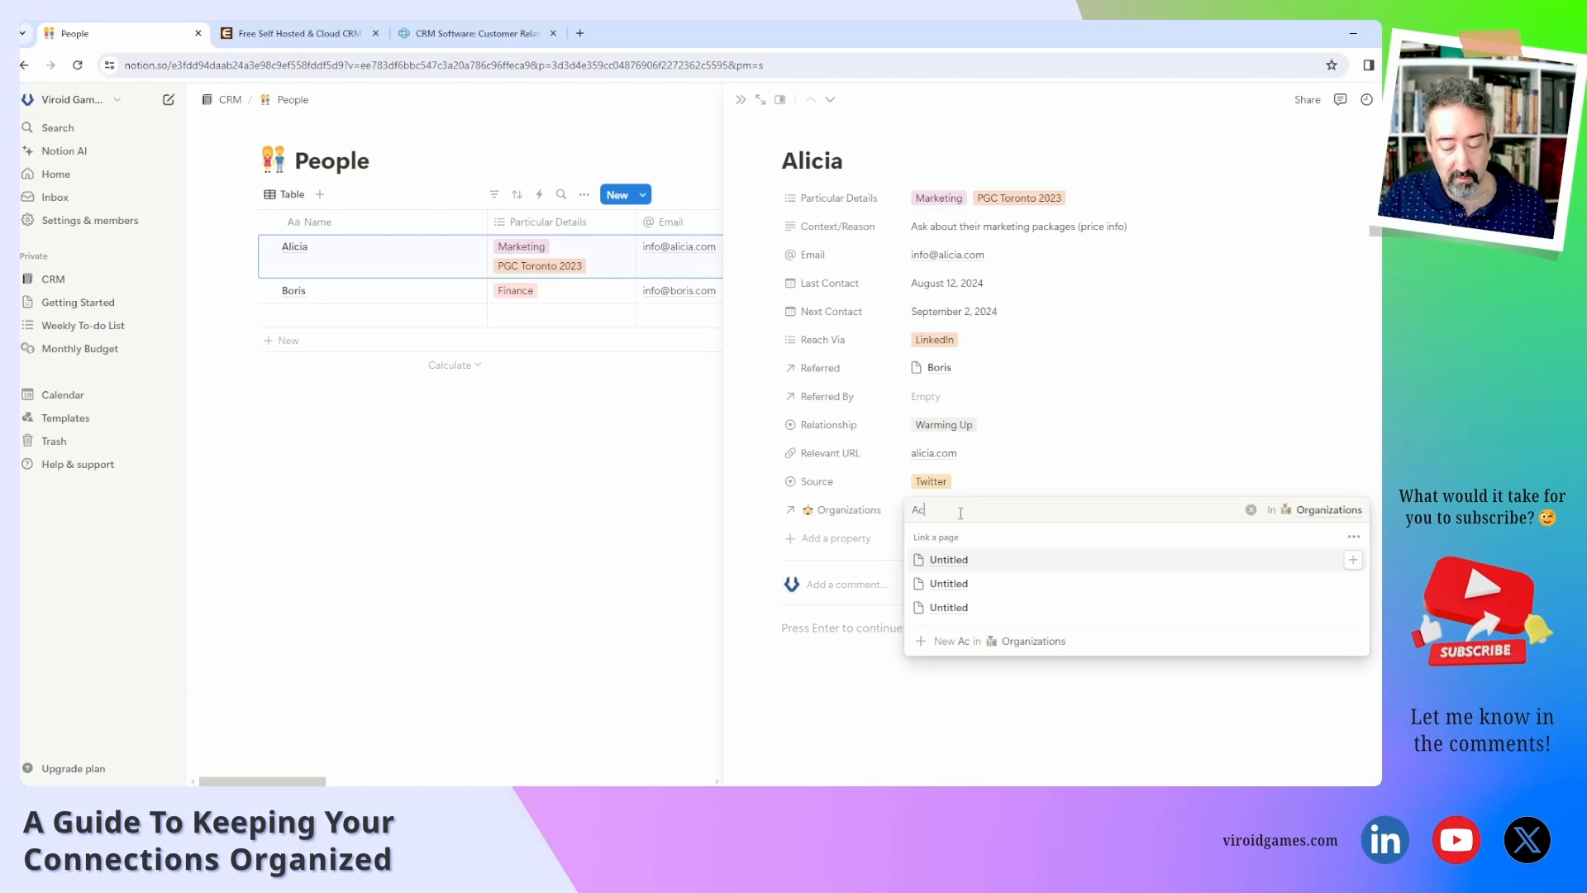
text(me Corp)
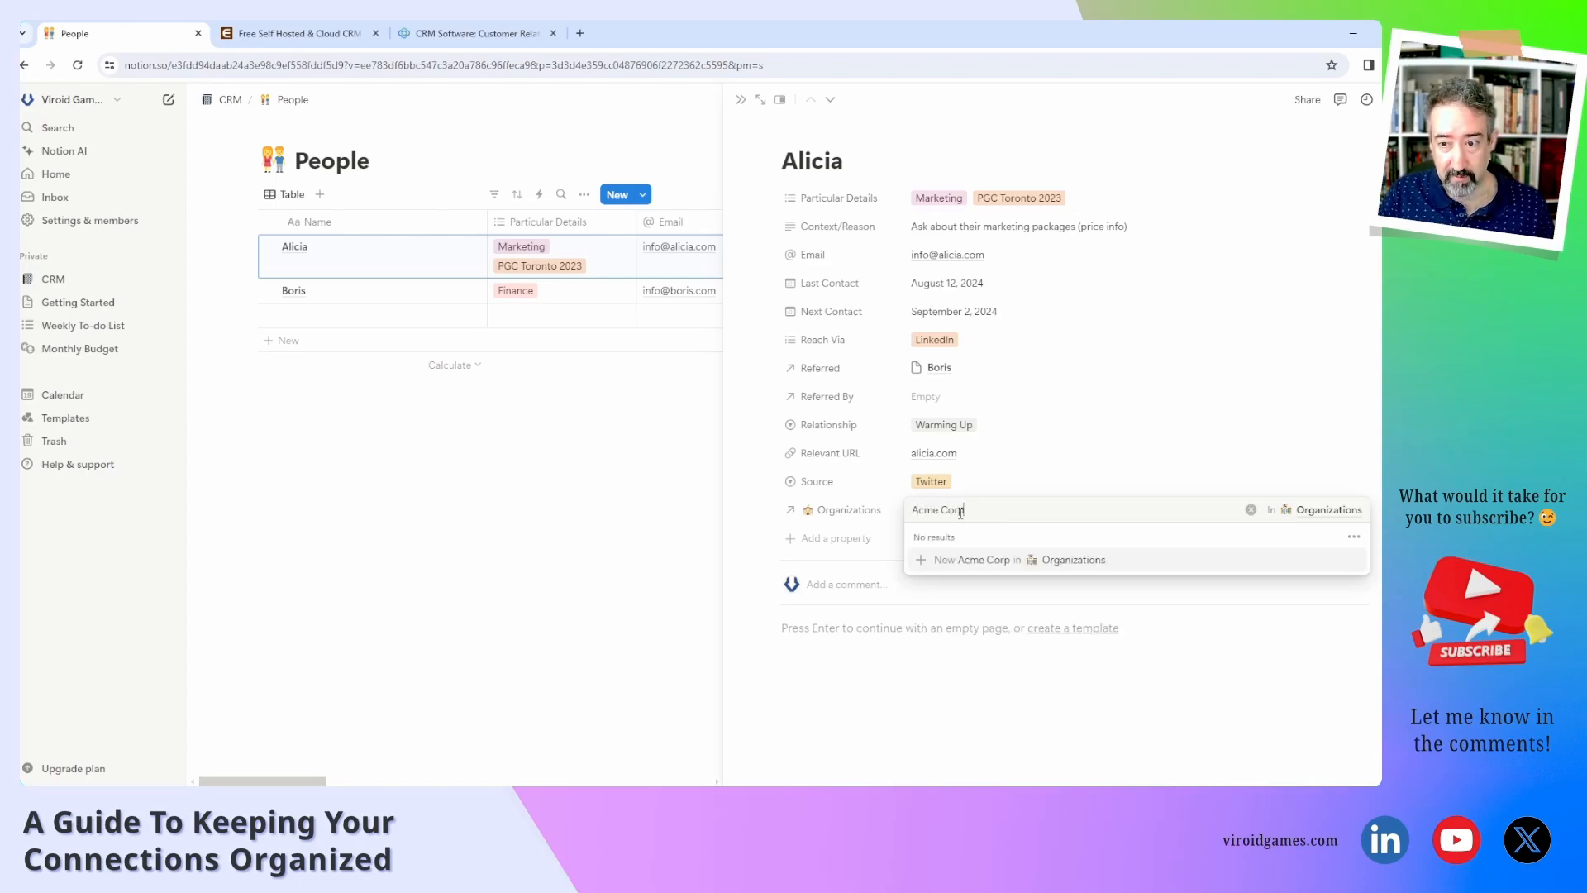
key(Return)
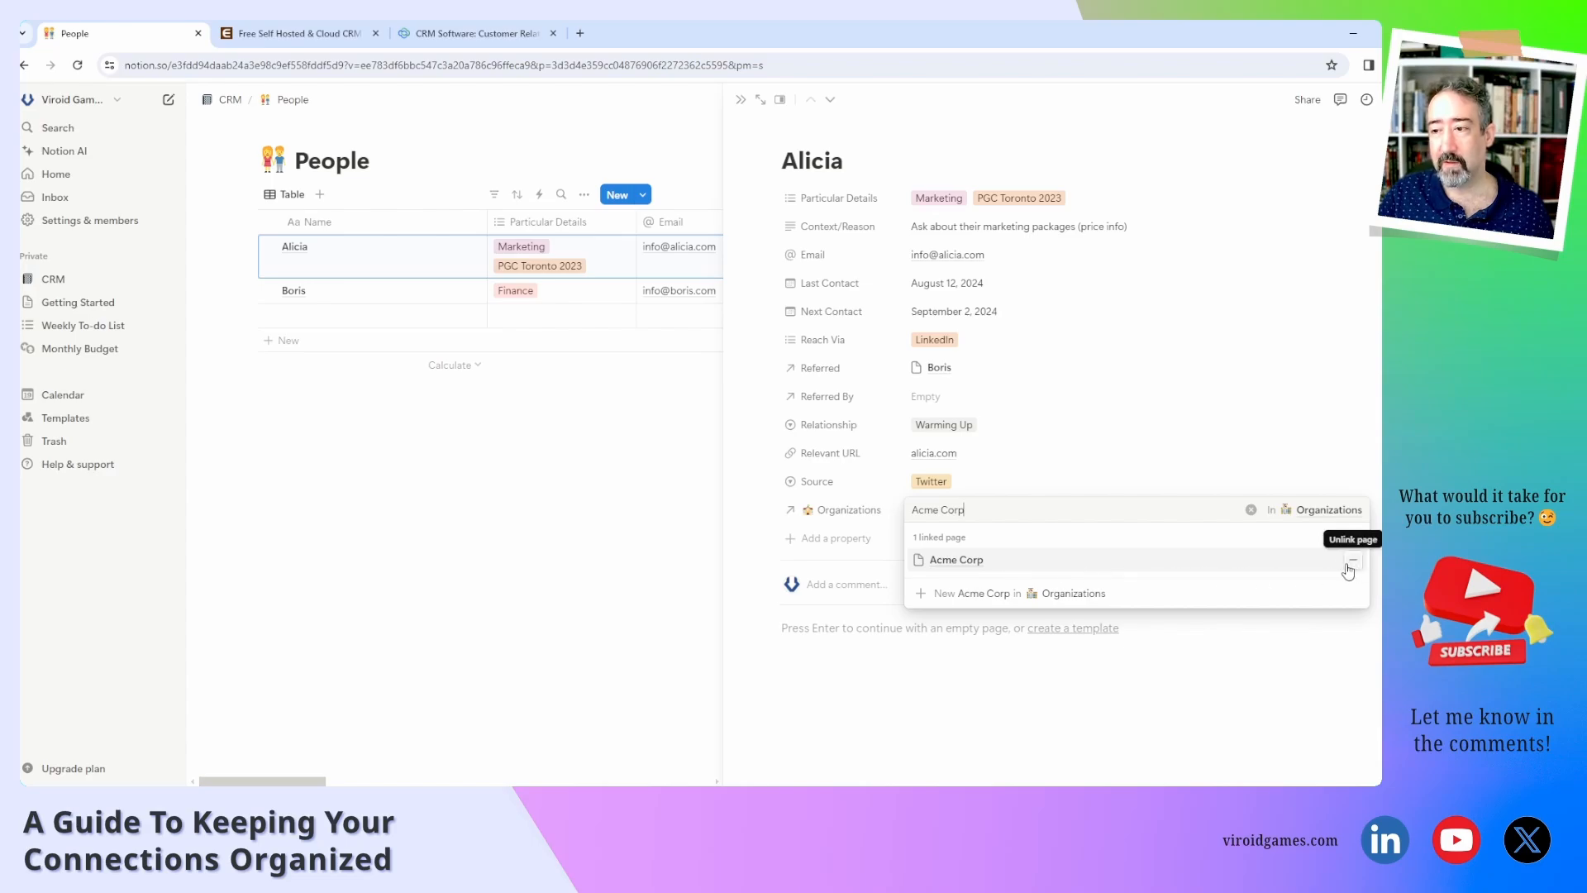
click(876, 518)
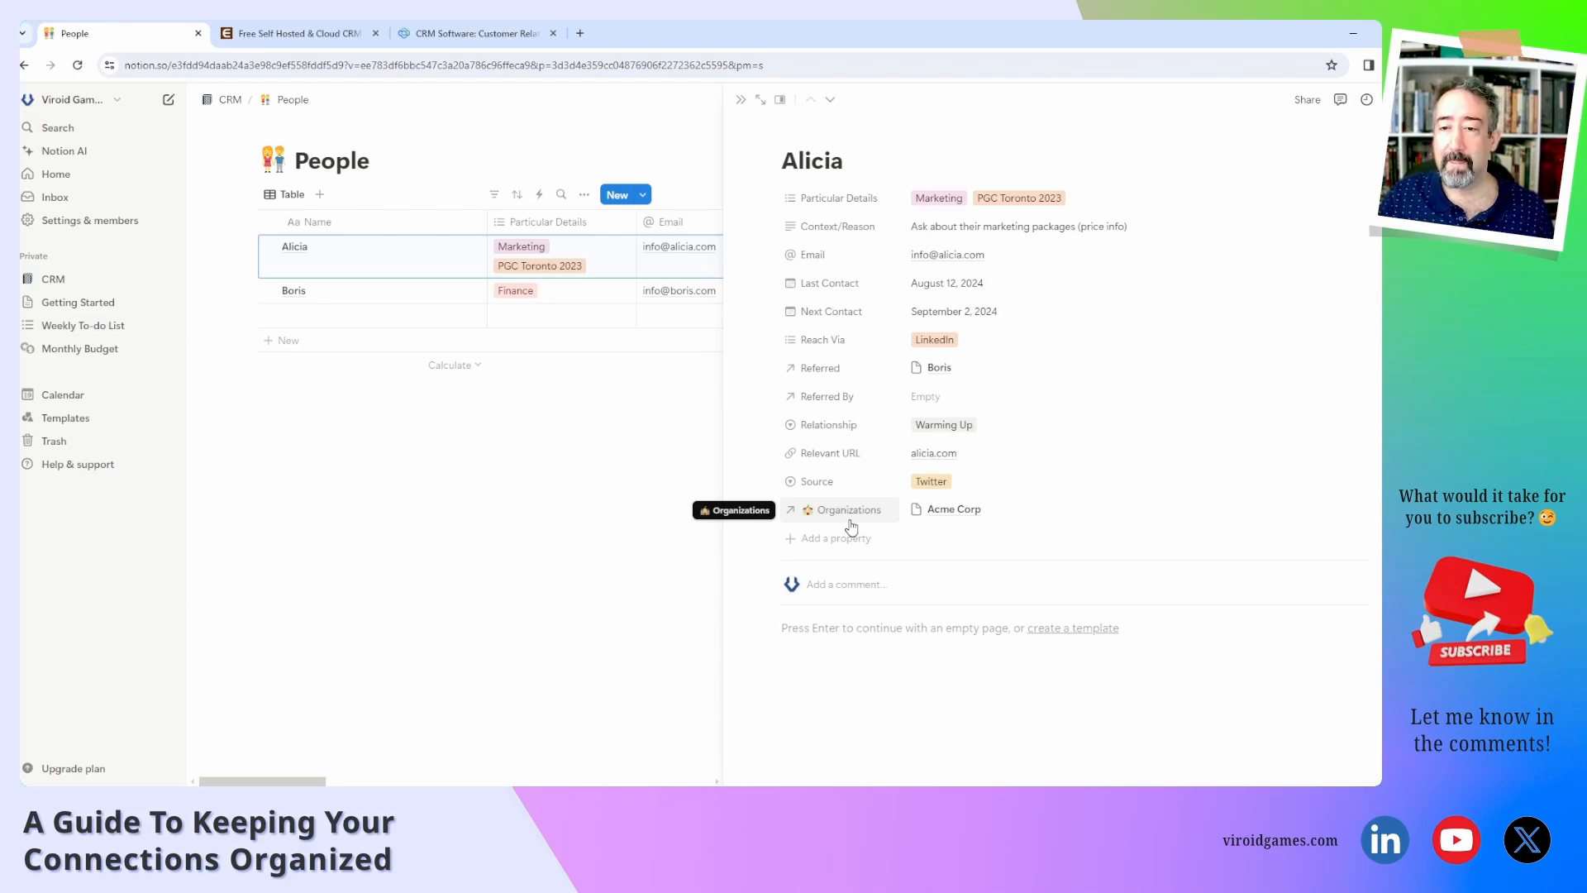
Check Acme Corp's page, then view the Organizations database from the CRM sidebar.
click(964, 512)
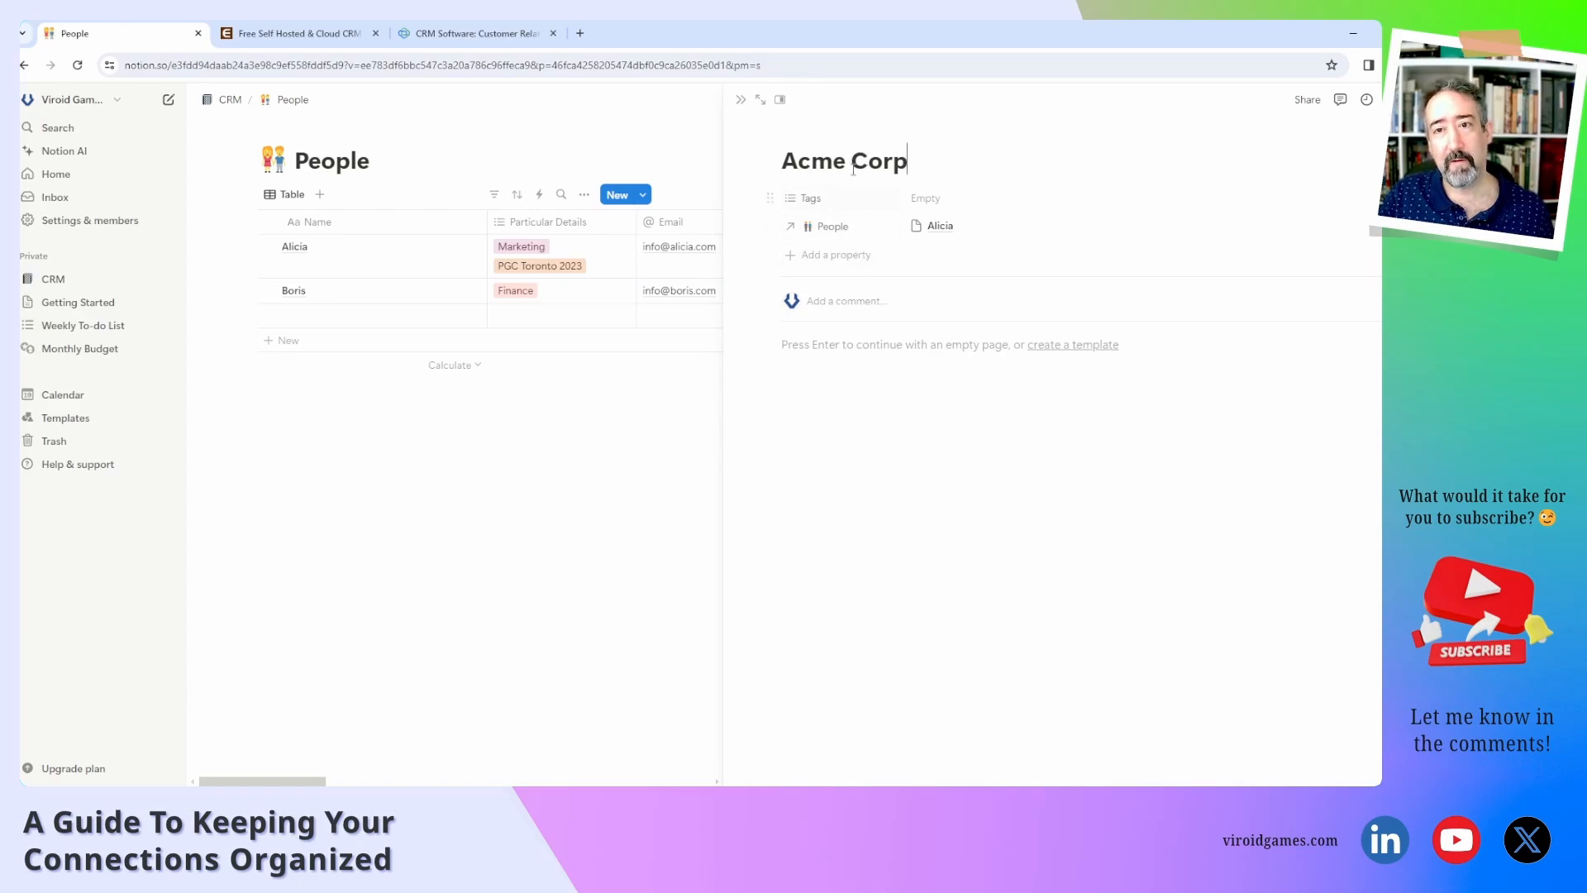
click(469, 504)
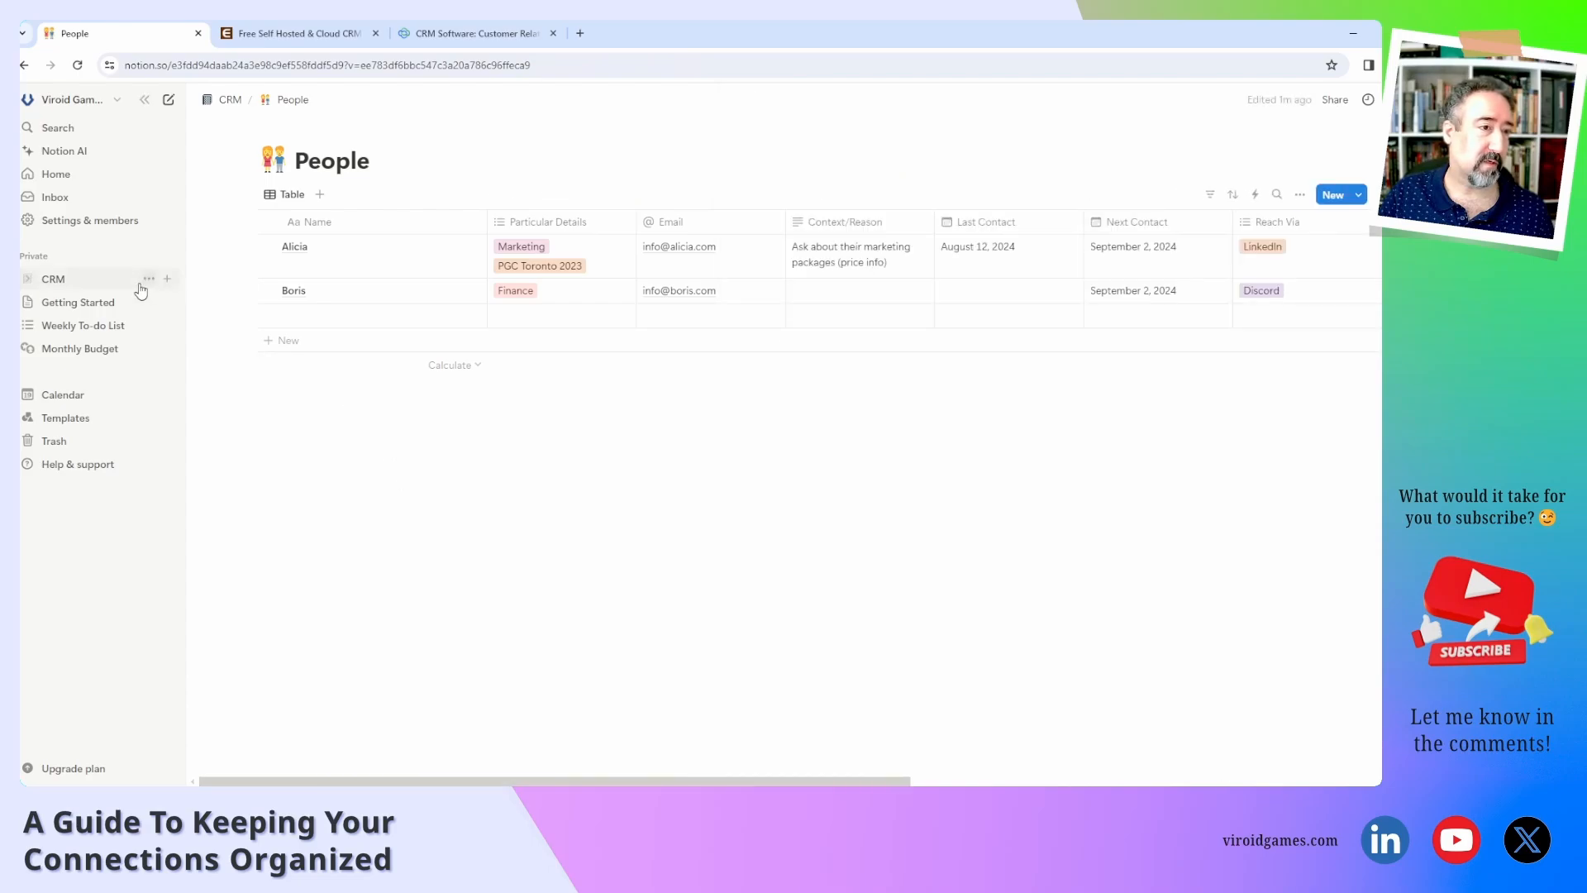
click(27, 279)
click(71, 328)
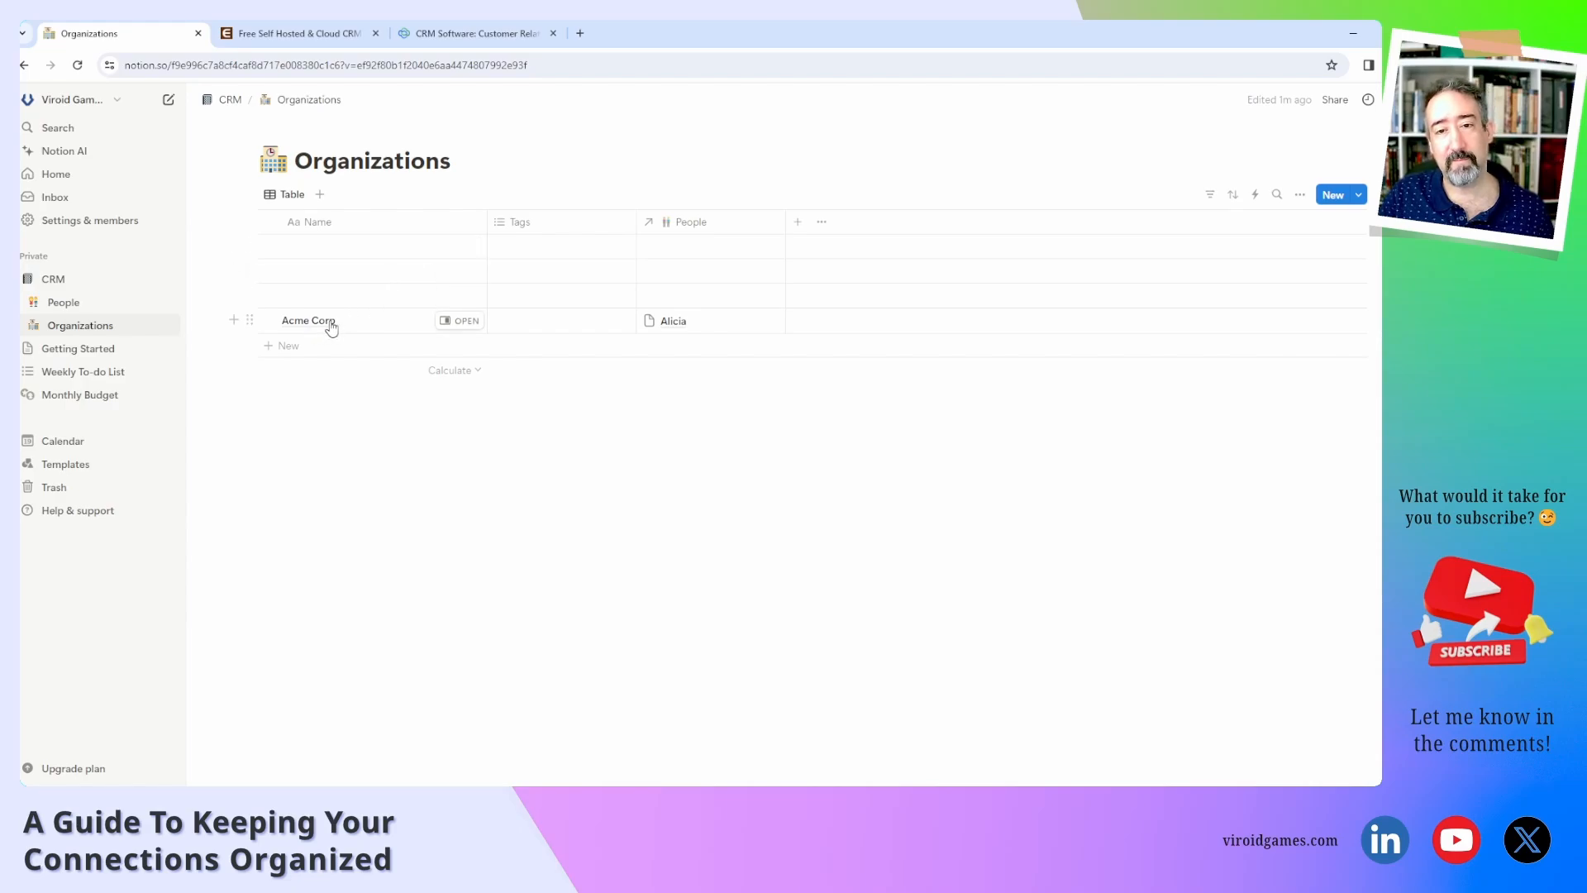
Link an untitled organization to the first contact, then open that blank row in Organizations.
click(90, 309)
click(454, 250)
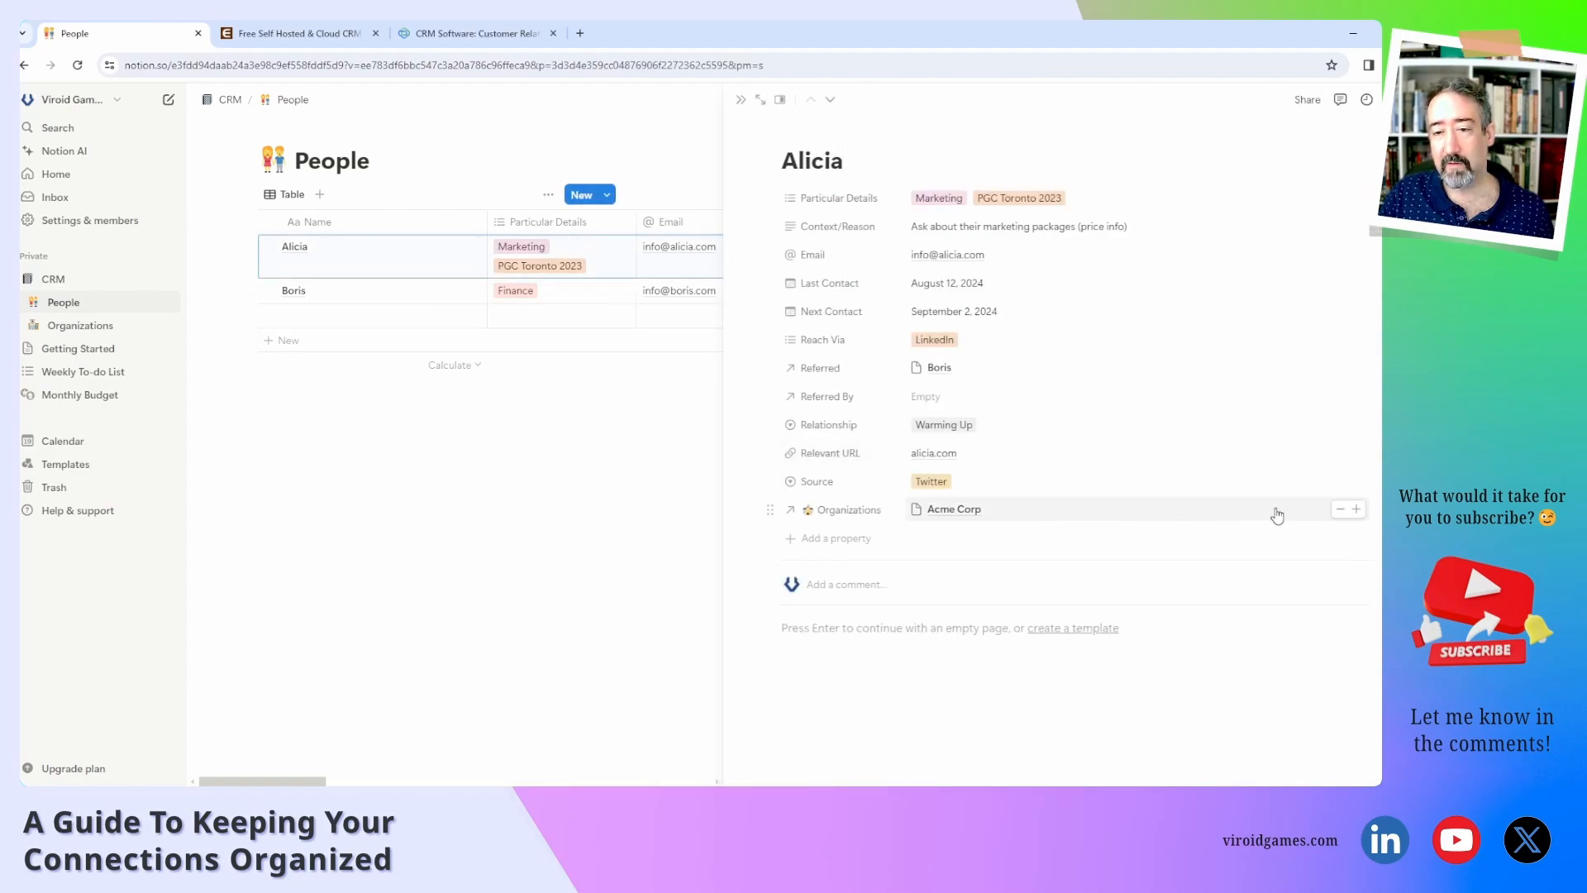
click(1356, 510)
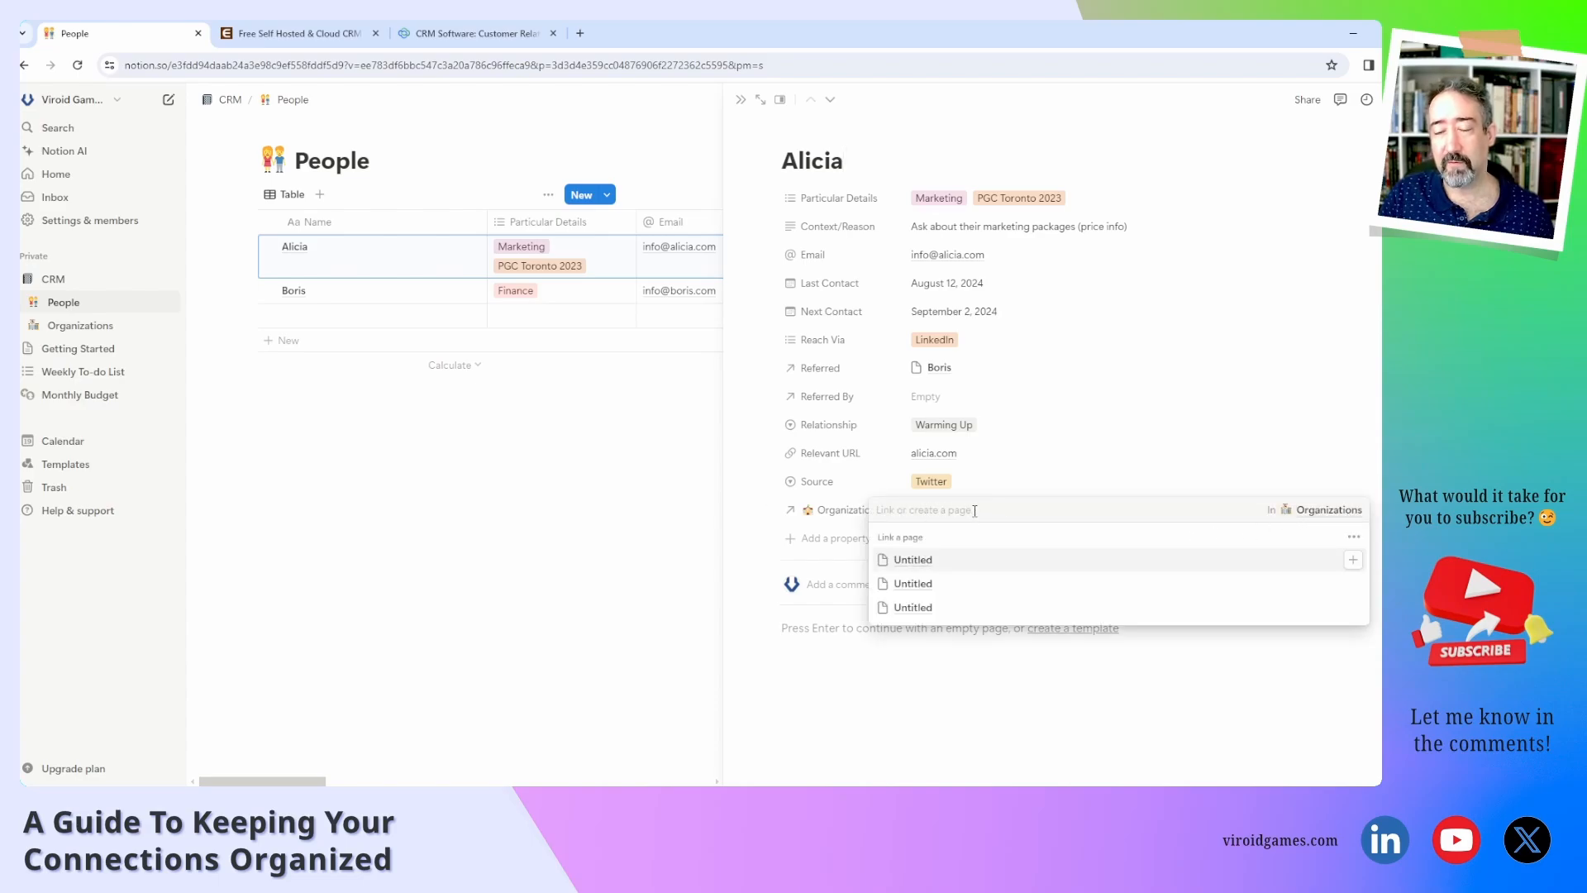
click(928, 585)
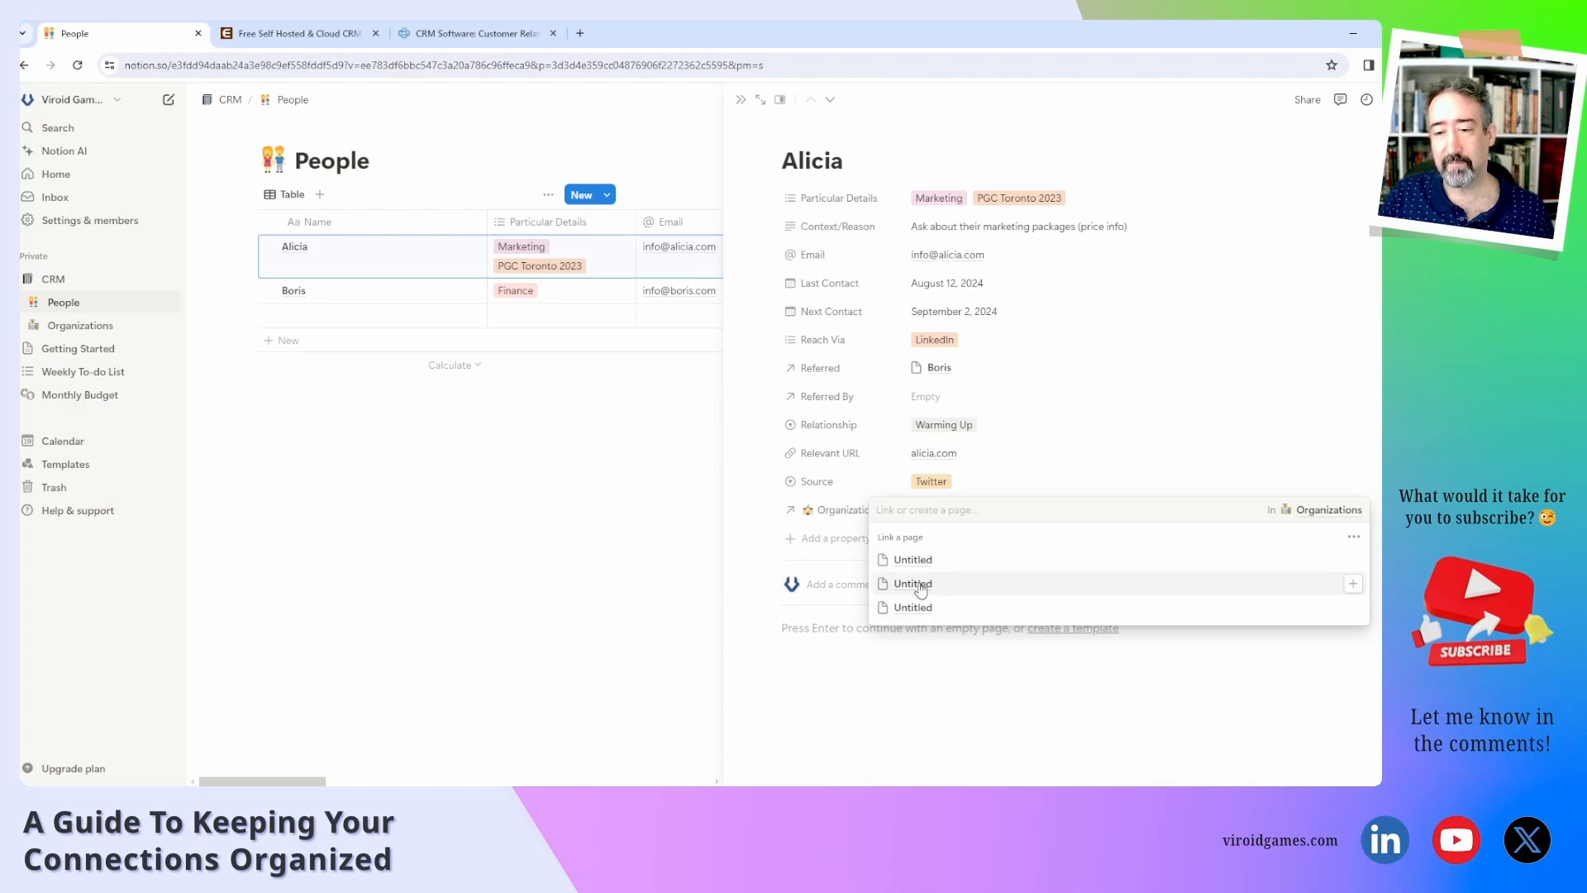
click(822, 693)
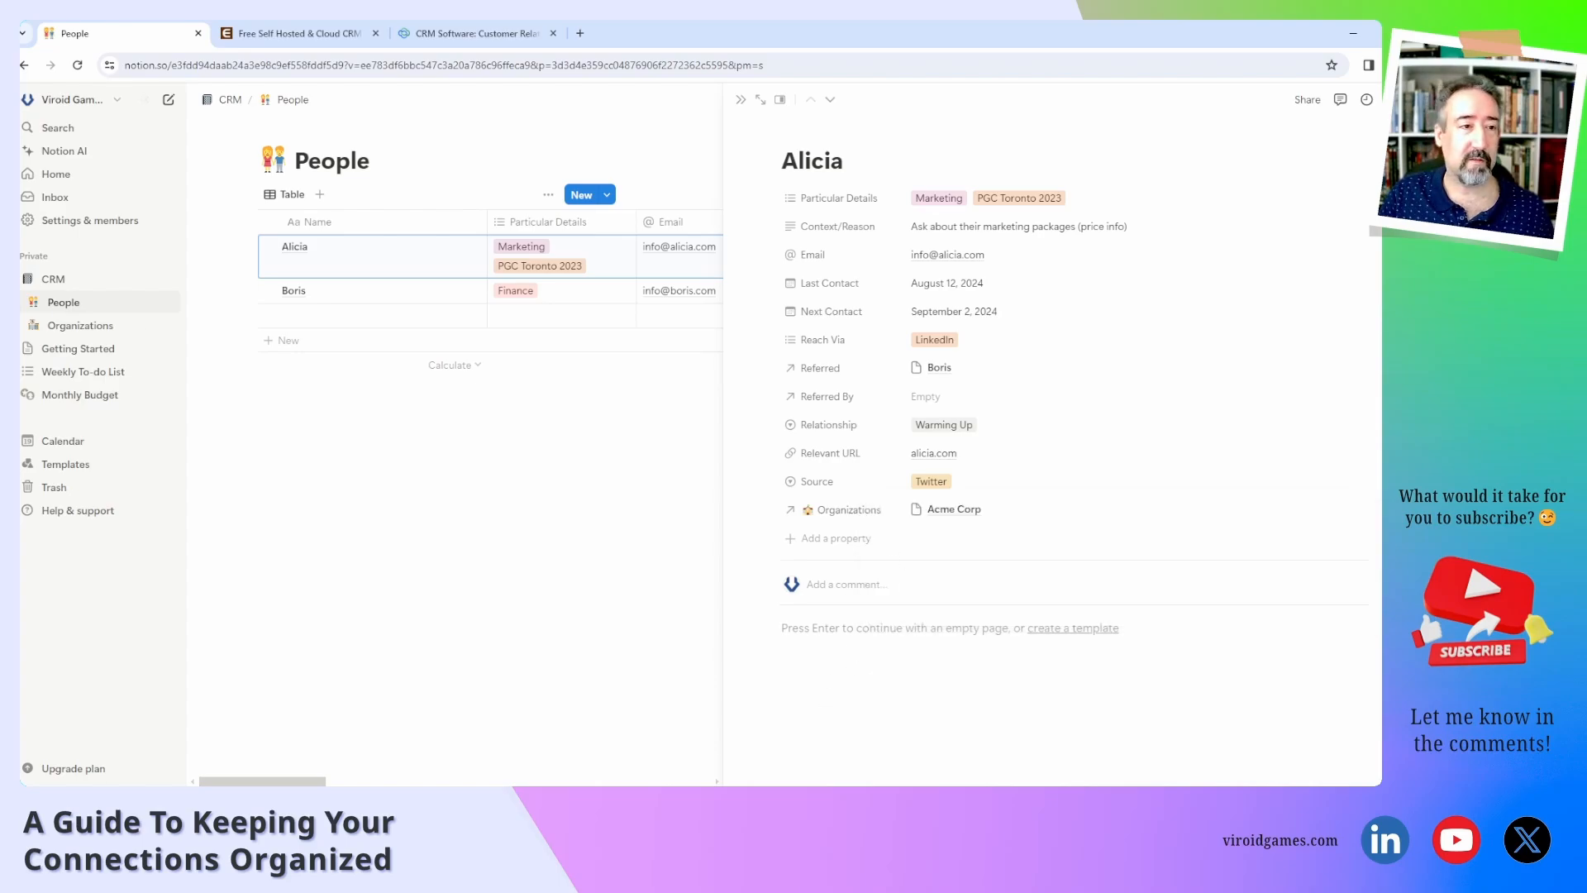
click(88, 330)
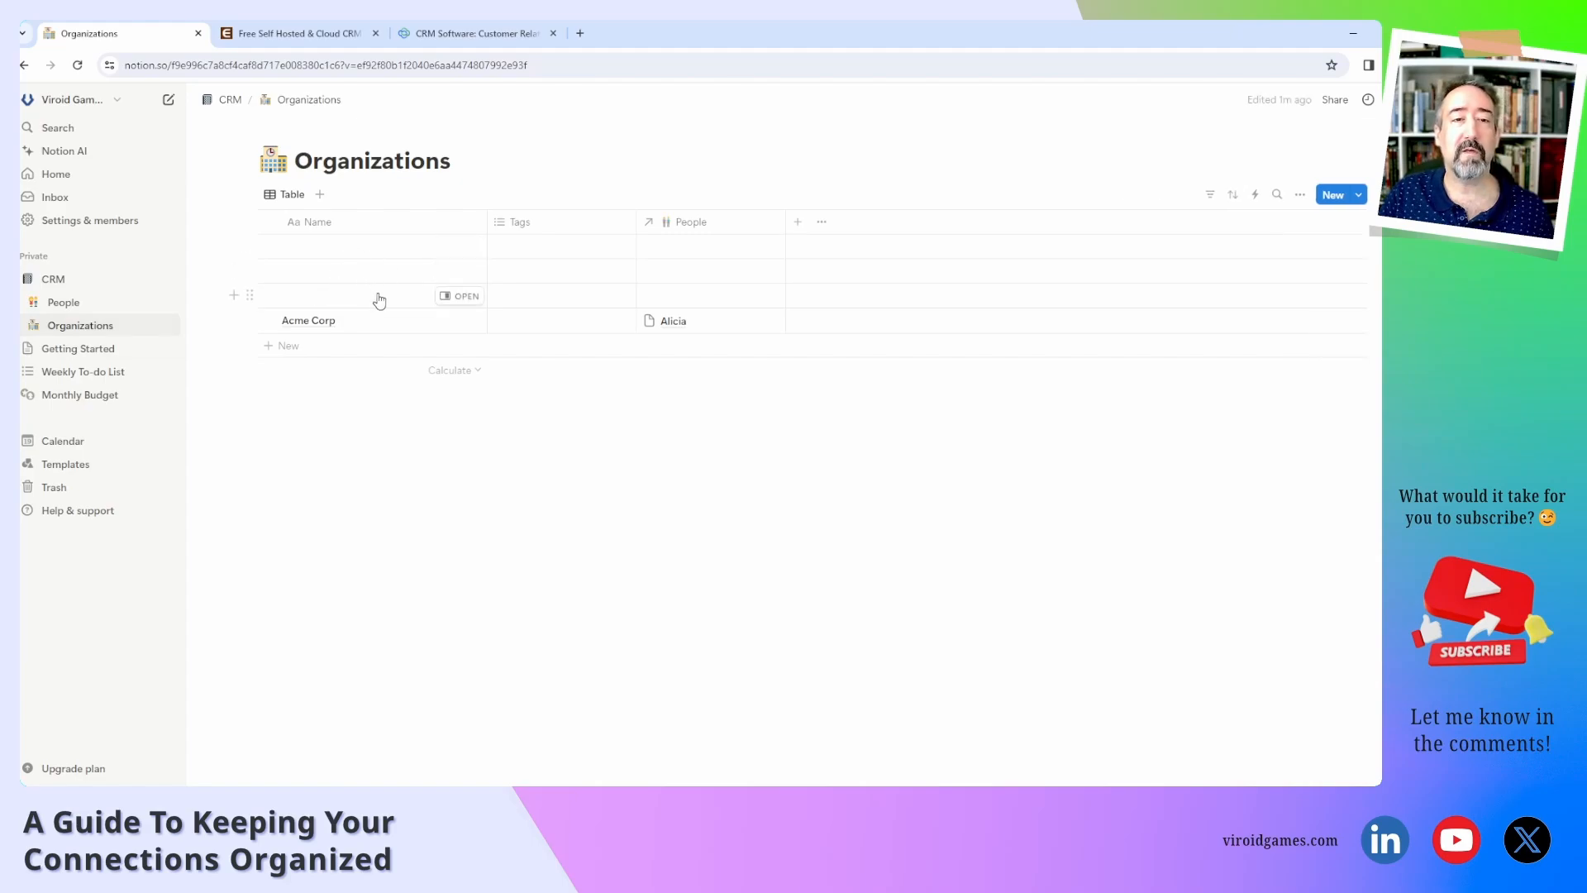
click(459, 296)
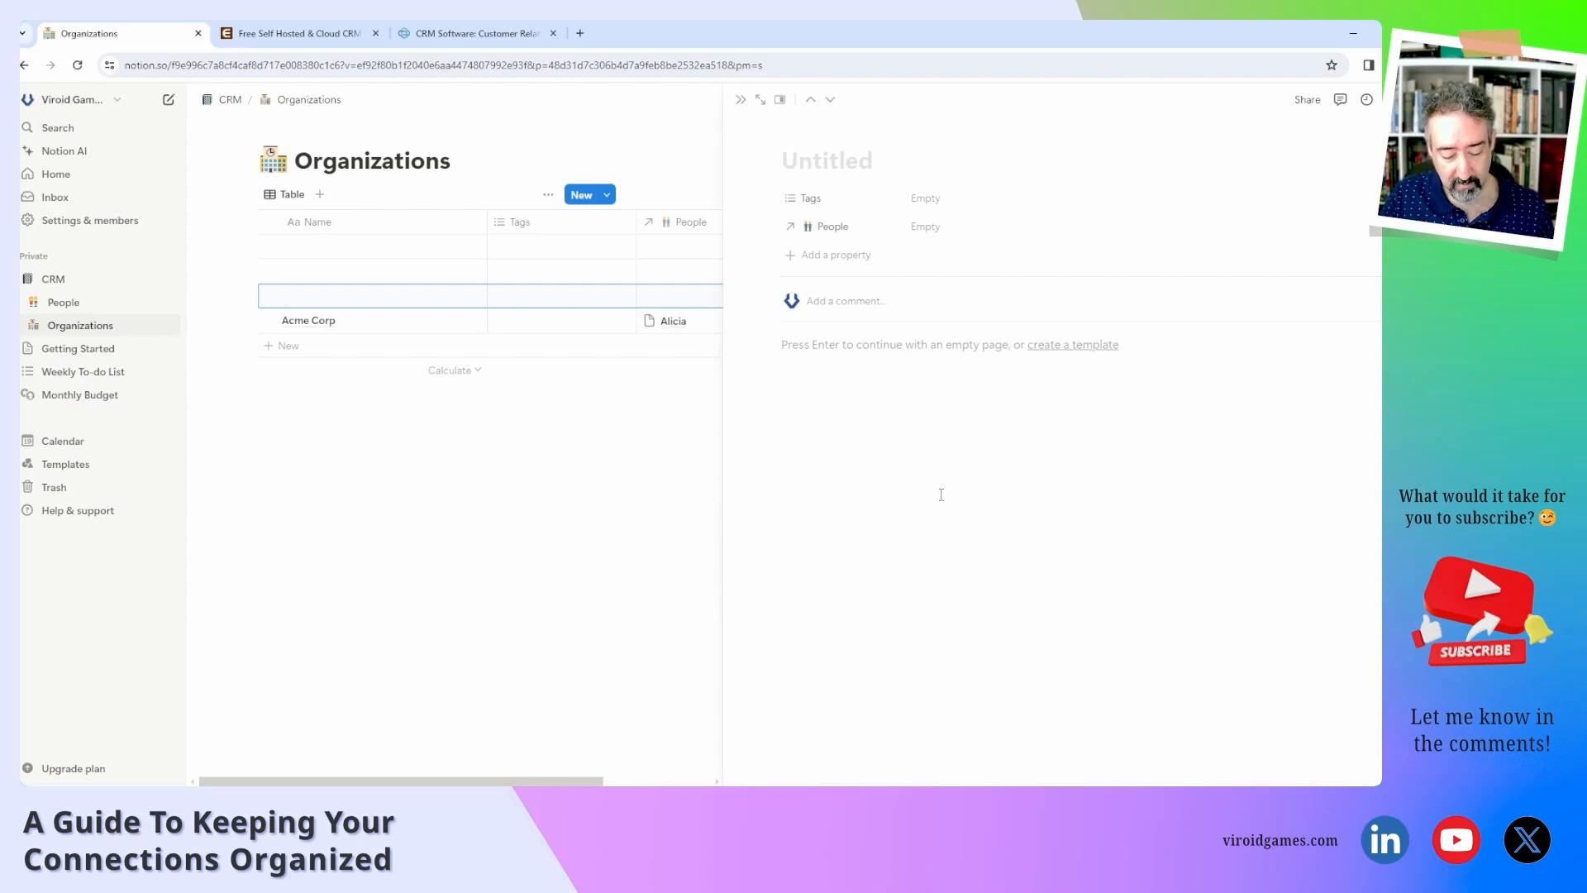
Title the blank organization 'Evil', delete the two empty rows, and go back to People.
text(Evil)
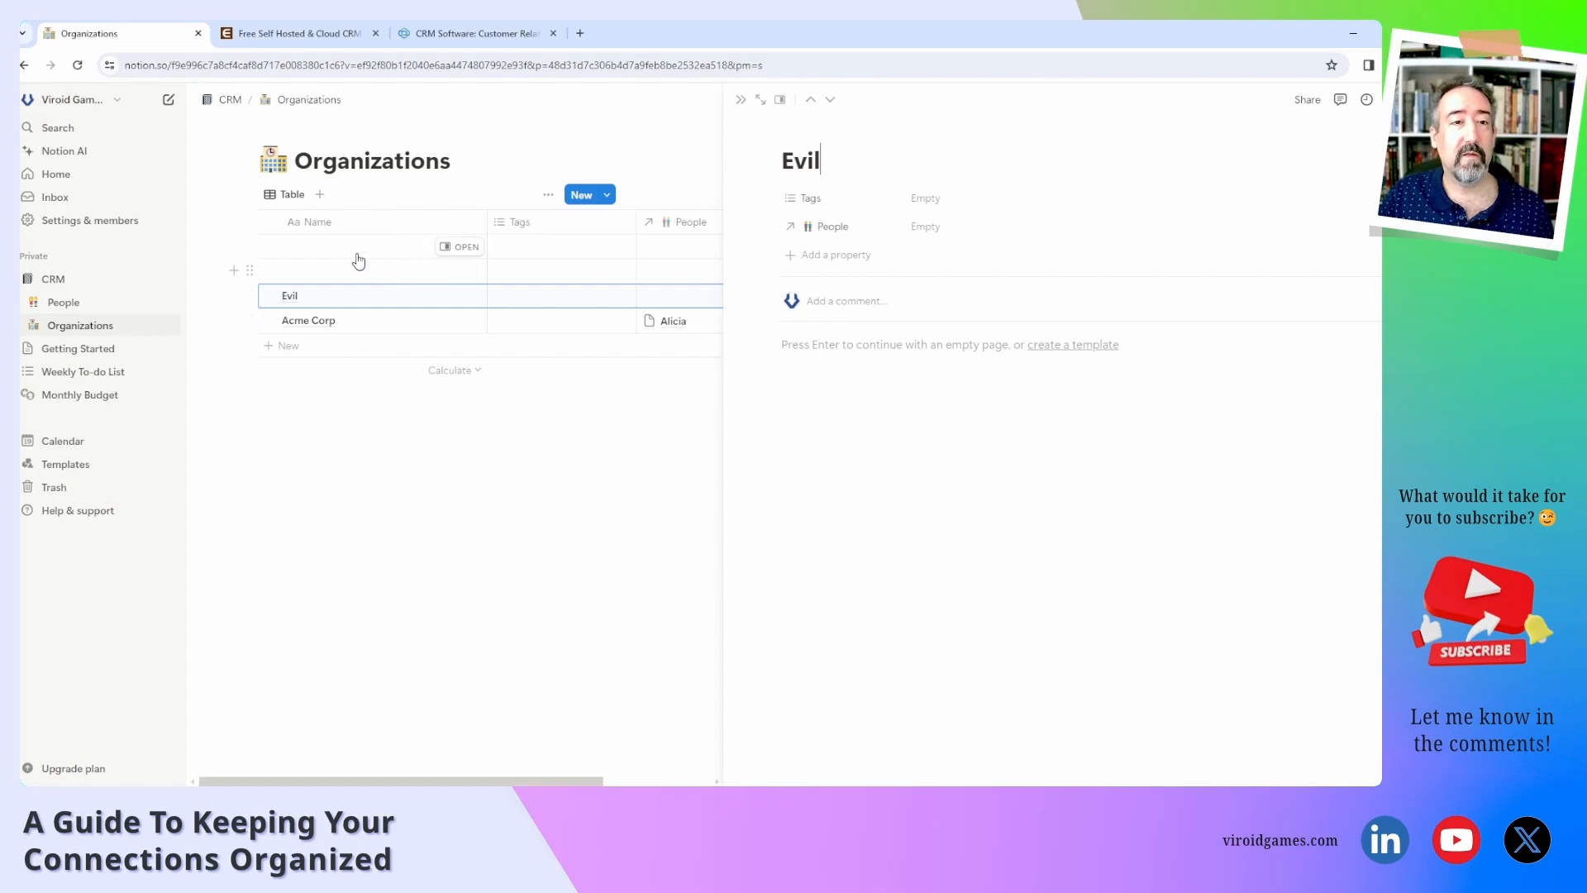
click(248, 269)
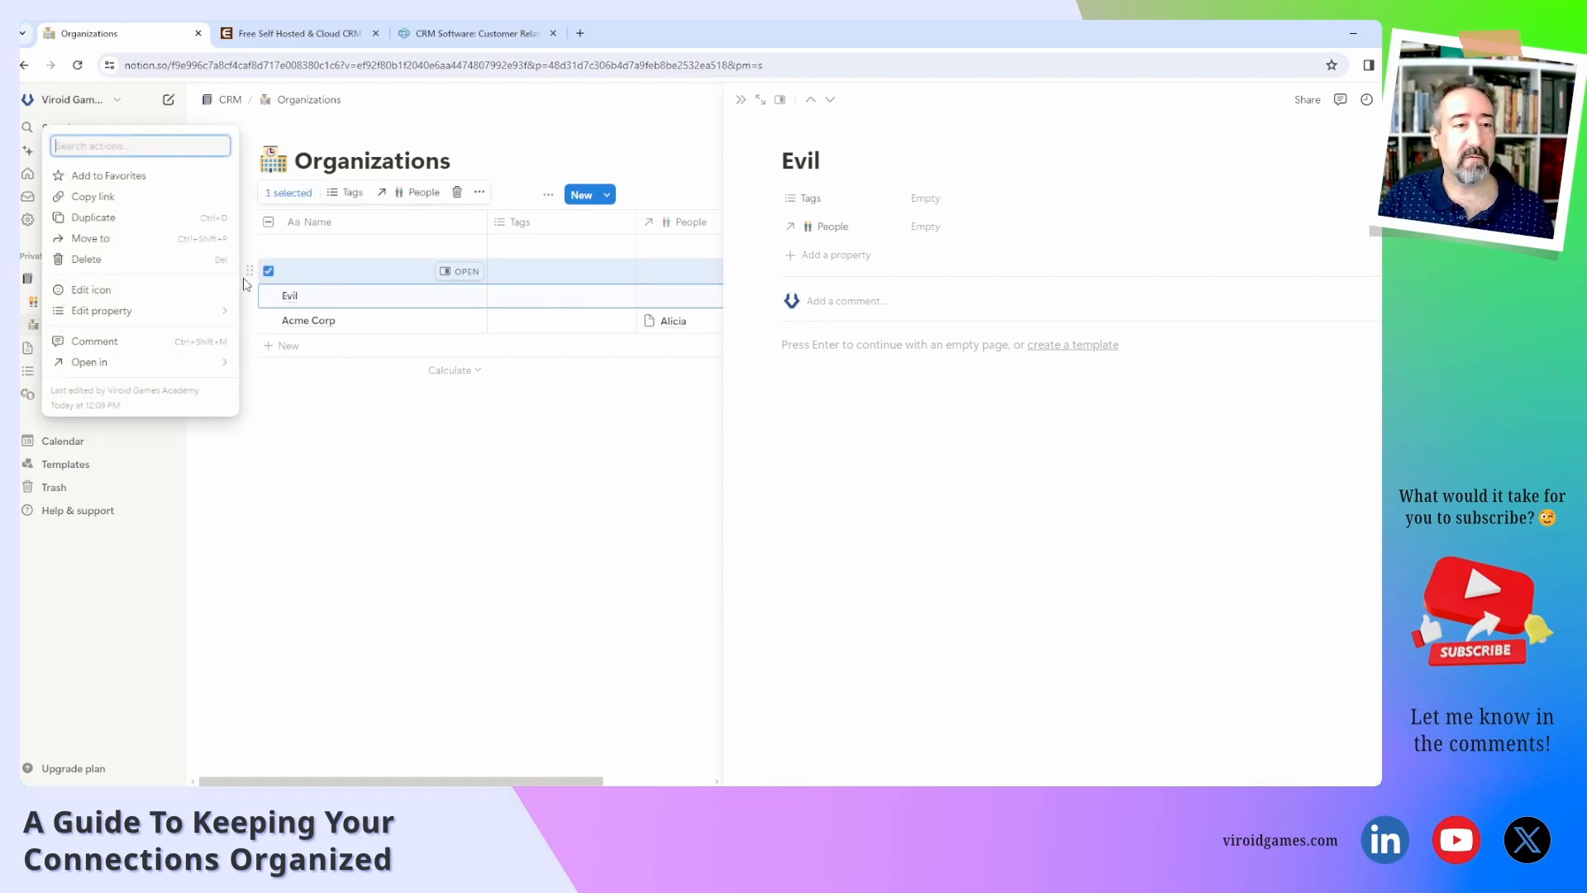
click(170, 257)
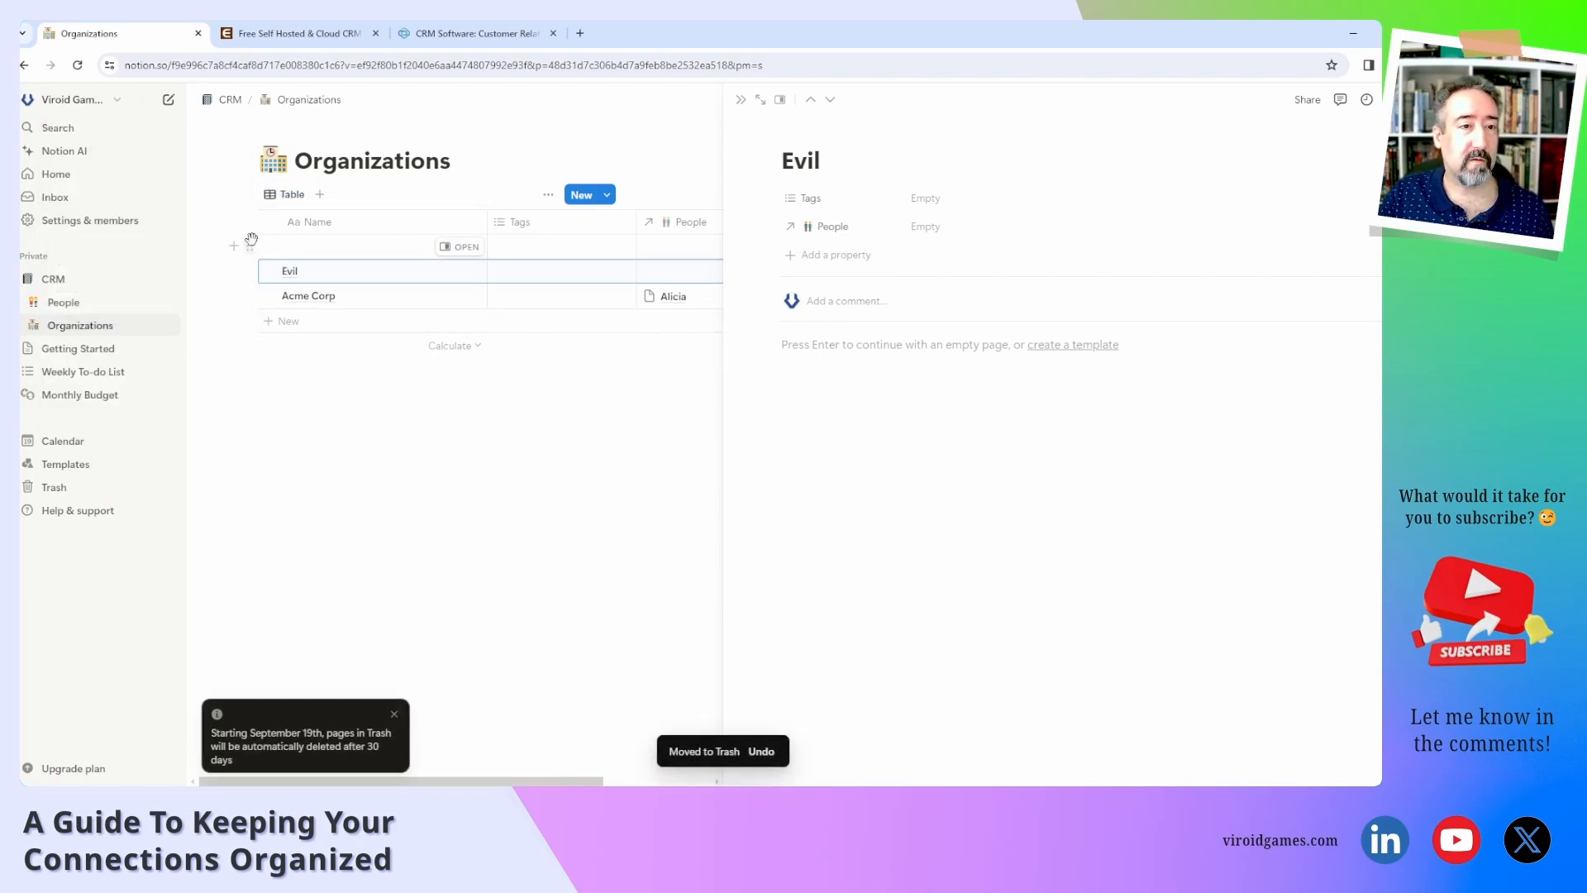
click(248, 245)
click(180, 247)
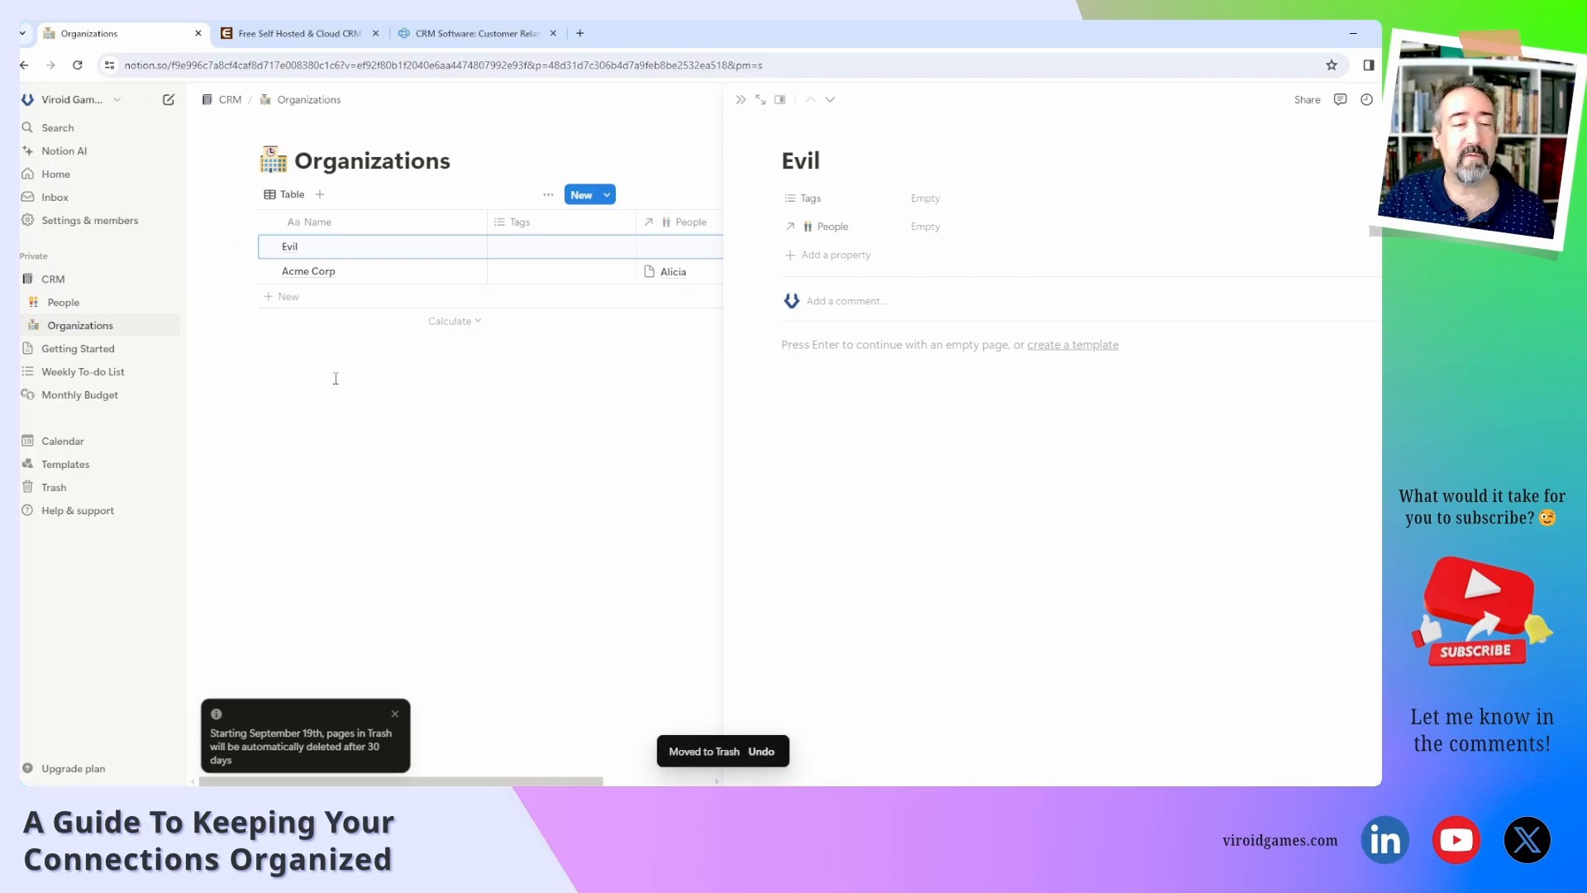
click(275, 445)
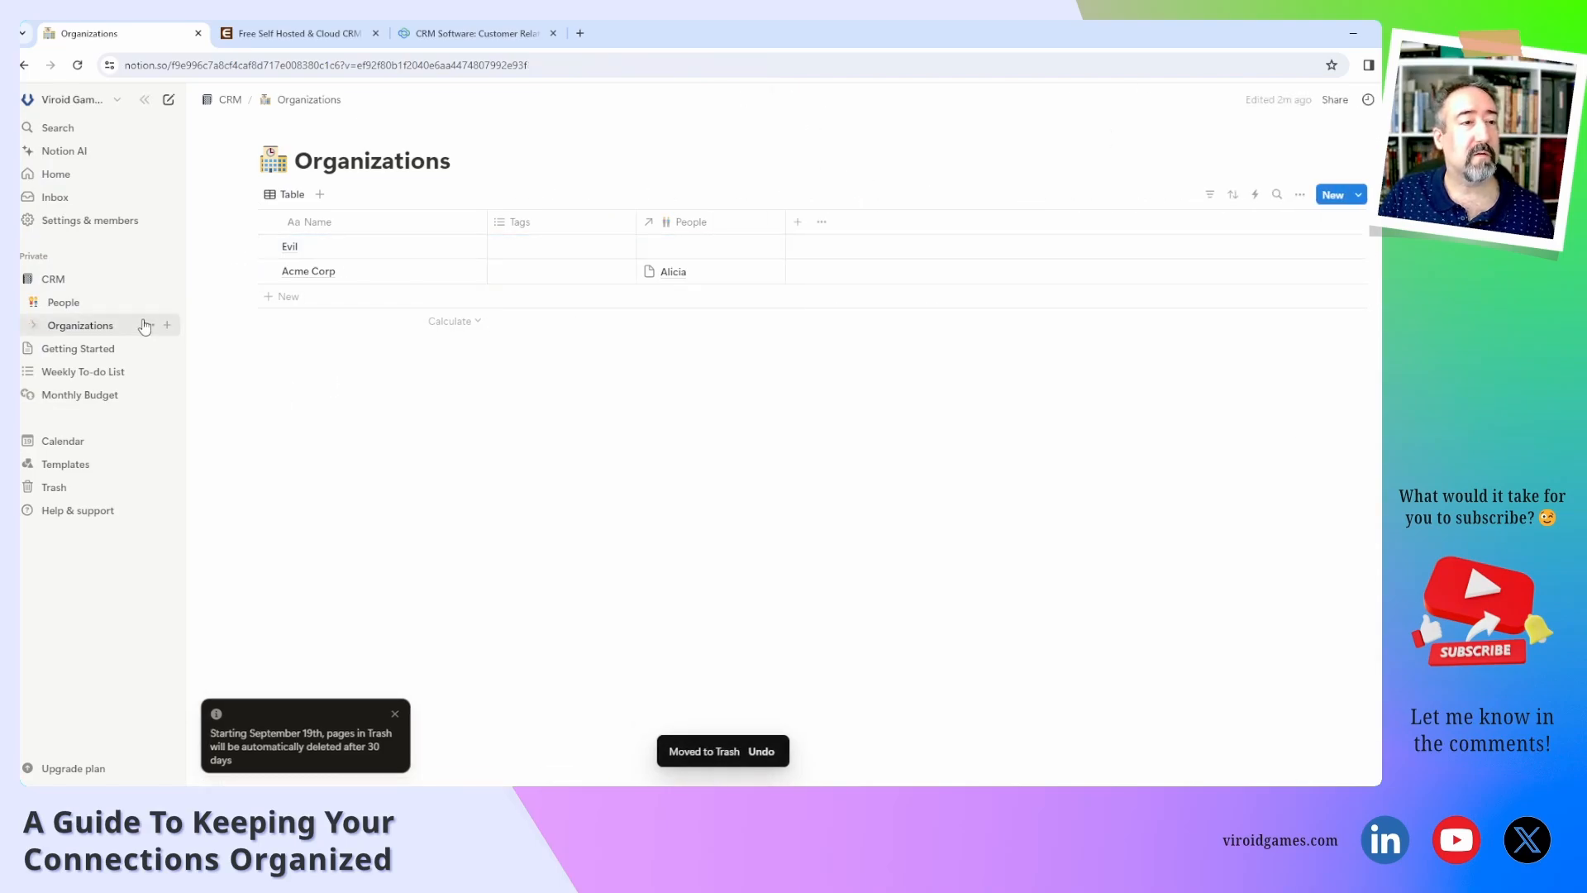
click(103, 304)
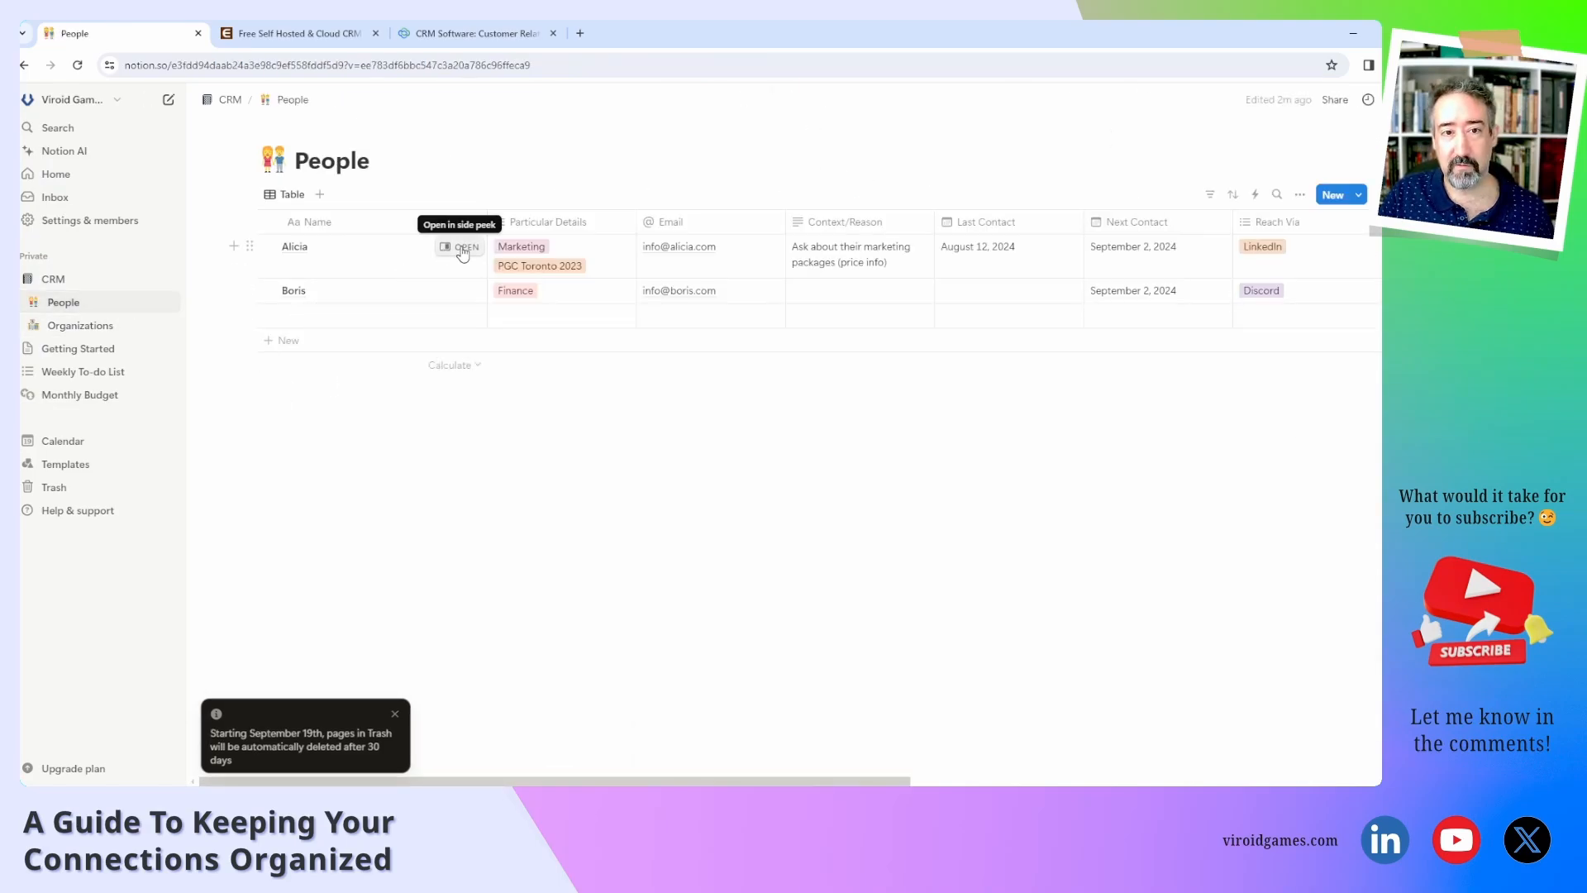
Select Acme Corp as Alicia's organization and confirm Acme Corp lists her under People.
click(456, 246)
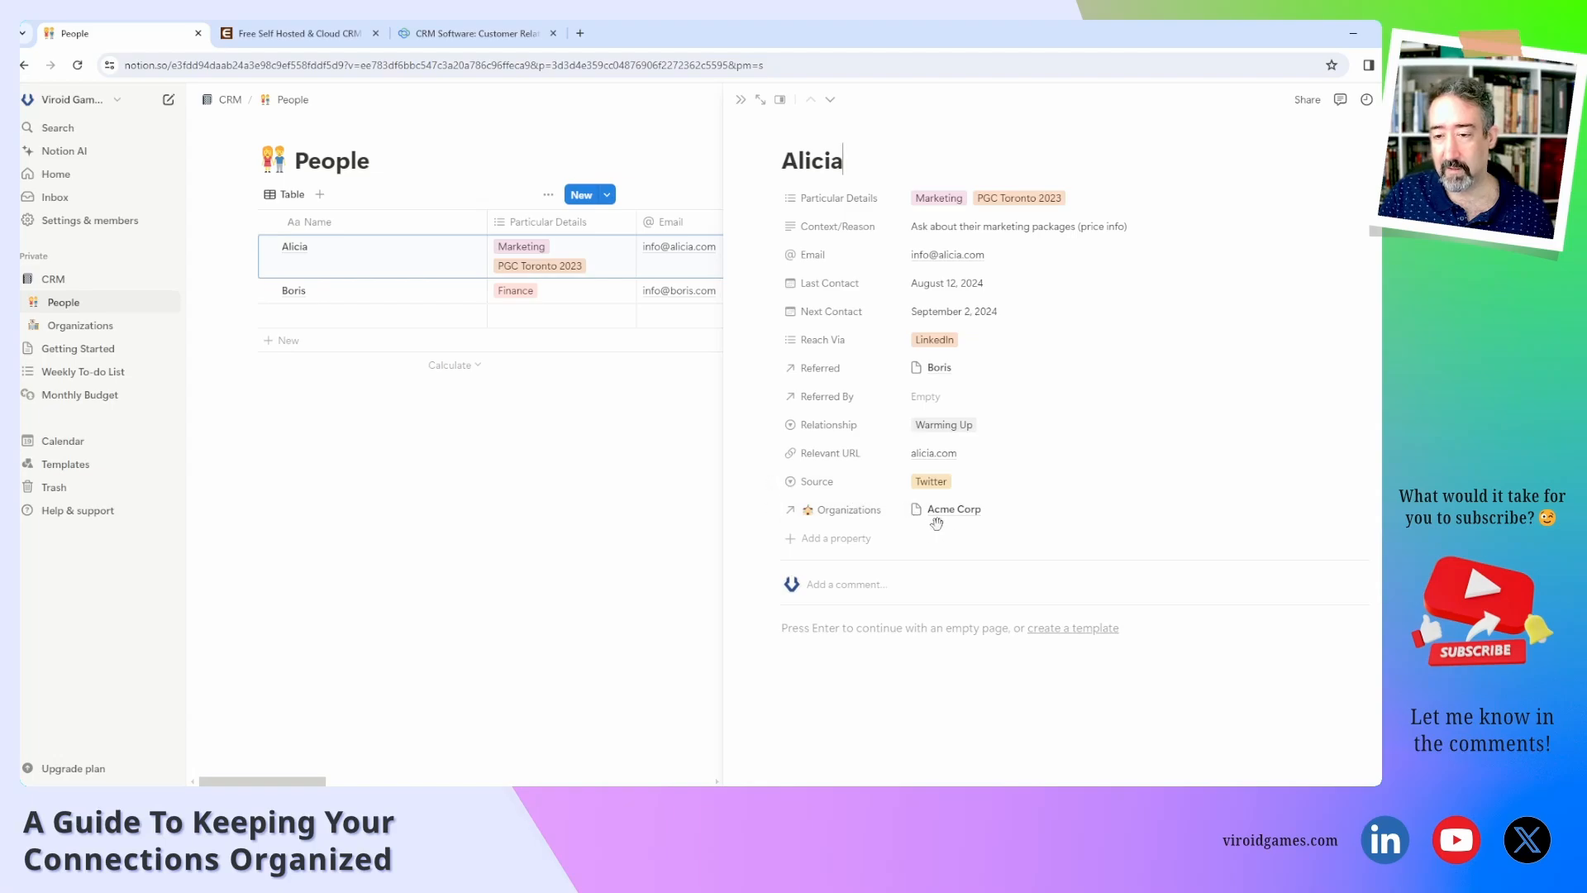
click(1091, 519)
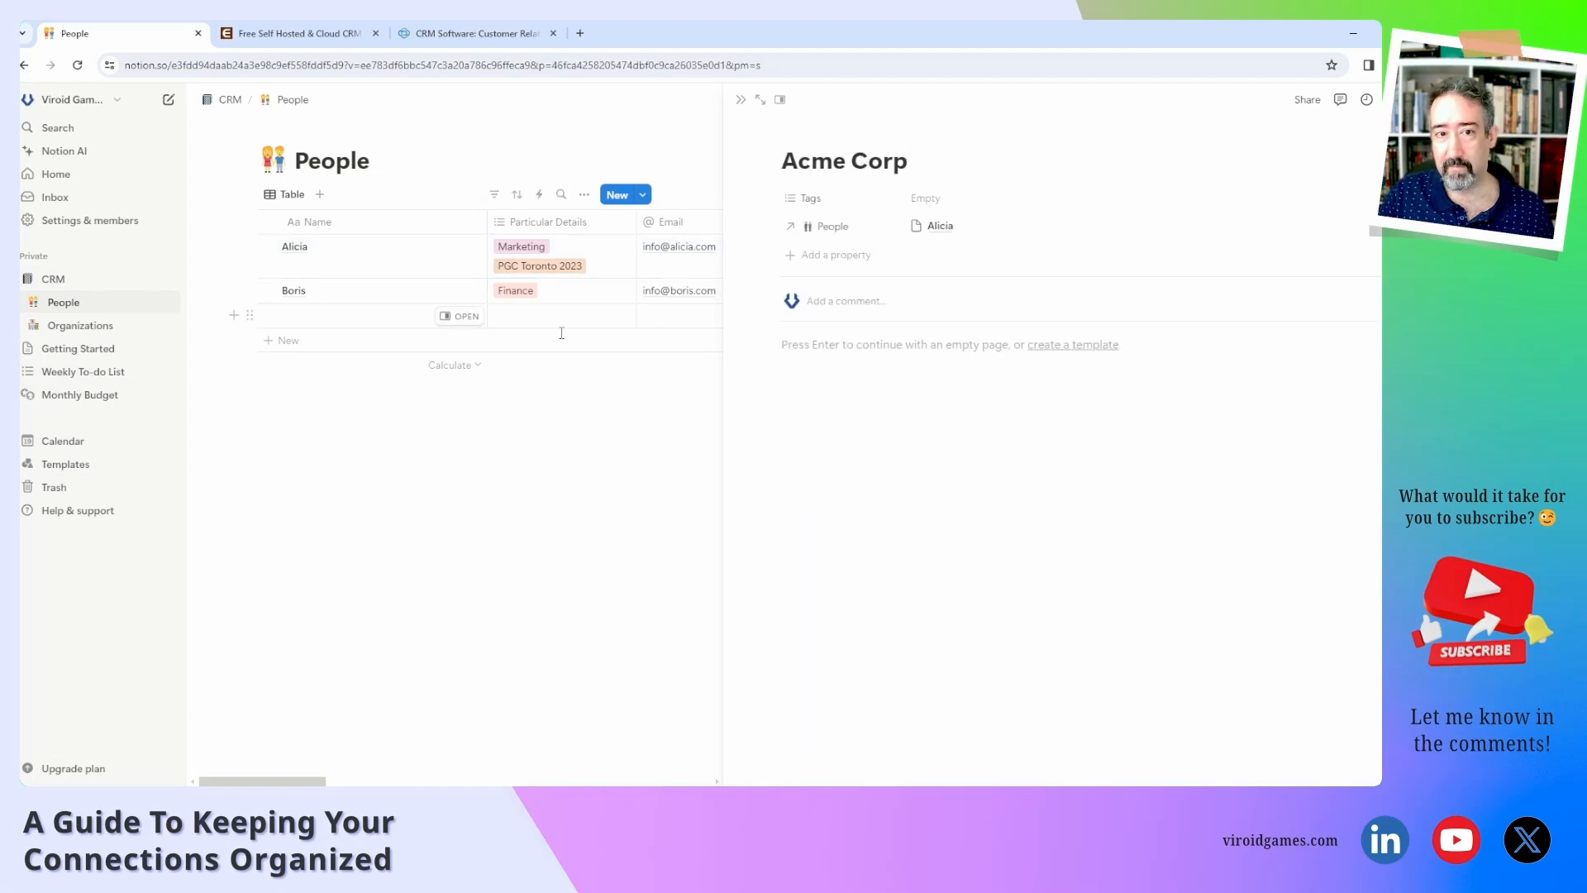
click(463, 246)
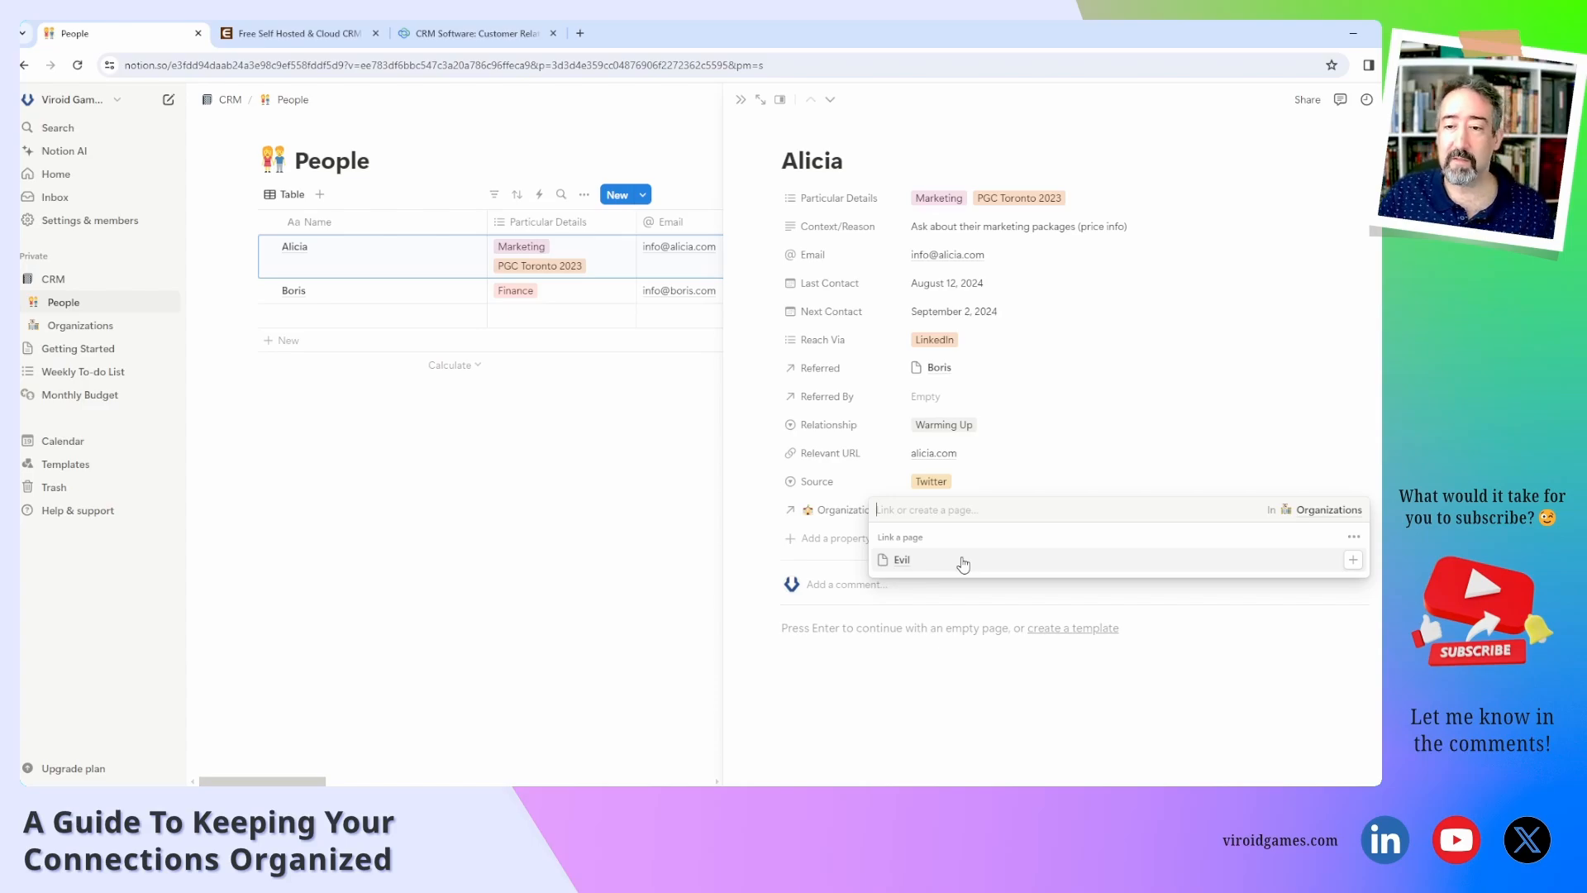
click(922, 645)
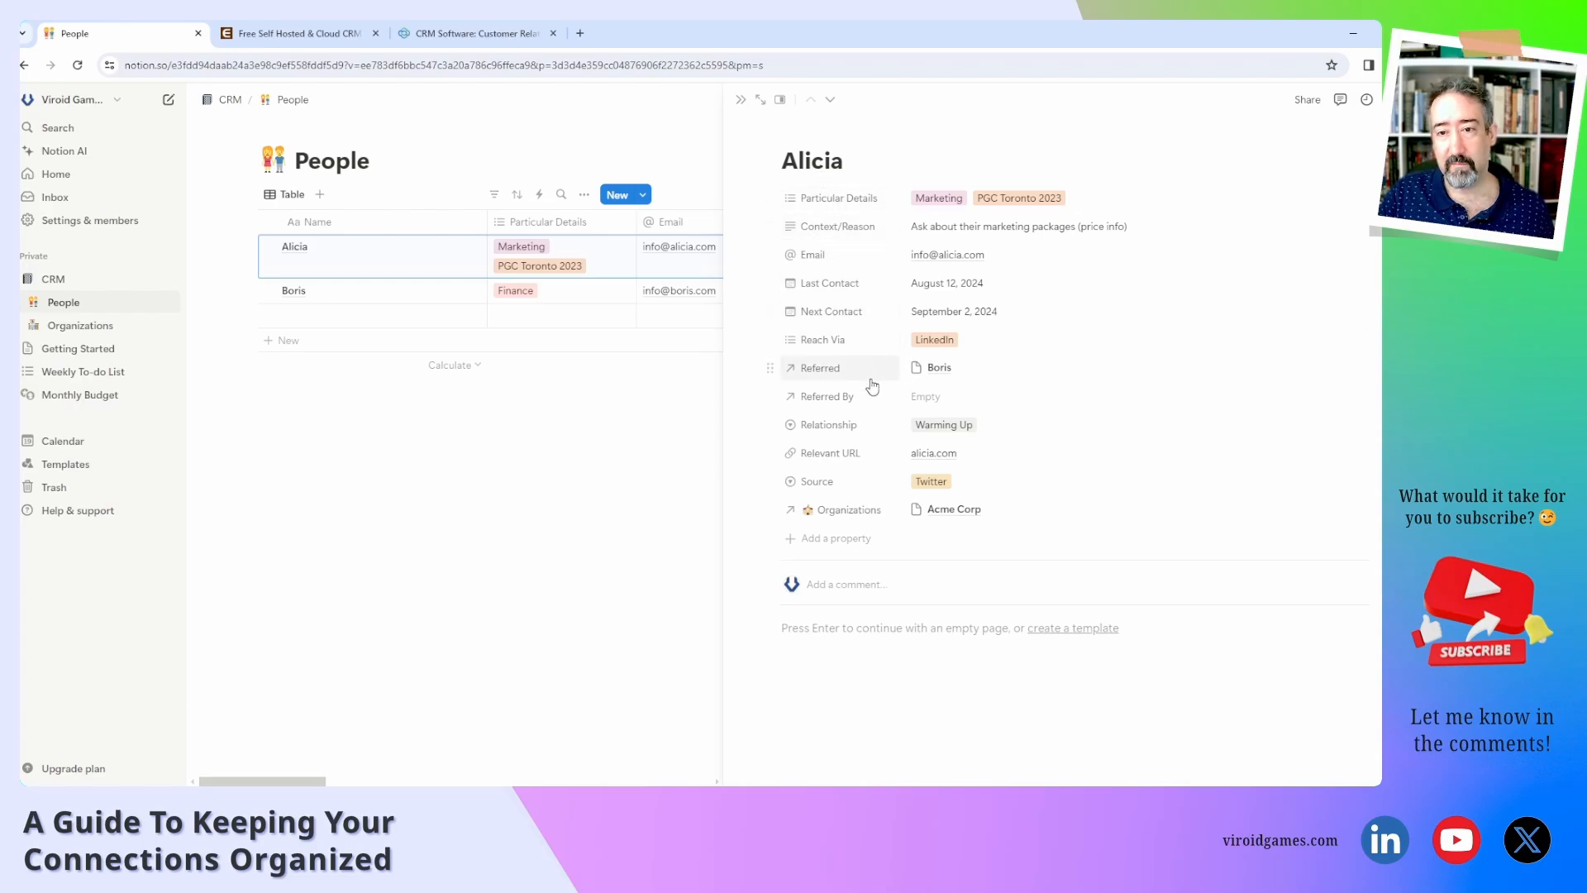
click(953, 517)
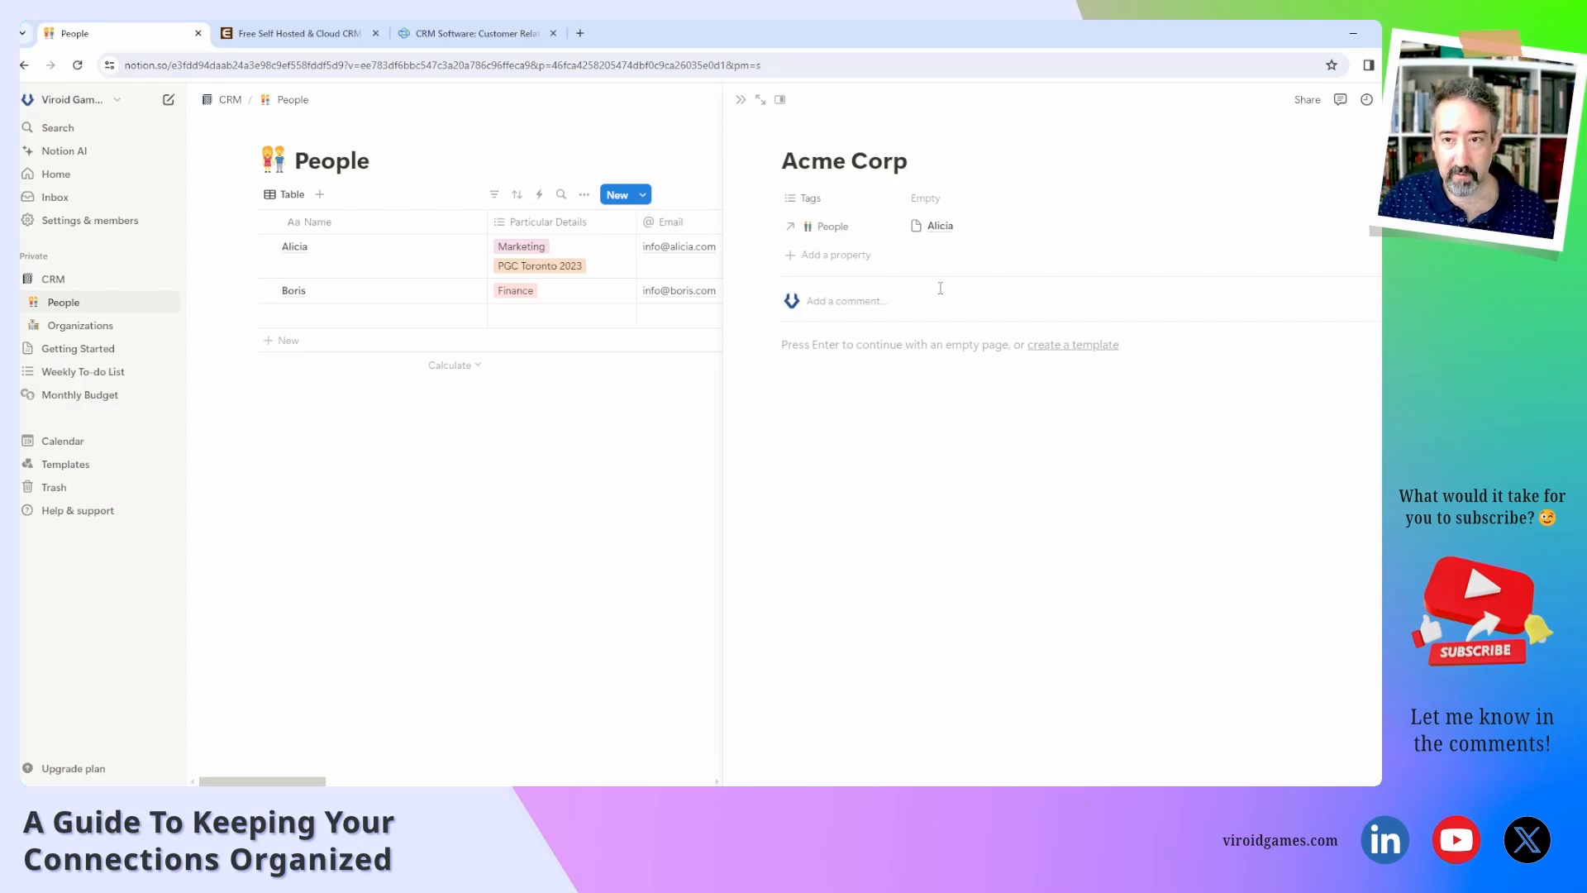
click(939, 227)
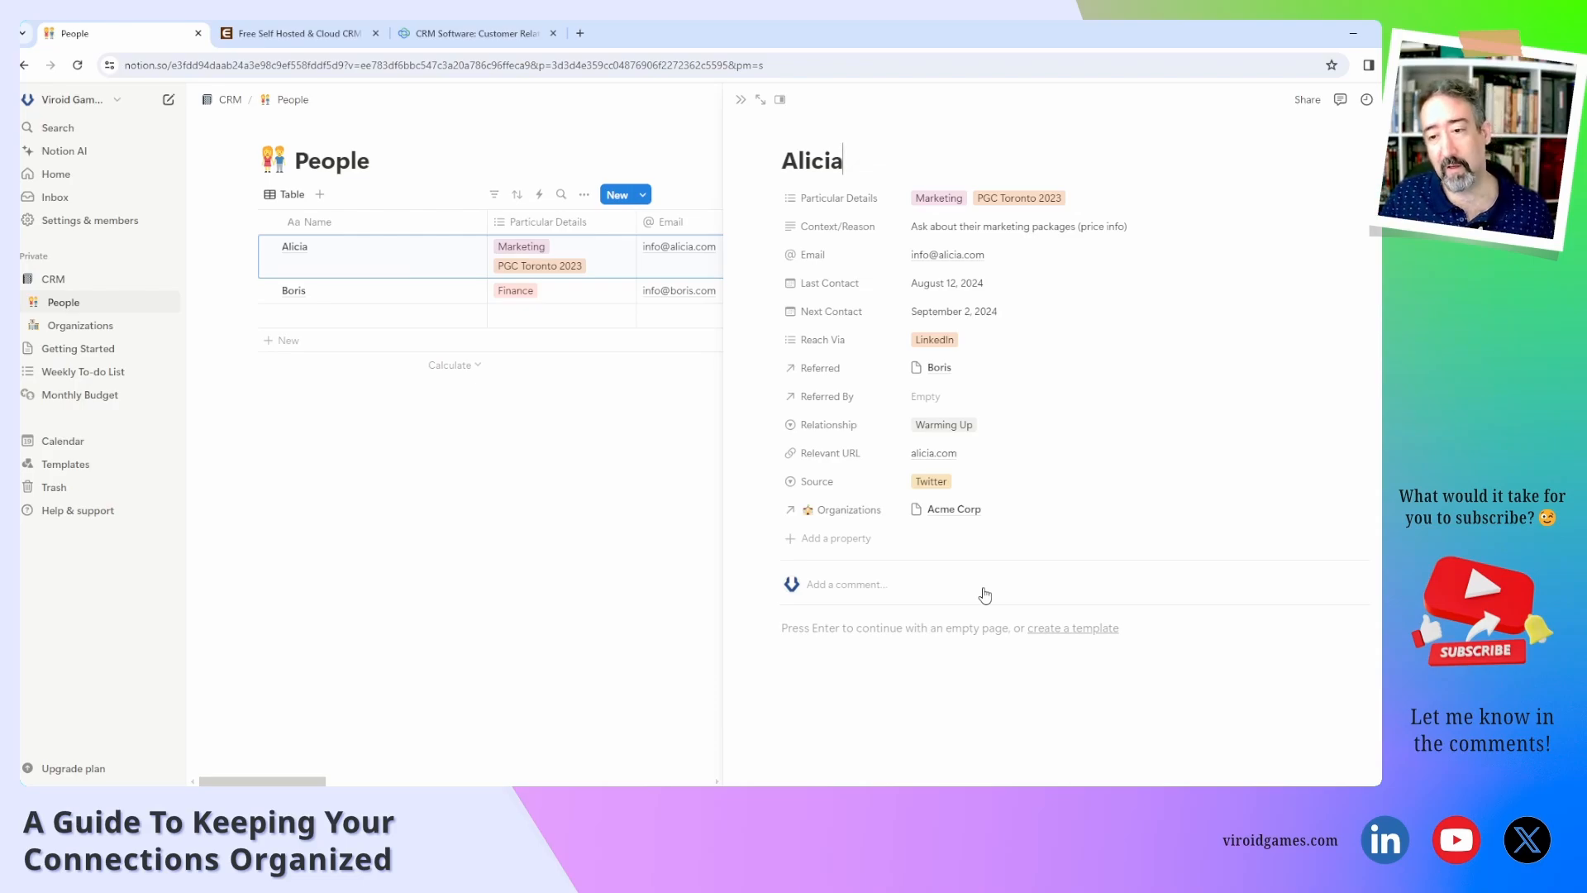
Add a new multi-select property named Title to Alicia's contact.
click(852, 538)
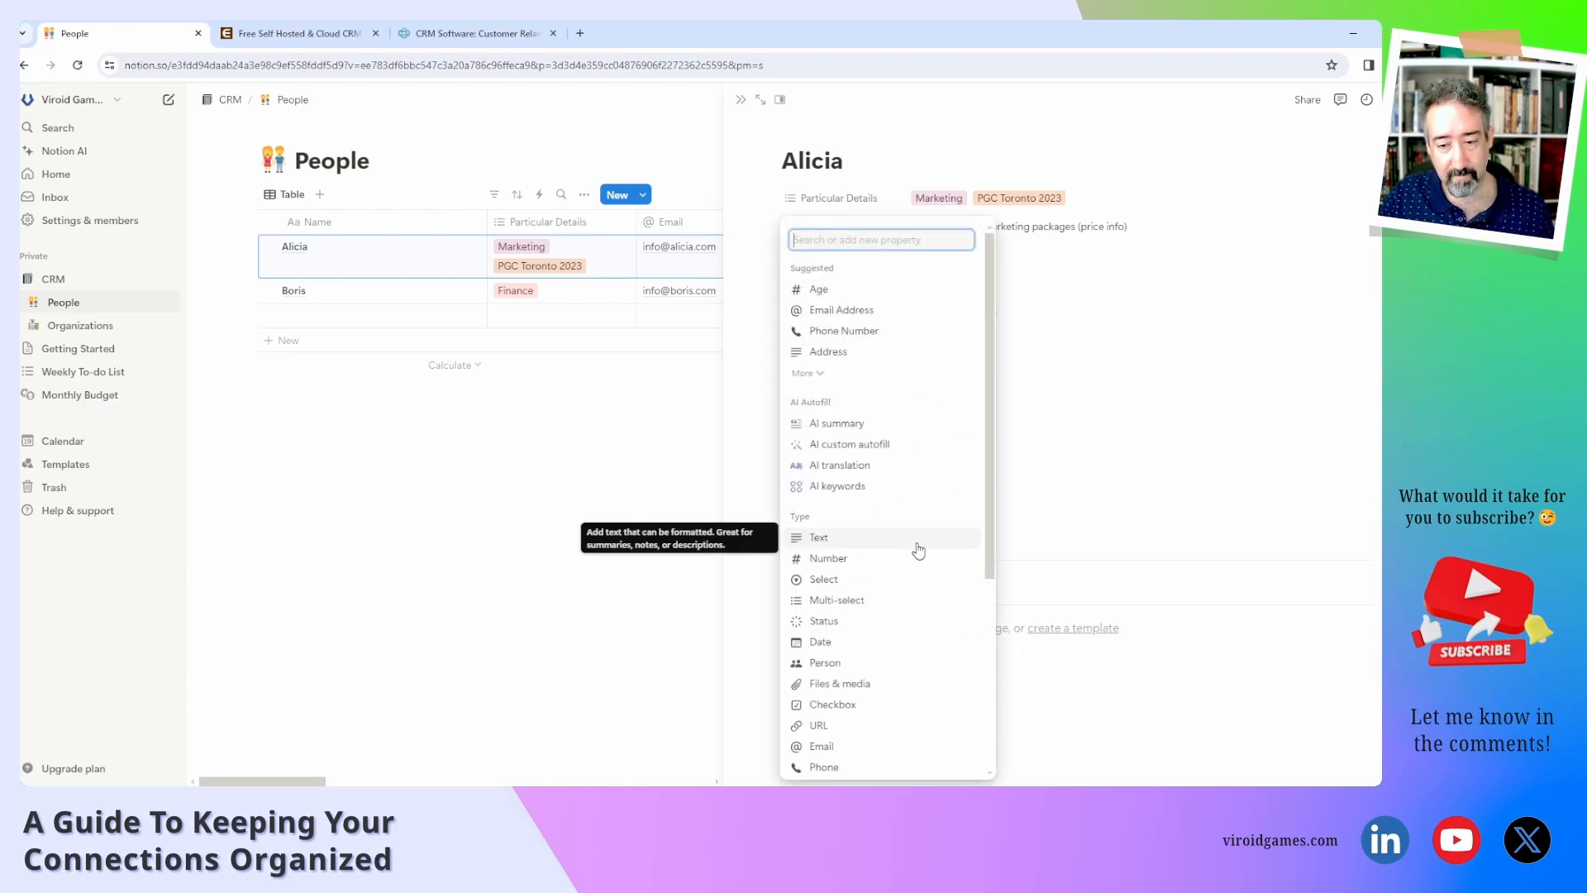
click(882, 603)
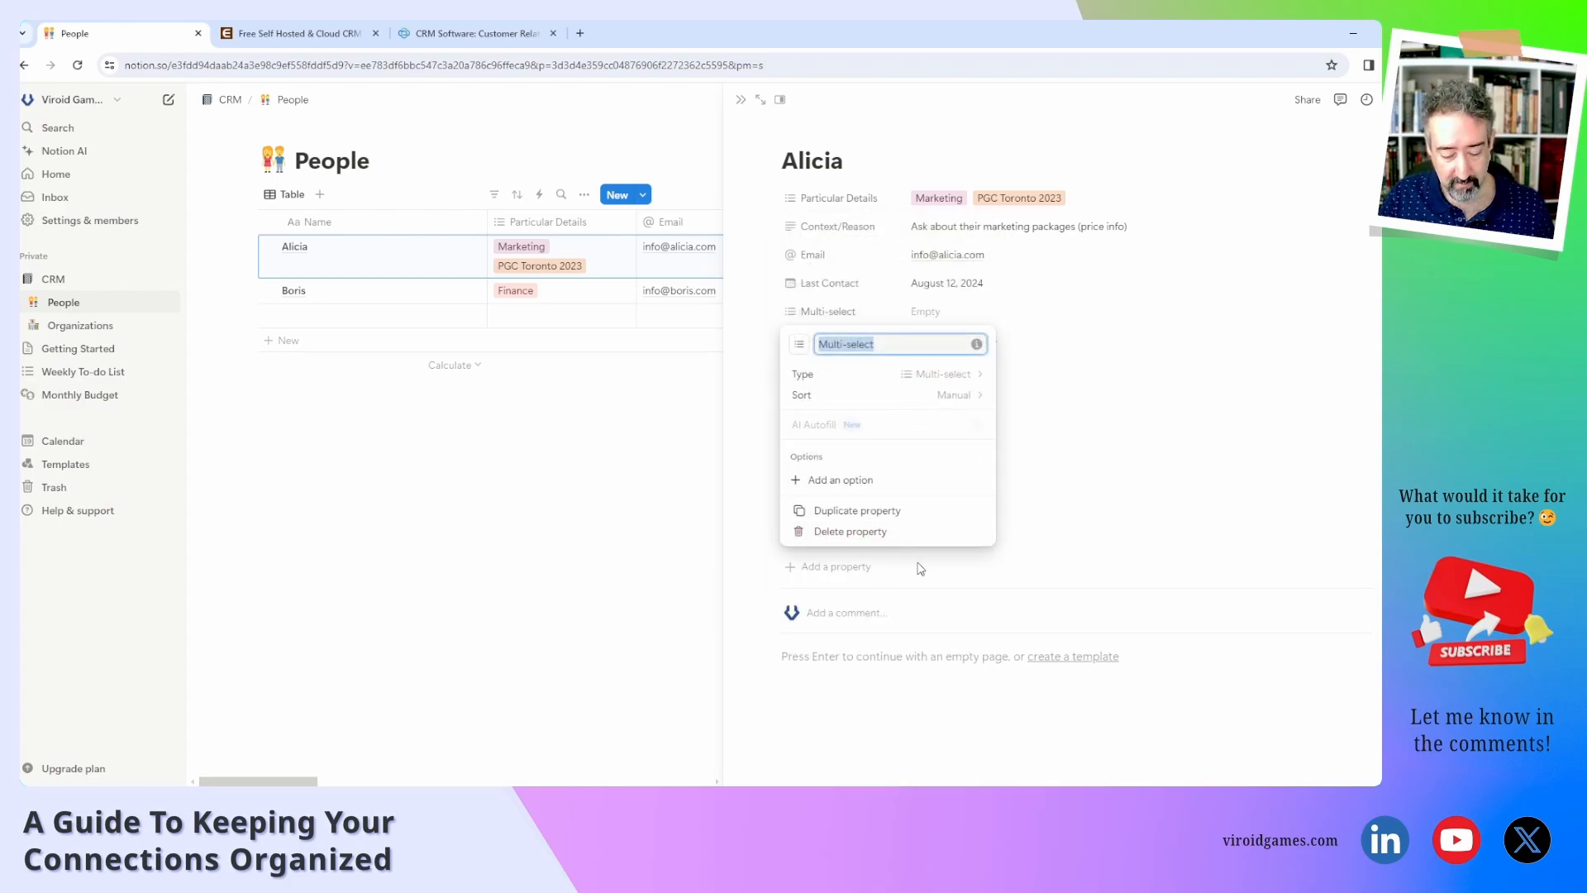
text(Next Contact)
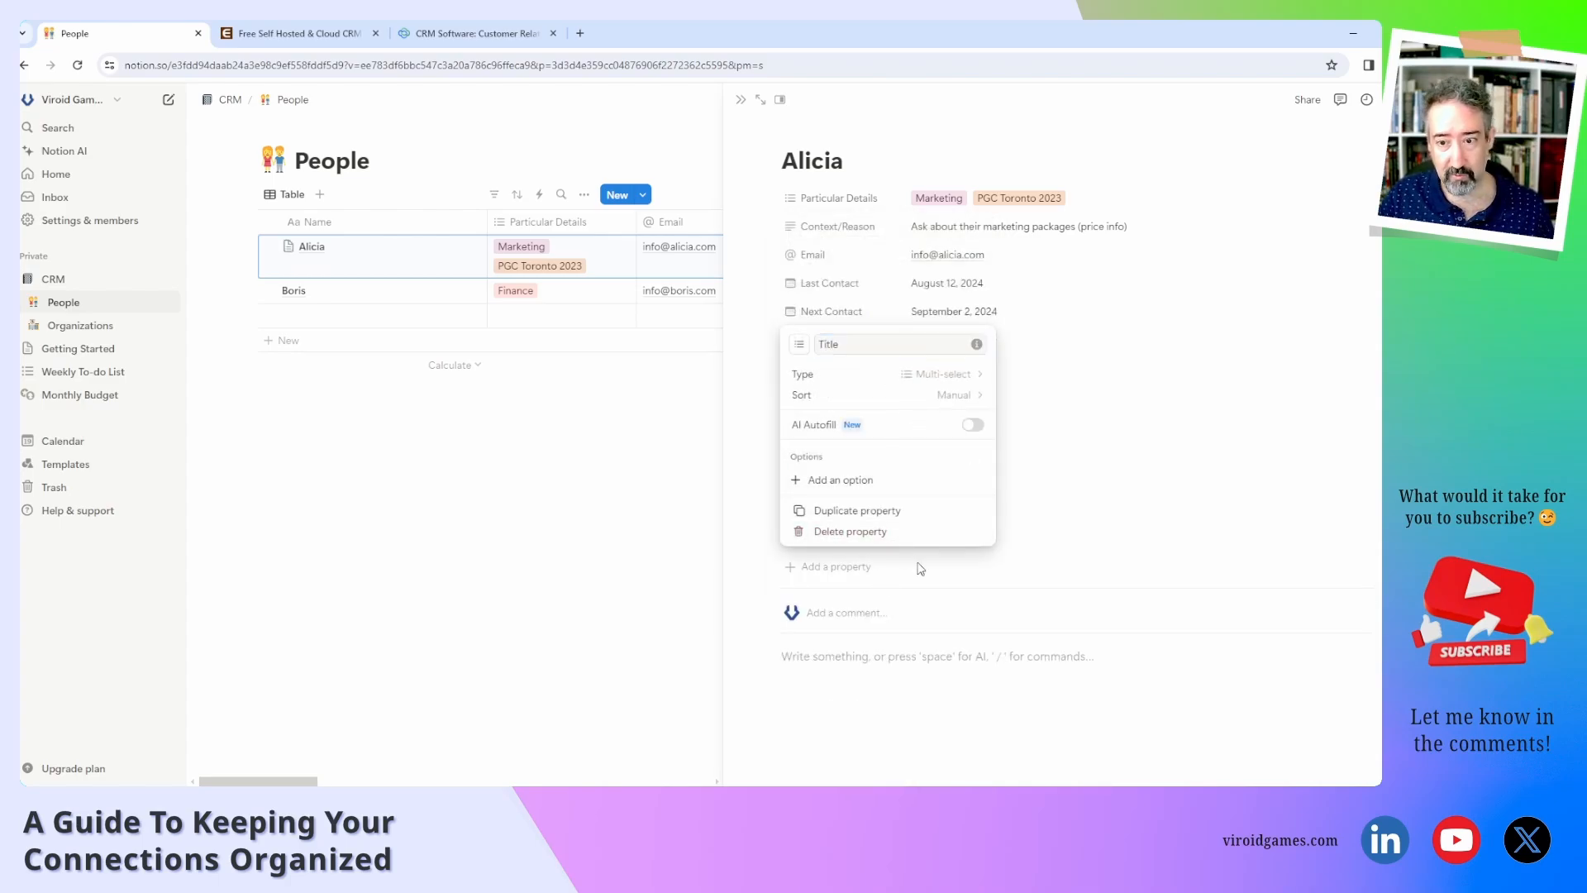
click(920, 568)
Set Alicia's Title to a newly created Founder option.
click(929, 511)
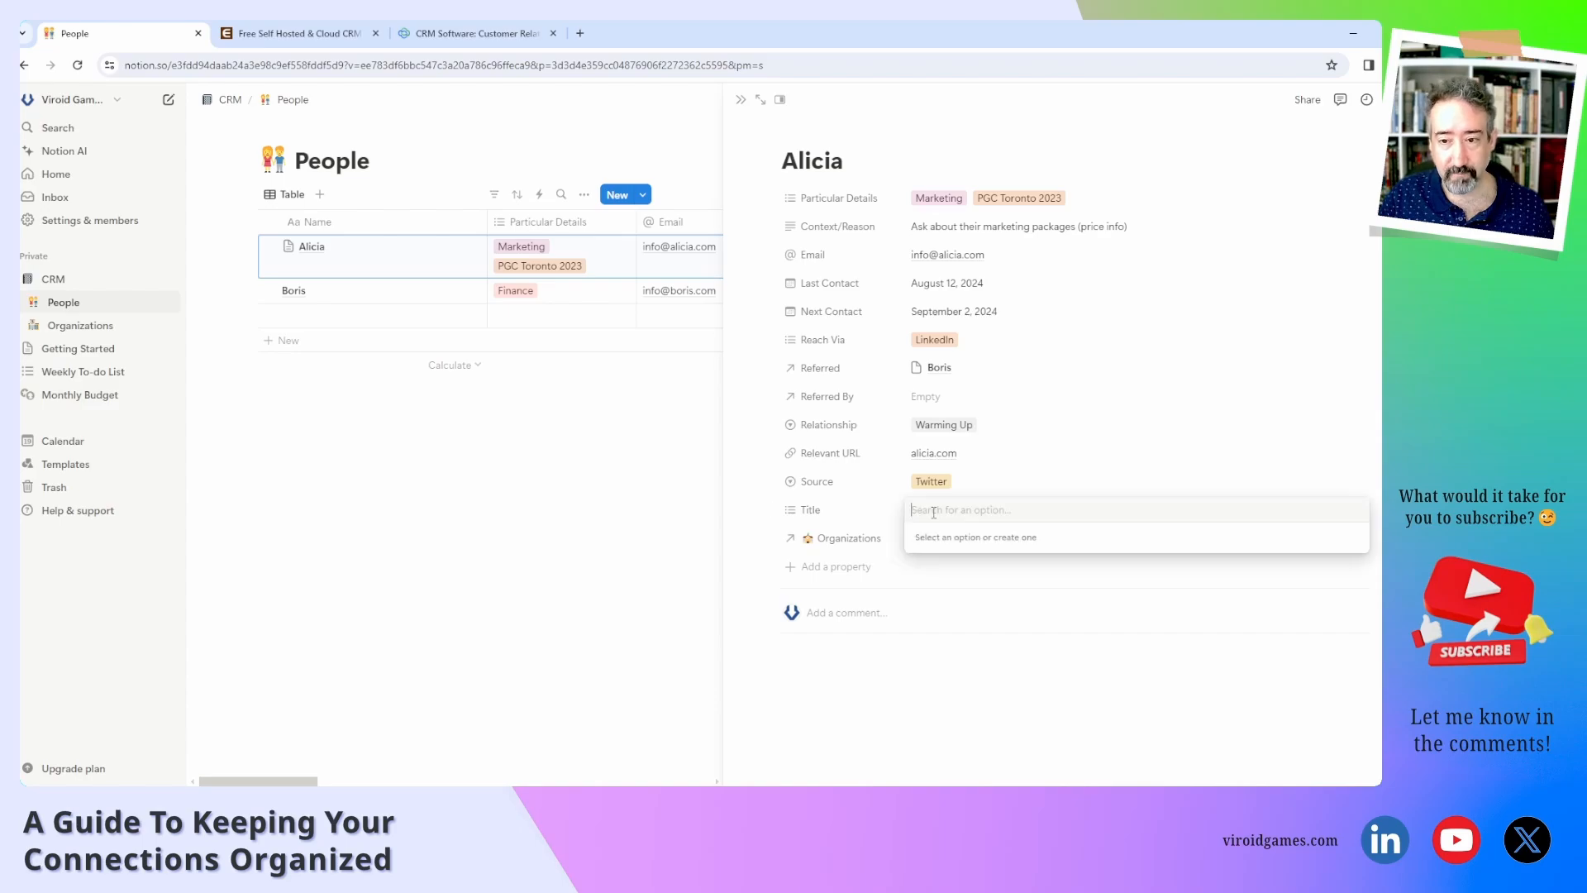
text(Founder)
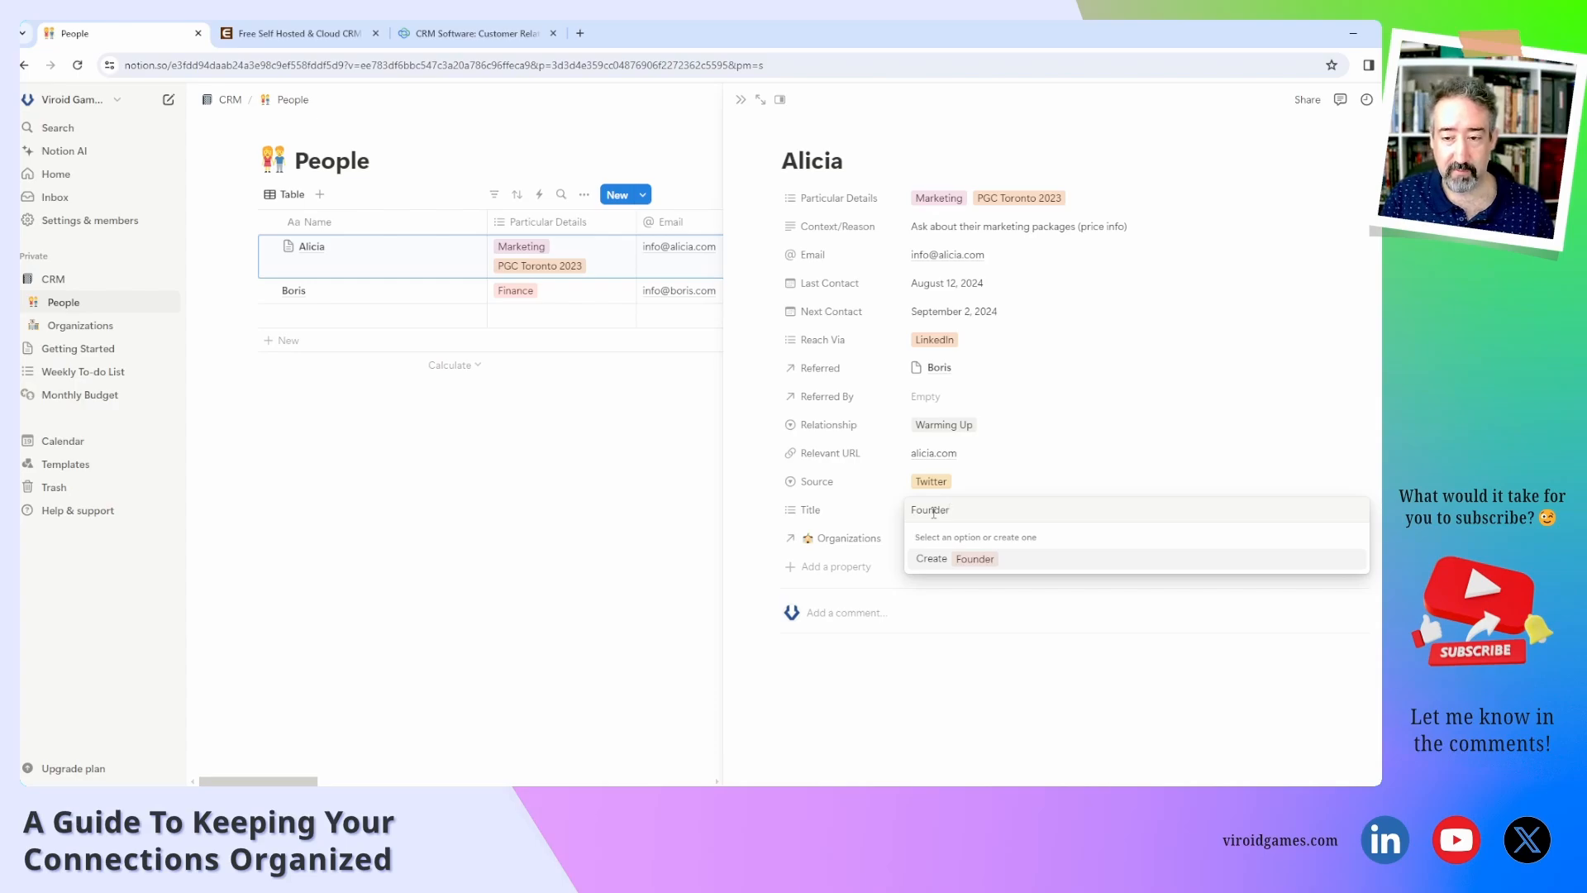
key(Return)
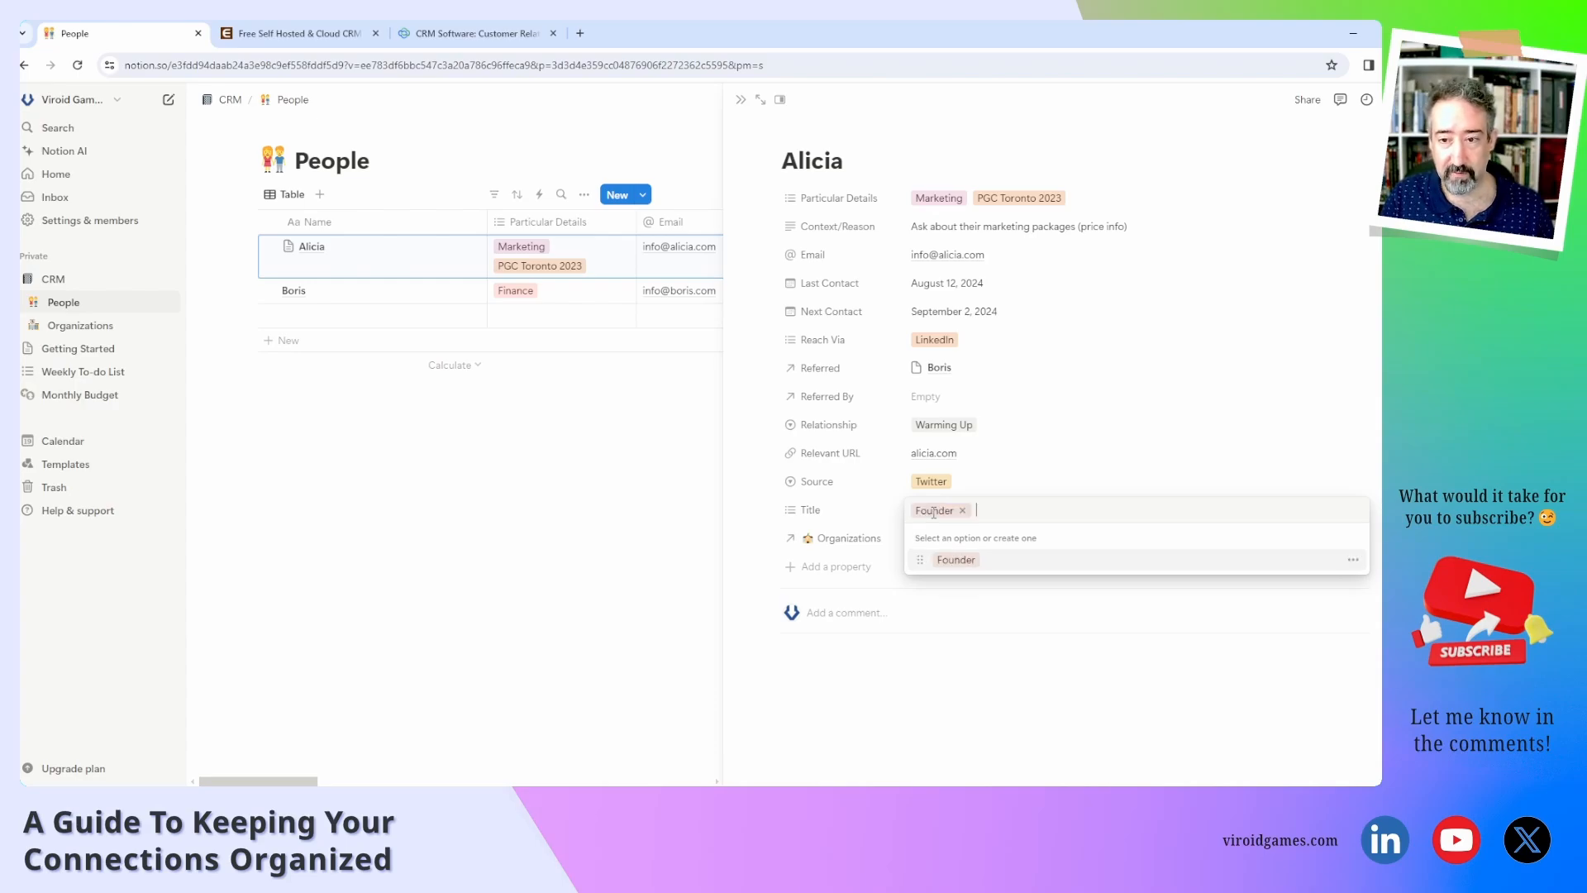
click(883, 516)
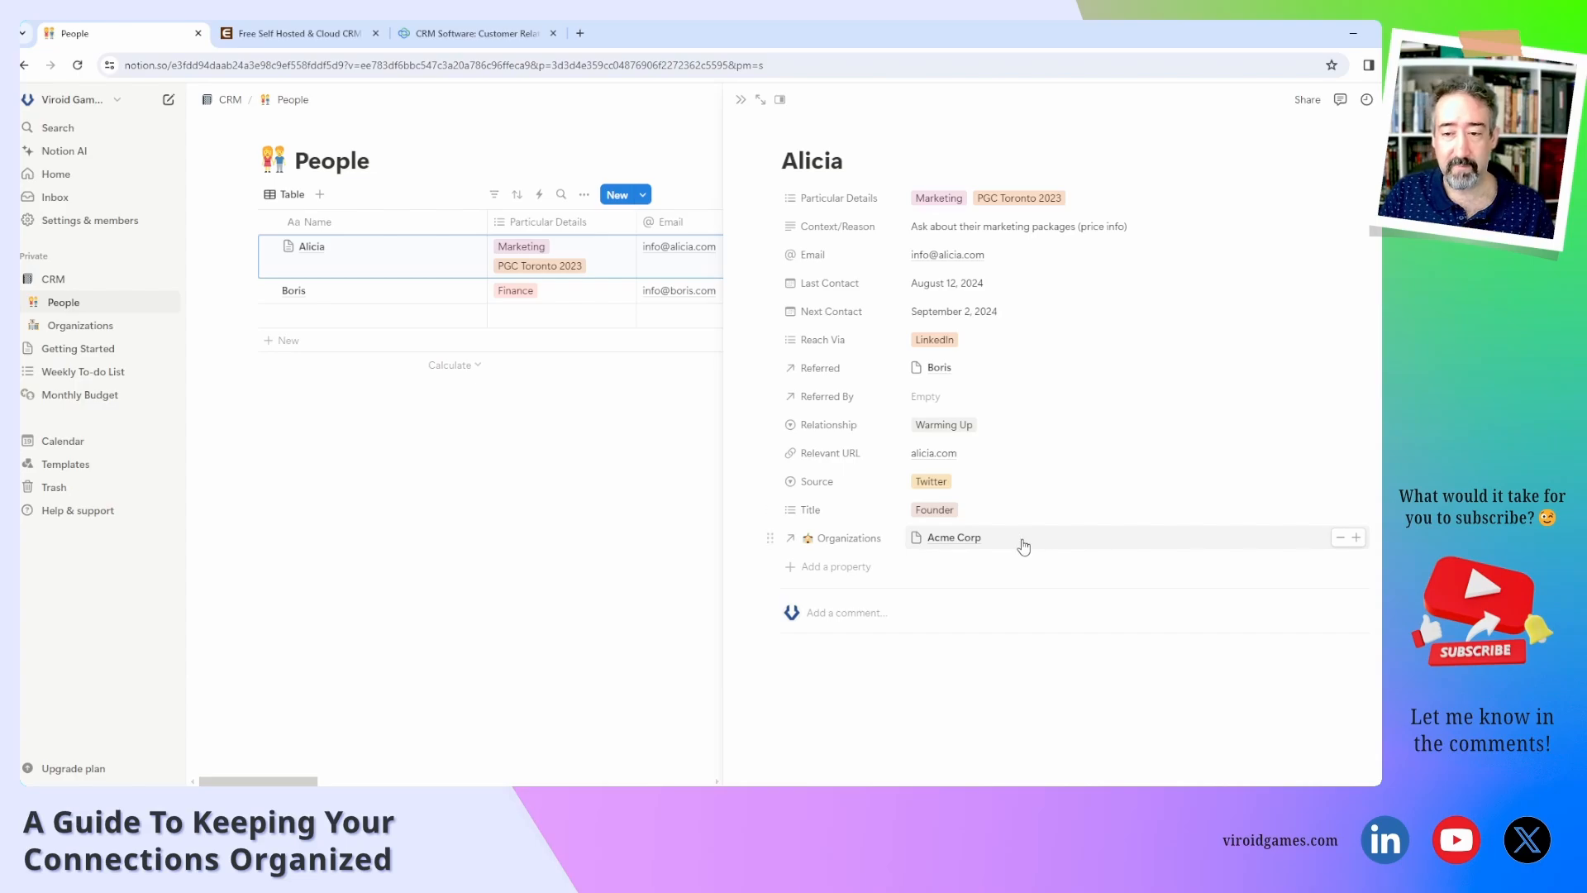
click(858, 622)
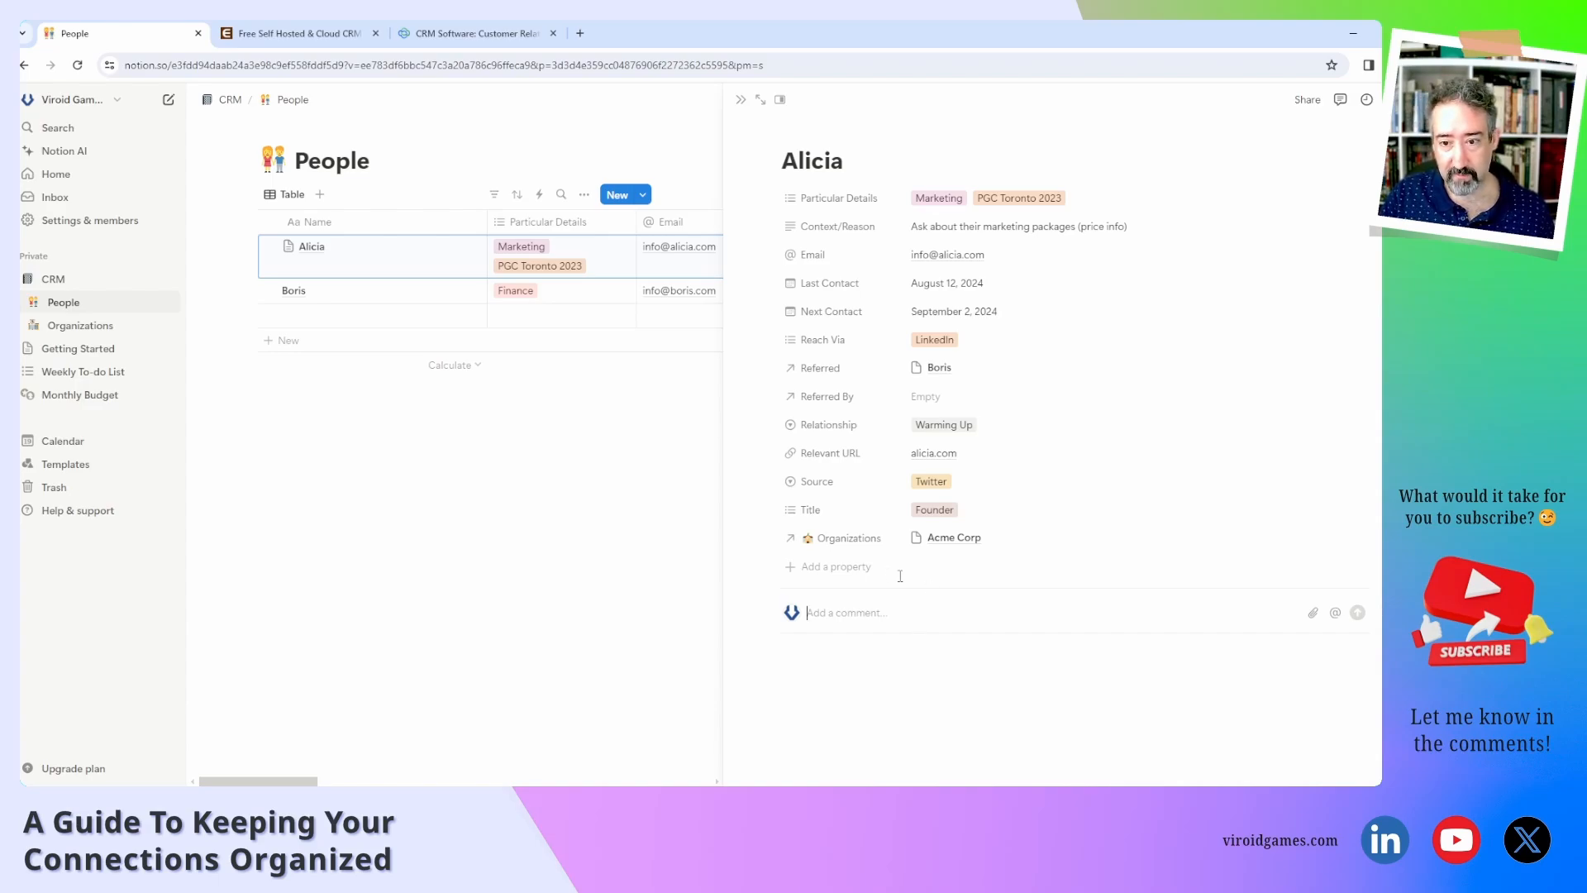
Add an empty URL property to the contact, then open a fresh browser tab.
click(836, 566)
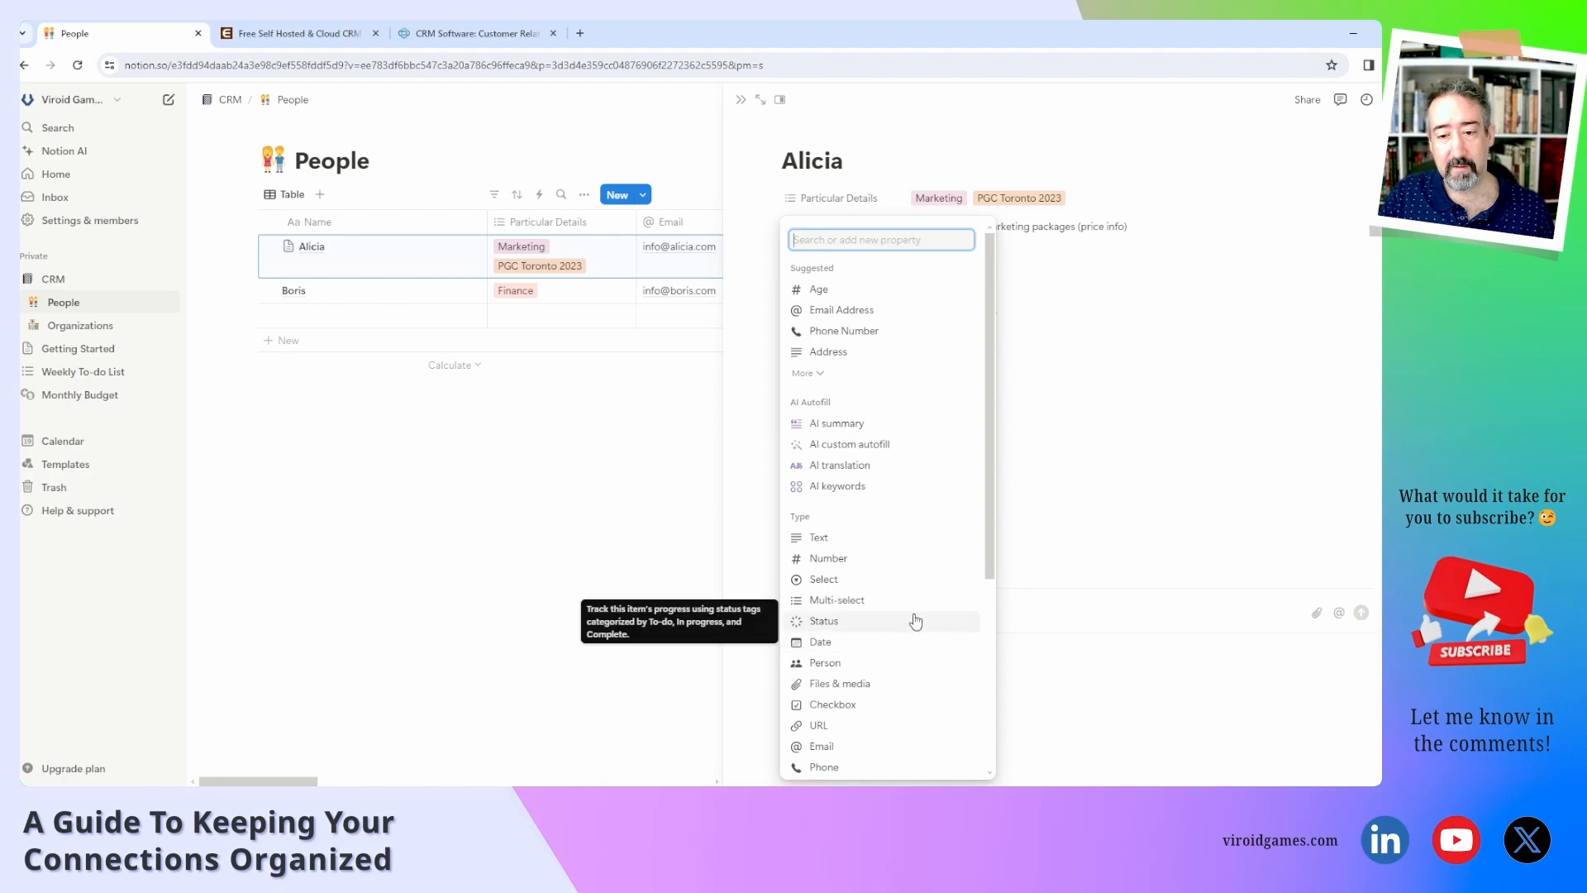
scroll(896, 636, down, 2)
click(887, 650)
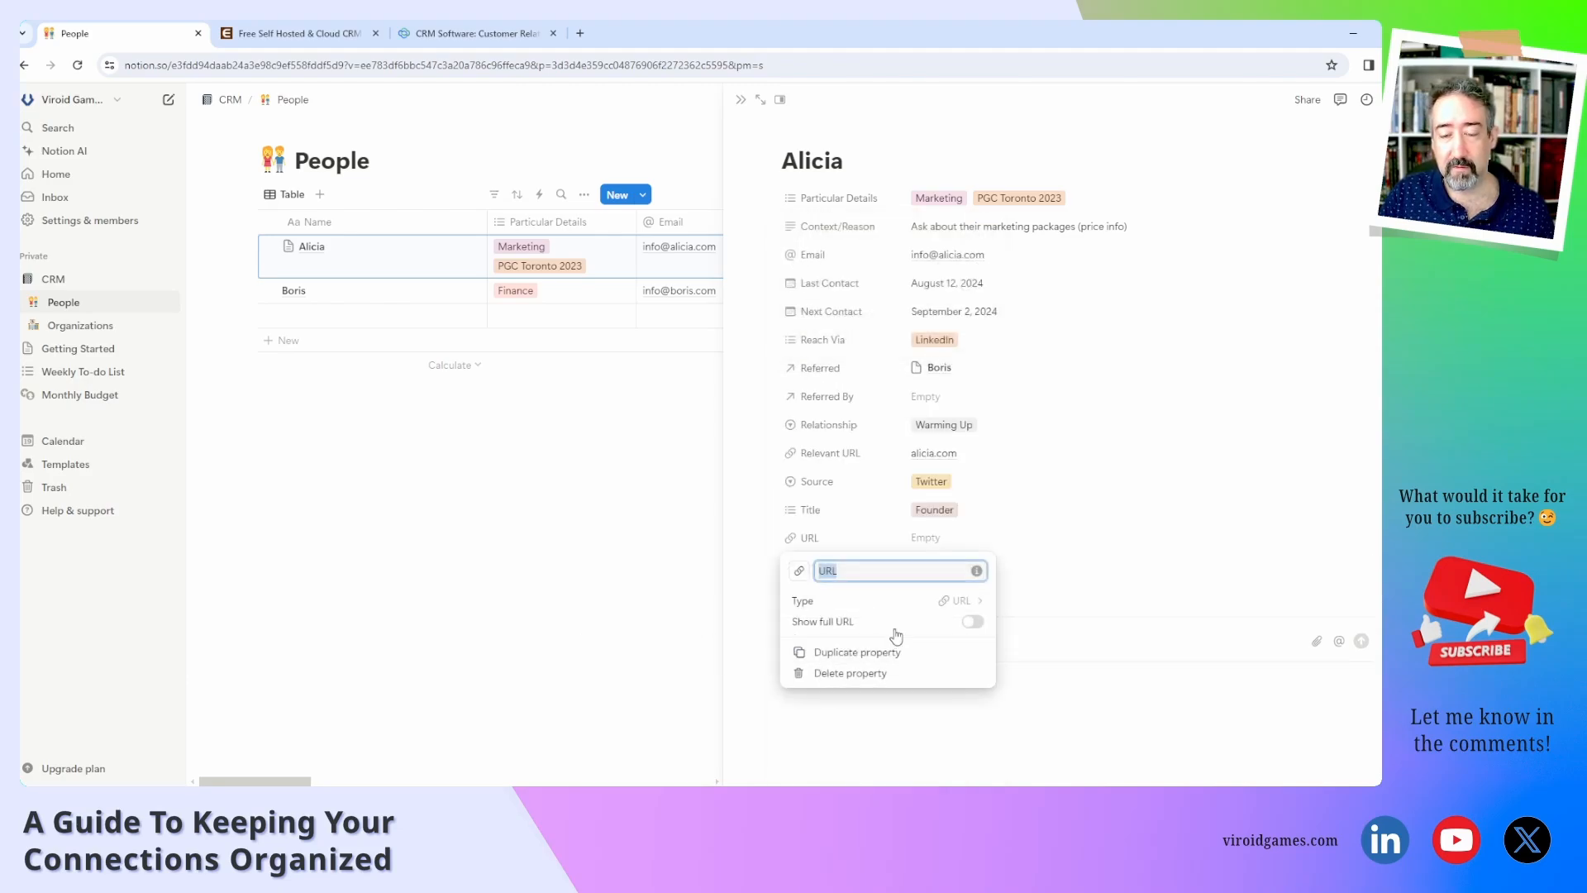
click(1049, 548)
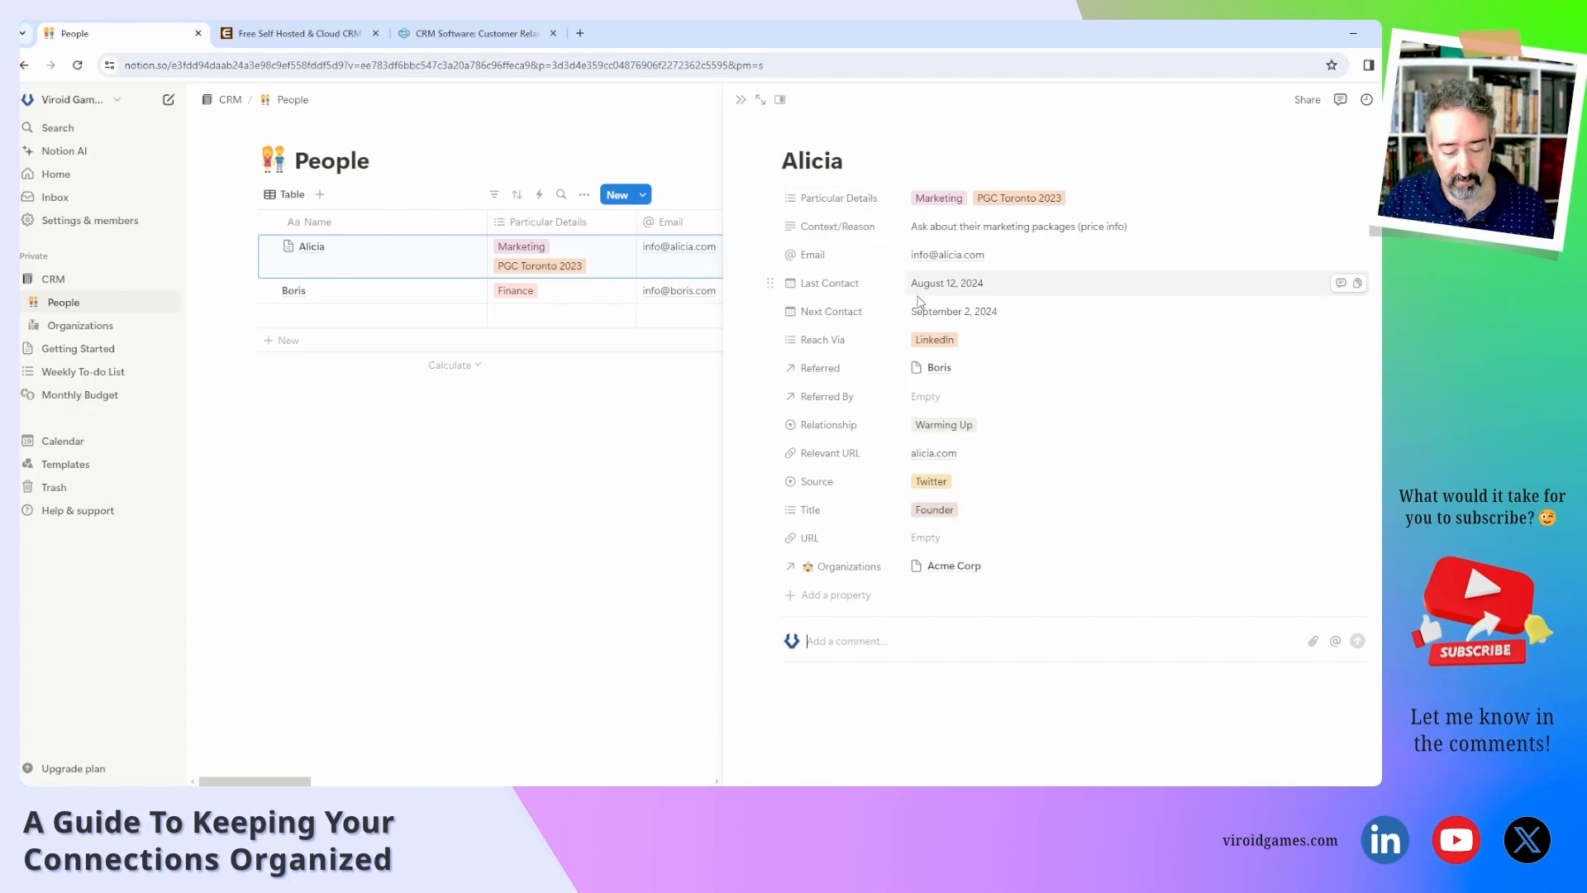
key(ctrl+t)
Search the web for timeanddate and open the Time and Date website.
text(timeadnddate)
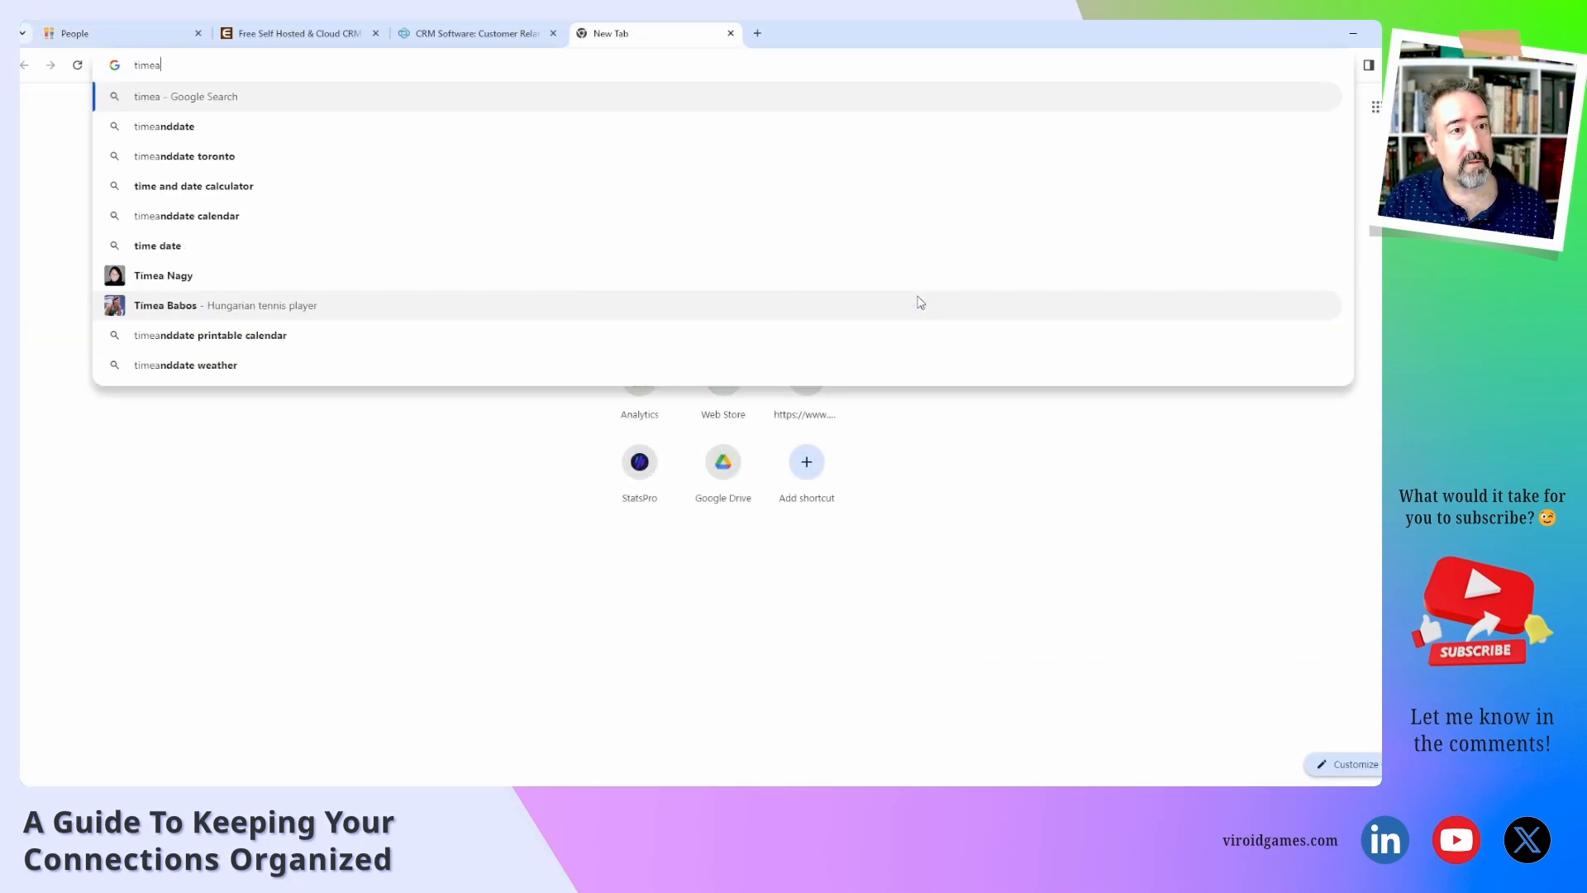
key(Return)
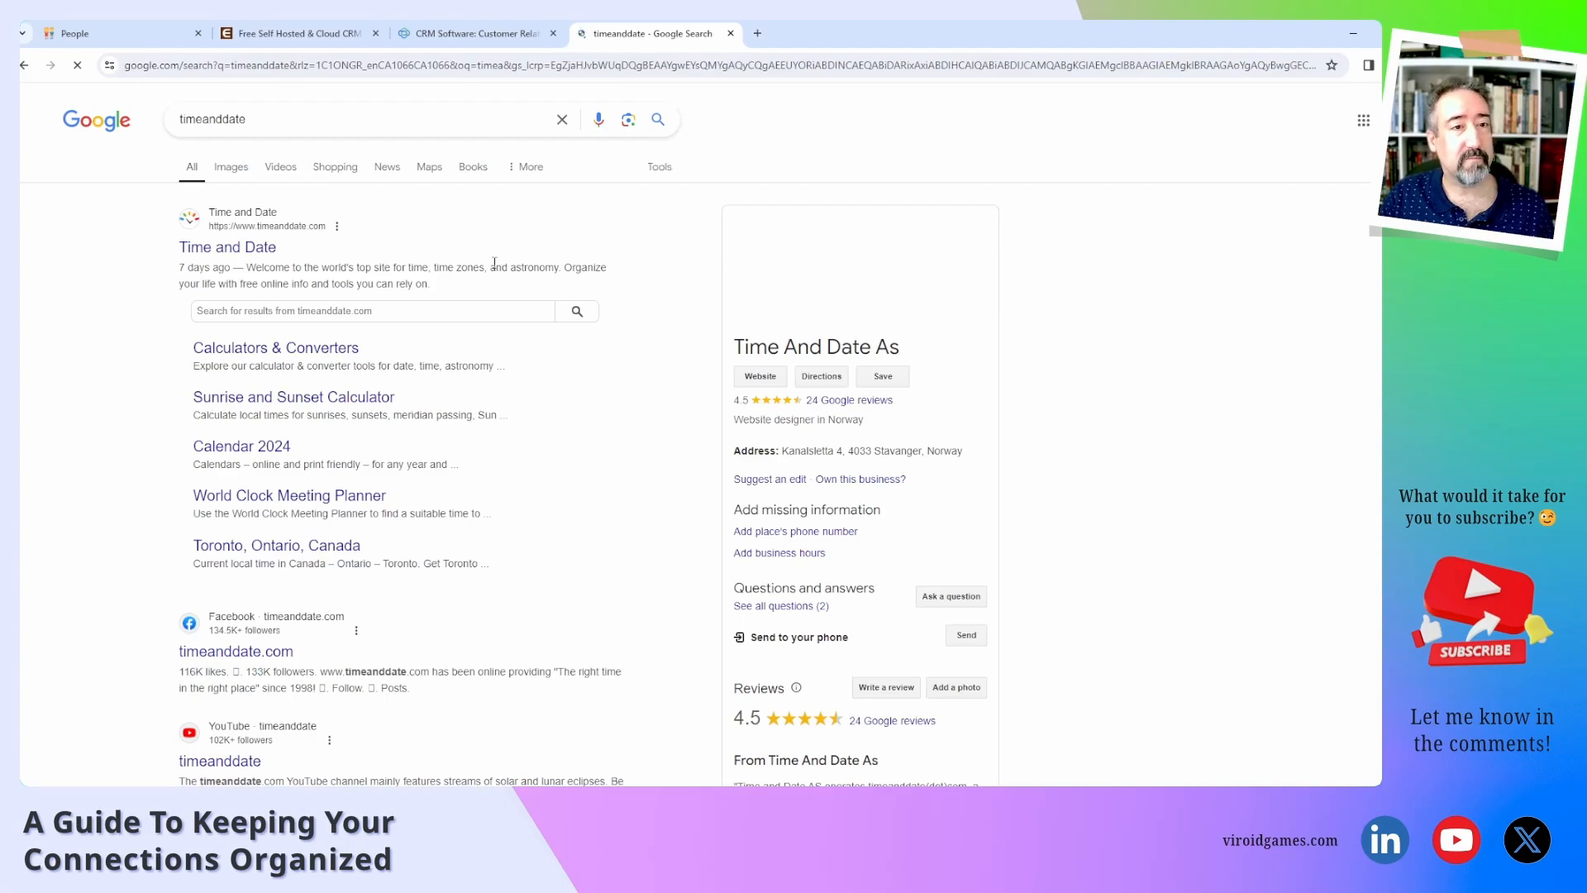
click(227, 247)
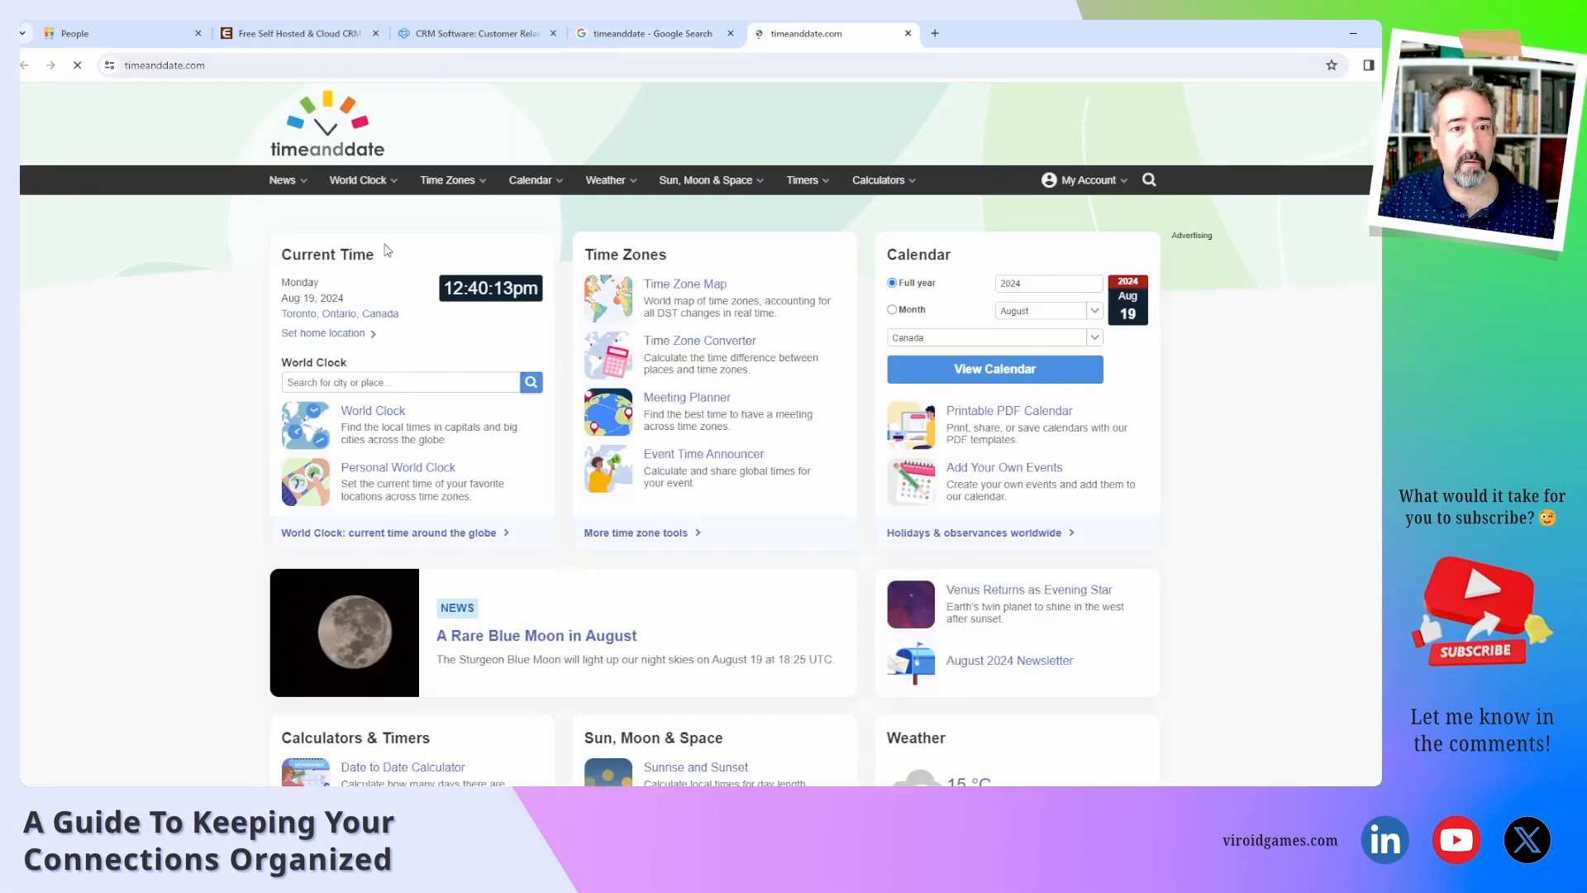
Open Calgary, Alberta's current time page, copy its address, and return to Notion.
text(calgary)
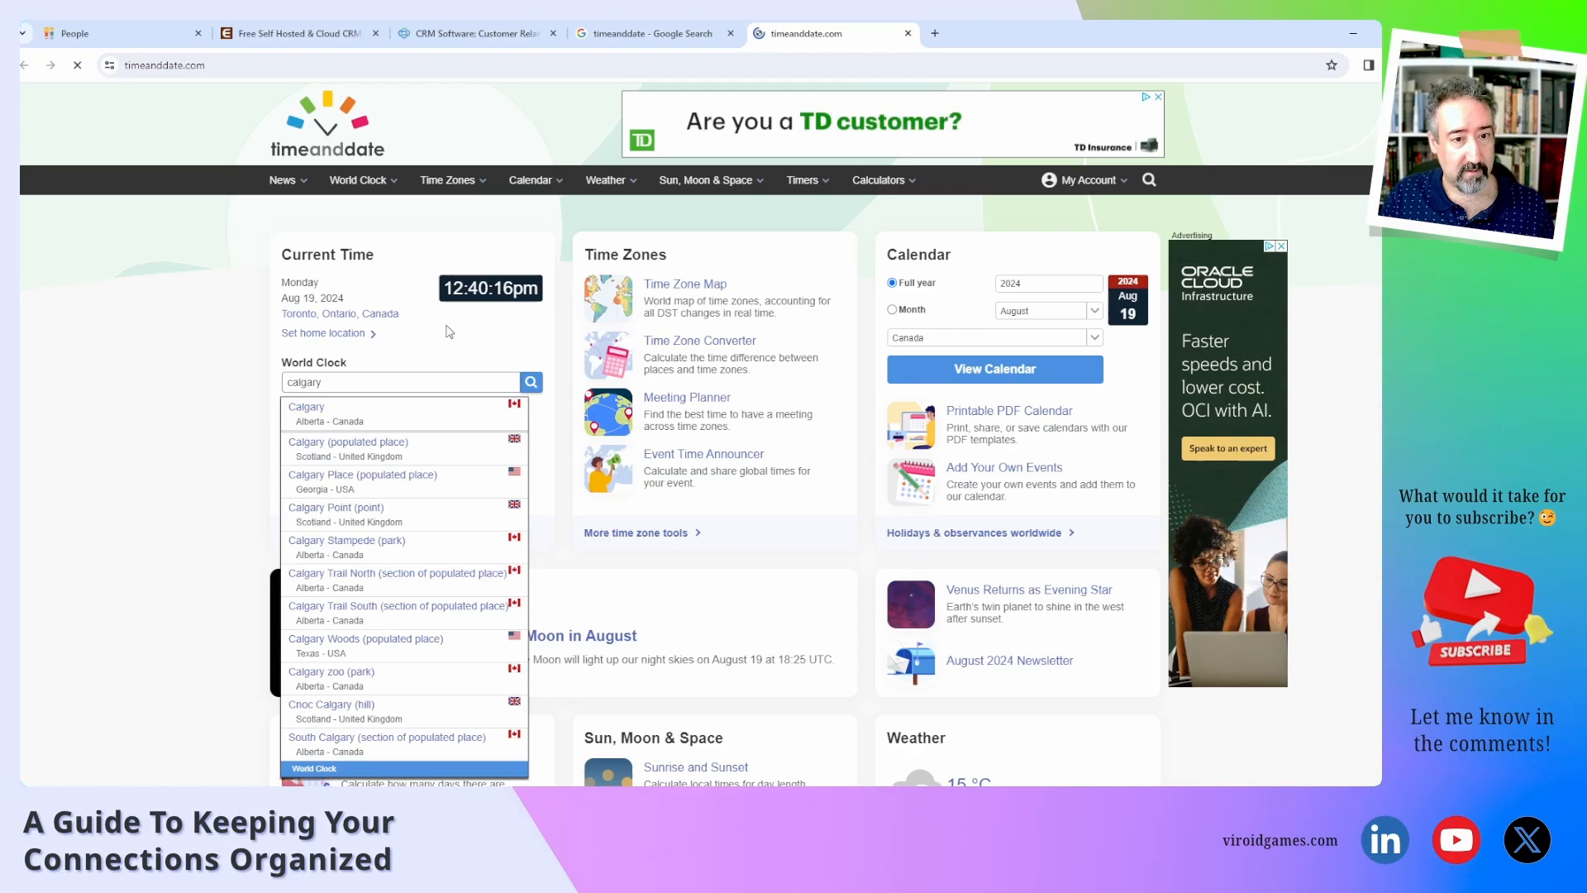
key(Down)
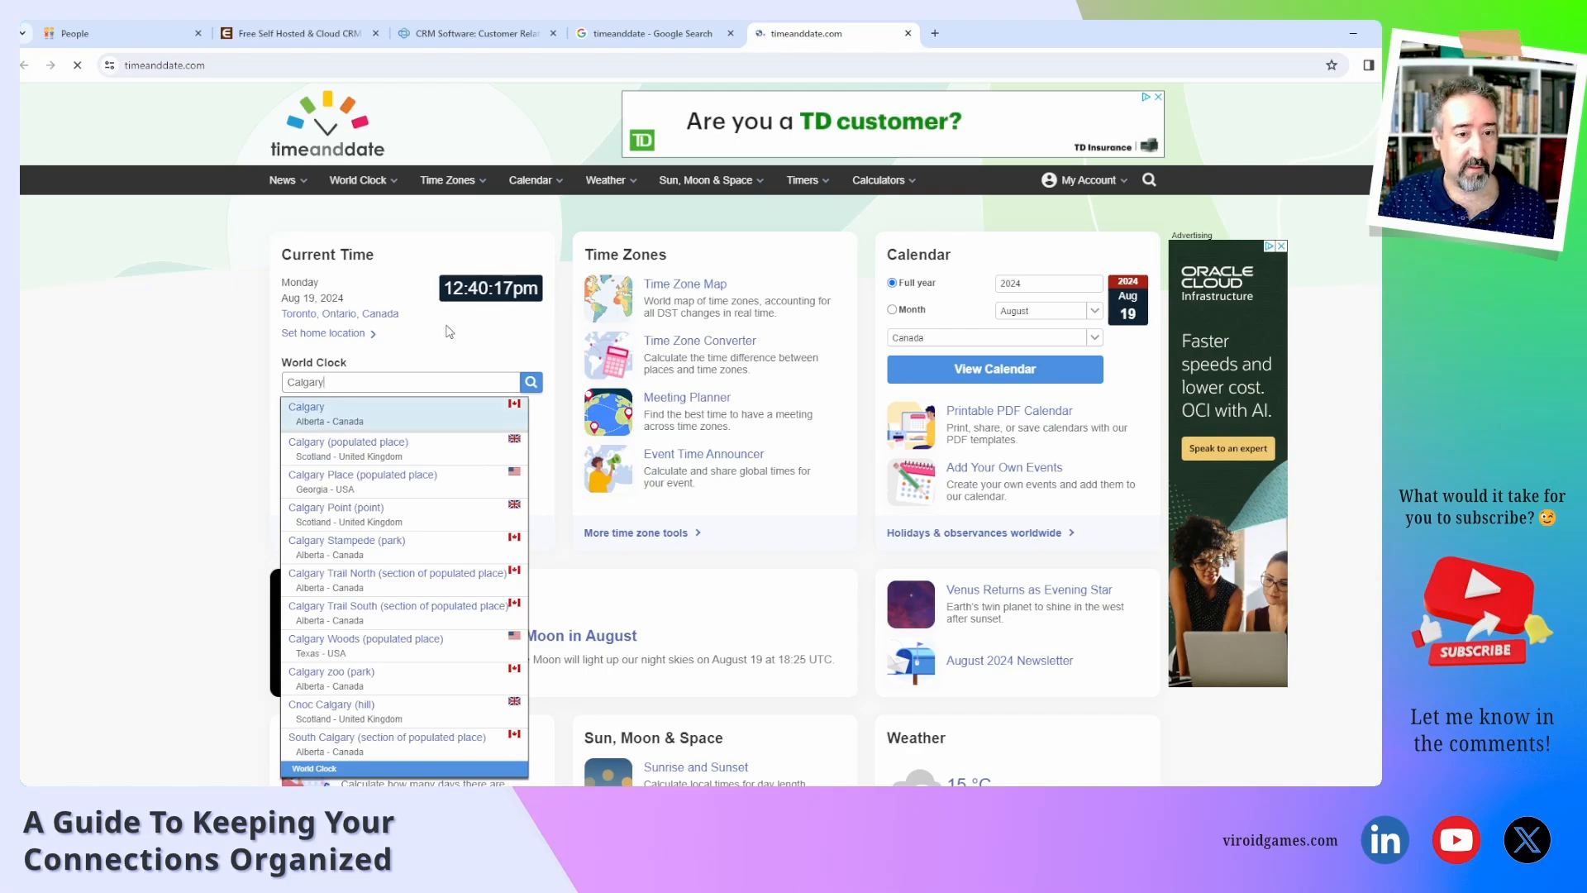
key(Return)
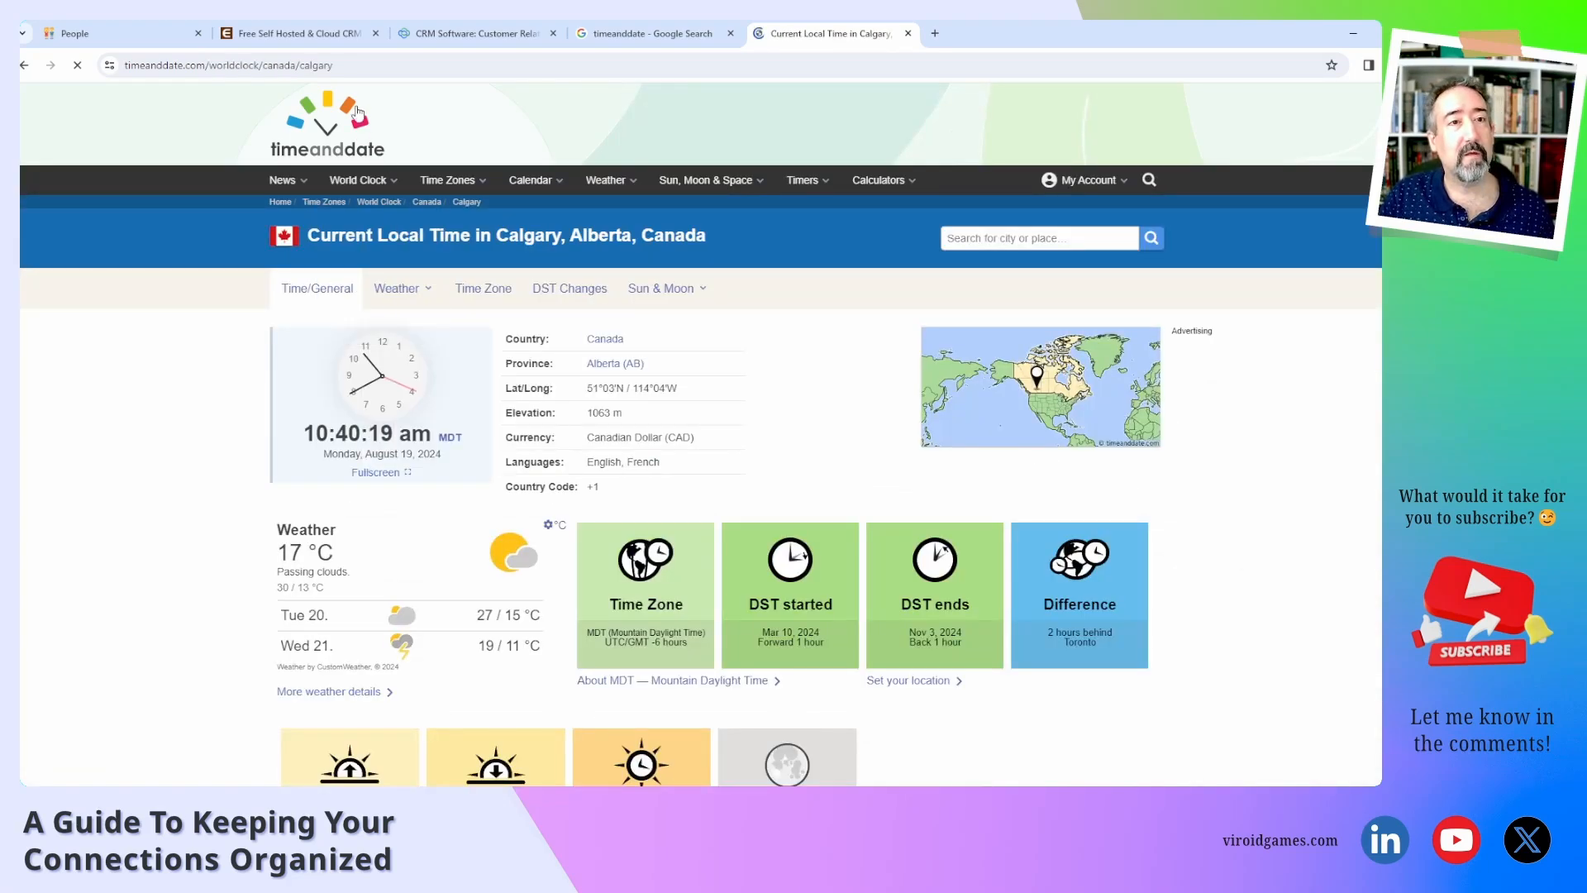
click(328, 73)
key(ctrl+c)
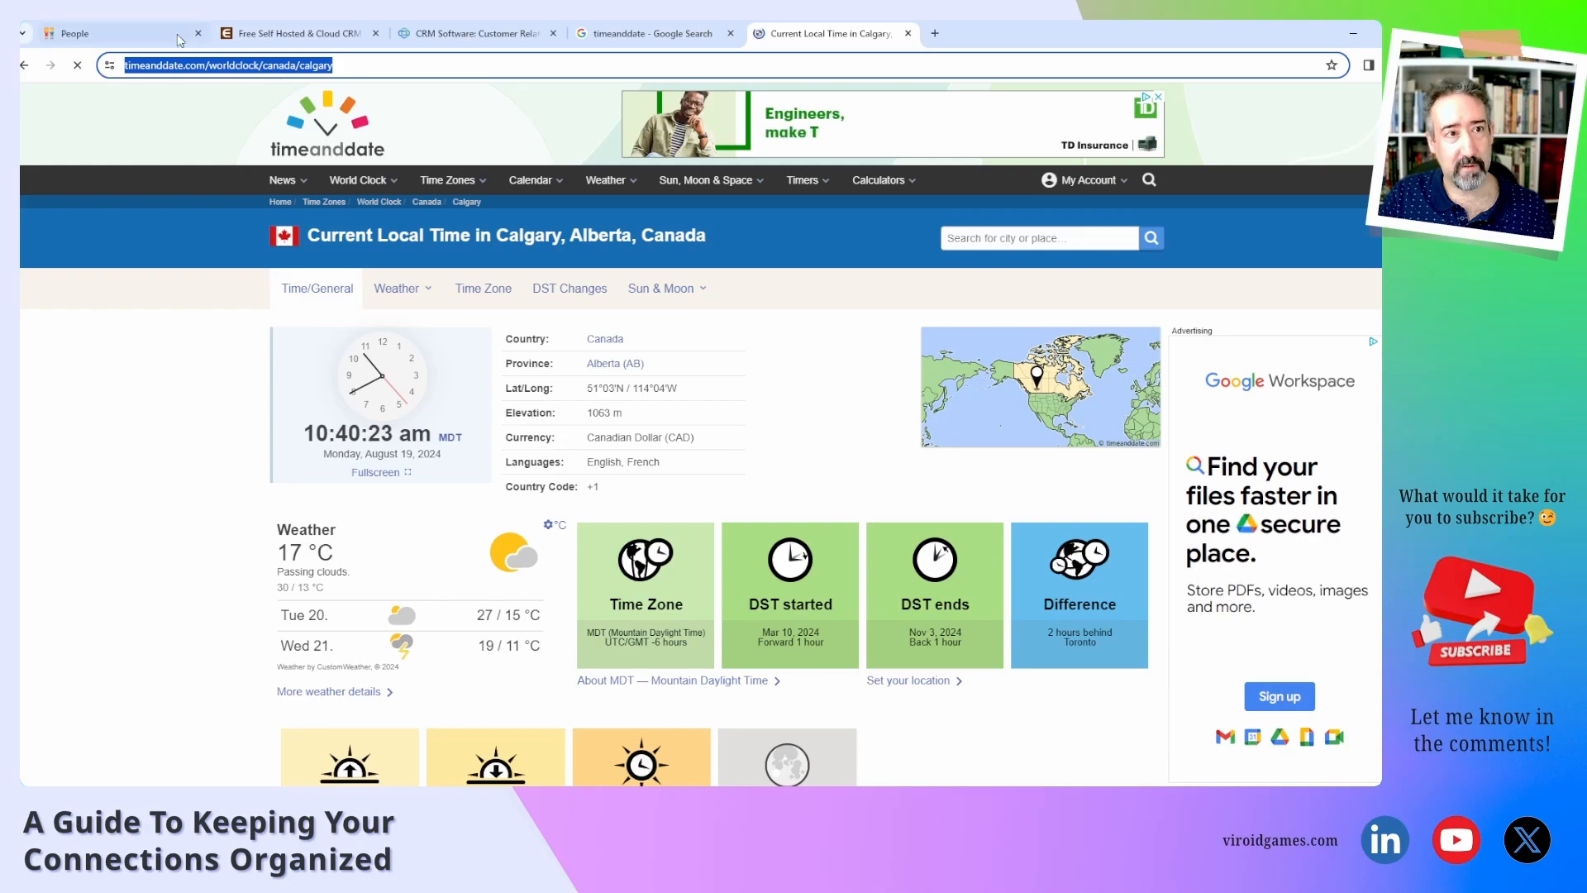
click(116, 33)
Paste the Calgary timeanddate link into Alicia's URL, test it, then close her page.
click(957, 543)
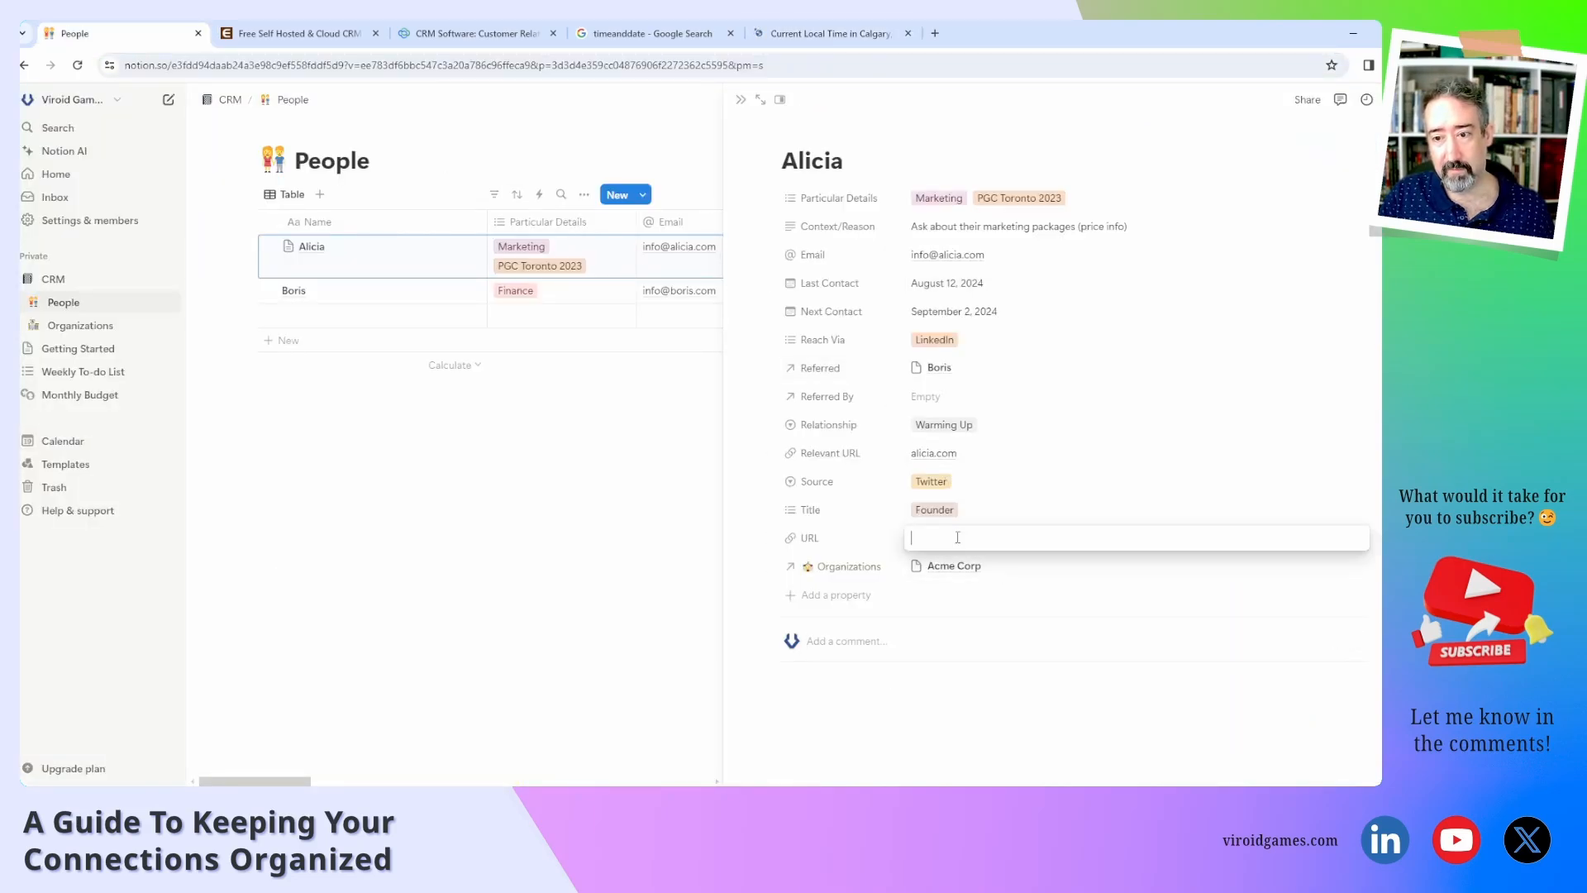
key(ctrl+v)
key(Return)
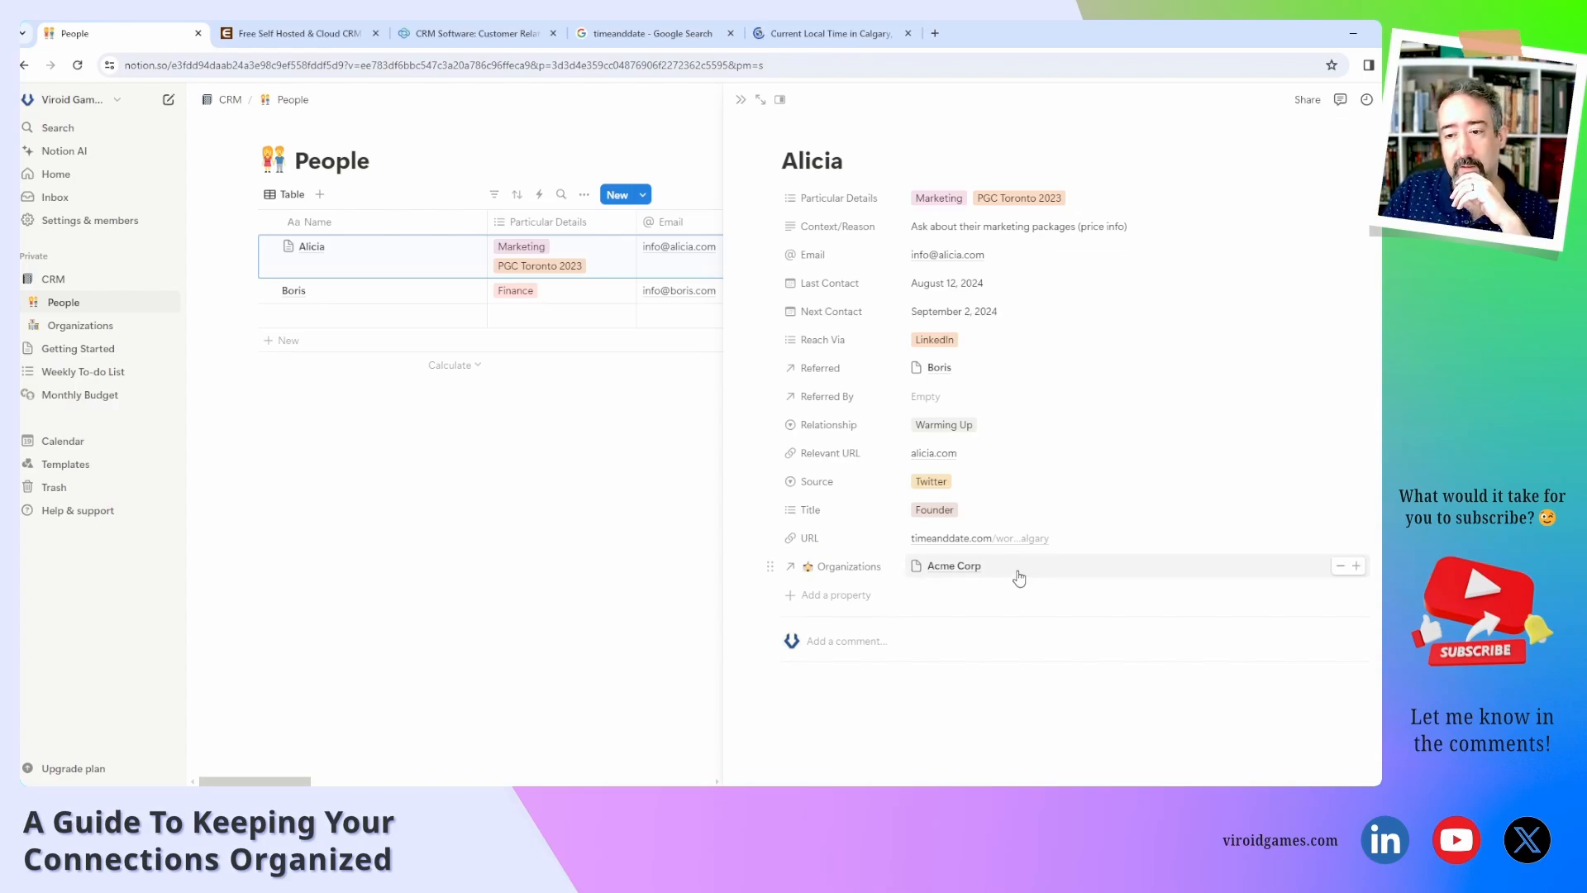
click(1000, 541)
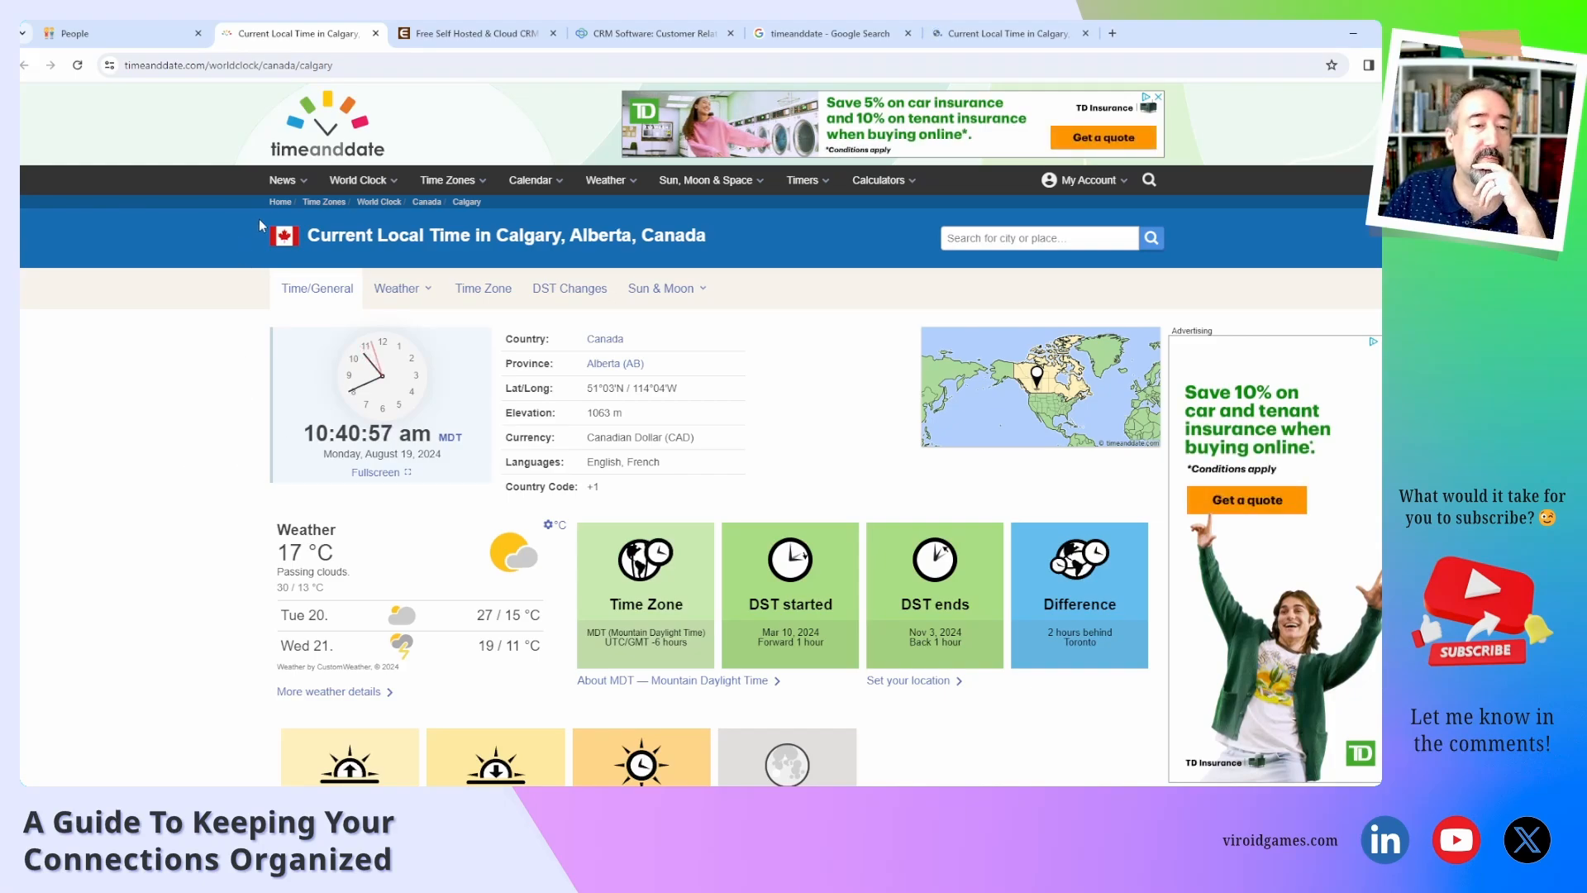
click(376, 33)
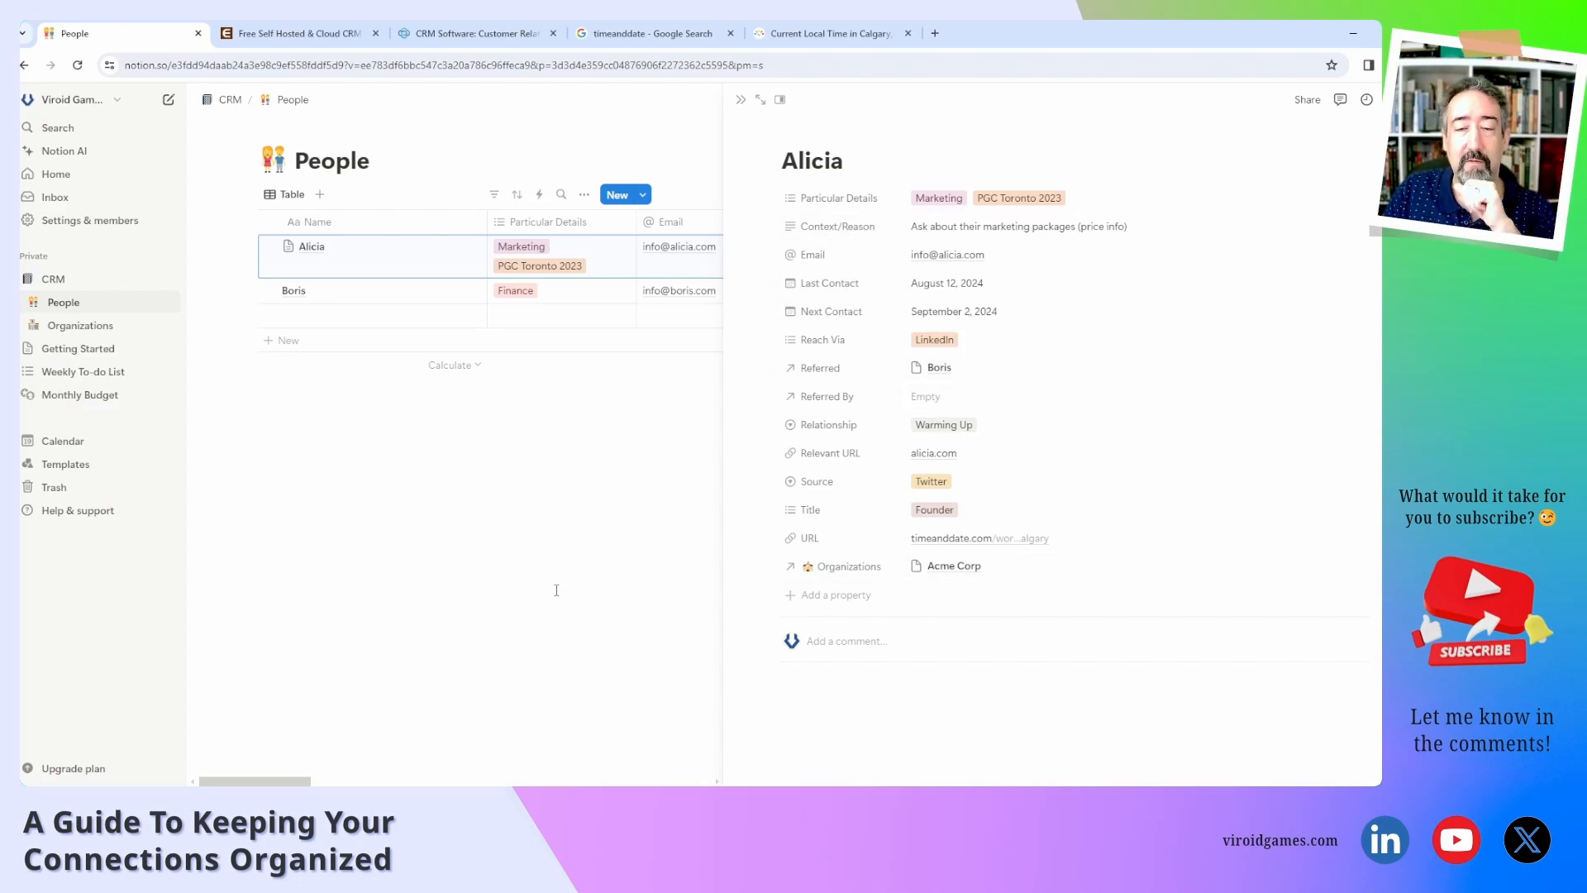
click(503, 602)
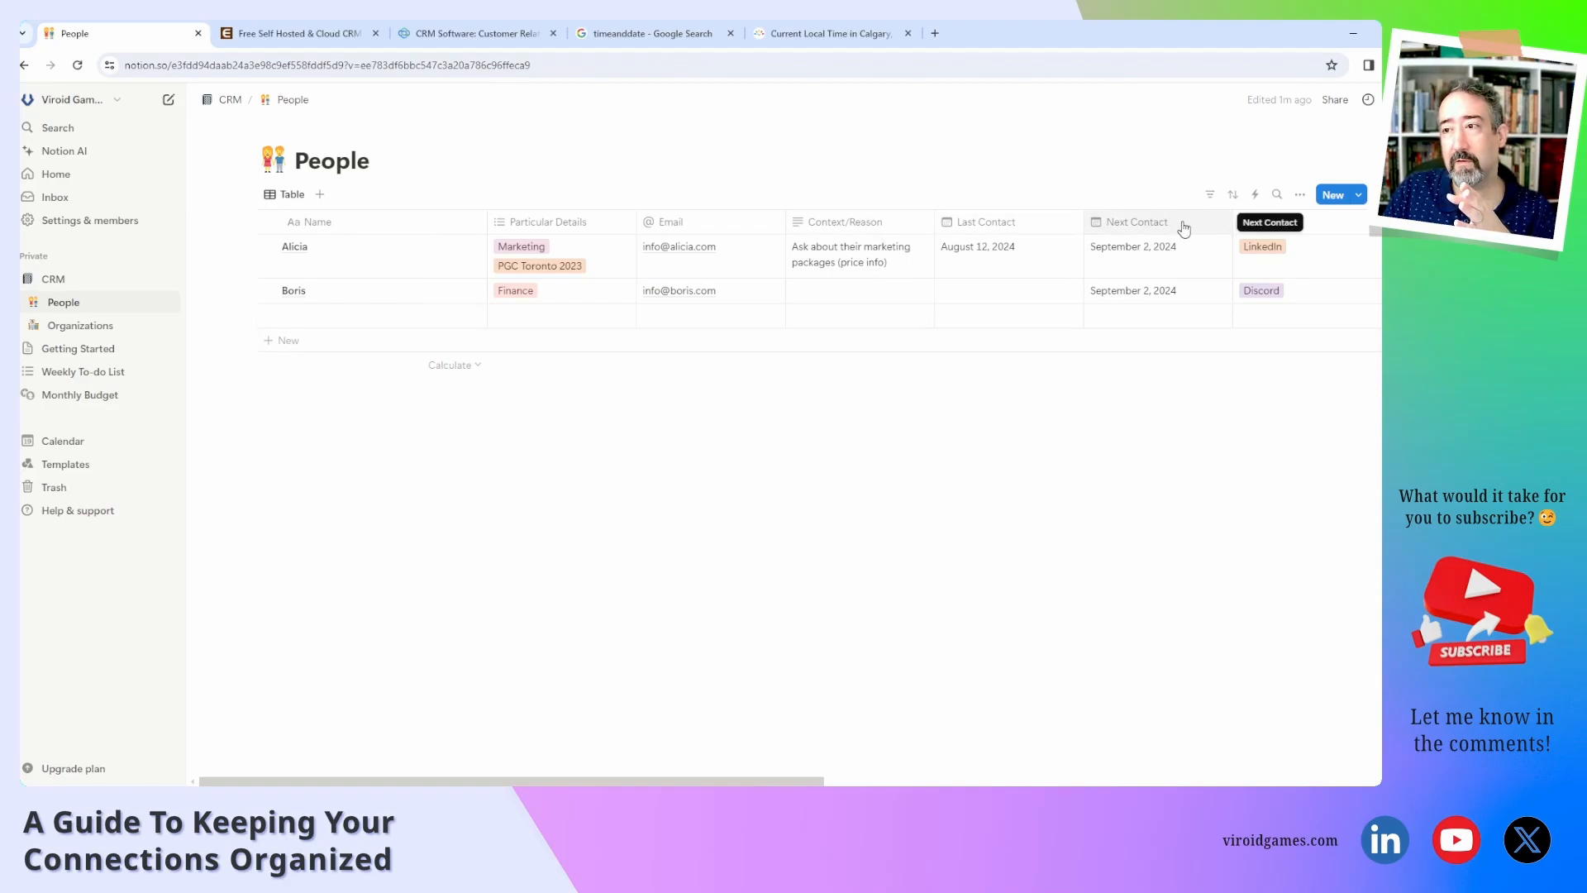
Scroll the People table across and back, then open the first contact in side peek.
scroll(1184, 228, right, 10)
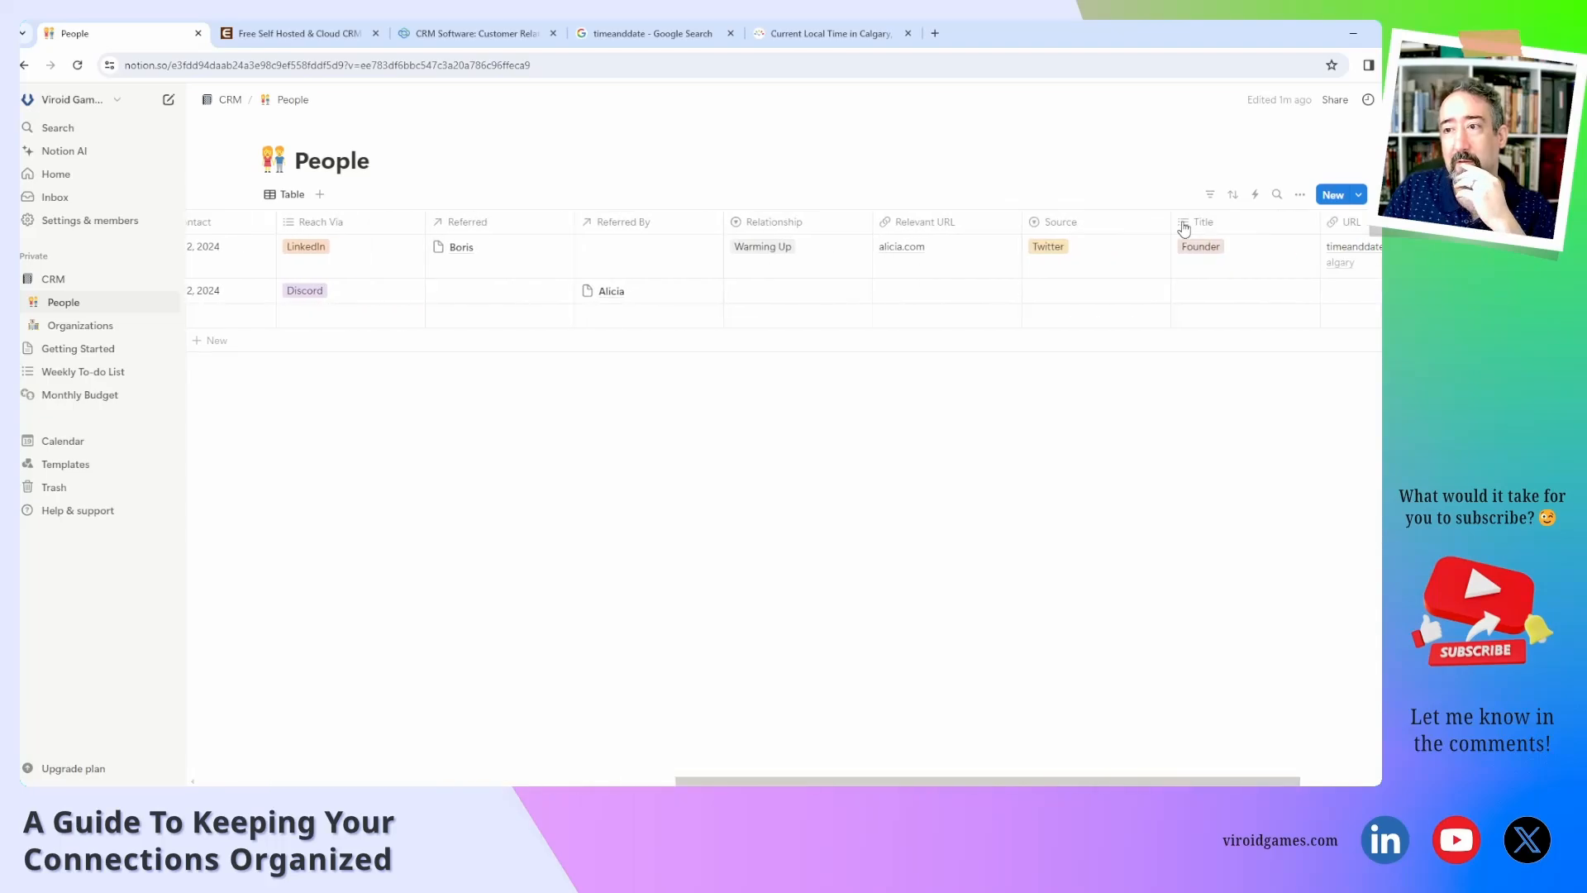
scroll(1184, 228, right, 3)
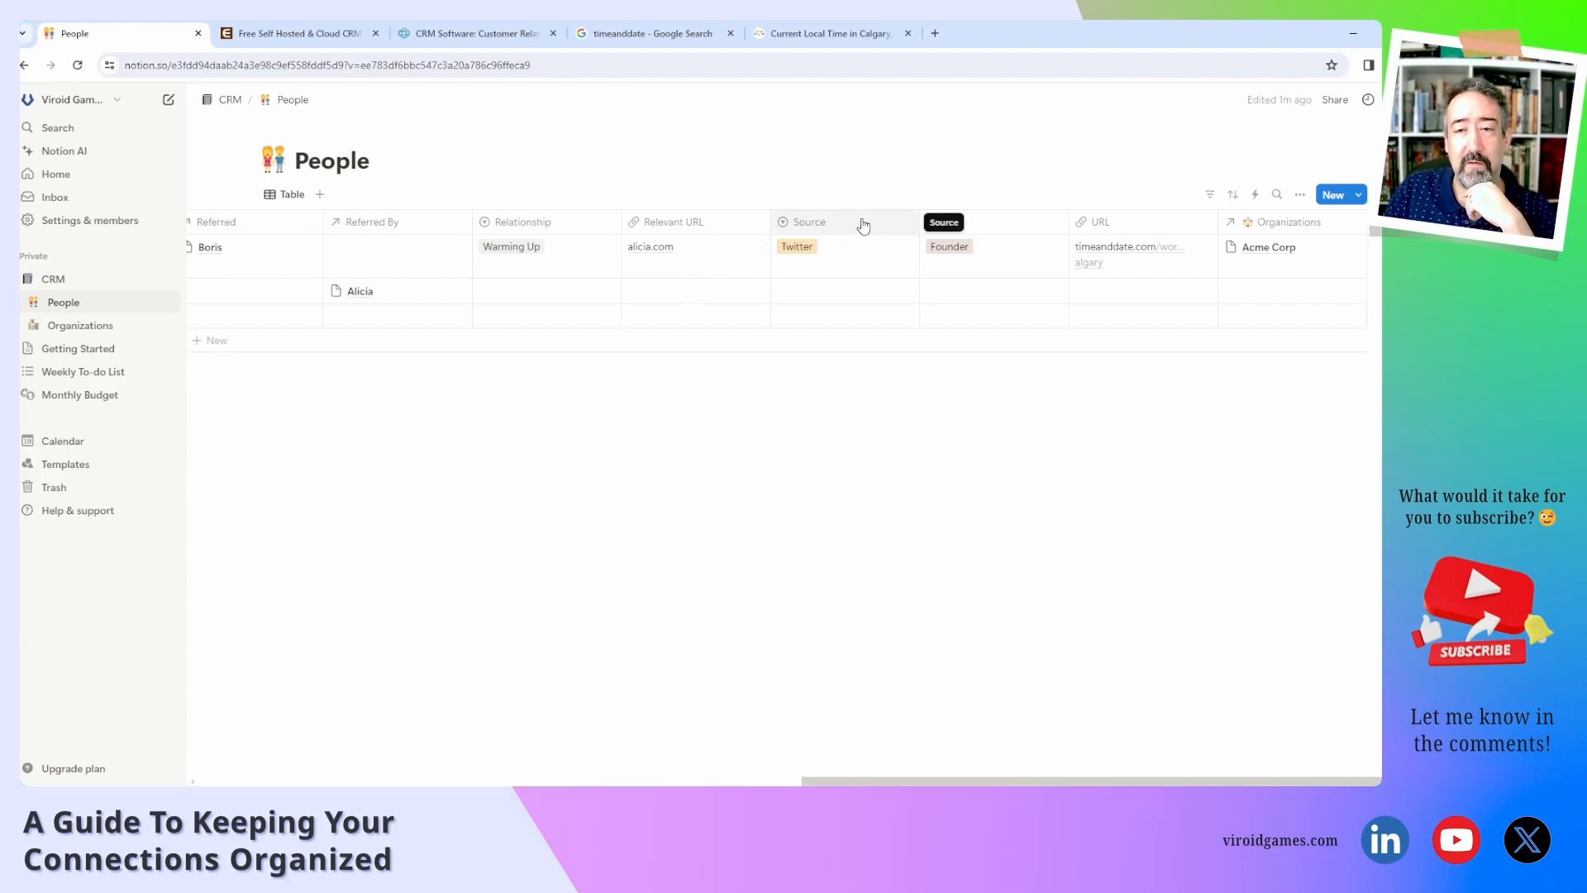
scroll(810, 234, left, 2)
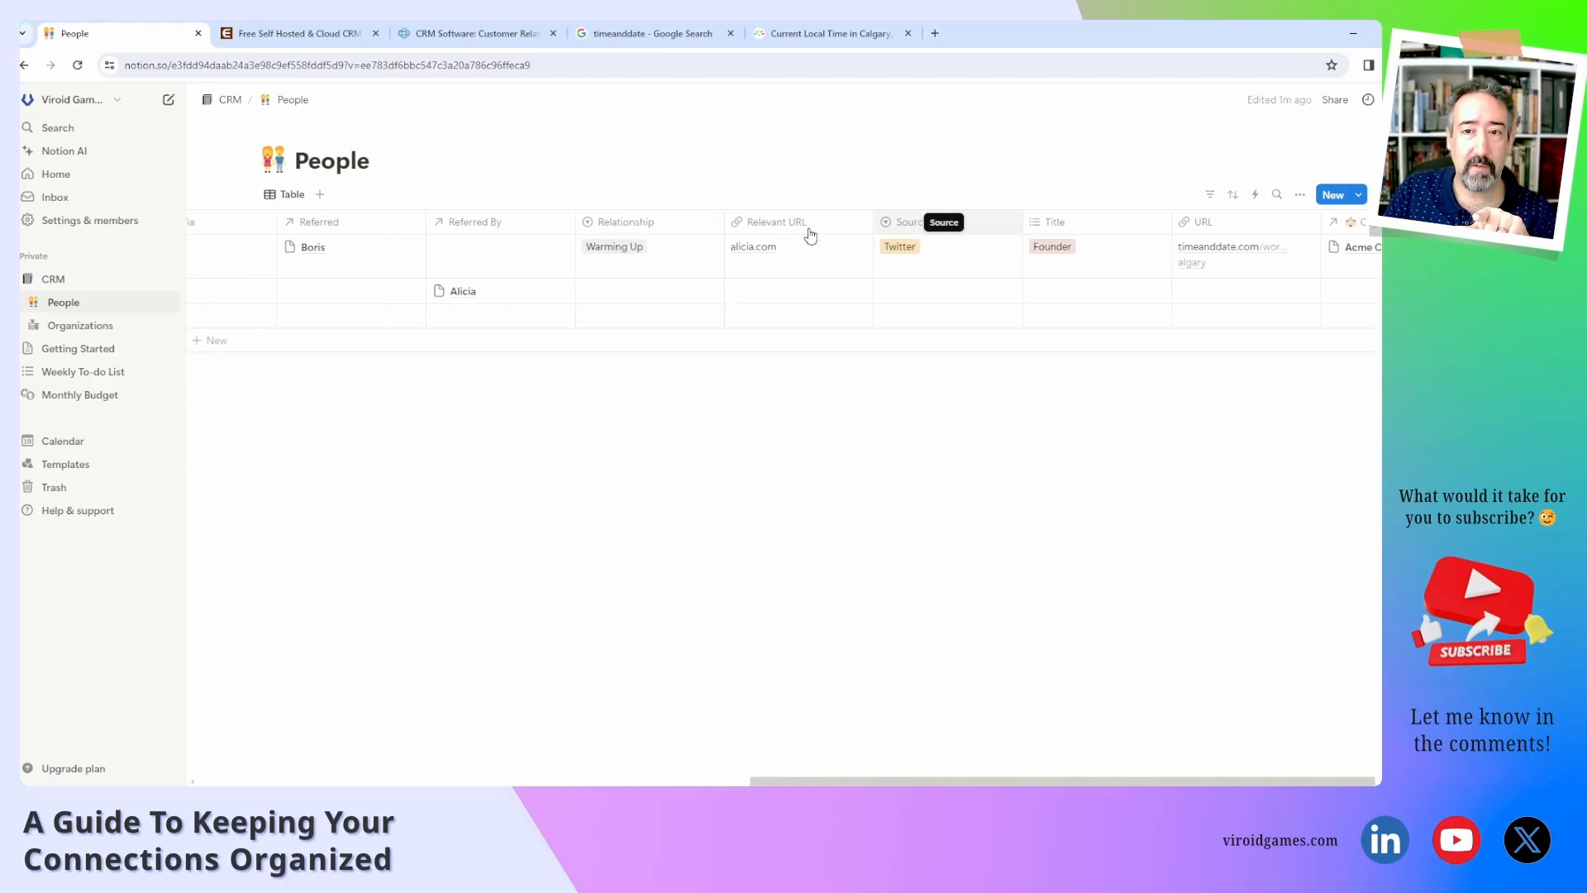
scroll(810, 234, left, 15)
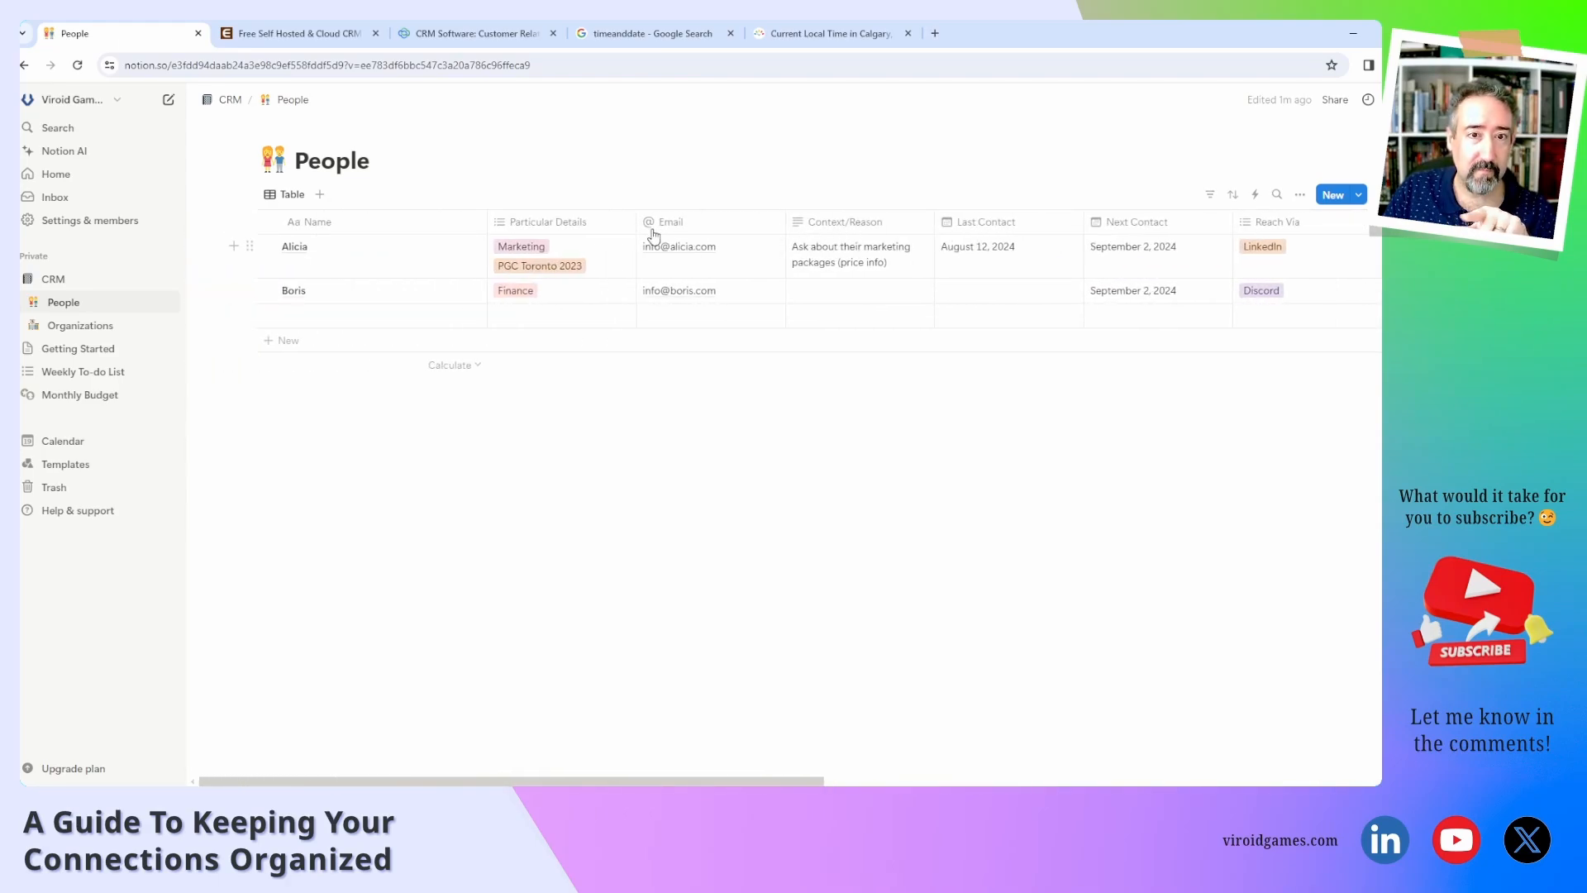
click(461, 246)
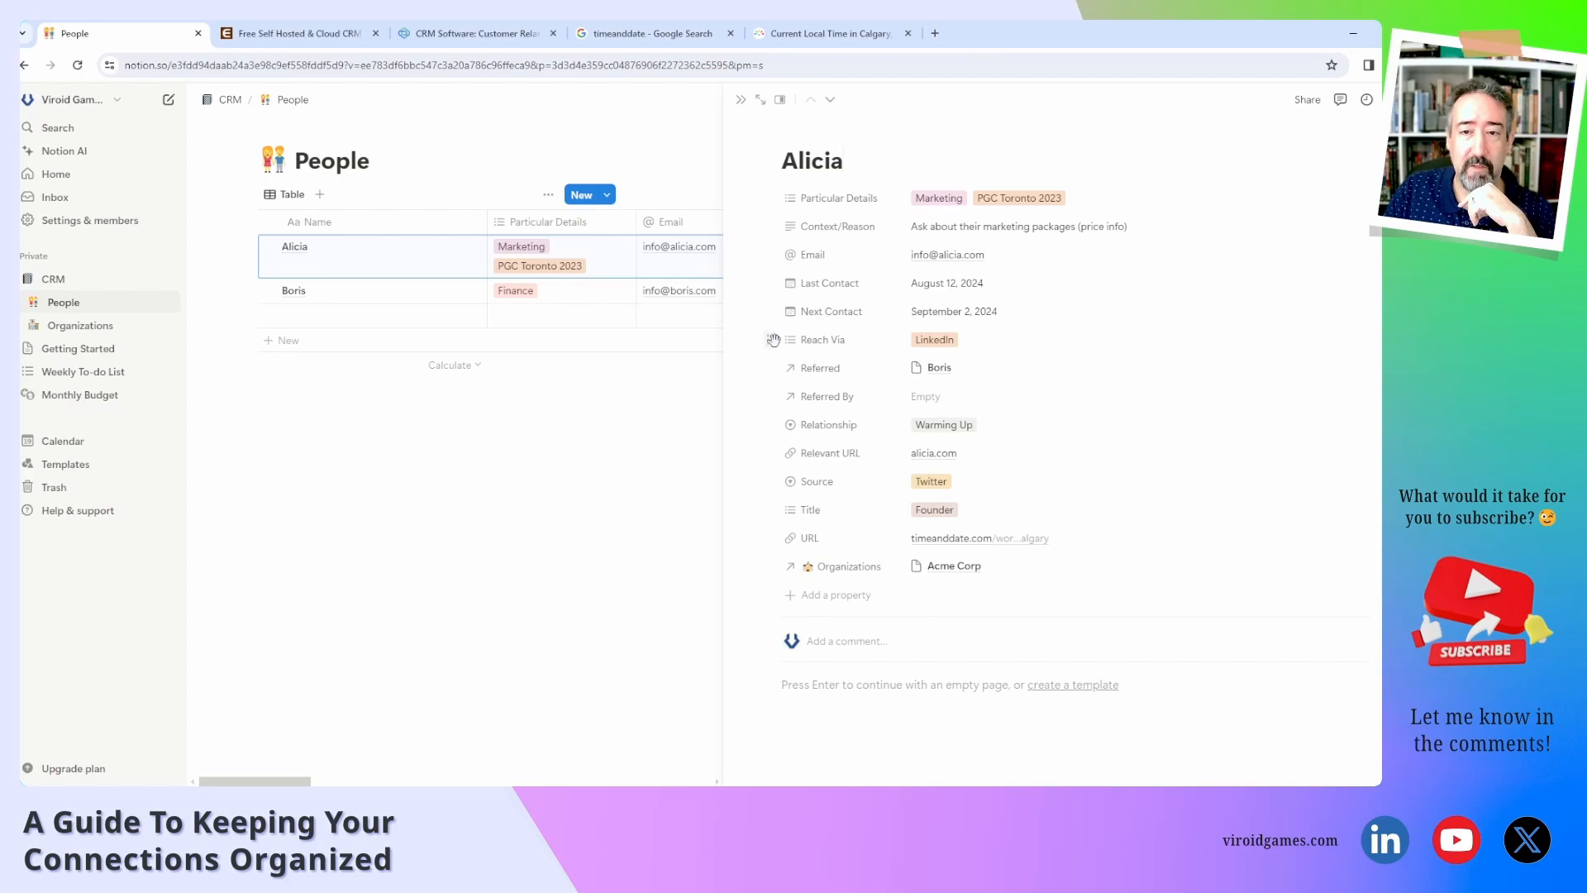
Move Reach Via under Email on Alicia's contact page, then open the linked Acme Corp page.
drag(773, 339, 774, 283)
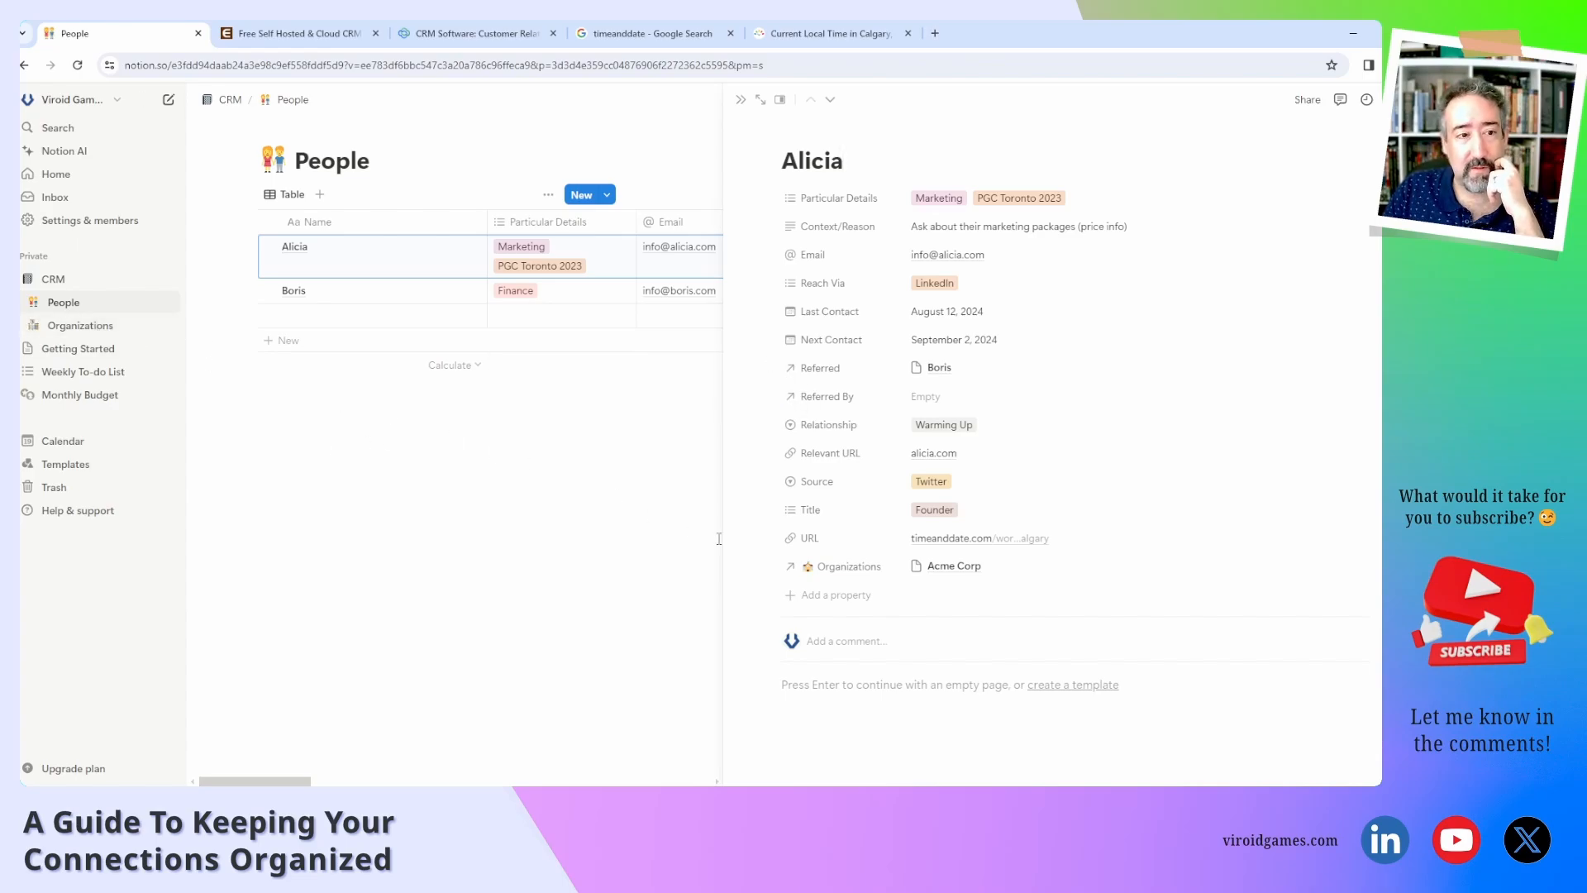
click(944, 566)
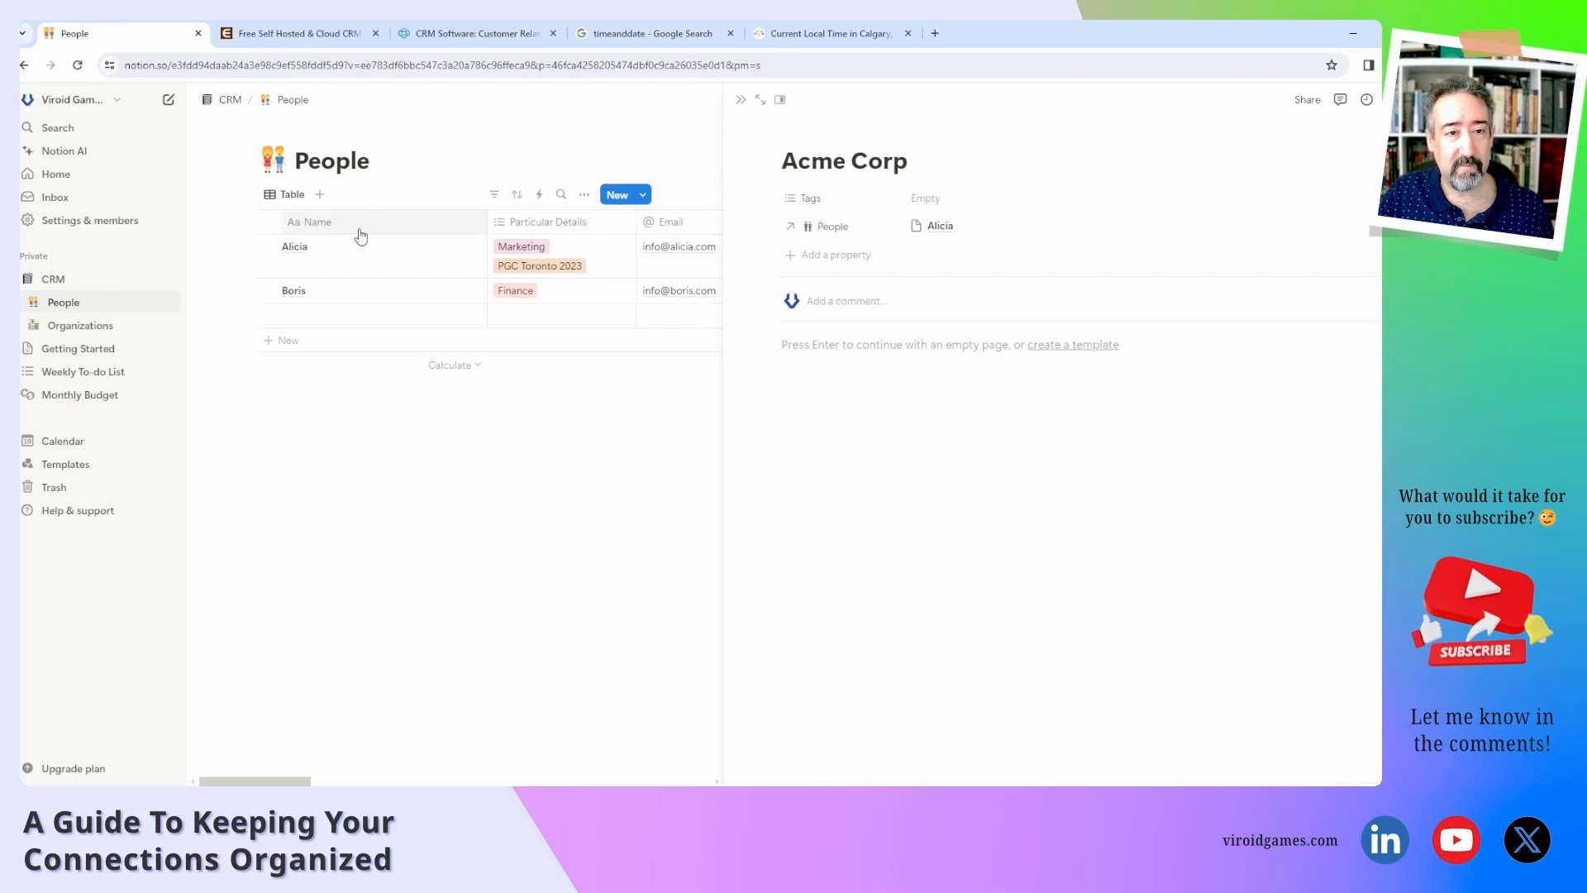
Add a checkbox property named Email to the Acme Corp page, leaving its title blank.
drag(781, 159, 911, 160)
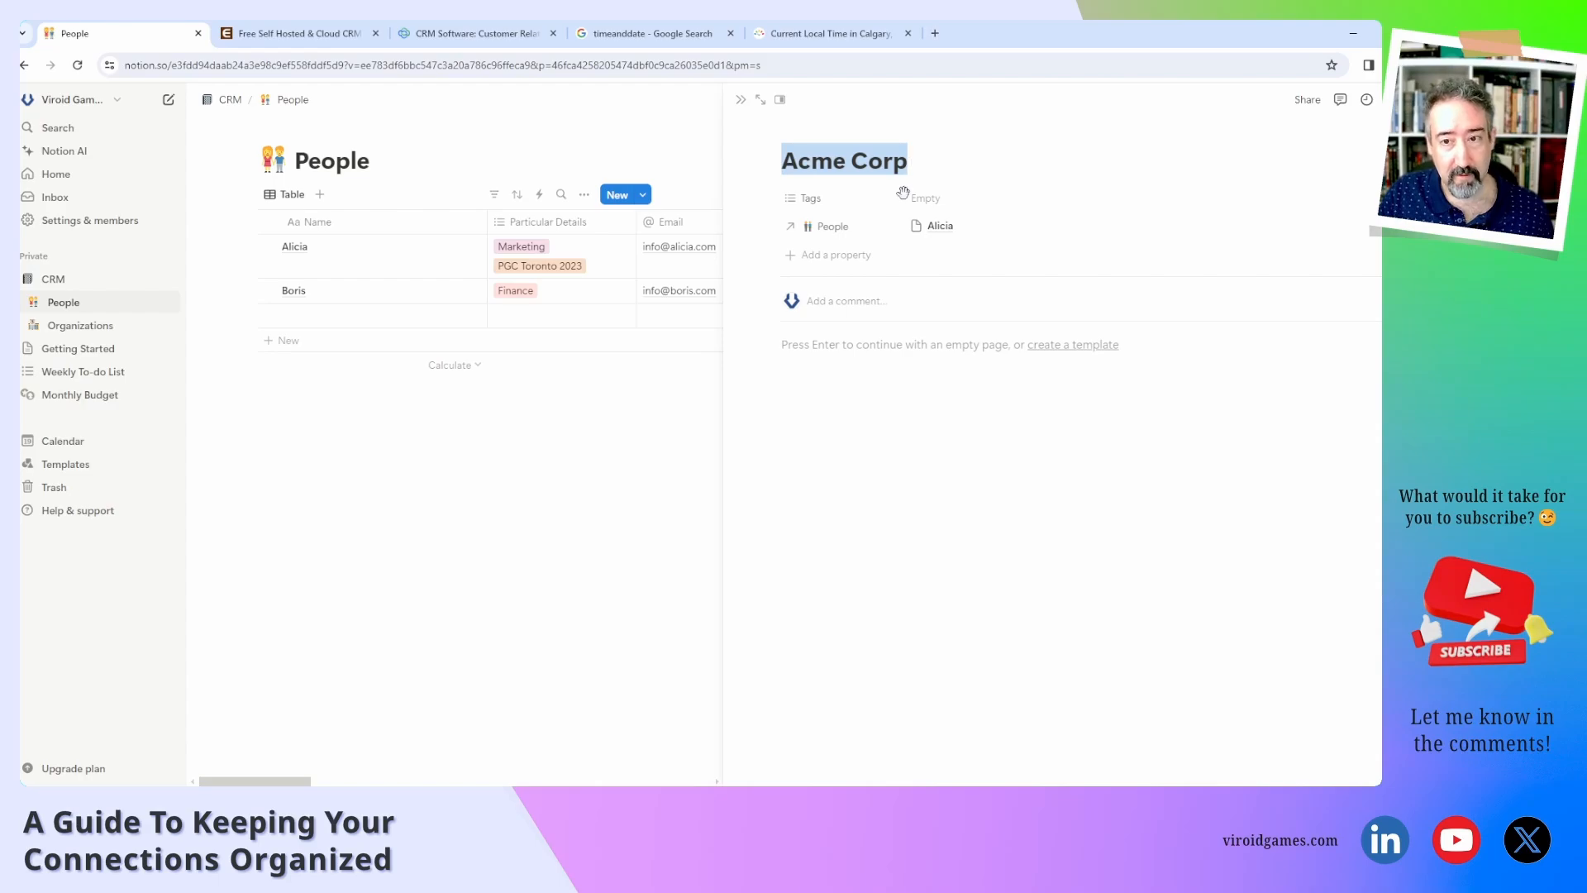
click(860, 258)
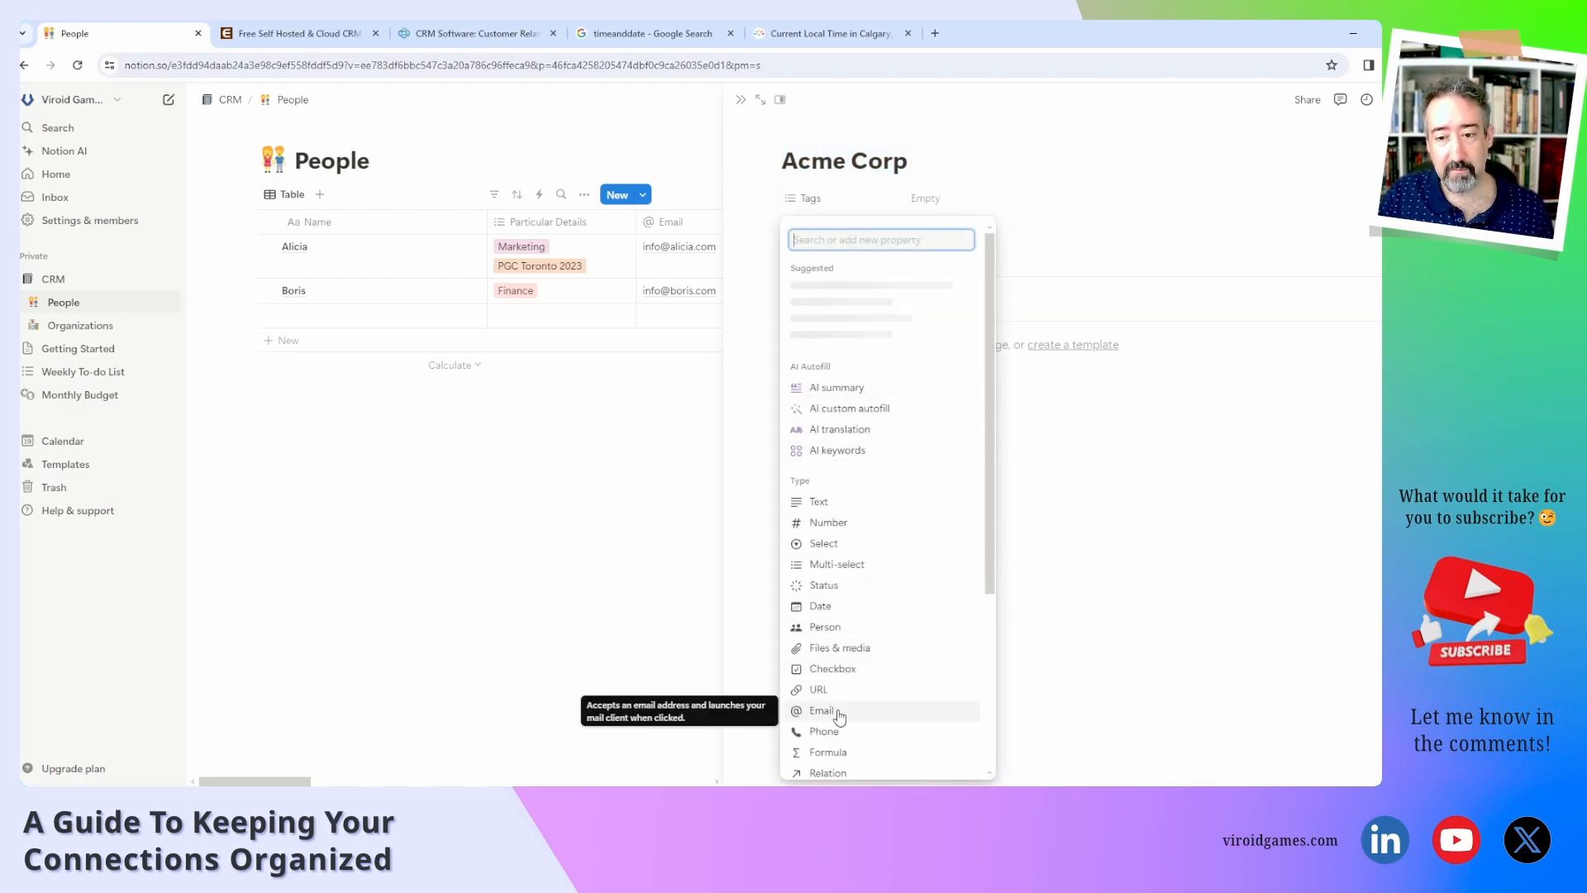
click(851, 669)
text(Email)
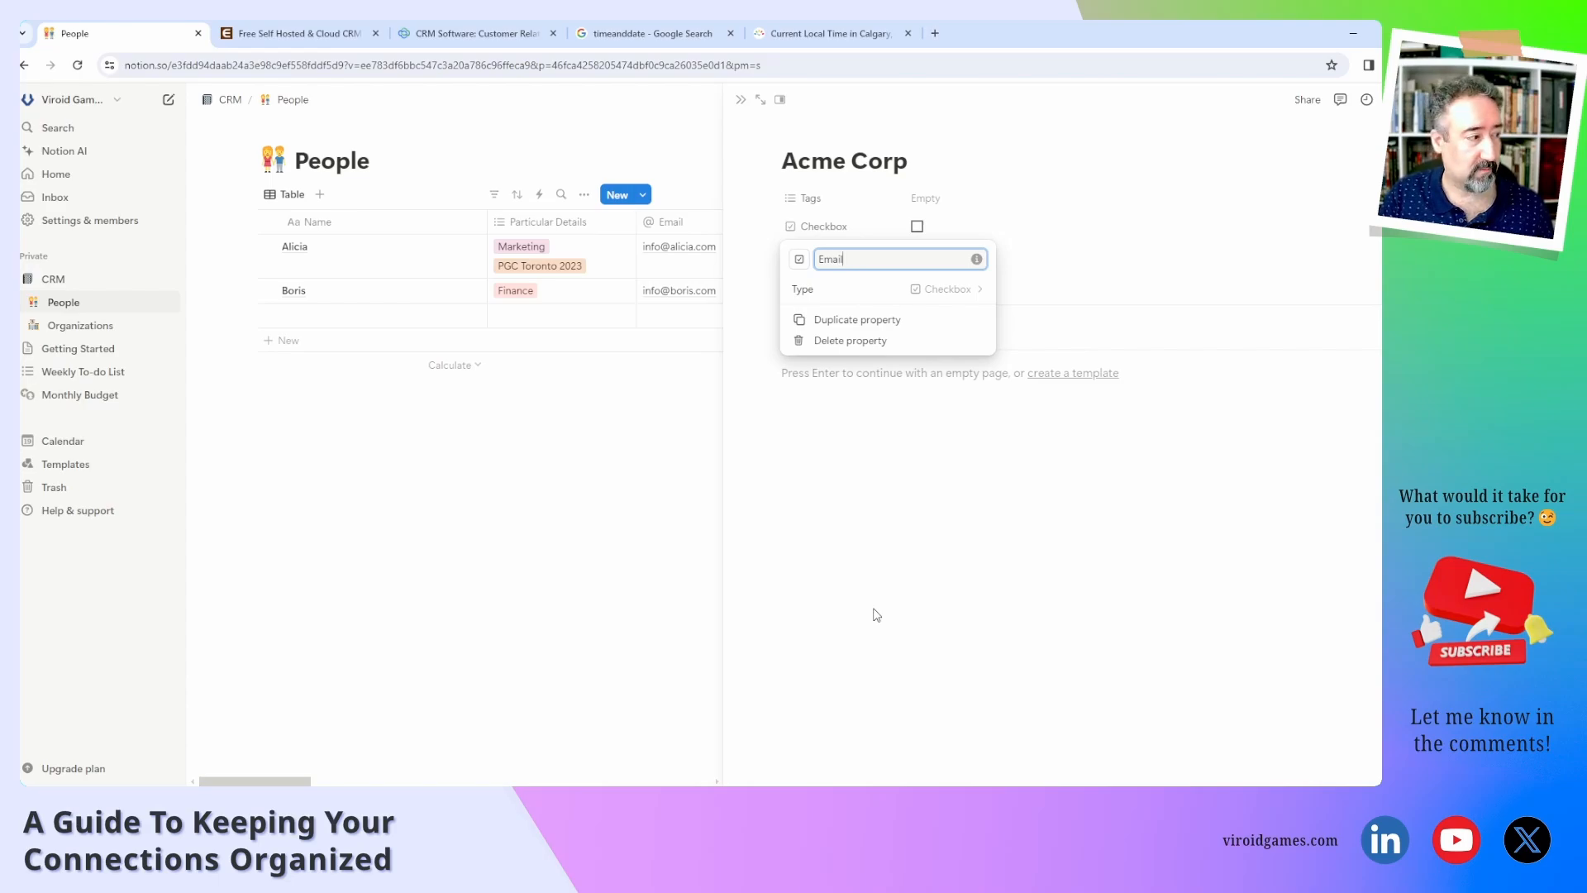
key(Return)
click(876, 615)
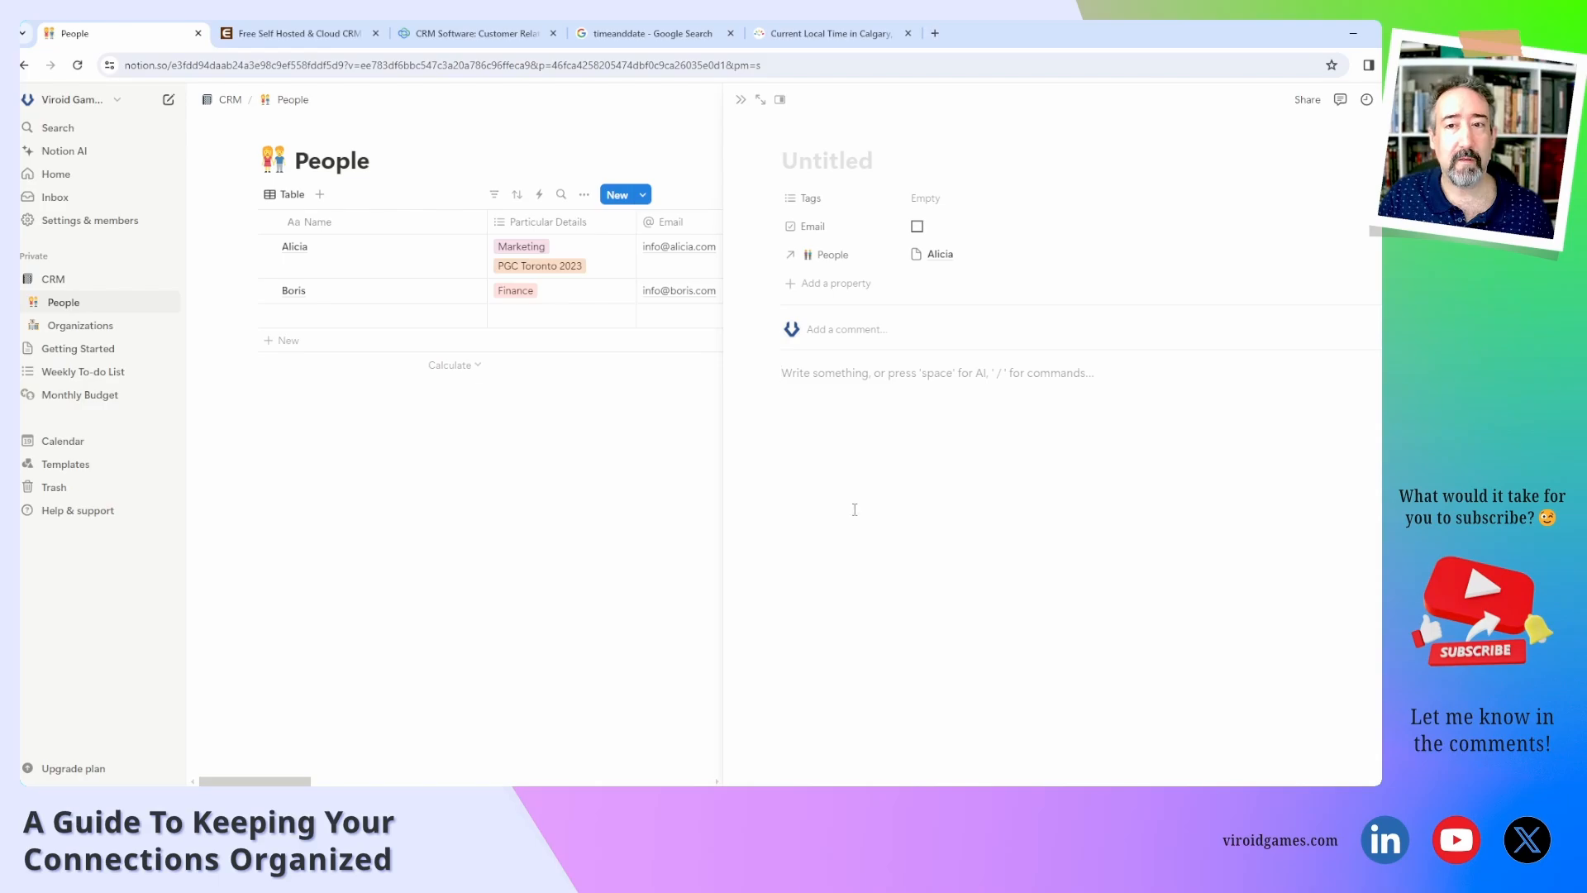
click(836, 163)
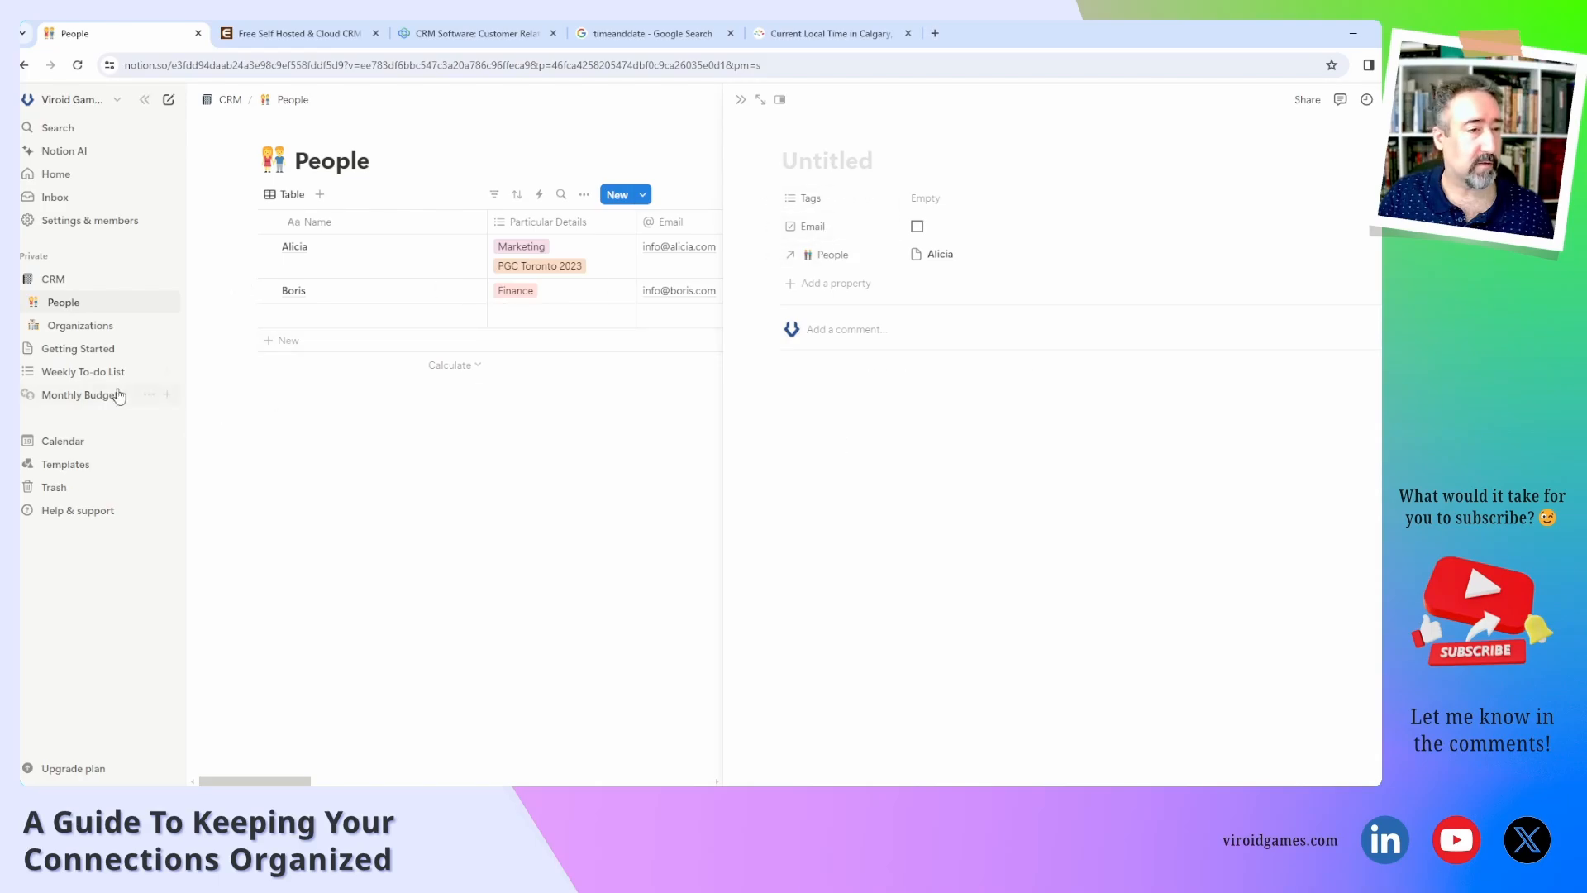
Open the untitled organization from the Organizations database and title it Acme Corp.
click(102, 329)
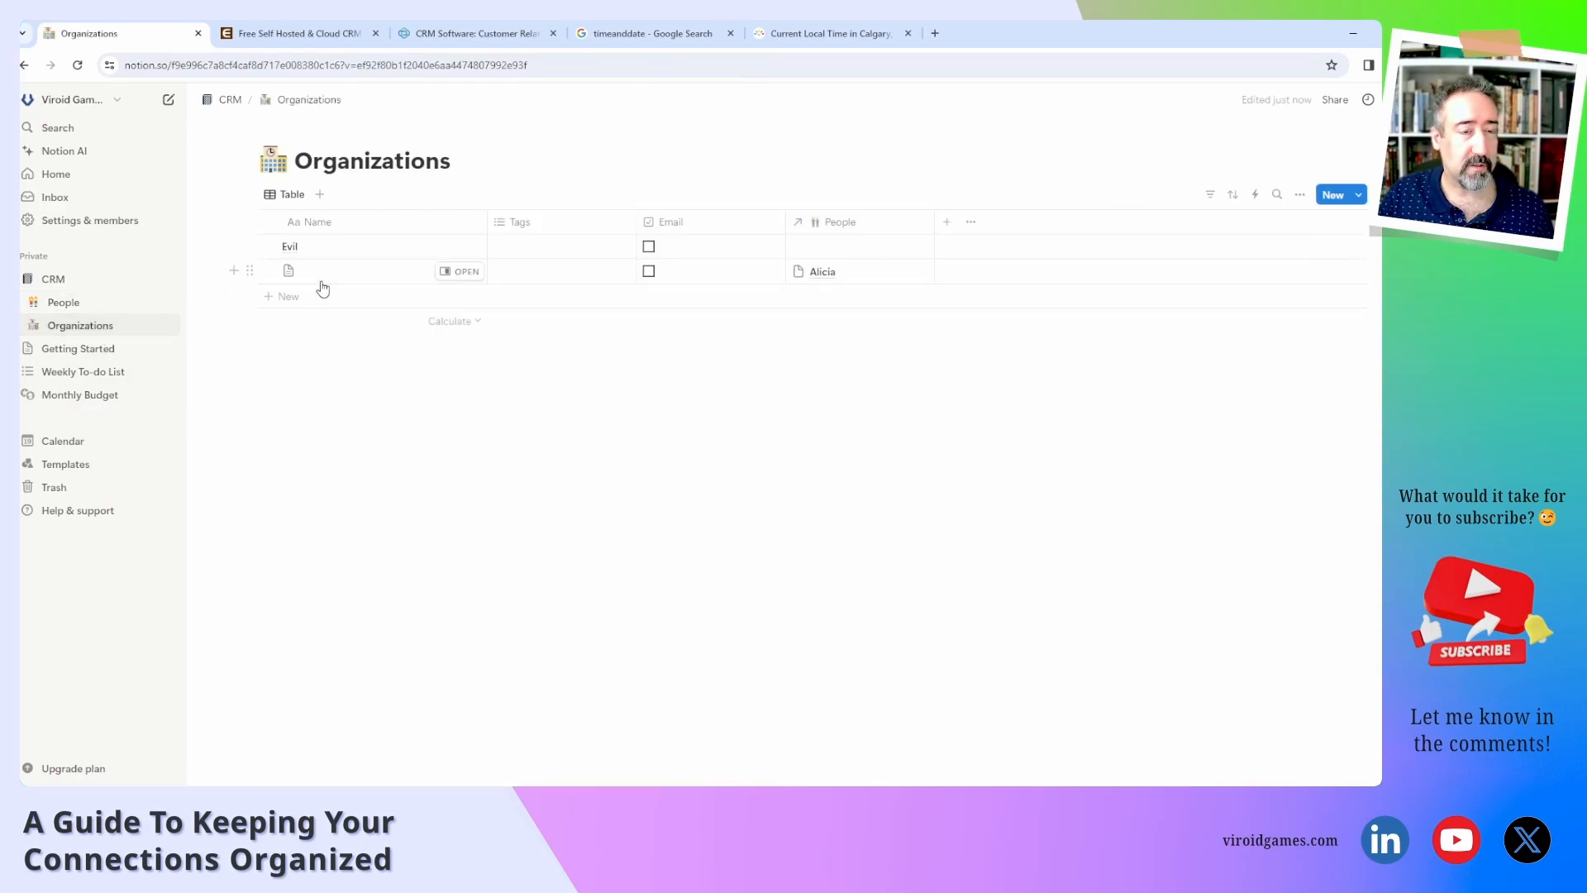
click(459, 271)
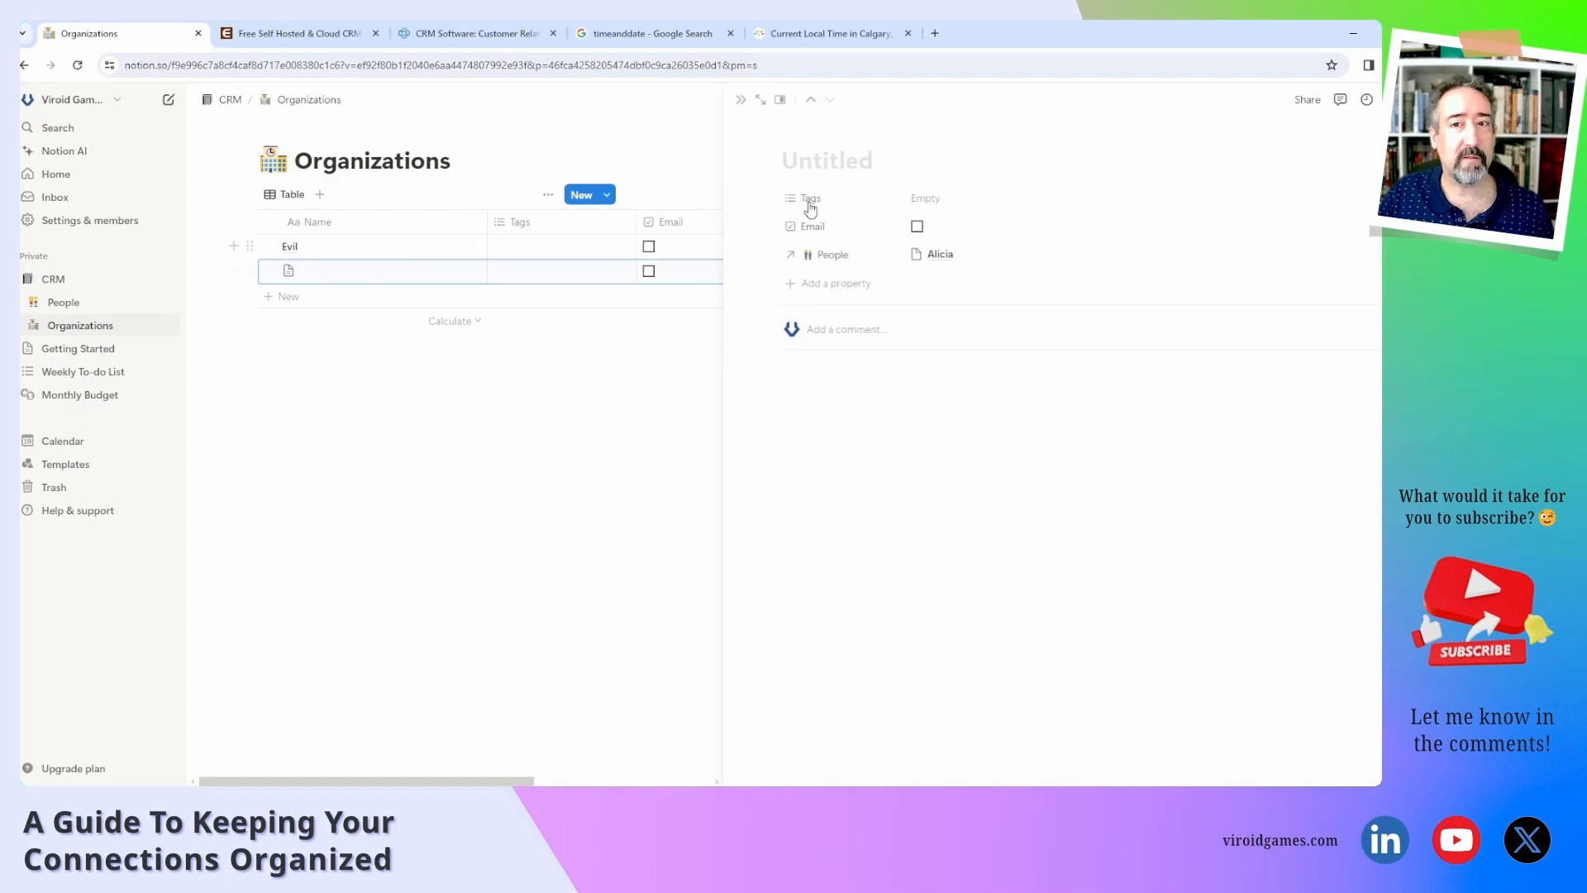
text(Acme )
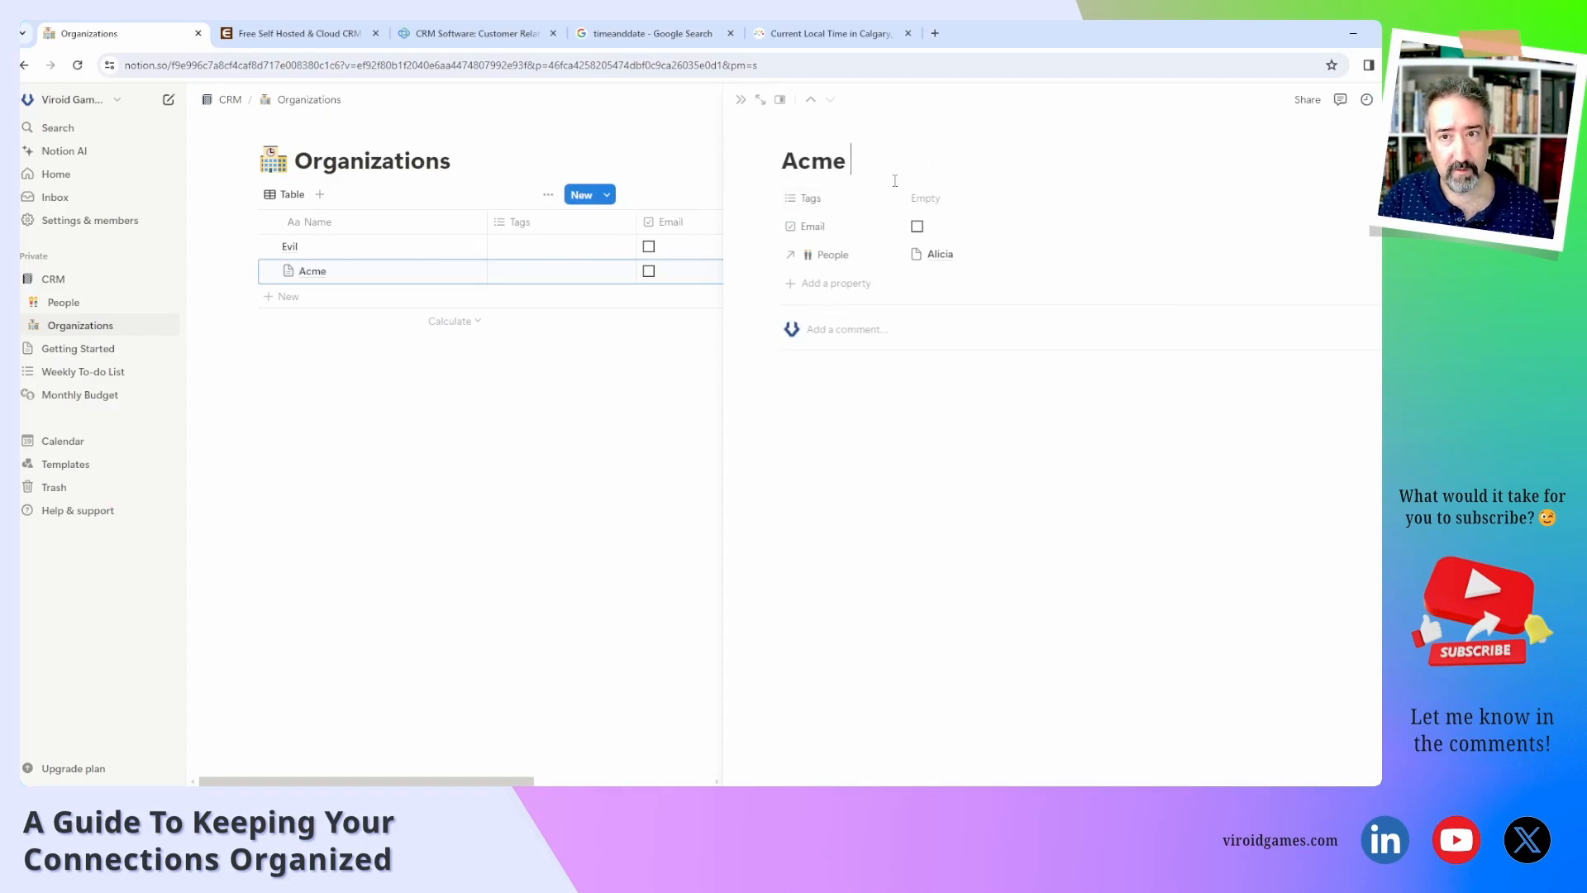
text(Corp)
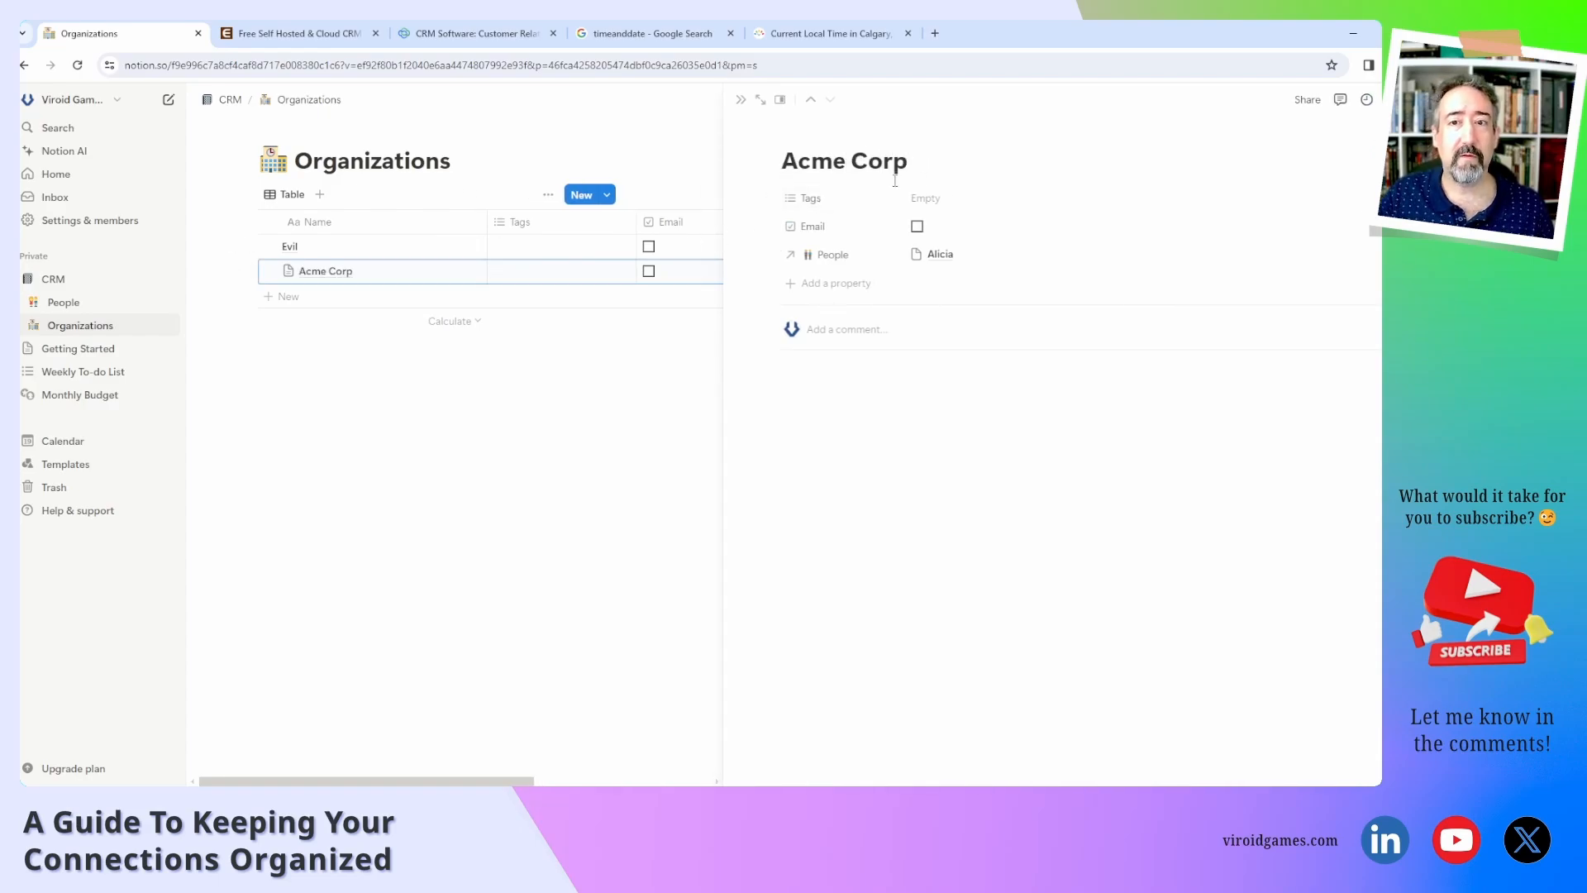
click(976, 379)
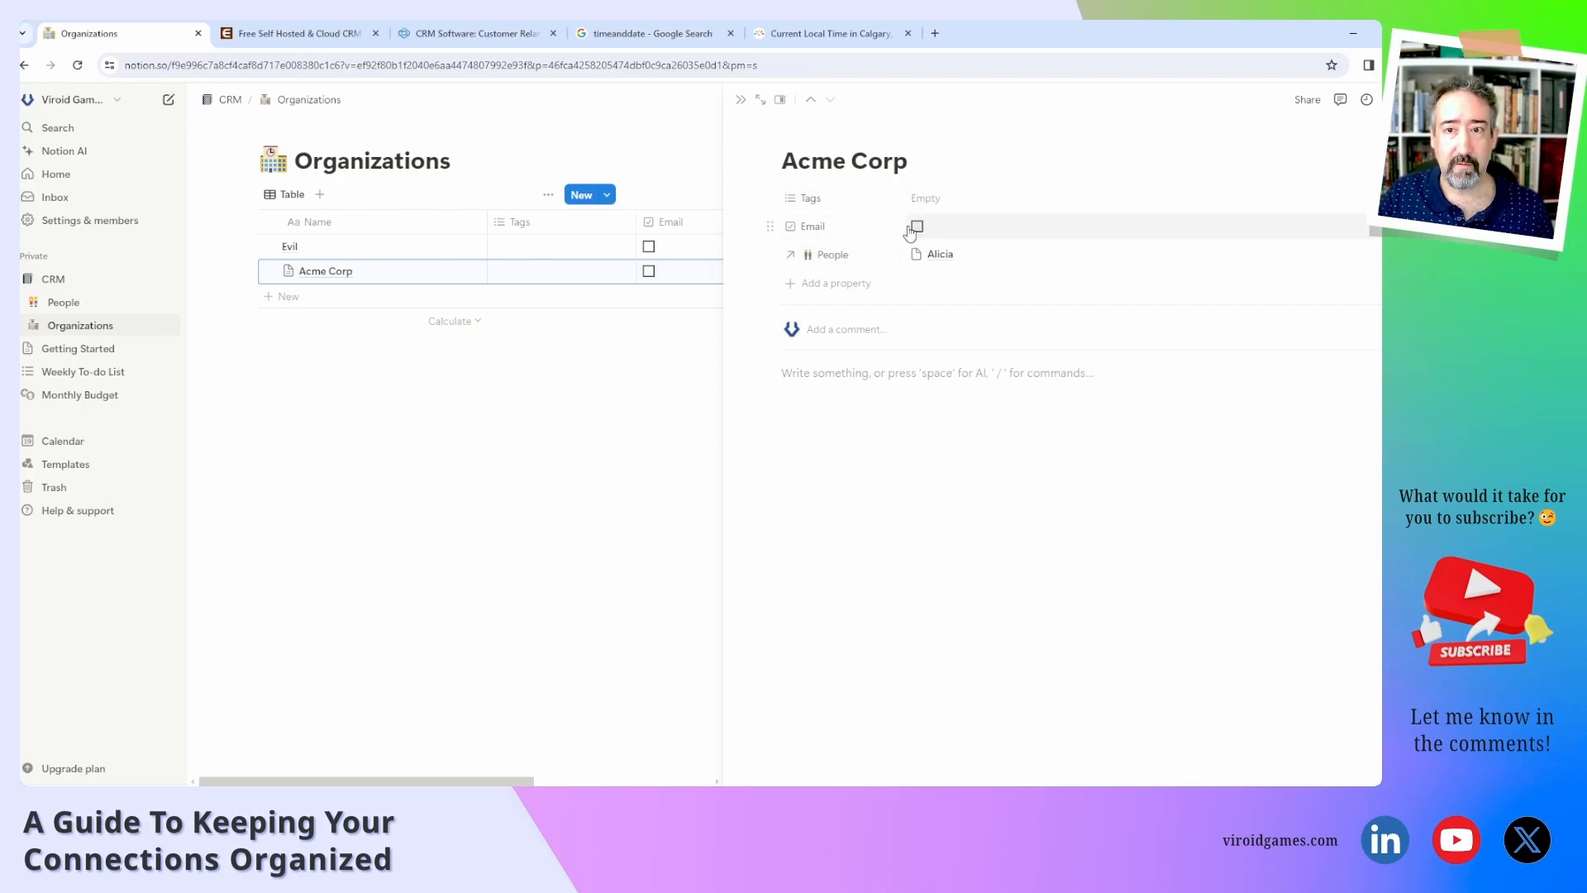
Change the Email property's type from checkbox to Email.
click(837, 229)
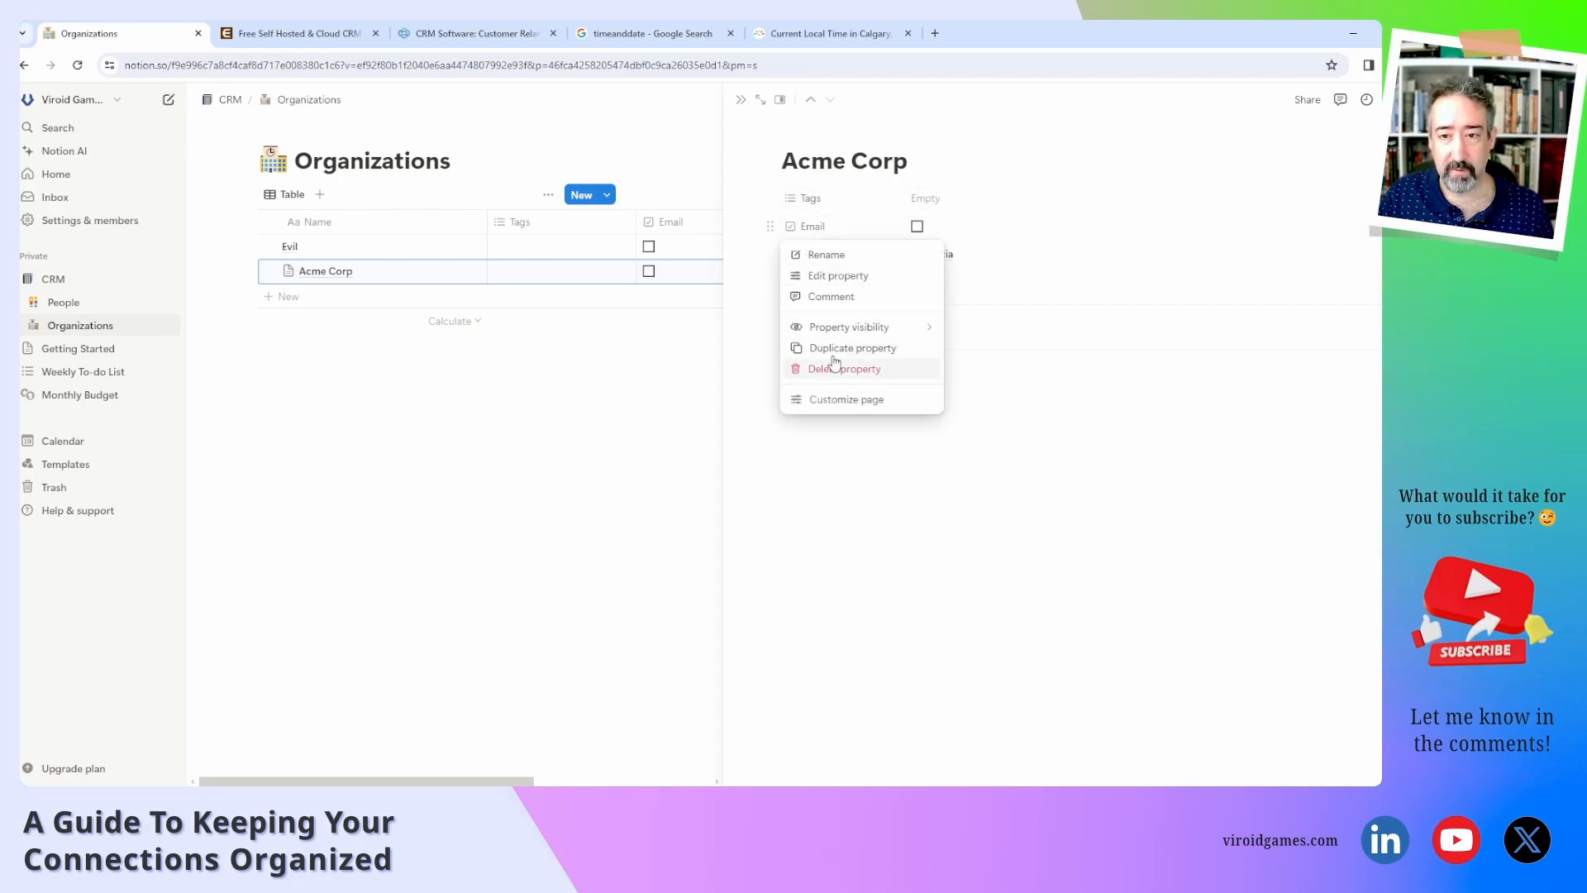
click(831, 276)
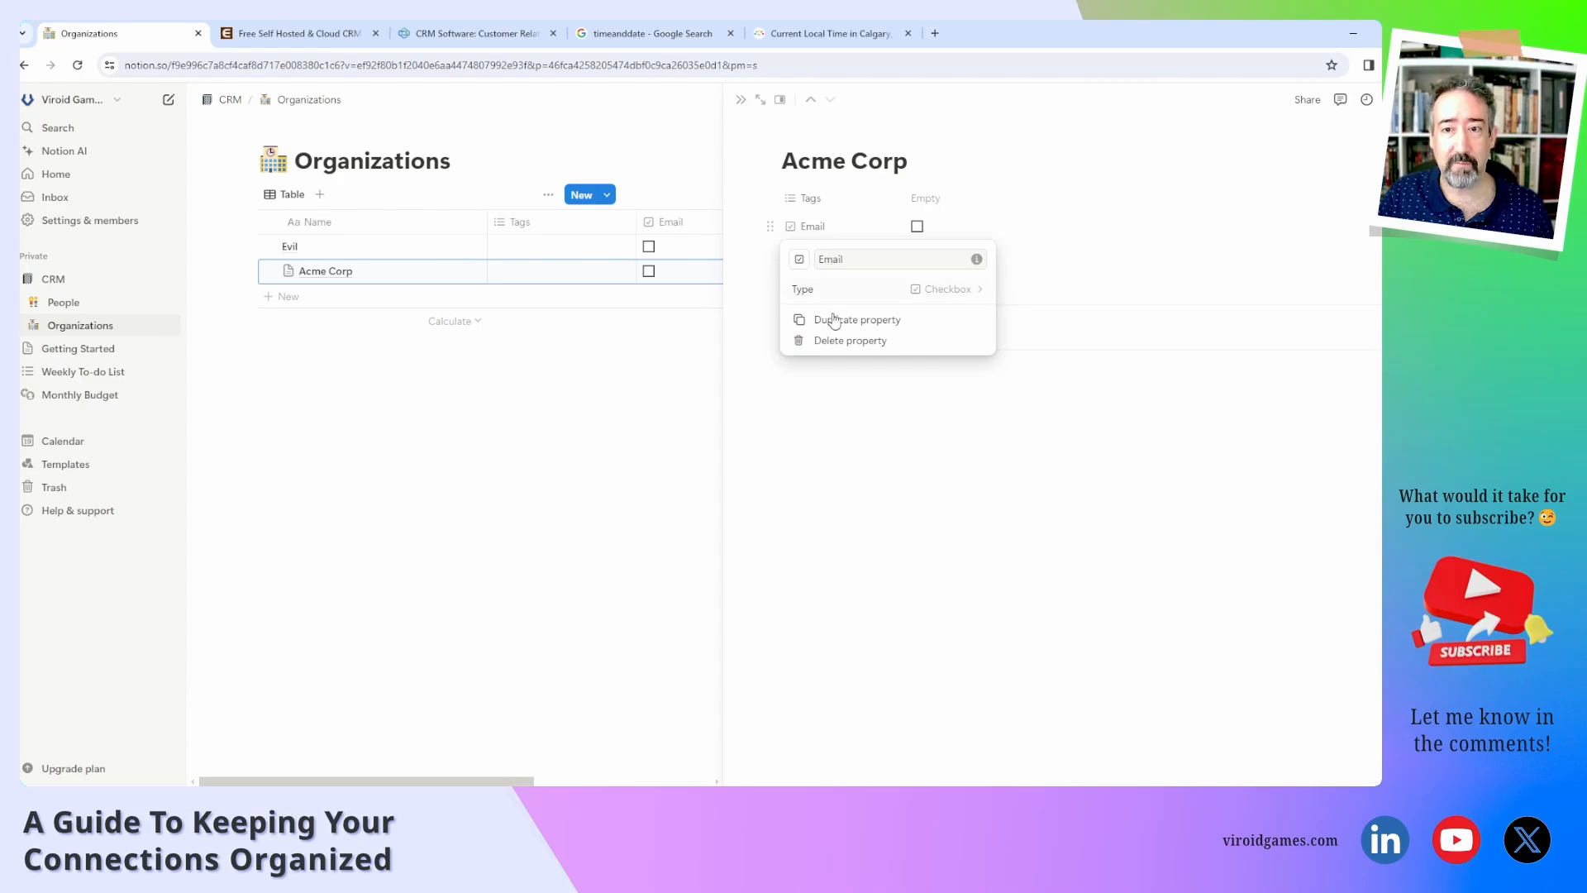
click(942, 291)
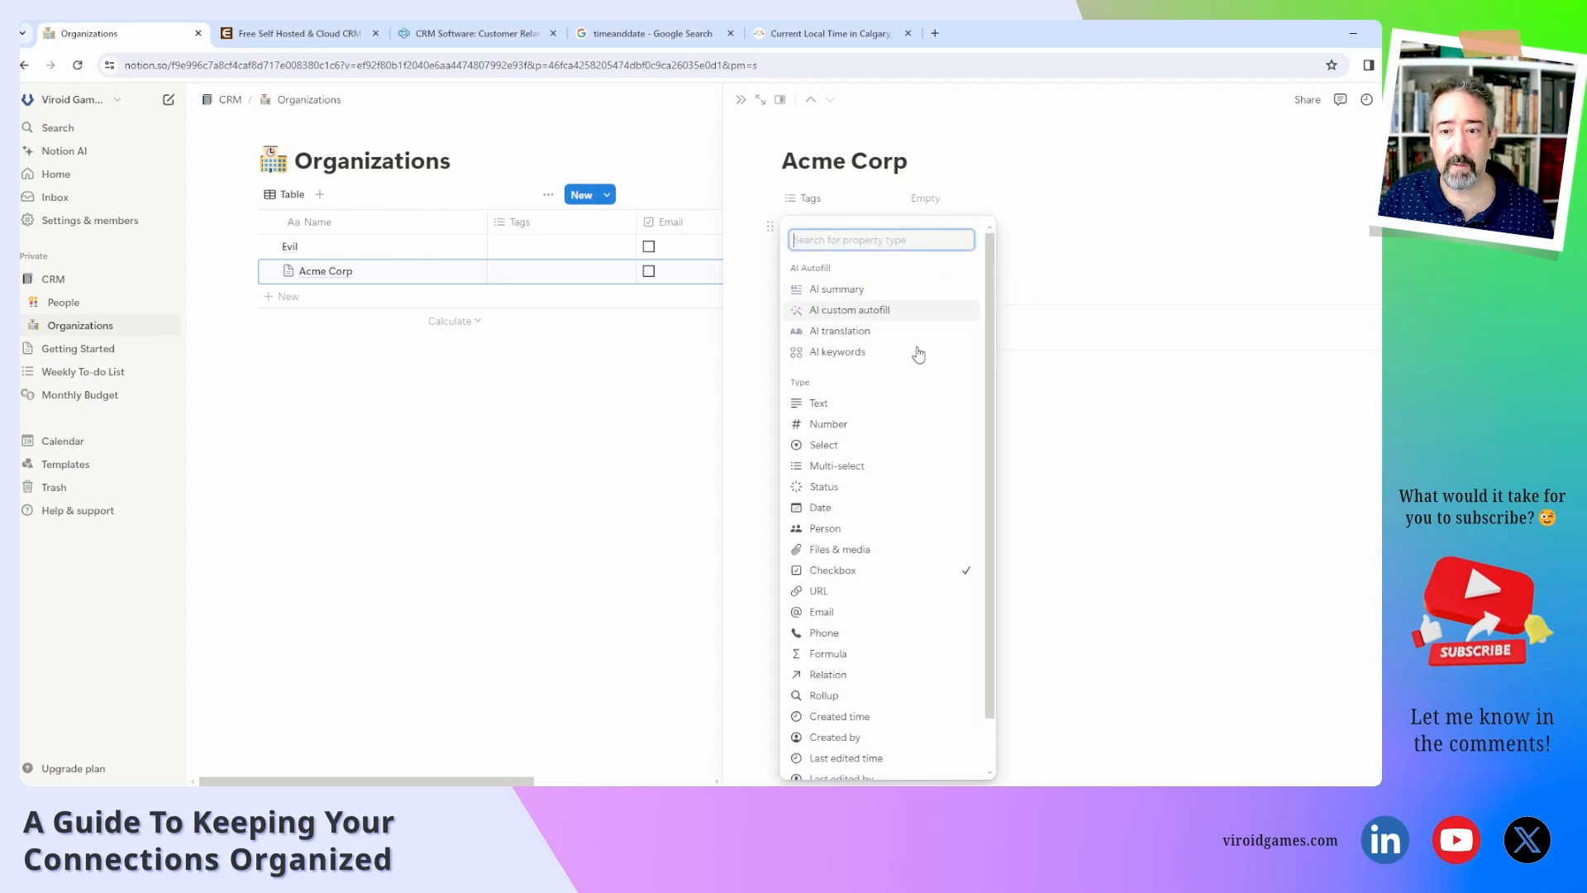
click(860, 616)
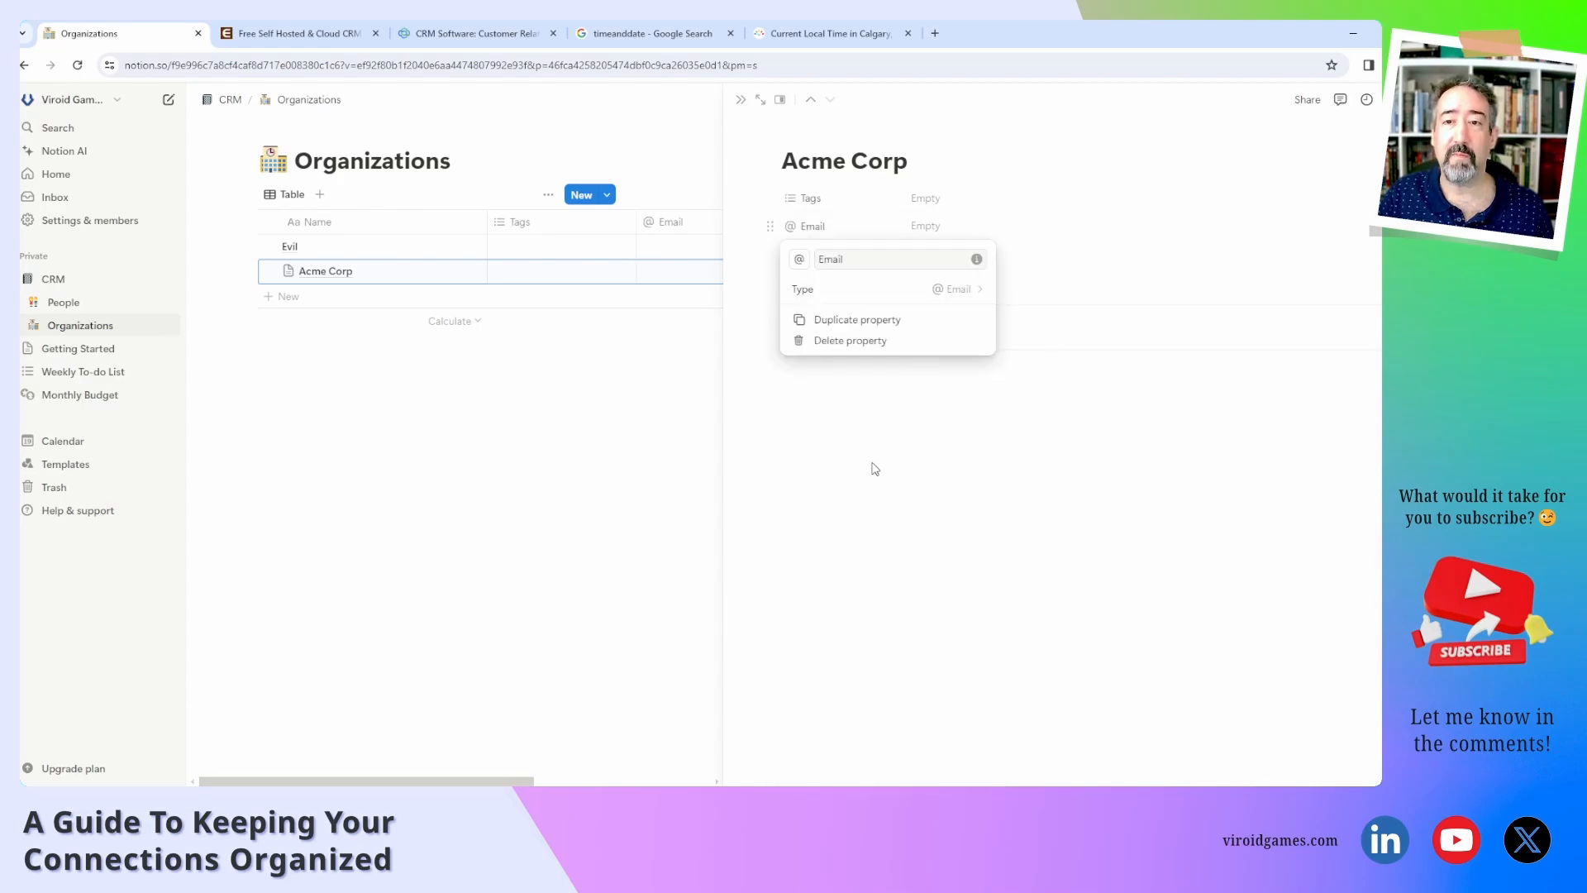
click(910, 361)
Enter the company's e-mail address in Acme Corp's Email field.
click(938, 226)
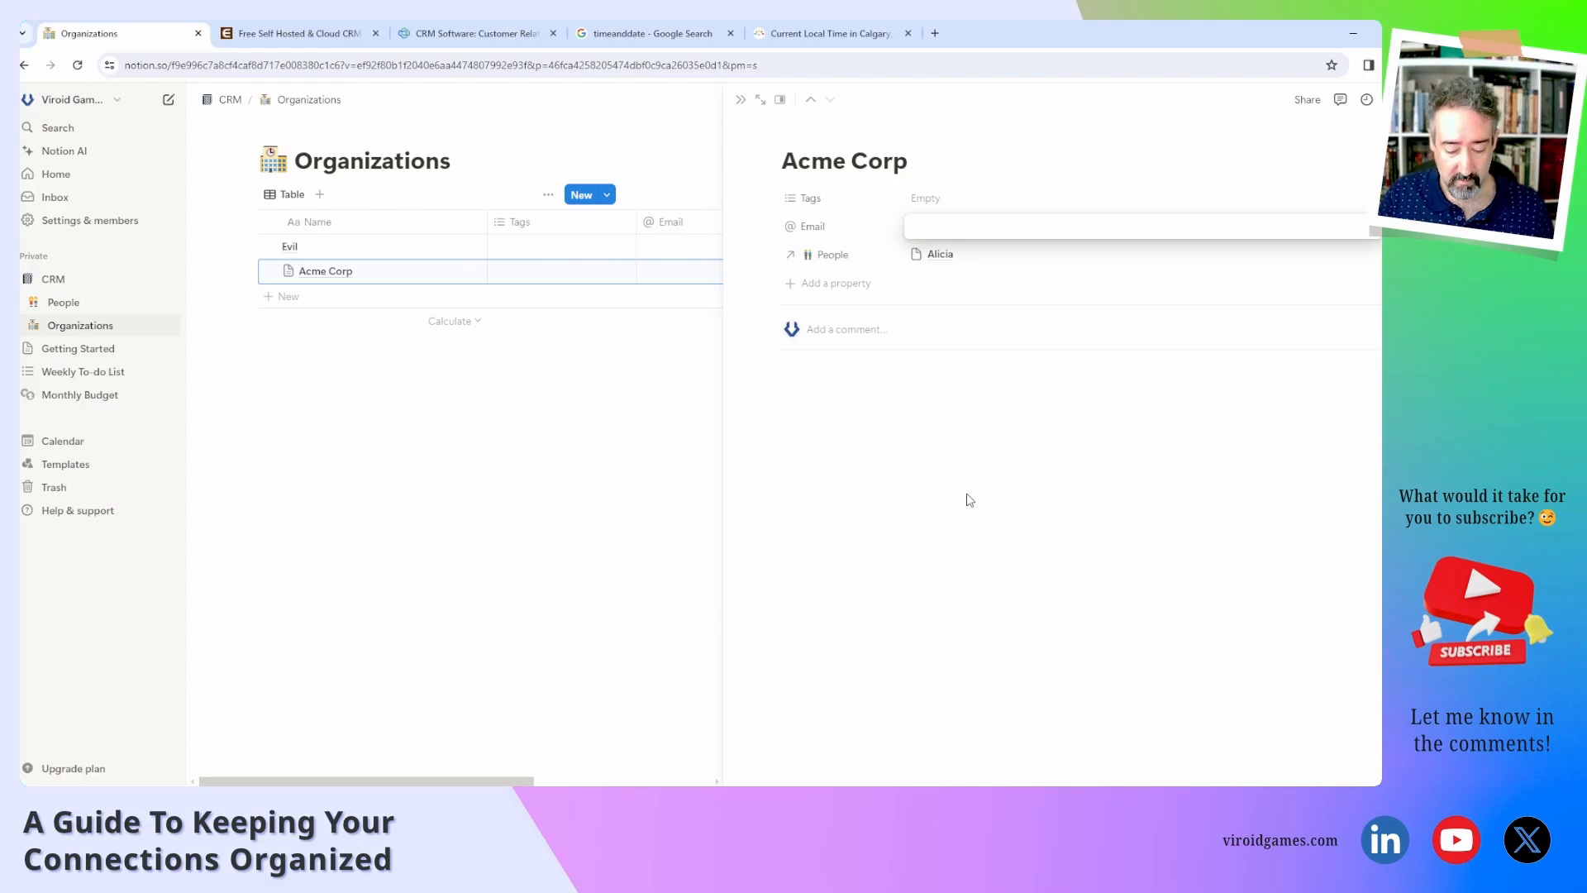
text(info@acme.com)
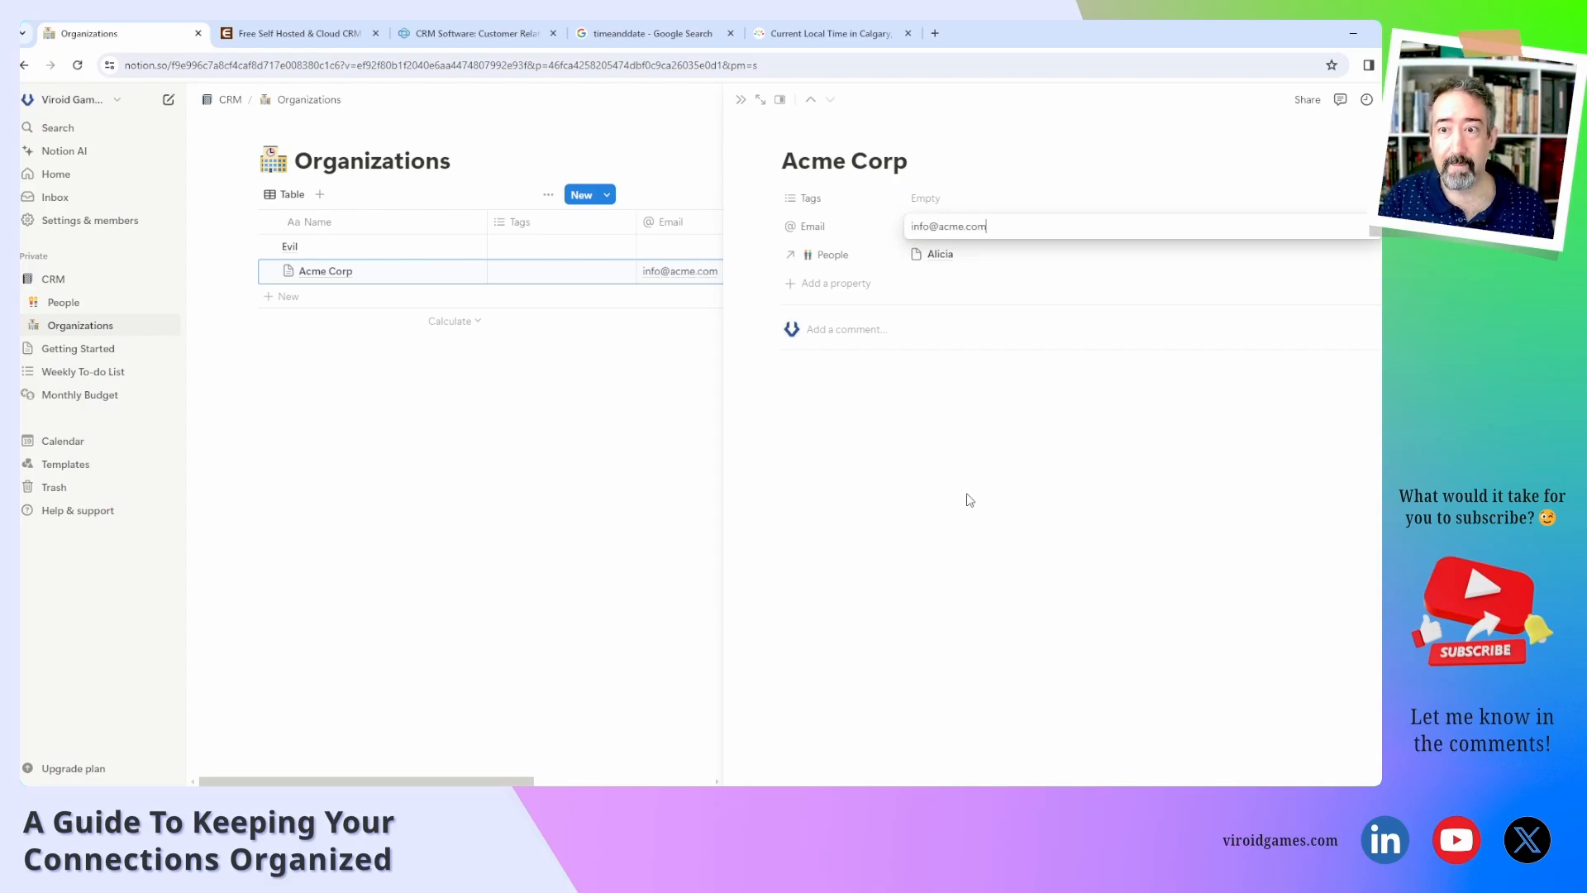
click(970, 500)
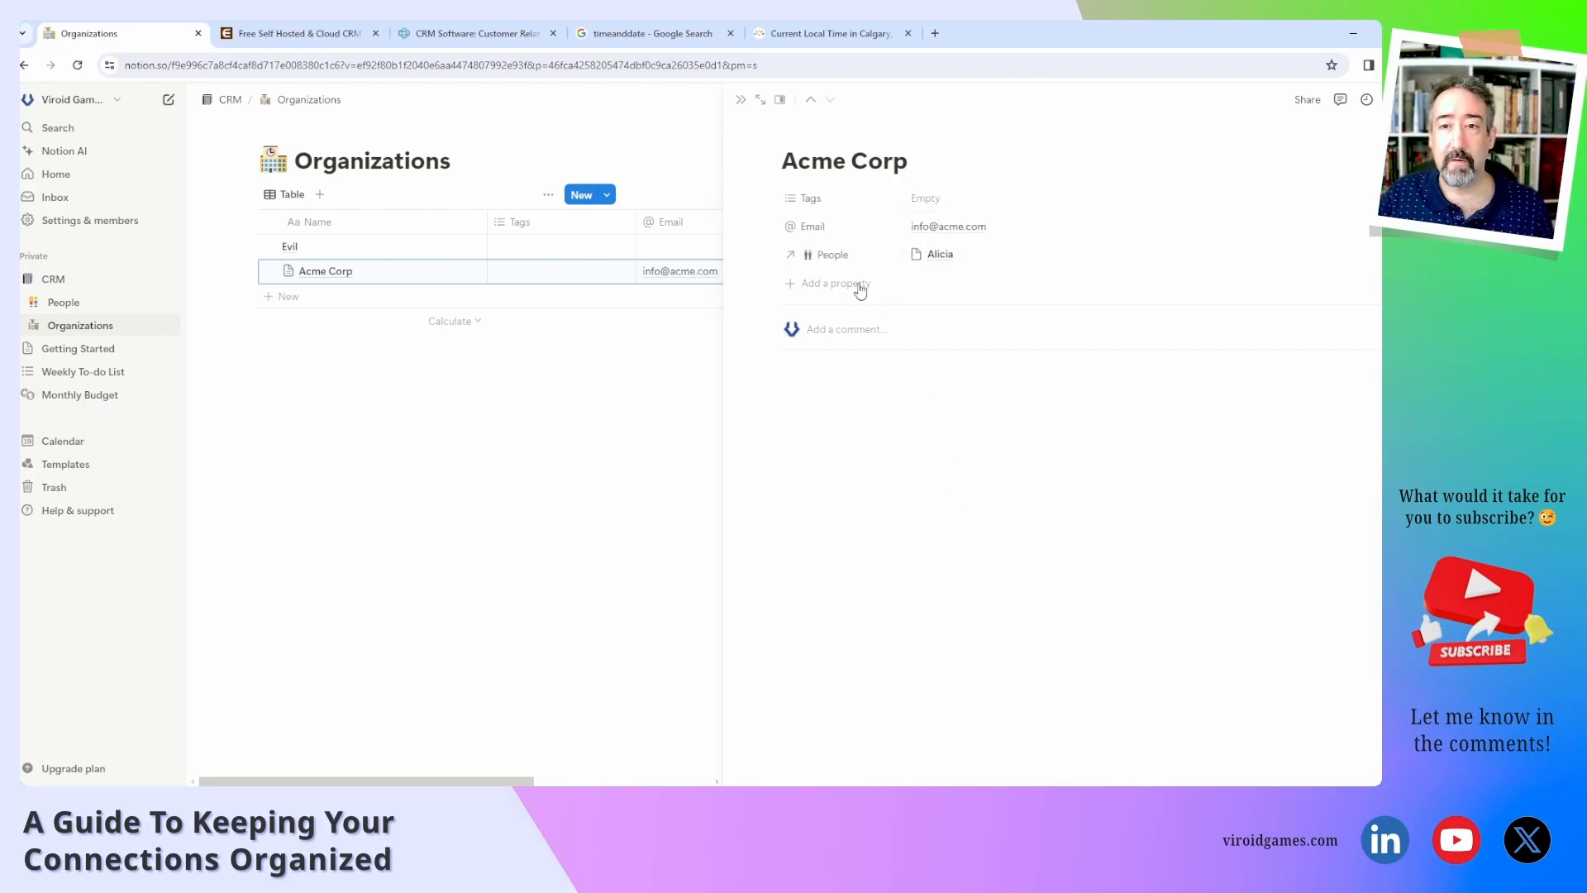
click(814, 285)
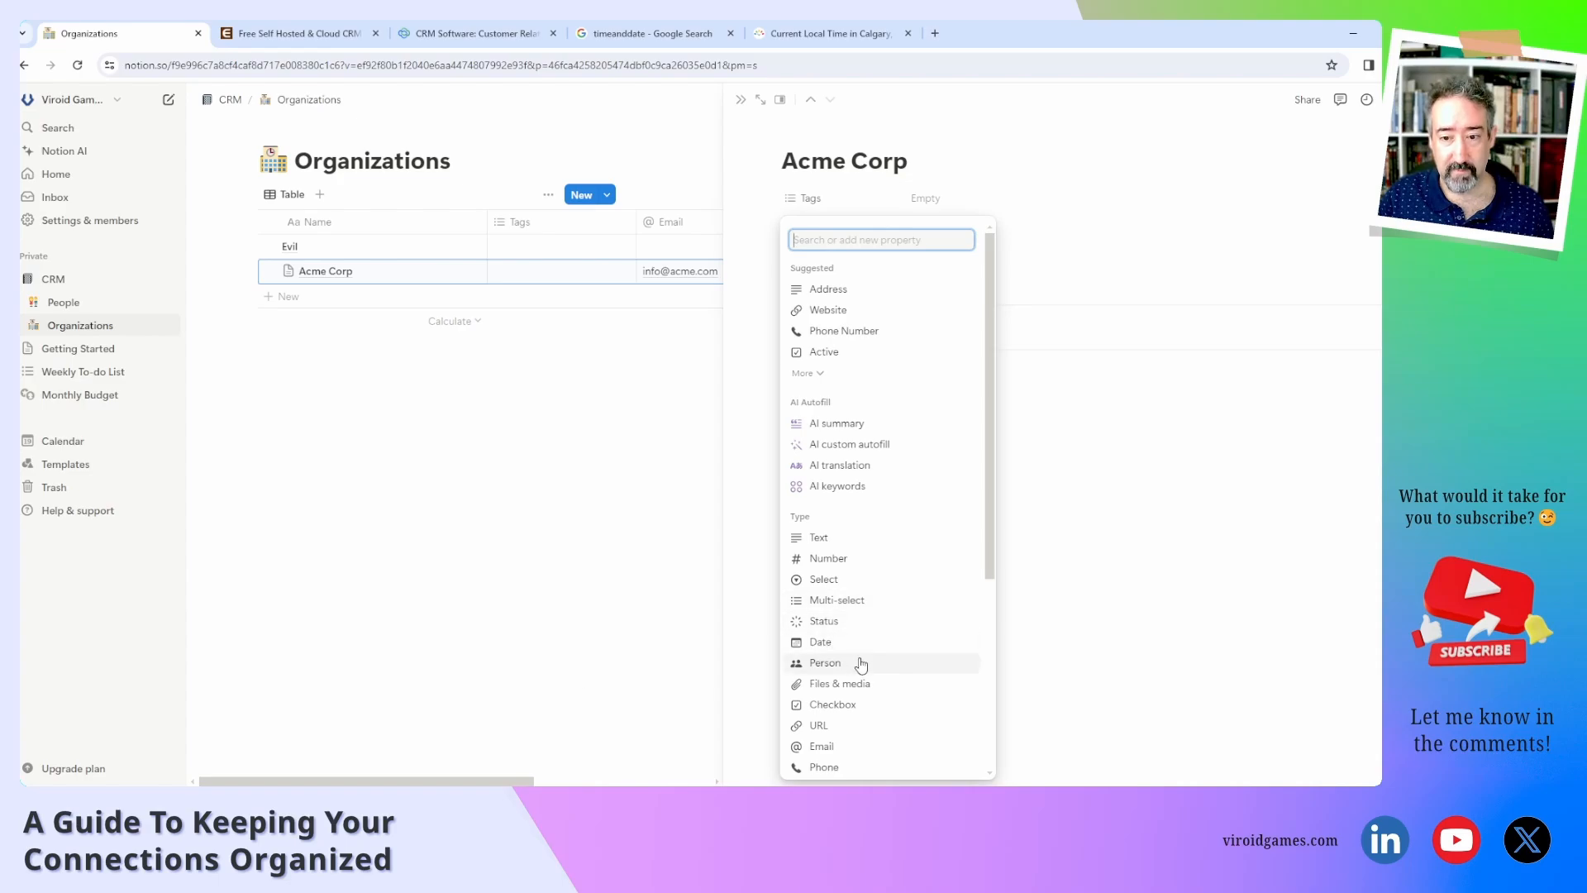
Add a URL property called Website to Acme Corp with the value acme.com.
scroll(859, 645, down, 2)
click(864, 595)
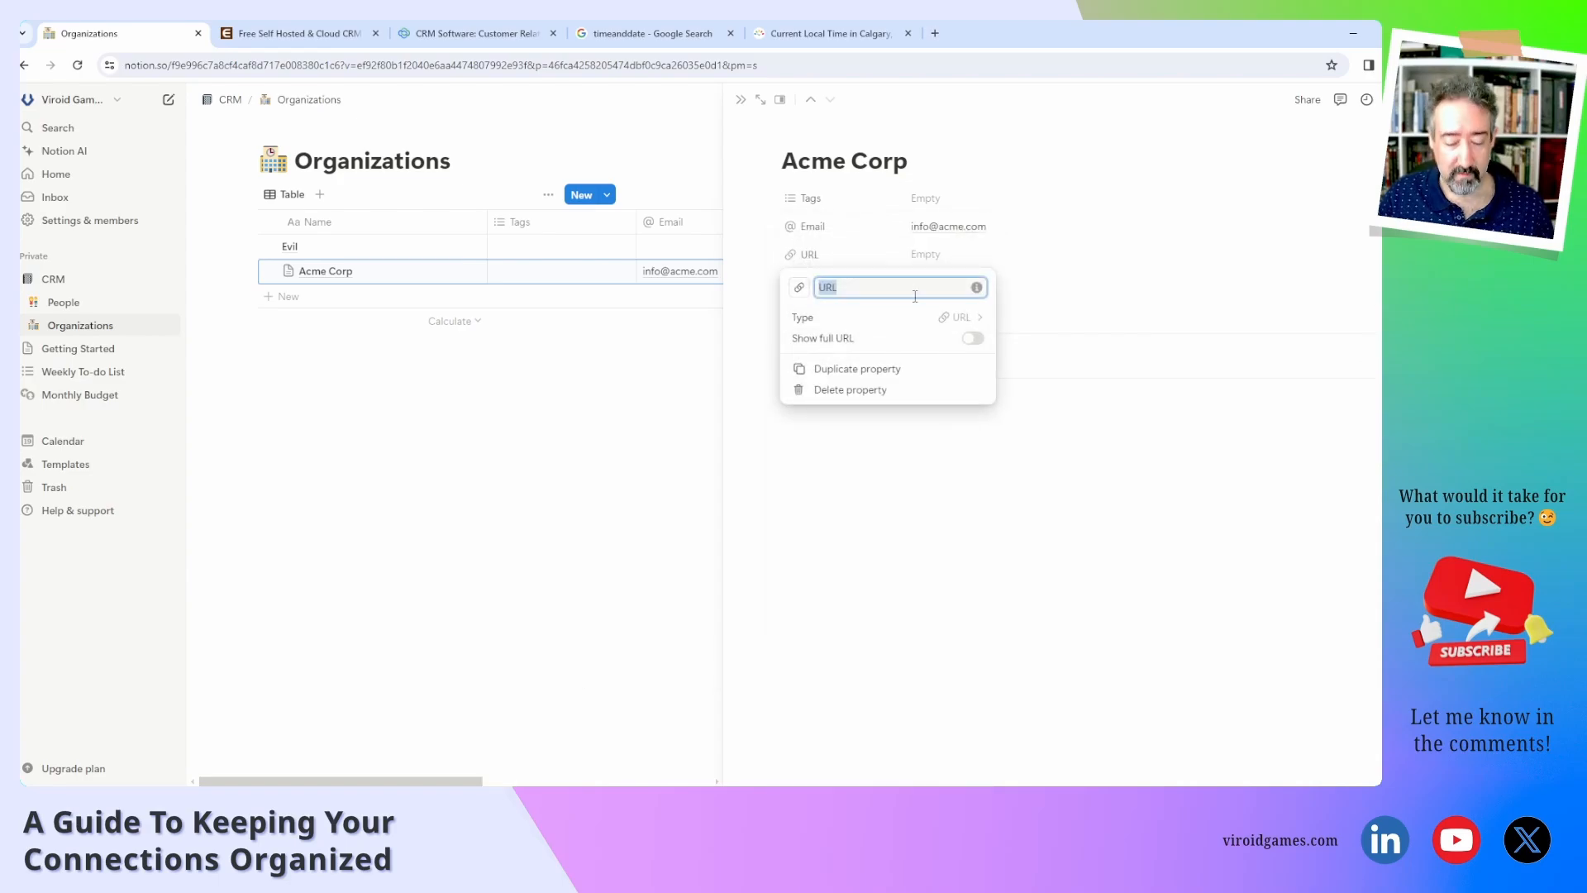
text(Website)
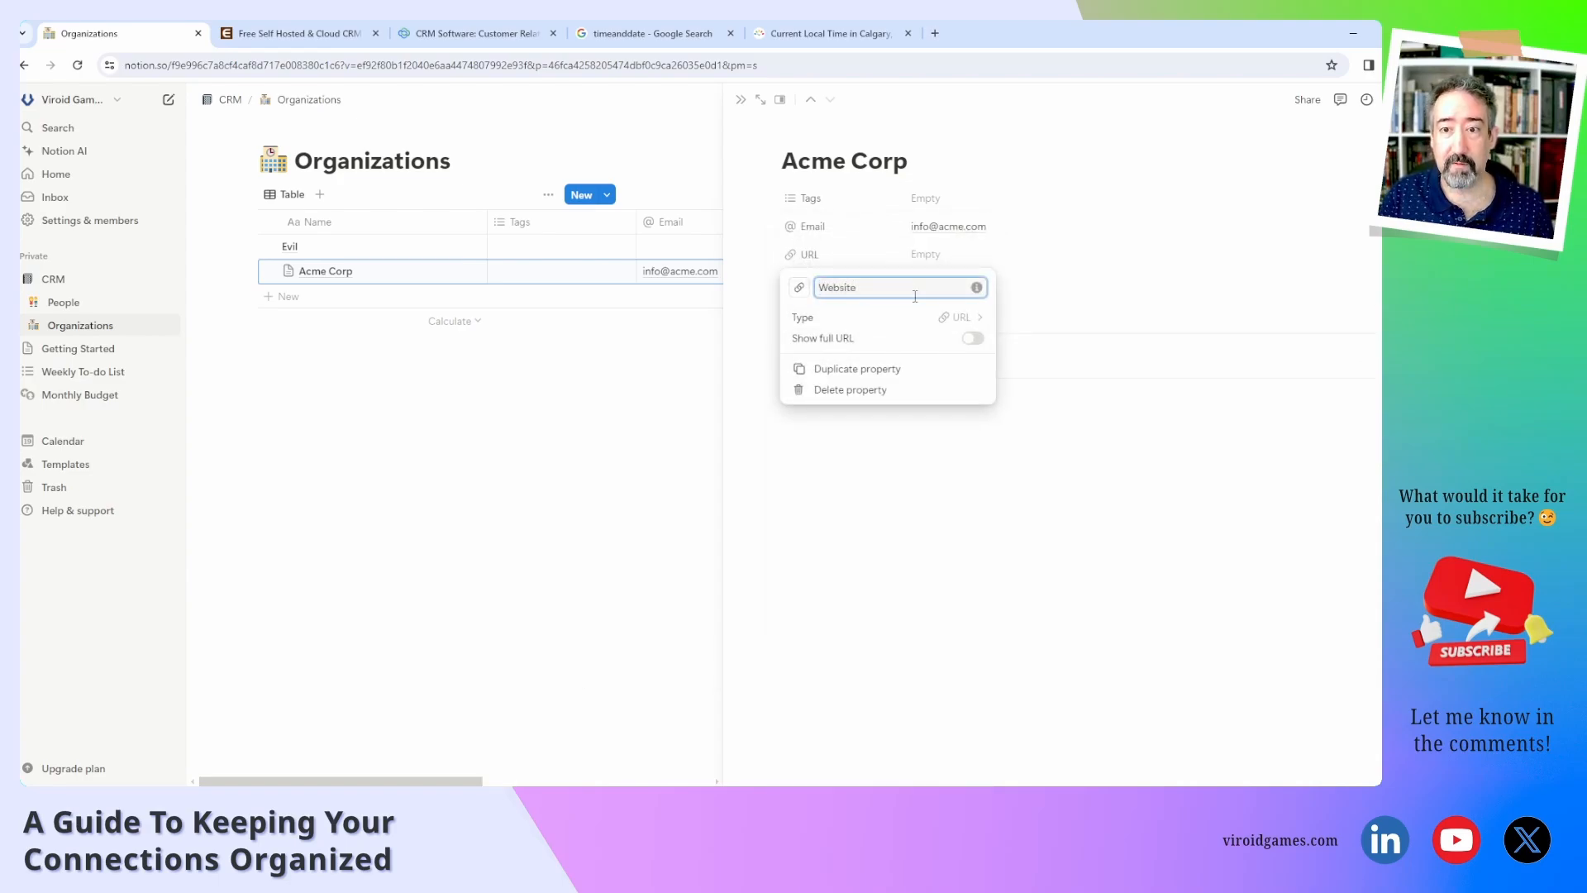
click(955, 260)
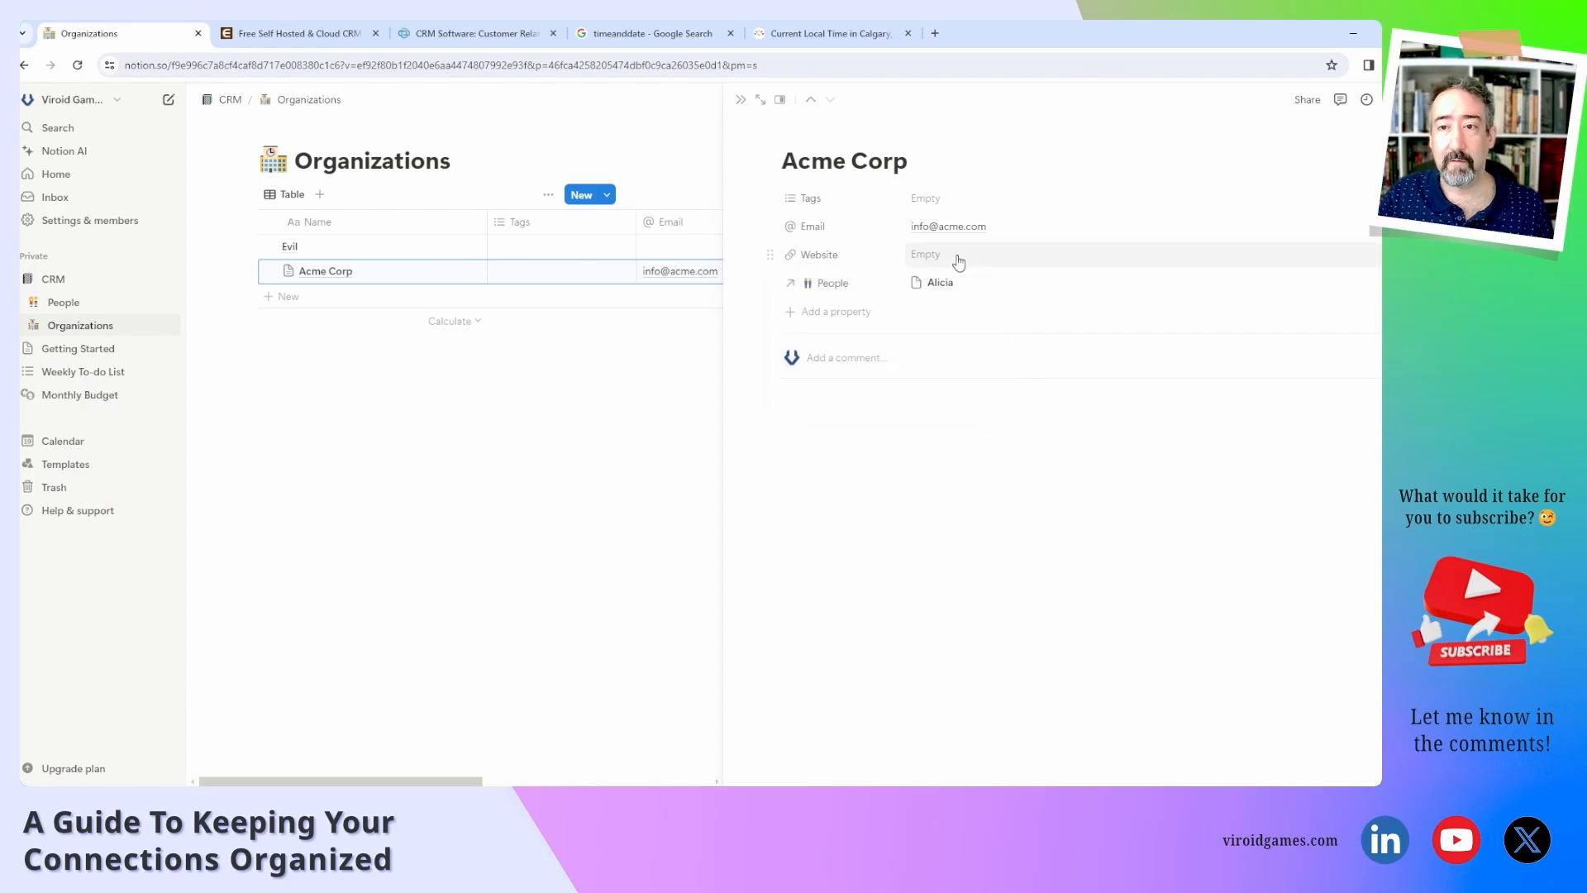
click(957, 254)
text(acme.com)
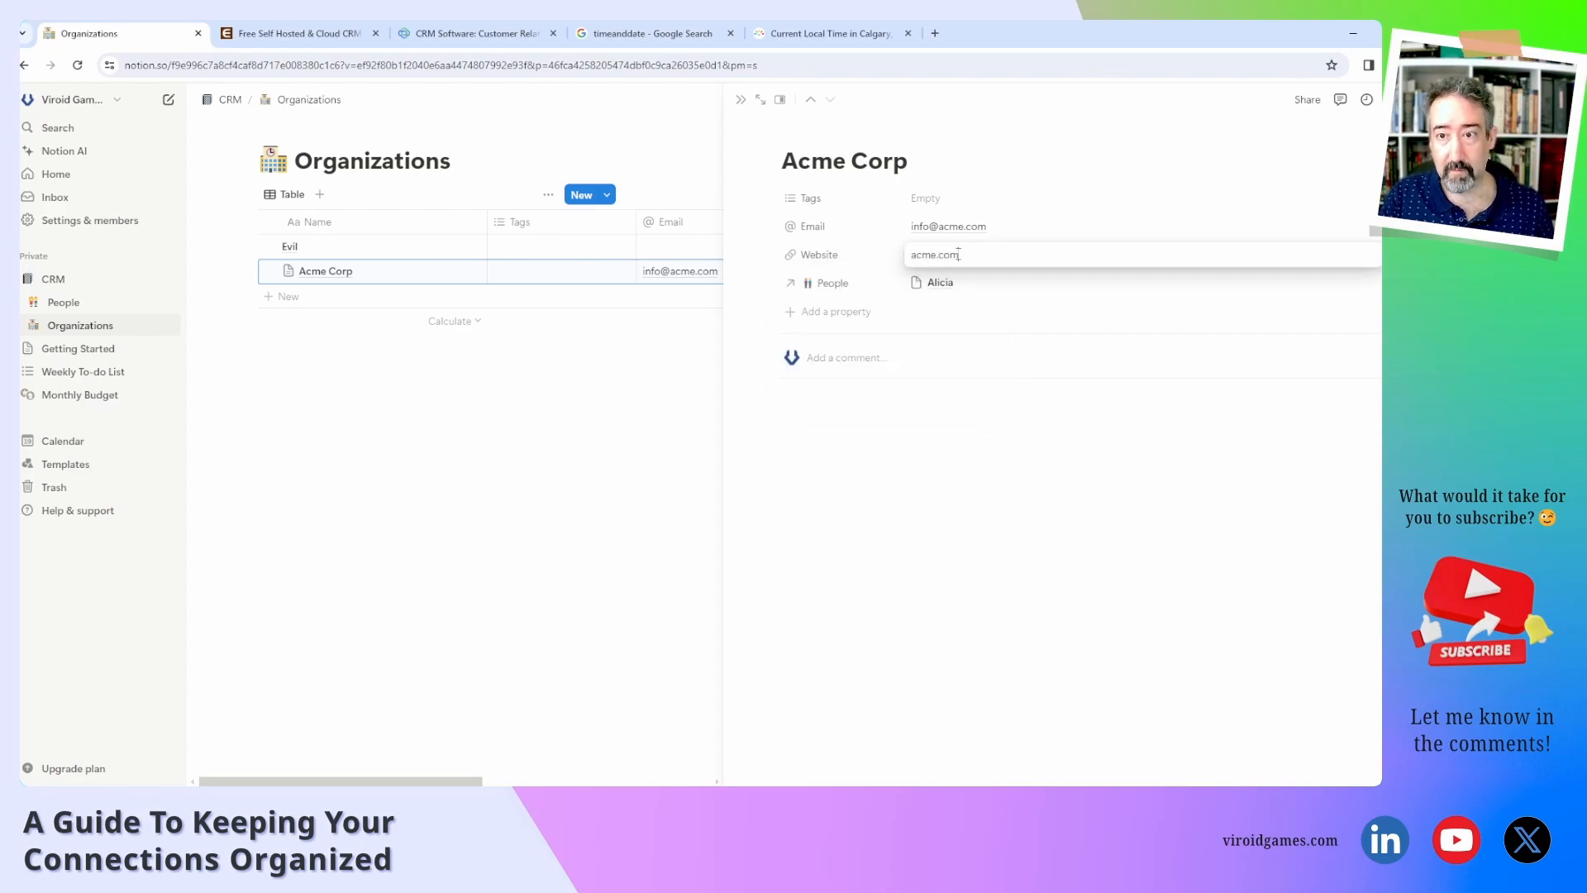
key(Return)
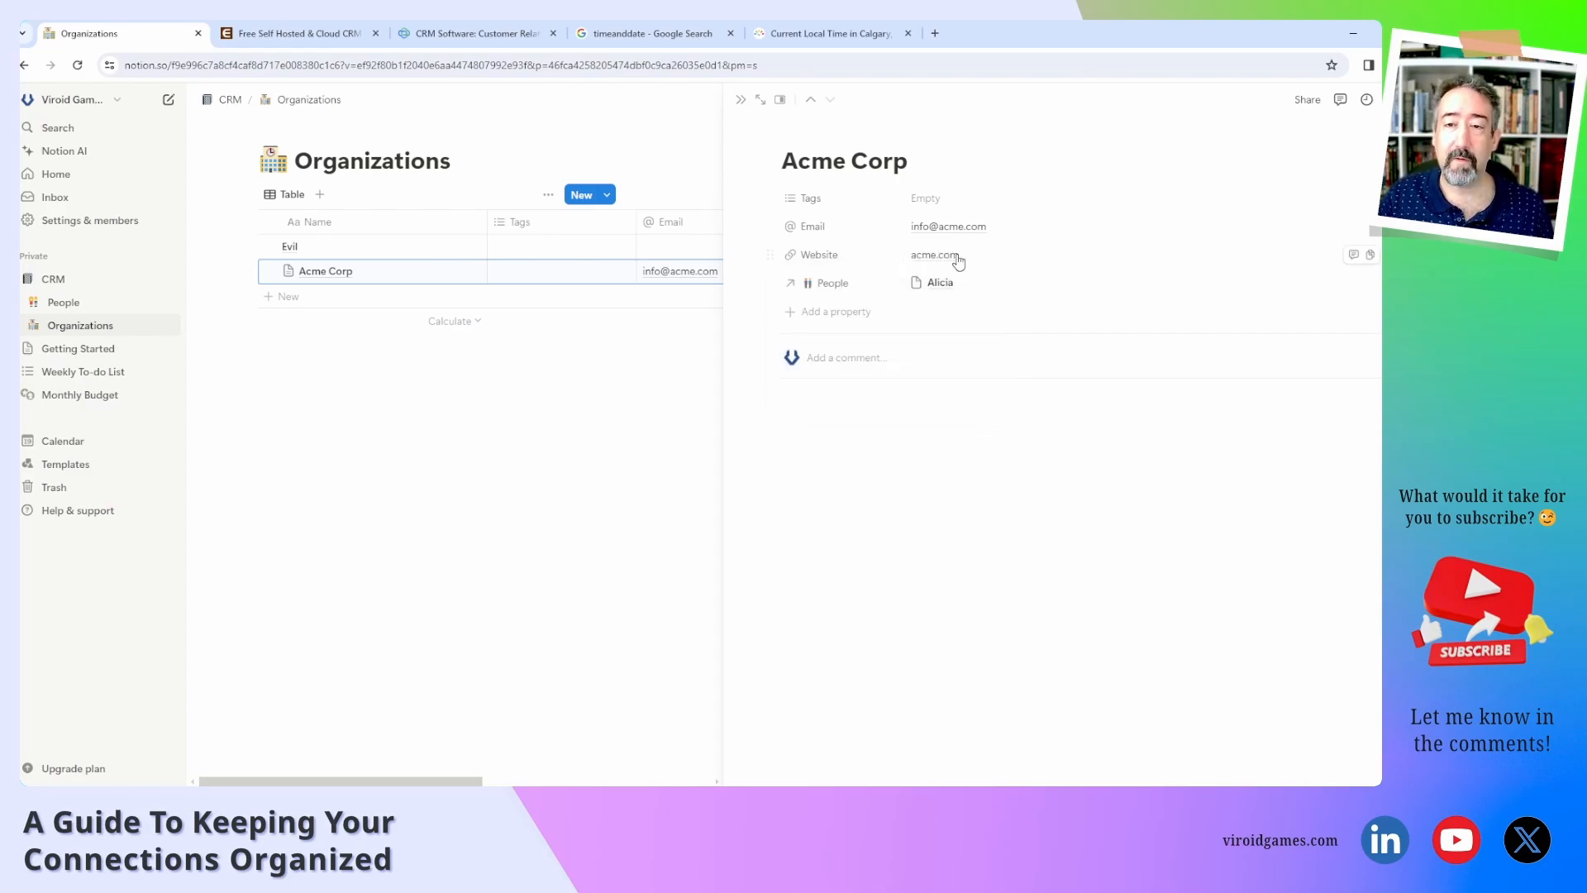
click(827, 313)
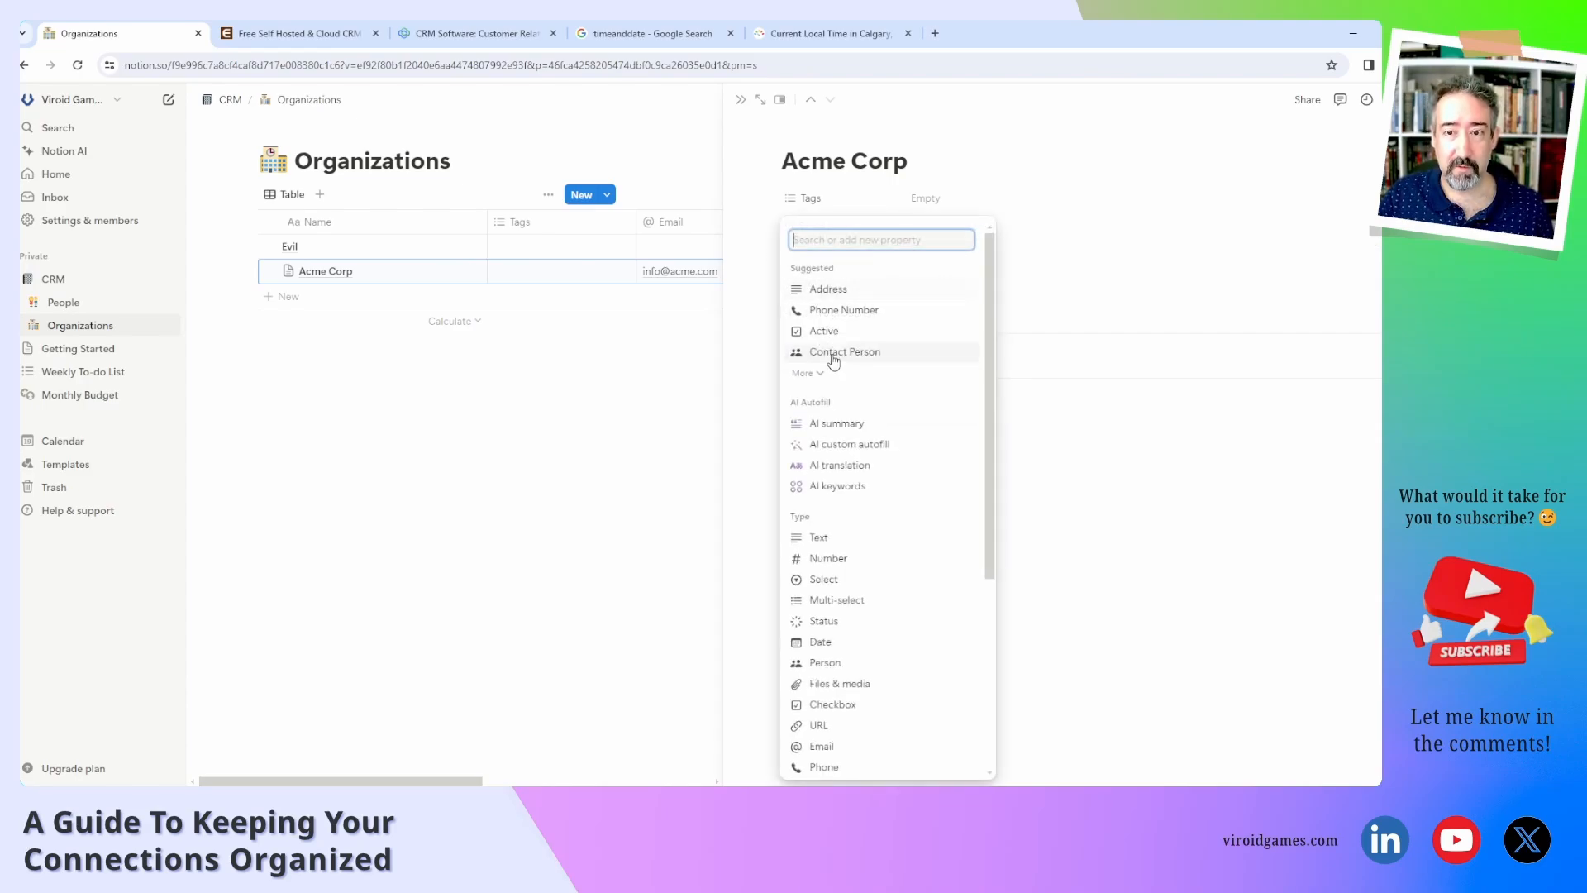
click(835, 725)
key(Left)
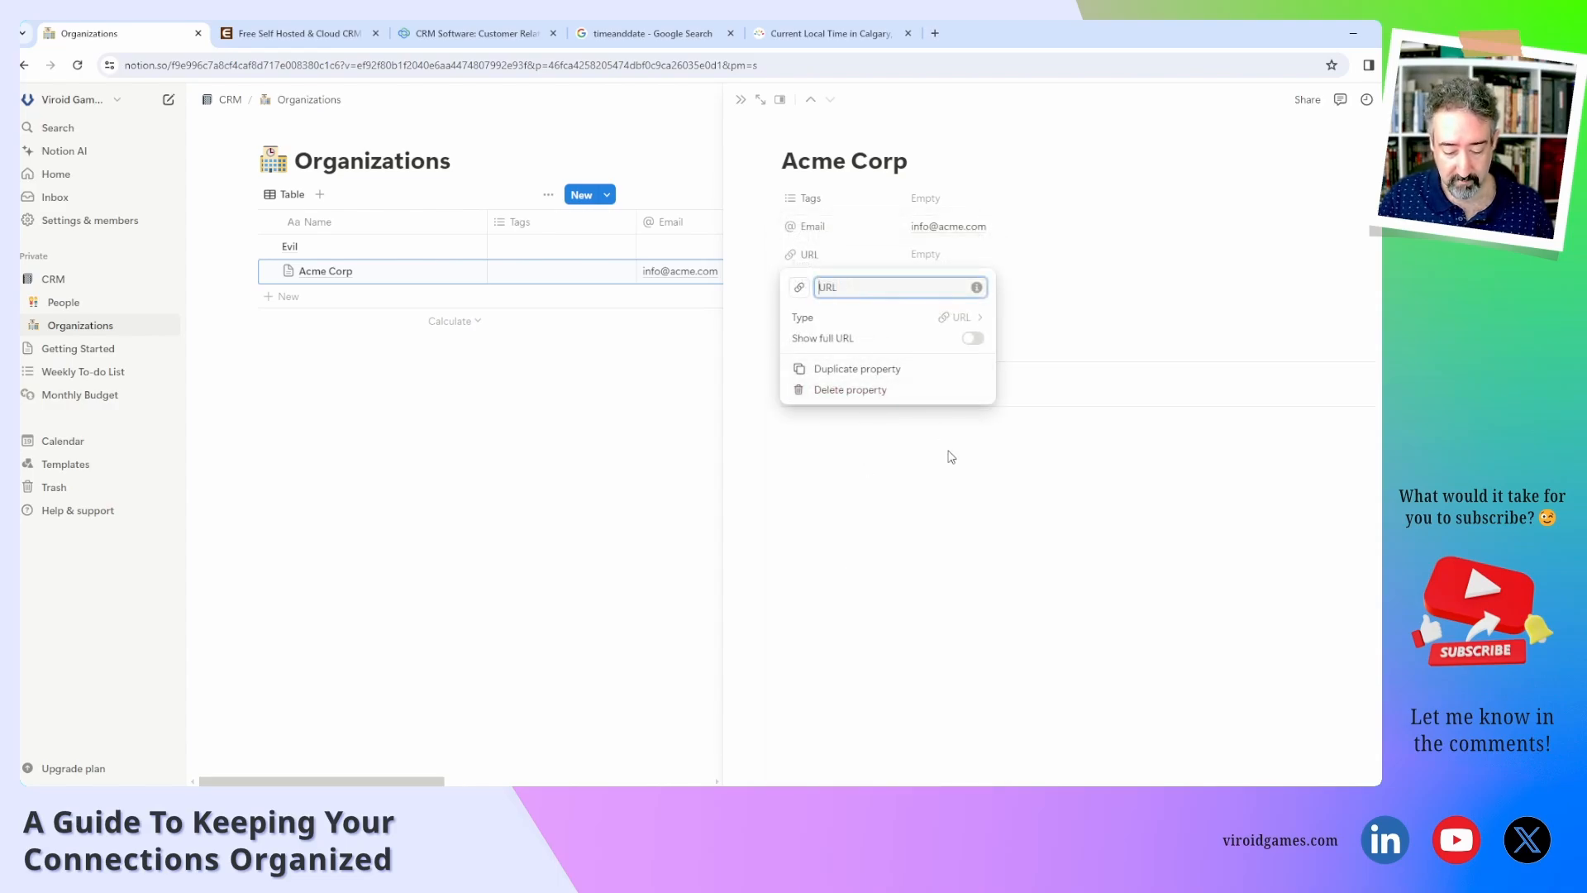
text(Linked)
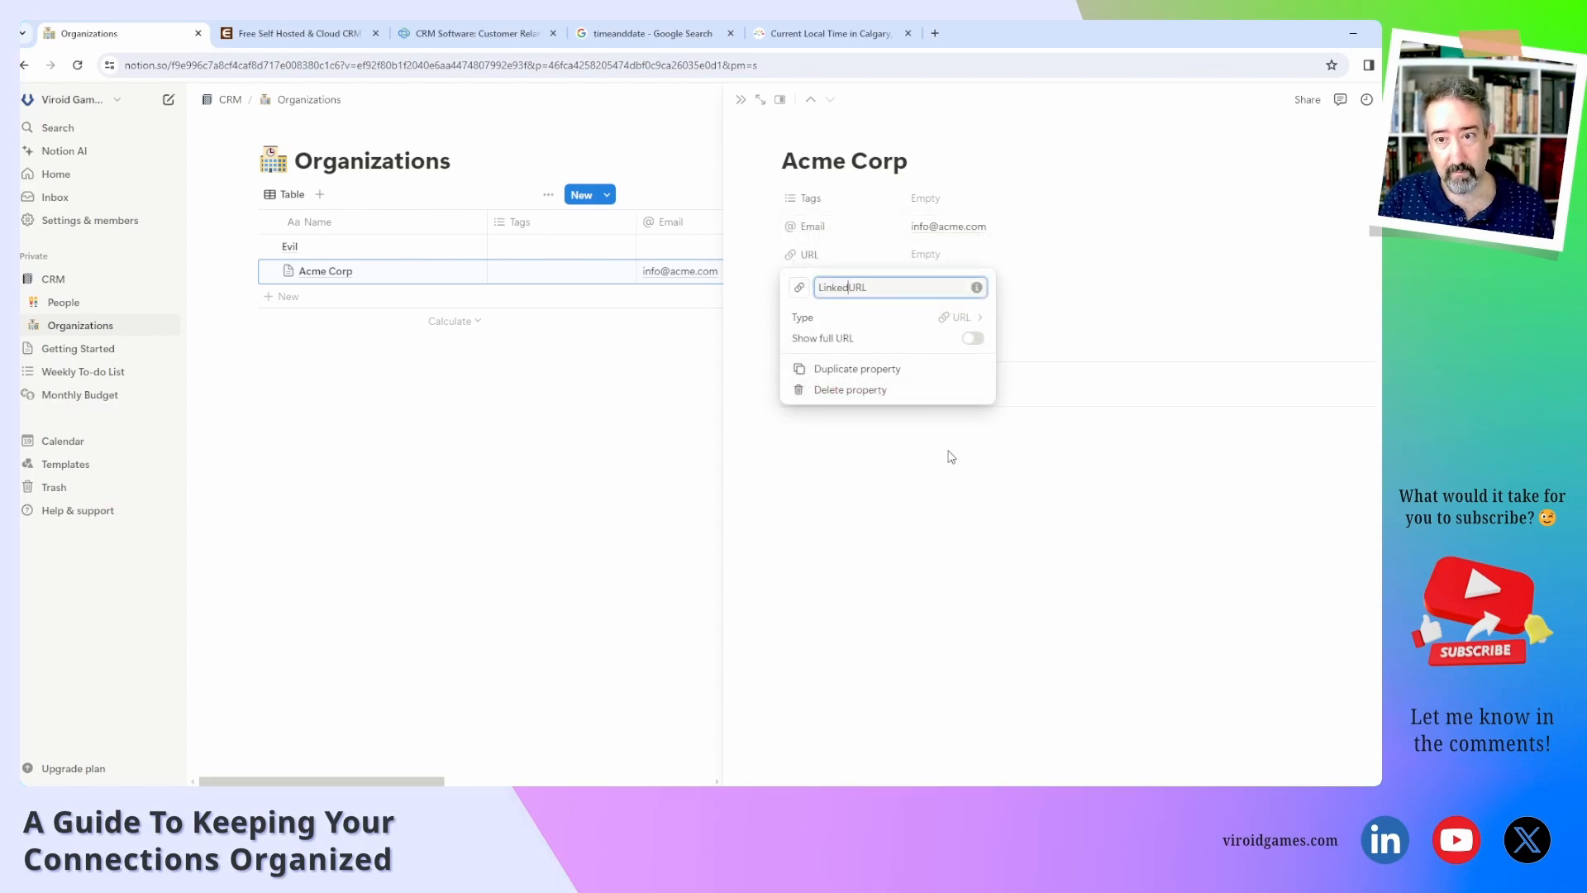
text(In)
key(Delete)
key(Delete)
key(Delete)
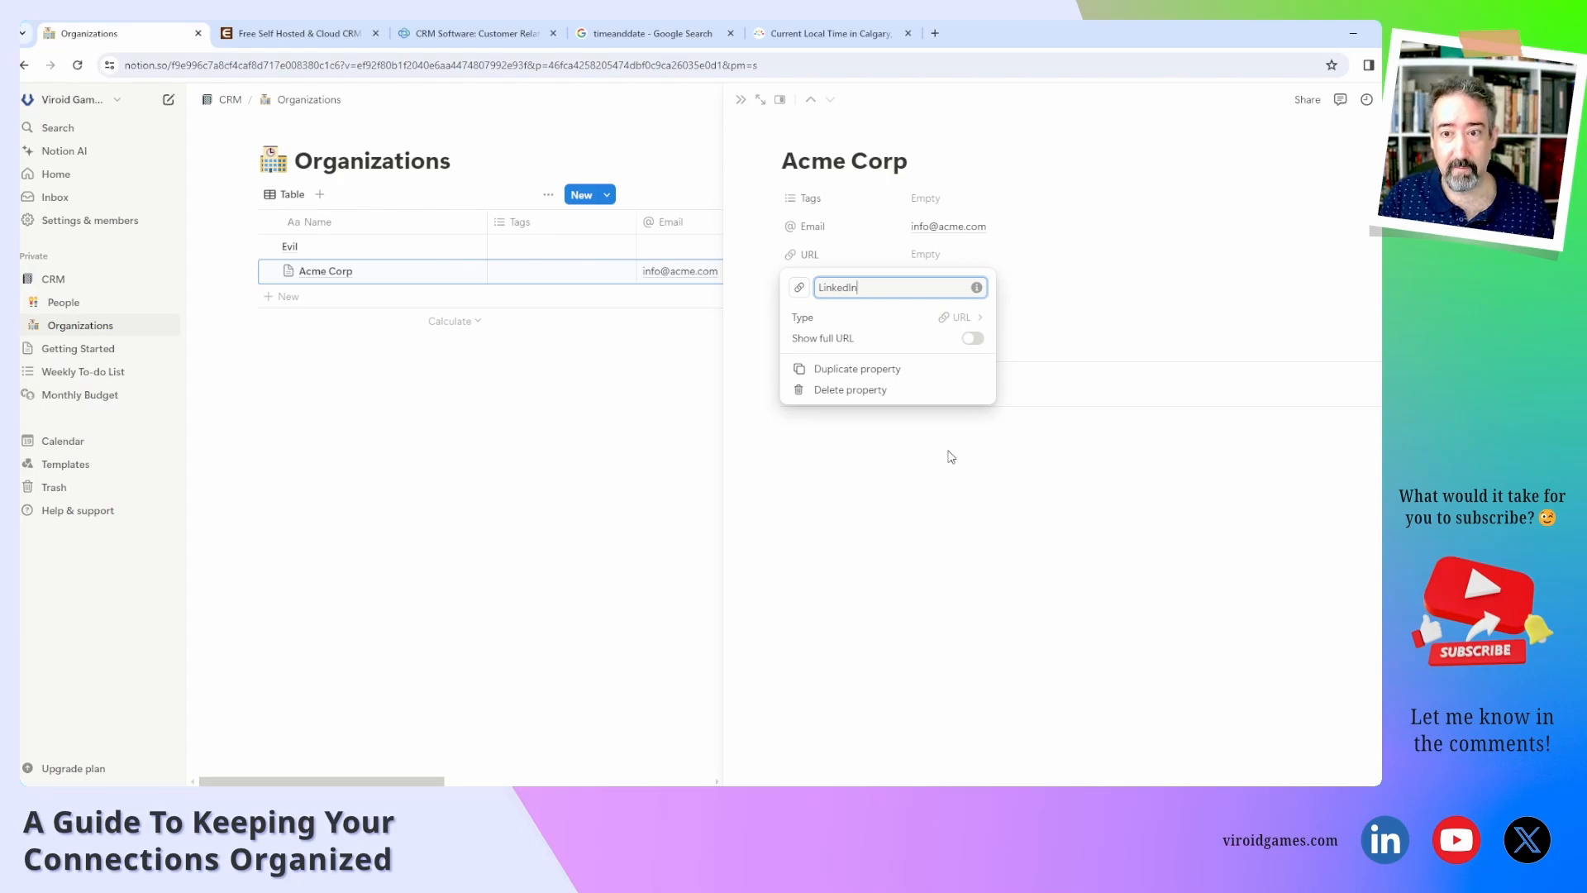
click(952, 457)
click(957, 263)
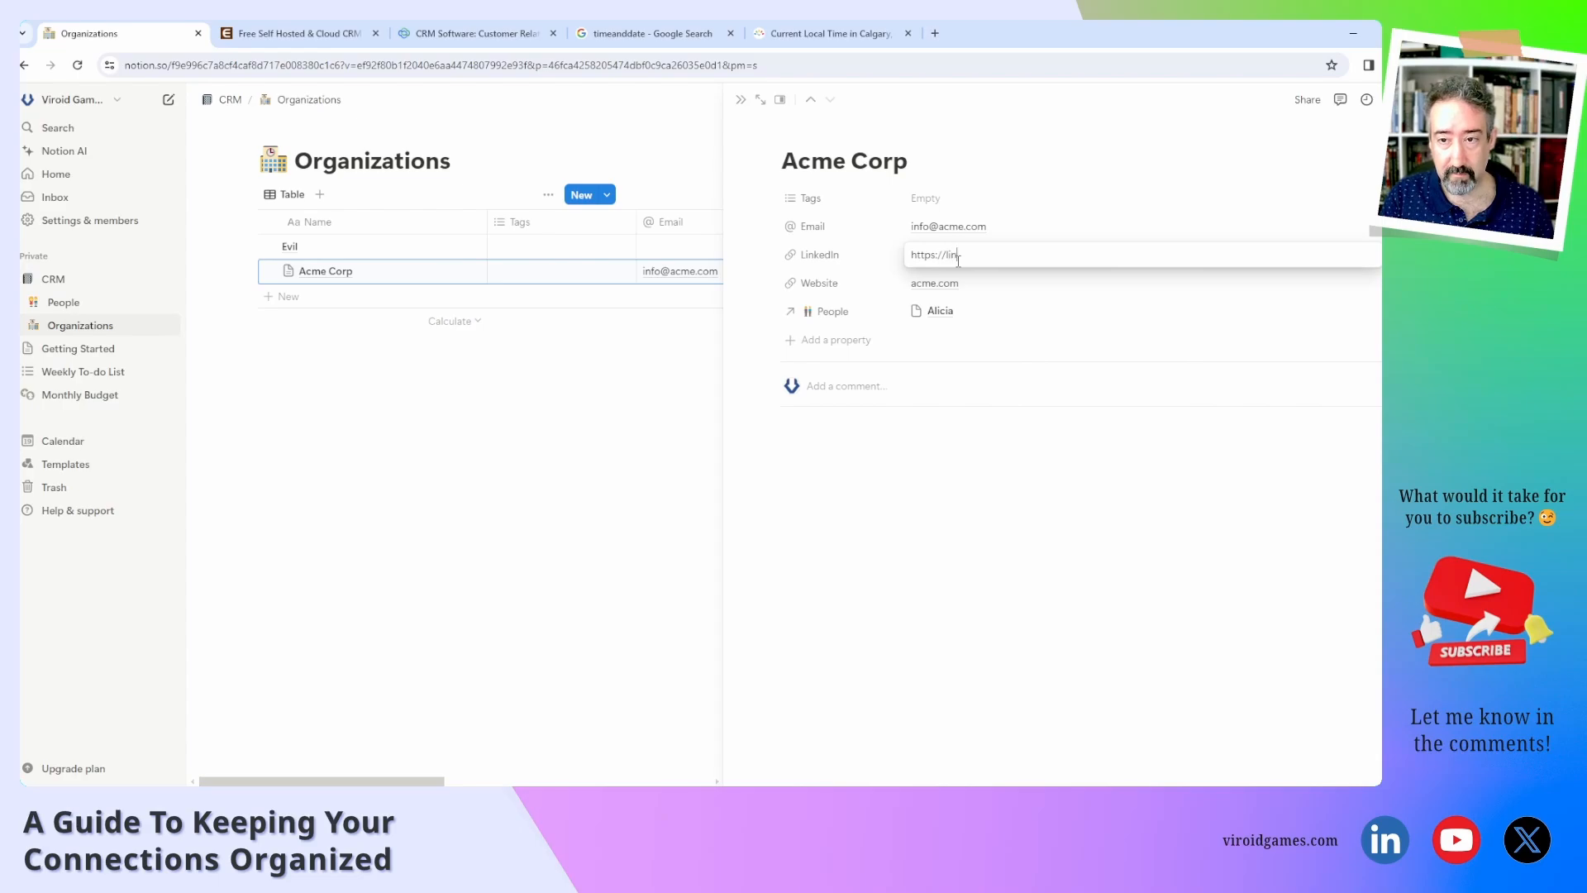
text(https://linkedin.c)
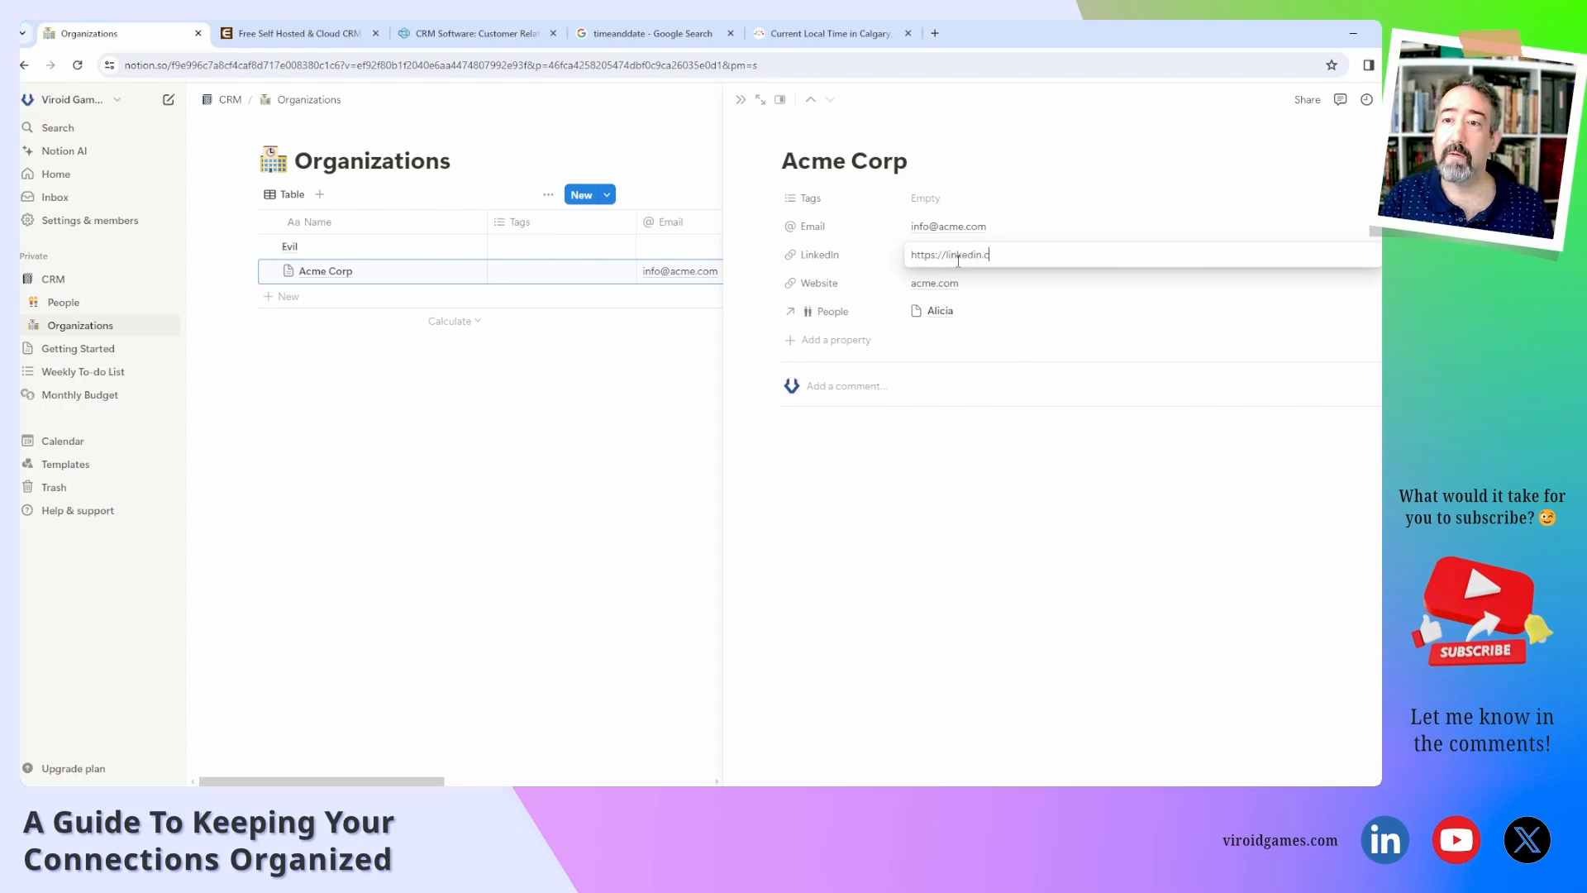
text(om/c/)
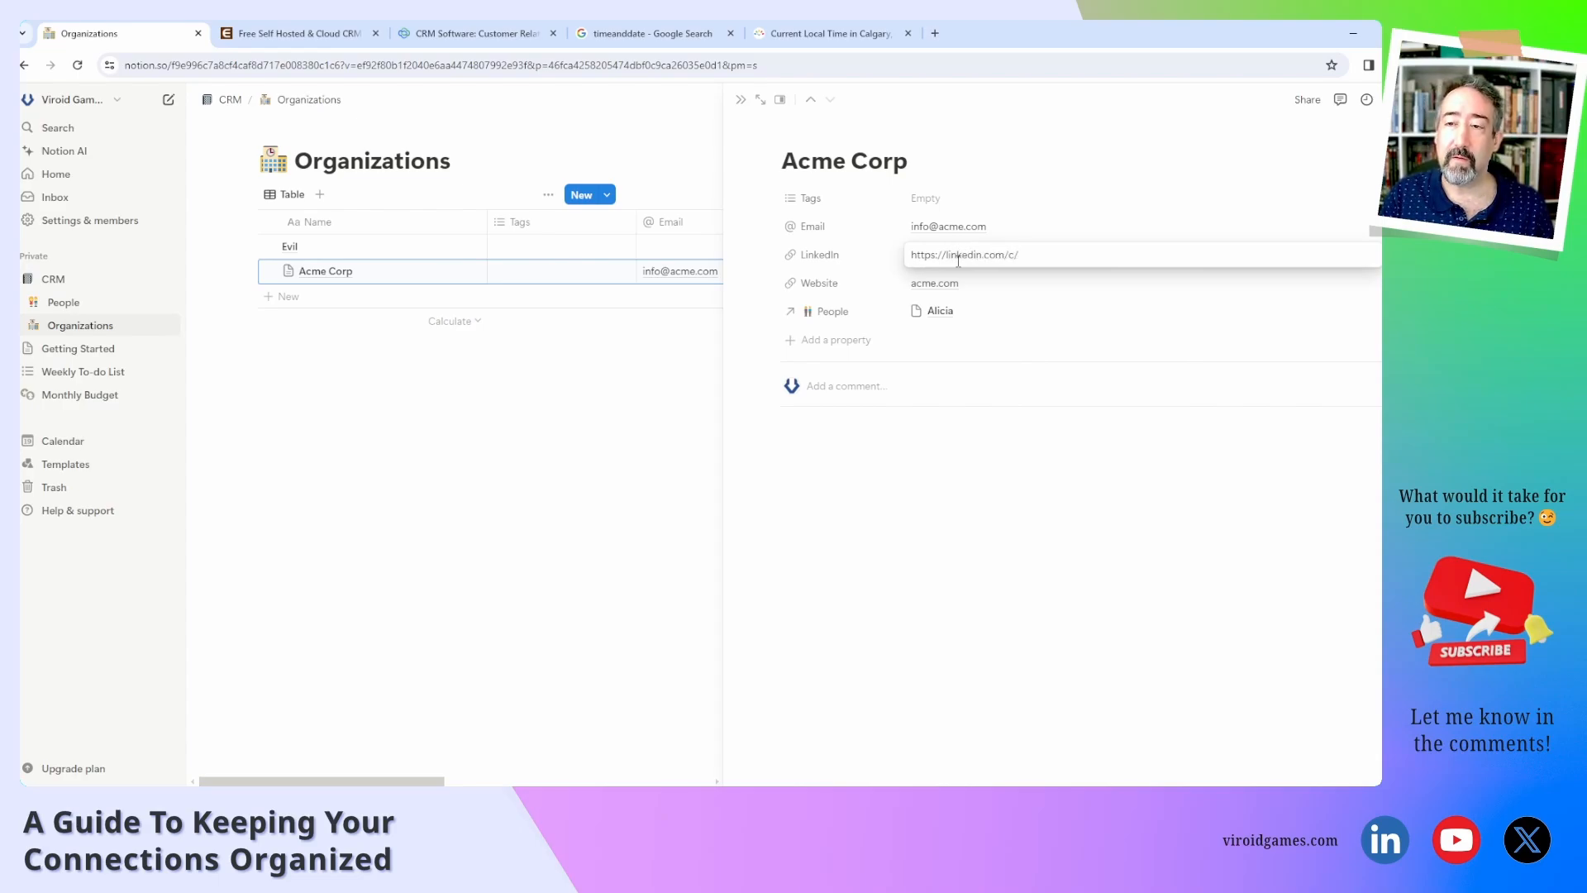
text(acme)
key(Return)
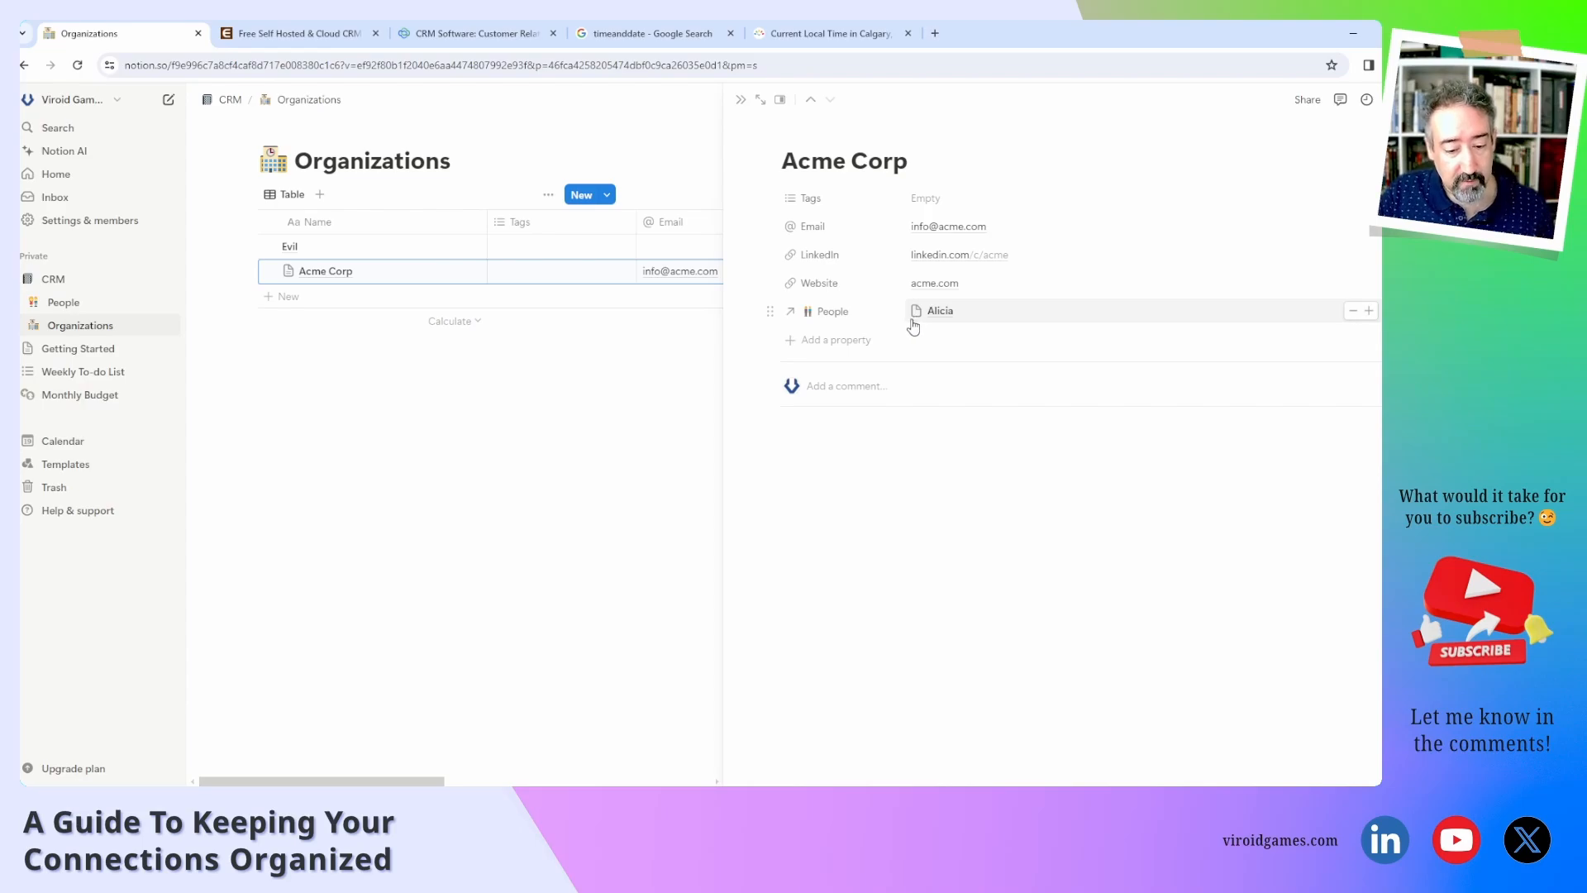
Add an empty Full Address text property to the Acme Corp page.
click(866, 342)
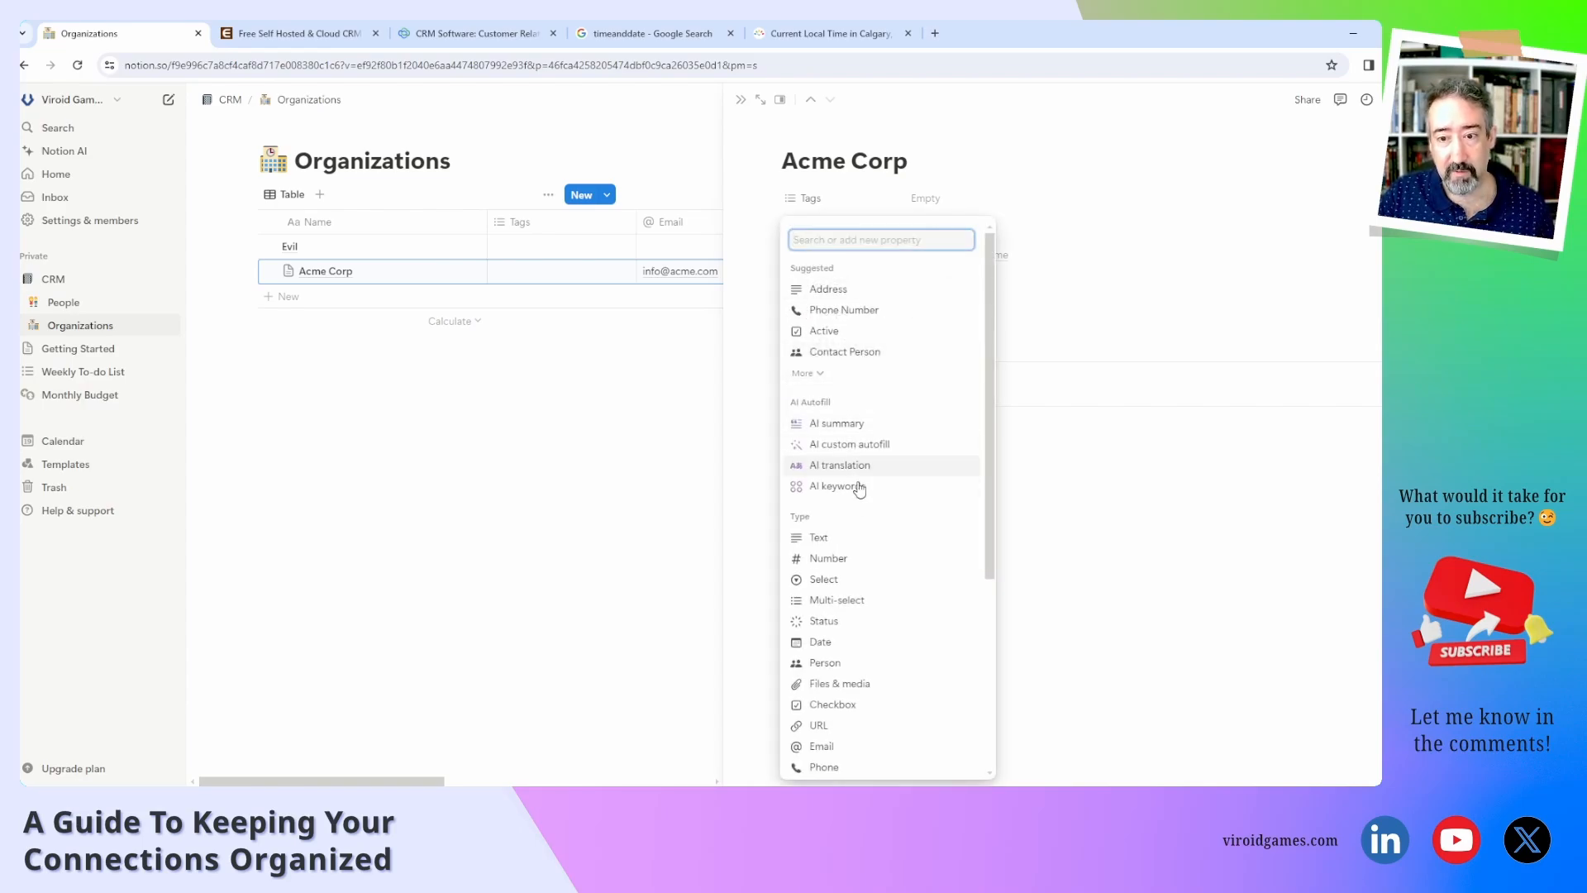
click(828, 546)
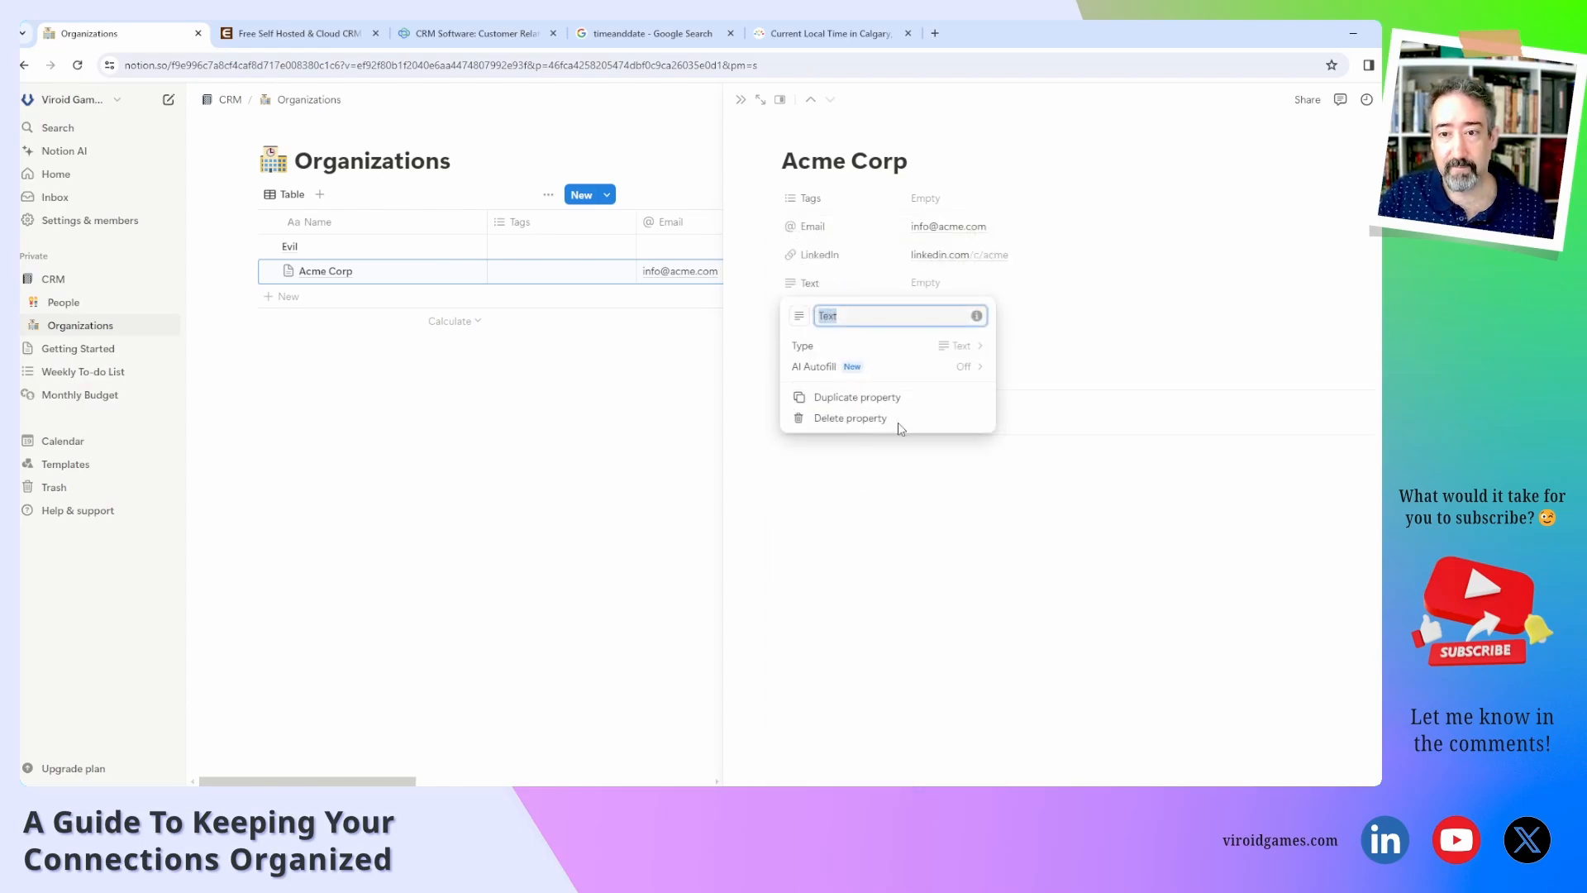
text(Ful)
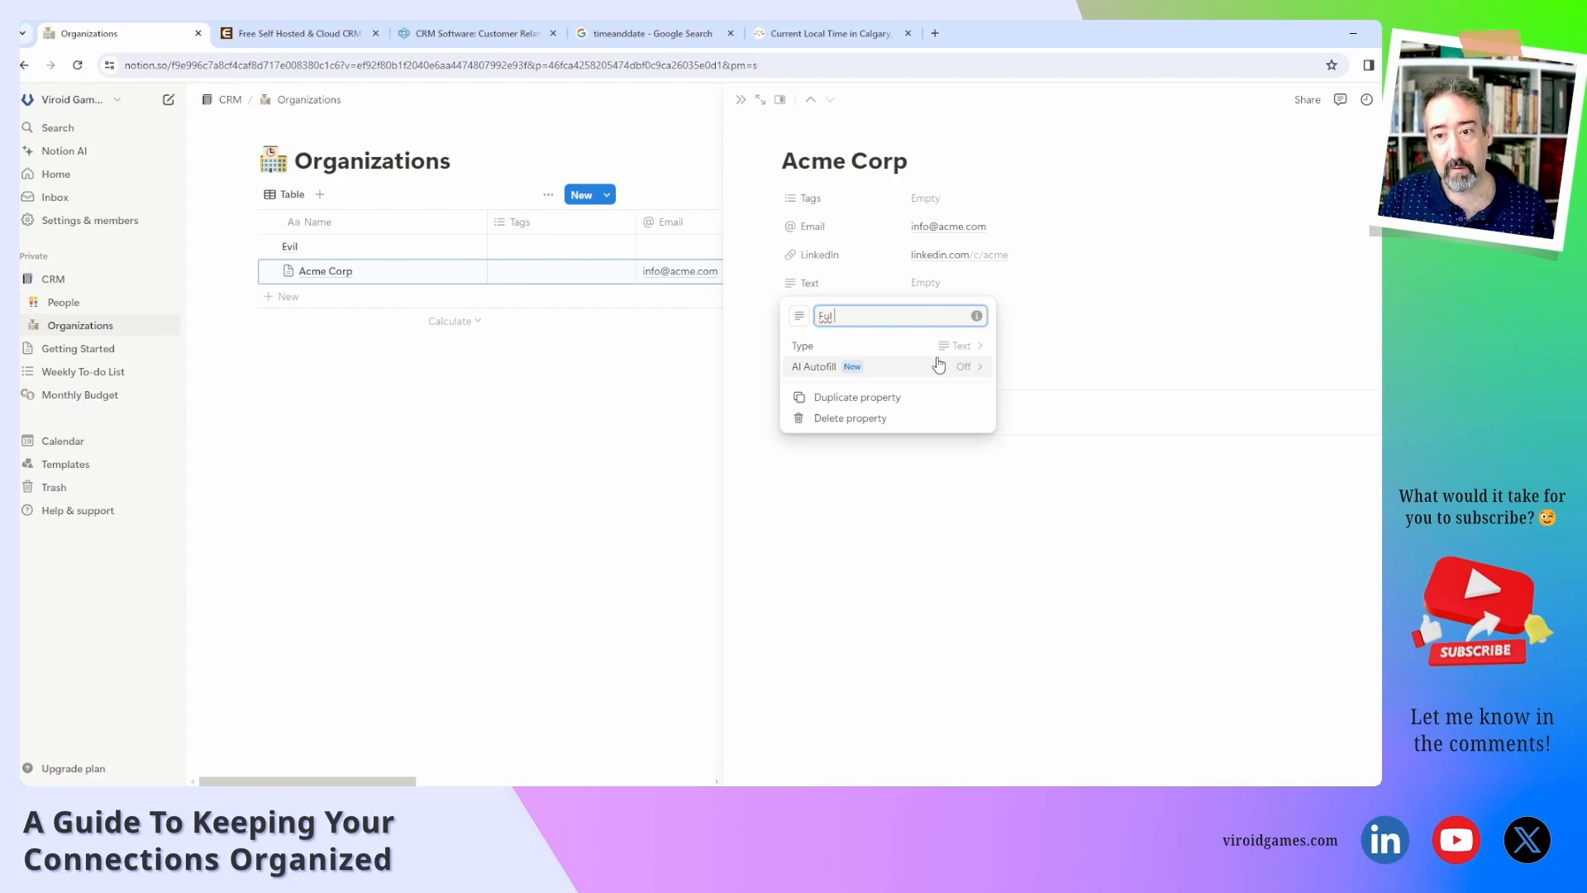
text(l Add)
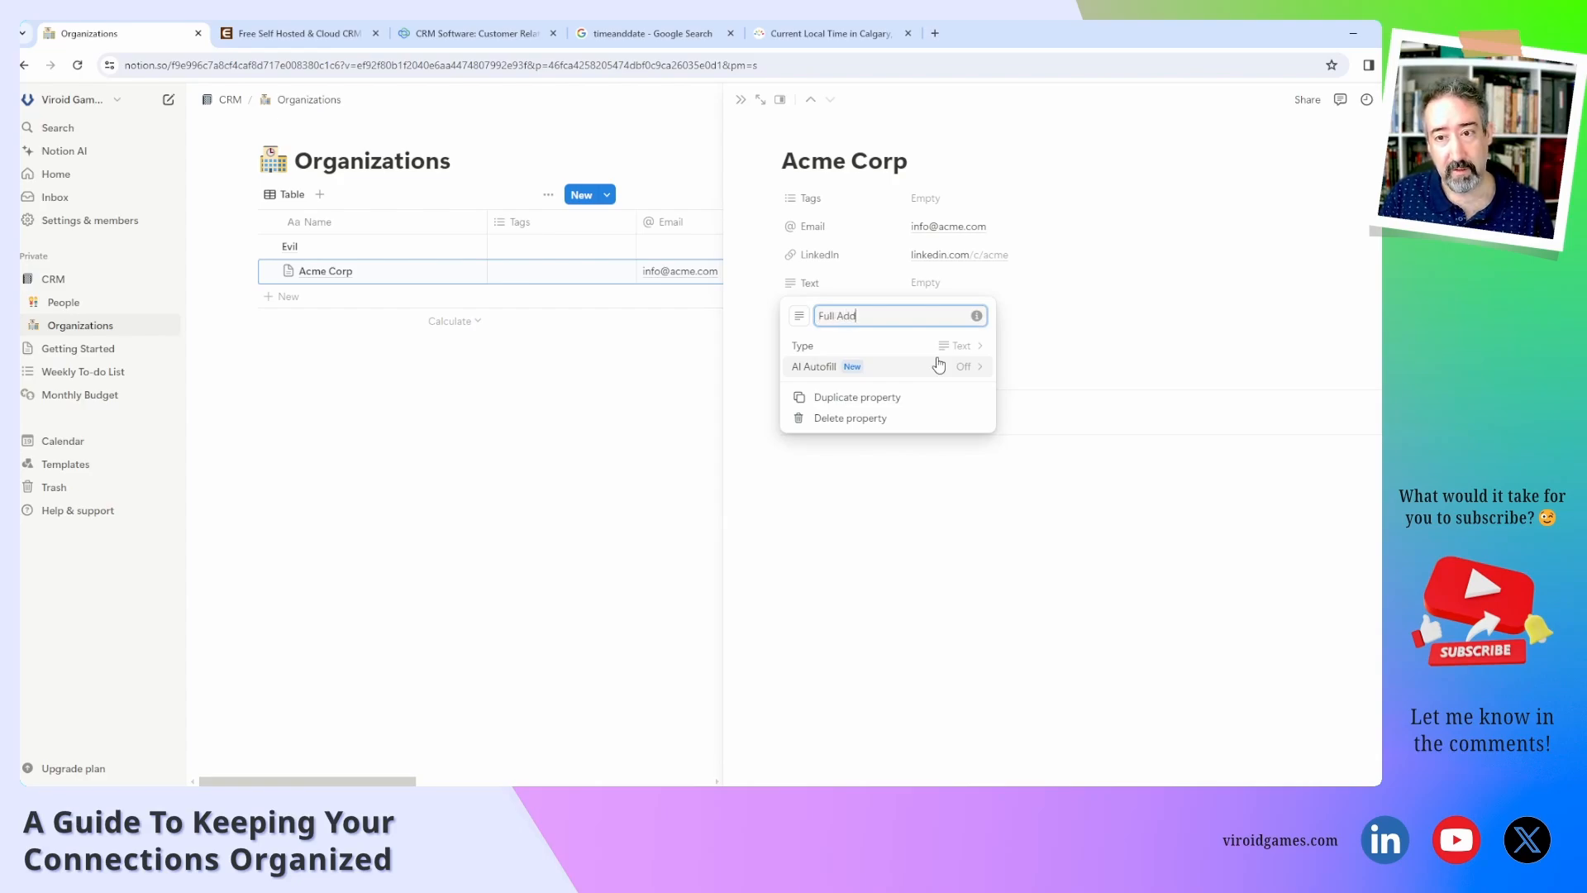
text(ress)
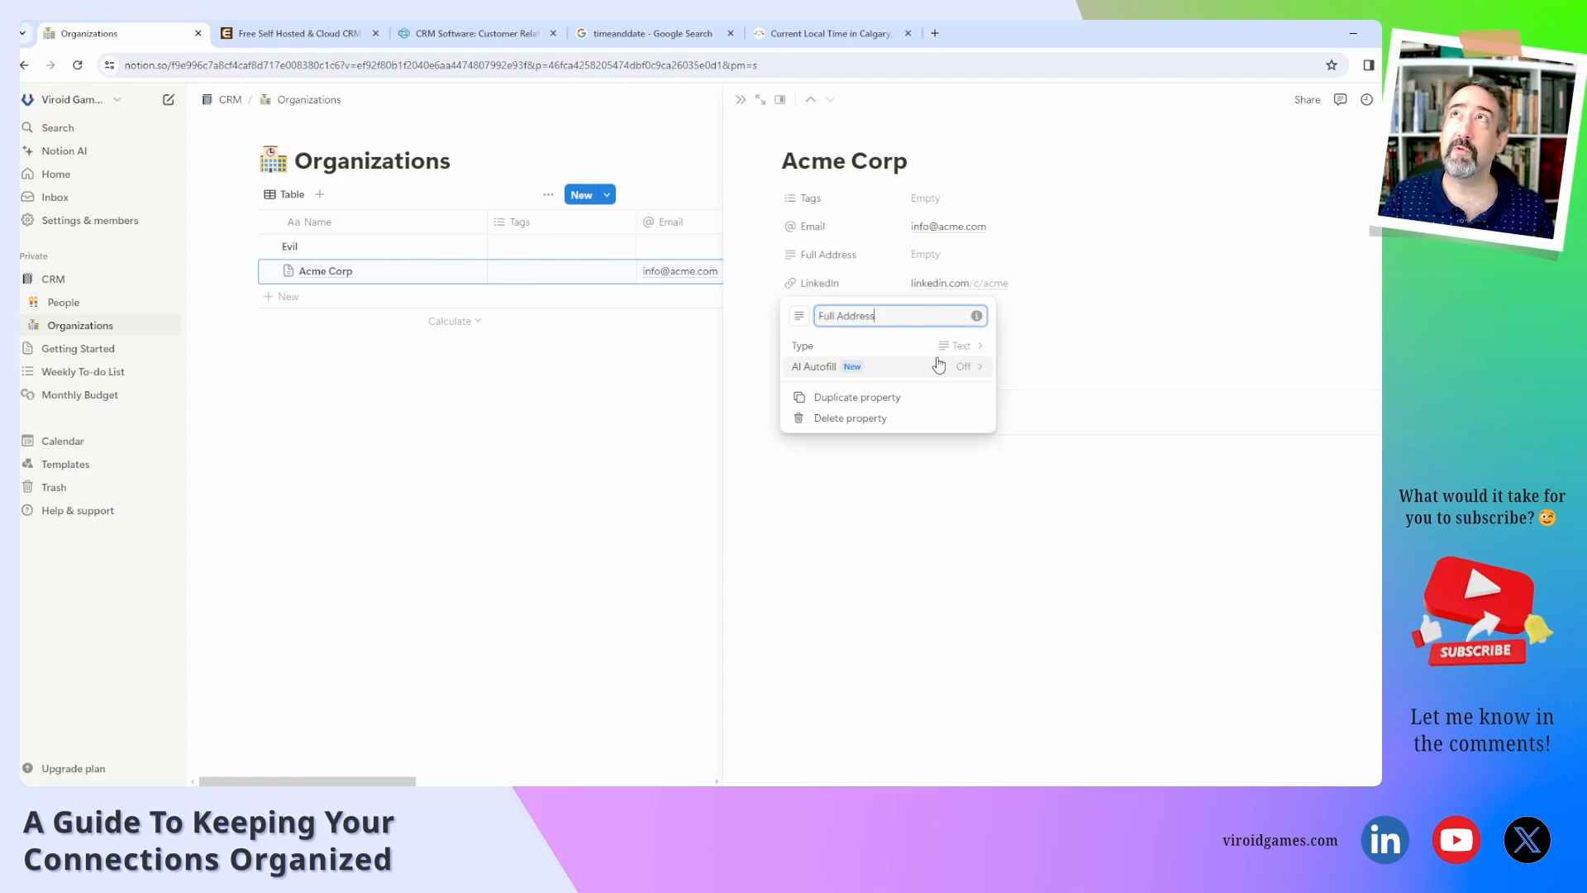
click(952, 499)
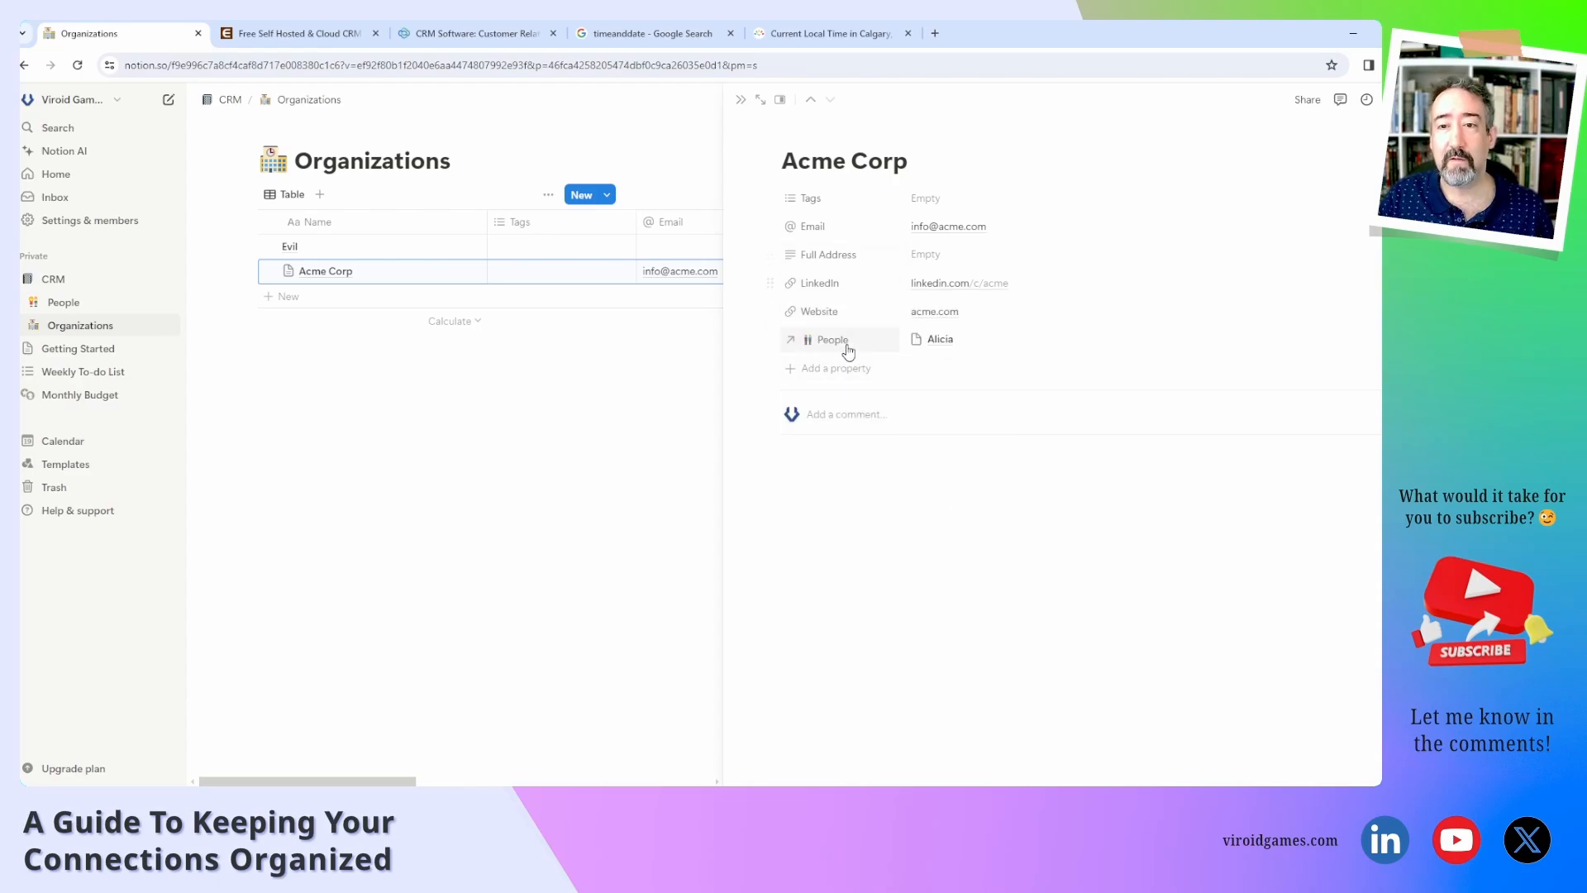
click(825, 369)
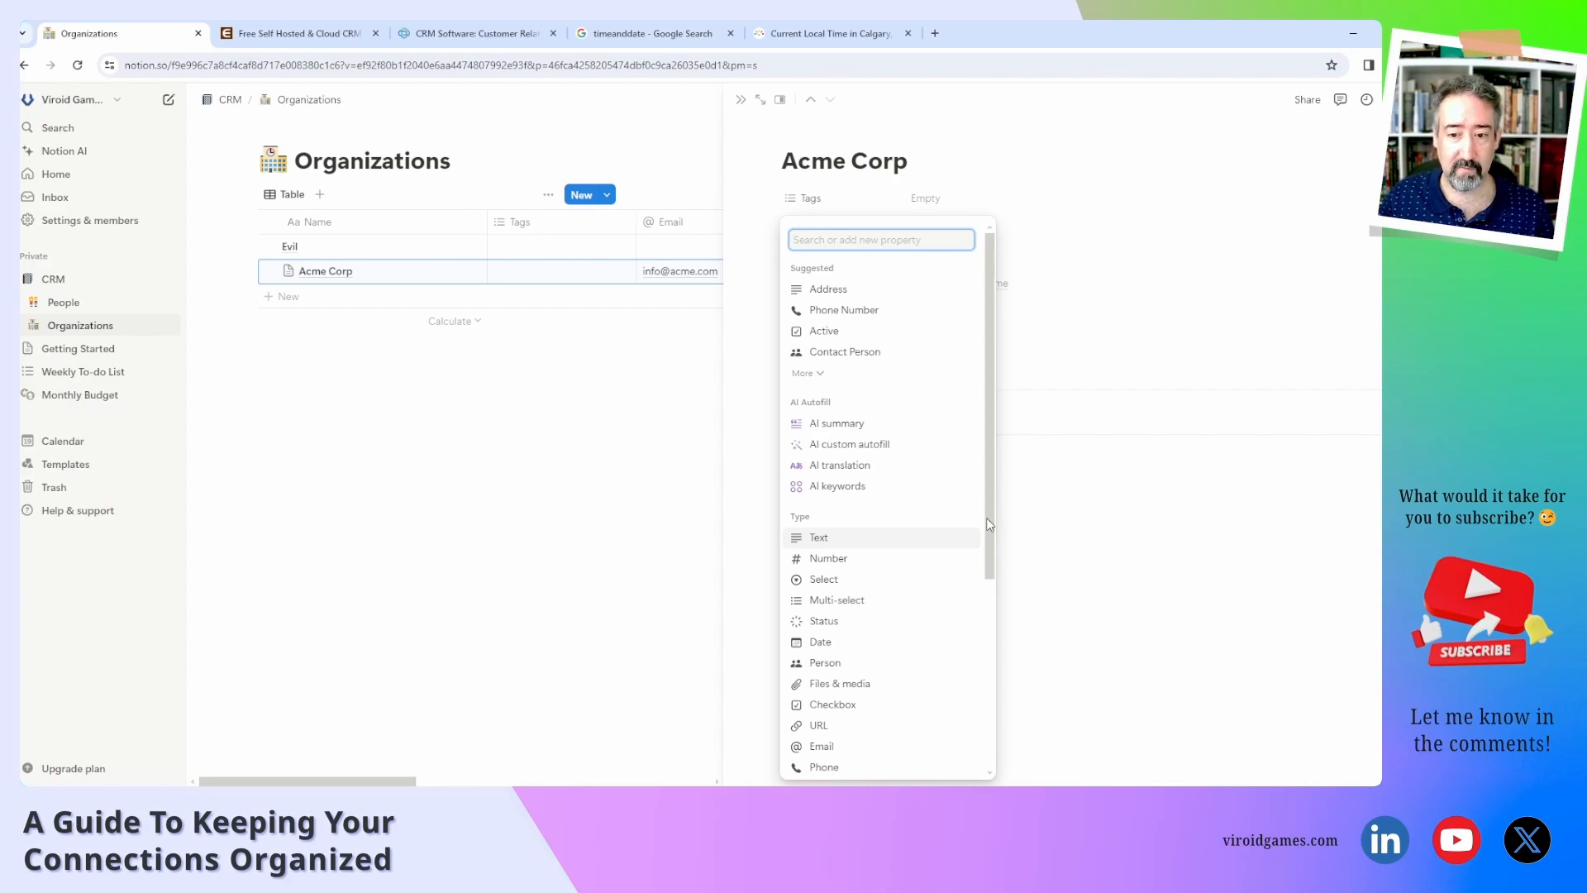
Create a Country select property and set Acme Corp's country to a new Germany option.
click(866, 587)
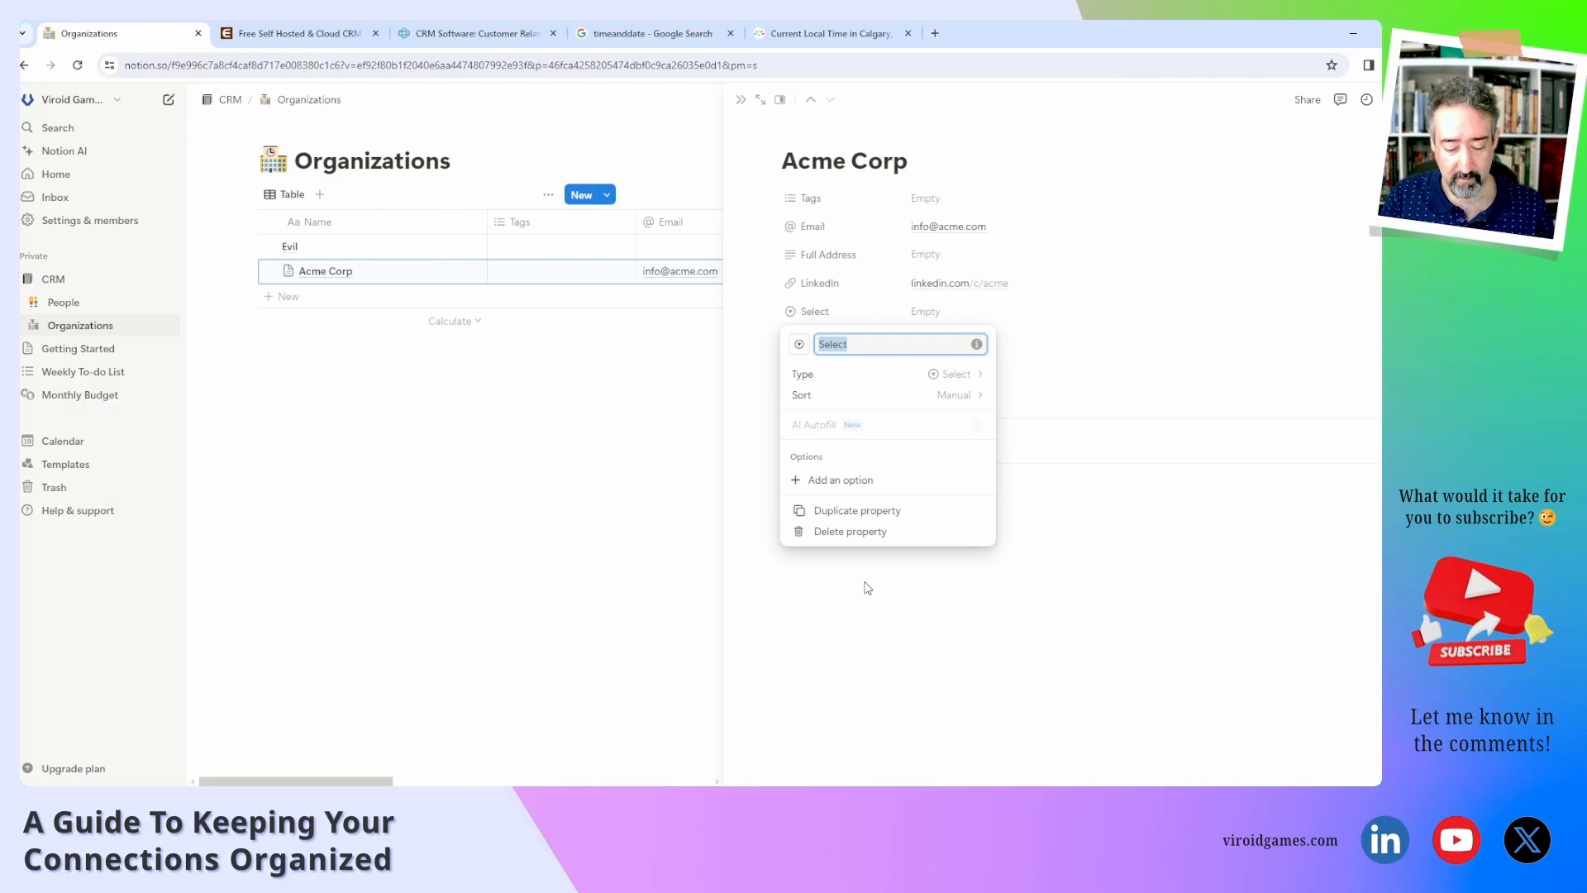
text(Country)
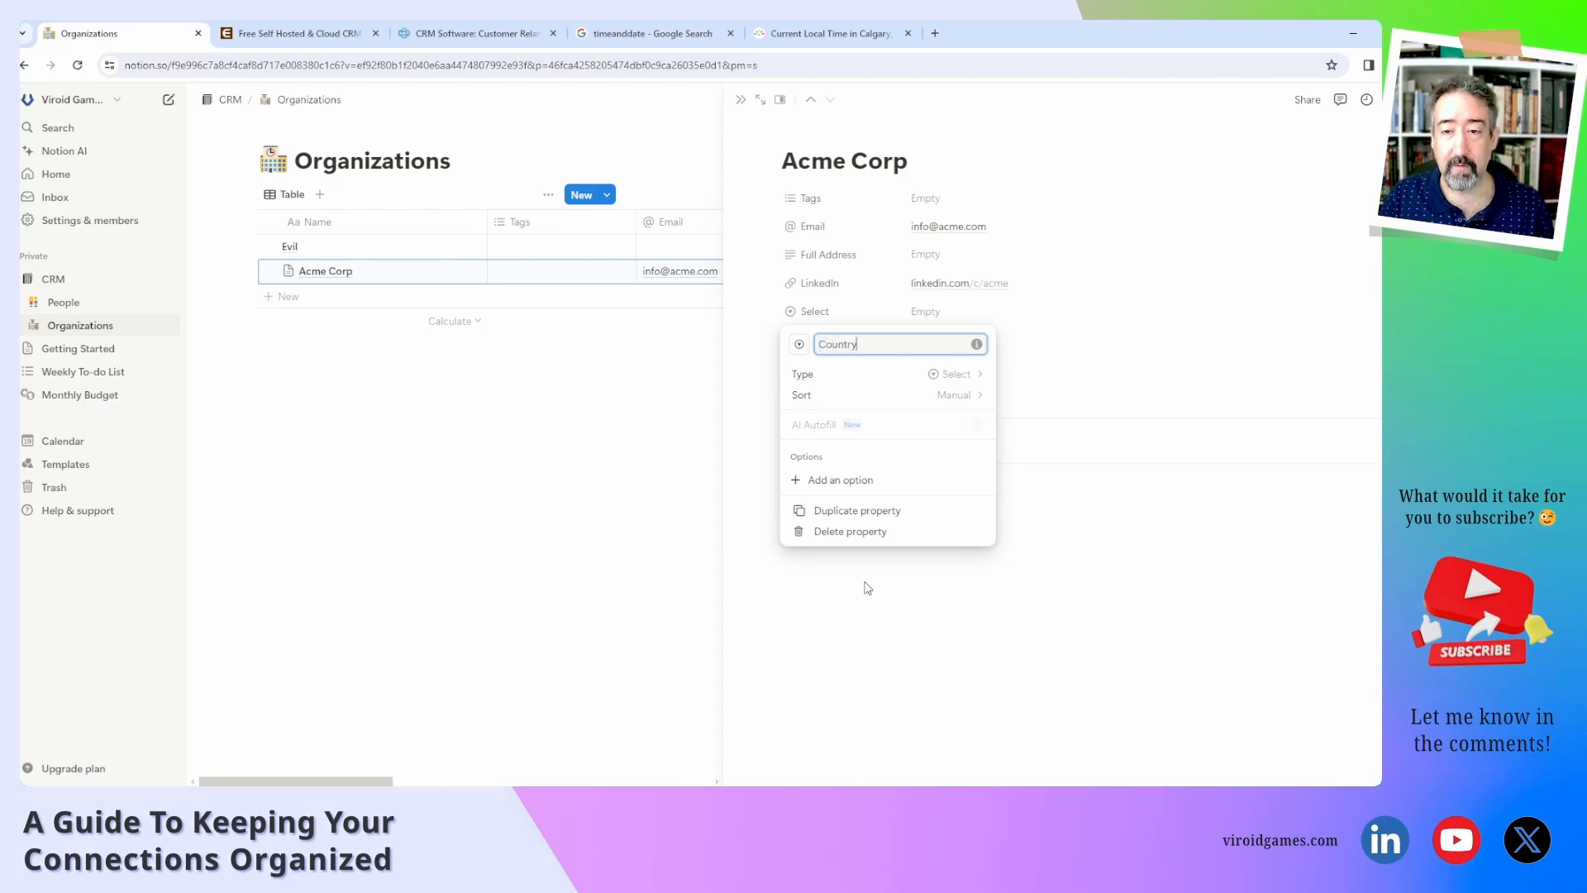
click(940, 226)
click(940, 227)
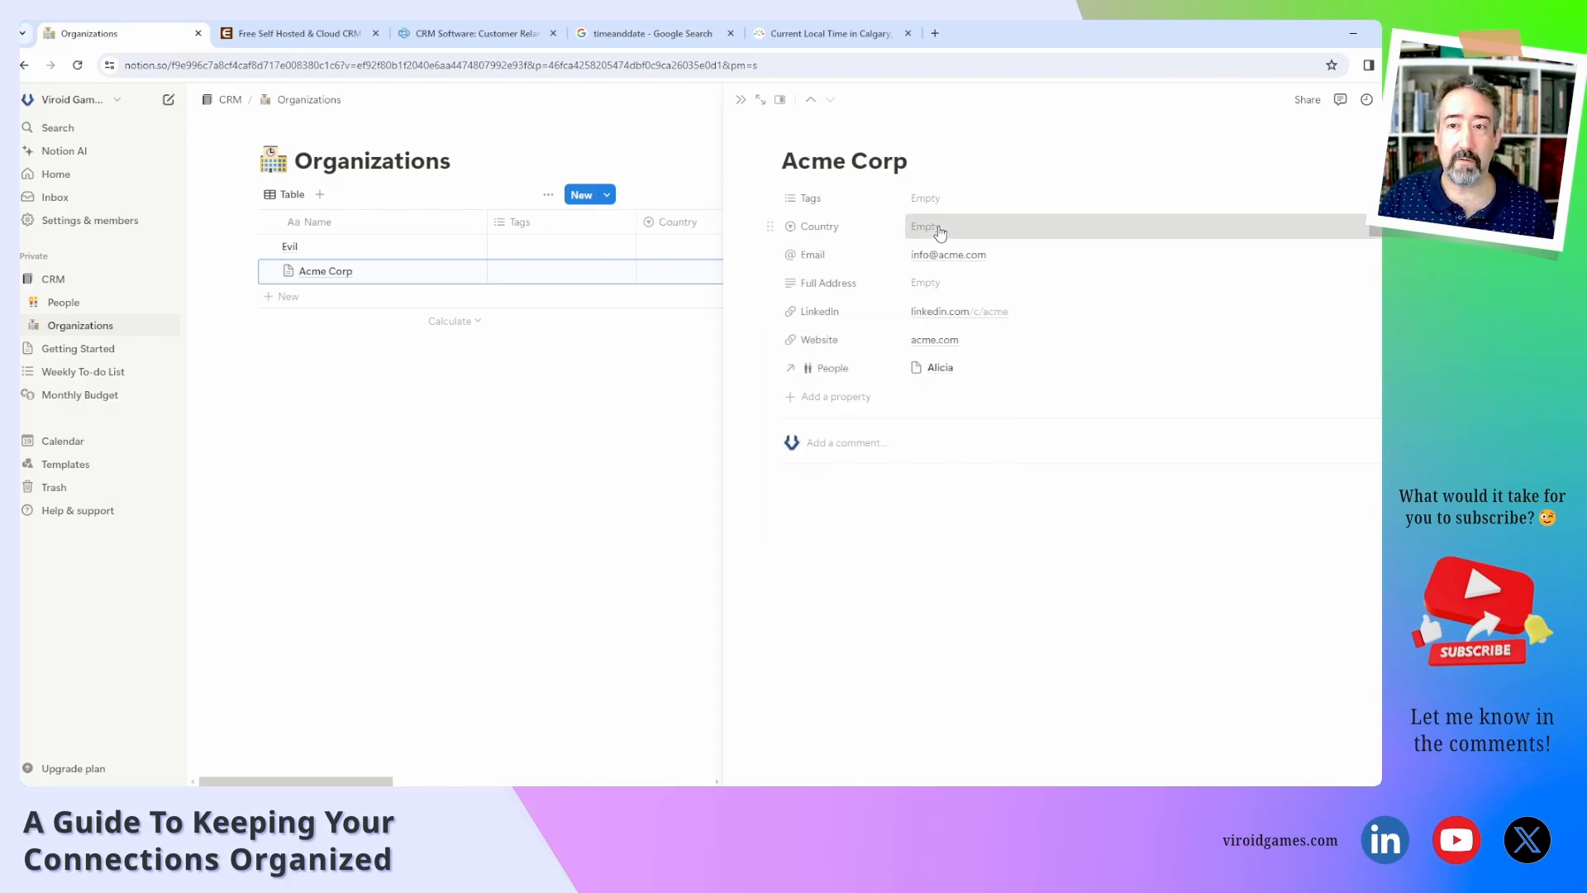
text(Germany)
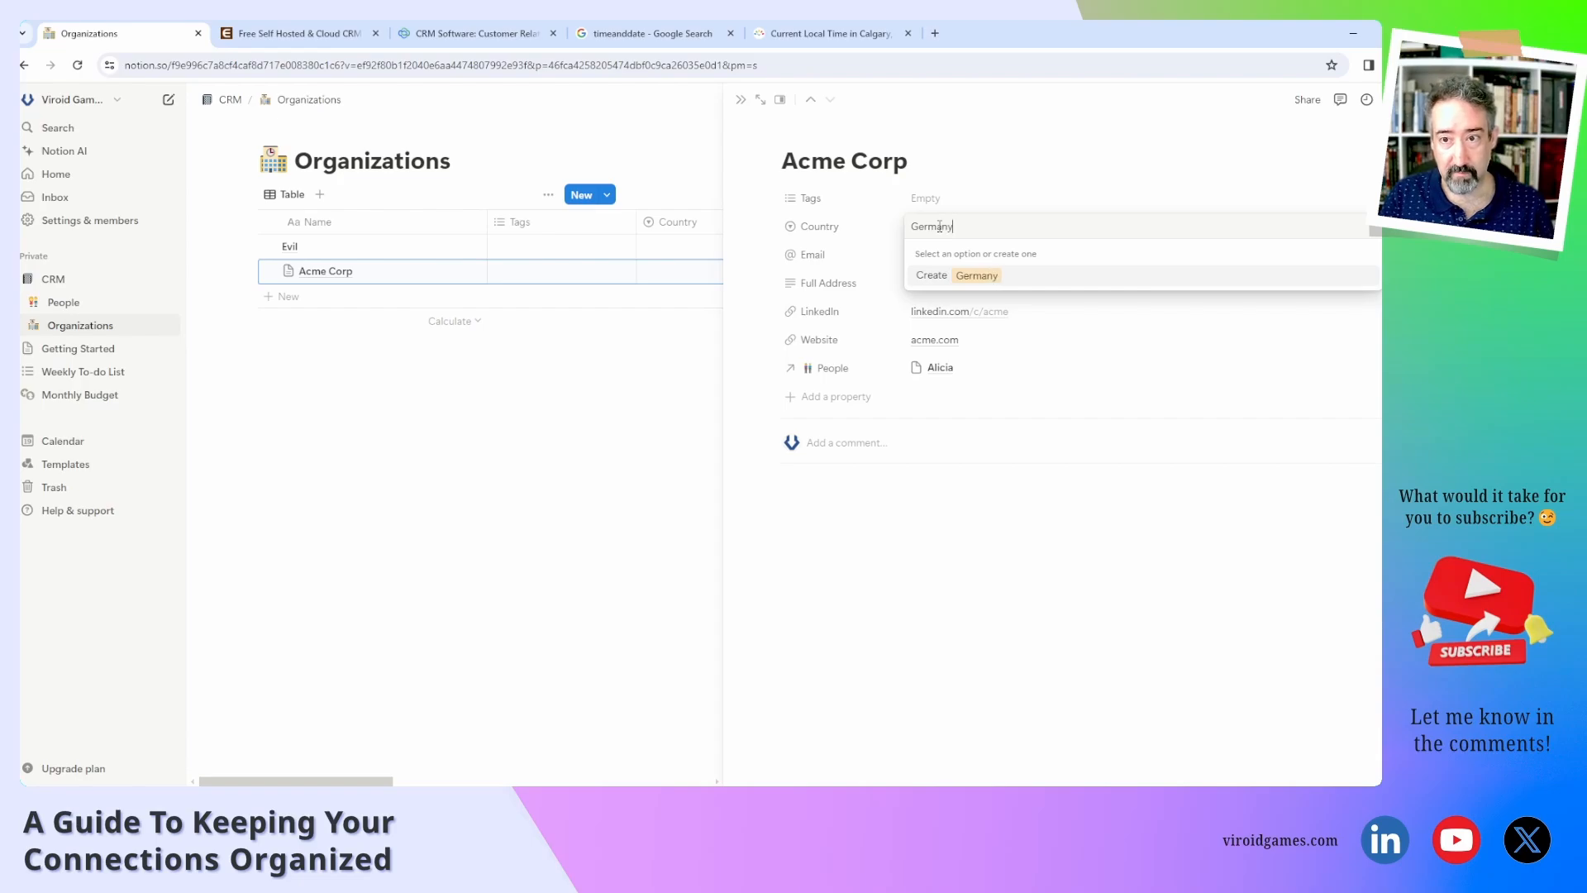
key(Return)
click(991, 235)
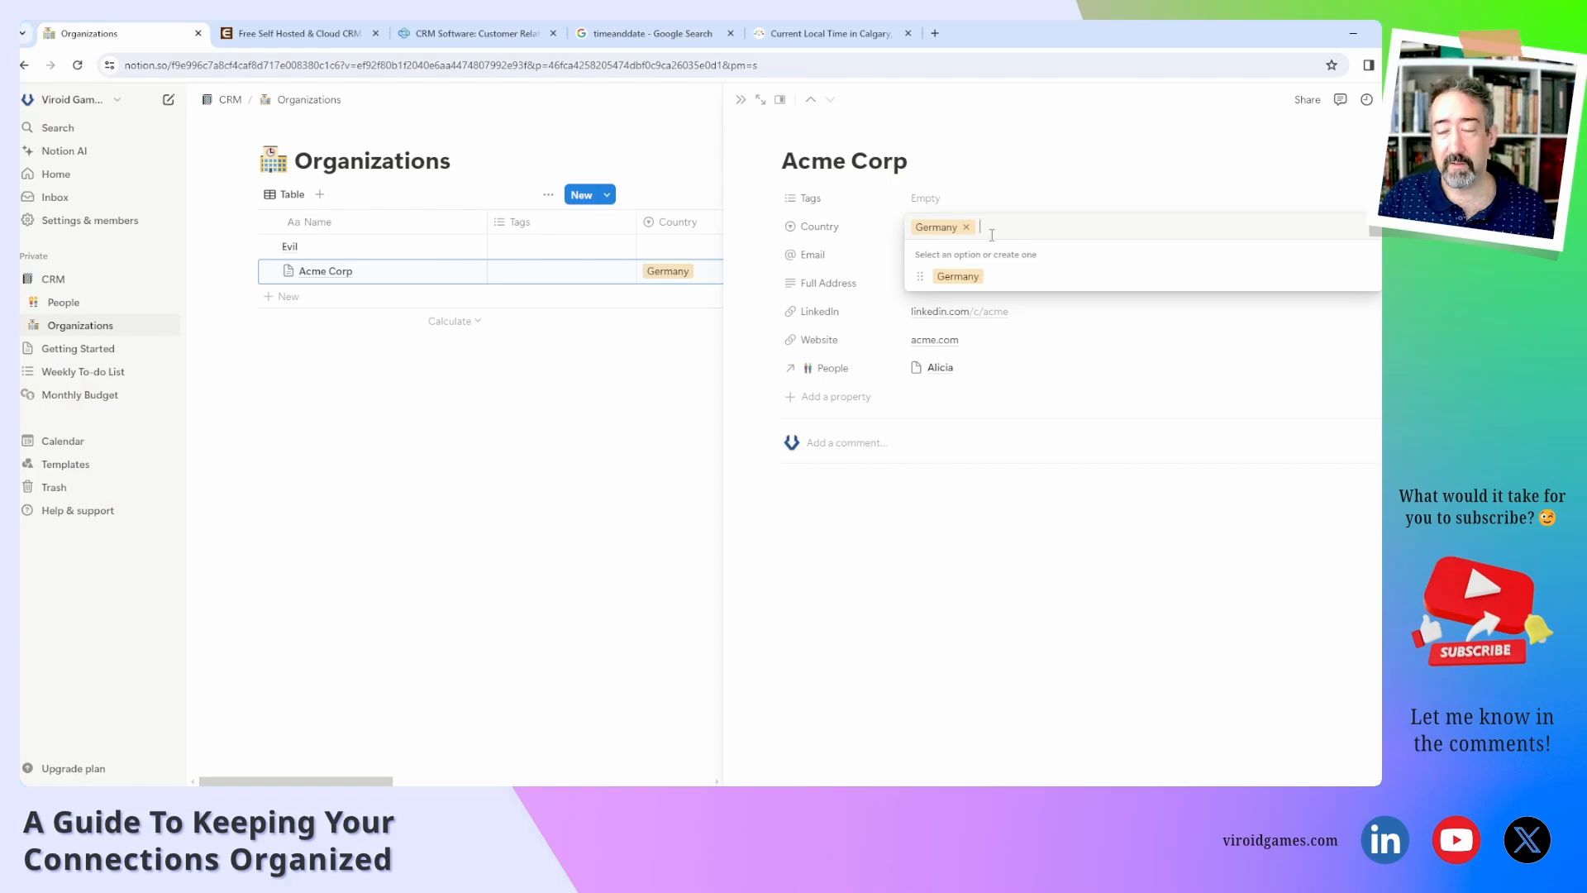
click(1048, 522)
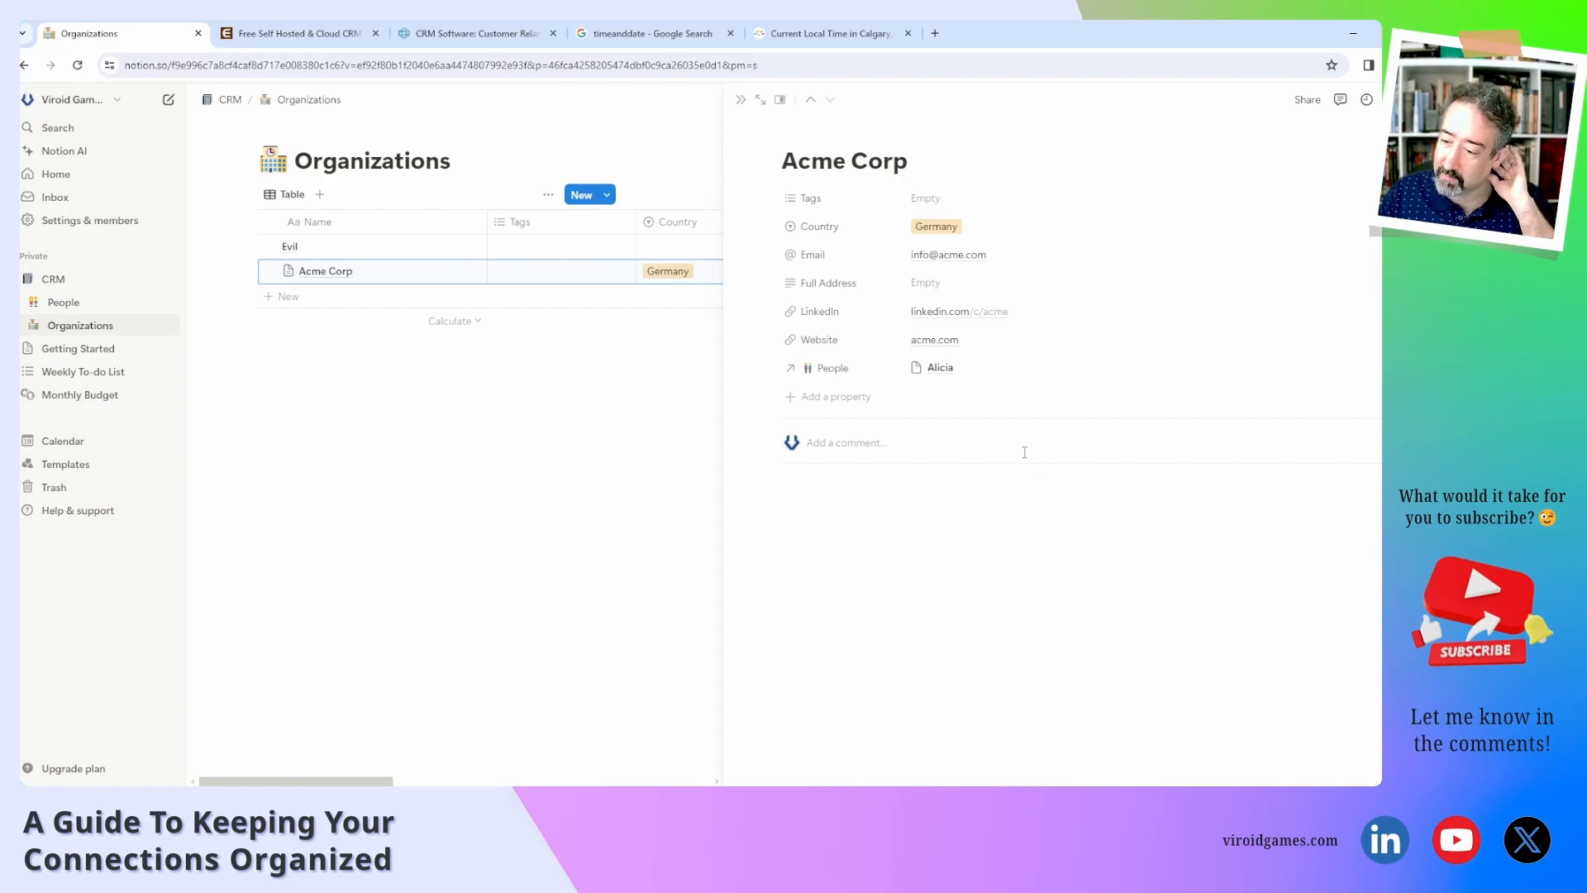
Rename Acme Corp's Tags property to Industry in its property settings.
click(877, 203)
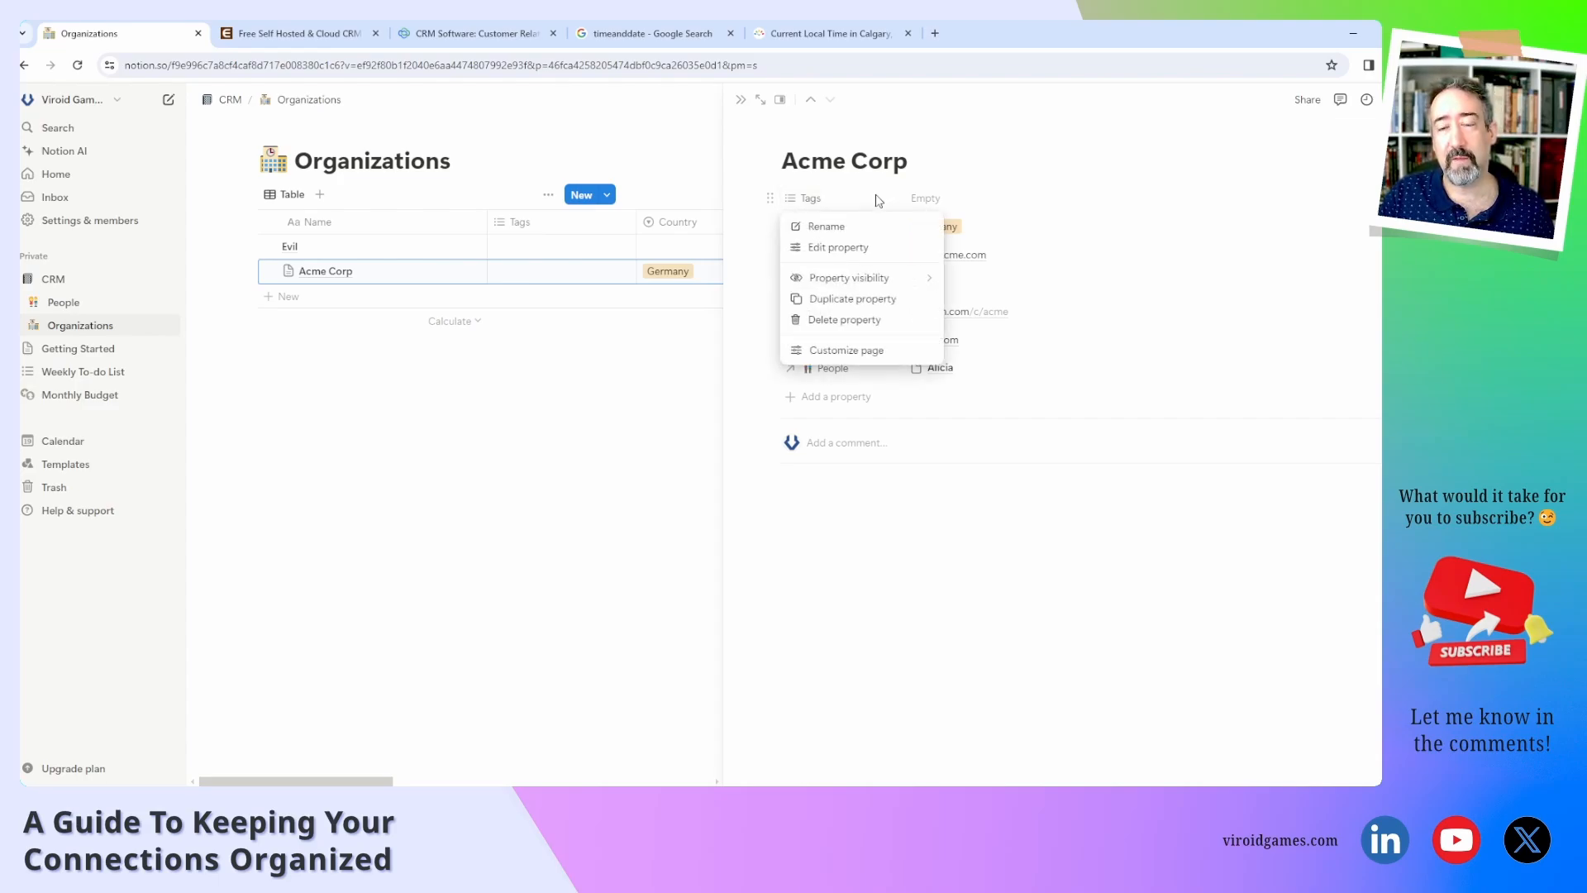
click(843, 248)
double_click(843, 230)
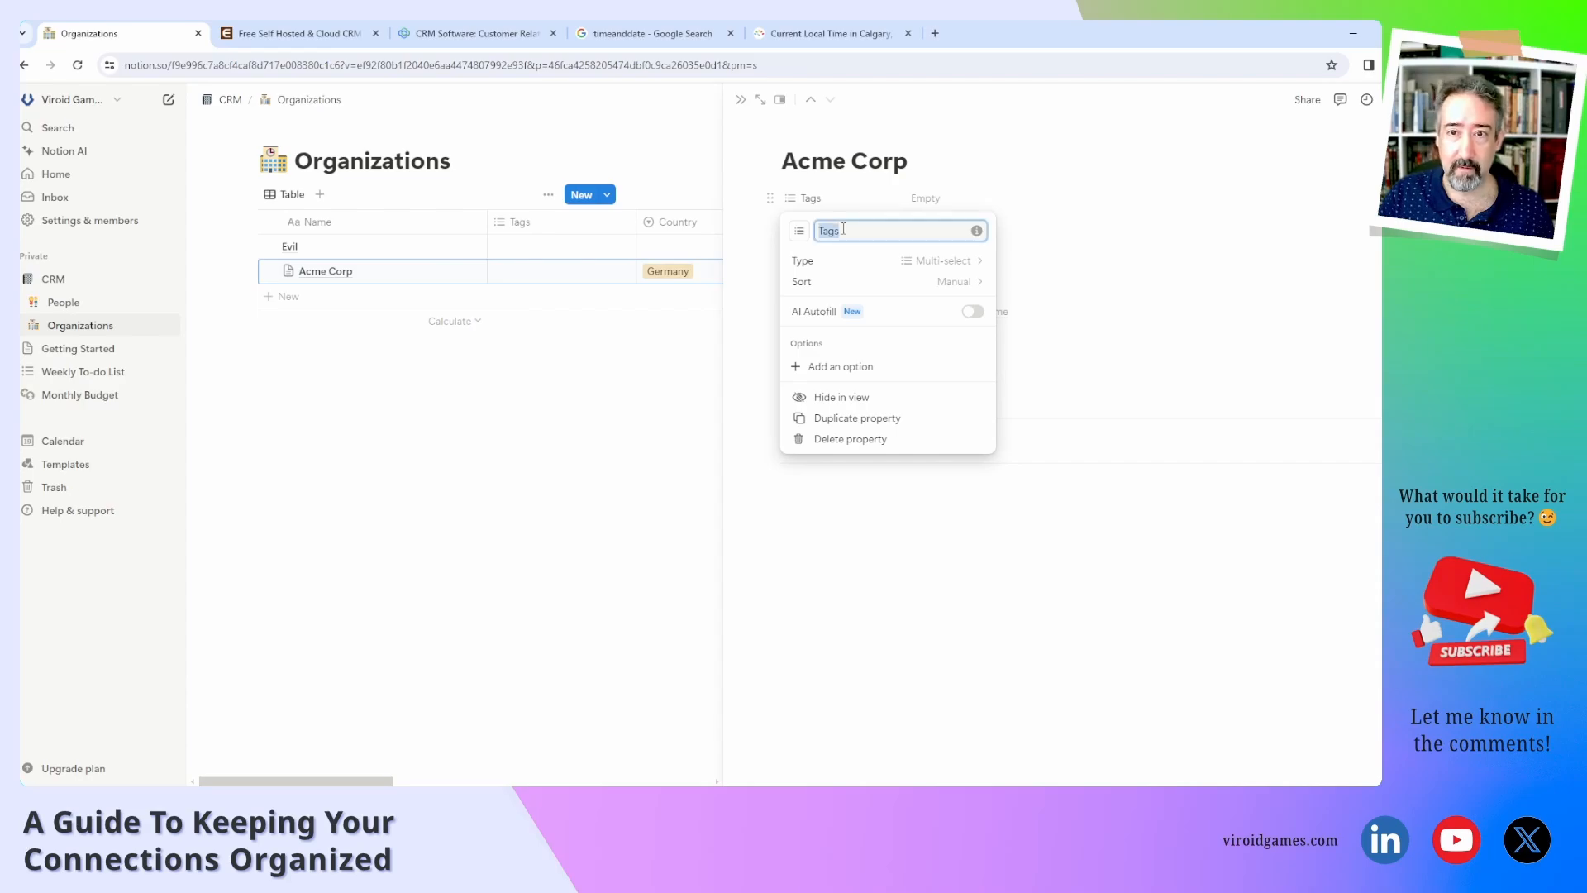
text(Indus)
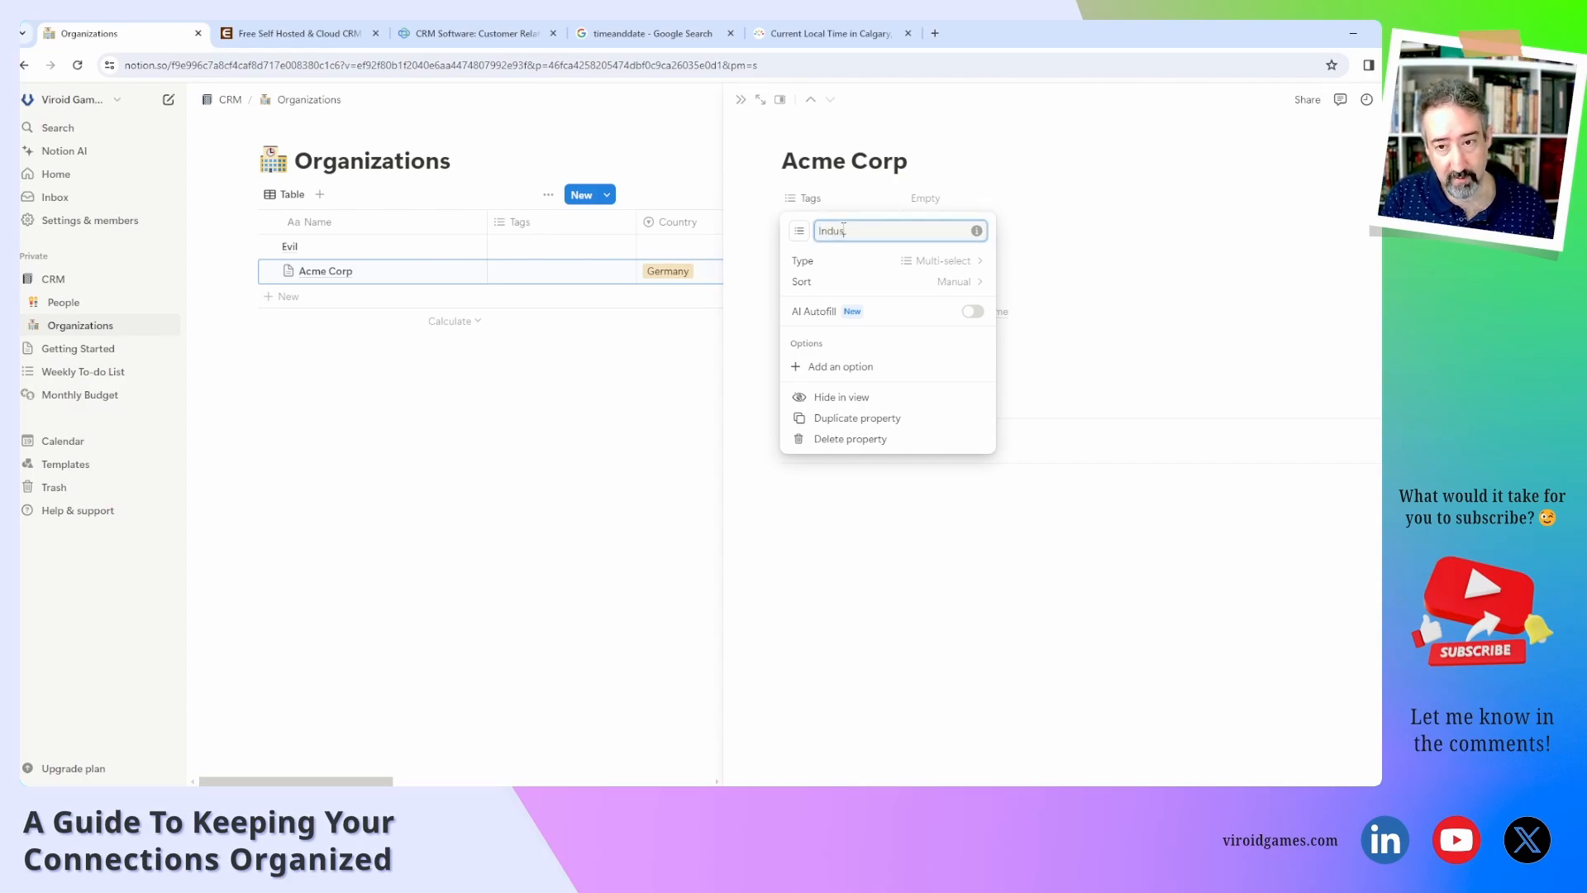
text(try)
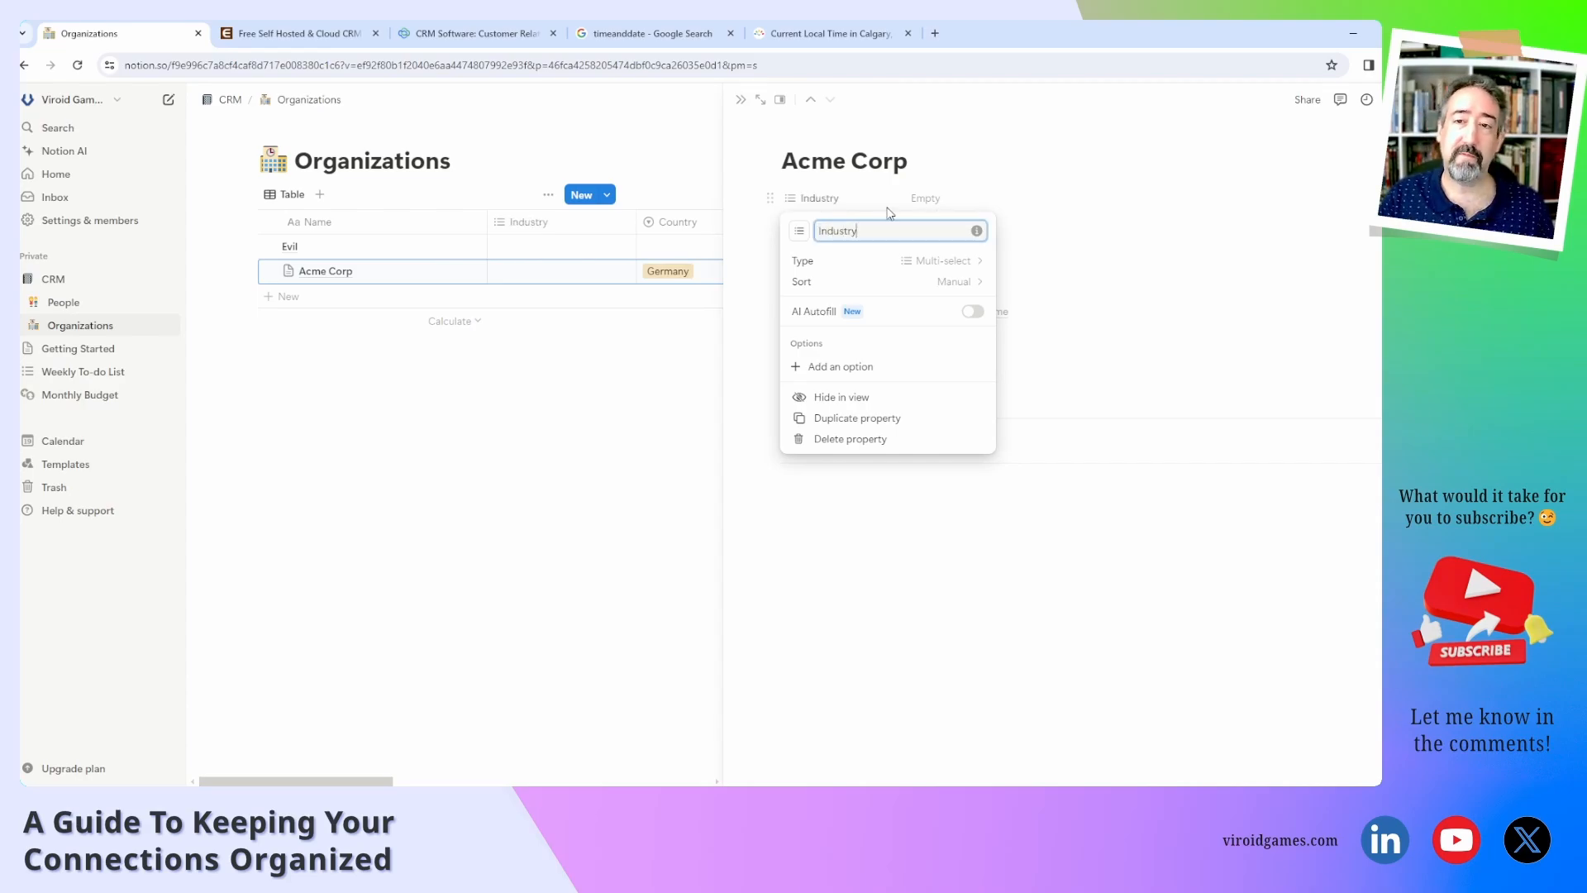
click(941, 199)
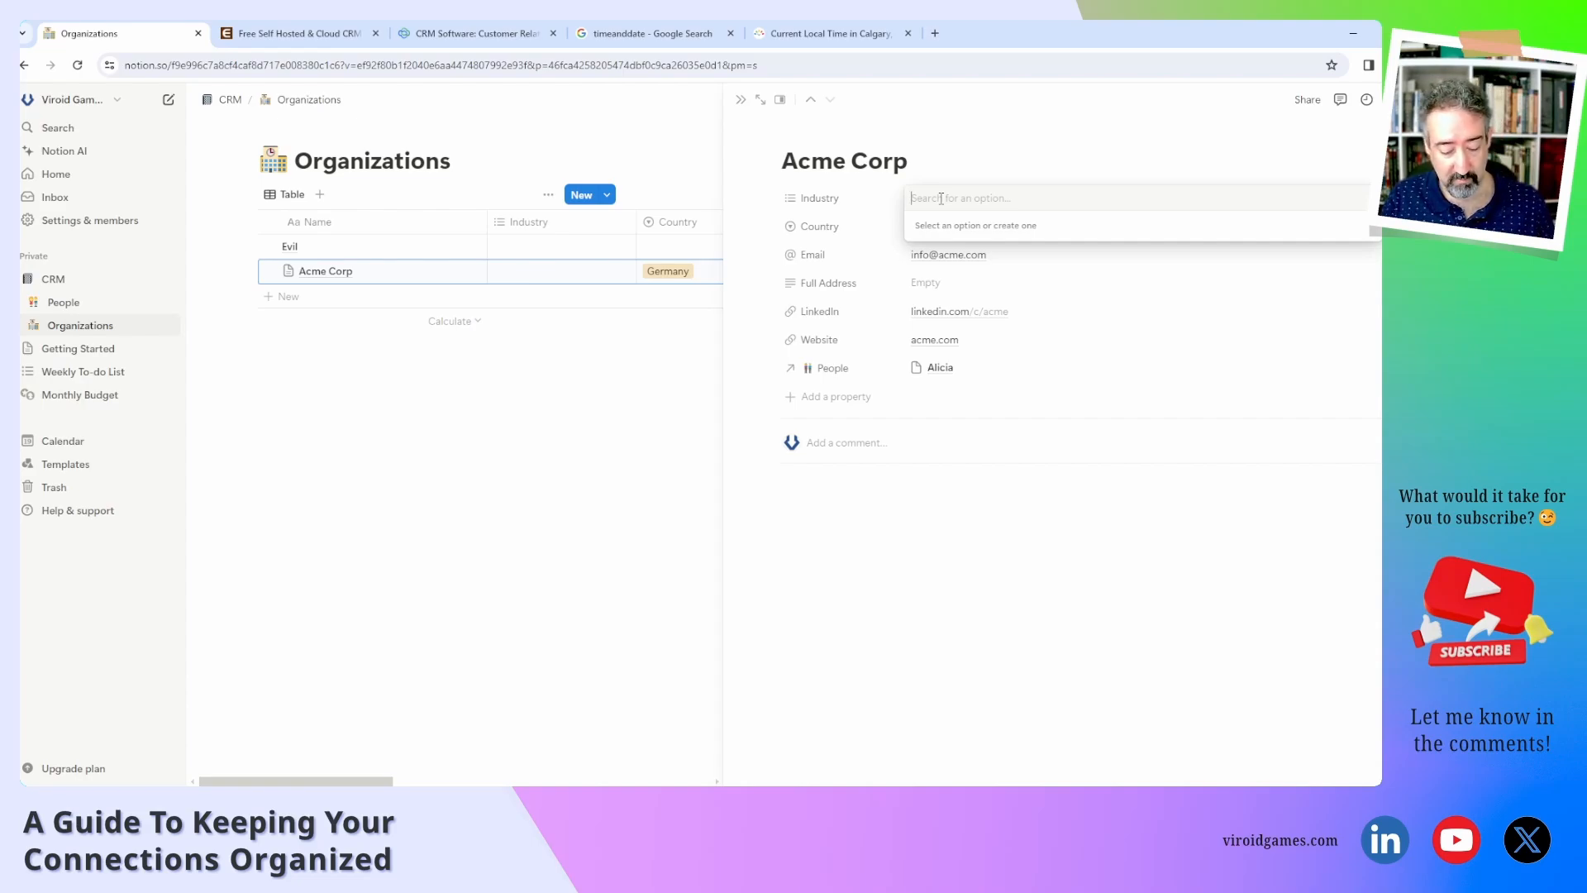
Discard Financial and Multimedia entries, then apply a new Publisher option as Industry.
text(Fin)
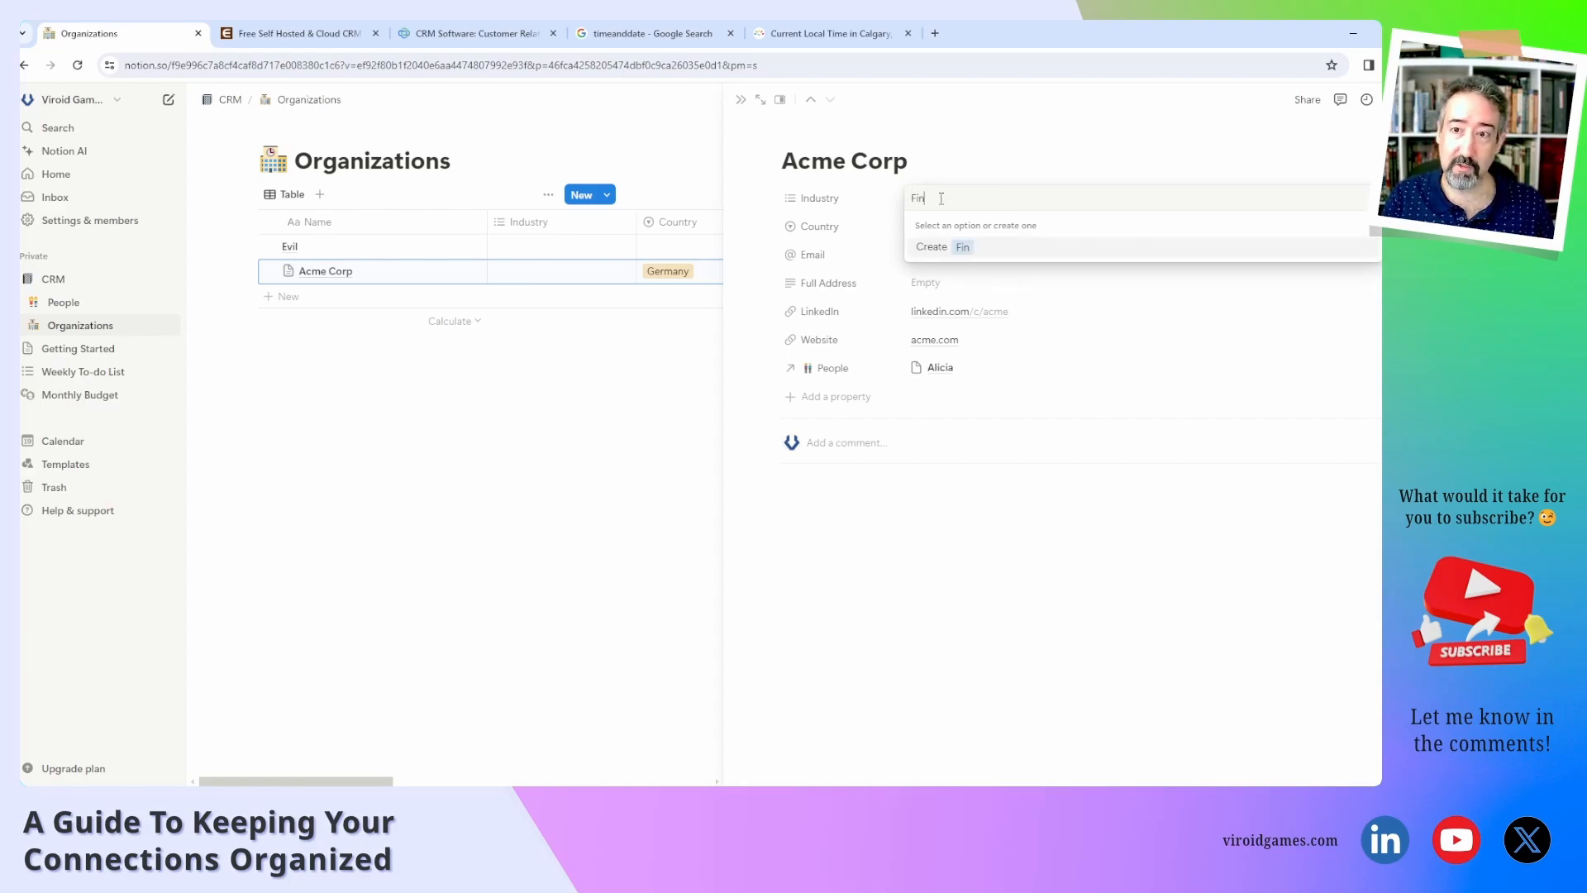
text(ancial)
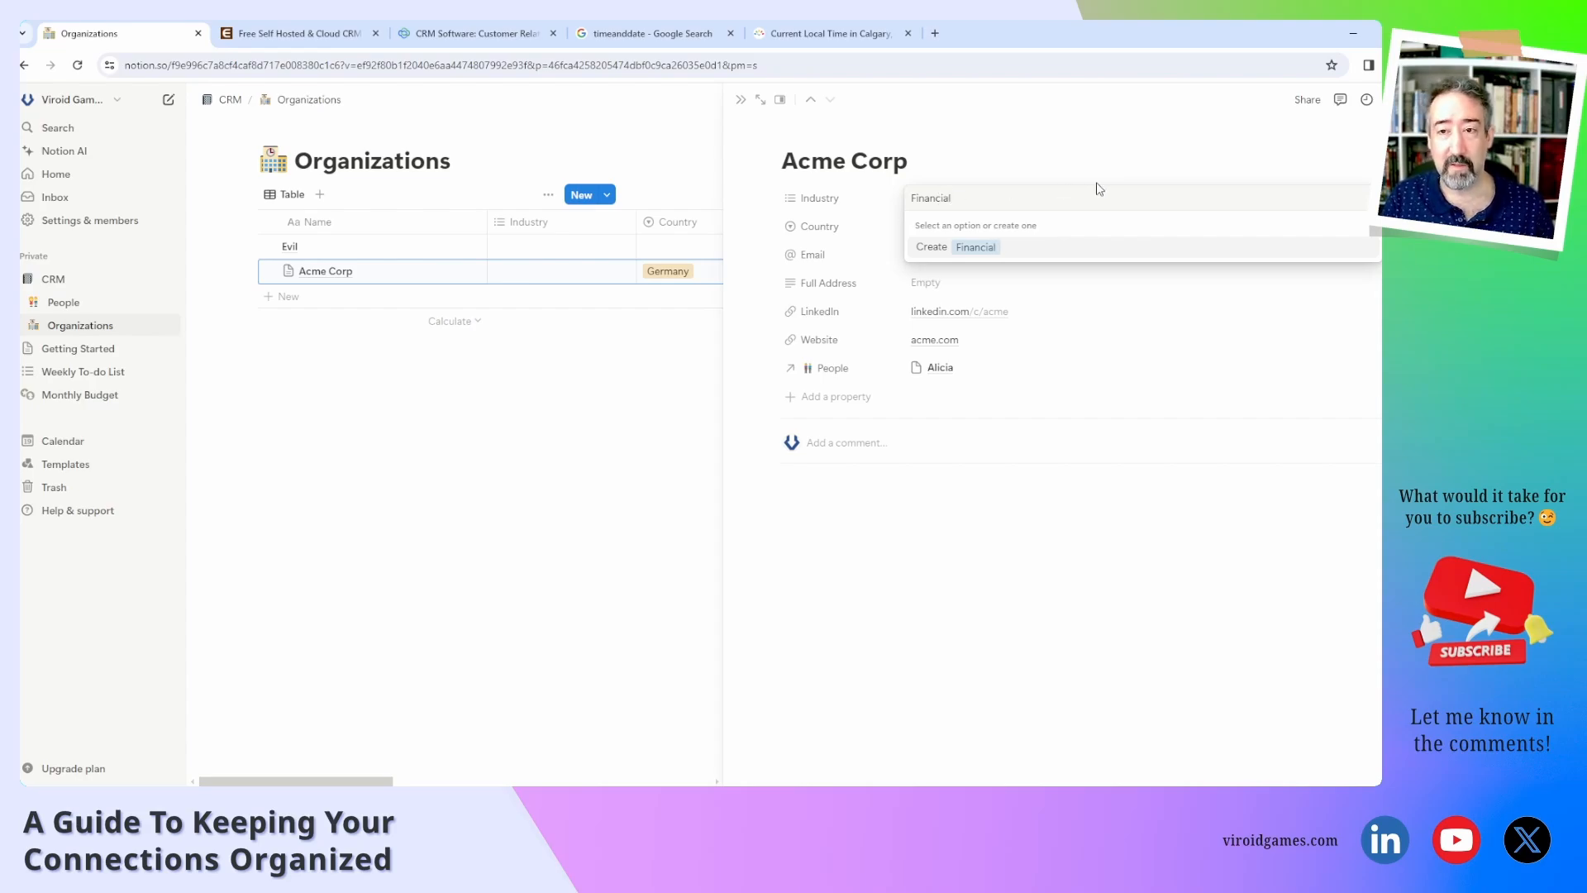
key(Return)
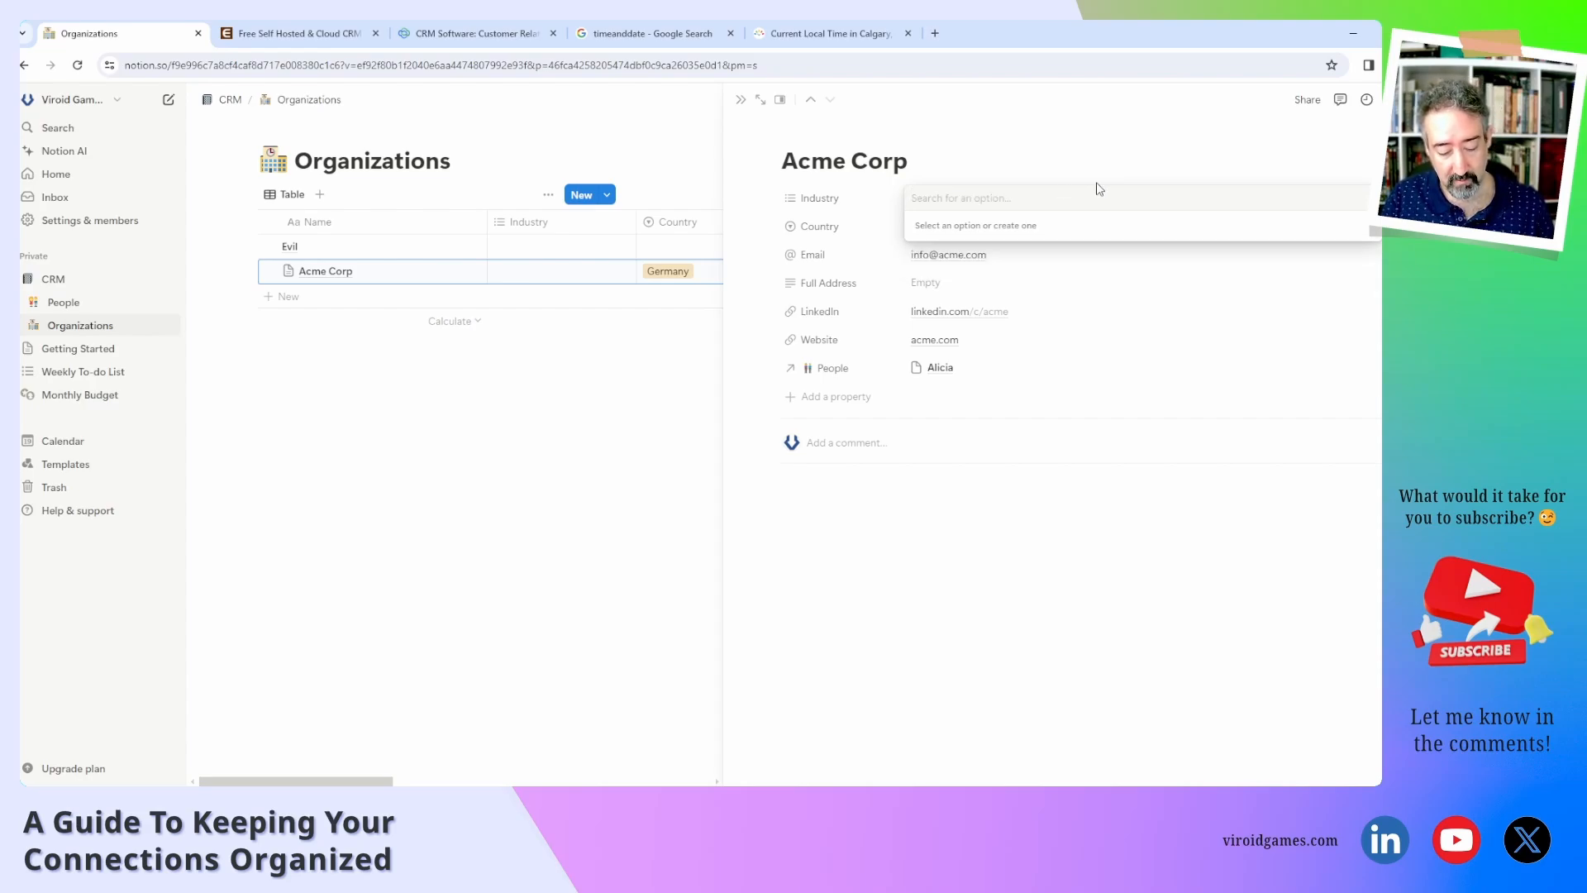
text(Multime)
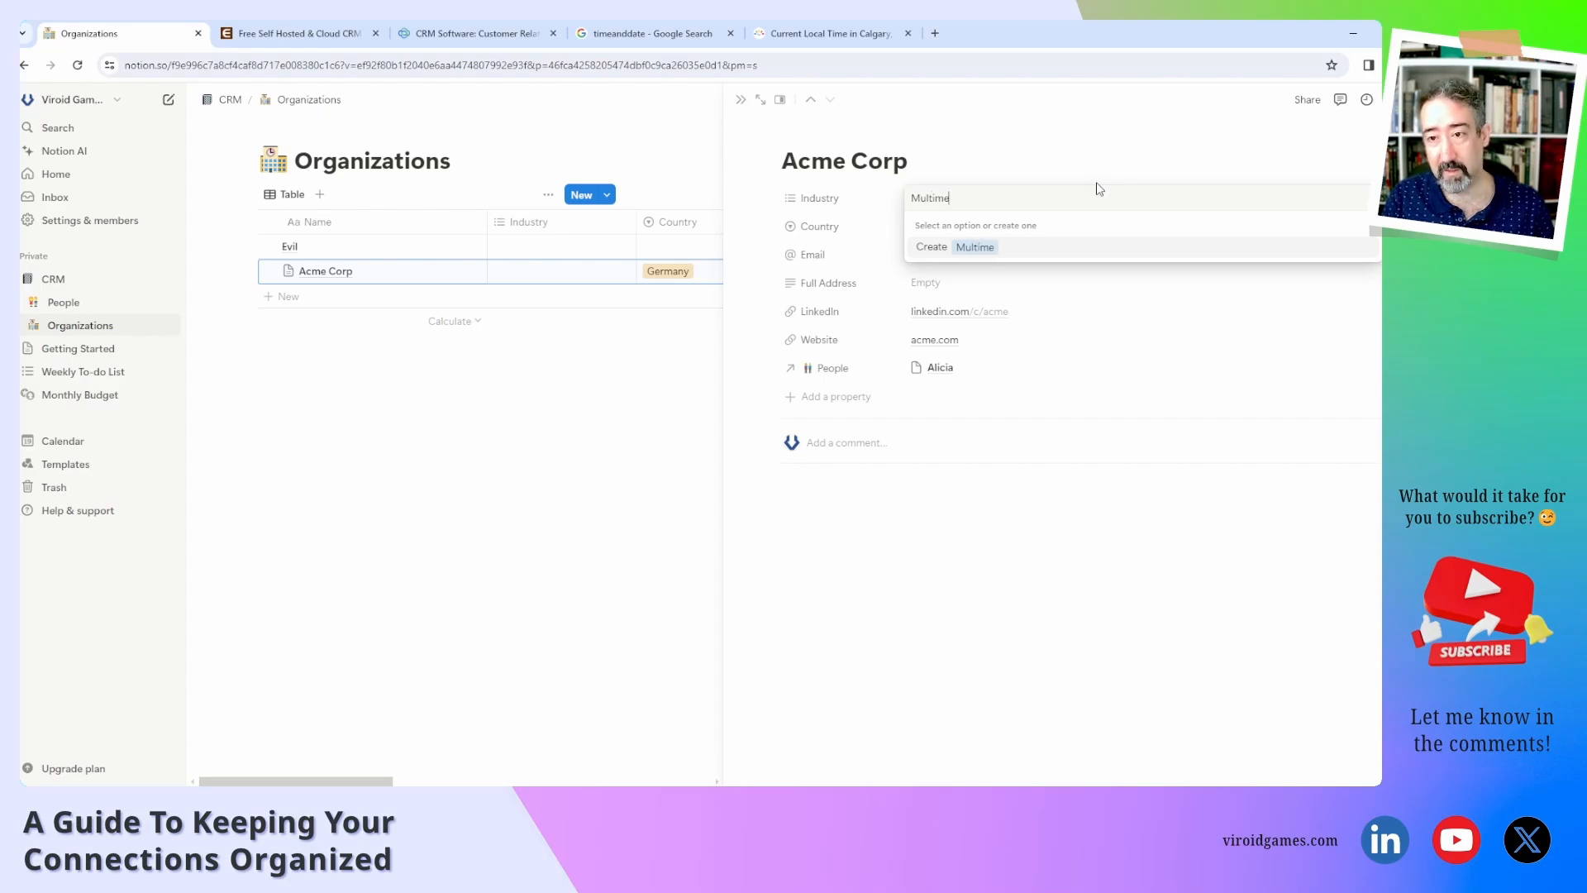
text(dia)
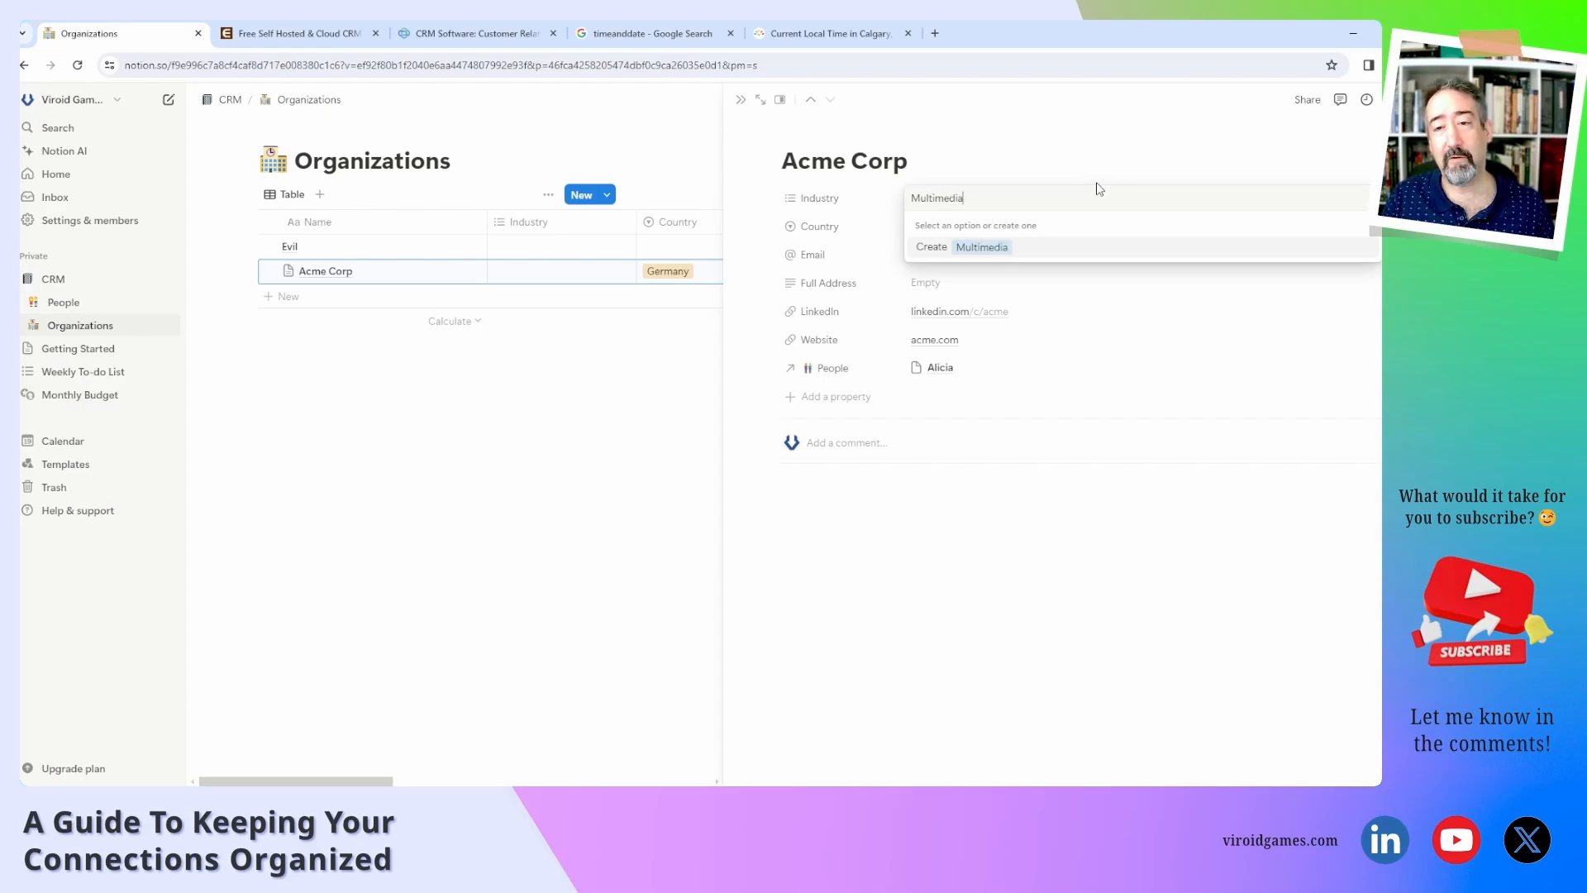
key(Return)
text(Pub)
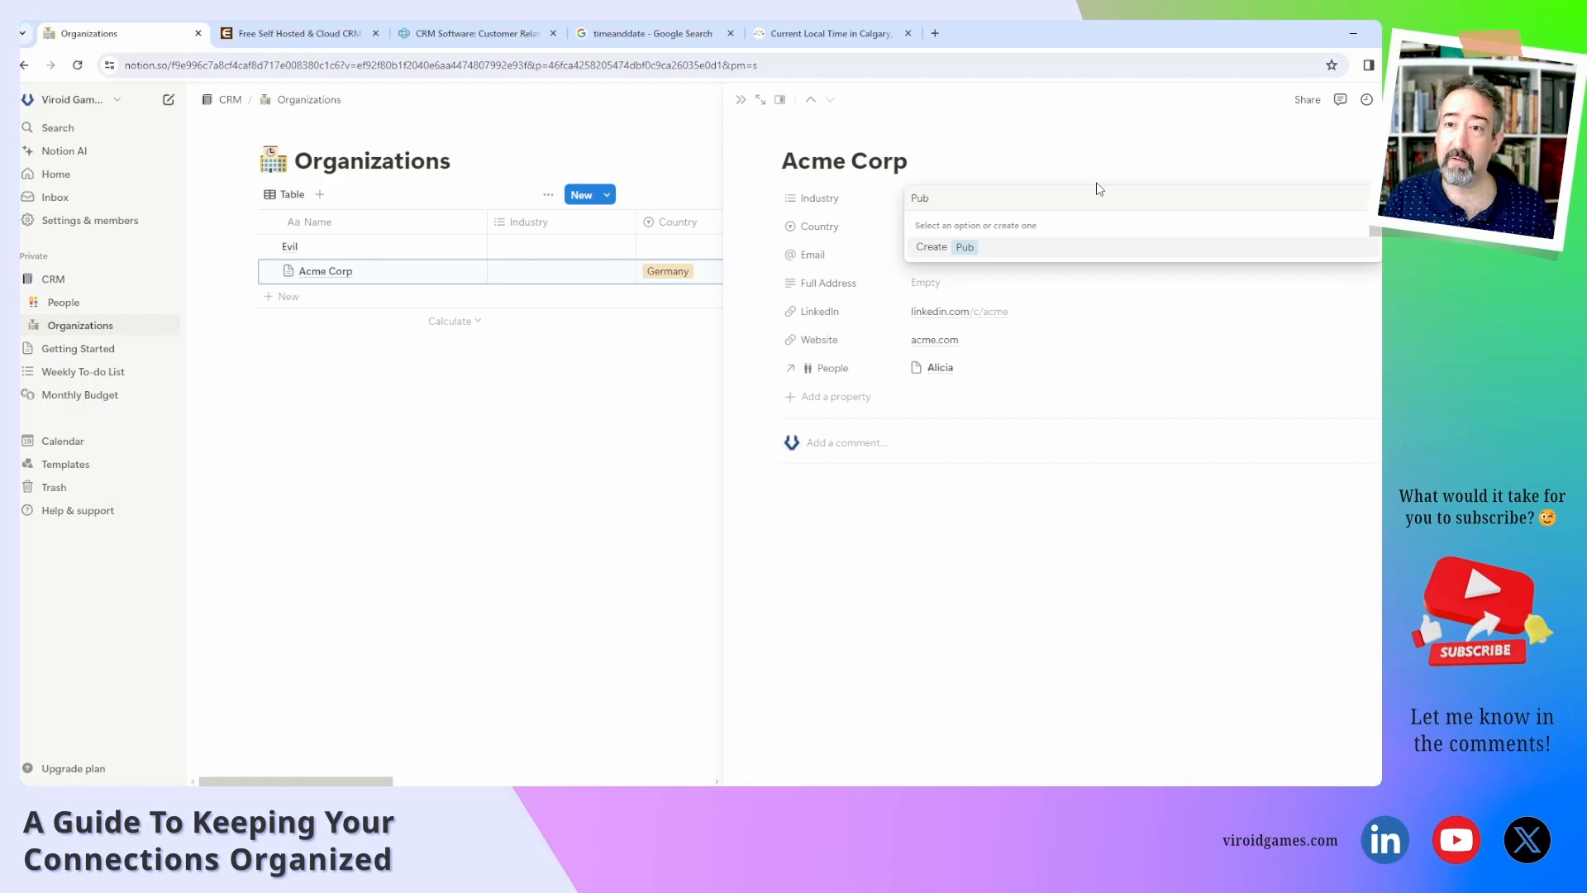
text(li)
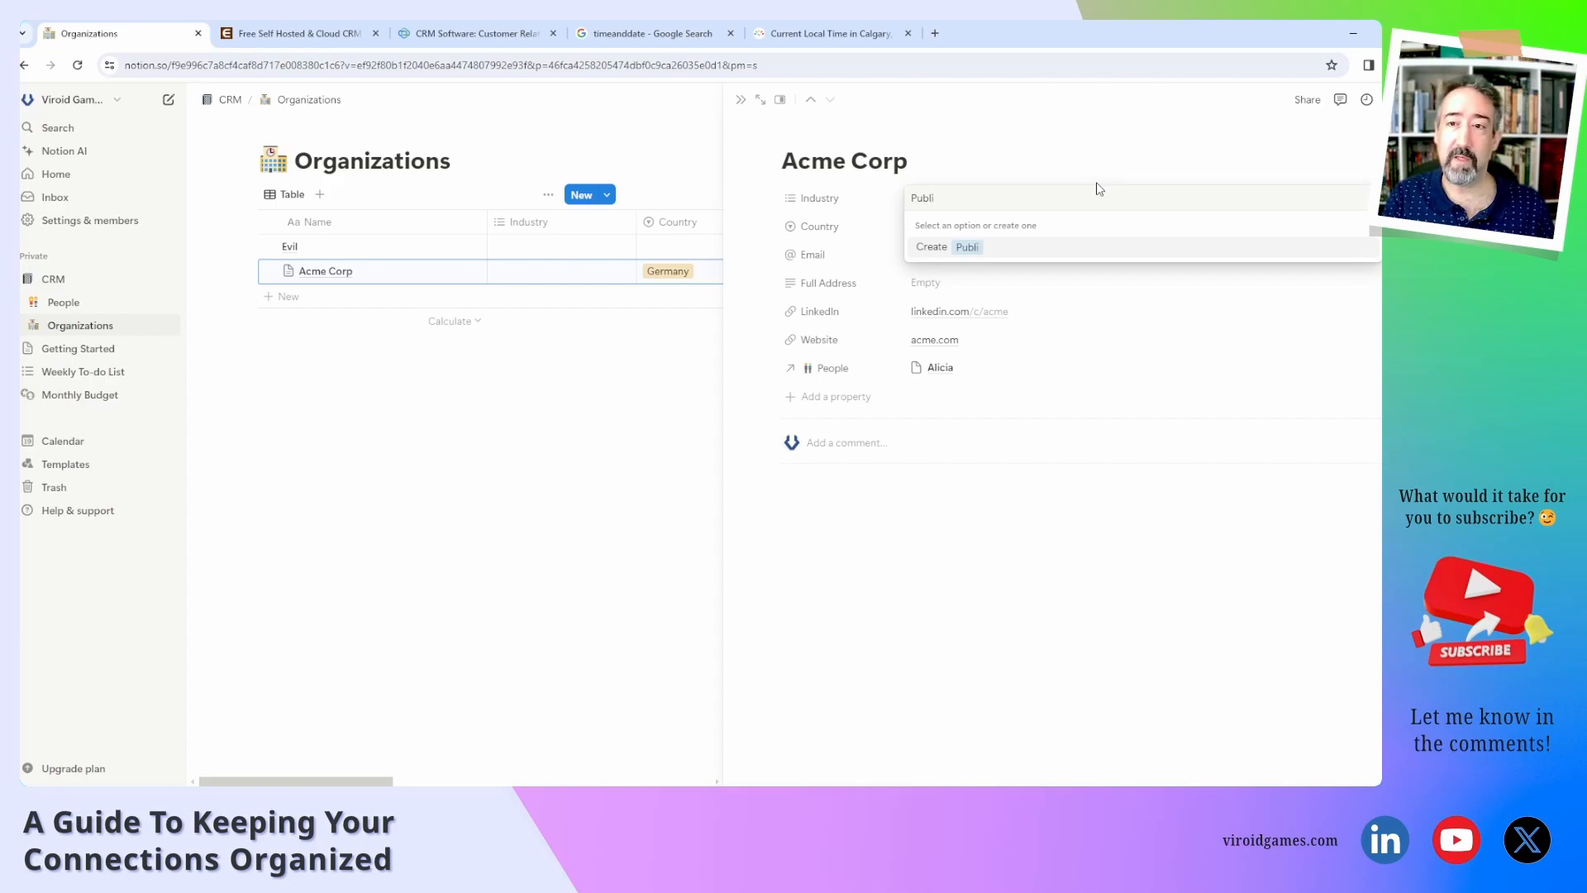
text(sher)
key(Return)
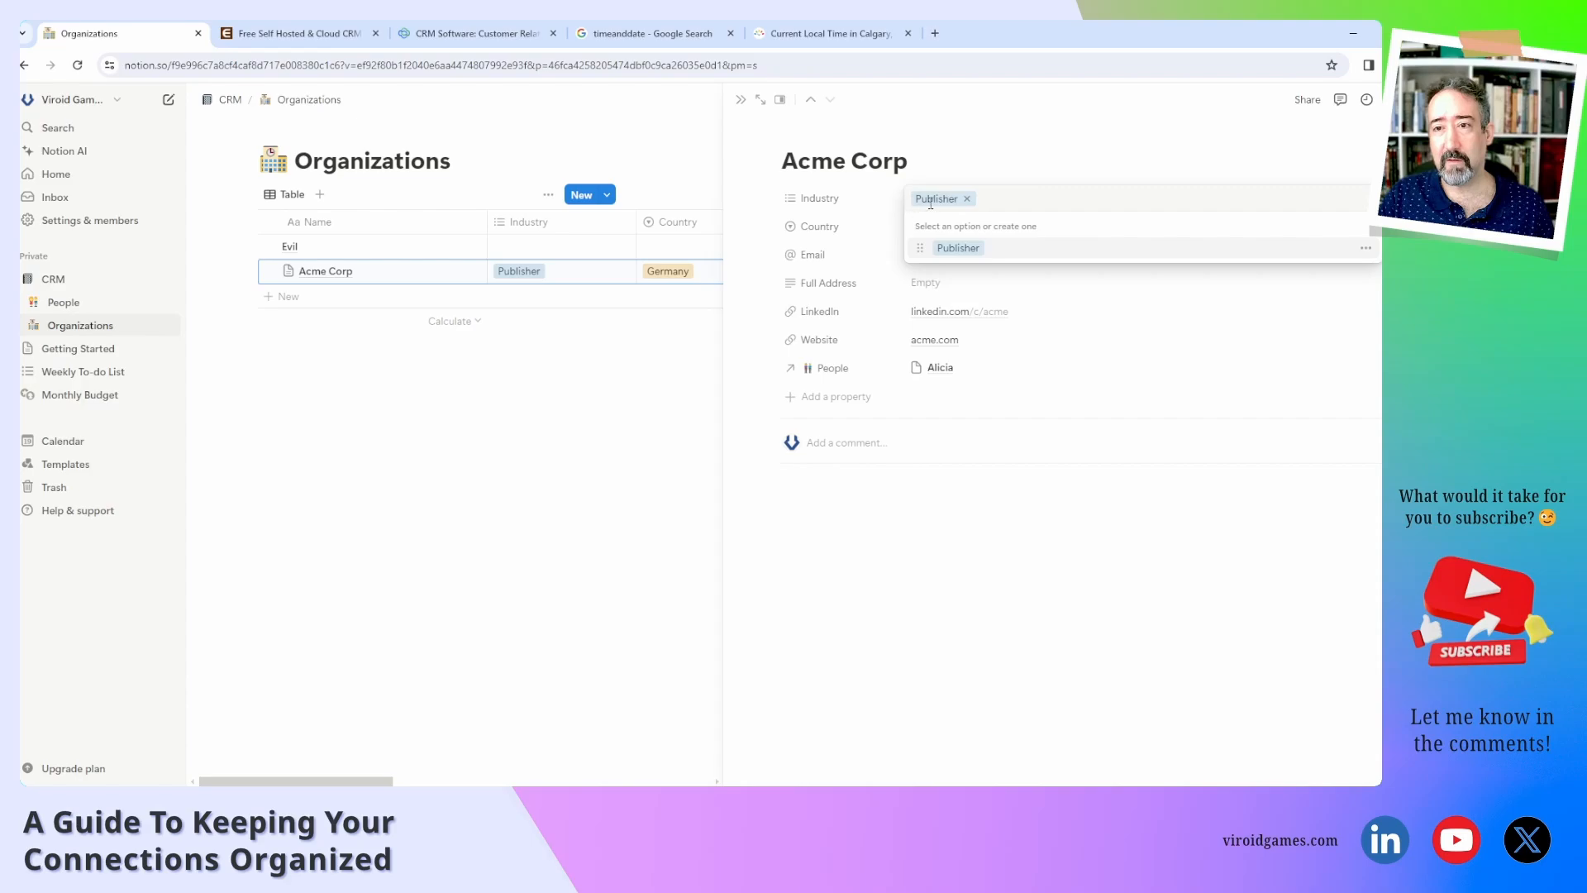
Replace Publisher with a newly created Video Games option in Acme Corp's Industry.
click(966, 199)
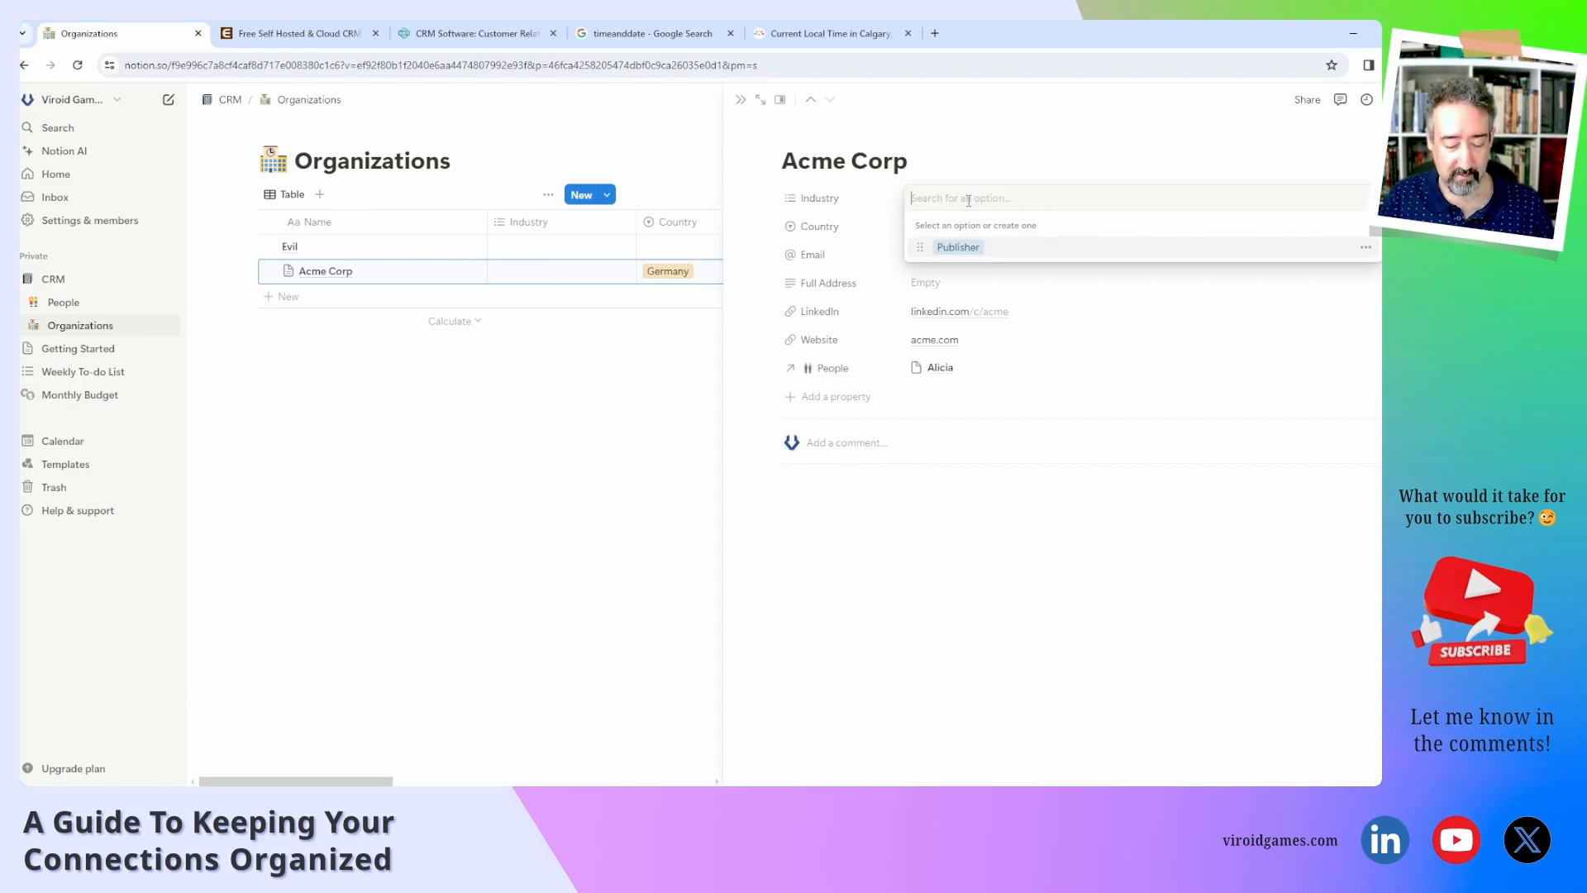
text(Video Games)
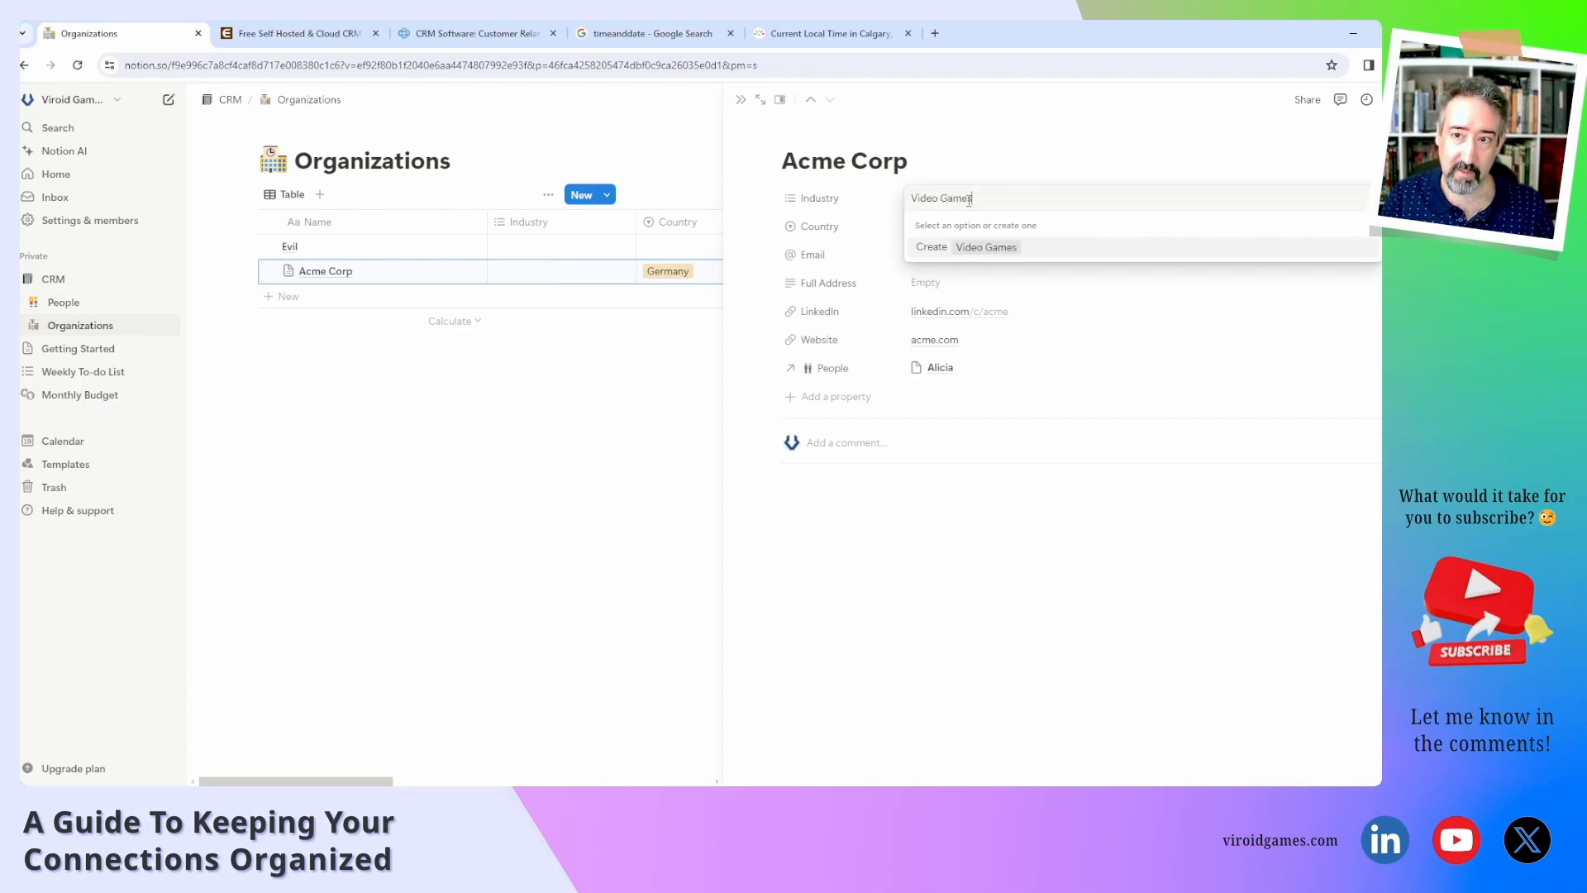
click(1034, 250)
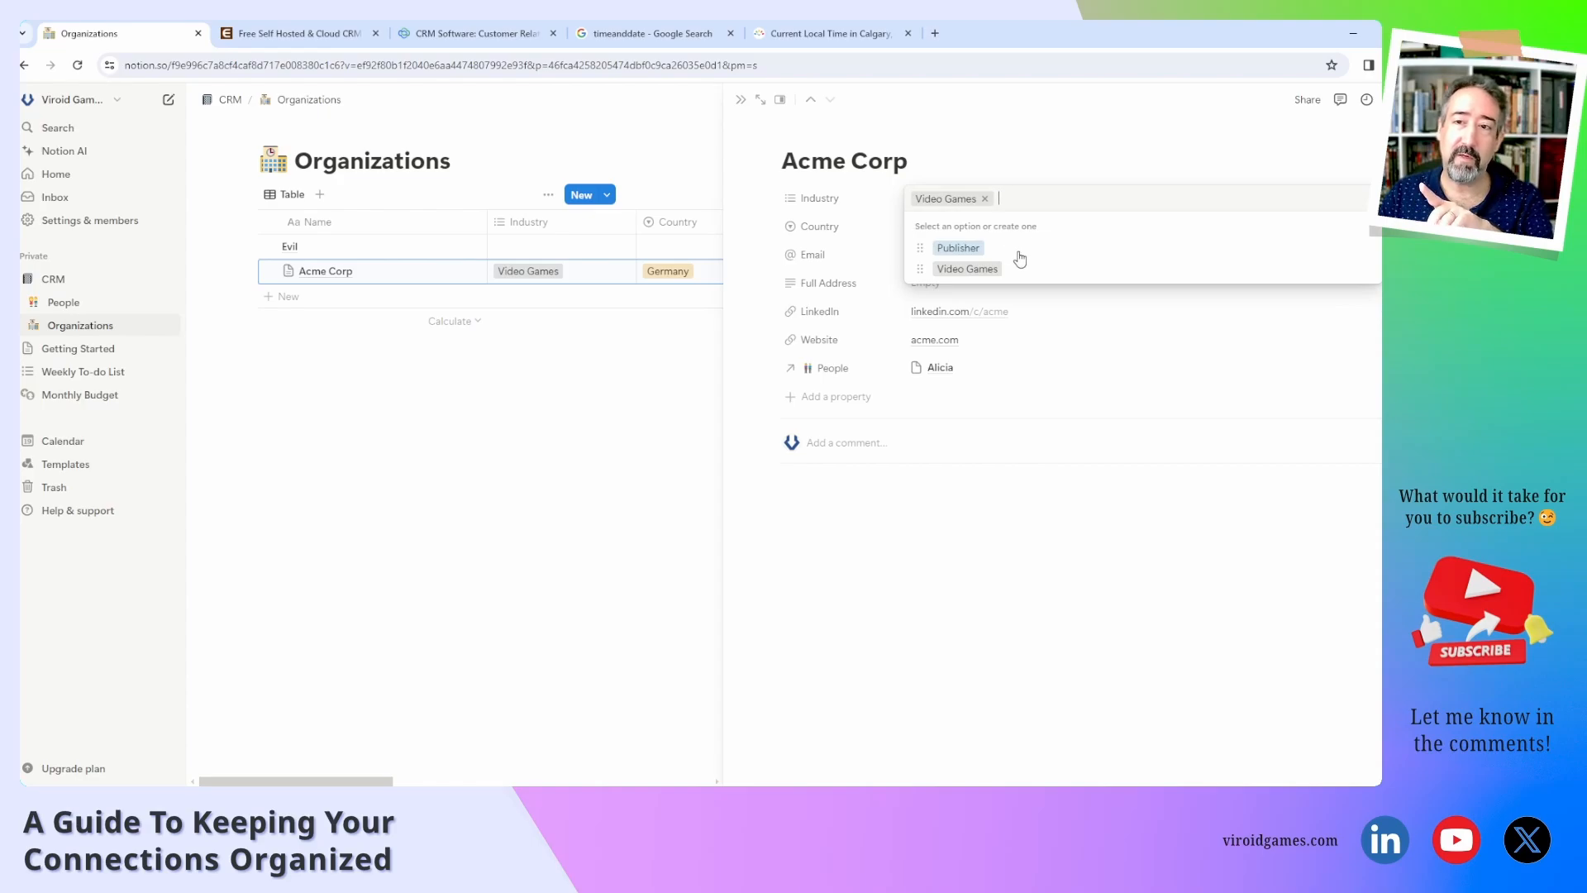
click(858, 209)
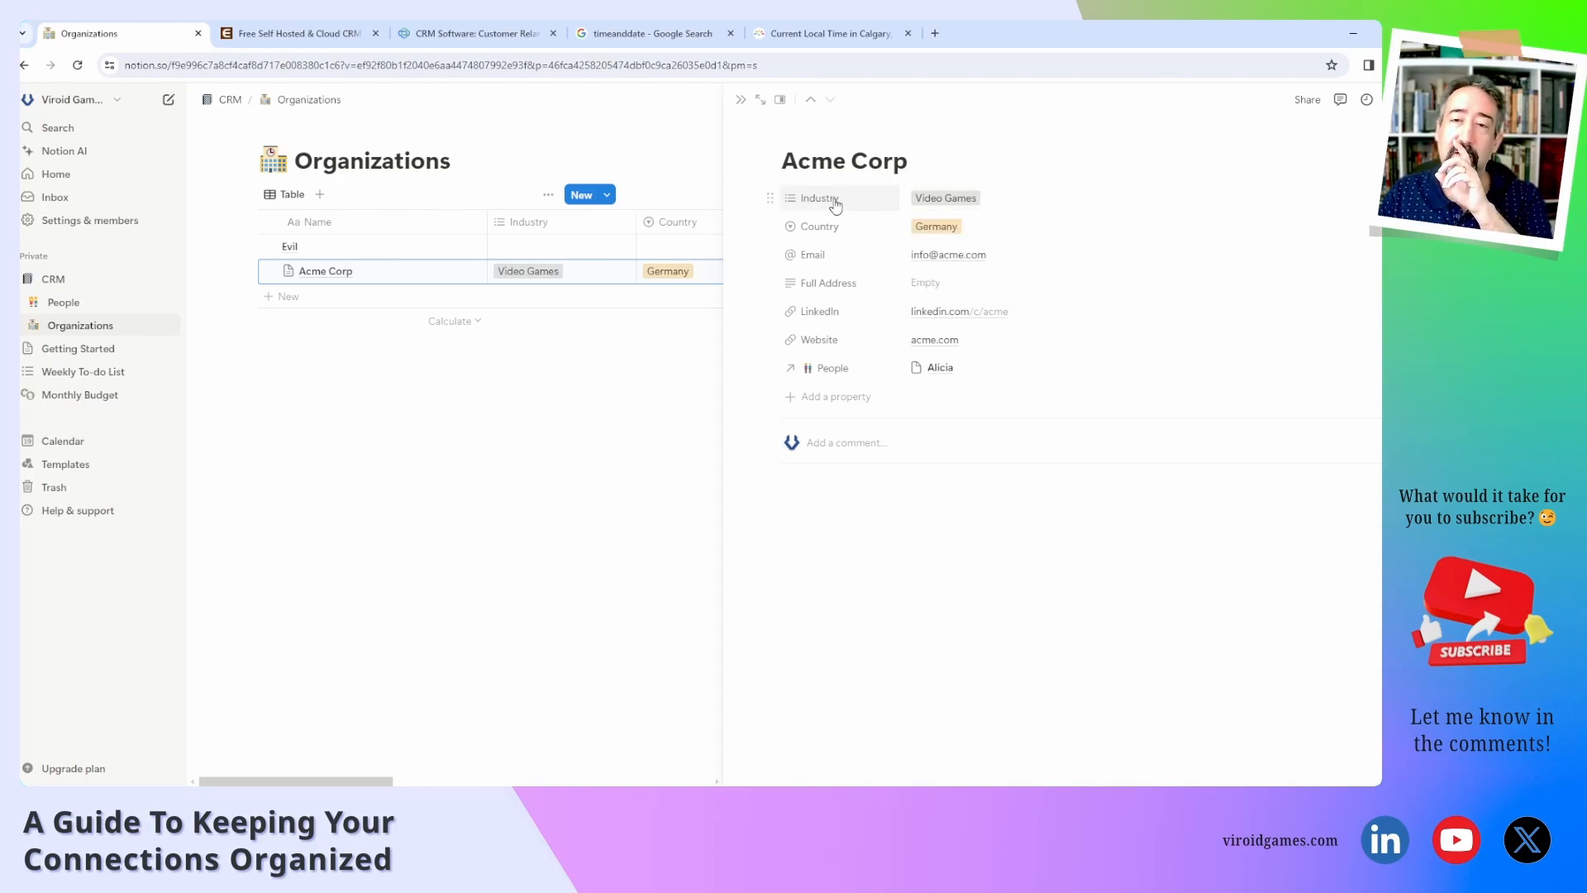
Add an Operations multi-select property to Acme Corp and move it directly below Industry.
click(827, 396)
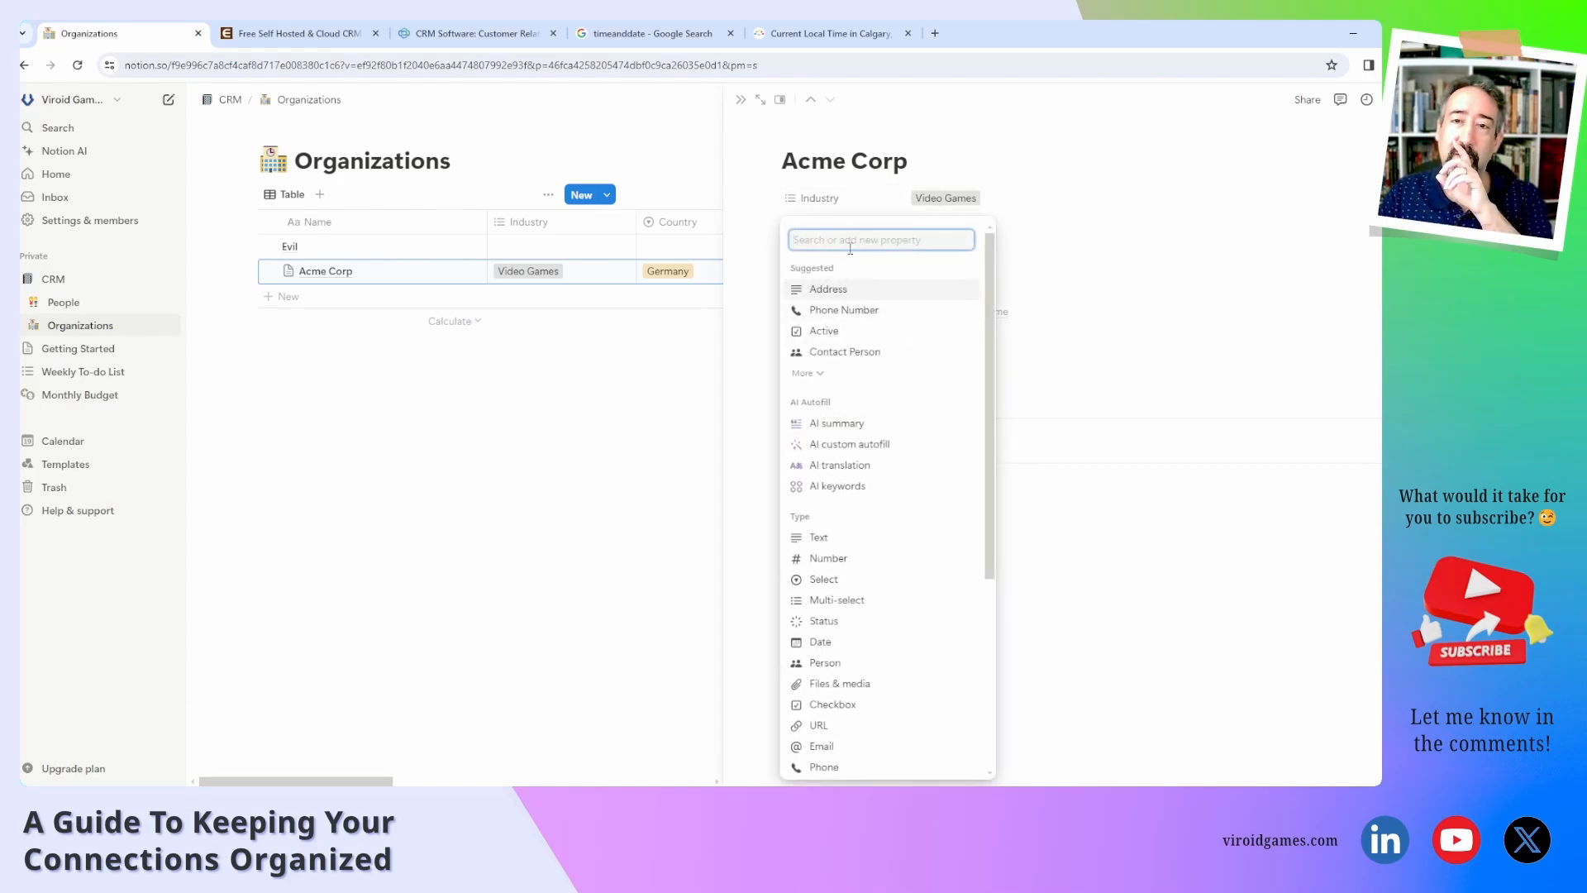
click(849, 598)
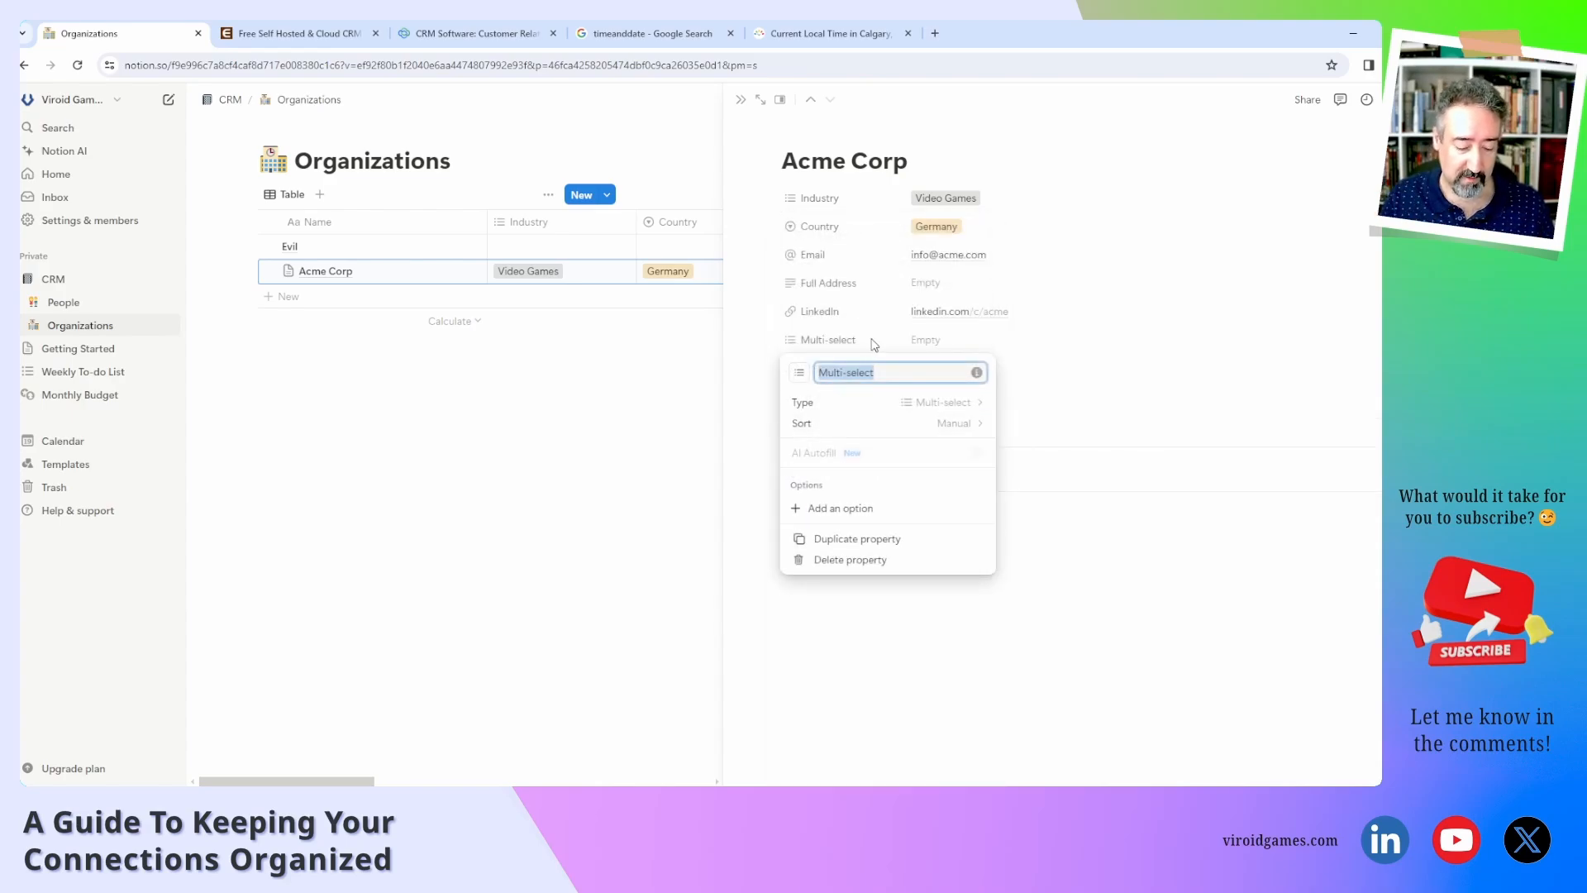
text(Operations)
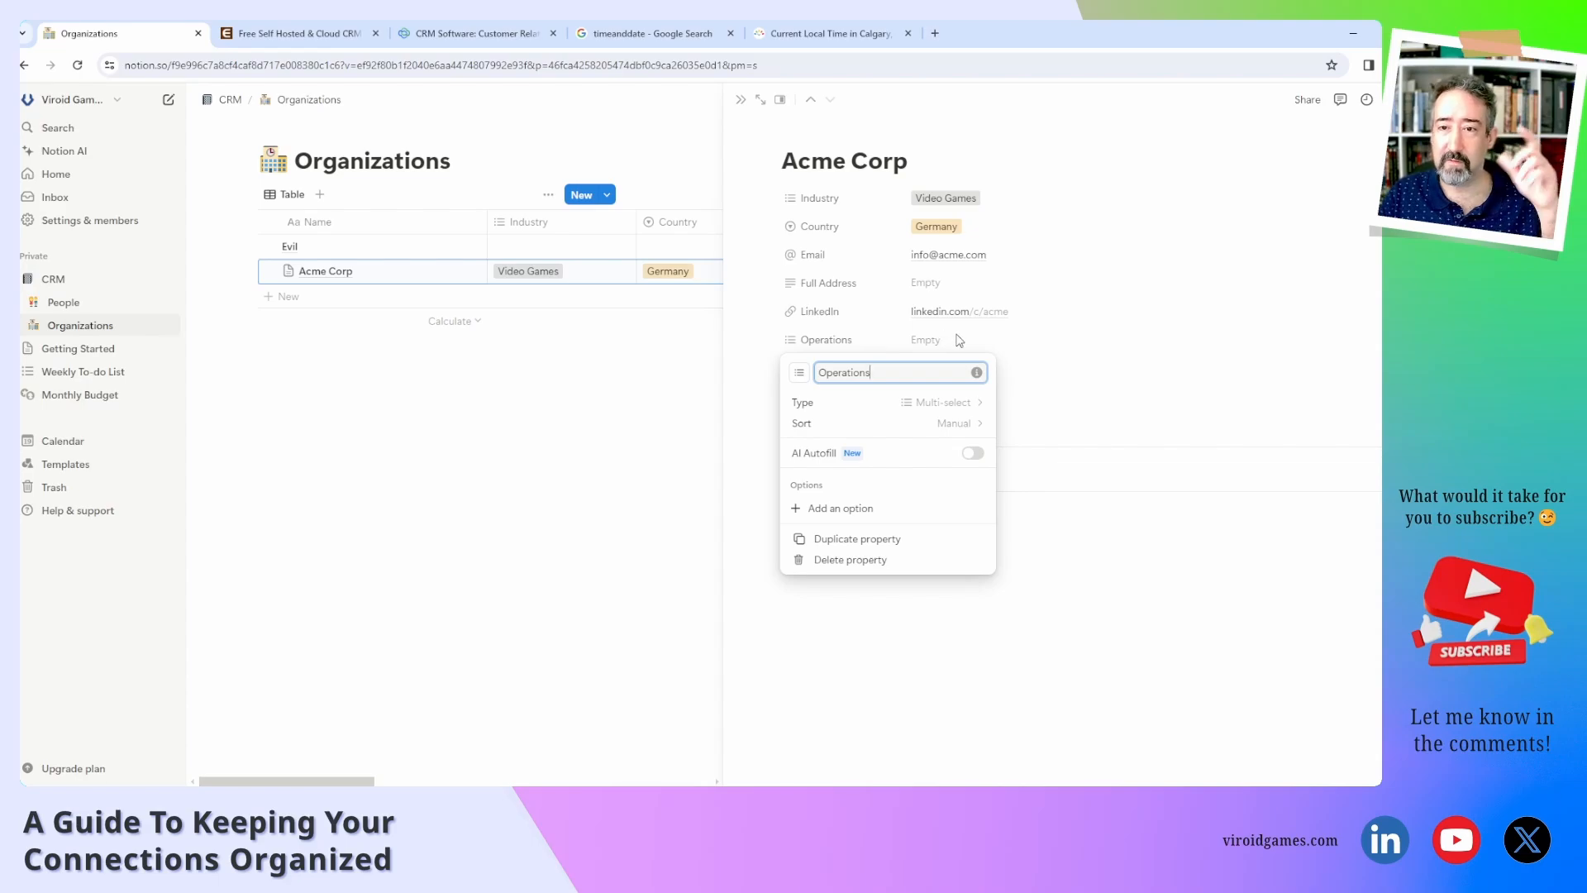
click(1056, 478)
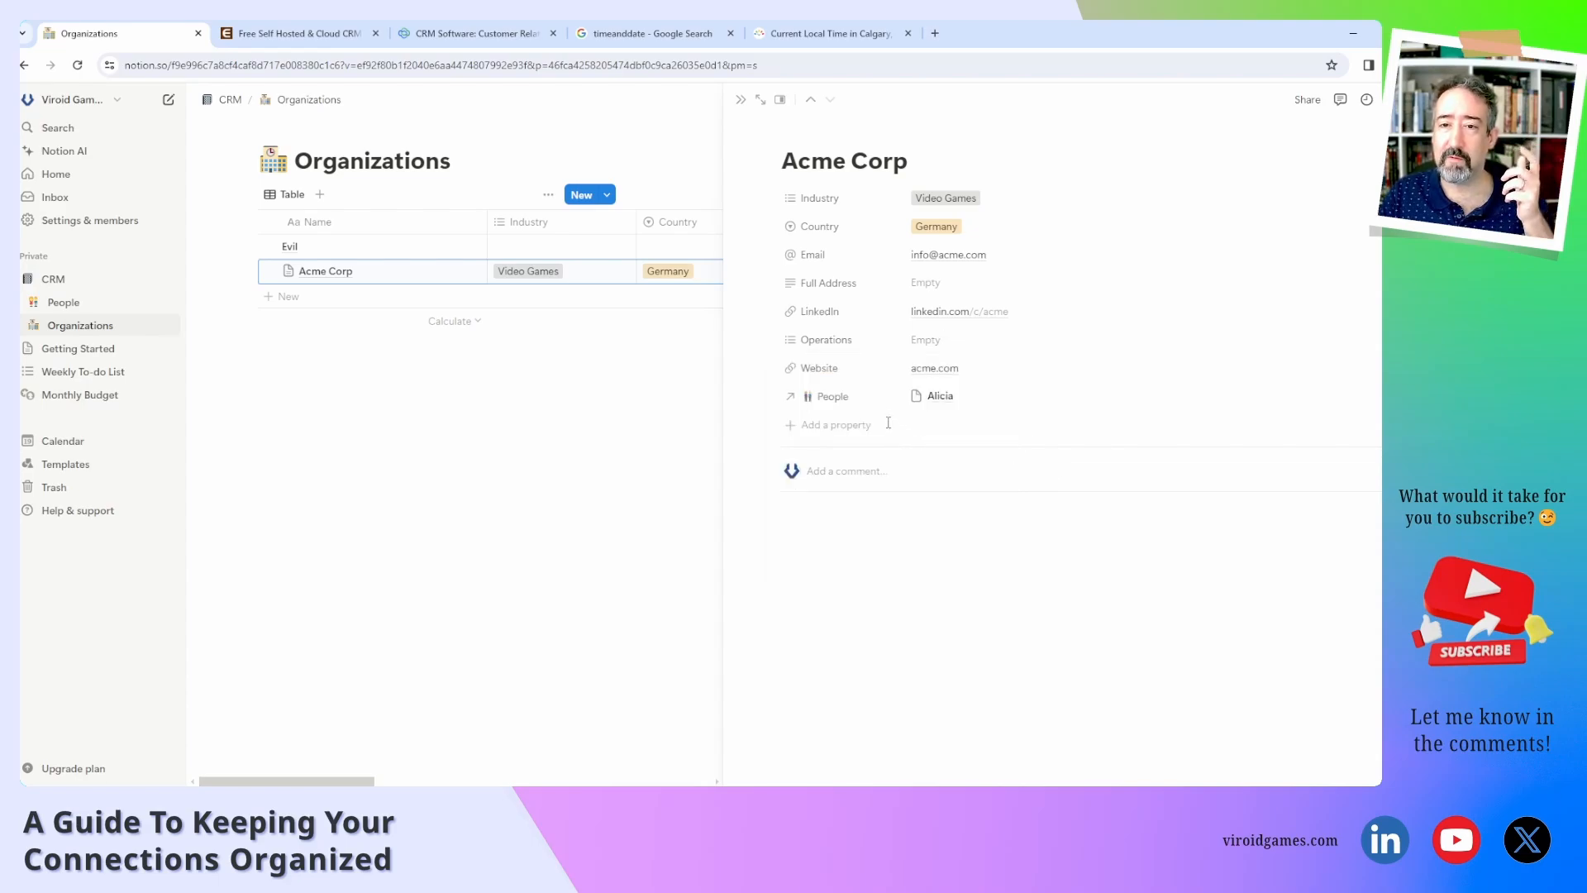
drag(770, 339, 770, 228)
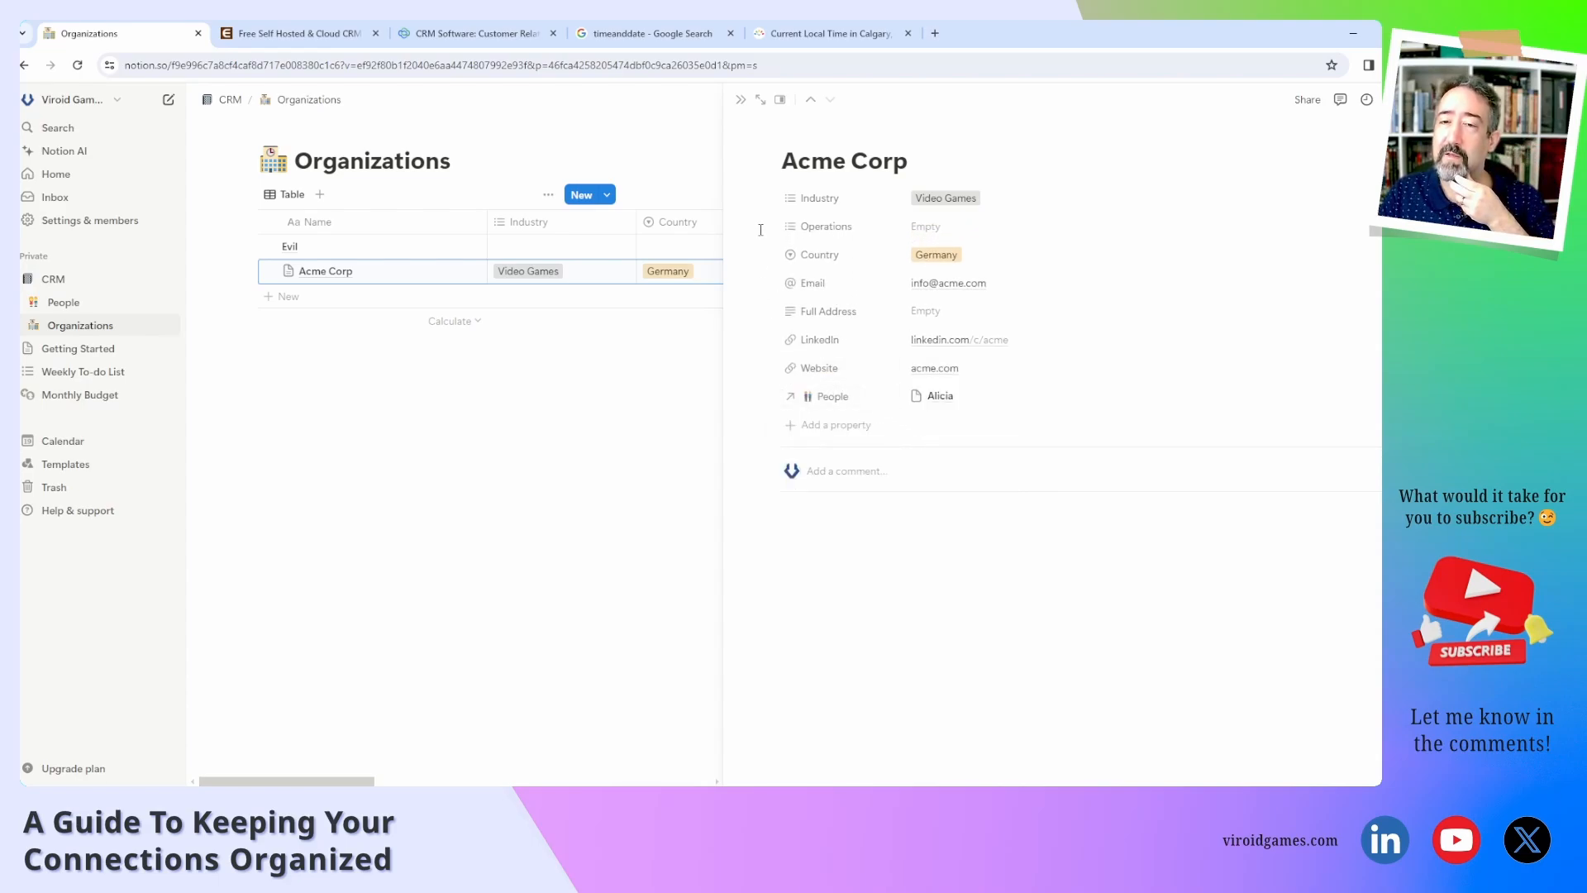
Delete the unused Publisher option from the Industry property's options.
click(981, 198)
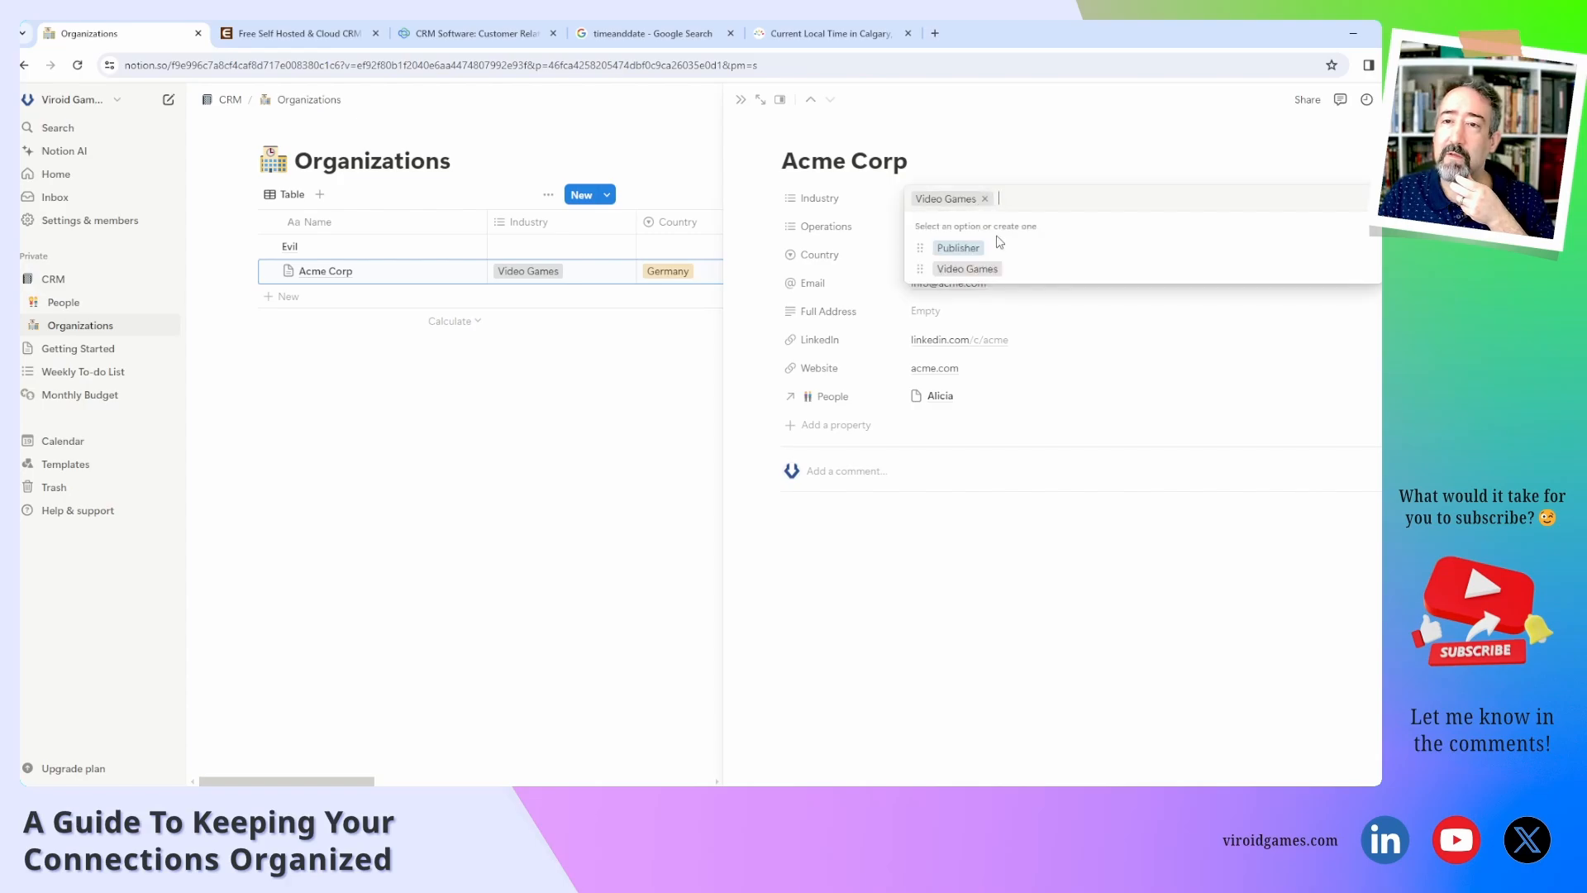
click(1366, 248)
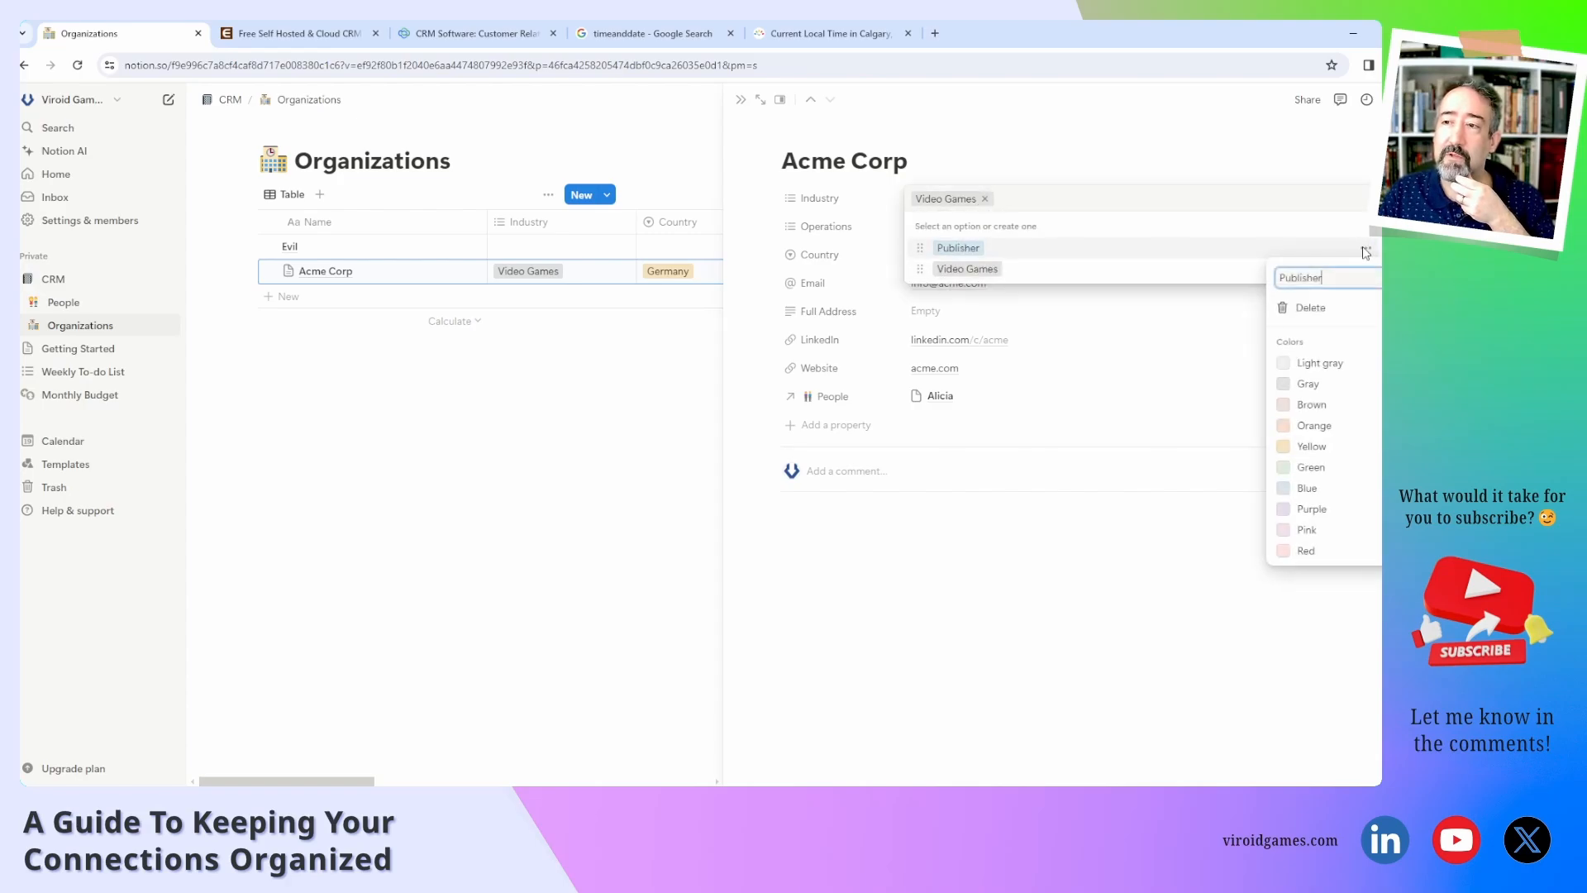
click(1317, 308)
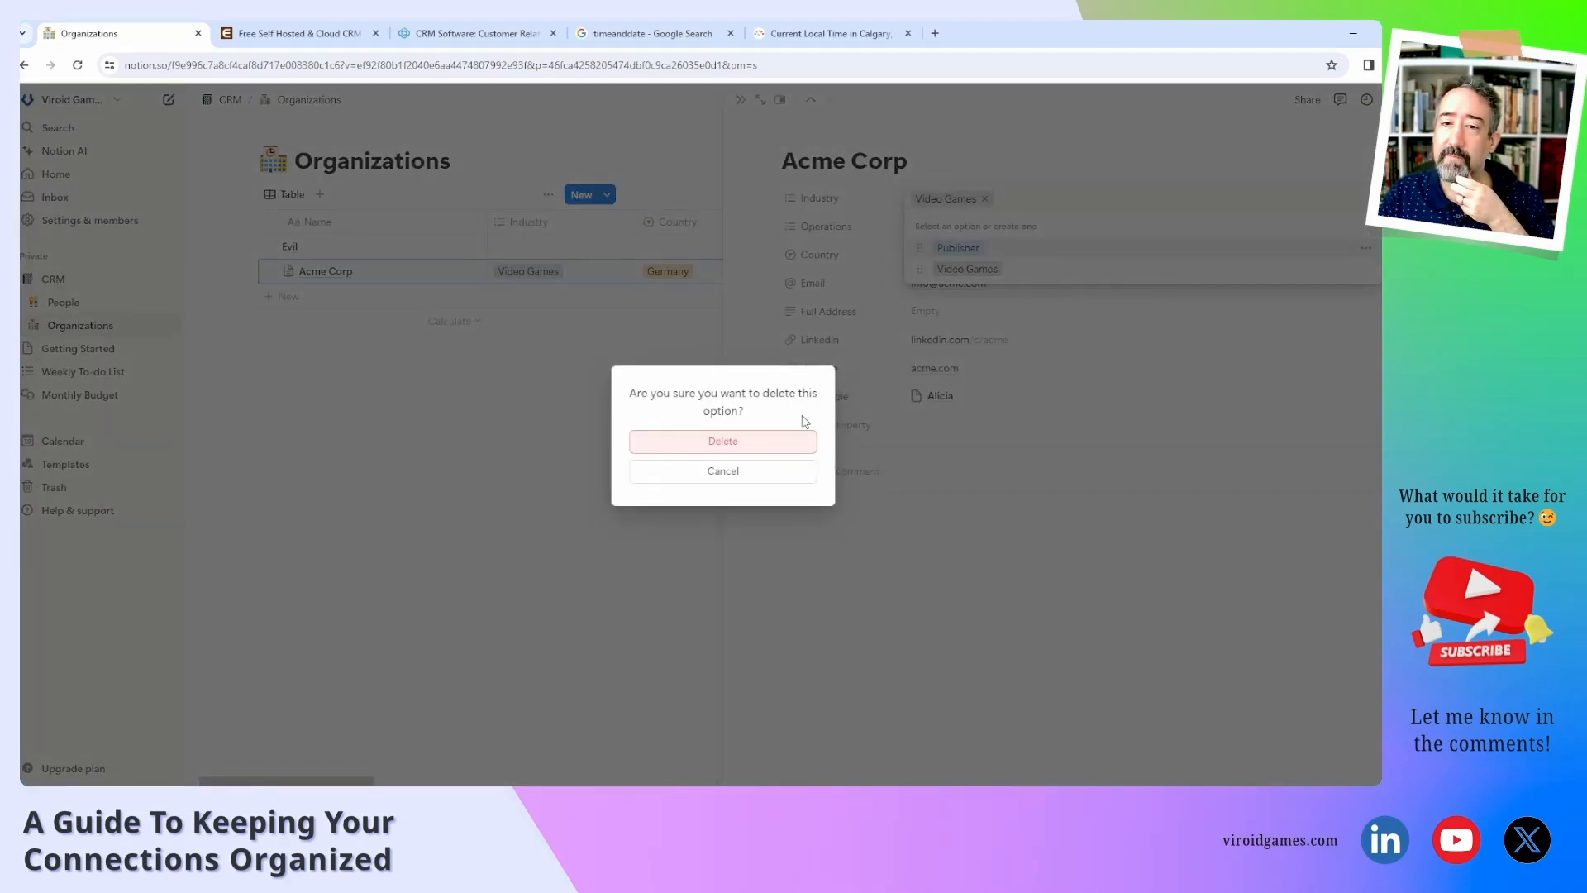
click(777, 442)
click(978, 224)
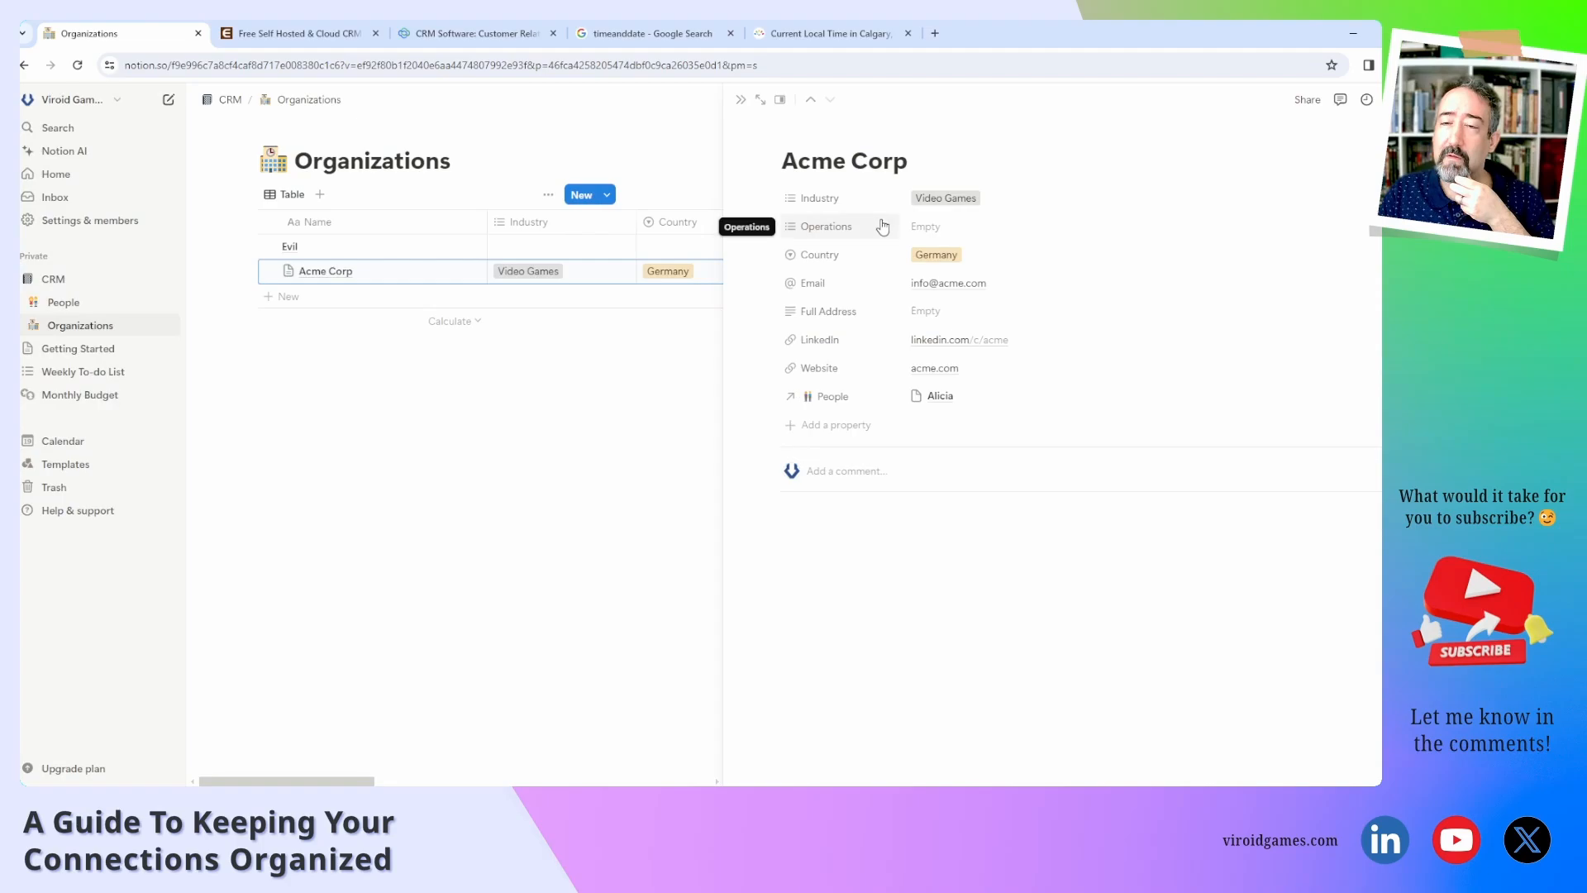
Tag Acme Corp's Operations property with a new Publisher value.
click(943, 228)
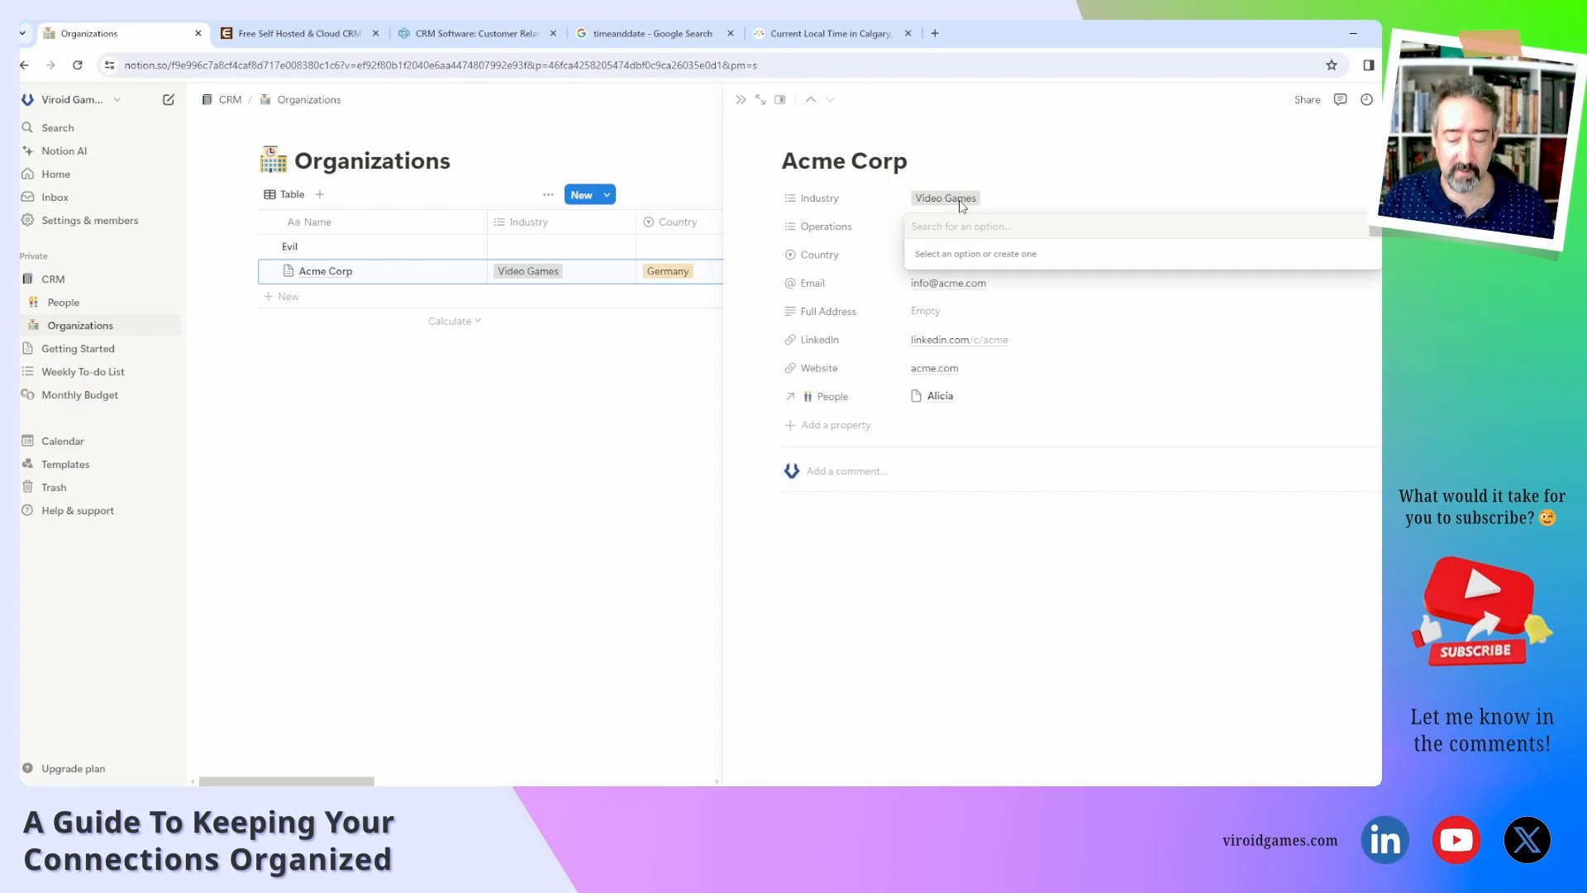
text(Publisher)
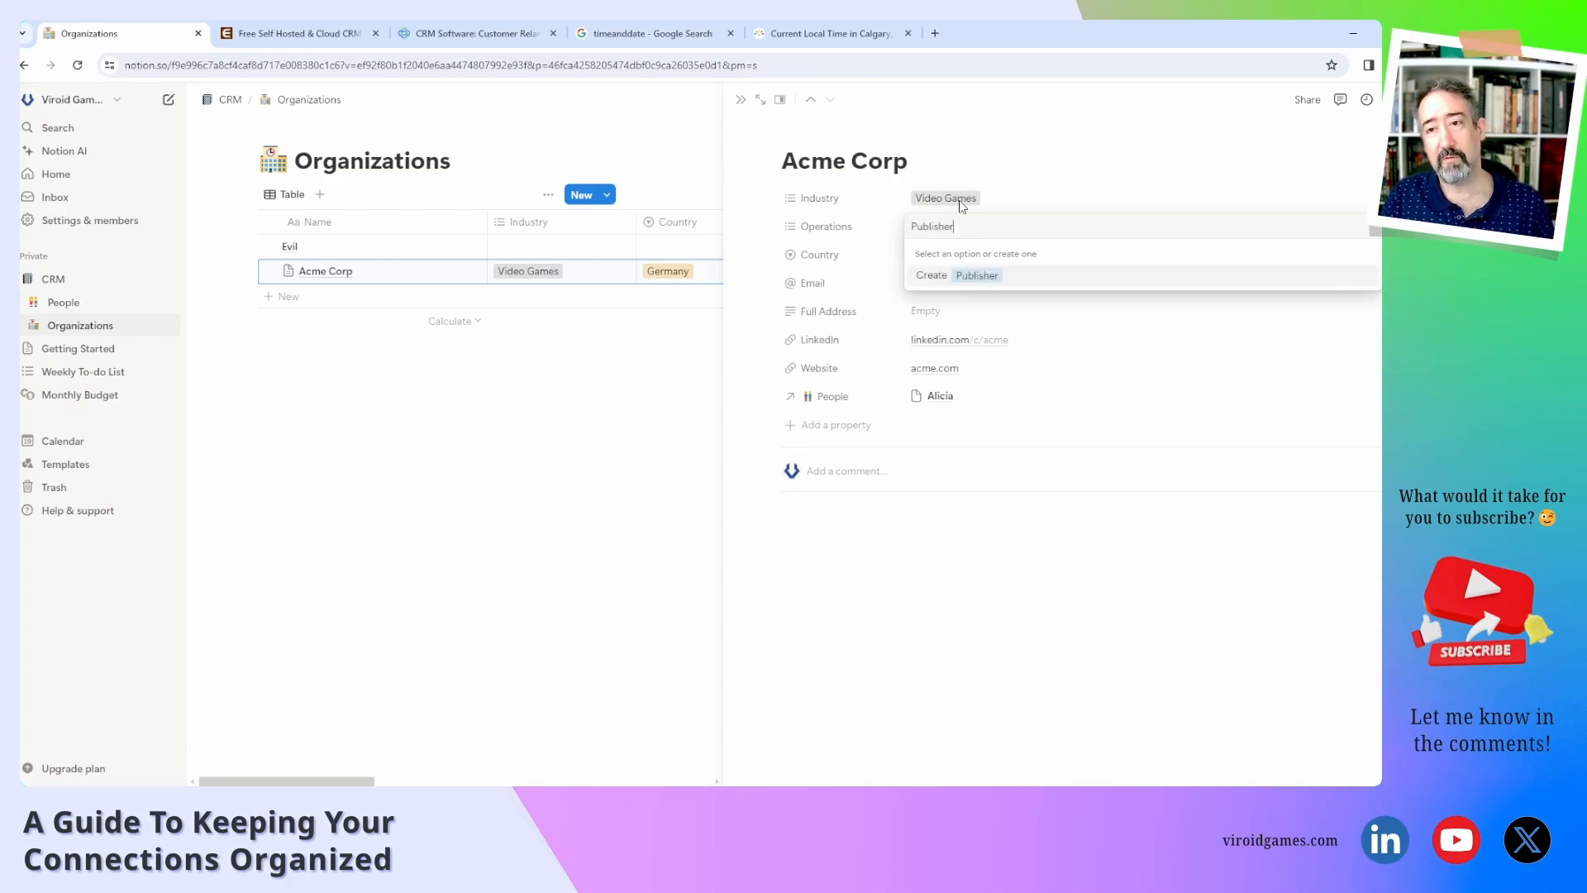
key(Return)
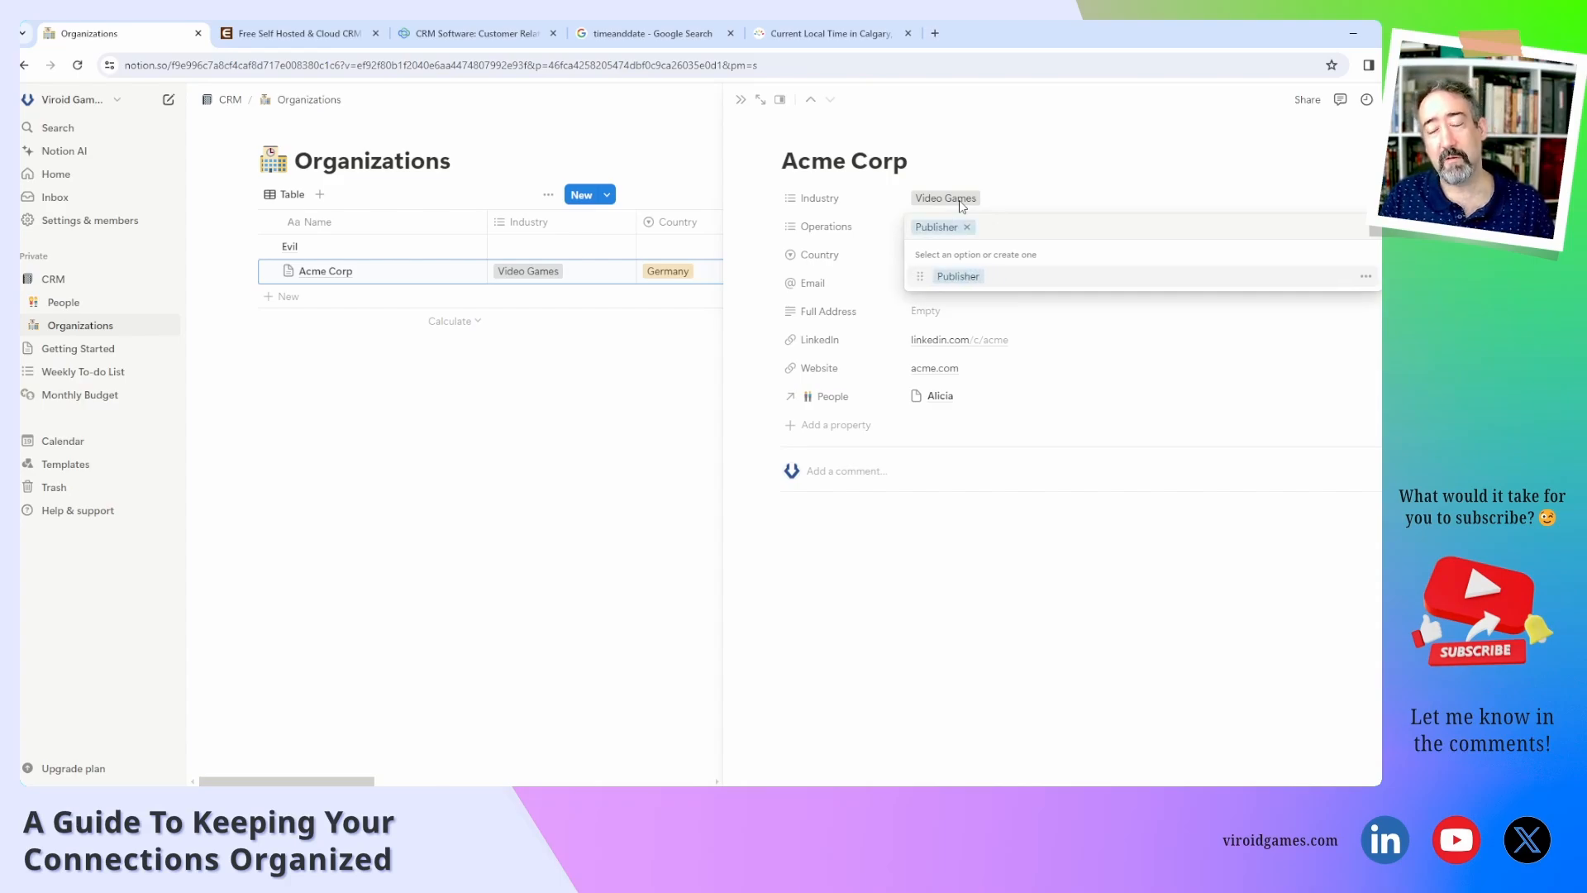
click(1008, 208)
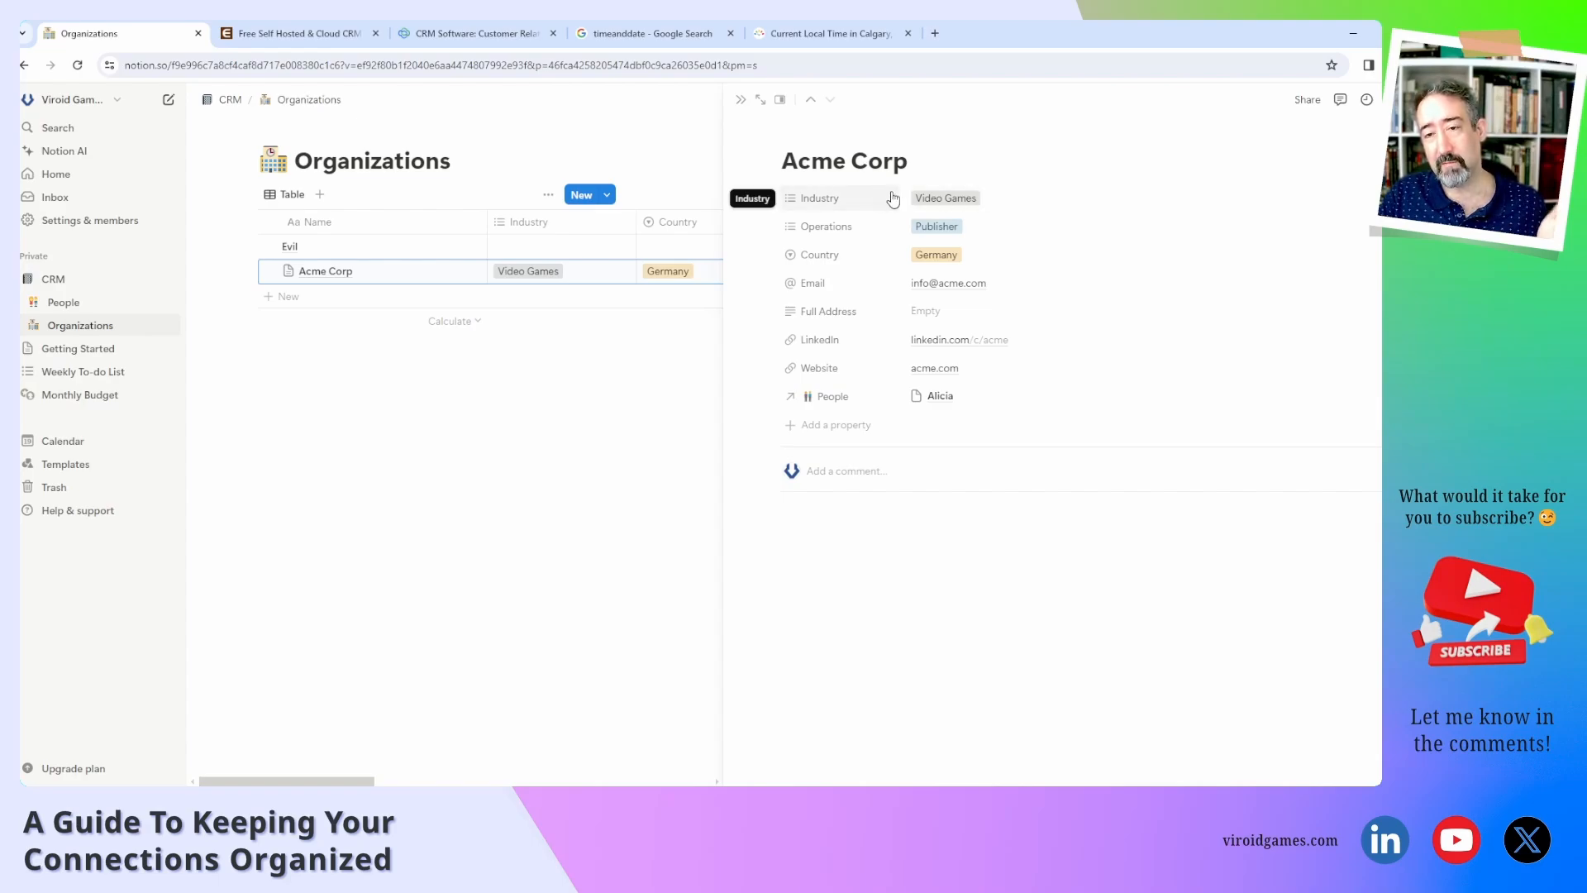
Add a Marketing tag beside Publisher in Operations, then peek at the linked contact and close it.
click(1012, 233)
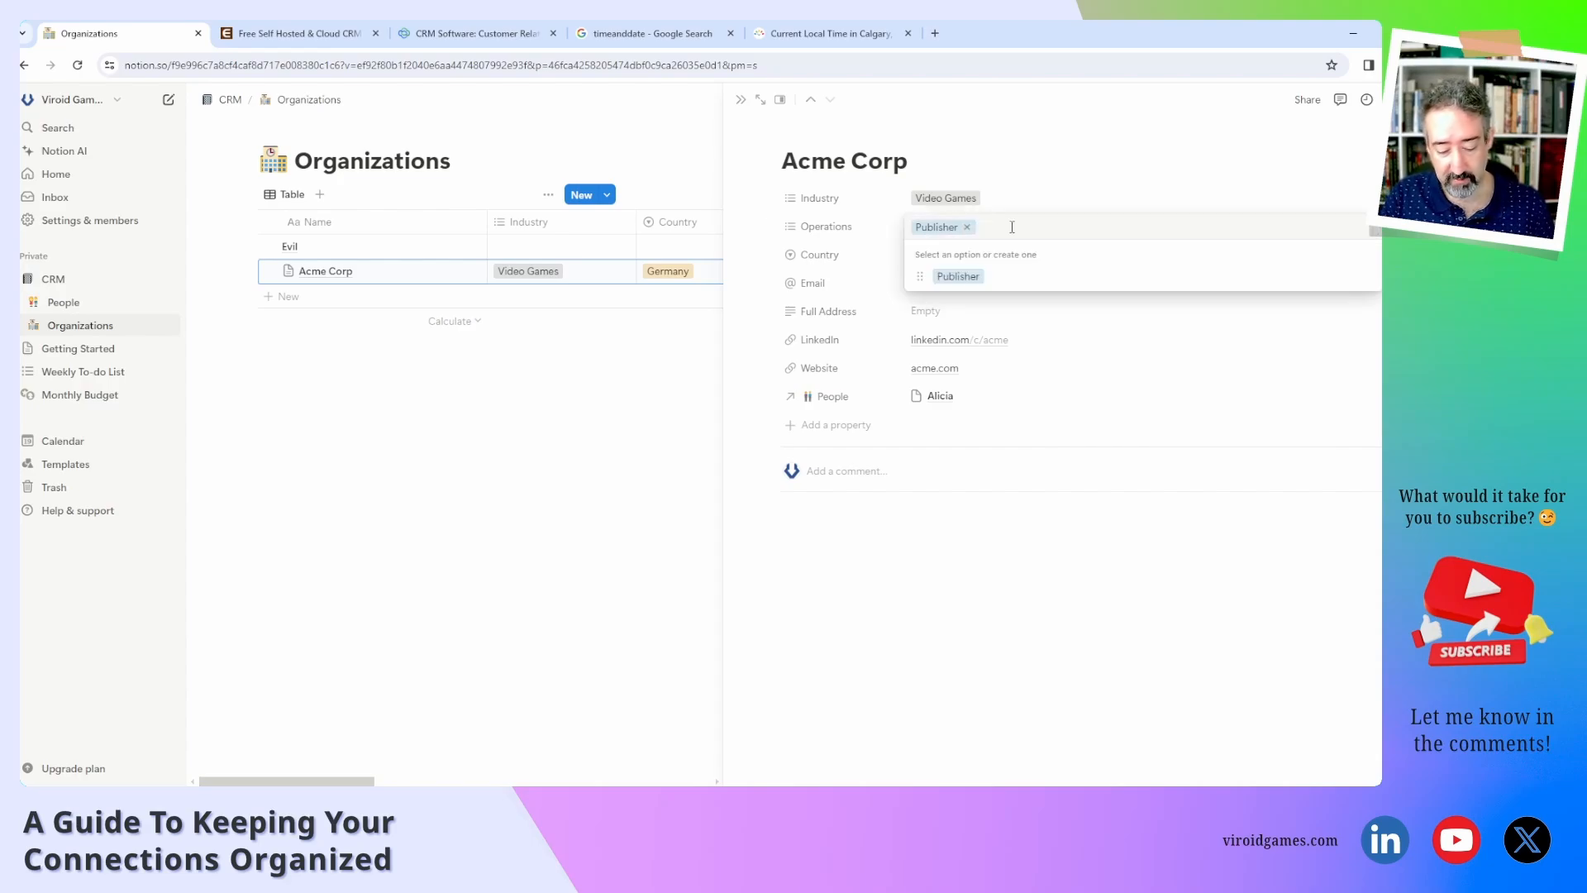
text(Marketing)
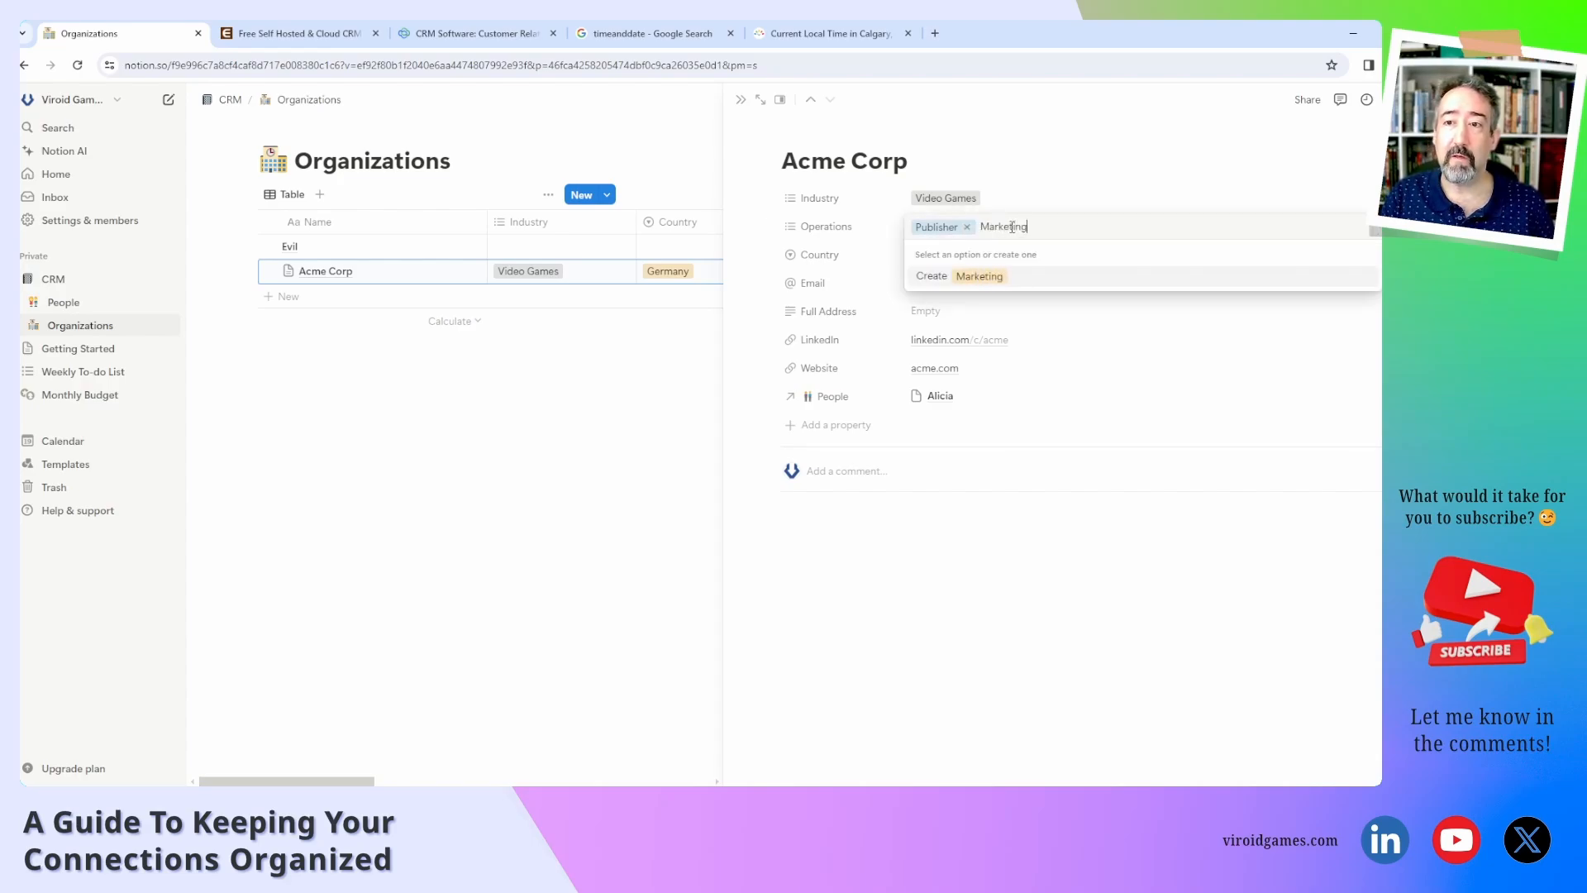
key(Return)
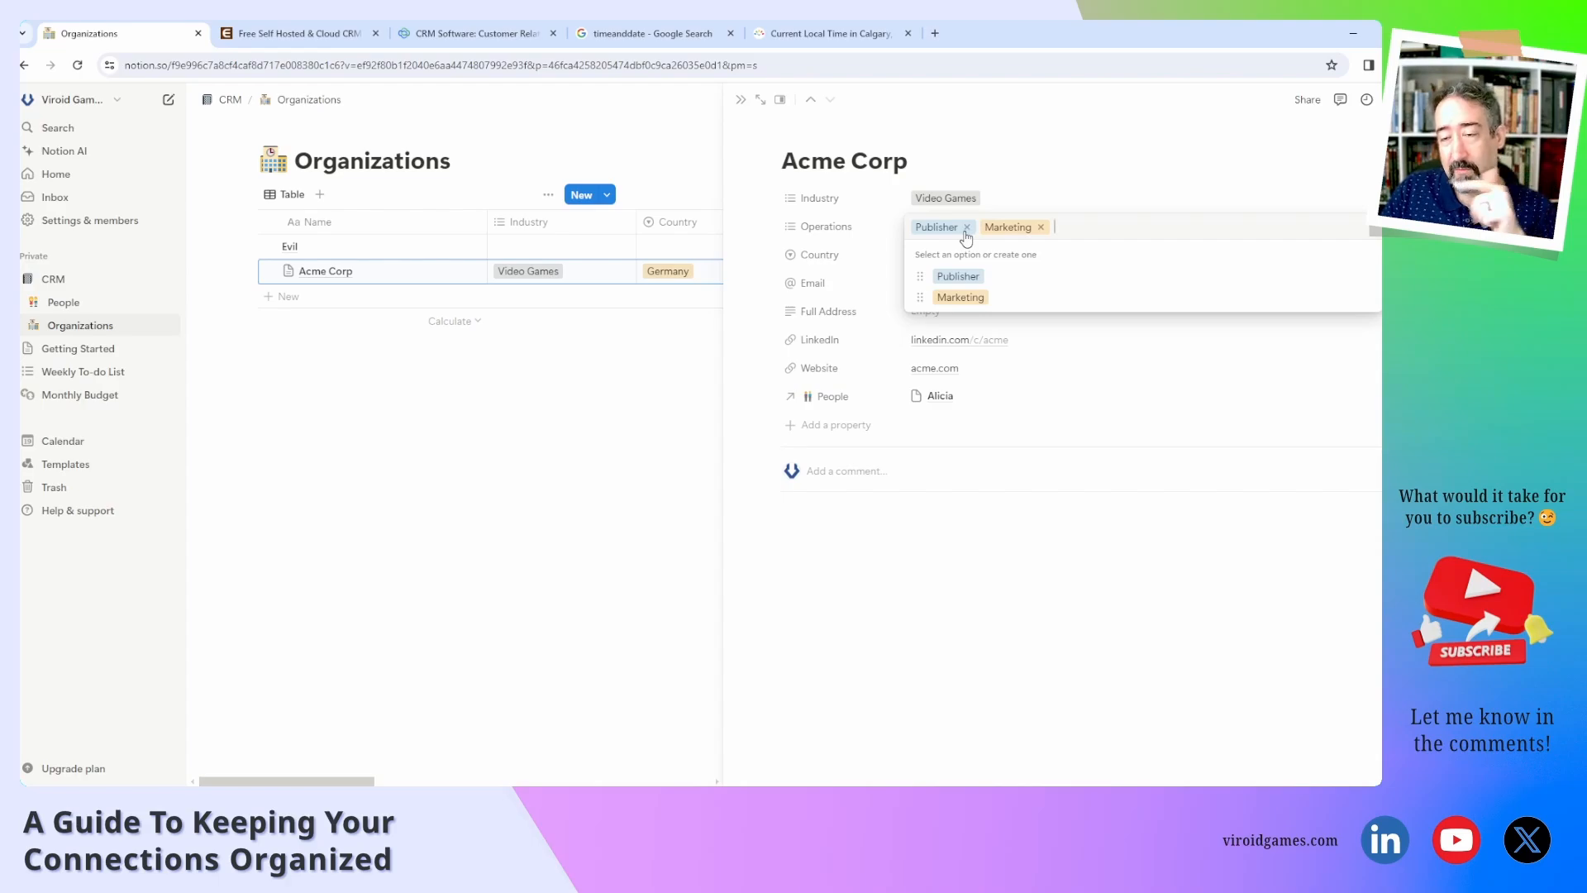
click(1019, 206)
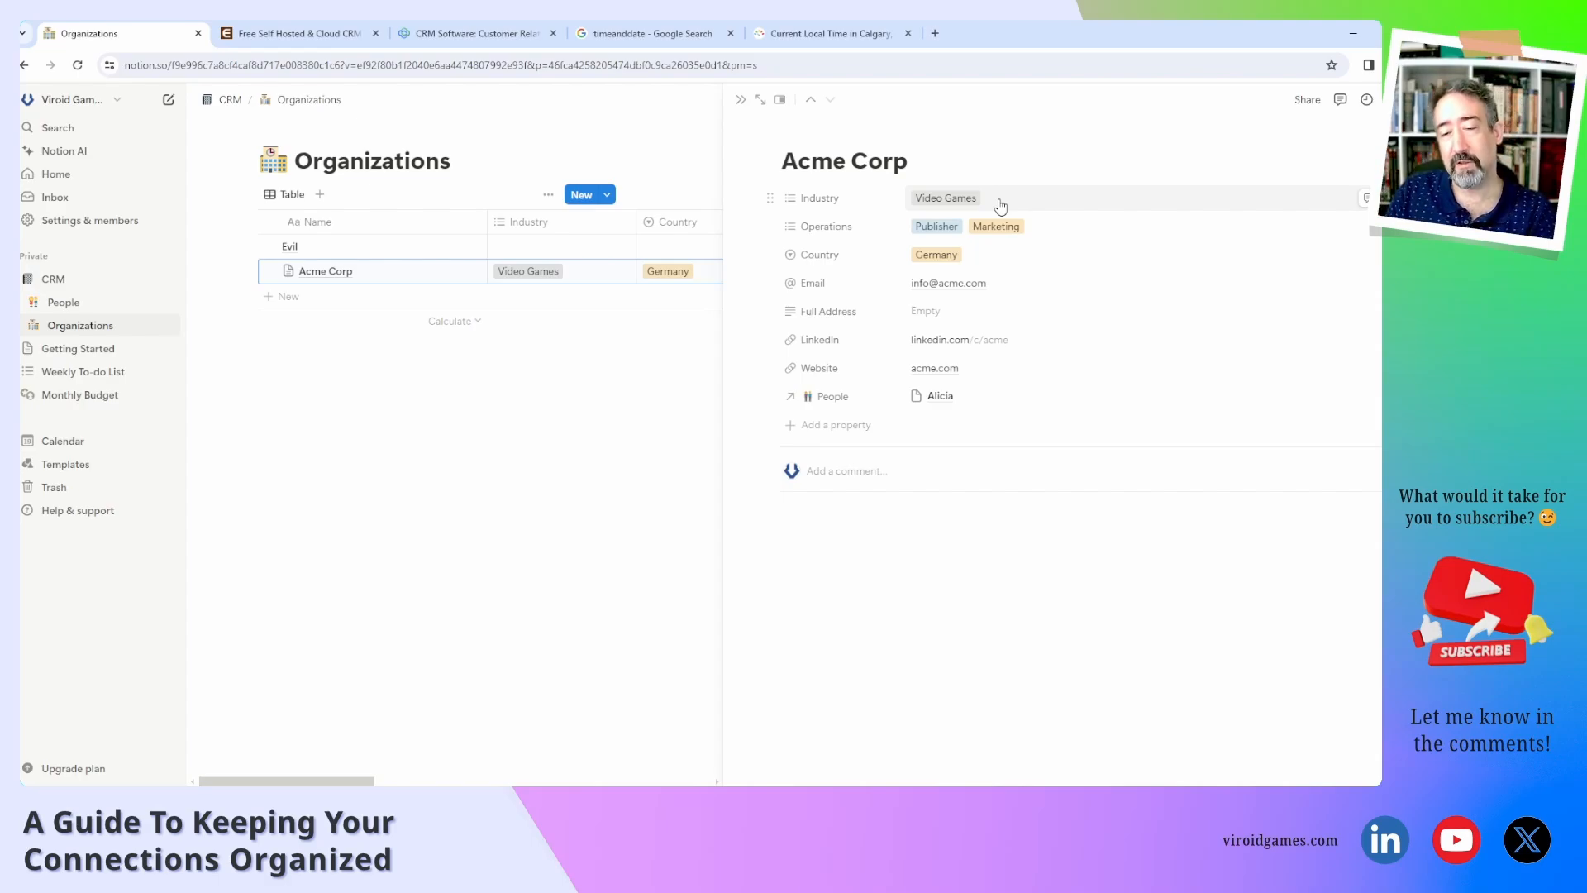
click(957, 403)
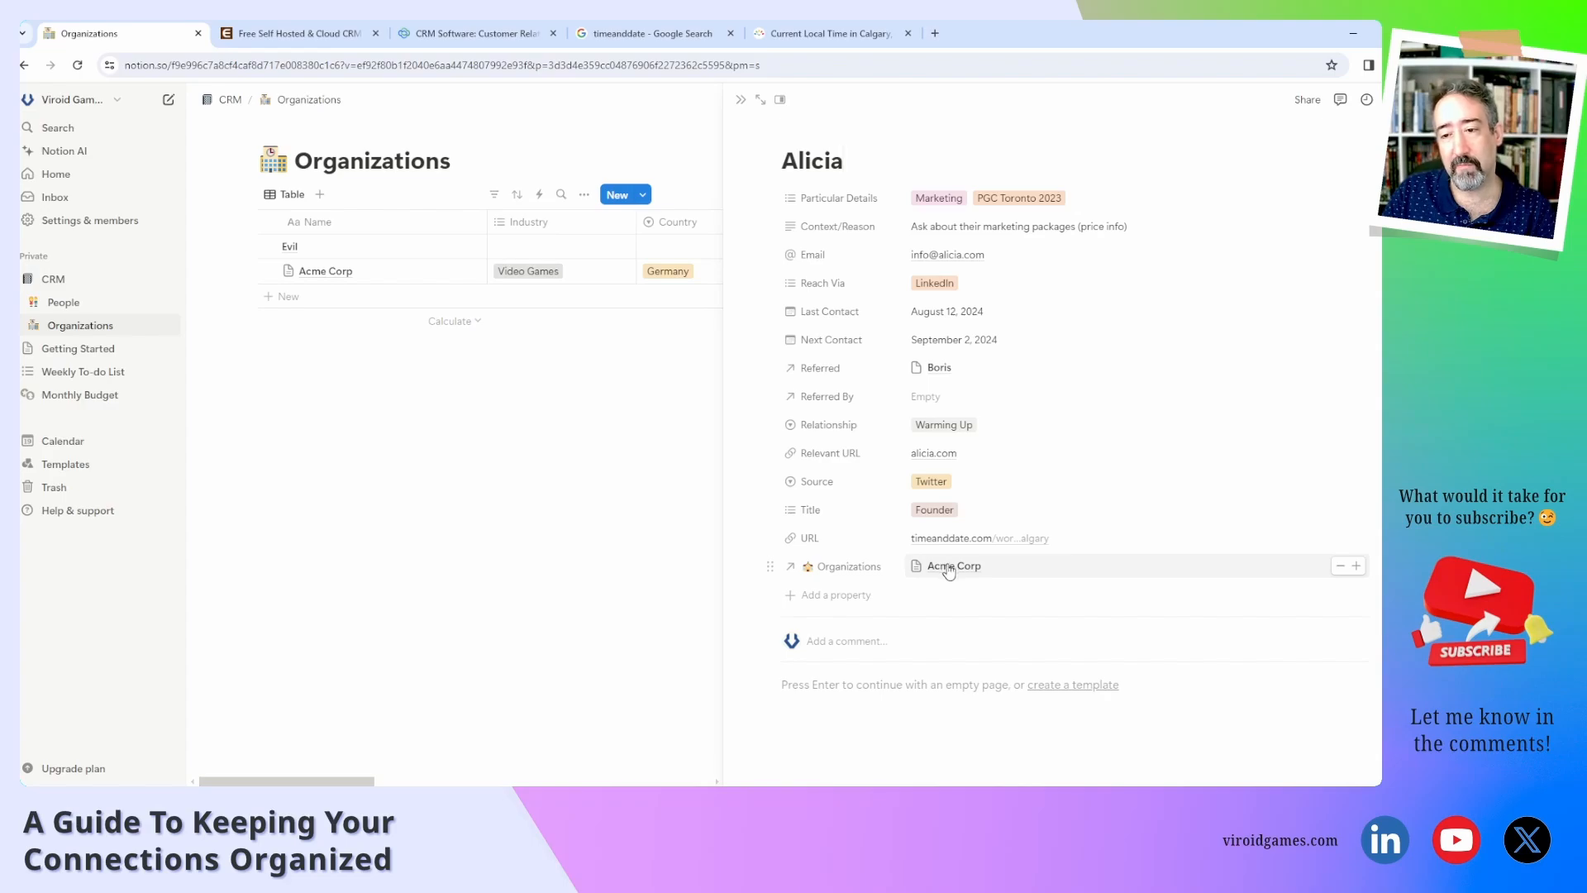
click(344, 344)
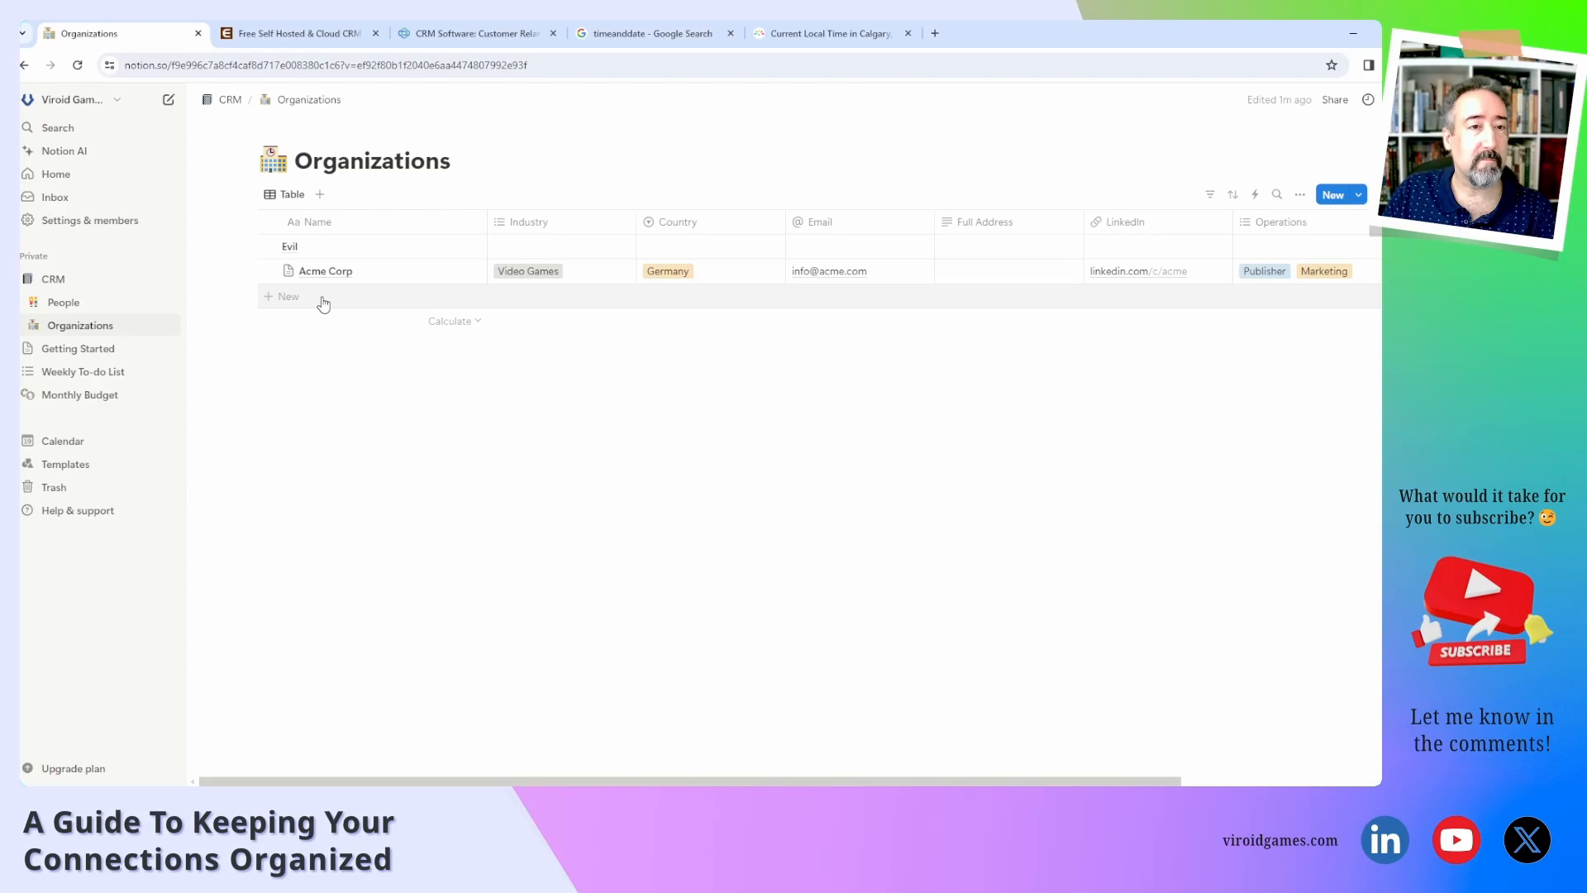
In People, open the empty third entry and title it with the contact's first name.
click(83, 302)
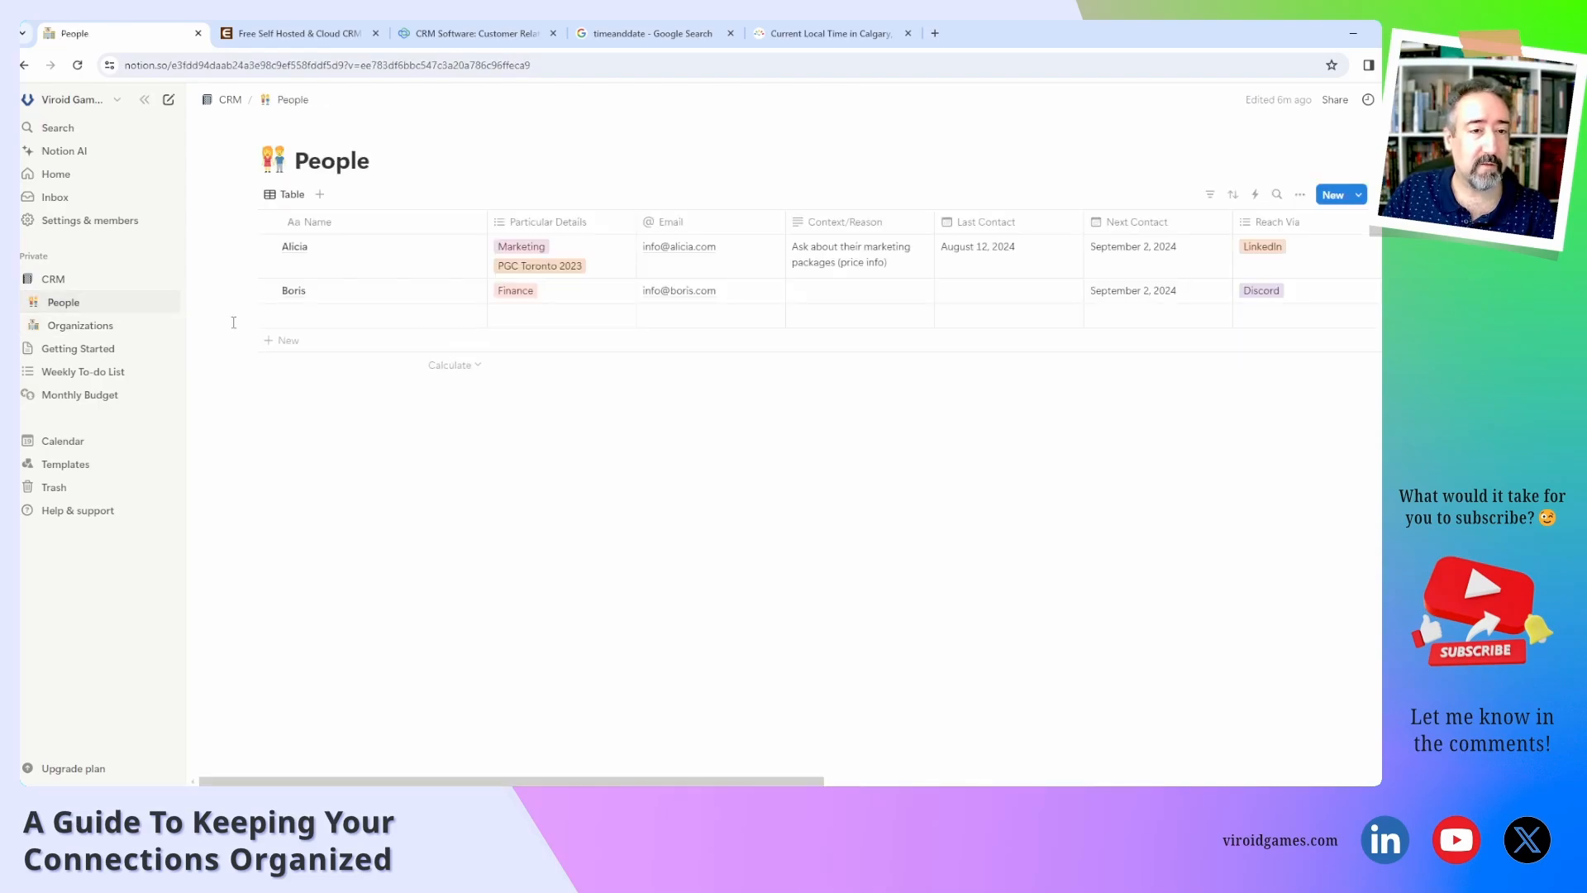
click(455, 318)
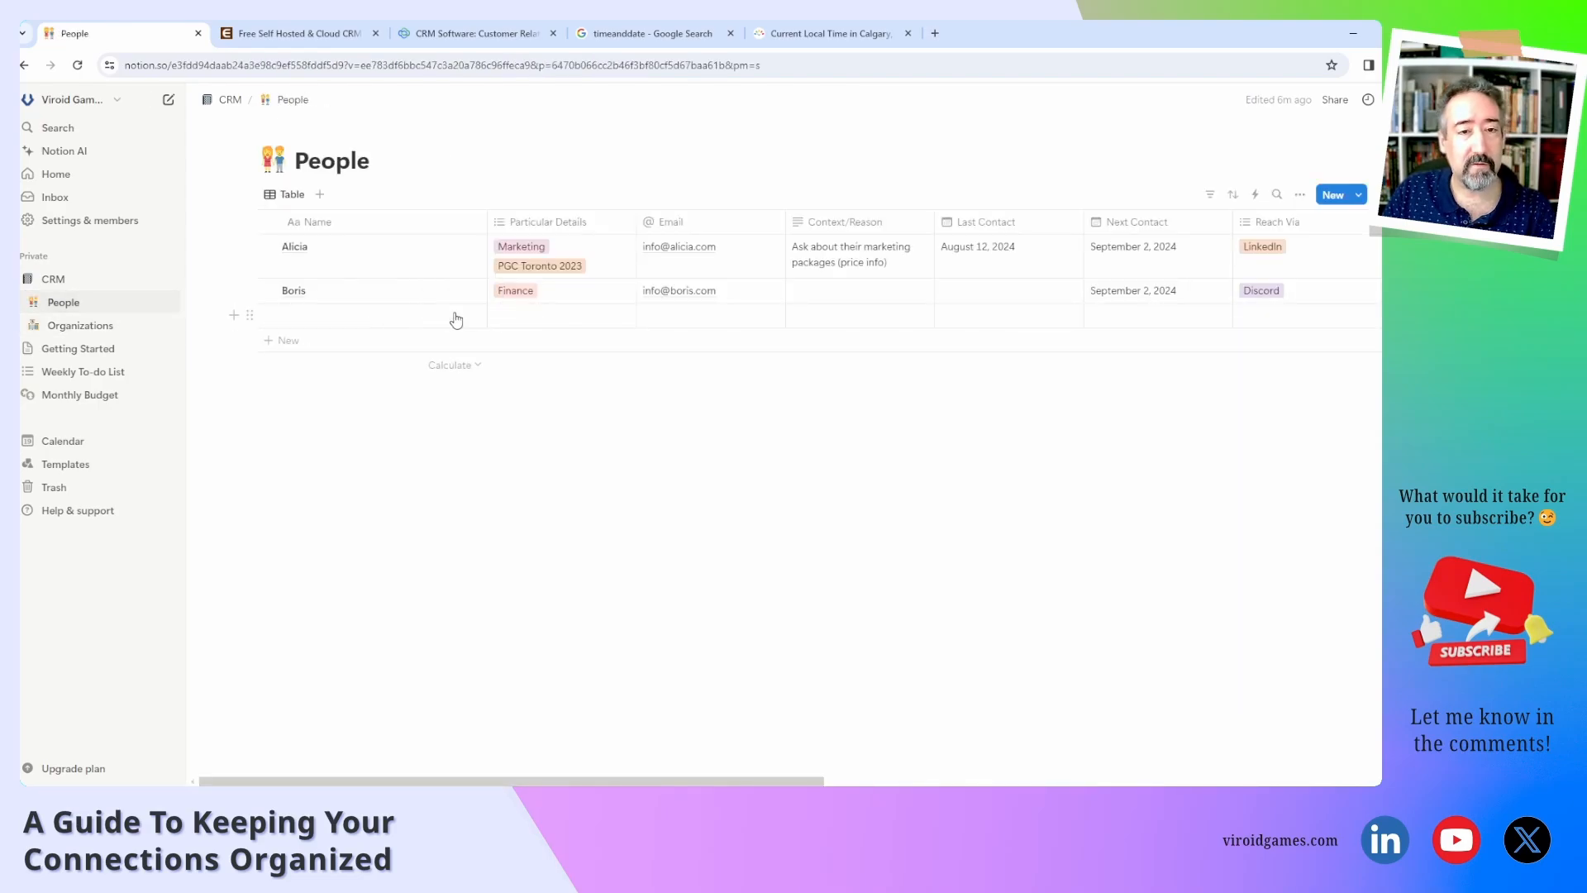
text(Cha)
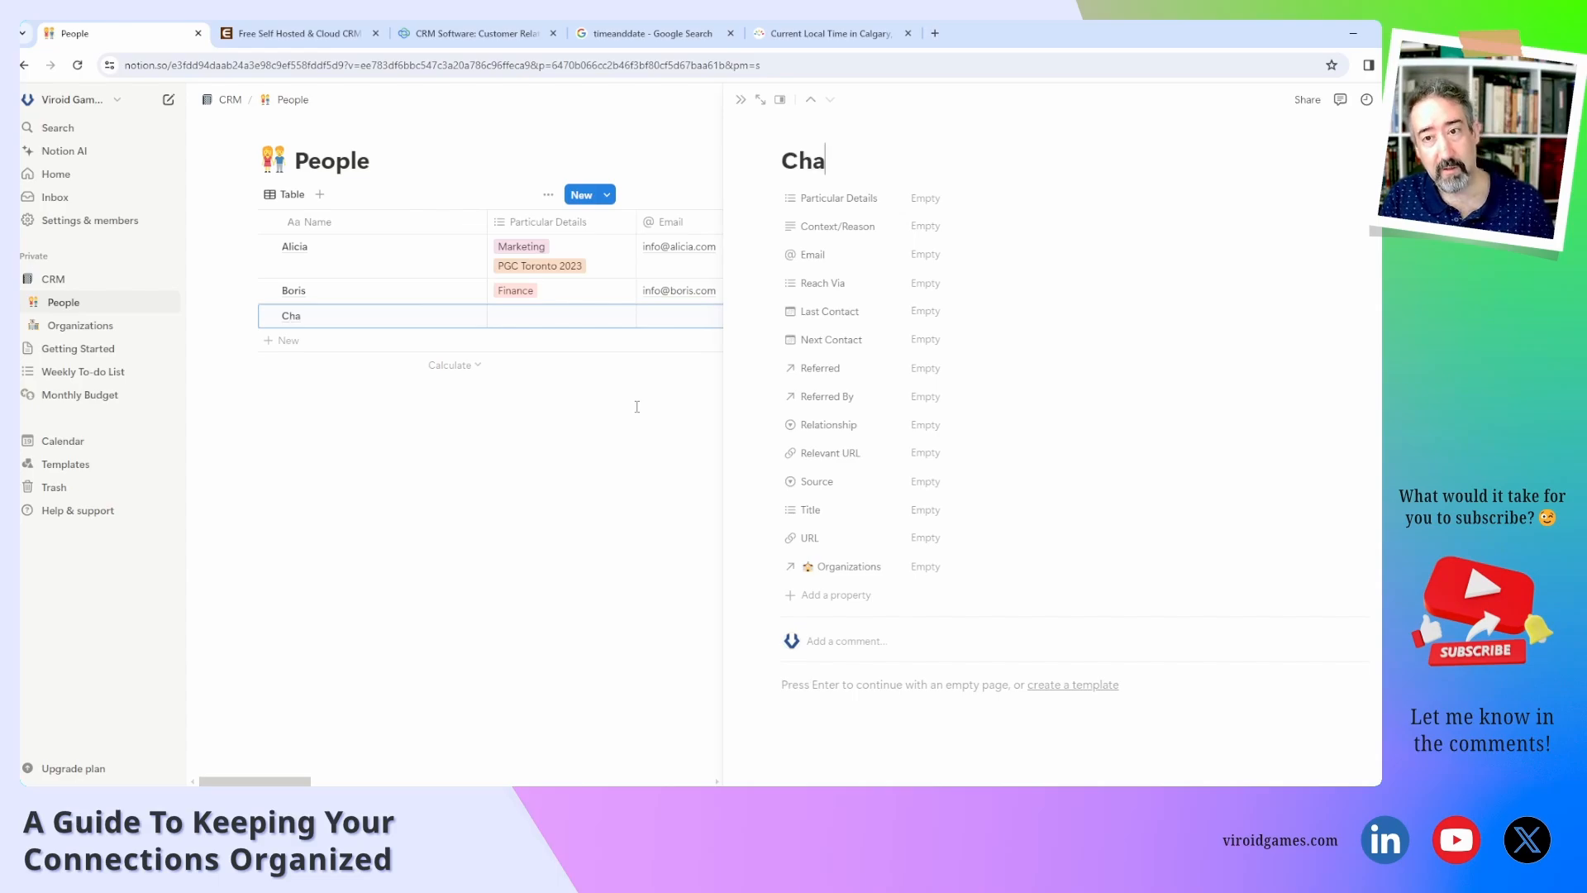
text(rles)
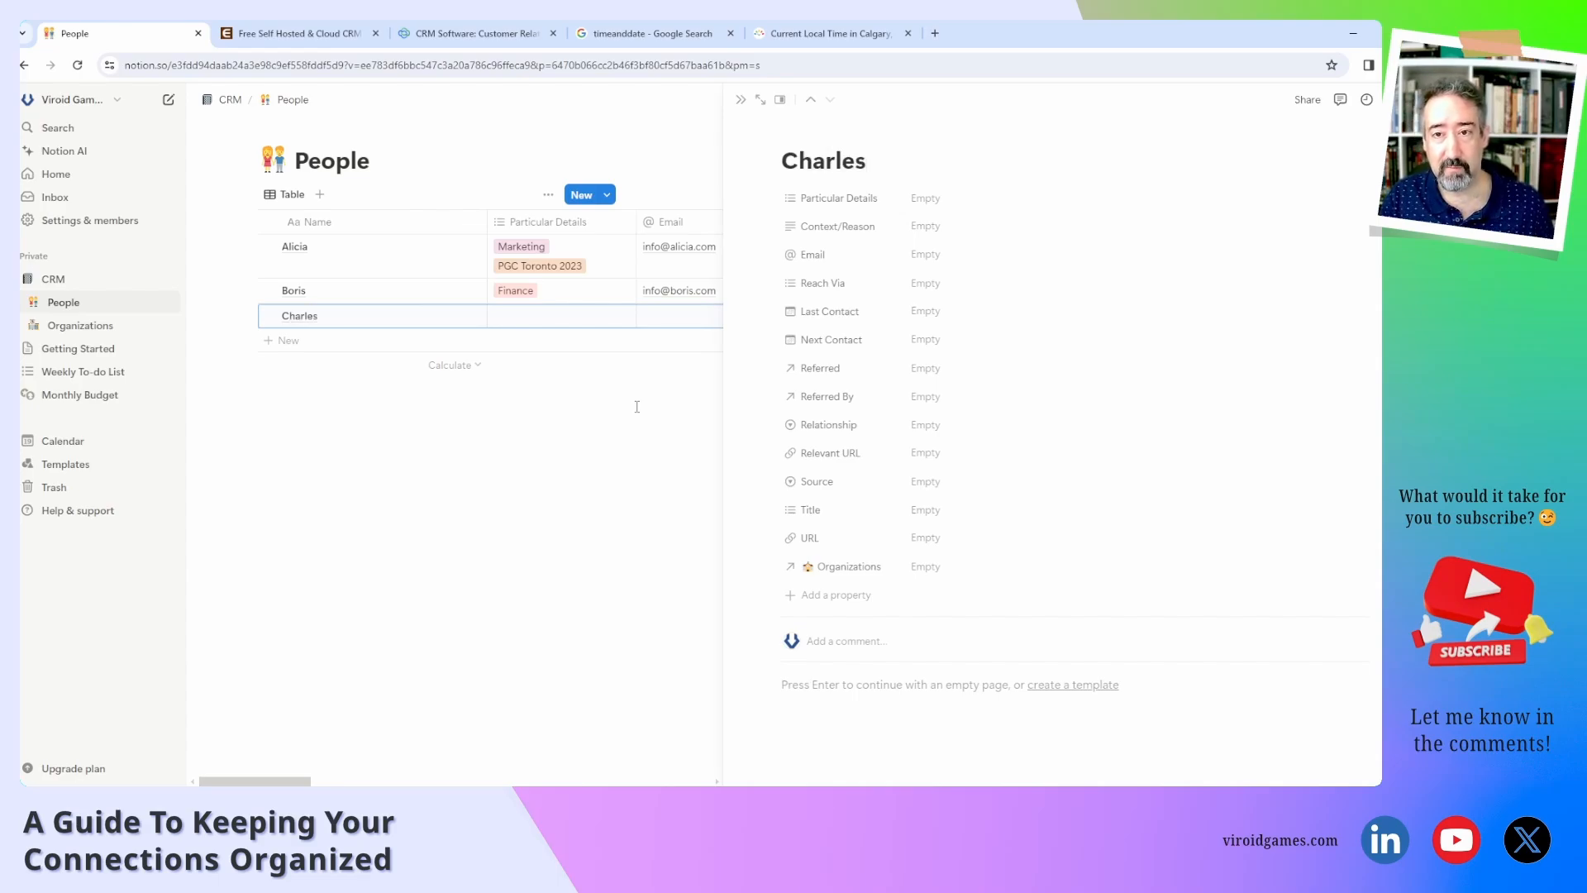
key(Return)
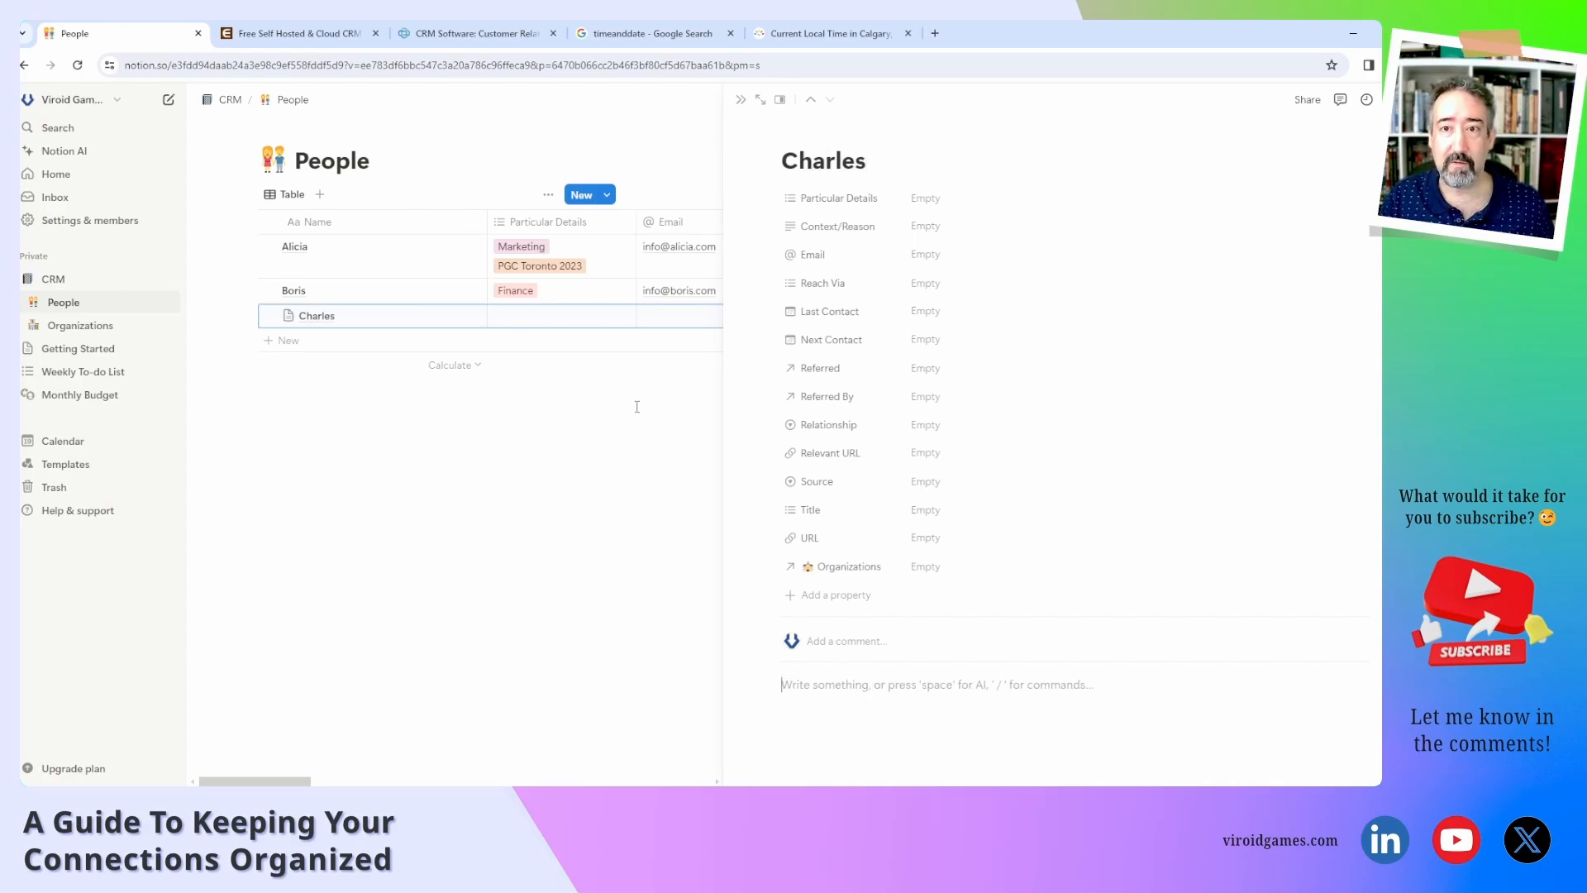
Link the new contact to the Acme Corp organization.
click(956, 566)
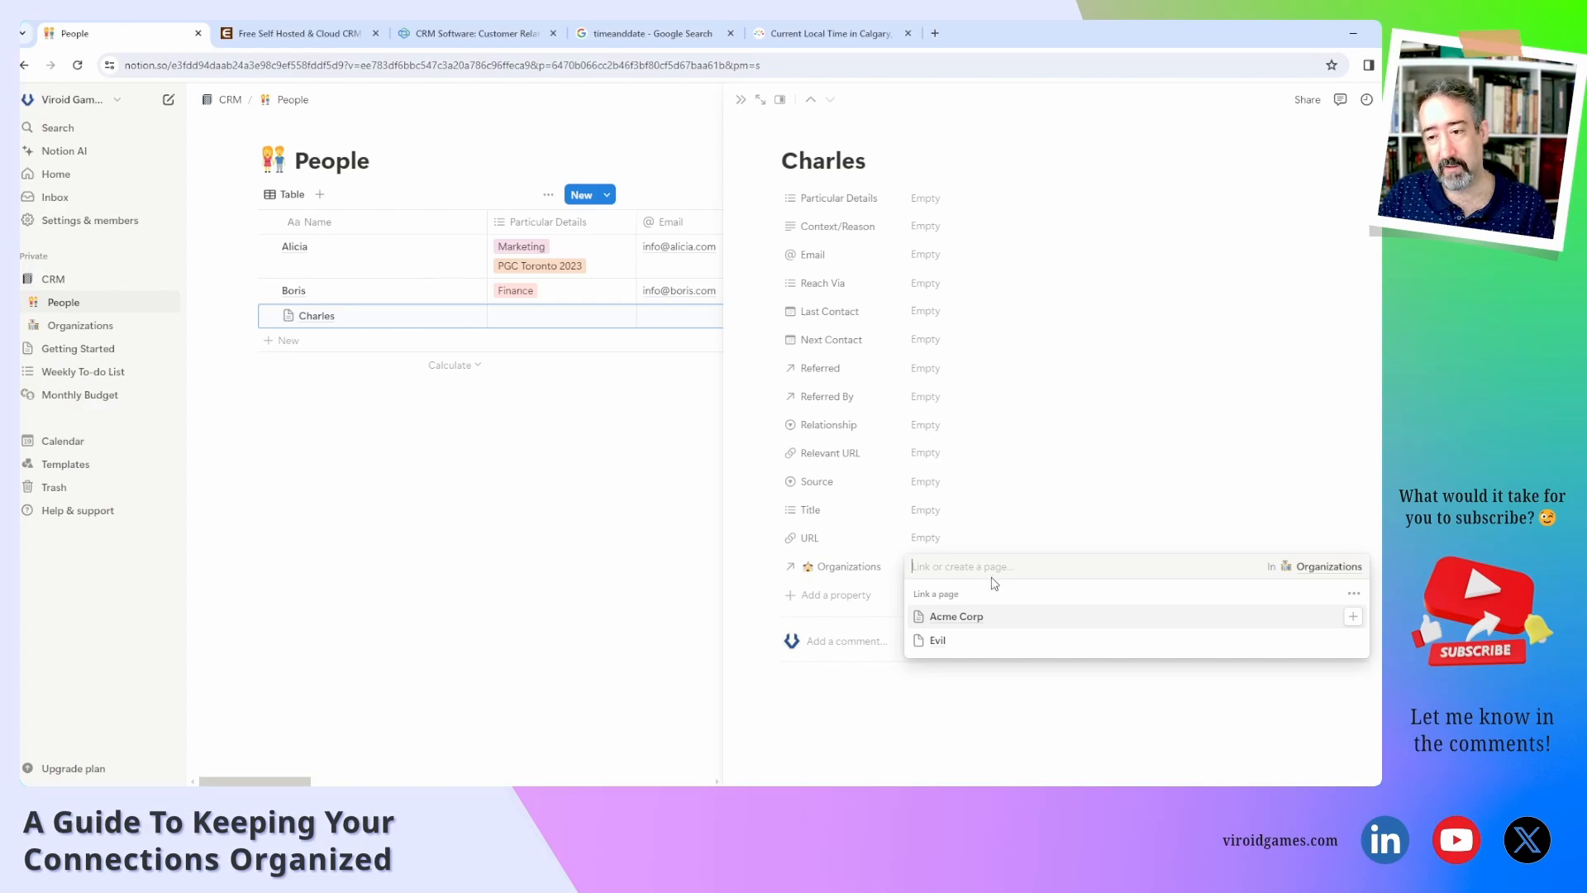
click(1023, 618)
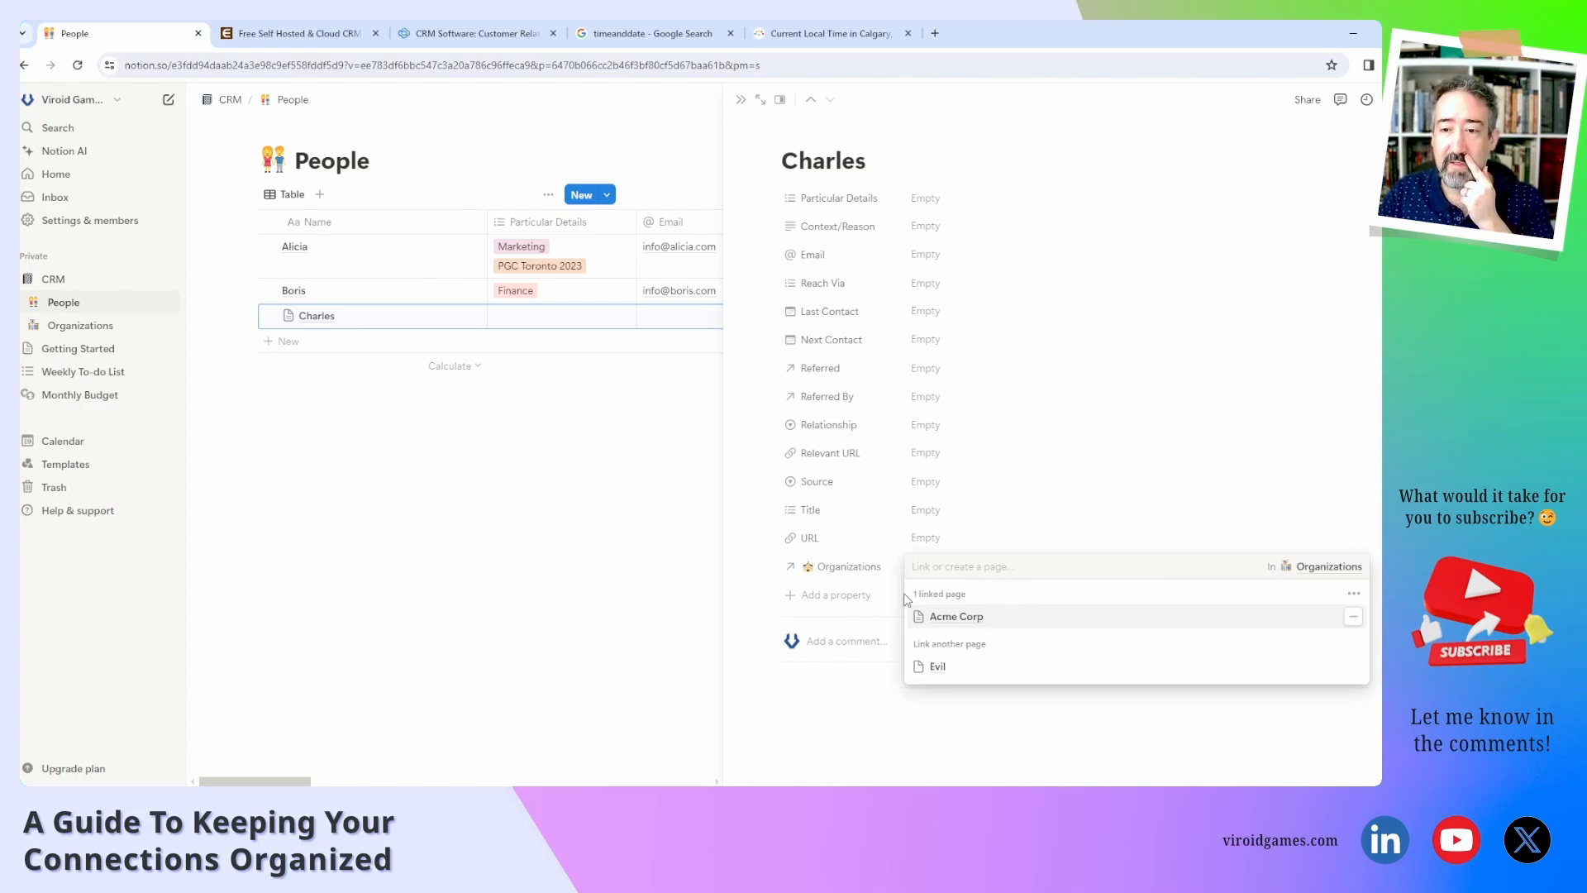
click(880, 580)
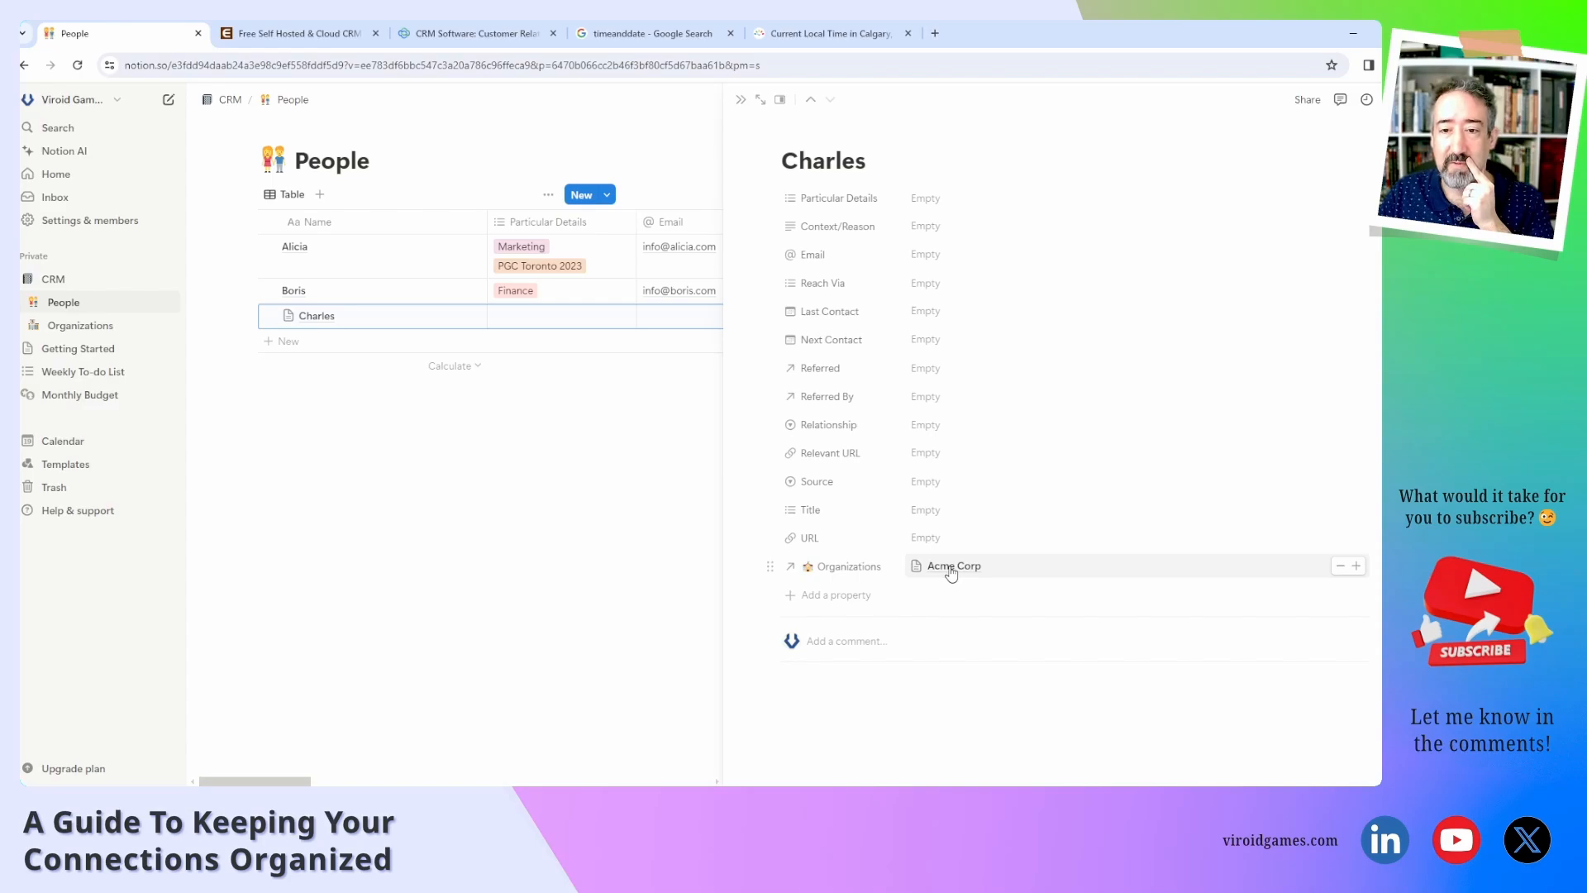
Fill in the contact's email address.
click(944, 254)
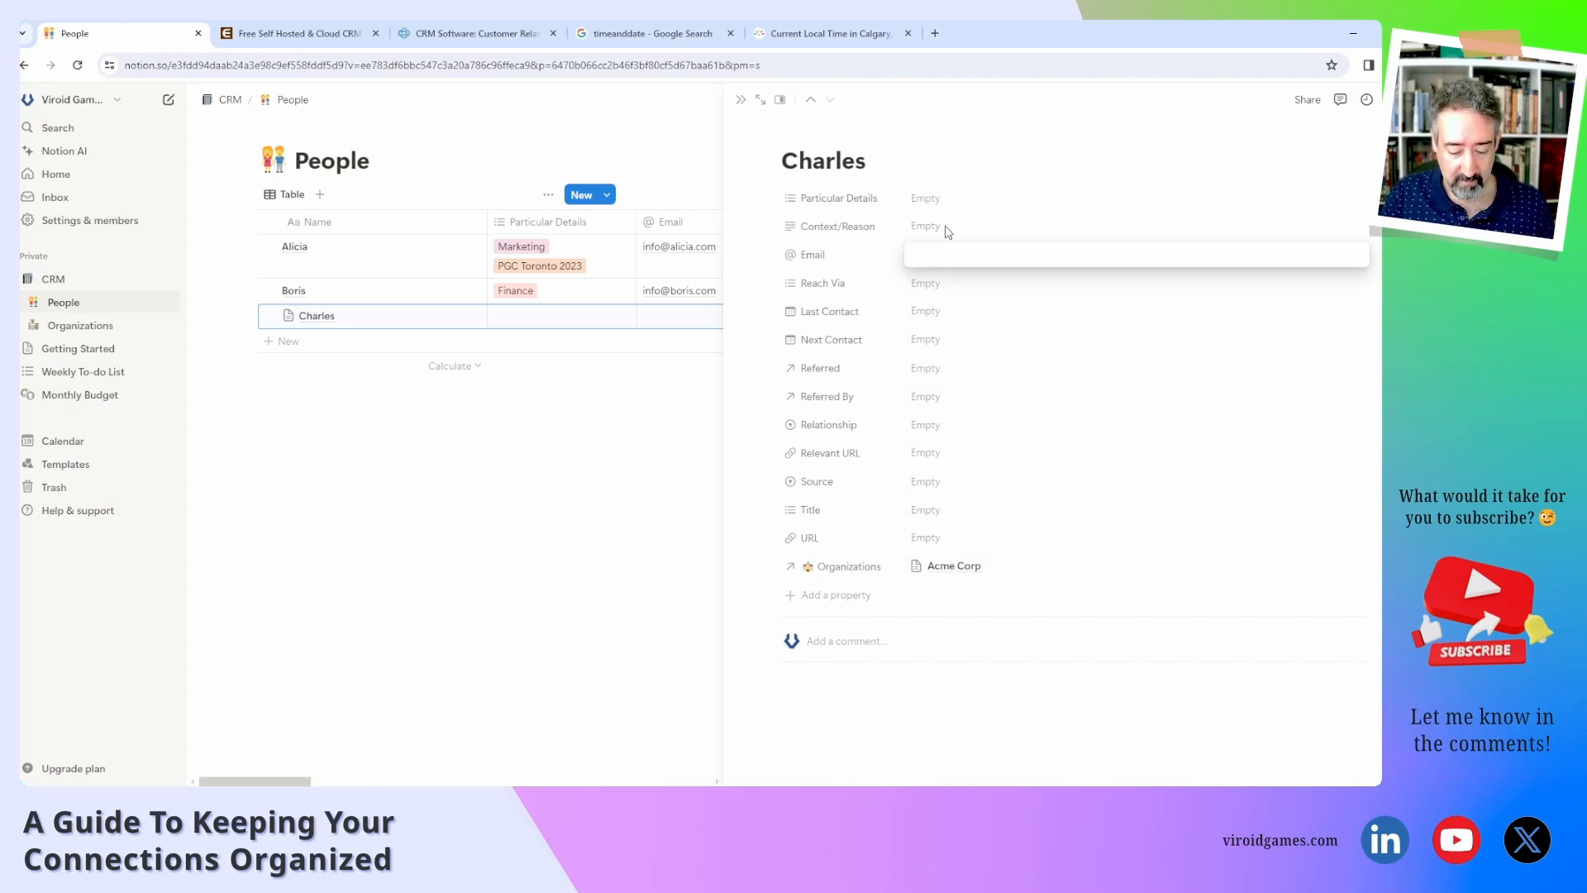
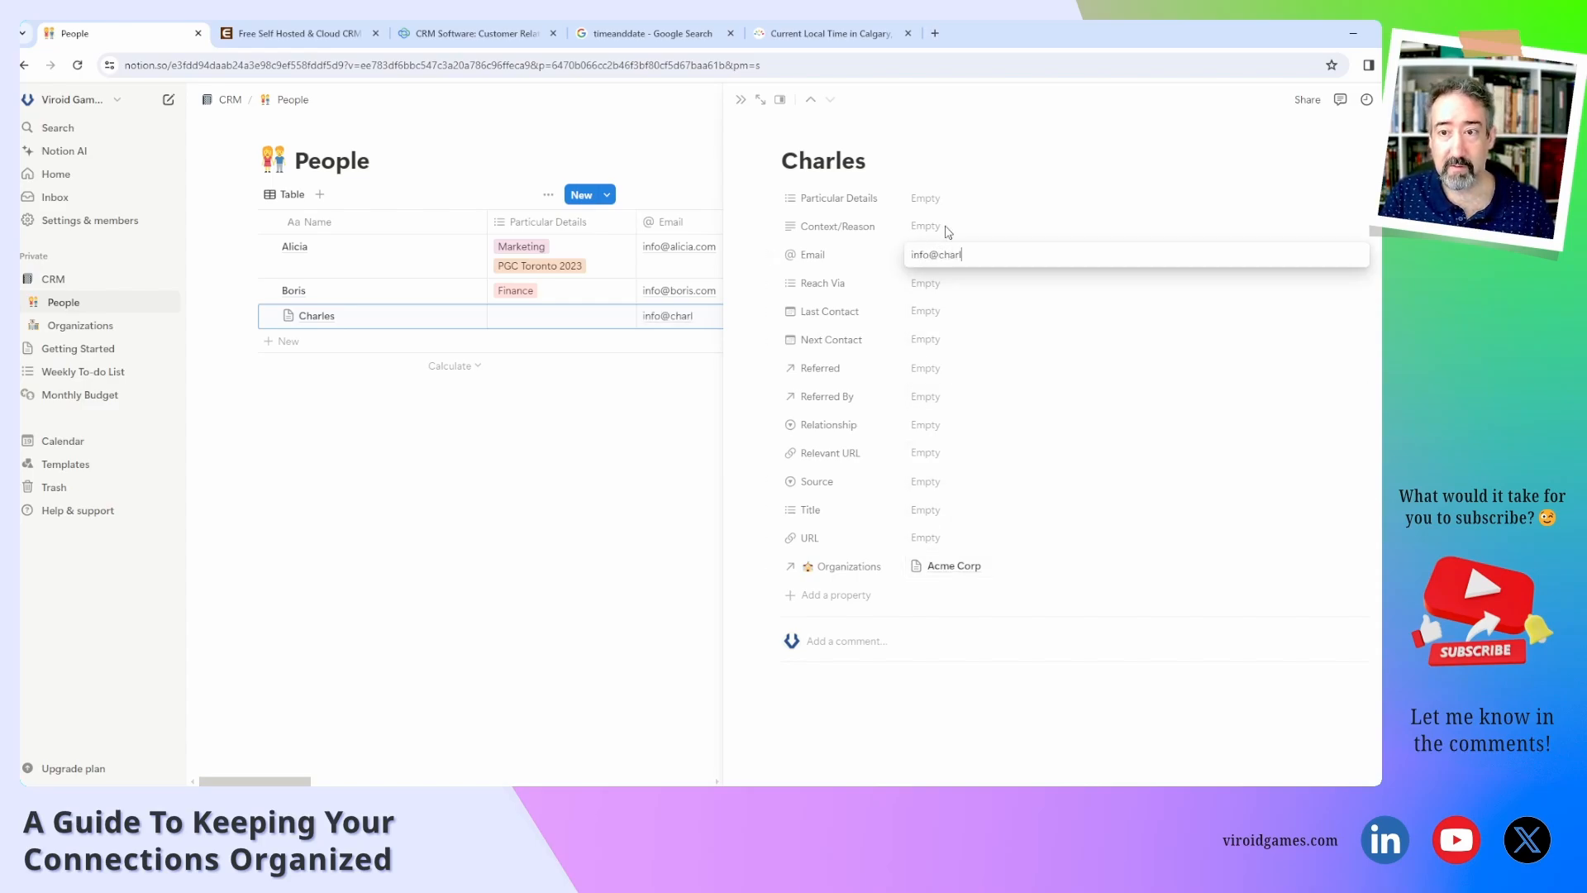
key(Return)
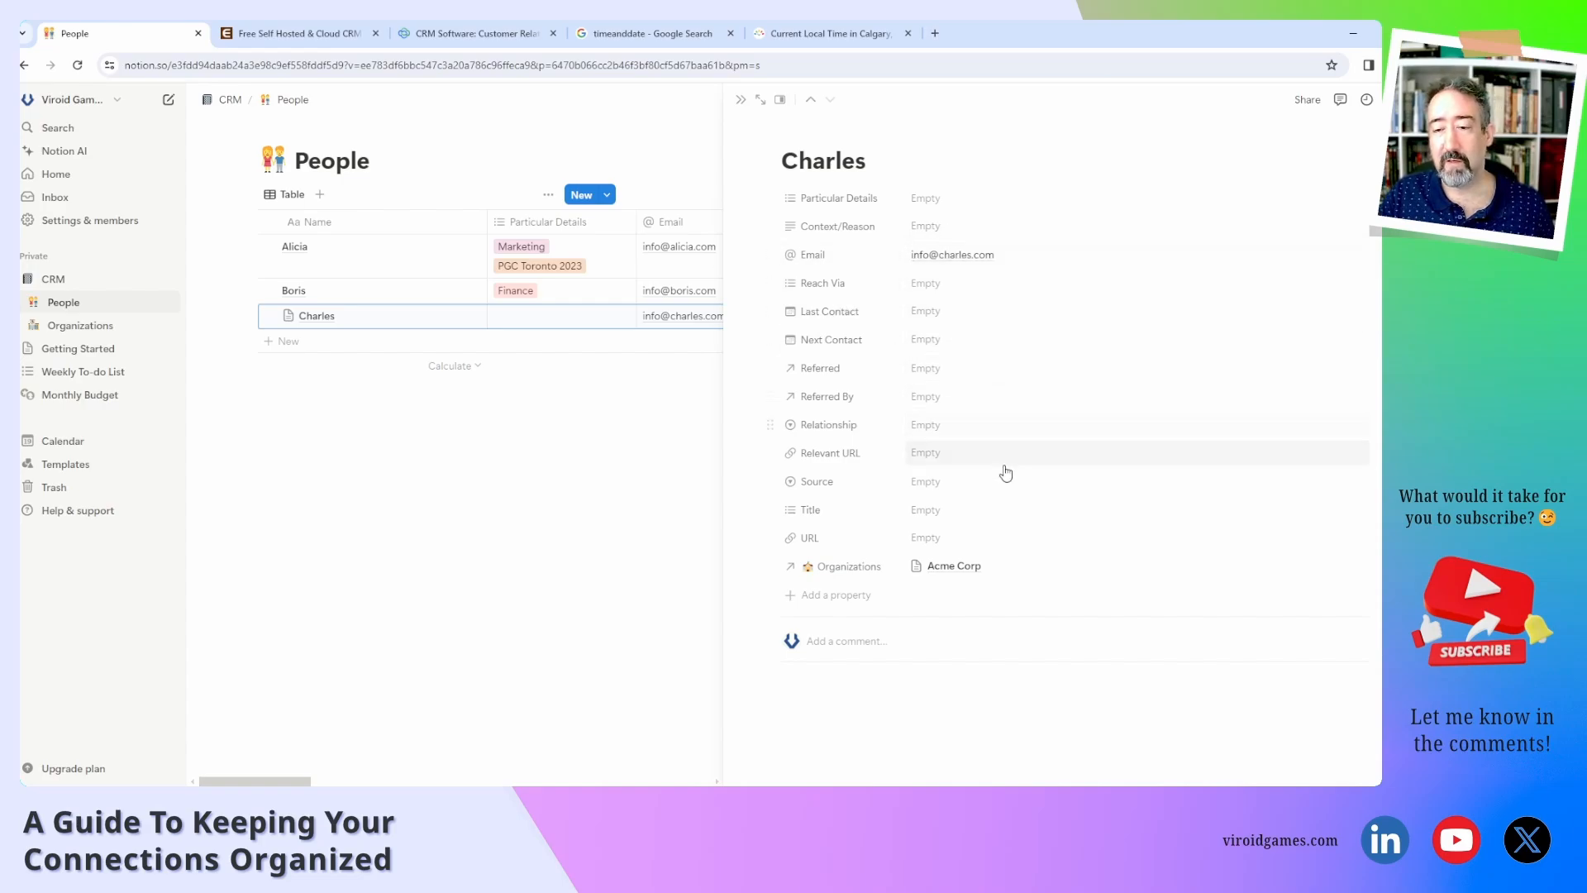
Open Acme Corp's linked page to check both contacts appear, then close it.
click(950, 574)
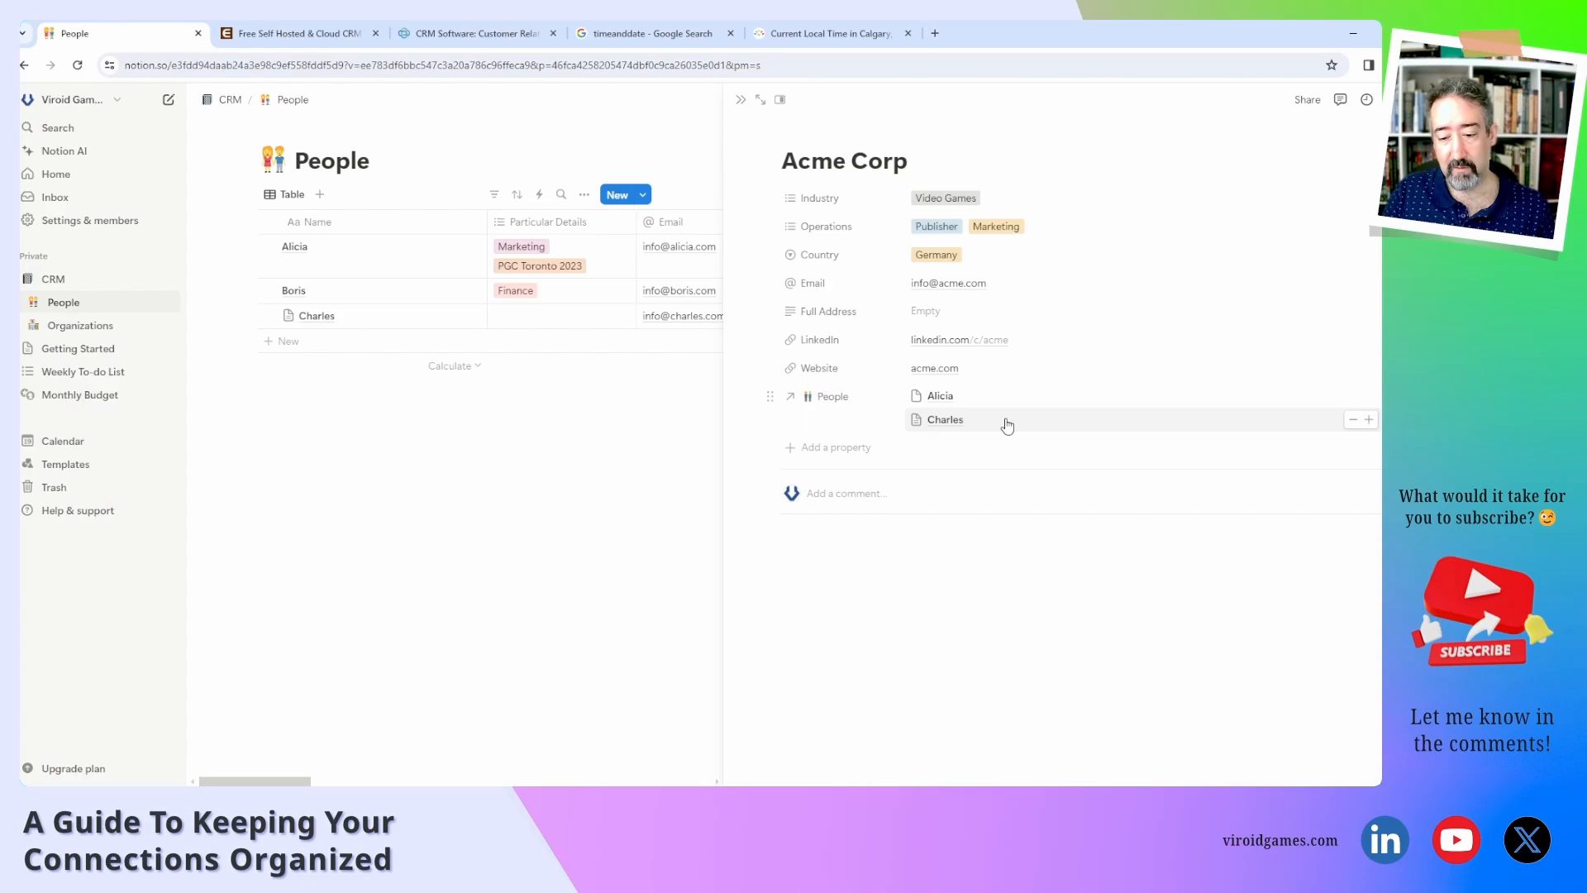
click(542, 464)
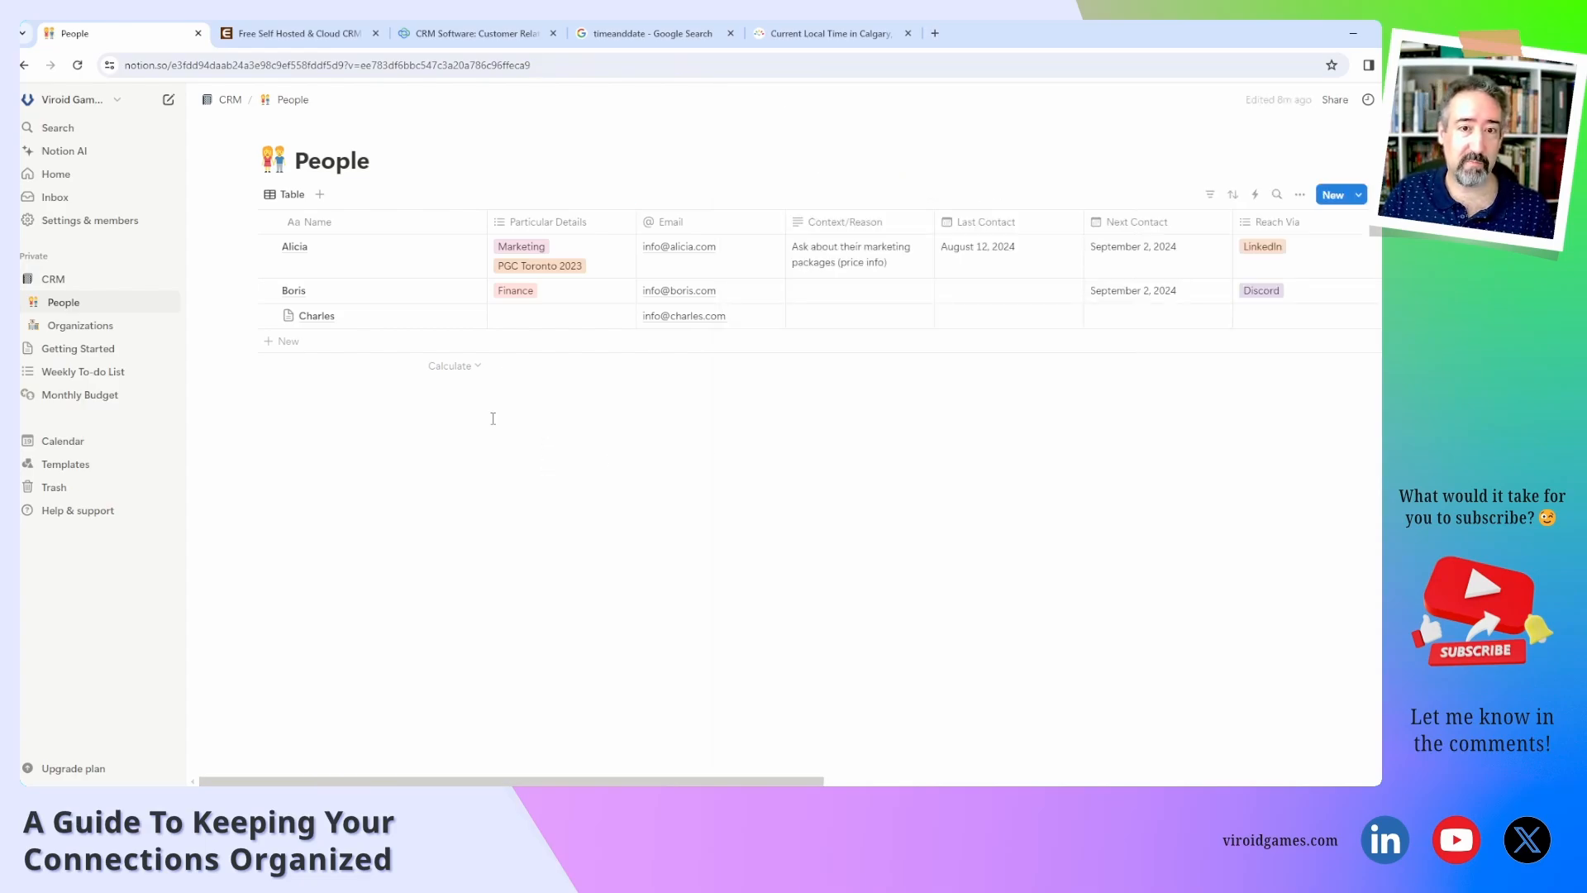
click(1212, 195)
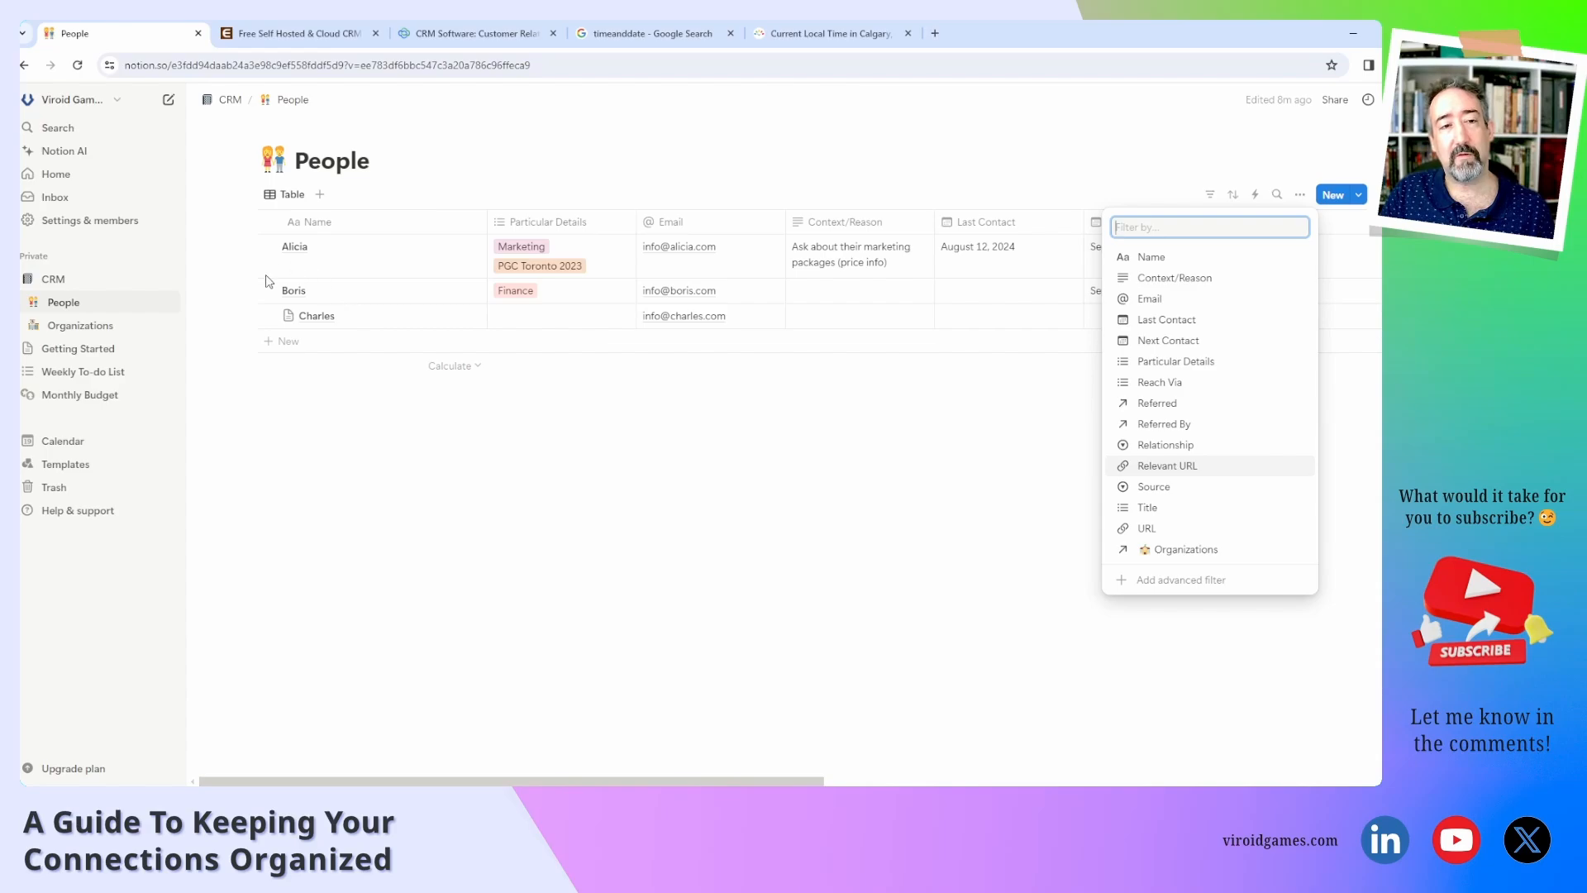
click(302, 414)
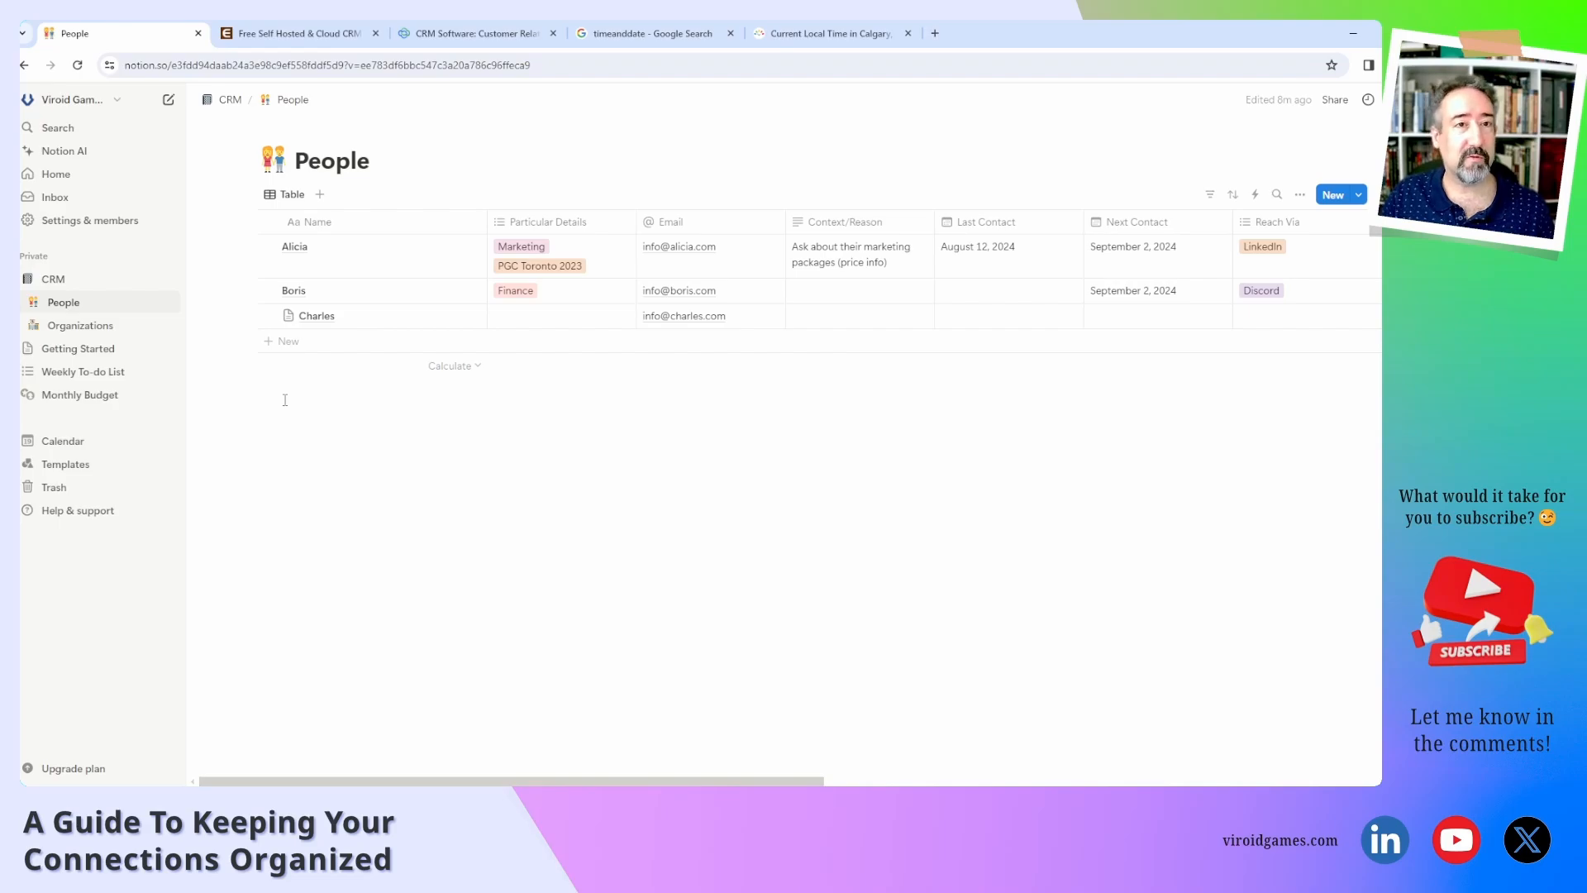
View the EspoCRM homepage, then the vtiger.com CRM homepage for comparison.
click(335, 27)
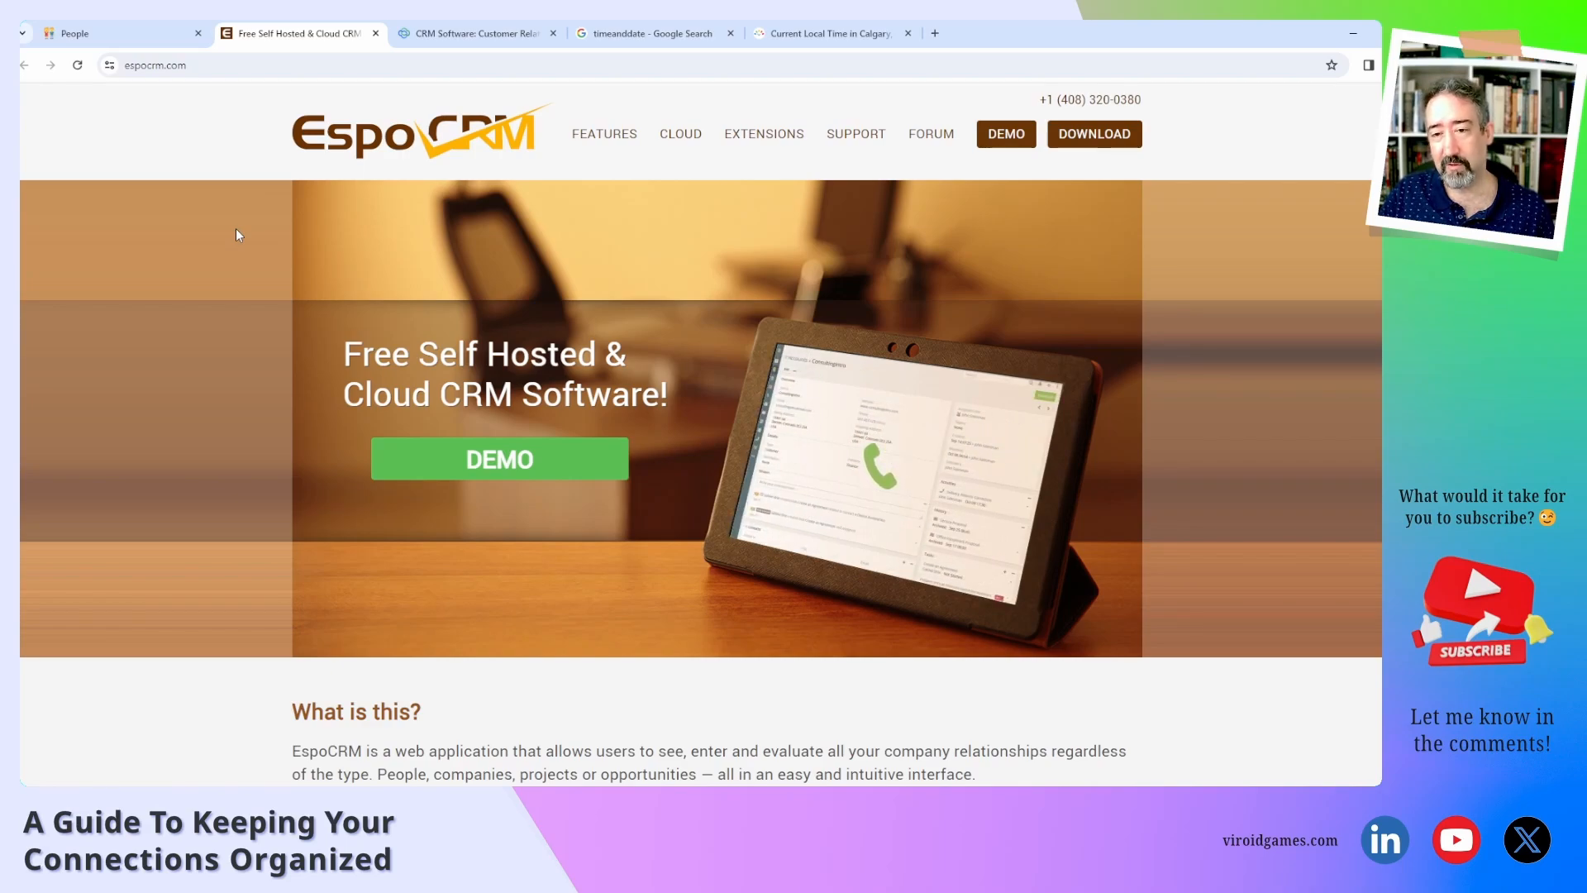
click(442, 35)
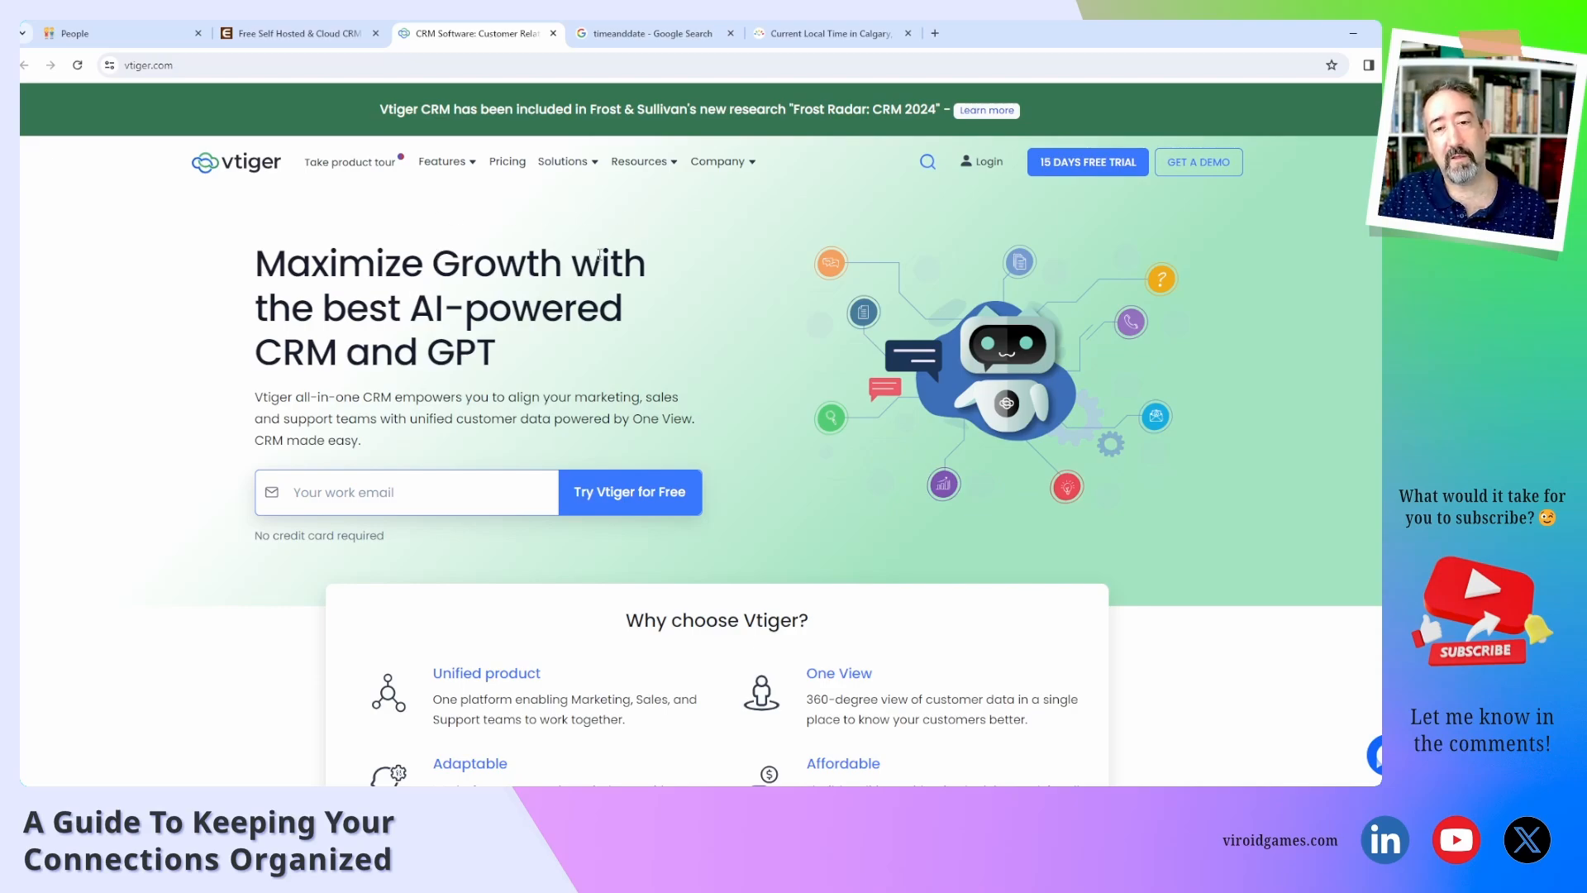
Go to EspoCRM's Features page and highlight Leads, Contacts and Opportunities under Sales Automation.
click(306, 33)
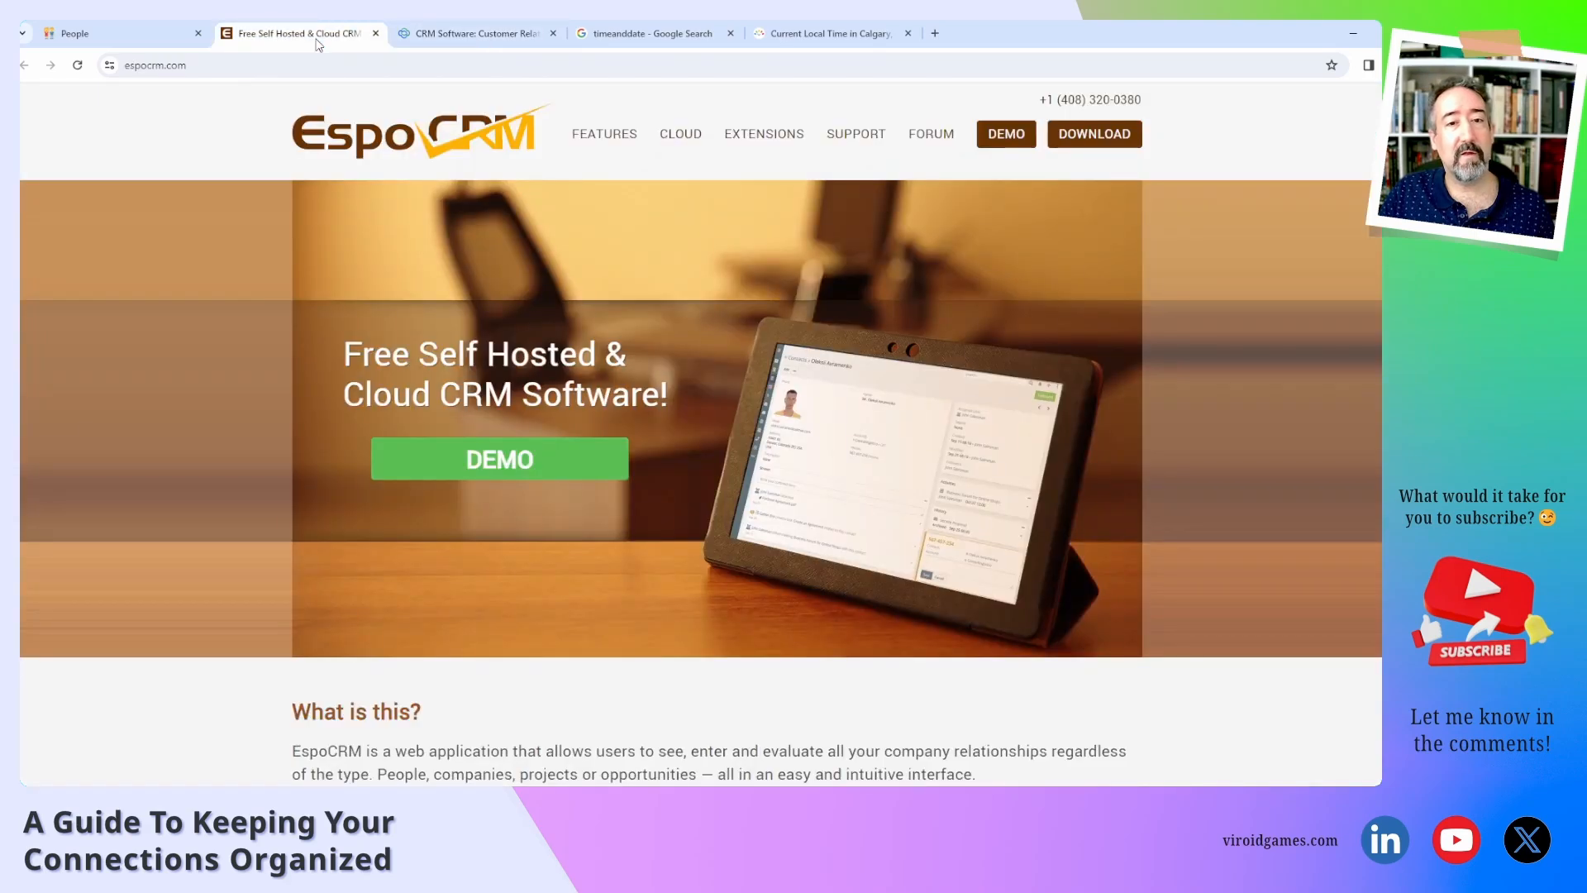
click(613, 147)
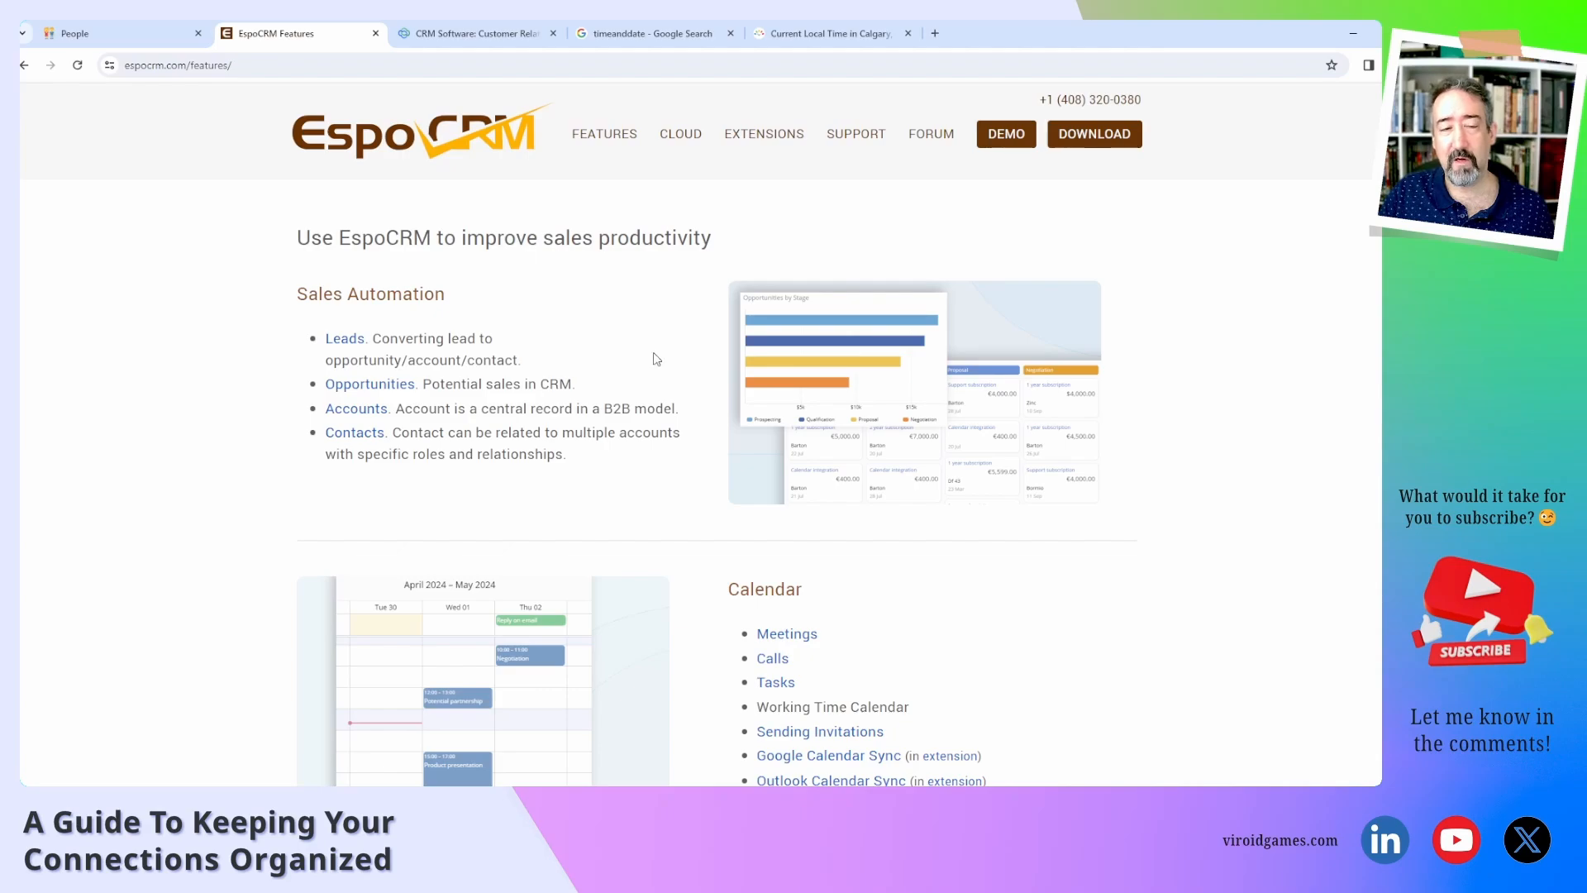
drag(321, 345, 382, 341)
click(416, 342)
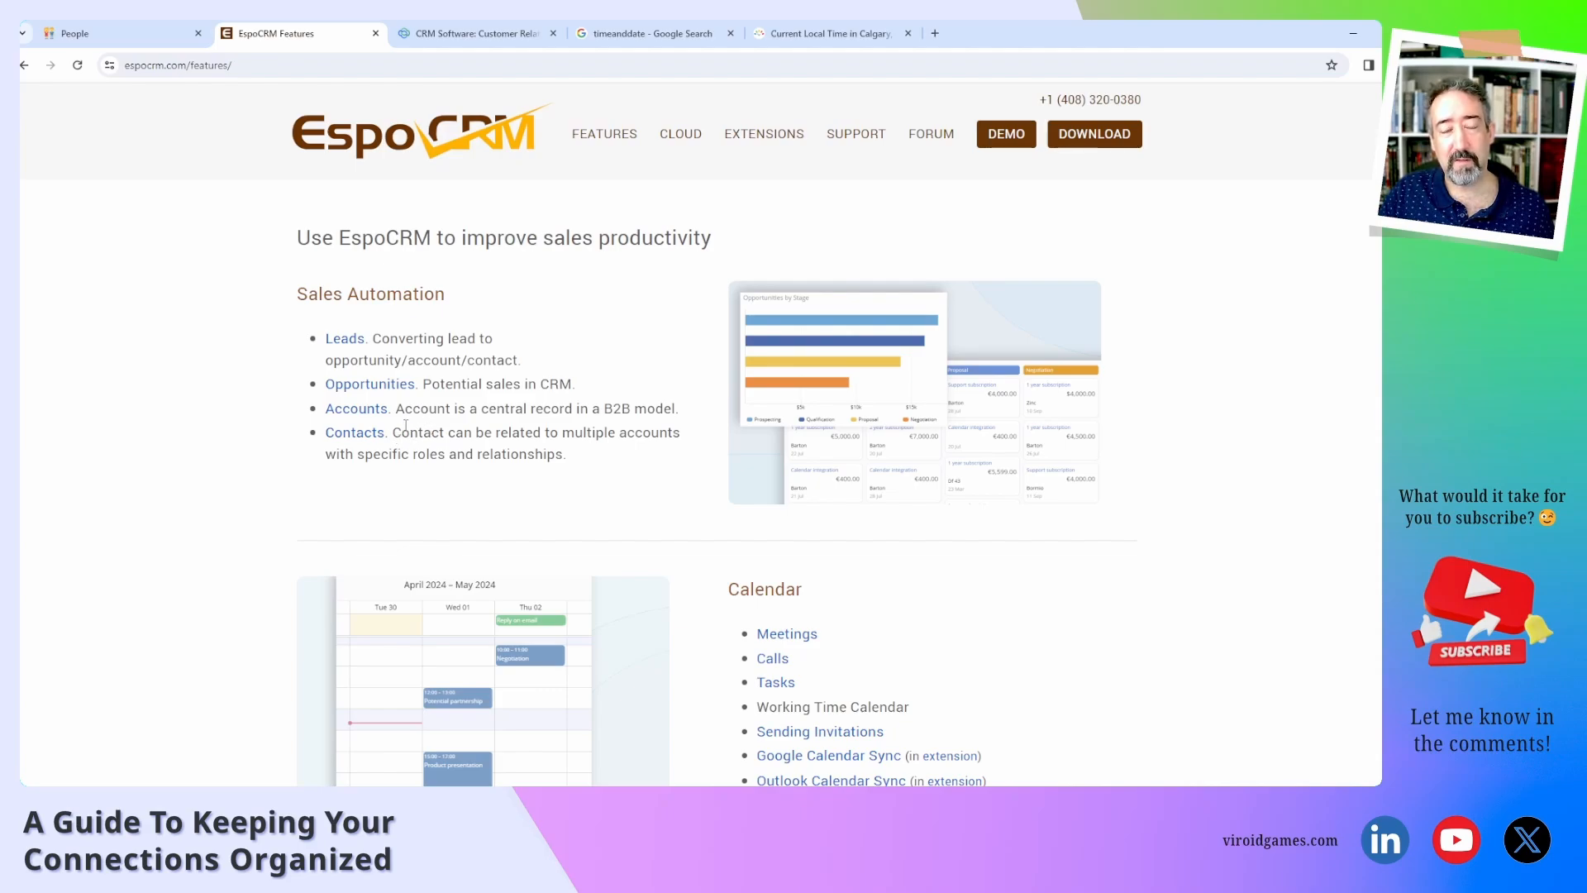
drag(321, 339, 366, 340)
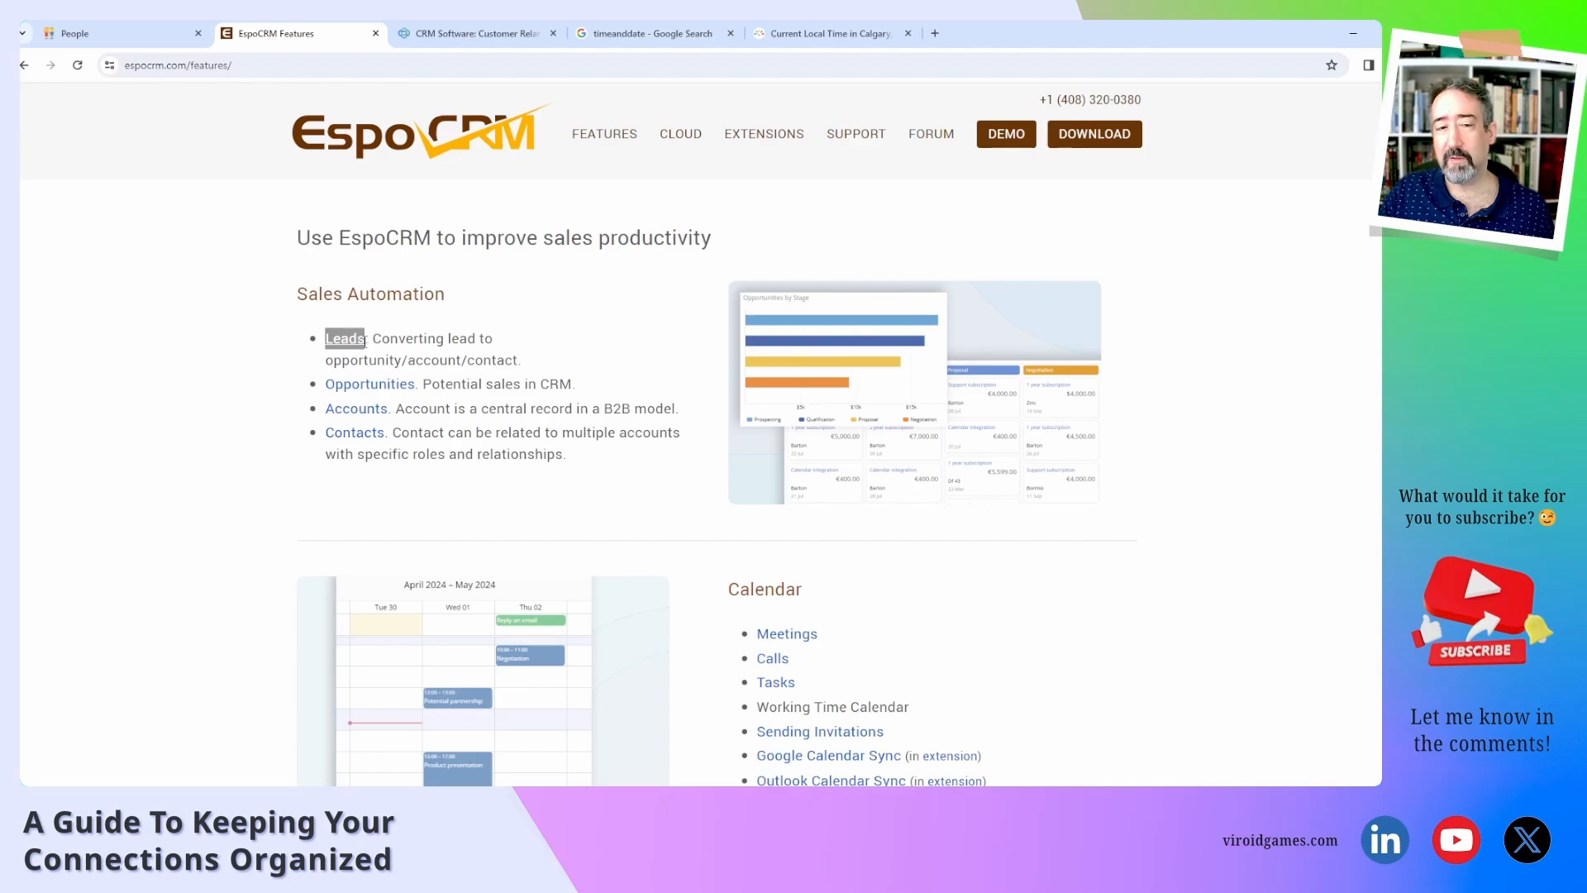
drag(321, 432, 391, 436)
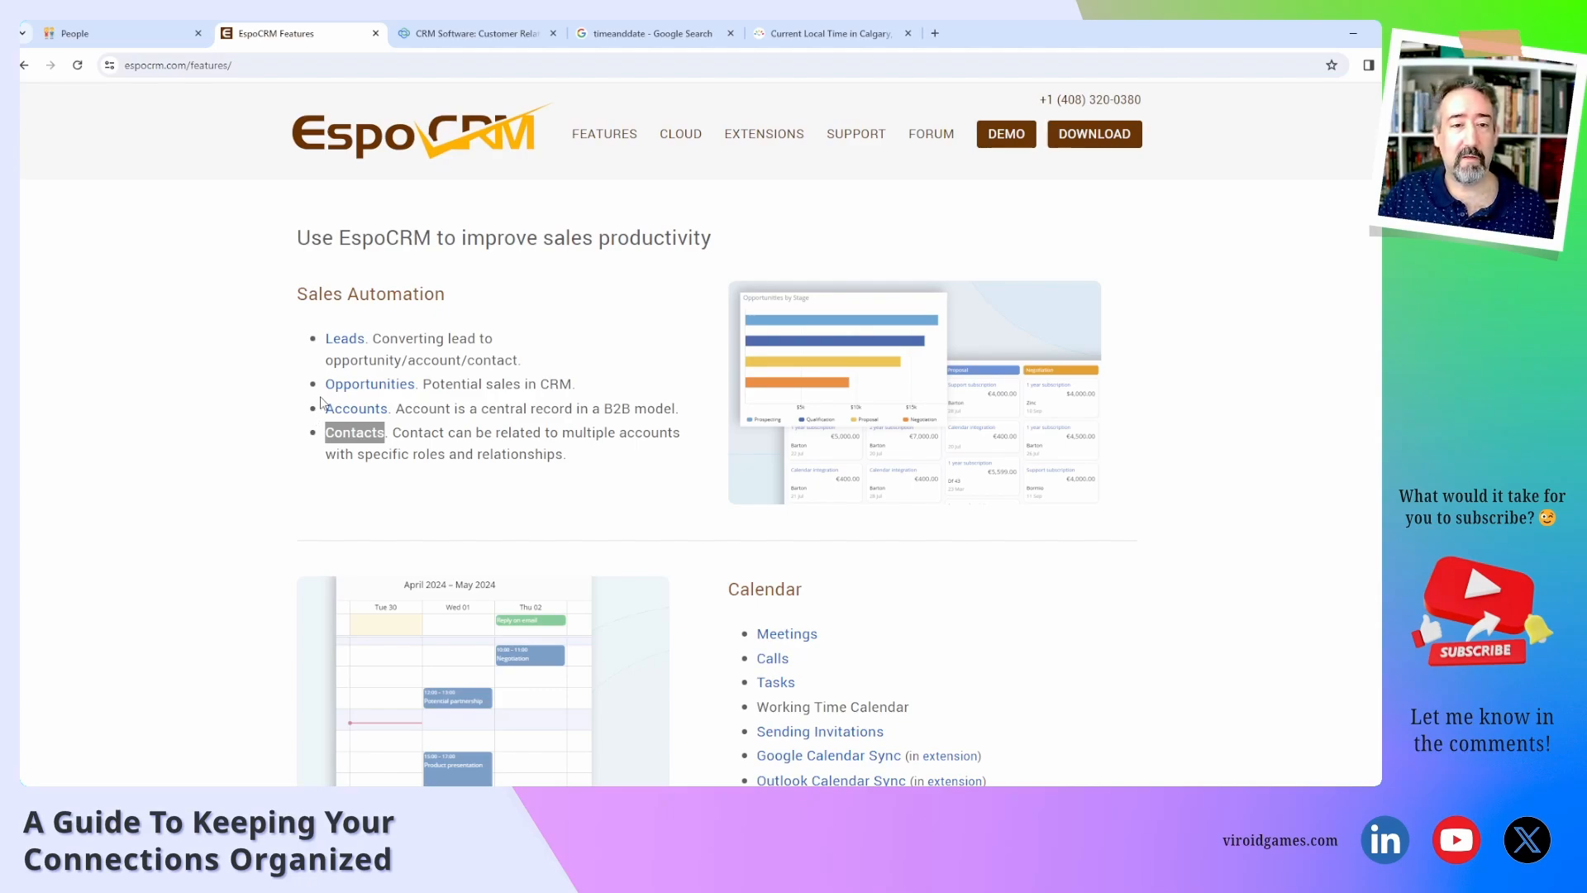
drag(320, 388, 416, 386)
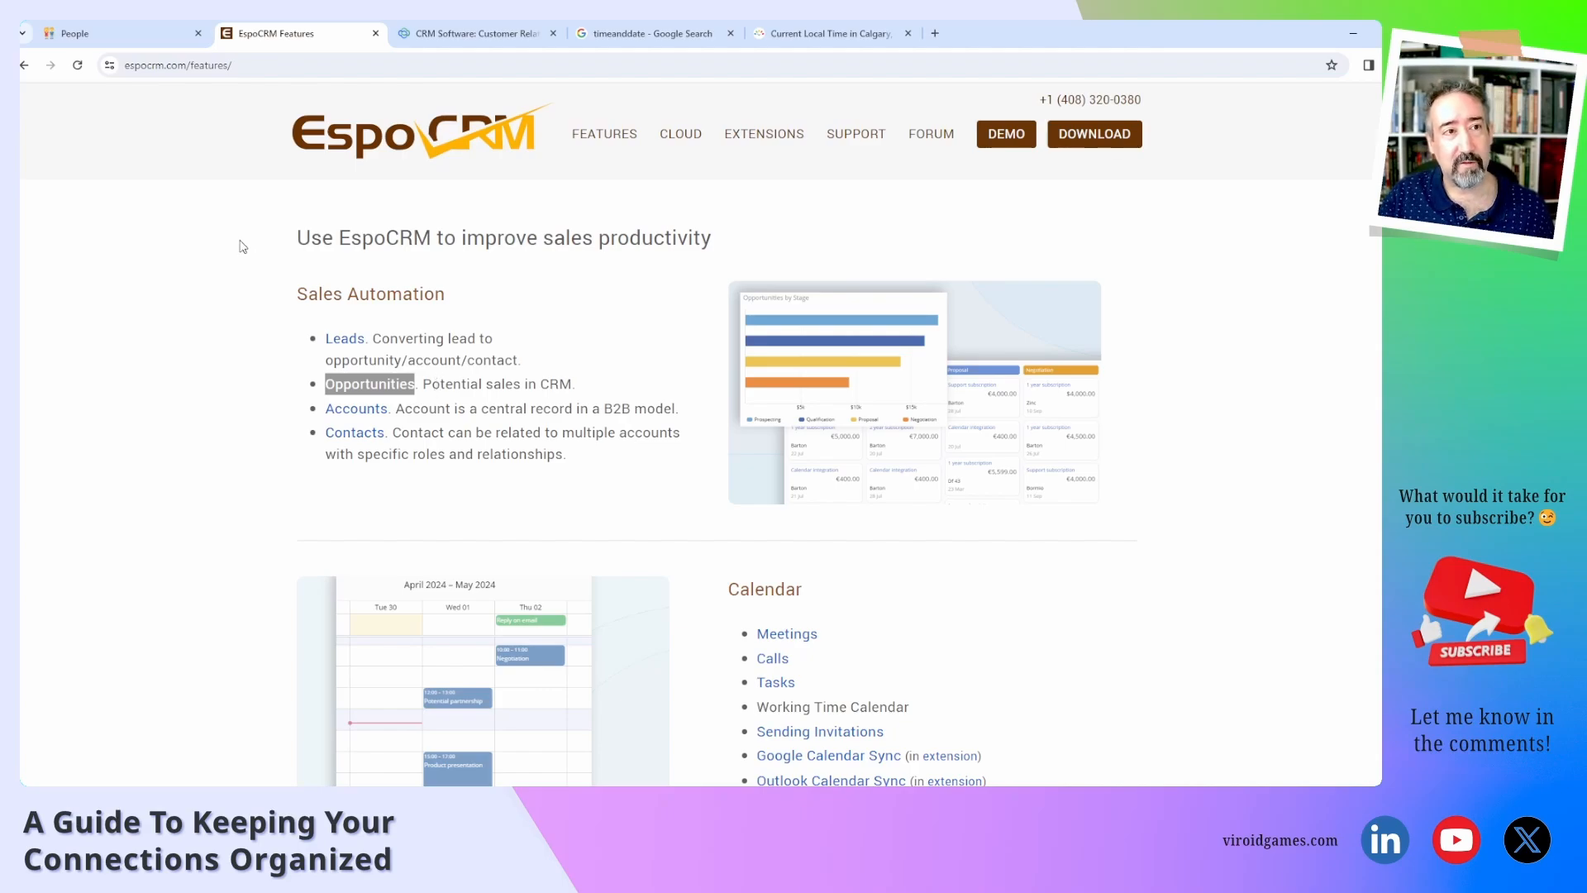
Back in Notion's People table, open the first contact's page in side peek.
click(137, 32)
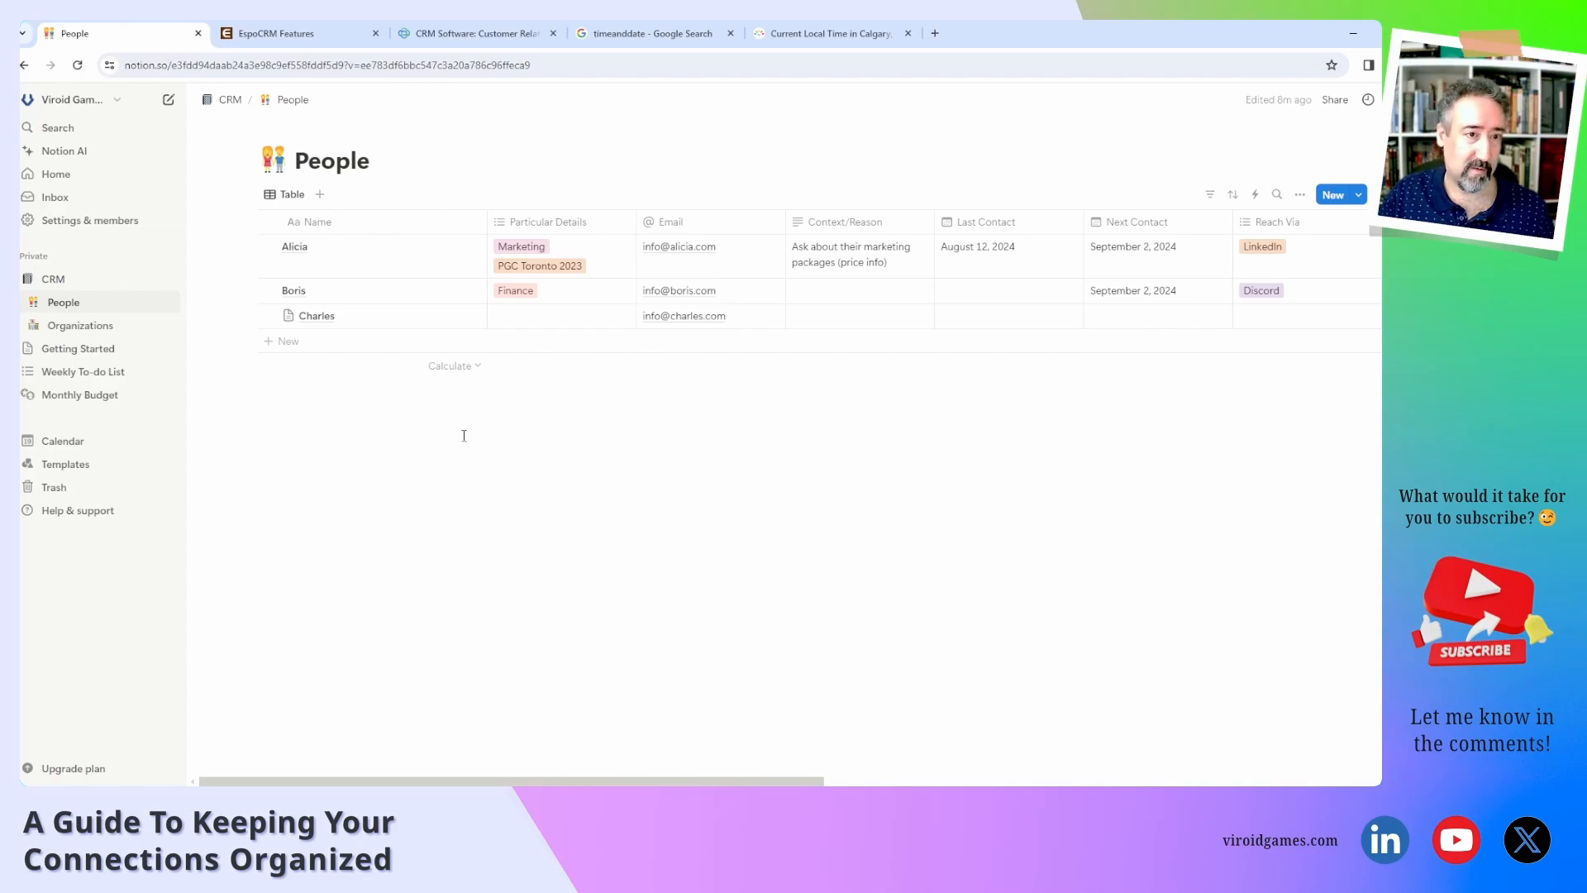
mouse_move(447, 252)
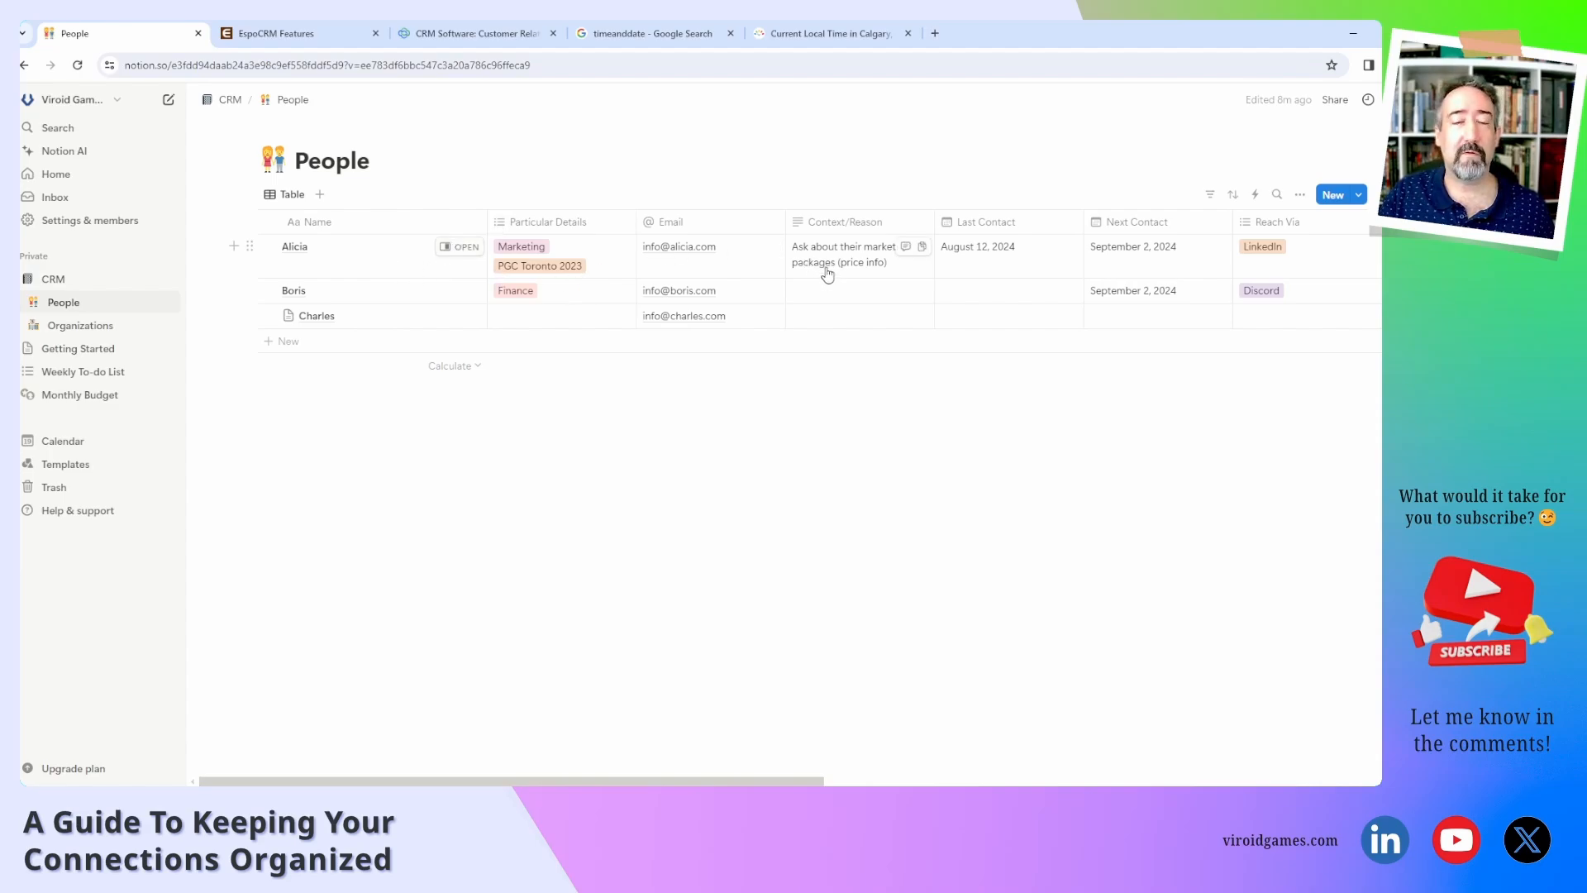
click(459, 246)
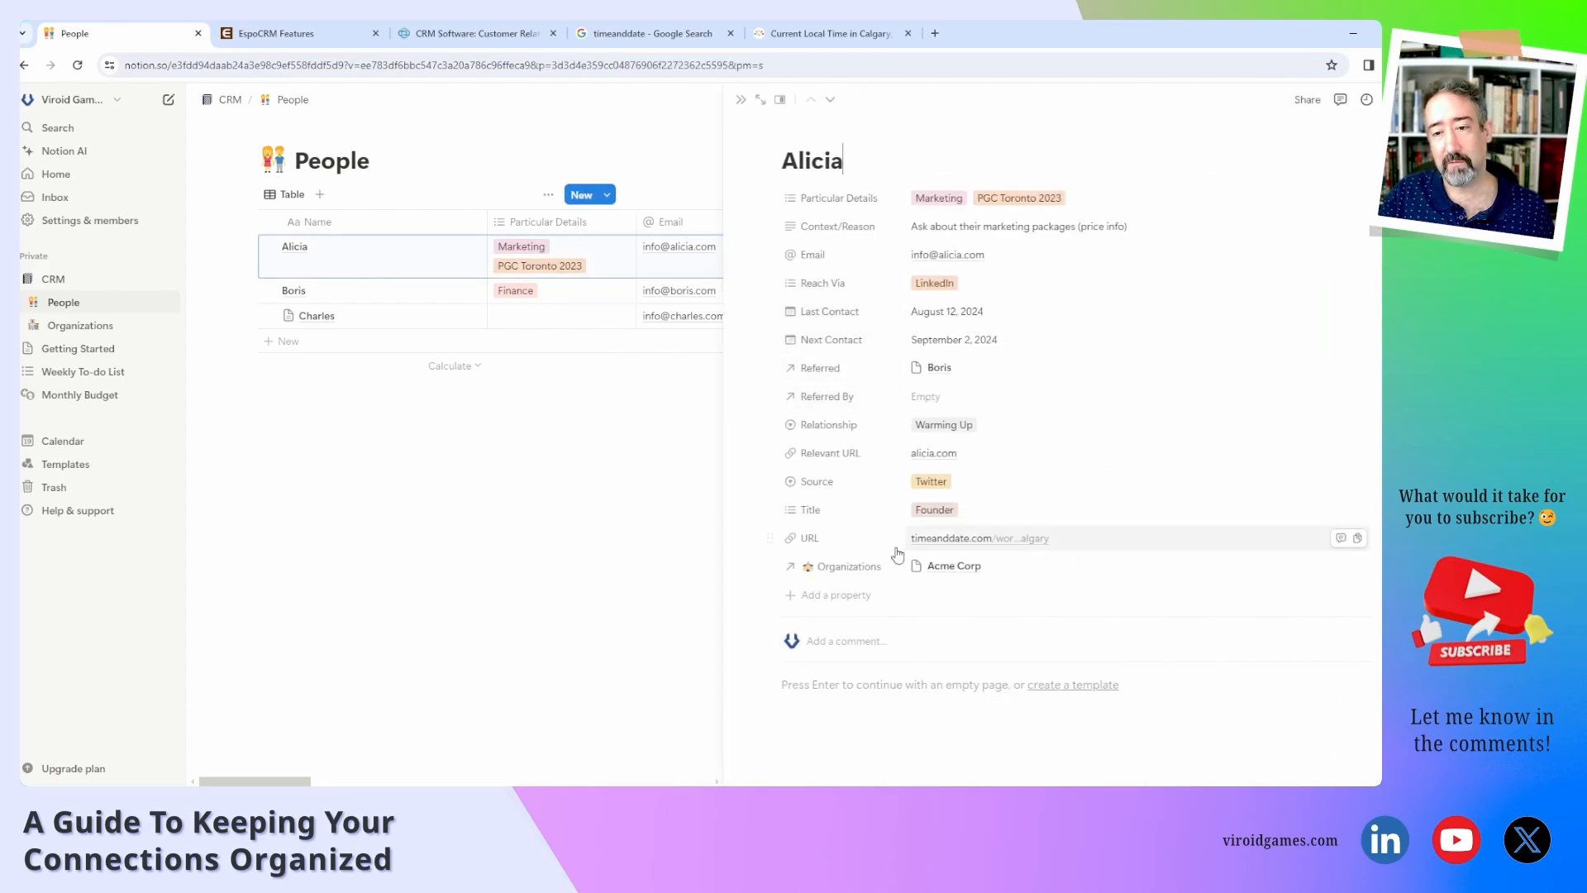